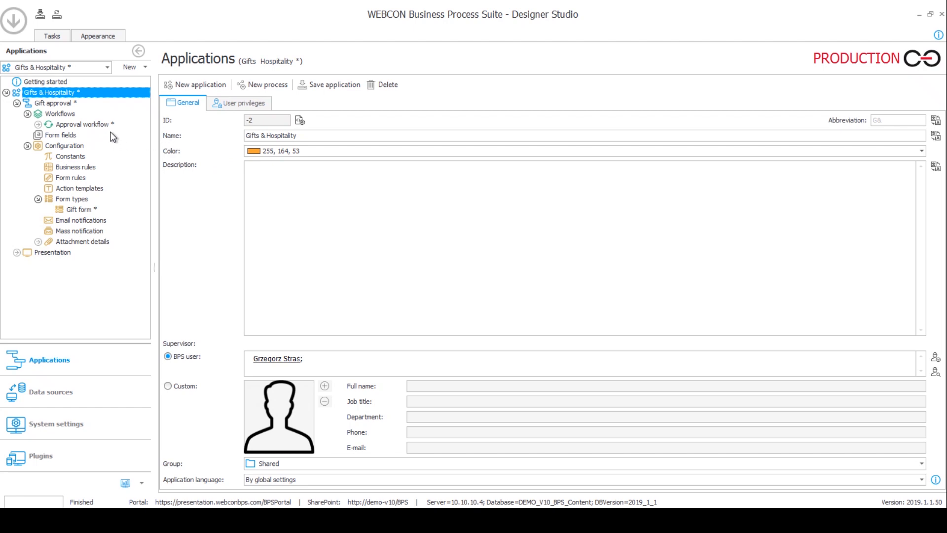
# Step: Save Gift approval with the whole Gifts & Hospitality application, confirming Yes, then expand its contents
pyautogui.click(65, 103)
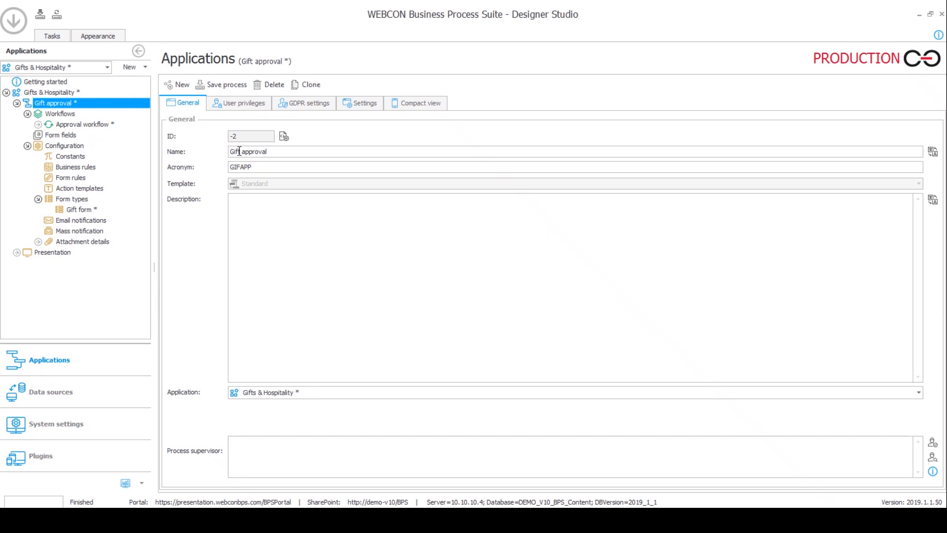
pyautogui.click(215, 90)
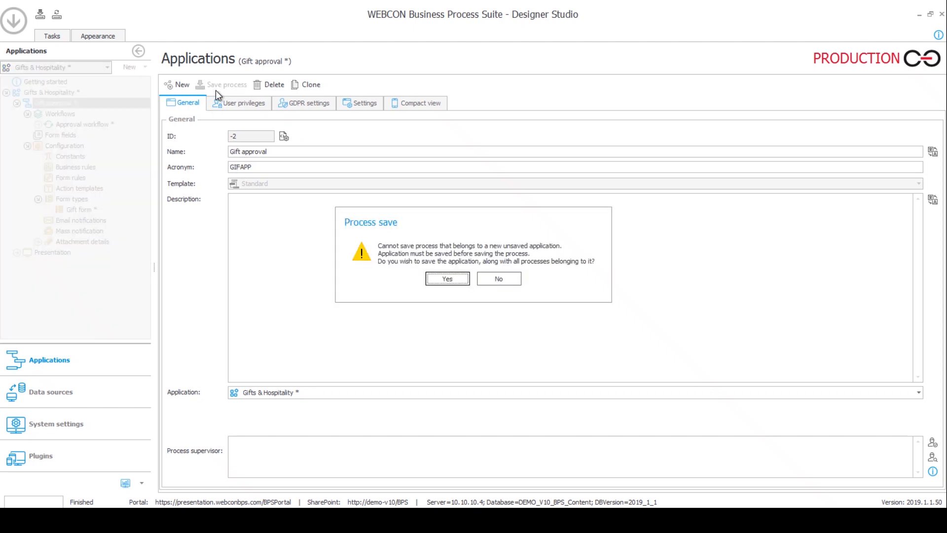
pyautogui.click(443, 275)
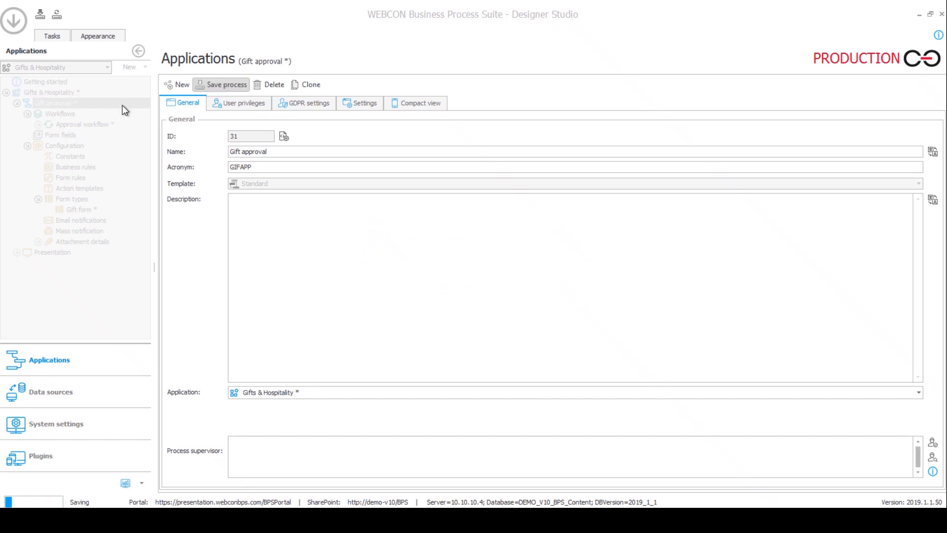
pyautogui.click(16, 103)
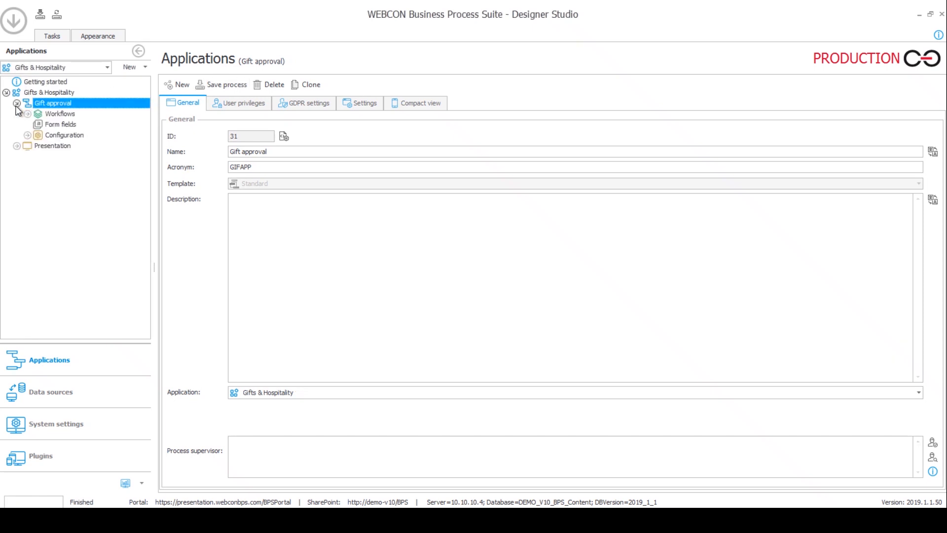
# Step: Expand Workflows, Configuration, Form types, Approval workflow and Presentation, and show the Presentation settings
pyautogui.click(27, 114)
pyautogui.click(28, 146)
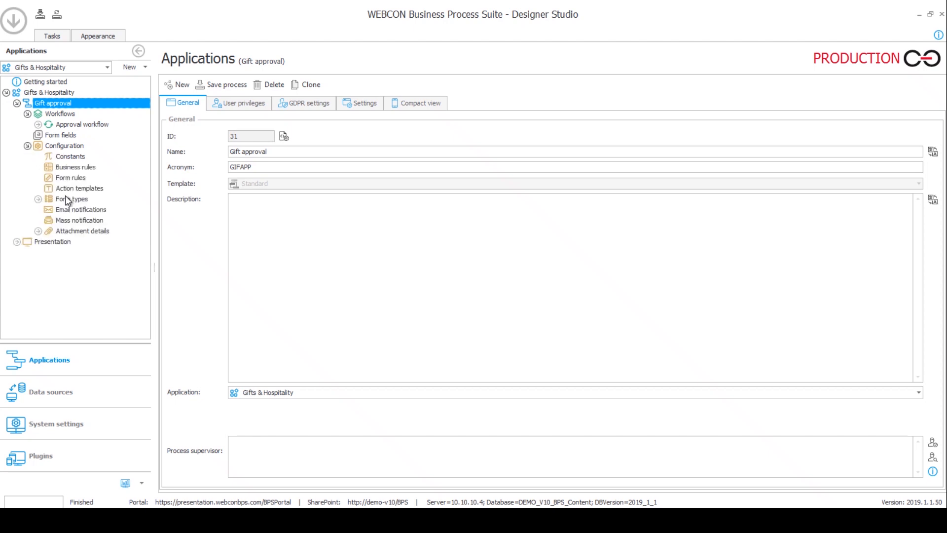
pyautogui.click(38, 199)
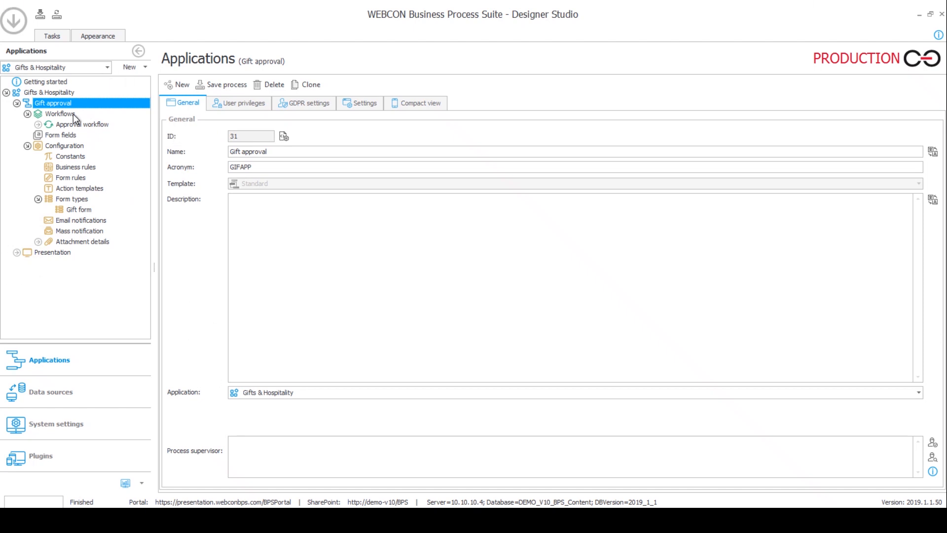
pyautogui.click(37, 124)
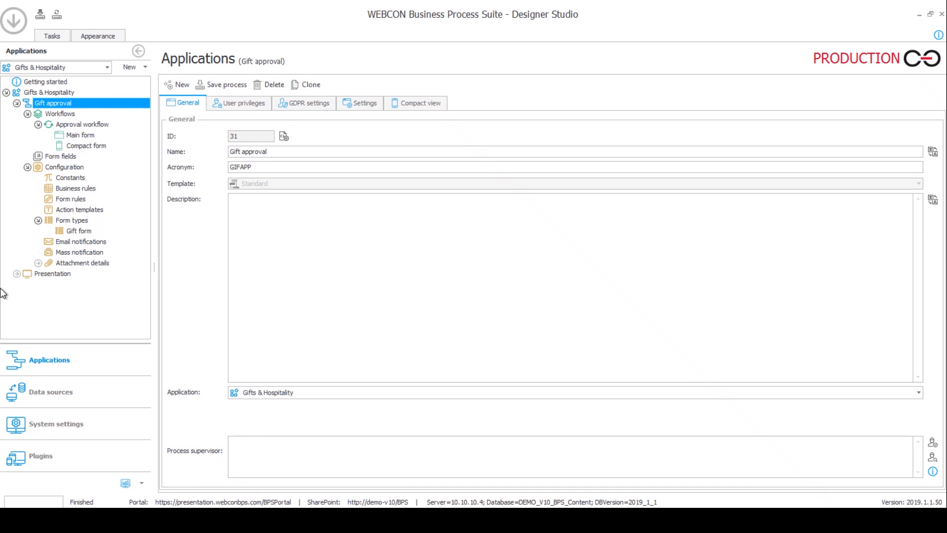
pyautogui.click(17, 274)
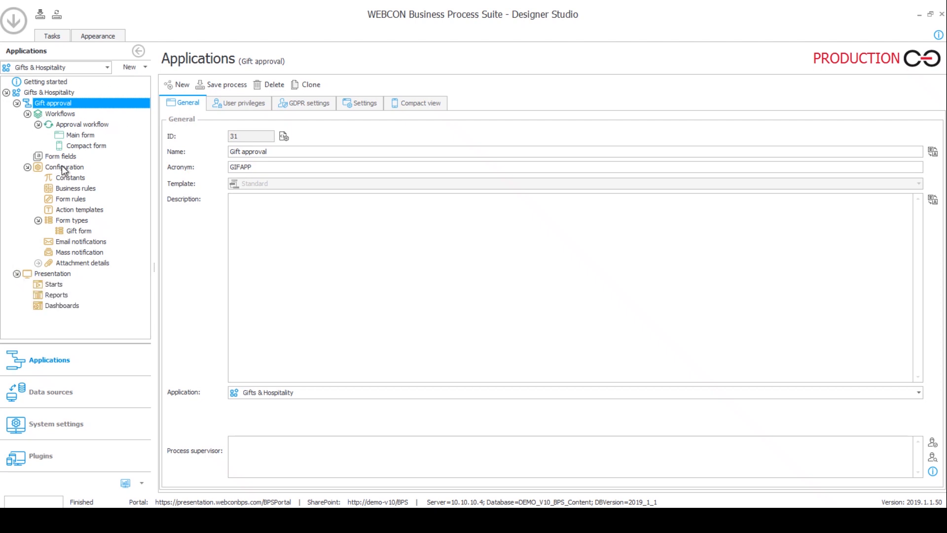
pyautogui.click(61, 275)
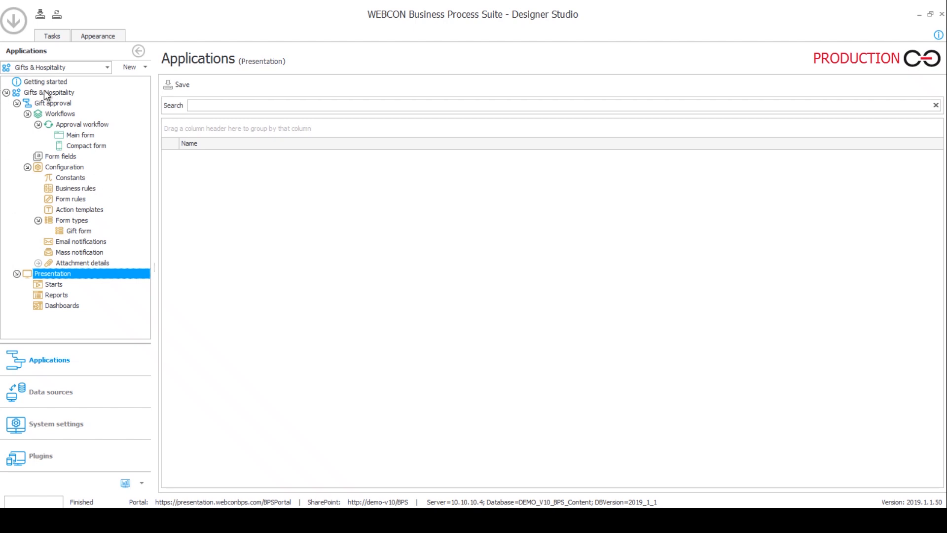
pyautogui.click(56, 114)
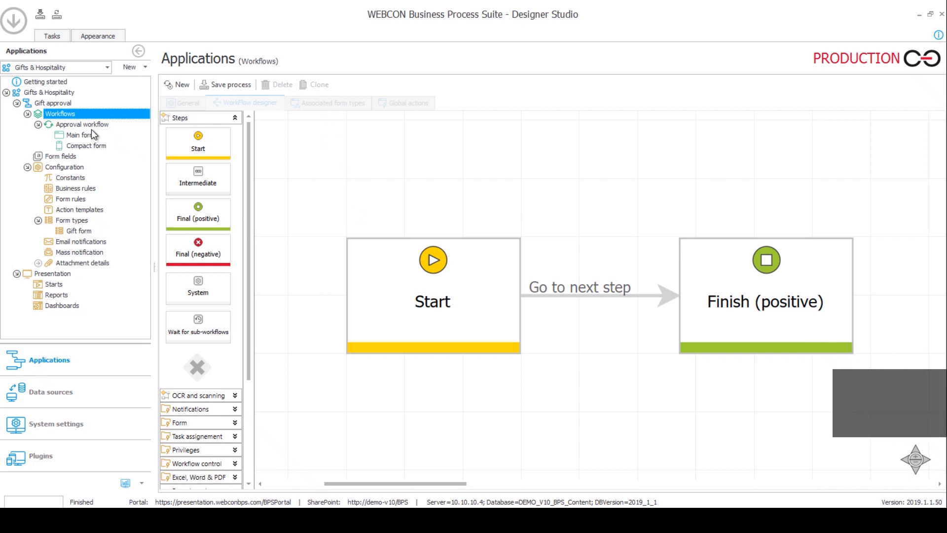
# Step: Open Approval workflow in the designer and select its Start and Finish (positive) steps
pyautogui.click(94, 126)
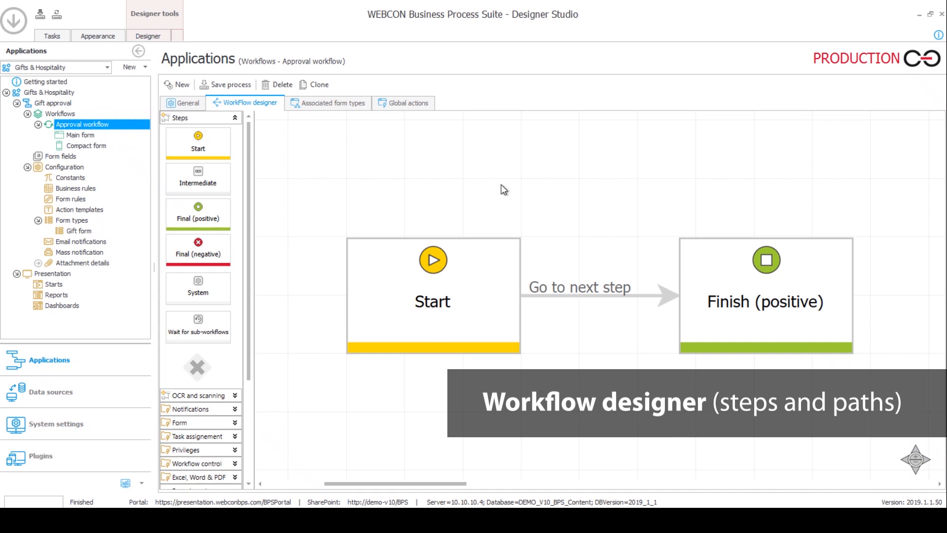
pyautogui.scroll(-1, 471, 168)
pyautogui.scroll(-2, 471, 168)
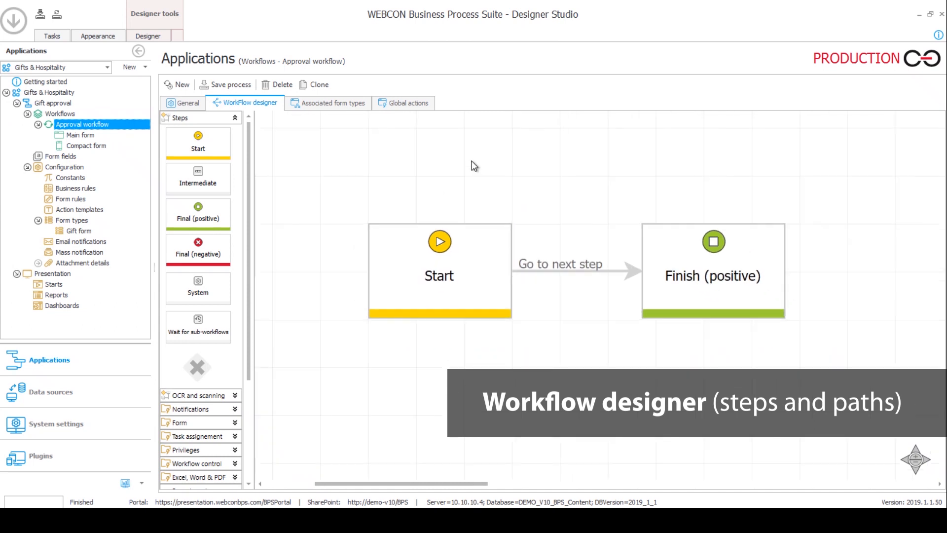
pyautogui.click(443, 261)
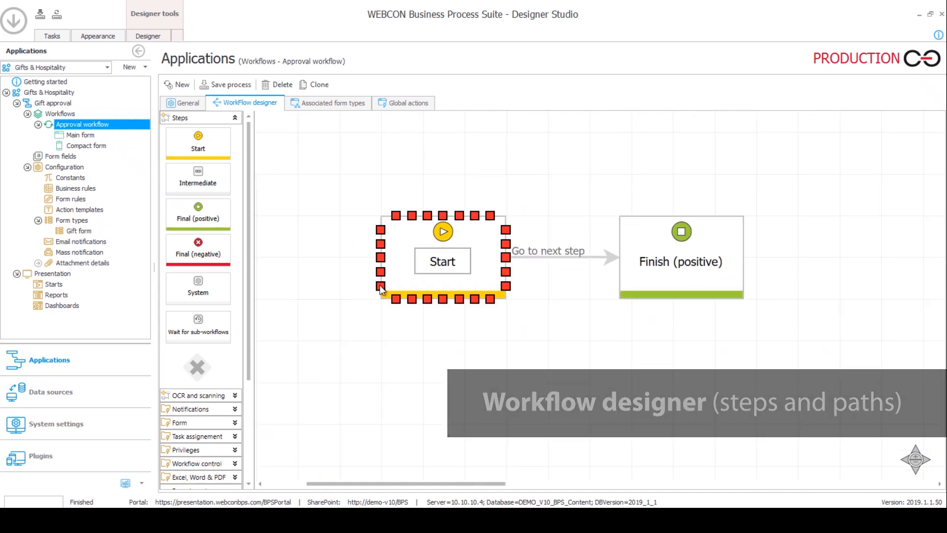
pyautogui.click(655, 225)
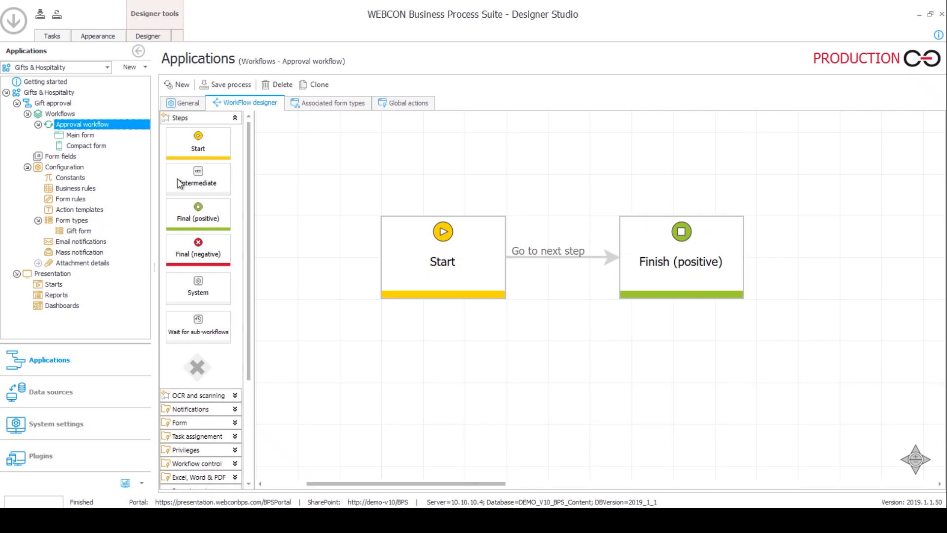
# Step: Add an intermediate step, New step, to the Approval workflow diagram
pyautogui.moveTo(181, 171); pyautogui.dragTo(527, 152)
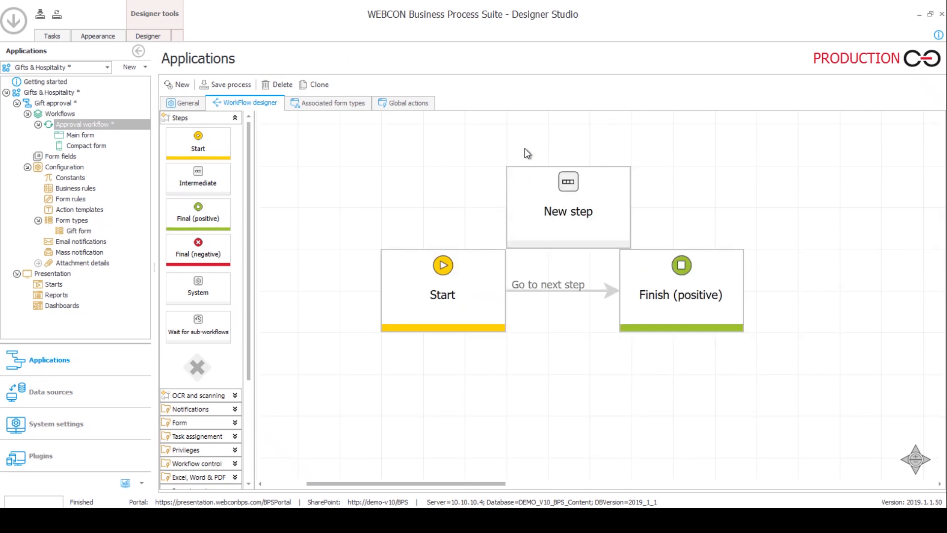
pyautogui.click(522, 172)
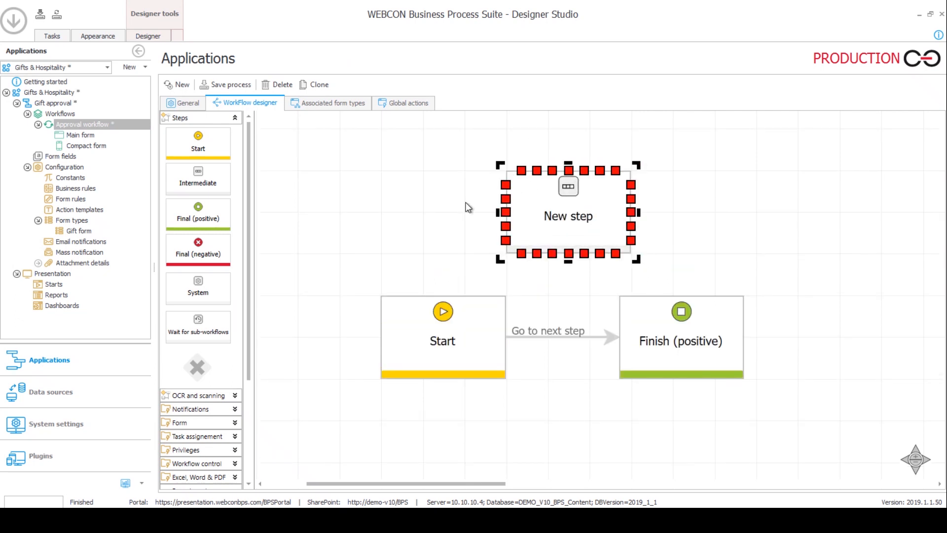
pyautogui.scroll(-3, 466, 212)
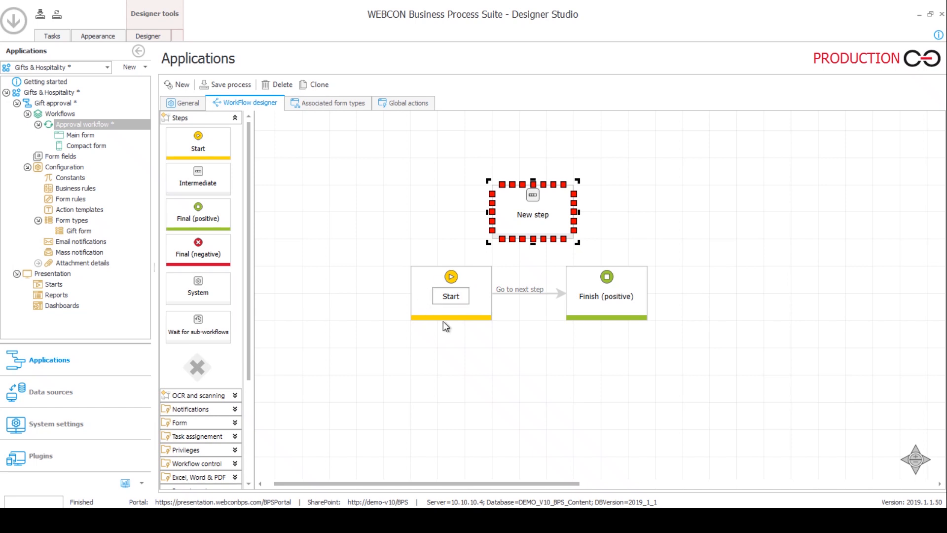
# Step: Move the Start step further left and open its edit settings
pyautogui.moveTo(449, 279); pyautogui.dragTo(368, 288)
pyautogui.click(374, 297)
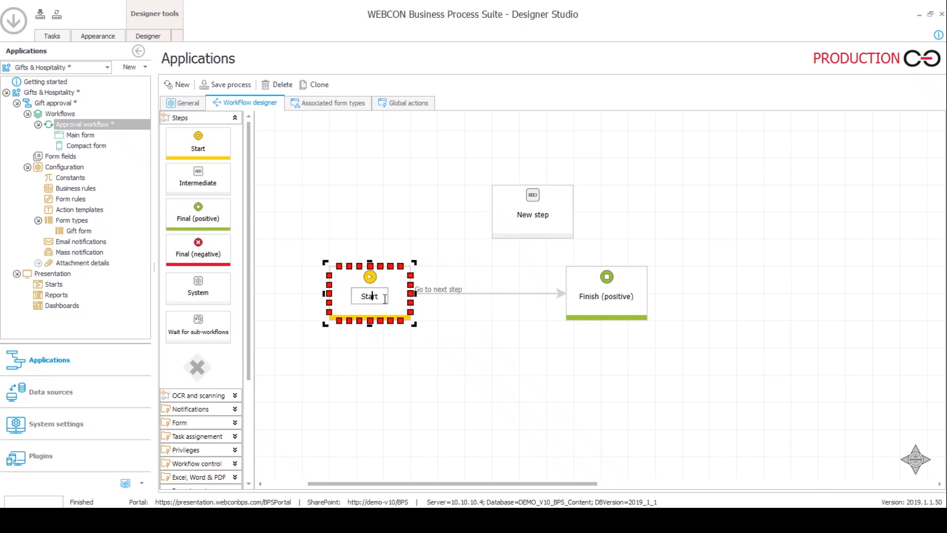
pyautogui.doubleClick(376, 297)
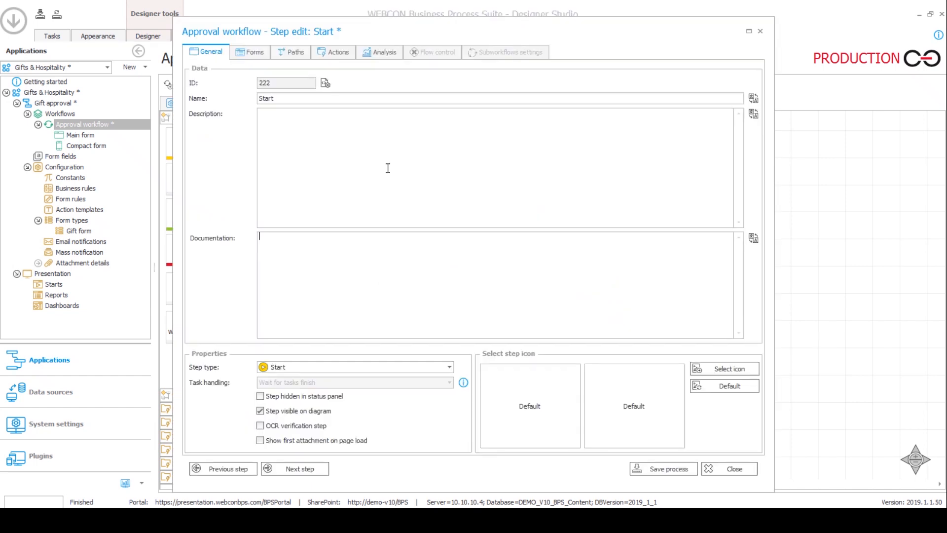
# Step: Rename the Start step to Registration, save the process and close the step dialog
pyautogui.doubleClick(277, 96)
pyautogui.write('Registration')
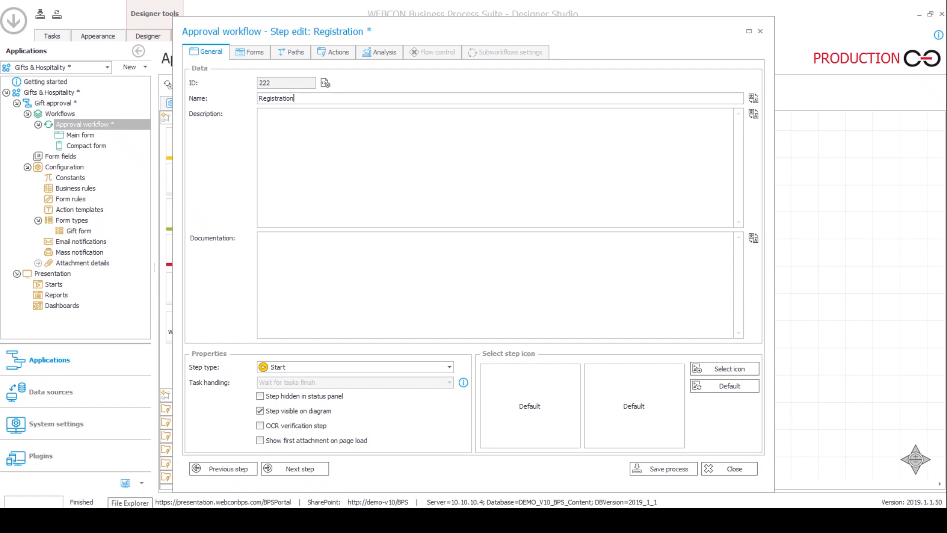
pyautogui.click(654, 470)
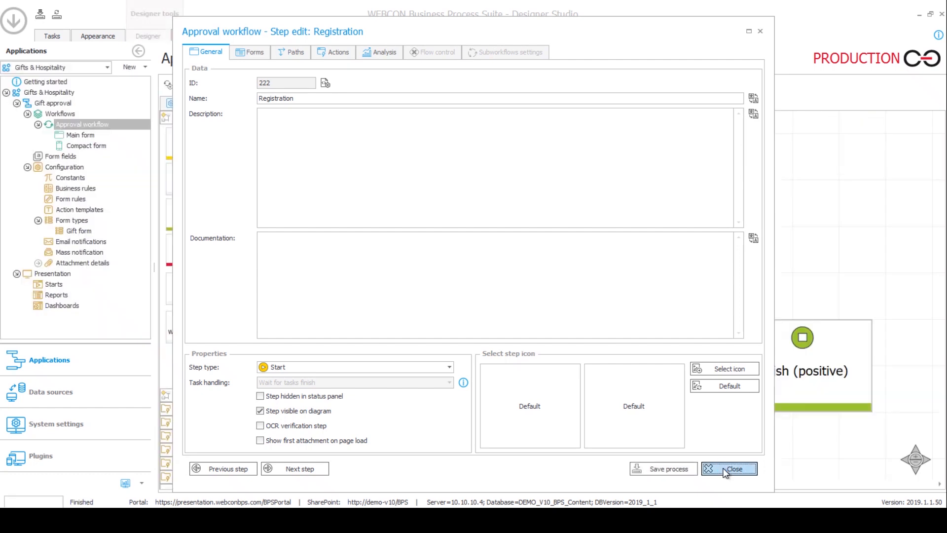
pyautogui.click(729, 469)
pyautogui.scroll(-3, 448, 259)
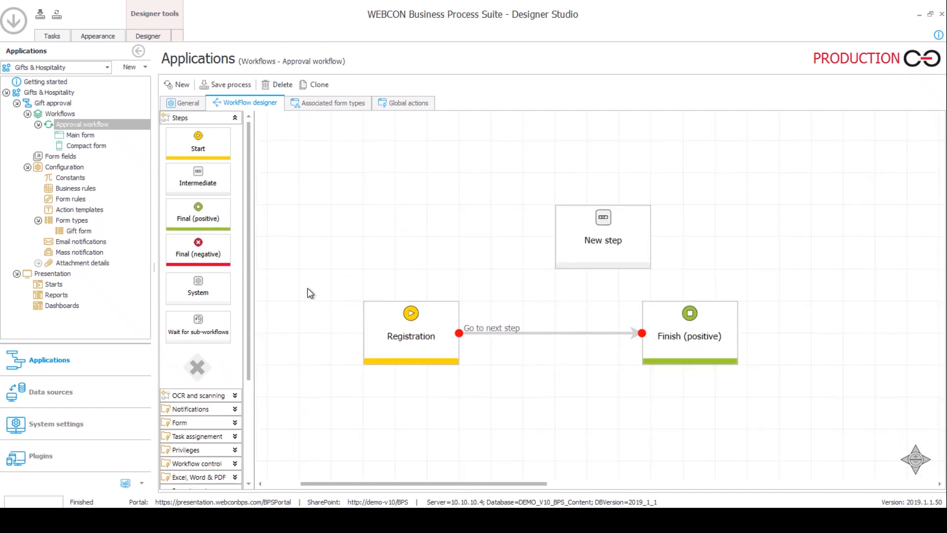
# Step: Delete the Go to next step path and shift New step slightly left
pyautogui.press('Delete')
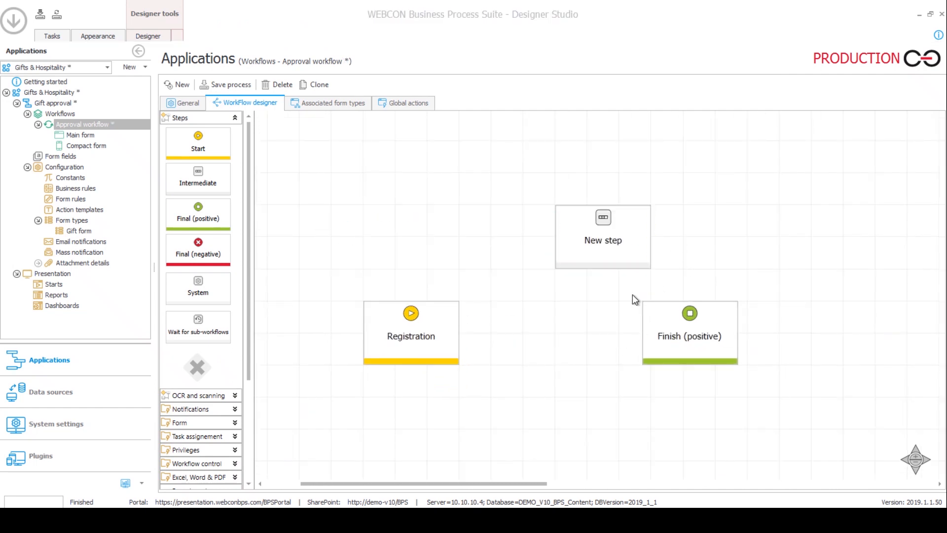
pyautogui.click(573, 216)
pyautogui.moveTo(515, 219); pyautogui.dragTo(483, 220)
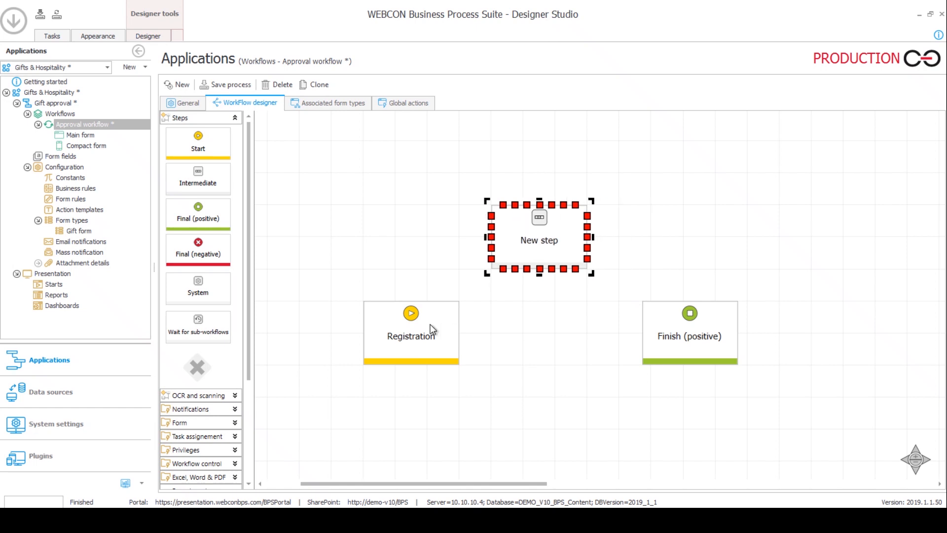
# Step: Move Registration up so it sits left of New step
pyautogui.click(410, 314)
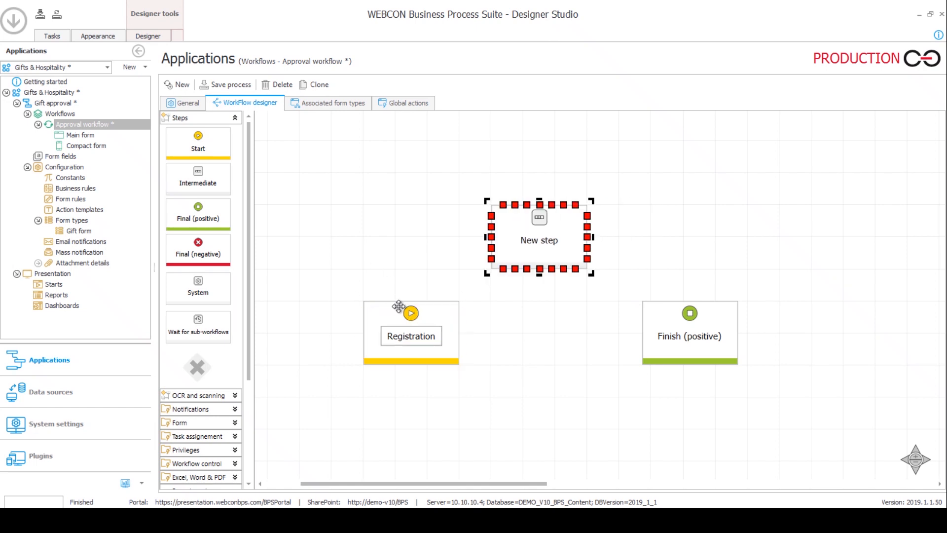
pyautogui.click(400, 307)
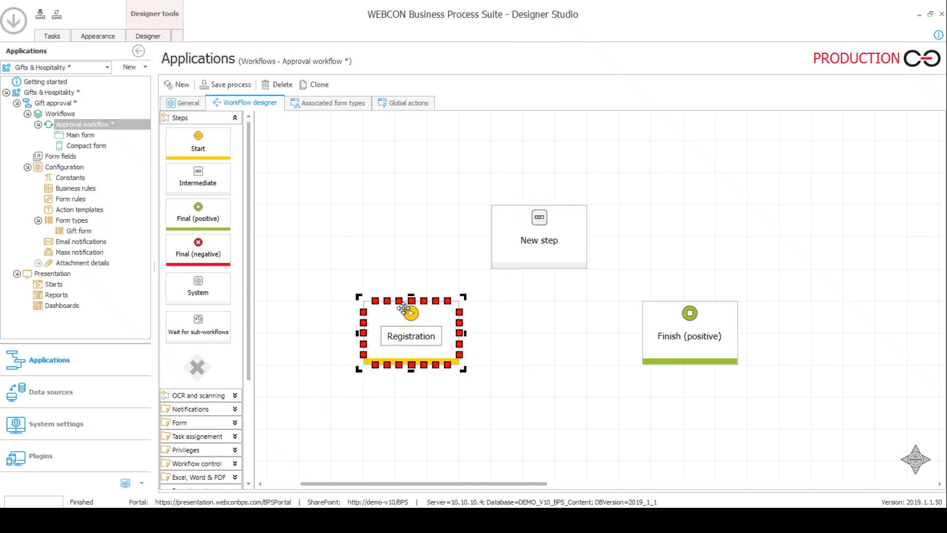
pyautogui.moveTo(405, 311); pyautogui.dragTo(369, 217)
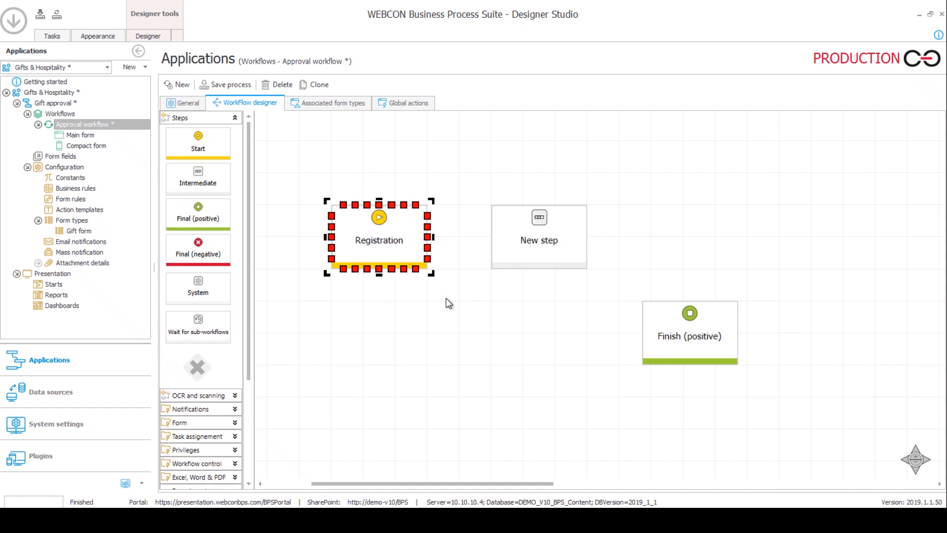
pyautogui.click(512, 217)
pyautogui.click(429, 237)
pyautogui.click(422, 332)
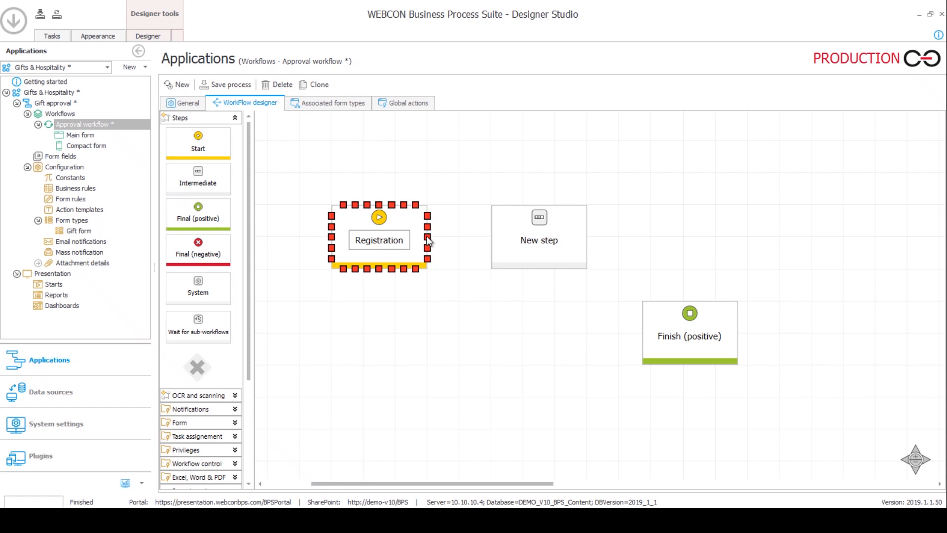
pyautogui.click(427, 240)
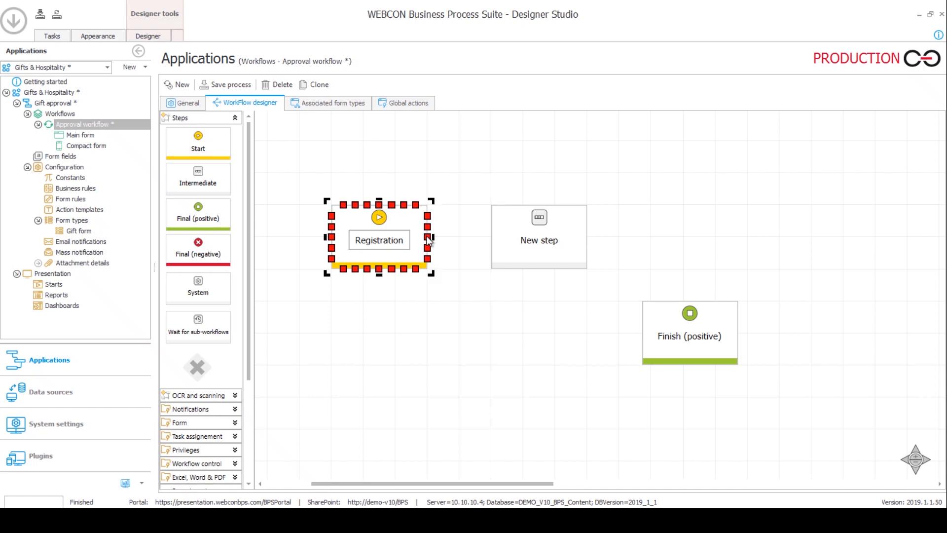
# Step: Connect Registration to the new step with a path and rename the step Manager approval
pyautogui.moveTo(483, 240); pyautogui.dragTo(495, 235)
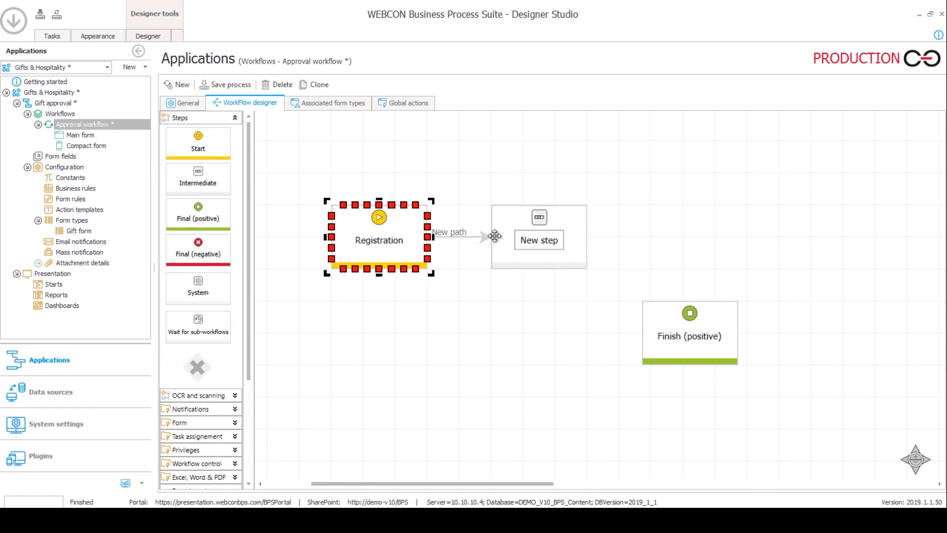
pyautogui.click(530, 242)
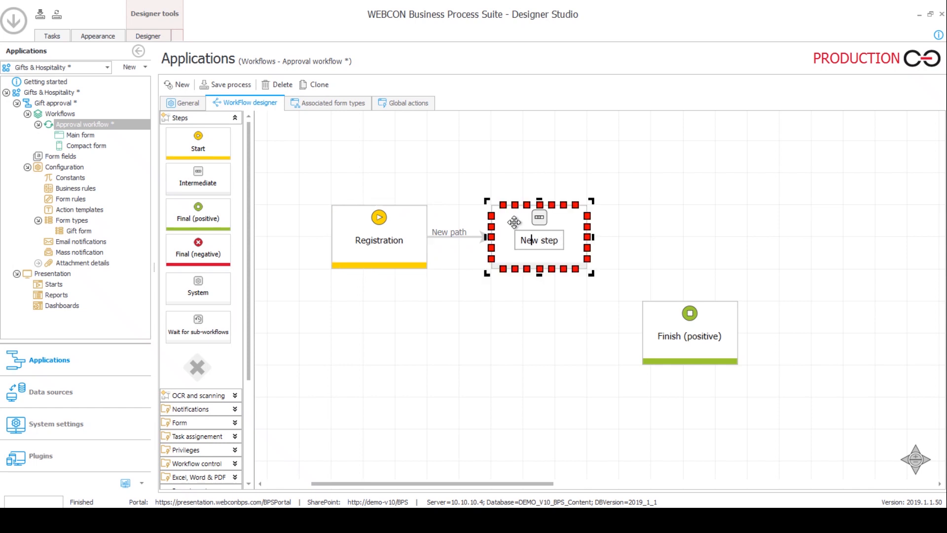
pyautogui.hotkey('ctrl', 'a')
pyautogui.write('Manag')
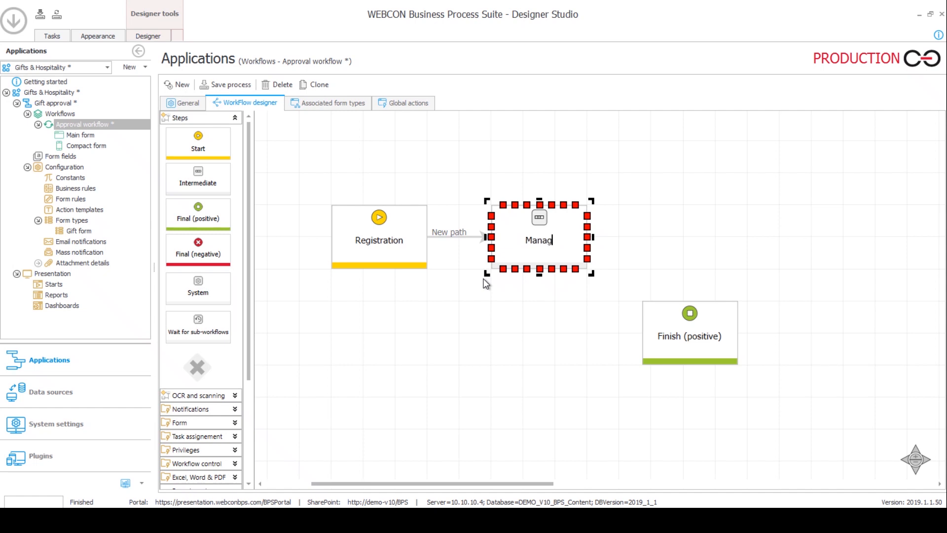
pyautogui.write('er approval')
# Step: Label the connecting path Register gift and move Manager approval further right
pyautogui.doubleClick(451, 230)
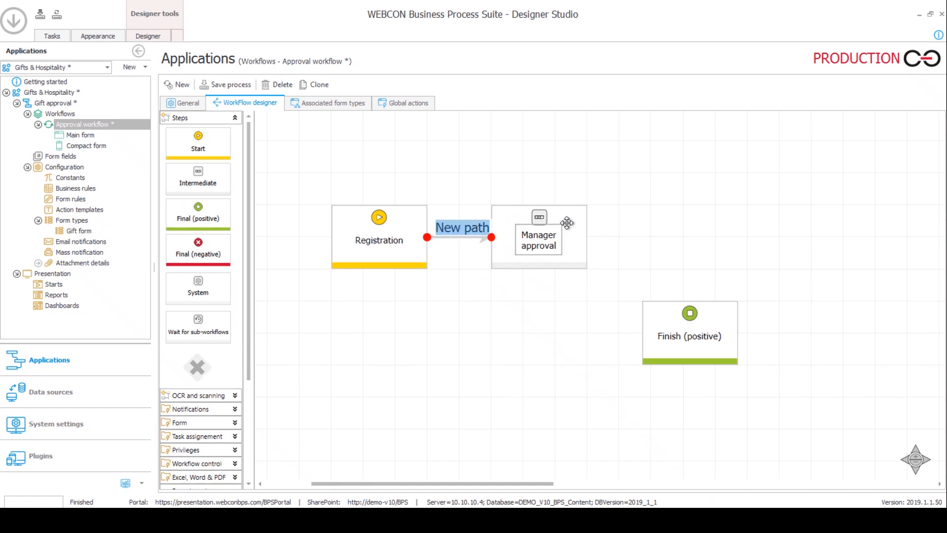
pyautogui.write('Re')
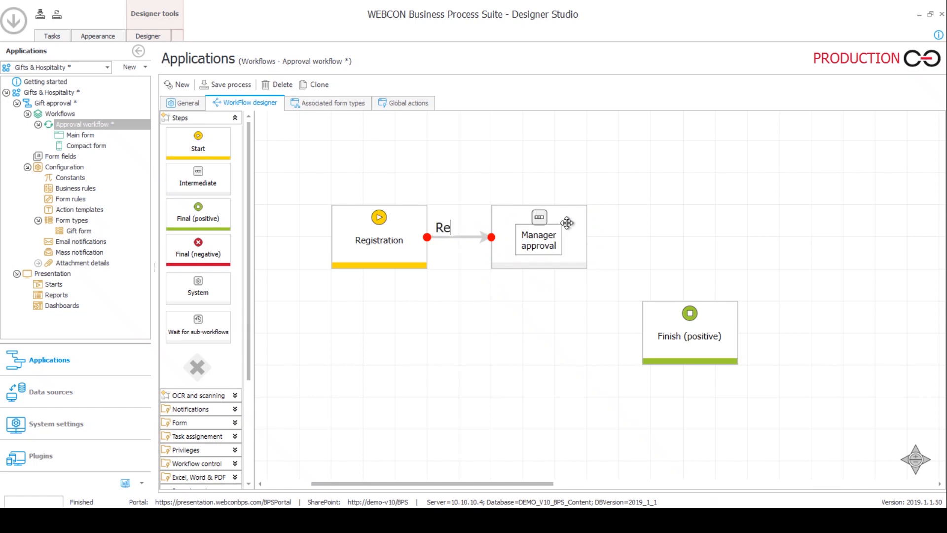
pyautogui.write('gister ')
pyautogui.write('dift')
pyautogui.press('BackSpace')
pyautogui.press('BackSpace')
pyautogui.press('BackSpace')
pyautogui.press('BackSpace')
pyautogui.write('gift')
pyautogui.click(506, 219)
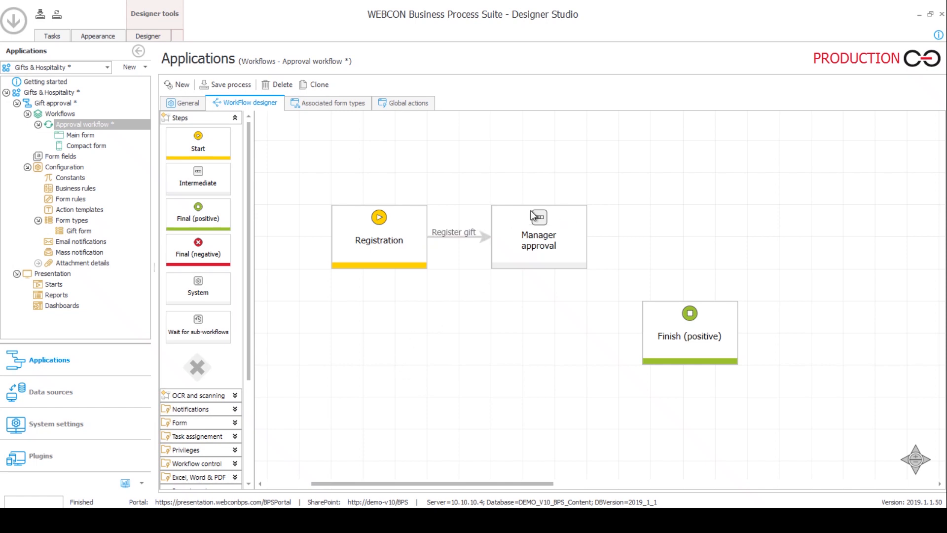
pyautogui.moveTo(506, 219); pyautogui.dragTo(538, 218)
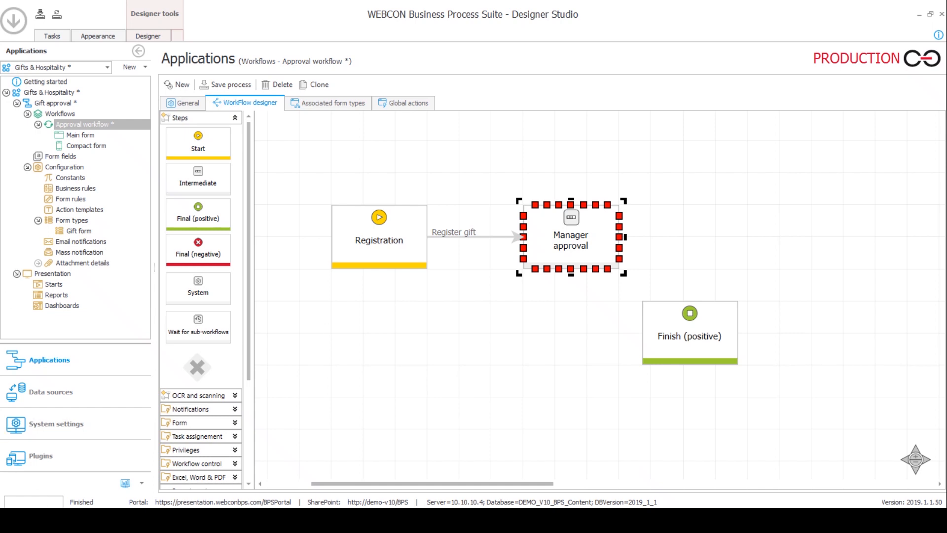
pyautogui.click(502, 310)
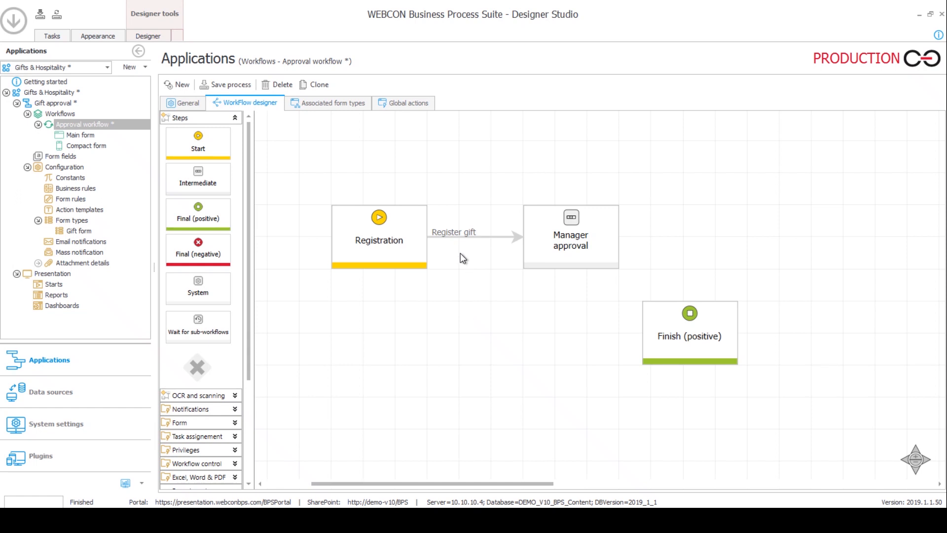
pyautogui.doubleClick(382, 241)
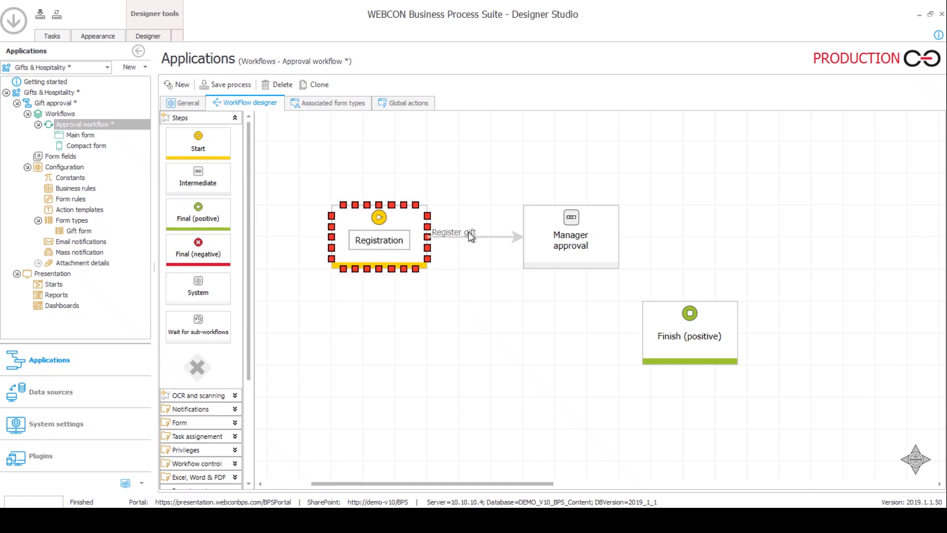
pyautogui.click(471, 253)
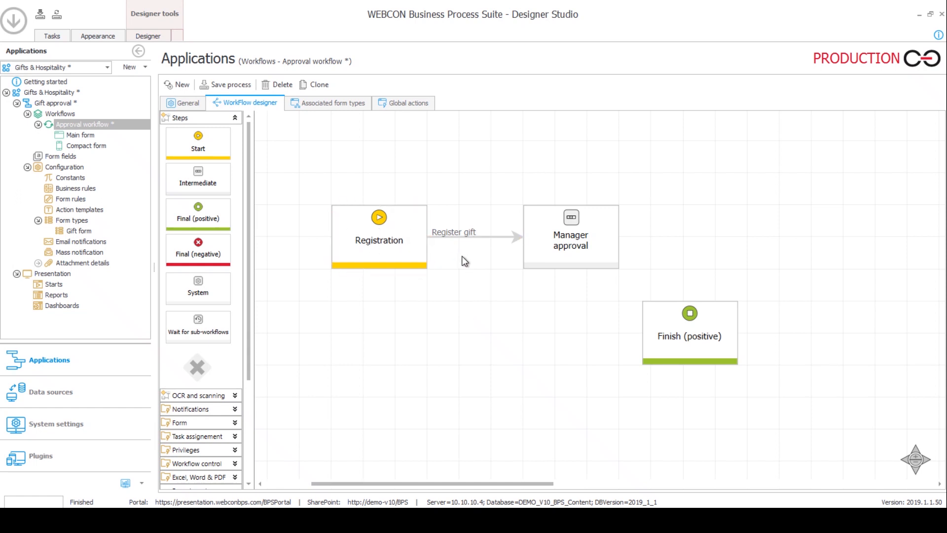
# Step: Set the Register gift path to always assign its task to a user entered by login, then save
pyautogui.doubleClick(473, 233)
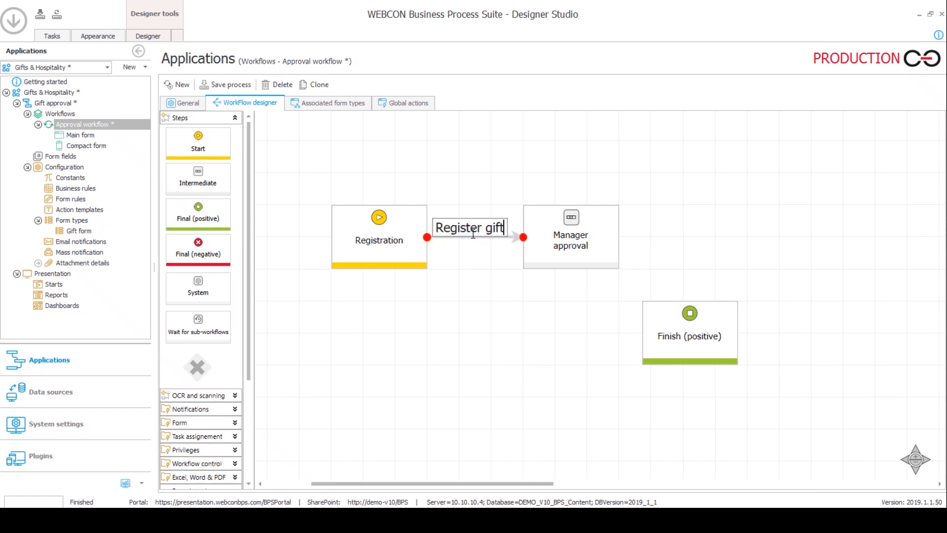
pyautogui.doubleClick(502, 232)
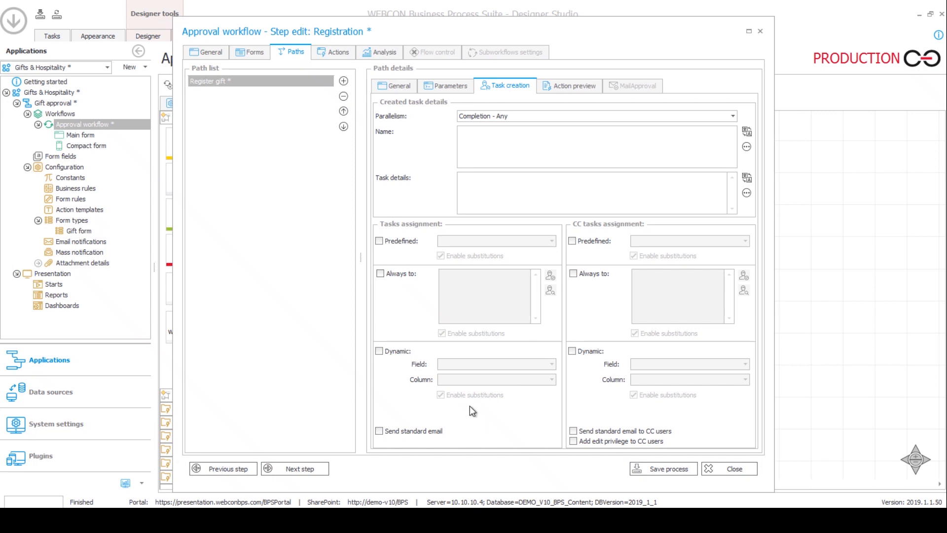
pyautogui.click(410, 242)
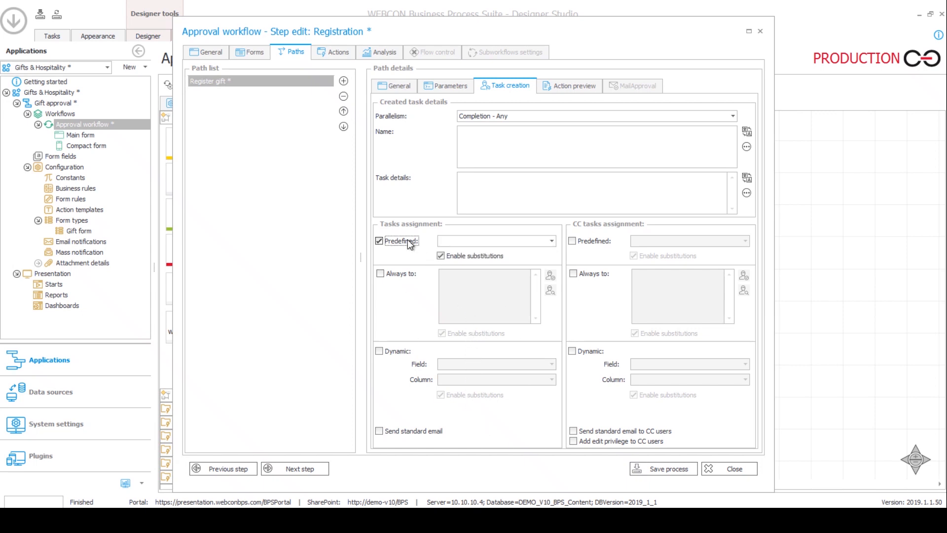
pyautogui.click(552, 240)
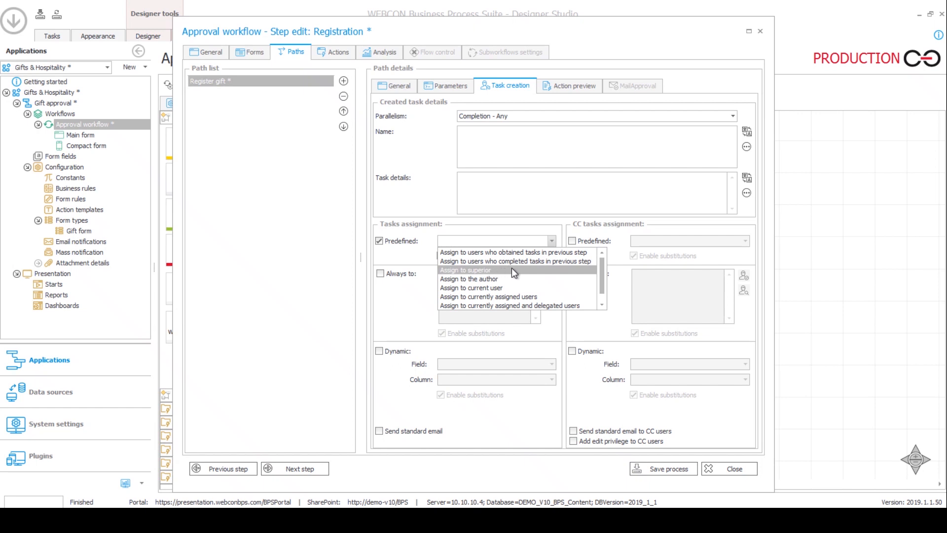
pyautogui.click(396, 241)
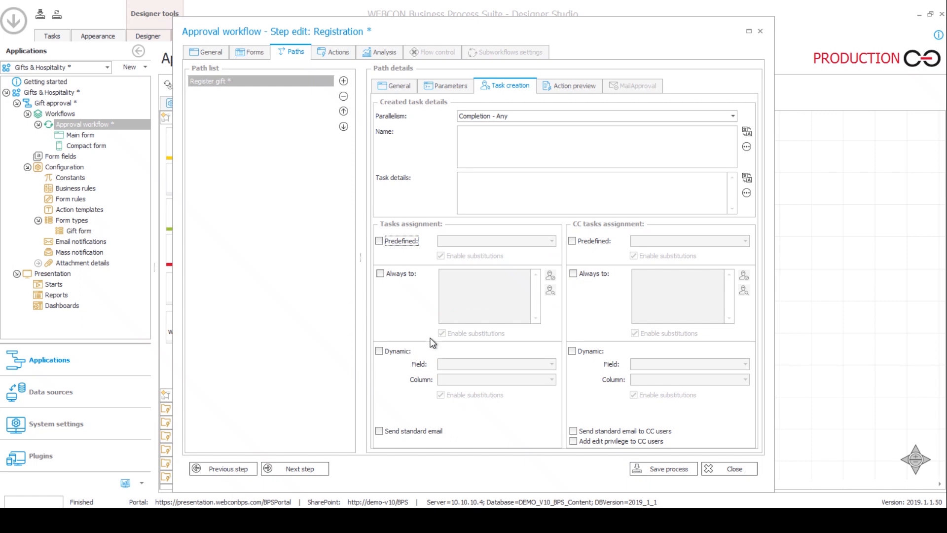
pyautogui.click(398, 272)
pyautogui.write('g.stras')
pyautogui.press('Return')
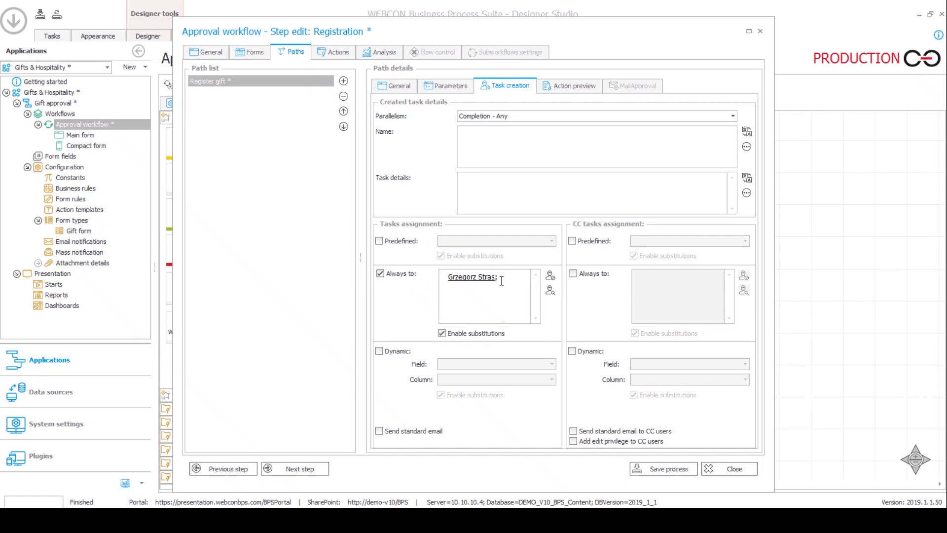
pyautogui.moveTo(445, 279); pyautogui.dragTo(467, 280)
pyautogui.click(650, 470)
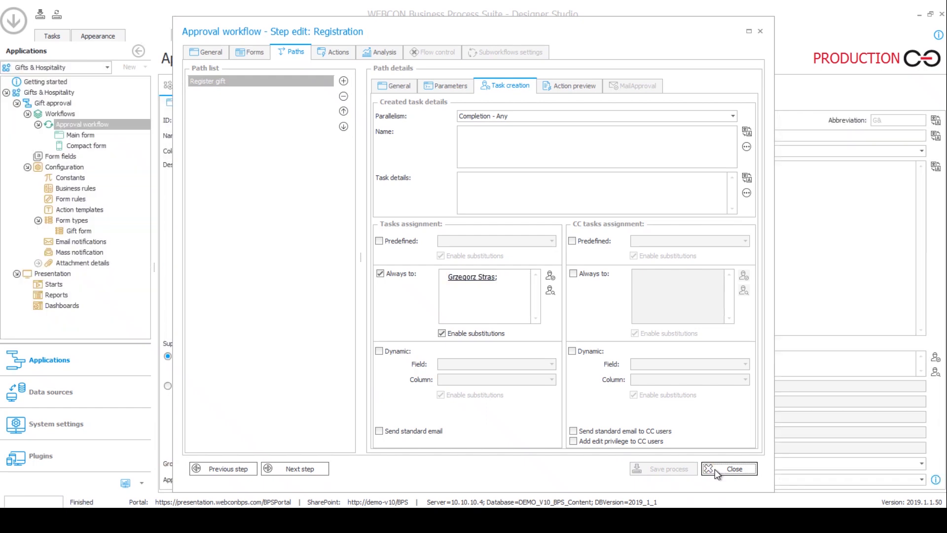
pyautogui.click(718, 469)
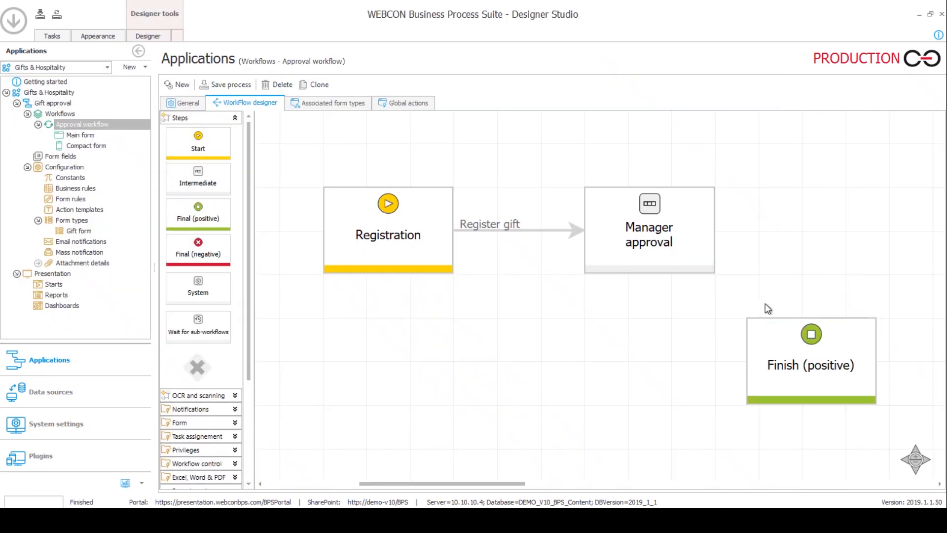
# Step: Move Finish (positive) right and level with the other steps
pyautogui.scroll(-2, 566, 316)
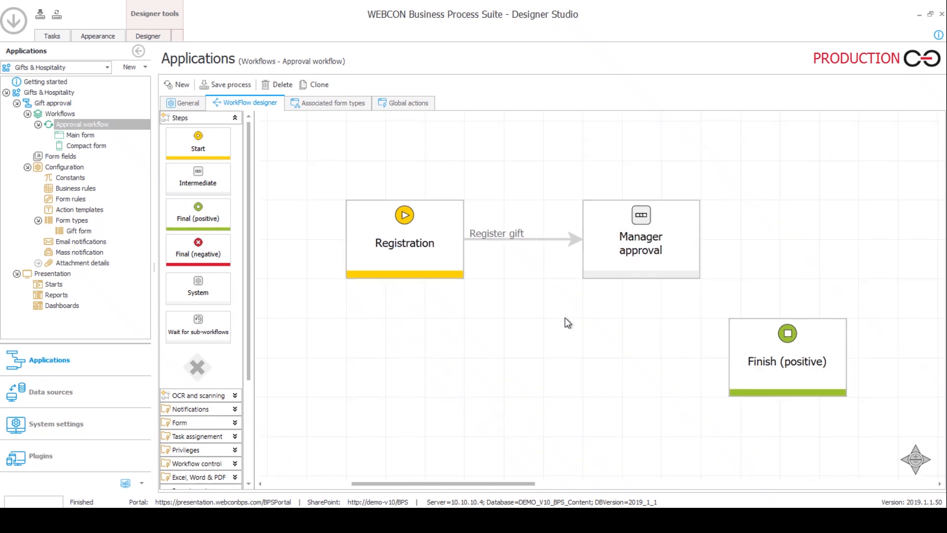
pyautogui.click(727, 340)
pyautogui.moveTo(727, 340); pyautogui.dragTo(804, 340)
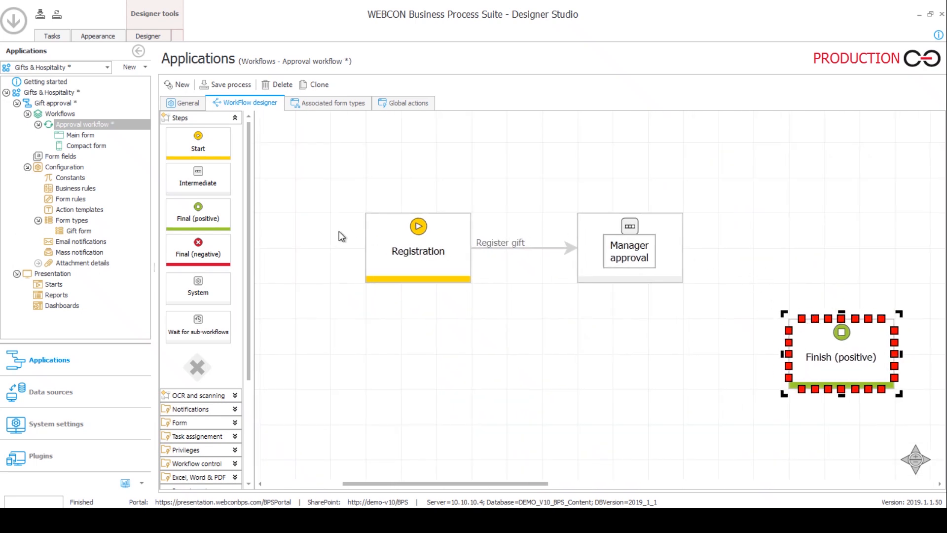
pyautogui.moveTo(815, 322); pyautogui.dragTo(814, 216)
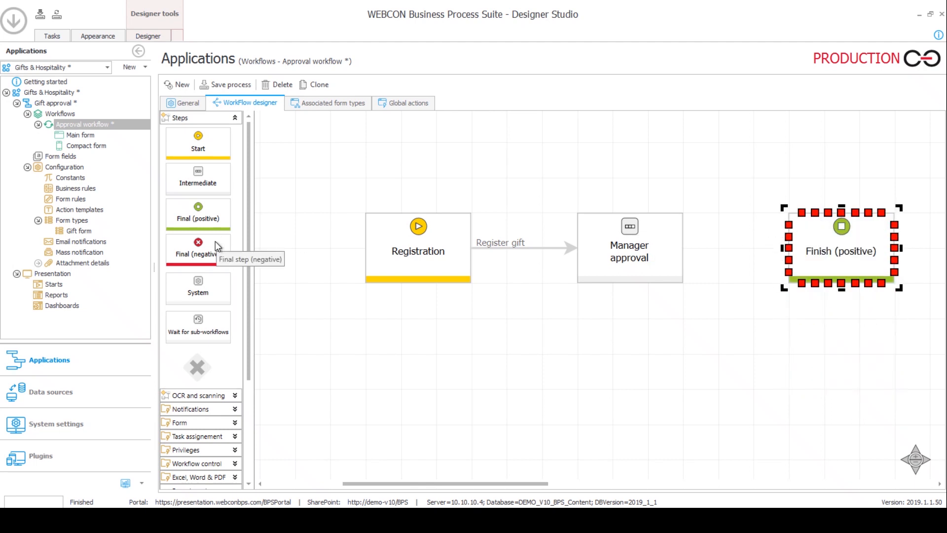
# Step: Add a negative final step and draw paths from Manager approval to both final steps
pyautogui.moveTo(189, 242); pyautogui.dragTo(827, 366)
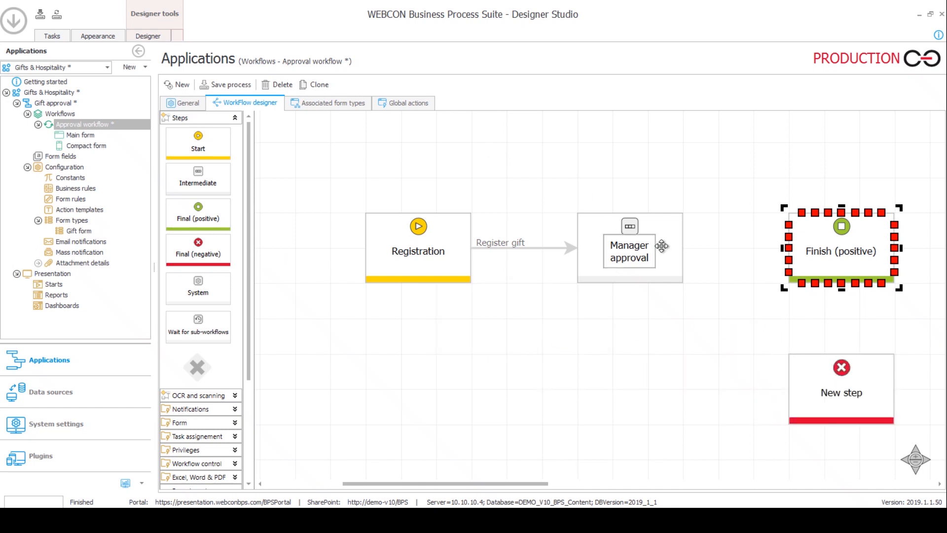
pyautogui.click(683, 253)
pyautogui.moveTo(683, 253); pyautogui.dragTo(799, 250)
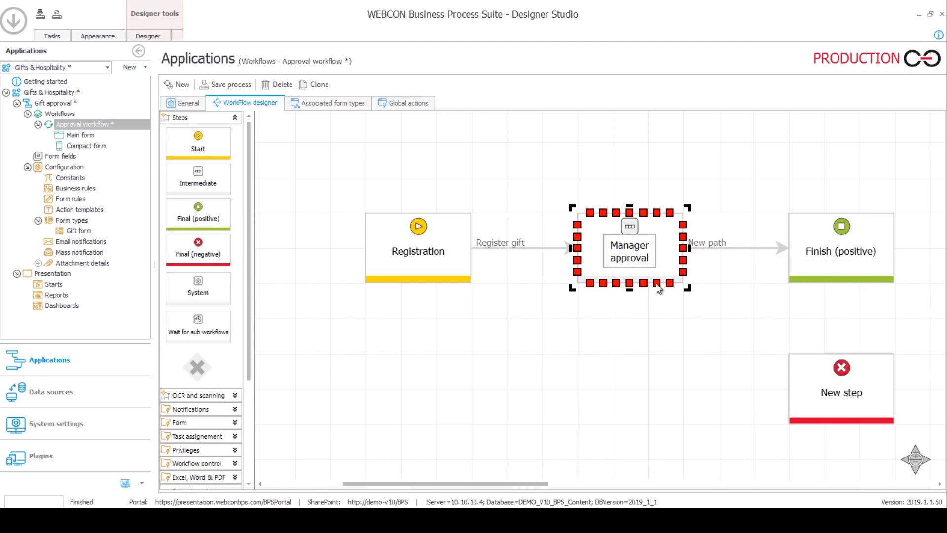
pyautogui.moveTo(630, 284); pyautogui.dragTo(790, 398)
# Step: Open the Finish (positive) name for editing, then cancel the rename
pyautogui.click(844, 251)
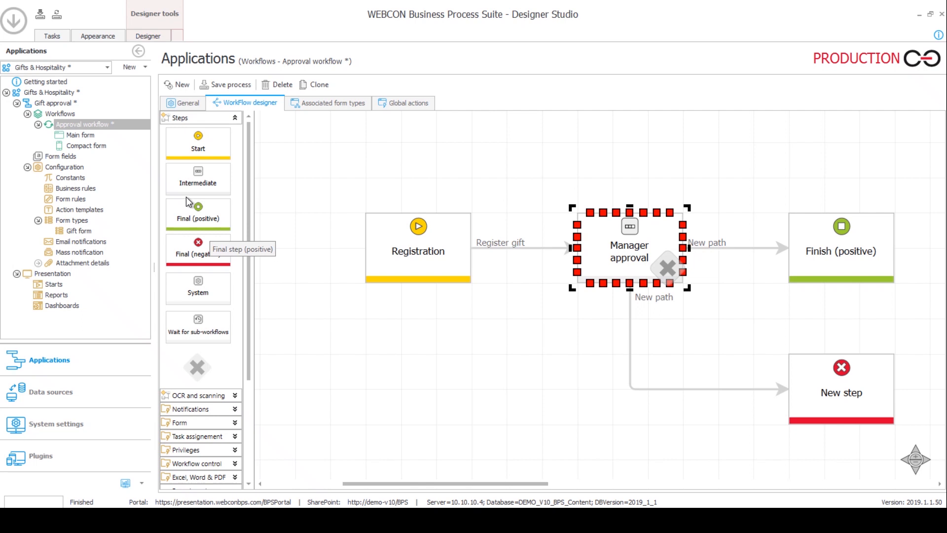
pyautogui.doubleClick(824, 249)
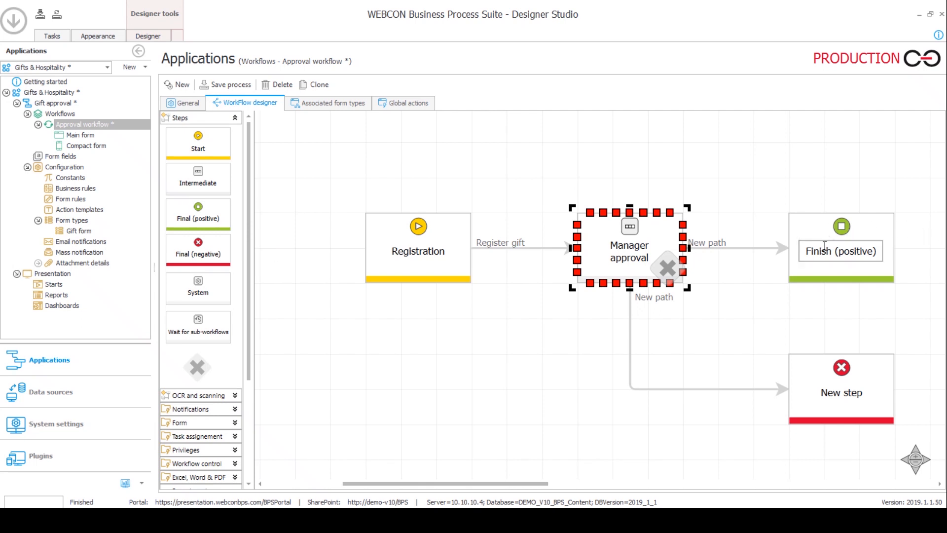
pyautogui.press('Return')
pyautogui.moveTo(549, 483)
pyautogui.mouseDown()
pyautogui.moveTo(582, 480)
pyautogui.moveTo(563, 485)
pyautogui.mouseUp()
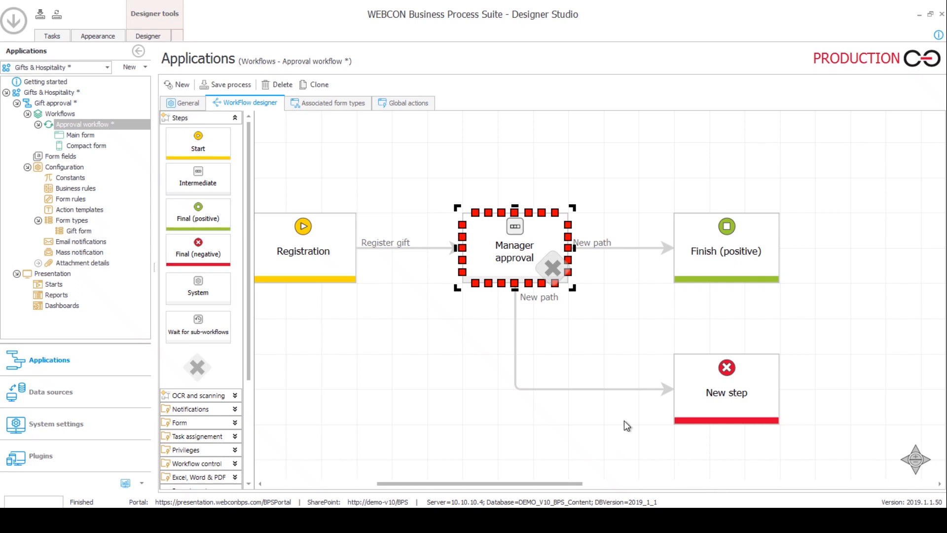
pyautogui.click(700, 249)
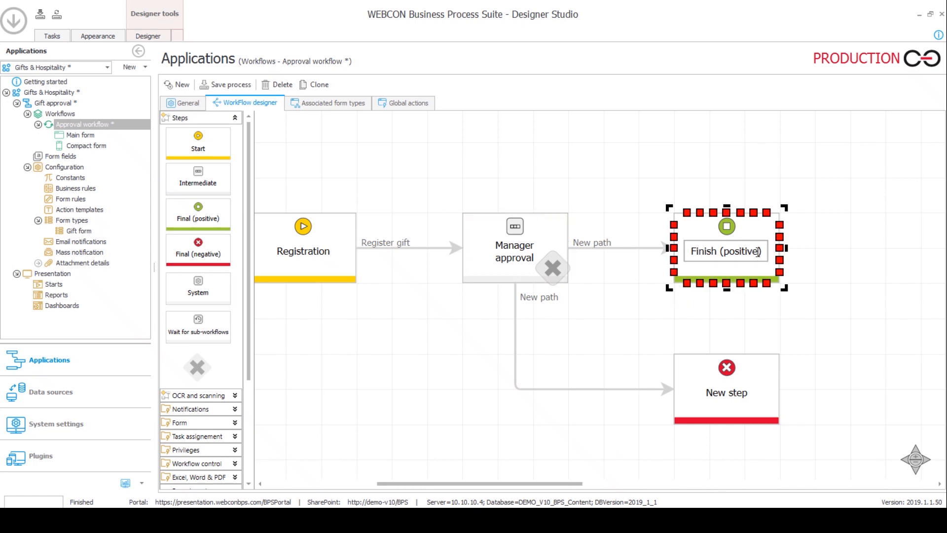
# Step: Rename the final steps to Gift approved and Gift rejected
pyautogui.moveTo(758, 251); pyautogui.dragTo(691, 262)
pyautogui.press('BackSpace')
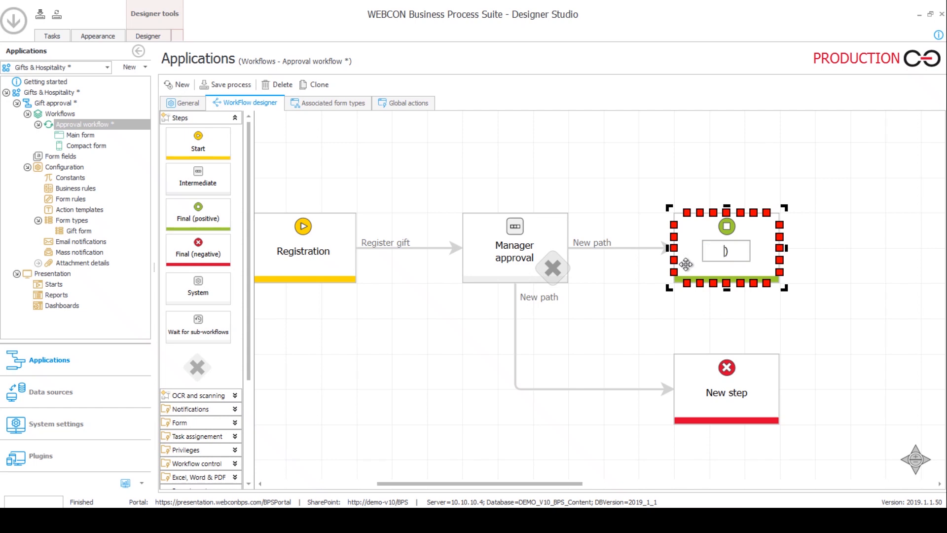
pyautogui.write('Gift approved')
pyautogui.doubleClick(728, 392)
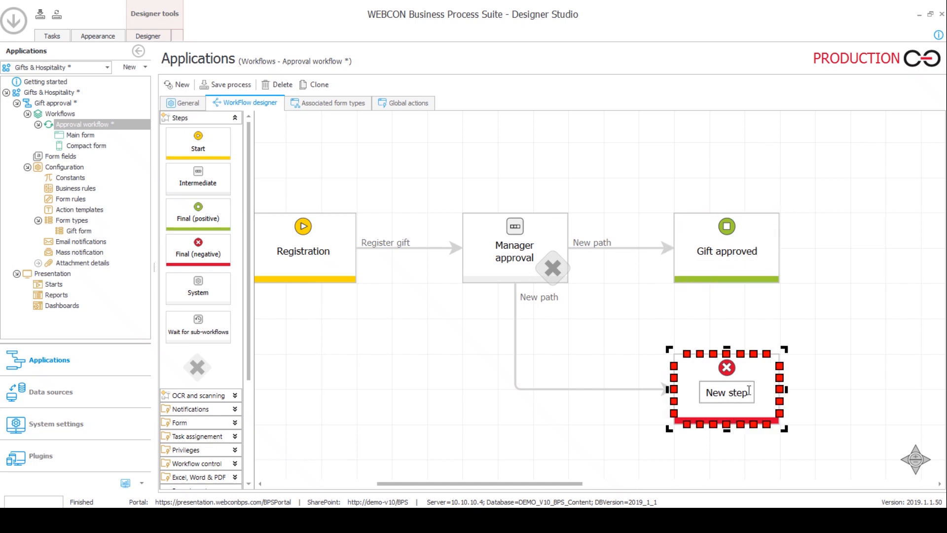
pyautogui.hotkey('ctrl', 'a')
pyautogui.write('Fift')
pyautogui.press('BackSpace')
pyautogui.press('BackSpace')
pyautogui.press('BackSpace')
pyautogui.press('BackSpace')
pyautogui.write('Gift rejected')
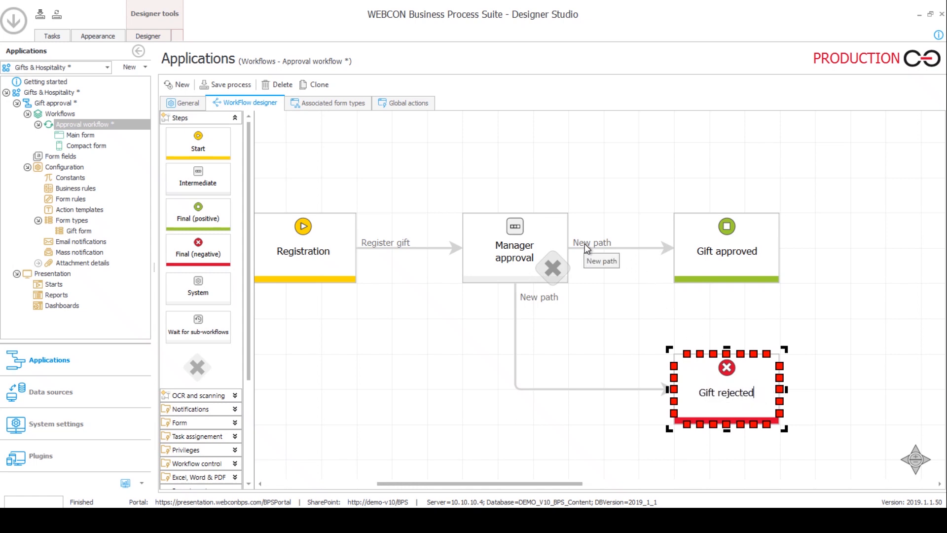
# Step: Label the paths Approve and Reject, then save the process
pyautogui.doubleClick(584, 244)
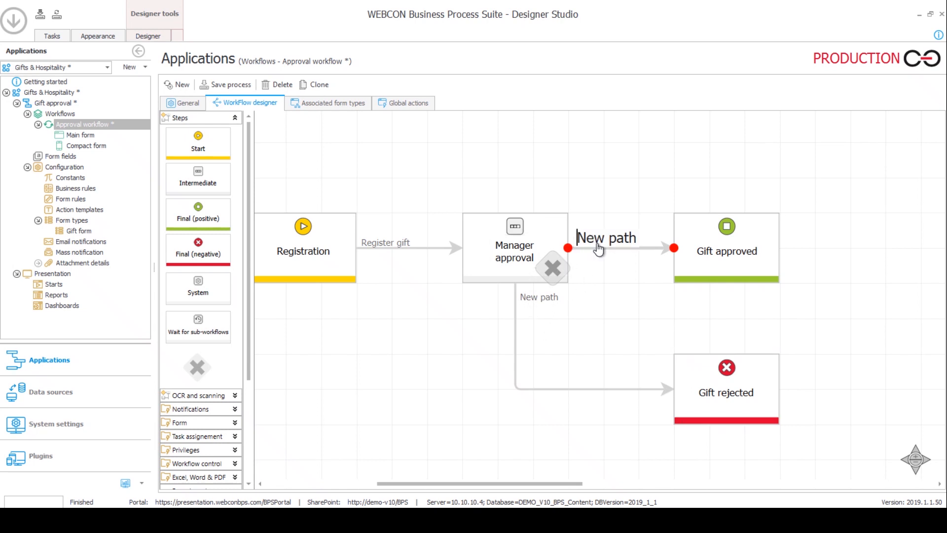
pyautogui.hotkey('ctrl', 'a')
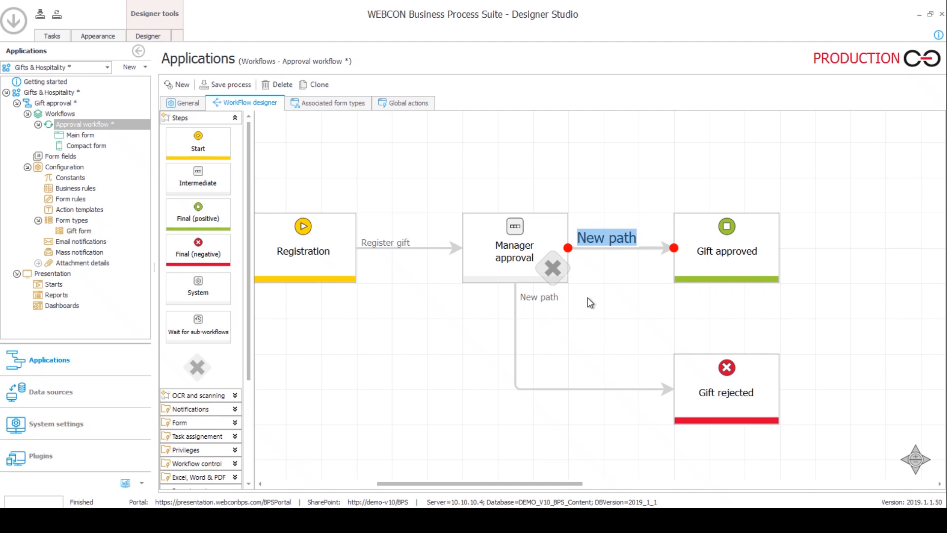
pyautogui.press('BackSpace')
pyautogui.write('Approve')
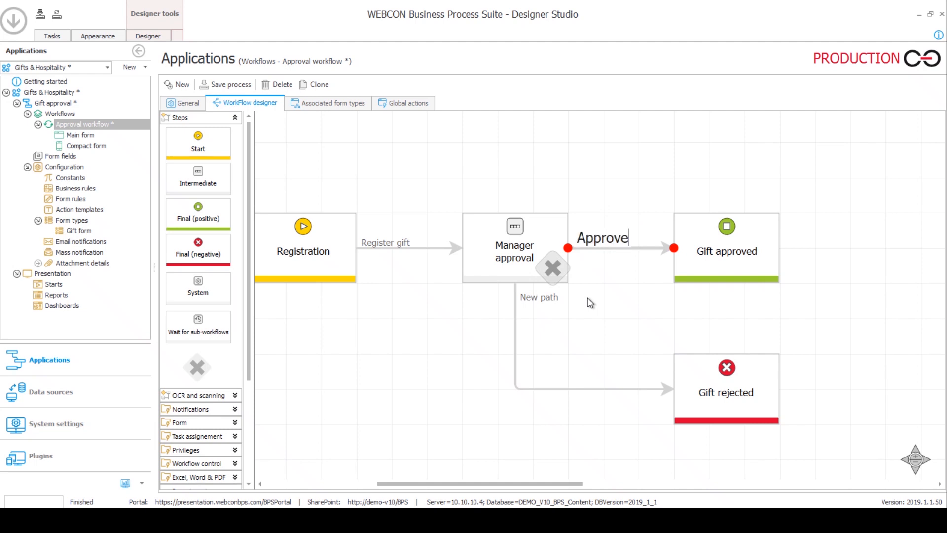
pyautogui.doubleClick(530, 301)
pyautogui.hotkey('ctrl', 'a')
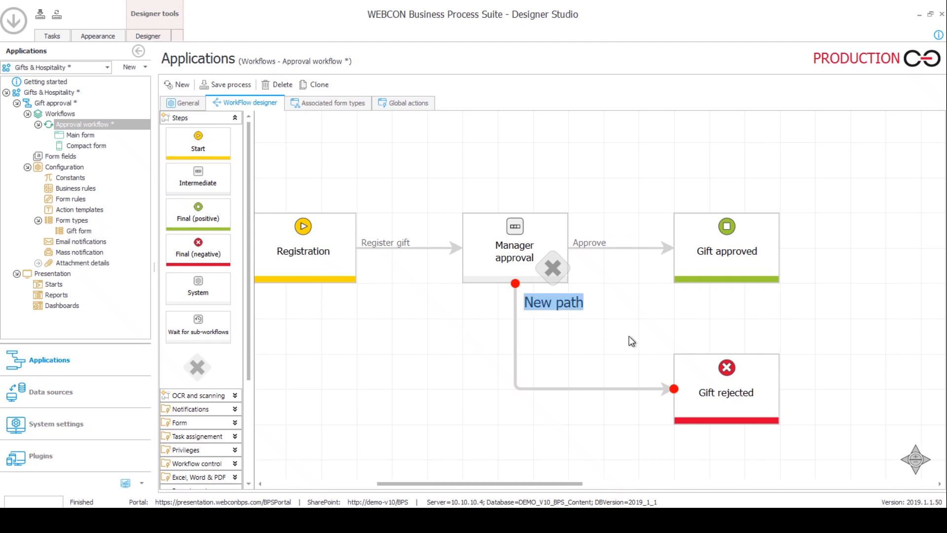
pyautogui.write('Reject')
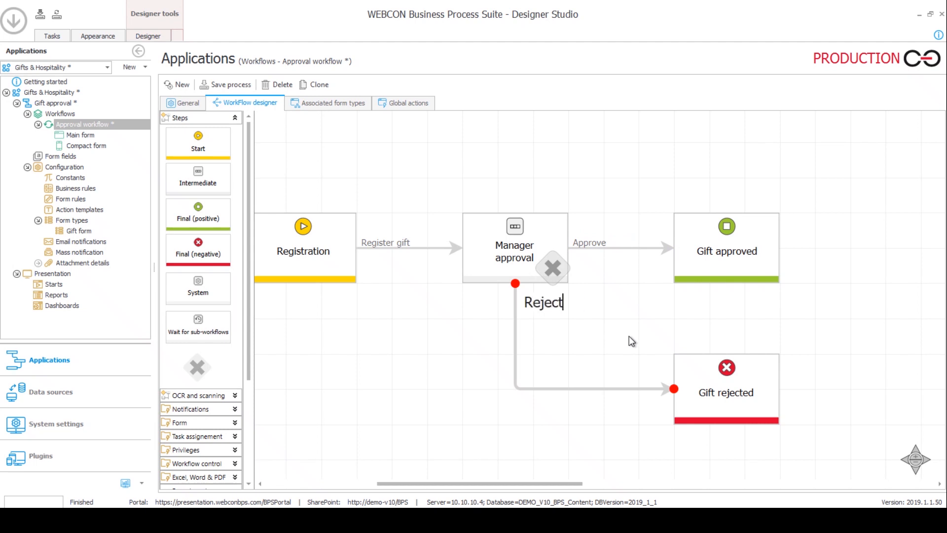
pyautogui.click(876, 305)
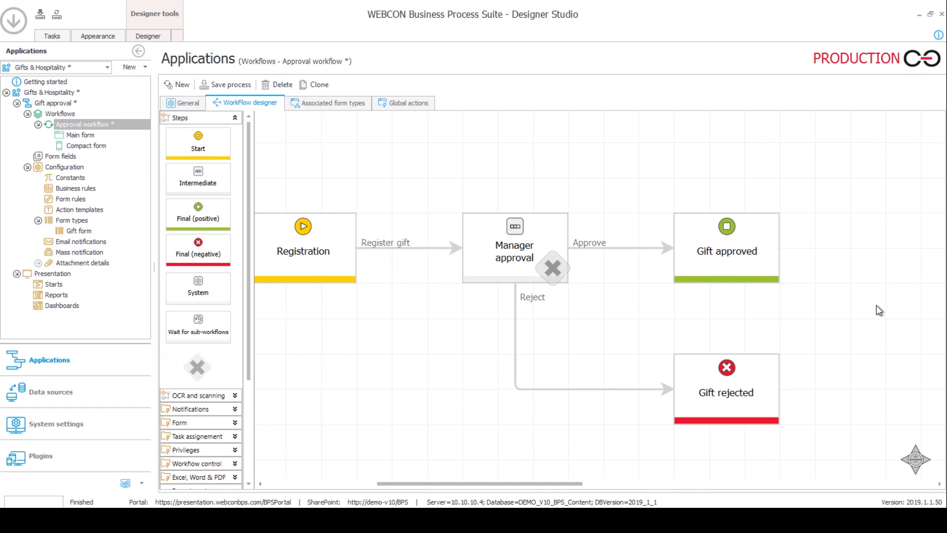
pyautogui.click(225, 85)
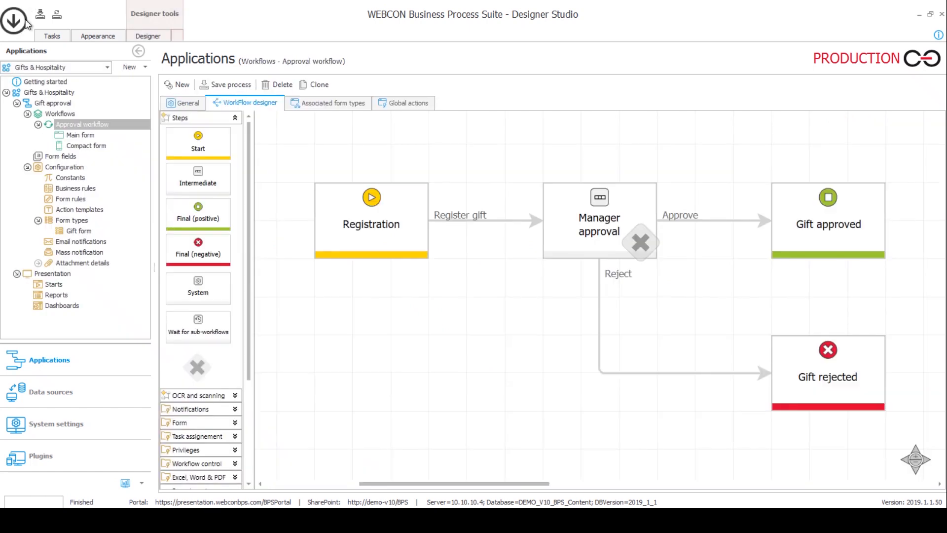
# Step: Review the Gifts & Hospitality application, the Gift approval process and its Approval workflow diagram
pyautogui.click(39, 93)
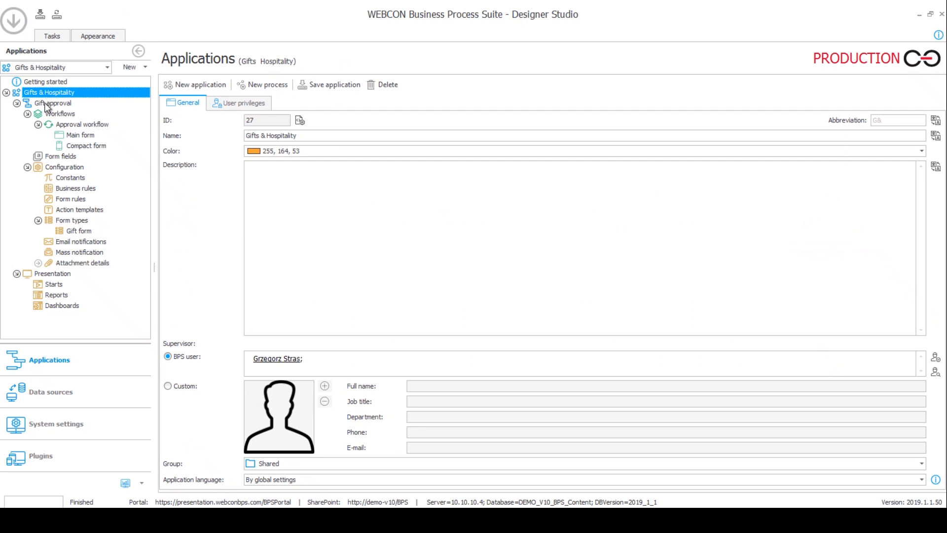
pyautogui.click(47, 104)
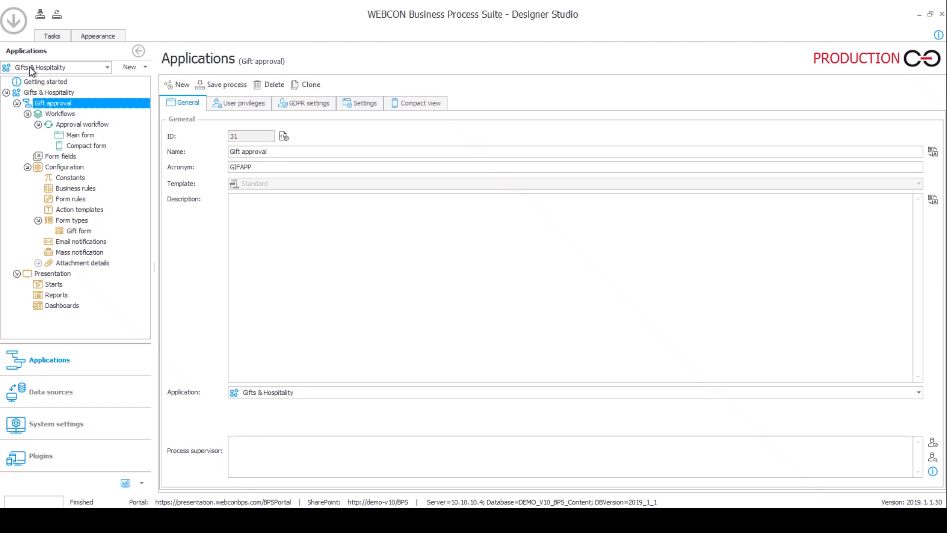
pyautogui.click(72, 124)
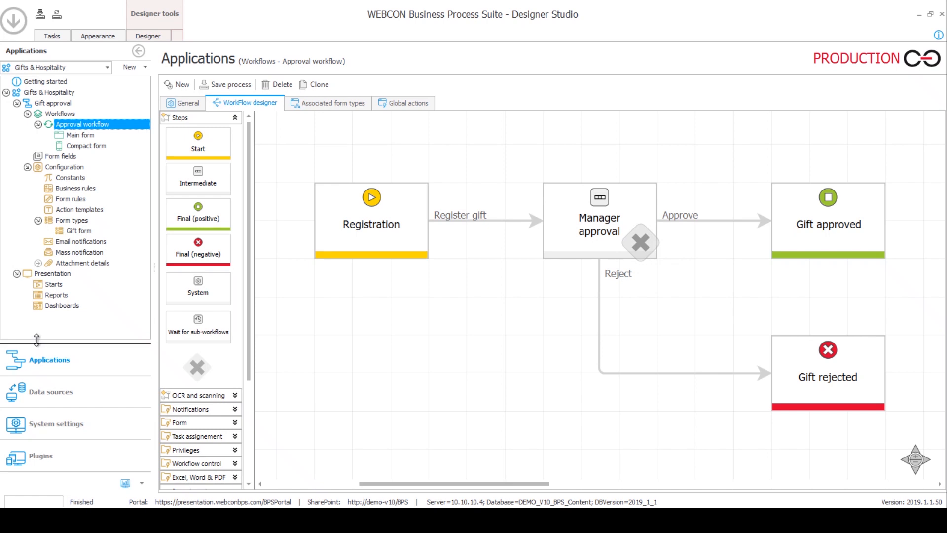
# Step: Start a new Gift approval workflow instance in the portal and close the duplicate tab
pyautogui.click(40, 102)
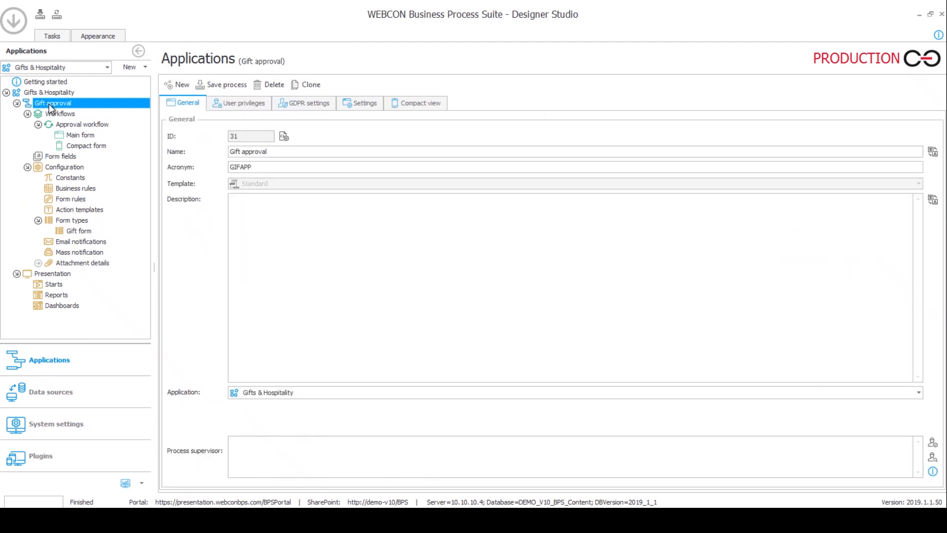
pyautogui.rightClick(49, 103)
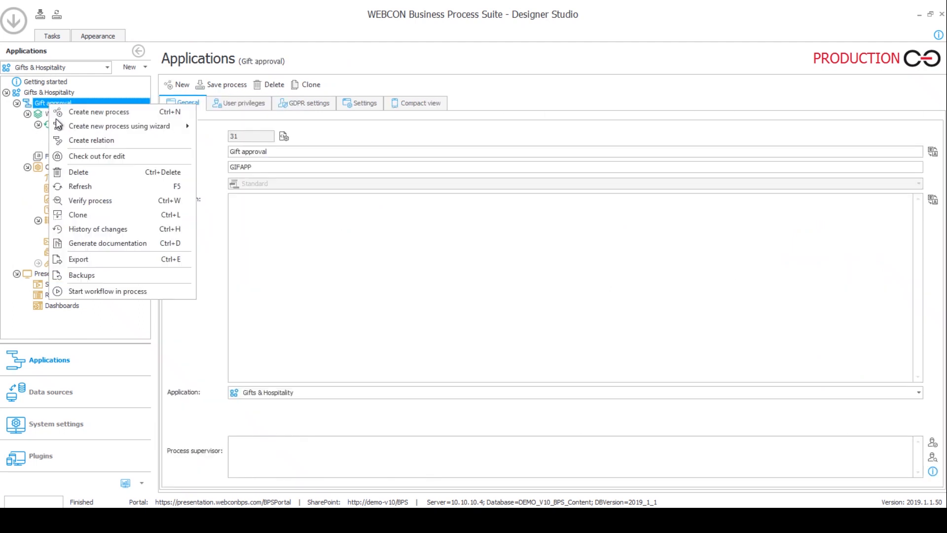
pyautogui.click(114, 292)
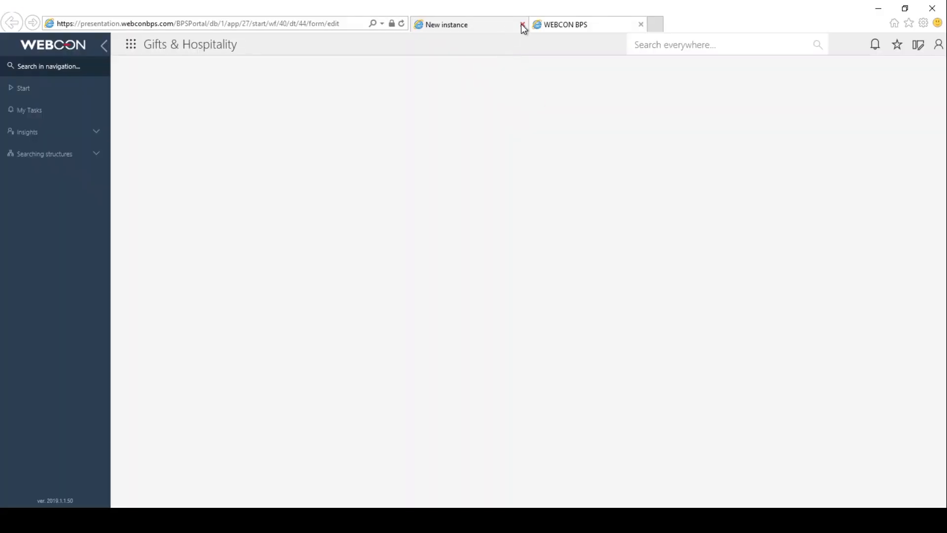
pyautogui.click(521, 24)
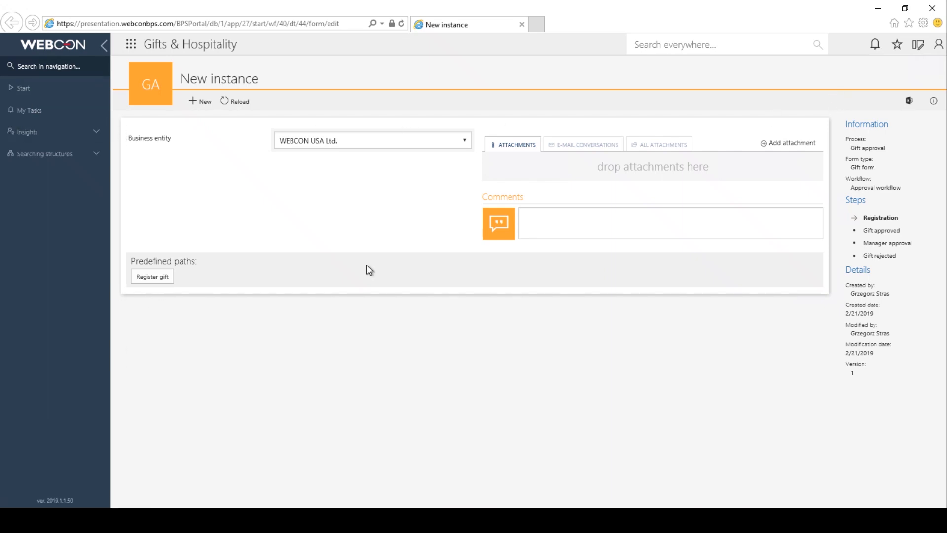
# Step: Add a comment on the blank Gift approval form and submit it via Register gift
pyautogui.moveTo(857, 1)
pyautogui.click(574, 228)
pyautogui.click(158, 275)
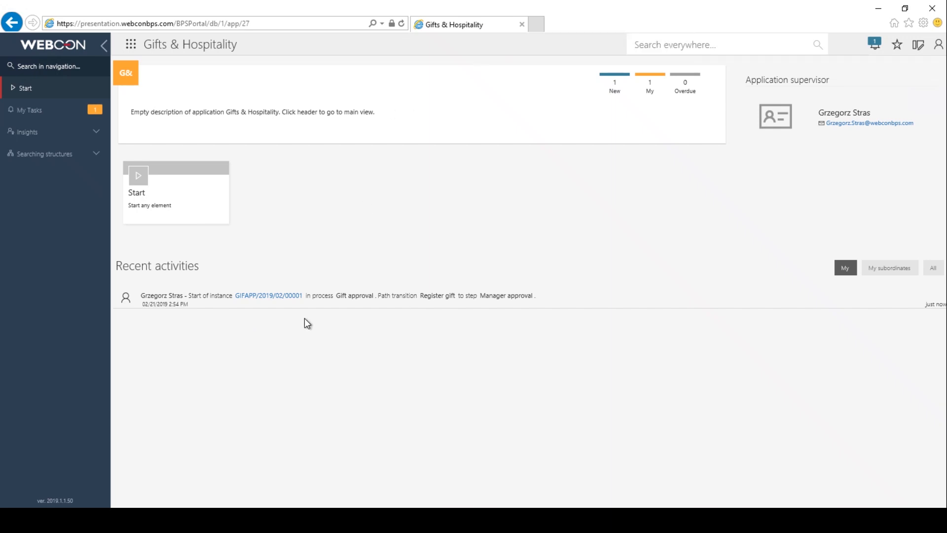
# Step: Open the newly registered gift instance from Recent activities
pyautogui.click(281, 304)
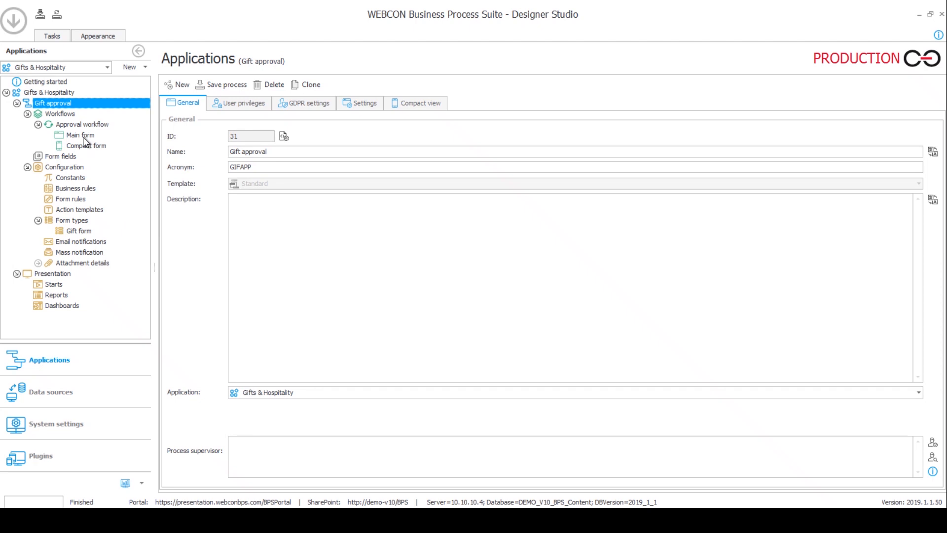
pyautogui.click(83, 131)
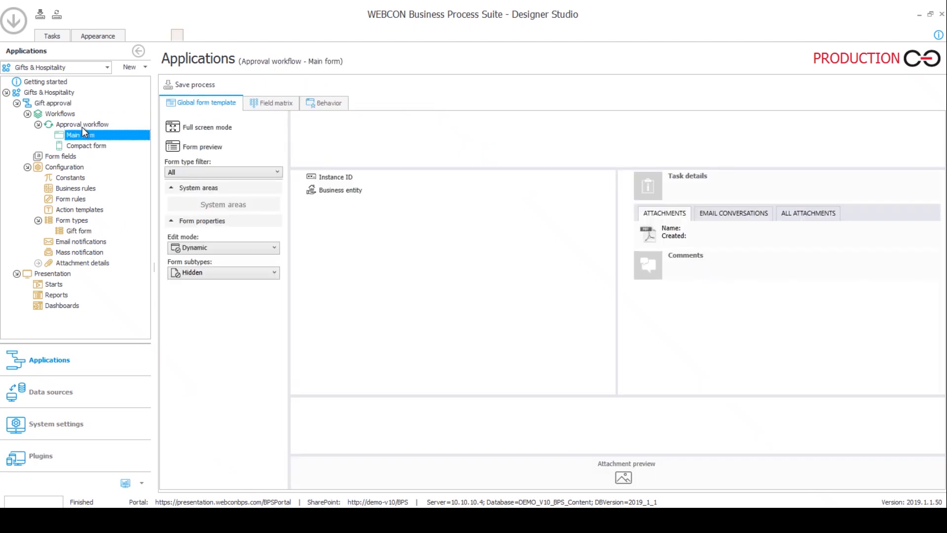
pyautogui.click(82, 126)
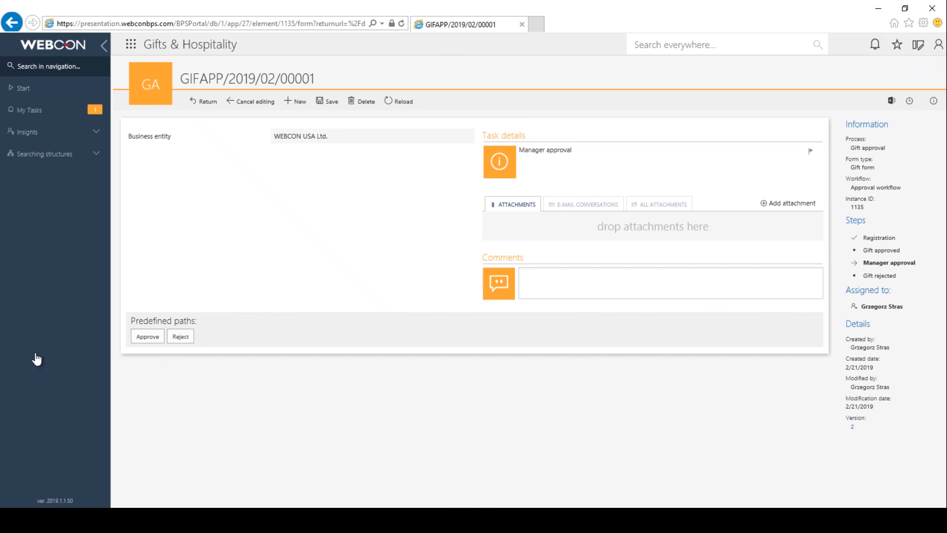
# Step: Reject the gift at Manager approval, reopen it, and locate Gift rejected on the workflow diagram
pyautogui.click(179, 338)
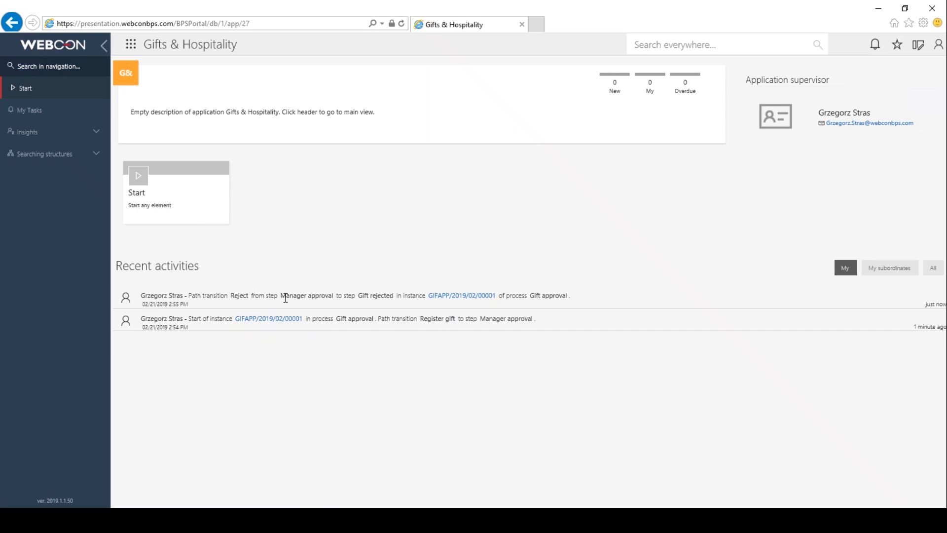
pyautogui.click(438, 298)
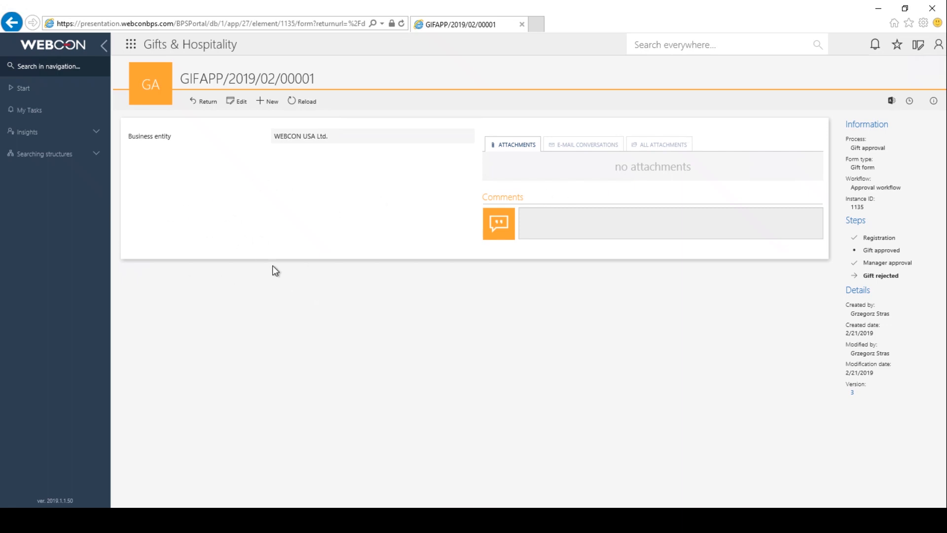
pyautogui.click(209, 520)
pyautogui.click(821, 383)
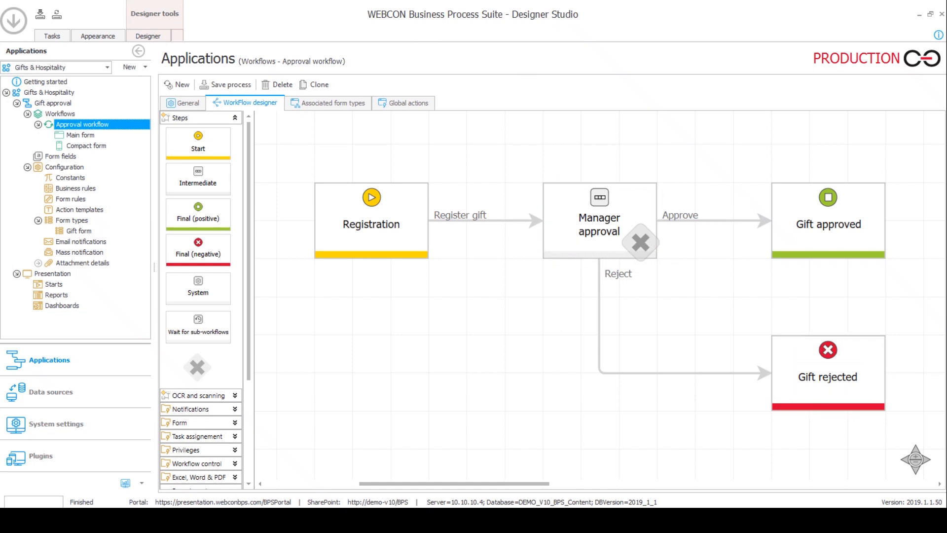
pyautogui.click(209, 520)
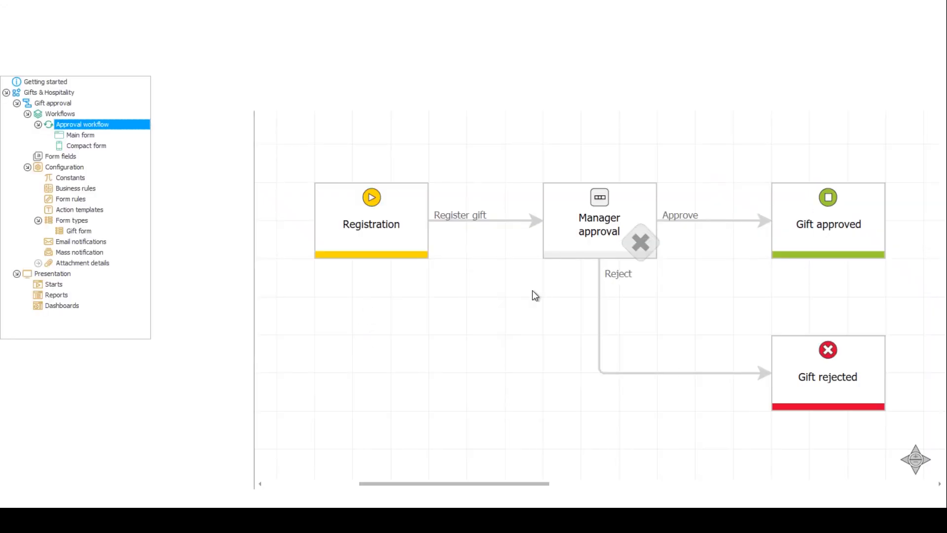
pyautogui.click(609, 249)
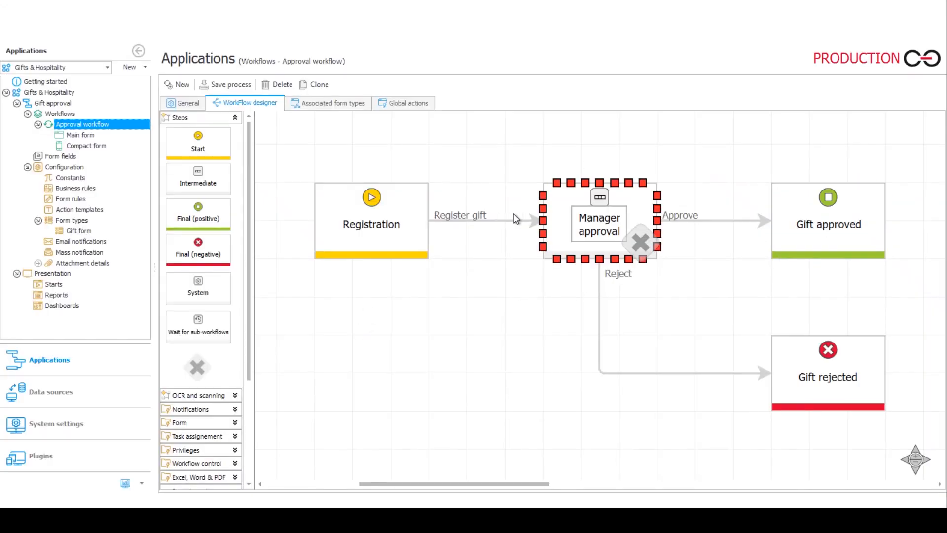
pyautogui.click(490, 266)
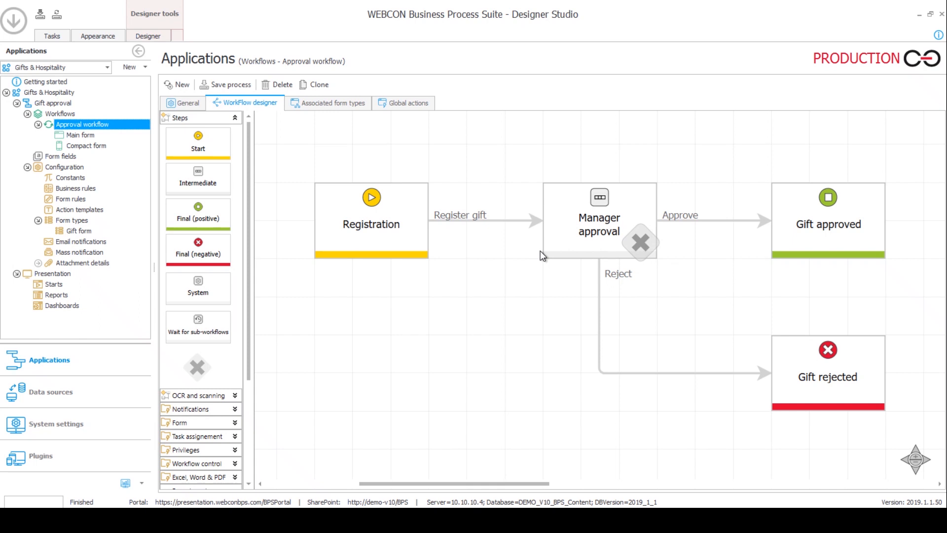
pyautogui.moveTo(260, 6)
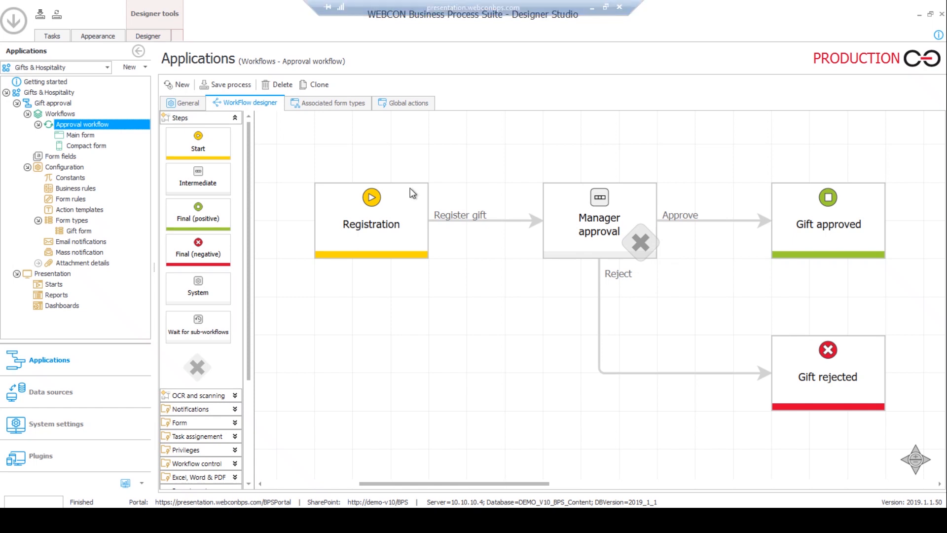
# Step: Add New field (1) through New field (4) in the Form fields list, then open New field
pyautogui.click(56, 158)
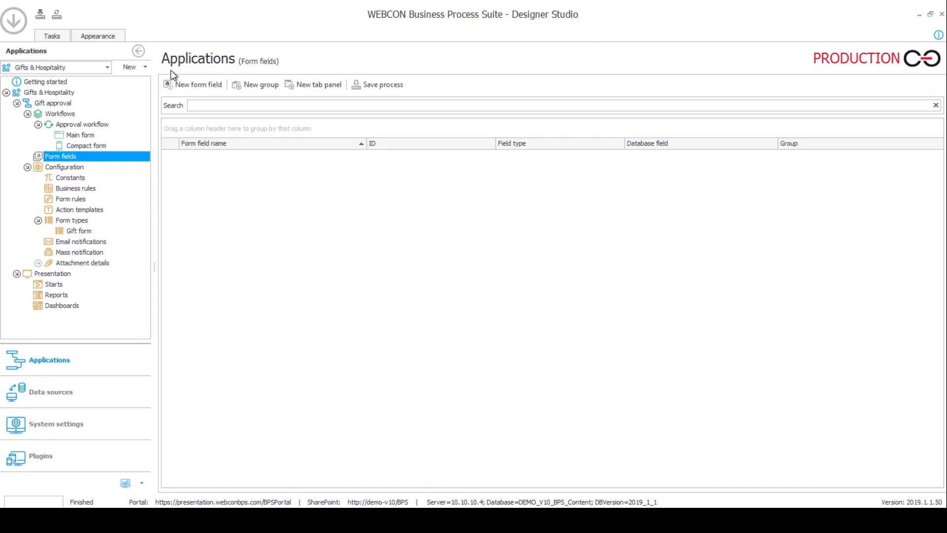
pyautogui.click(186, 82)
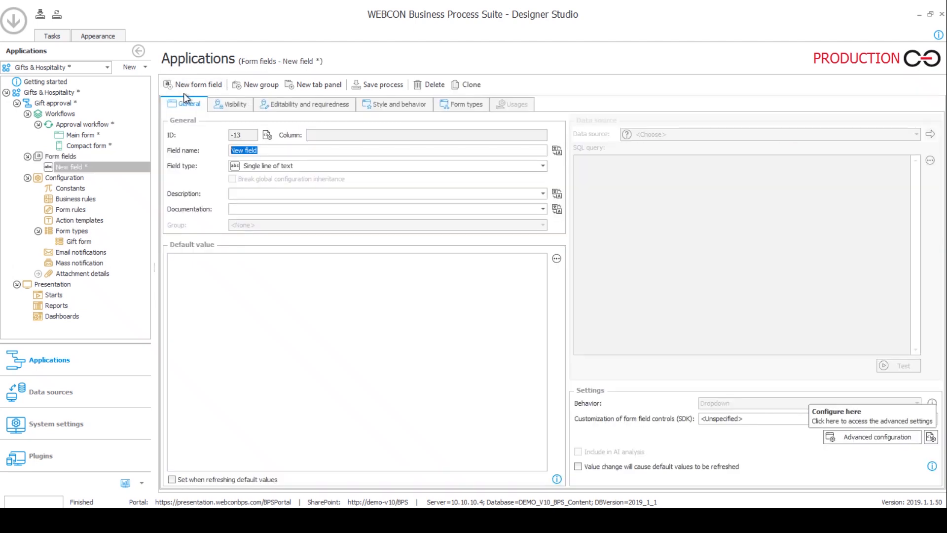
pyautogui.click(84, 158)
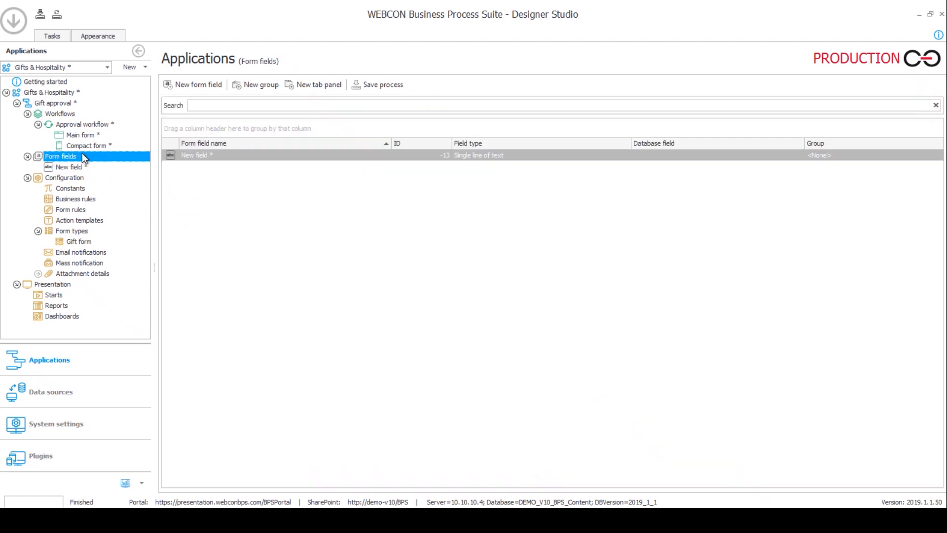
pyautogui.click(192, 83)
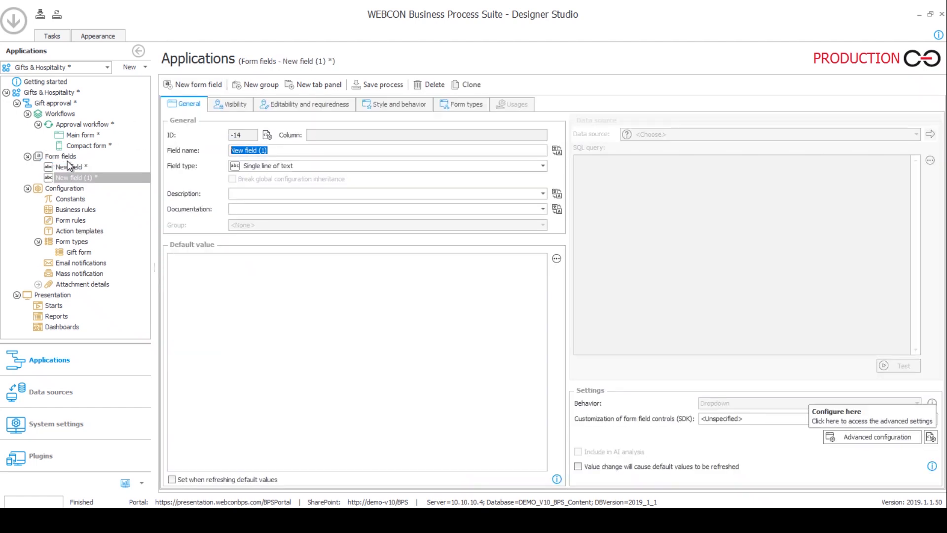
pyautogui.click(71, 156)
pyautogui.click(176, 86)
pyautogui.click(65, 156)
pyautogui.click(197, 87)
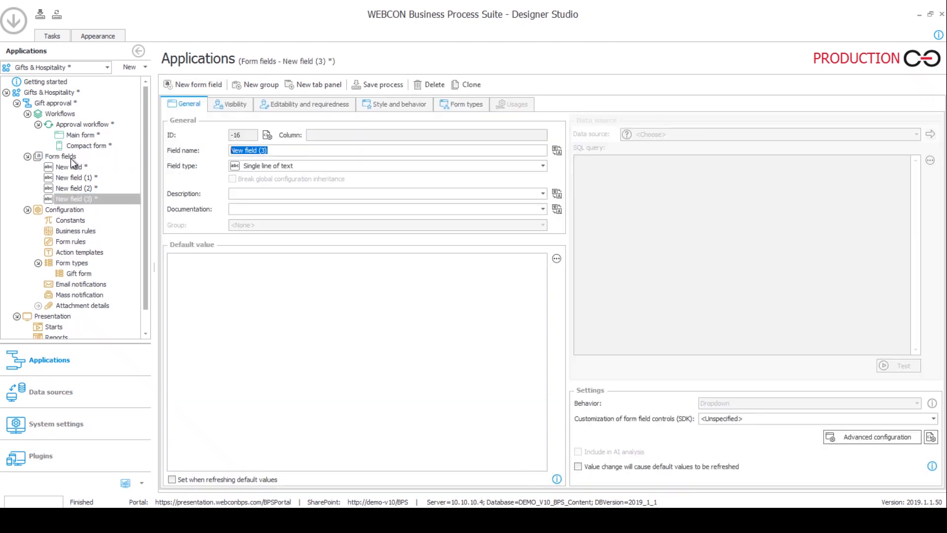
pyautogui.click(68, 158)
pyautogui.click(194, 87)
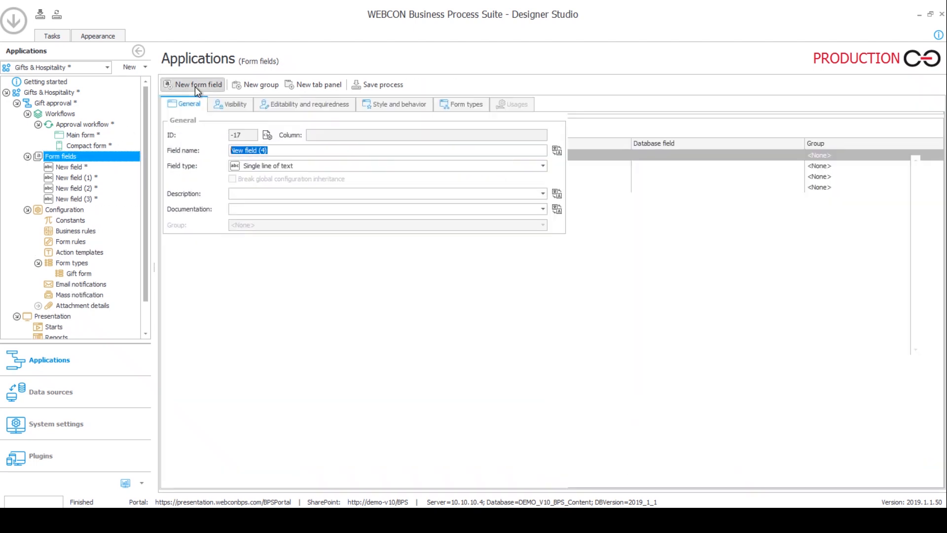
pyautogui.click(79, 158)
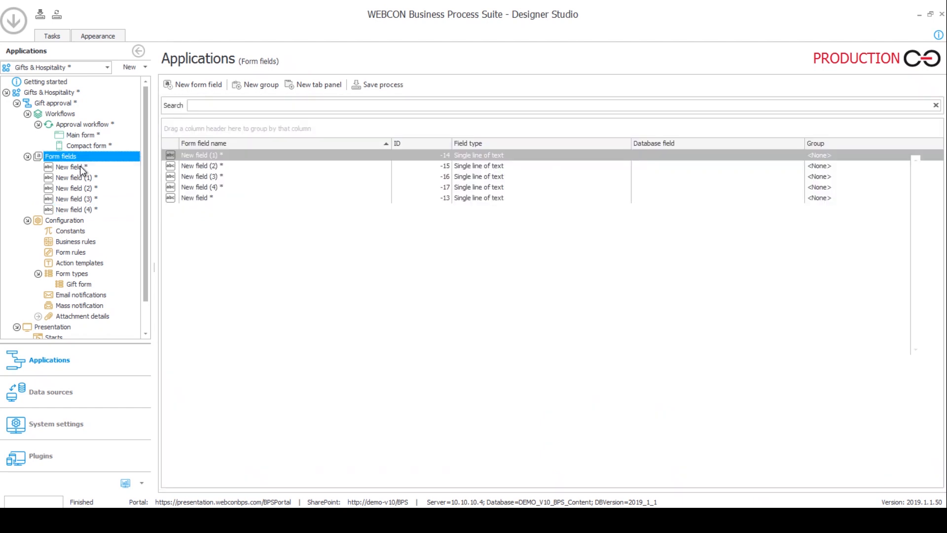
pyautogui.click(74, 167)
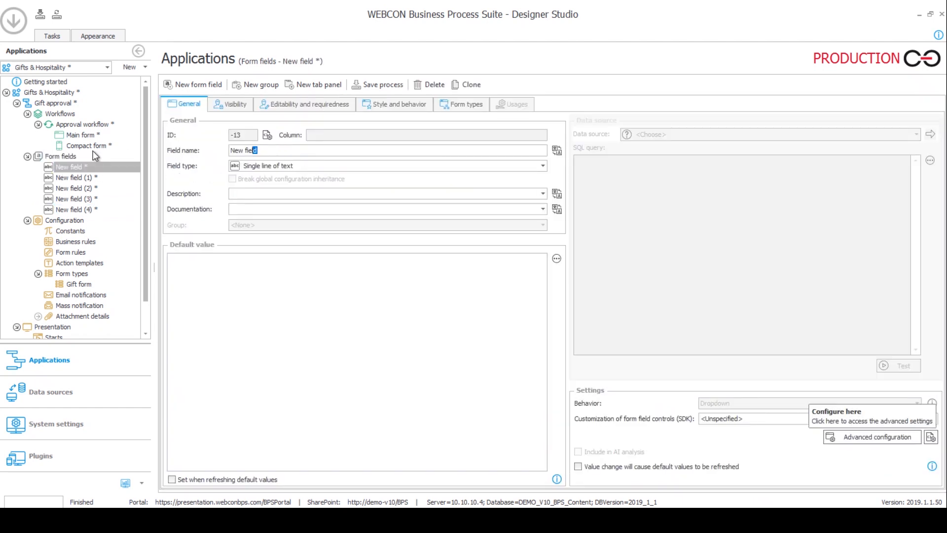
# Step: Rename New field to 'Title', keeping the Single line of text type
pyautogui.moveTo(263, 150); pyautogui.dragTo(187, 151)
pyautogui.write('Title')
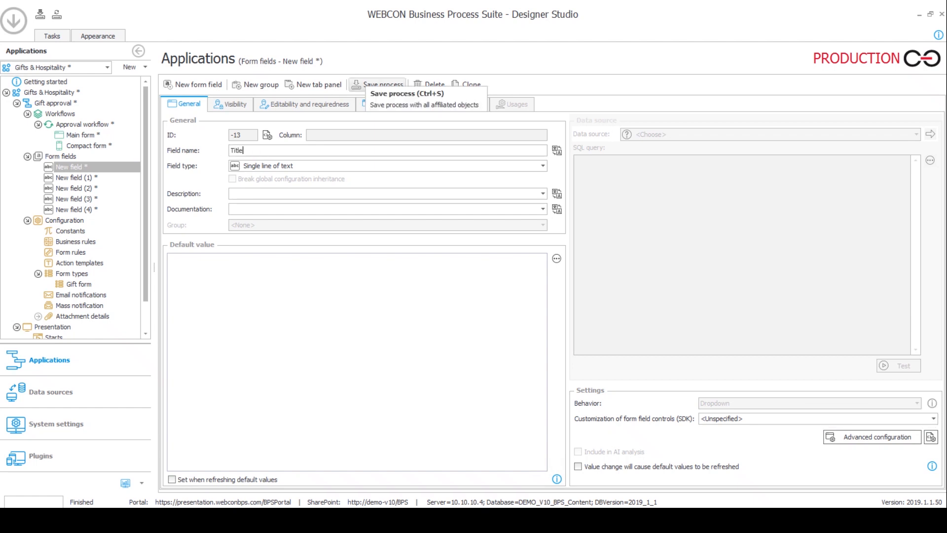
pyautogui.click(262, 167)
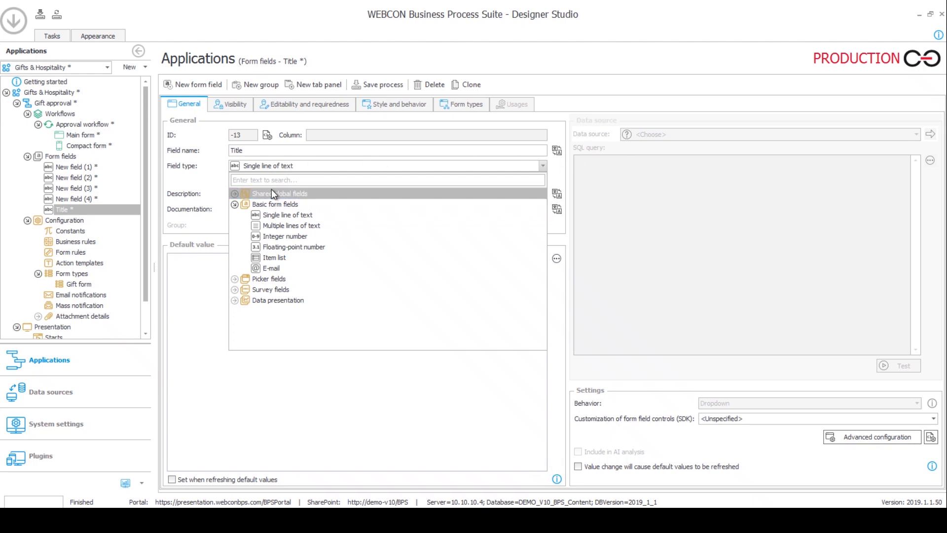
pyautogui.click(279, 215)
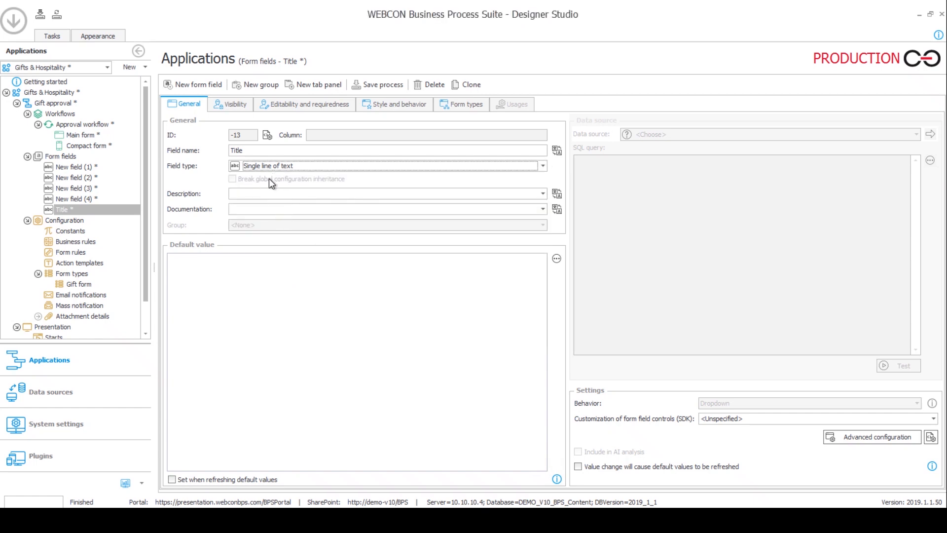
# Step: Rename New field (1) to 'Gift description' as a Multiple lines of text field
pyautogui.click(76, 168)
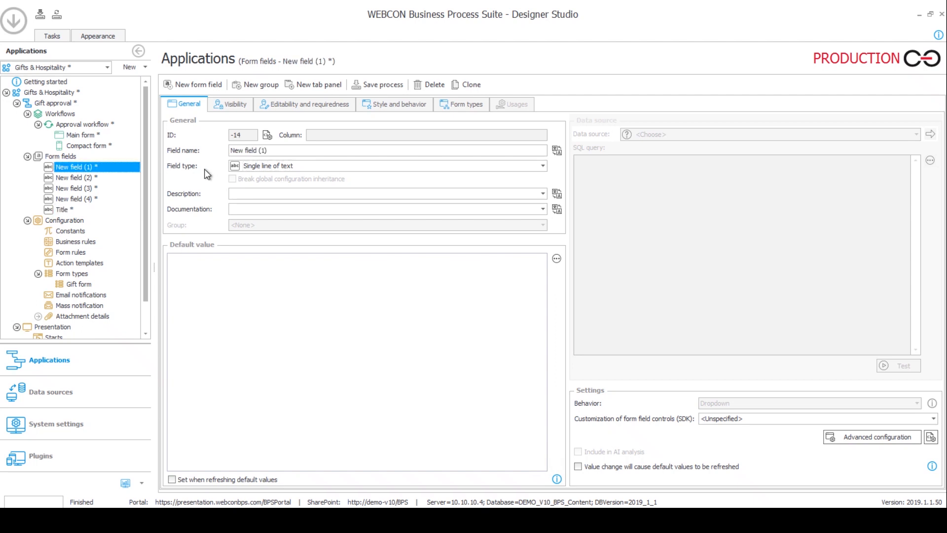
pyautogui.click(202, 151)
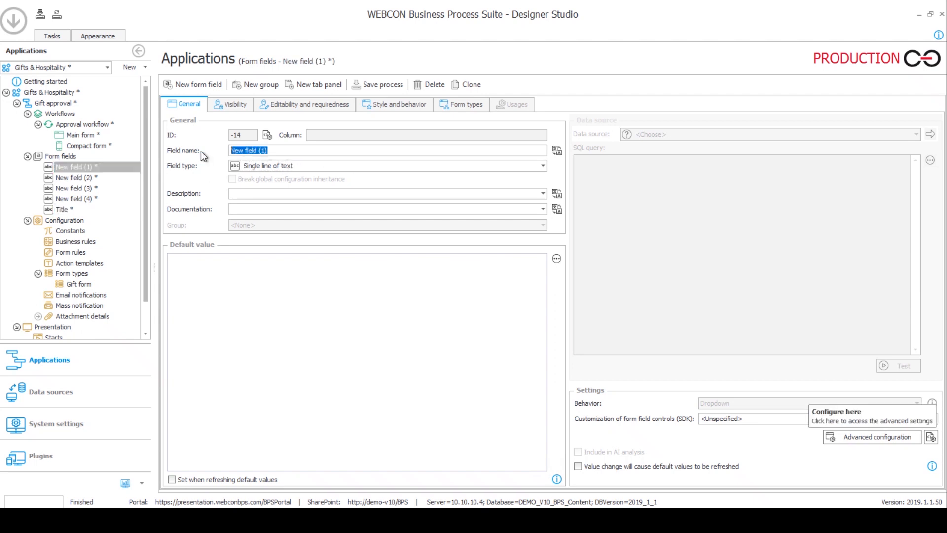
pyautogui.write('Gift description')
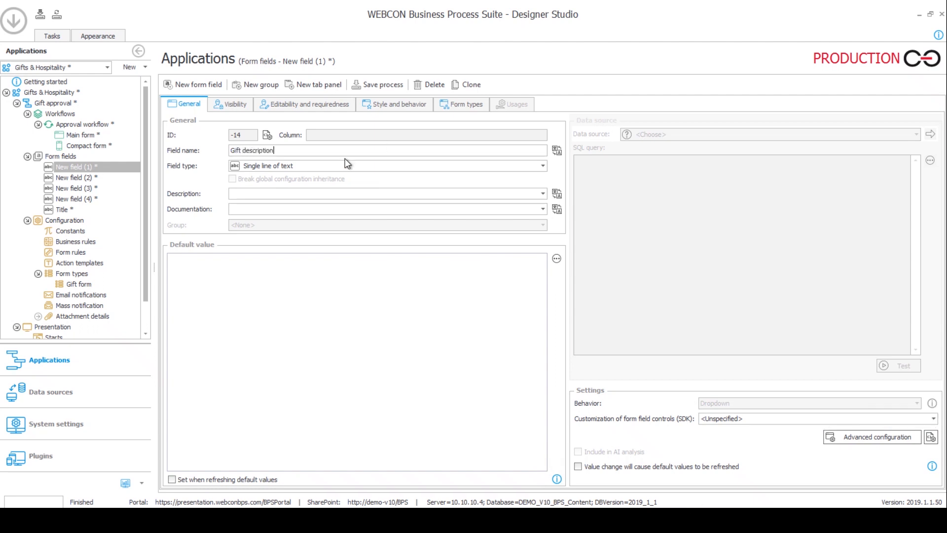
pyautogui.click(305, 168)
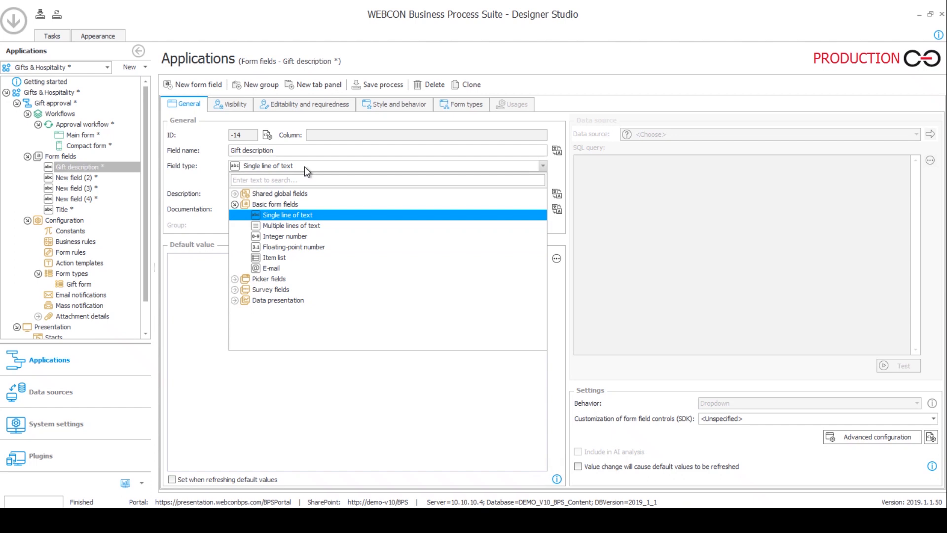
pyautogui.click(297, 229)
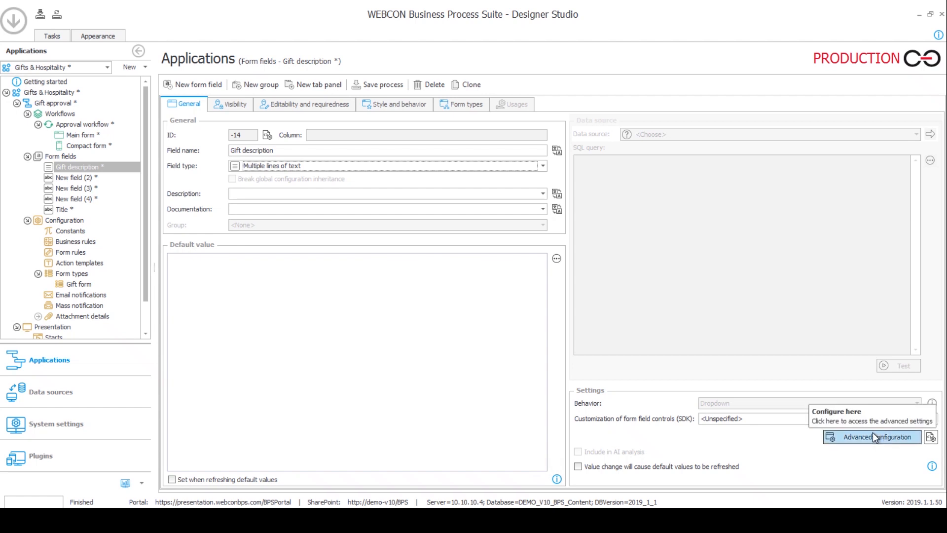
pyautogui.click(72, 209)
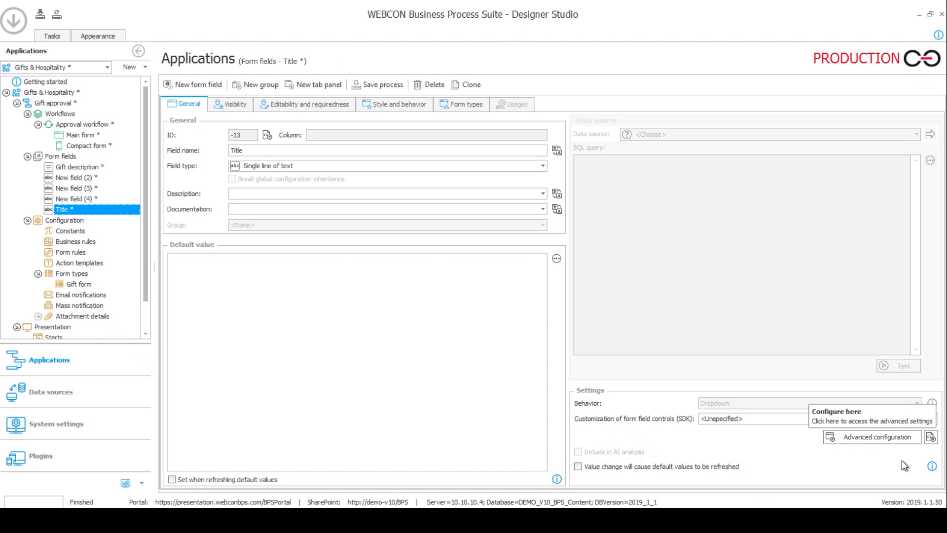
# Step: Leave Title's advanced configuration unchanged and keep Gift description in Standard mode with 5 rows
pyautogui.click(902, 434)
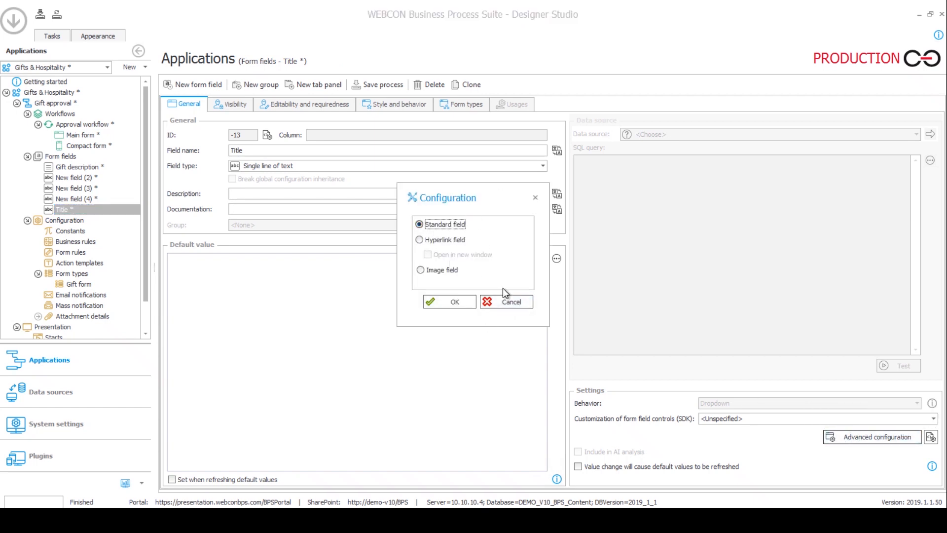
pyautogui.click(509, 301)
pyautogui.click(53, 168)
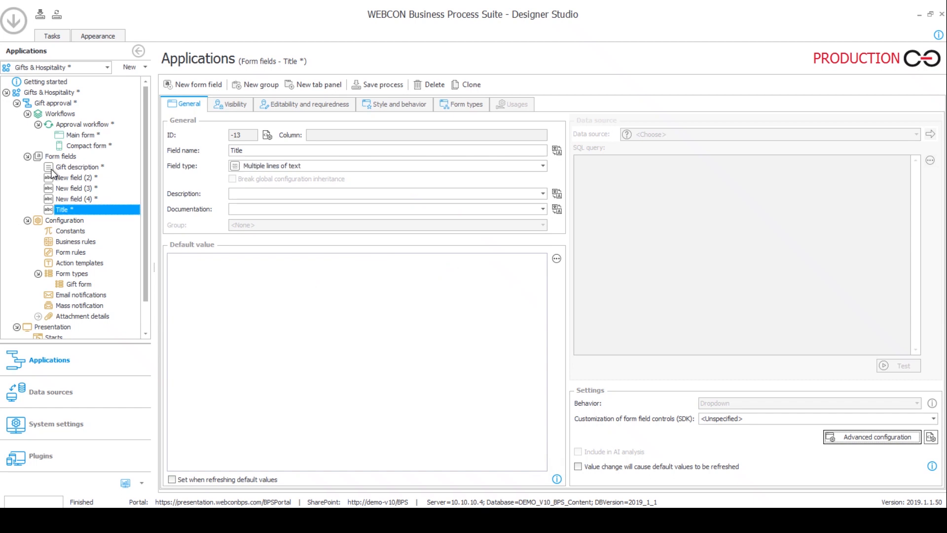
pyautogui.click(858, 434)
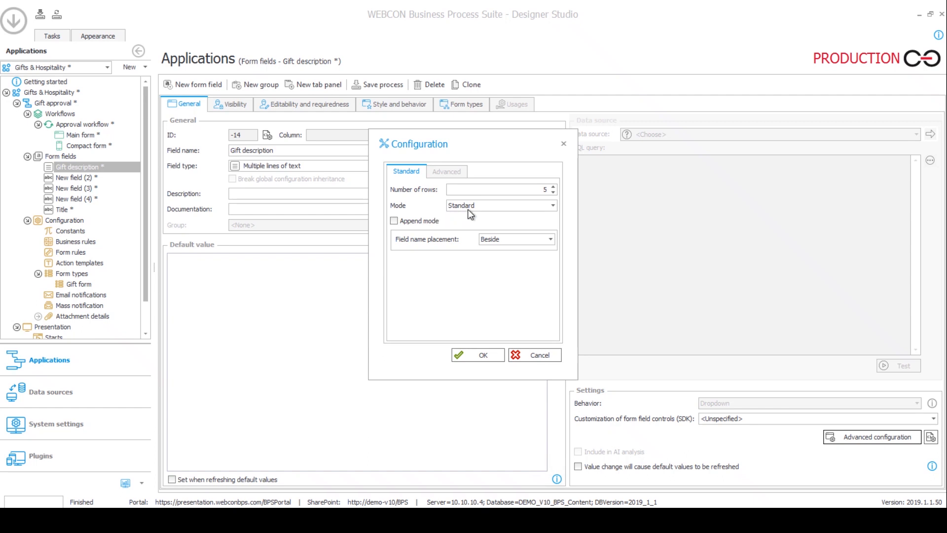
pyautogui.click(468, 209)
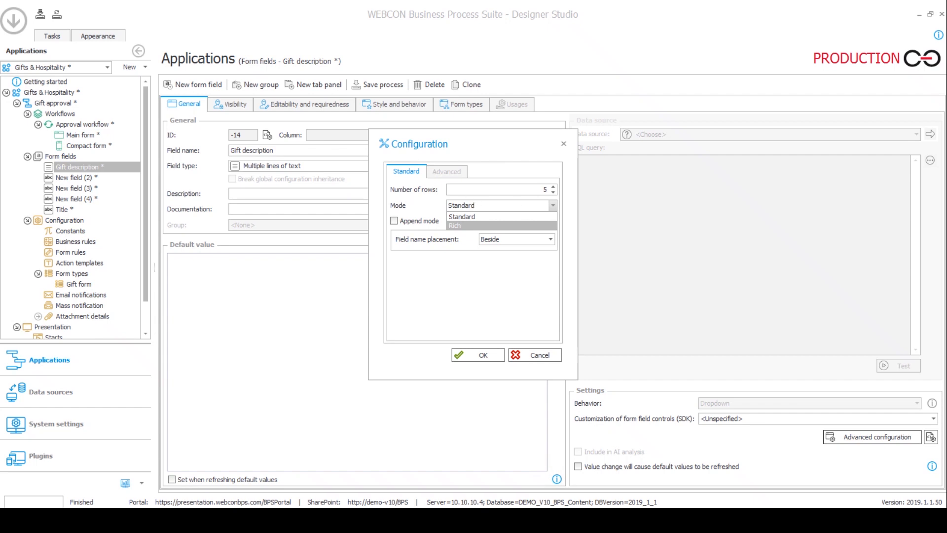
pyautogui.click(473, 216)
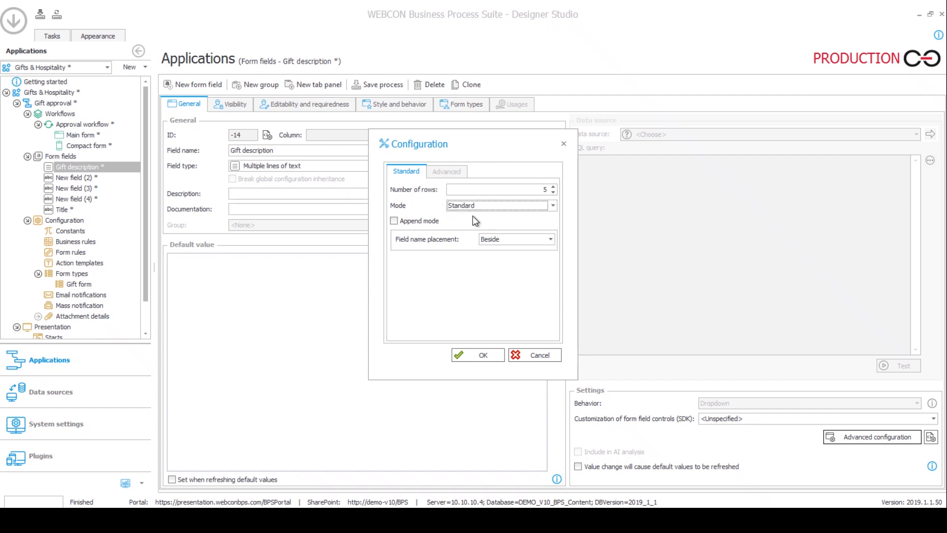
pyautogui.click(489, 355)
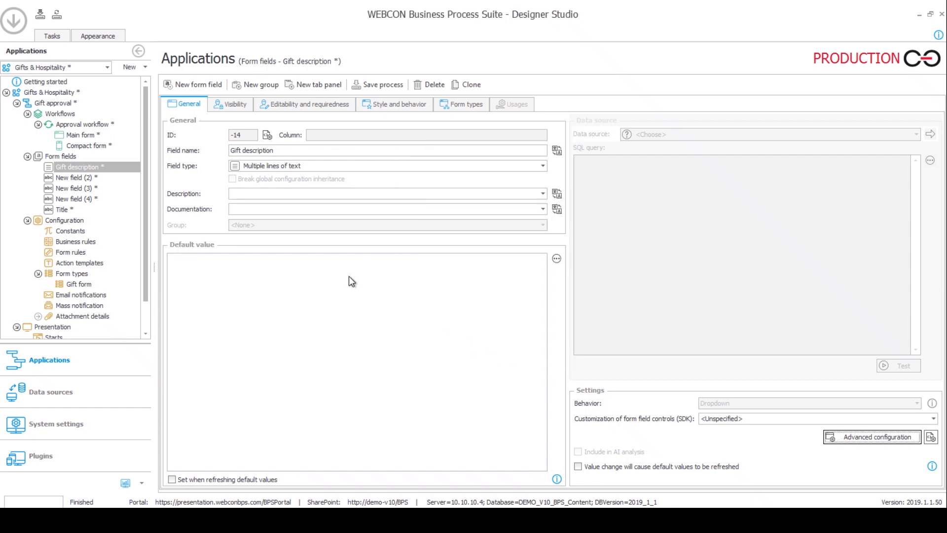
pyautogui.click(84, 178)
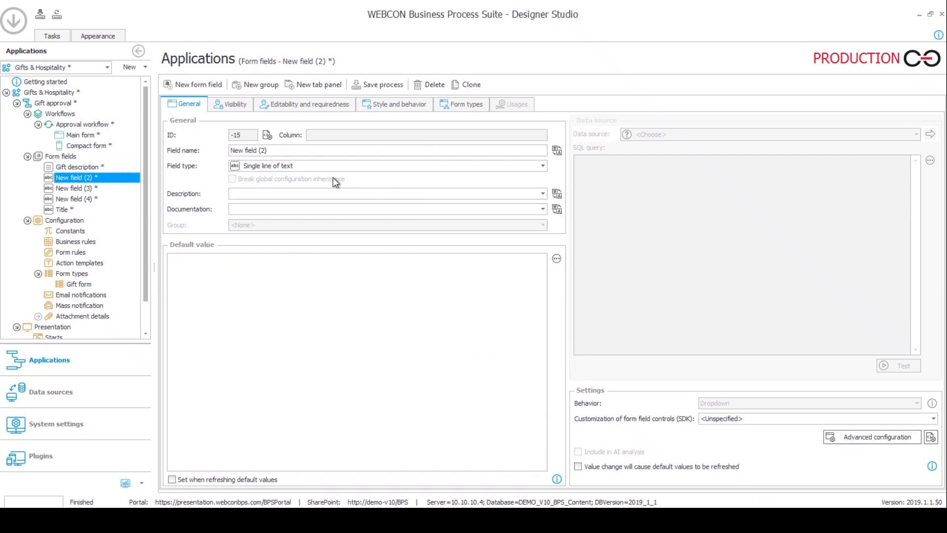
# Step: Rename New field (2) to 'Gift value' as a Floating-point number field
pyautogui.click(316, 152)
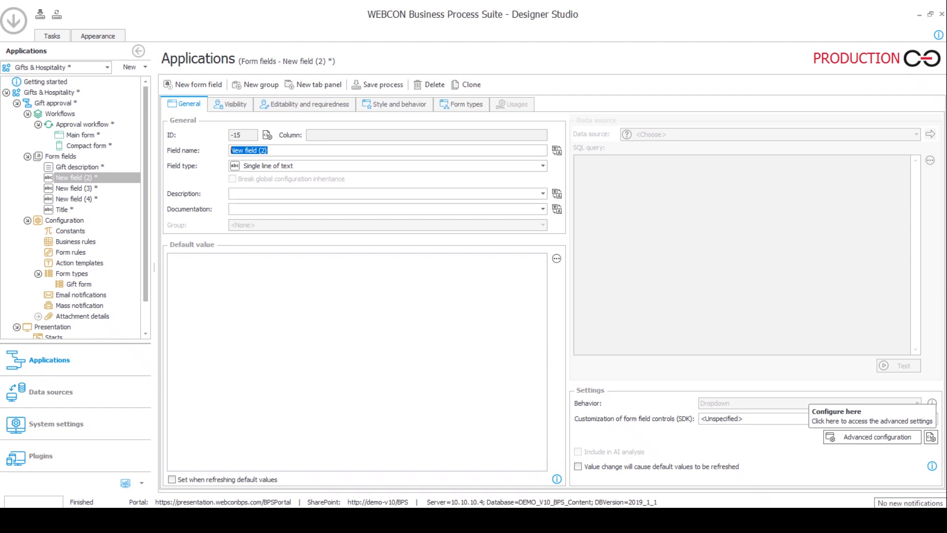
pyautogui.write('Gift value')
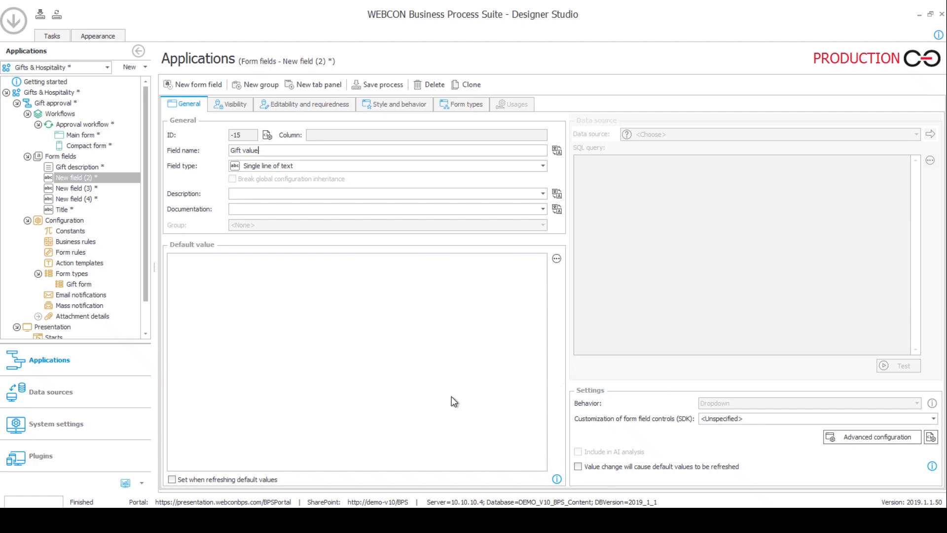
pyautogui.click(271, 166)
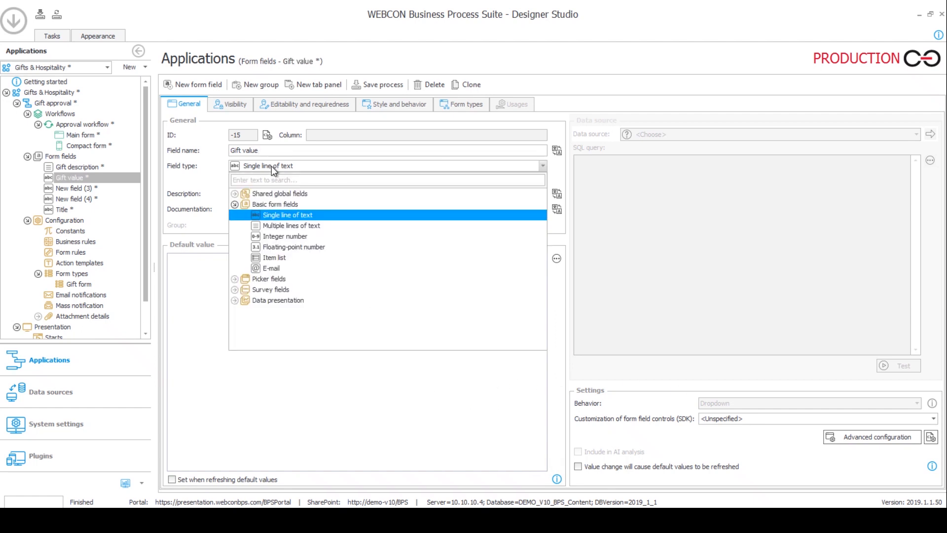
pyautogui.click(295, 248)
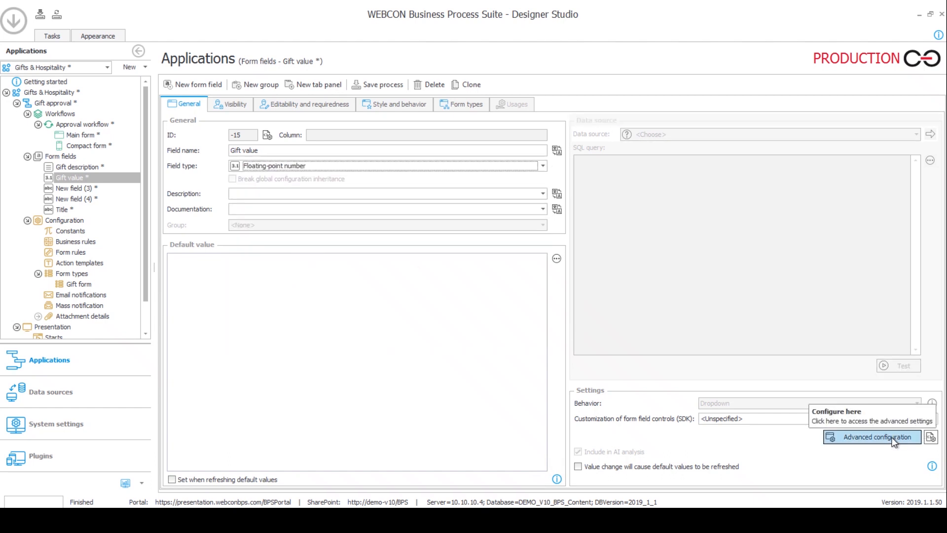
# Step: Show Gift value as a $ amount with 2 decimals in 1,000,000.12 format
pyautogui.click(910, 437)
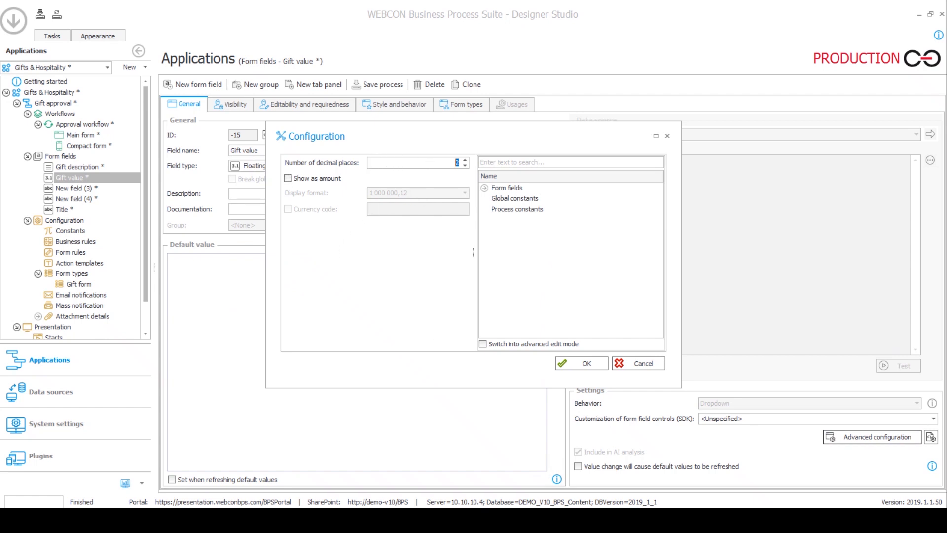
pyautogui.click(433, 161)
pyautogui.moveTo(447, 162)
pyautogui.mouseDown()
pyautogui.moveTo(420, 158)
pyautogui.moveTo(465, 157)
pyautogui.moveTo(403, 163)
pyautogui.moveTo(467, 162)
pyautogui.moveTo(455, 166)
pyautogui.mouseUp()
pyautogui.click(323, 178)
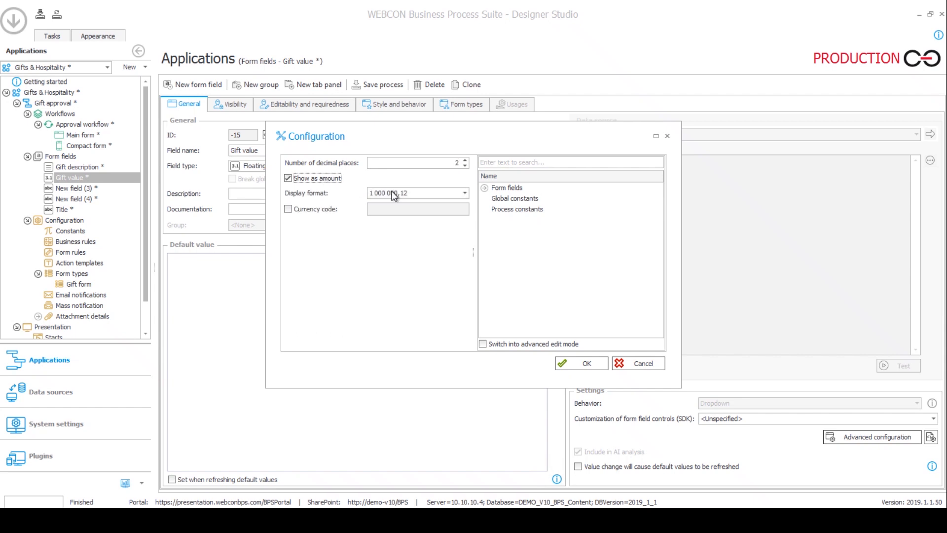
pyautogui.click(393, 193)
pyautogui.click(407, 212)
pyautogui.click(312, 209)
pyautogui.click(394, 209)
pyautogui.write('$')
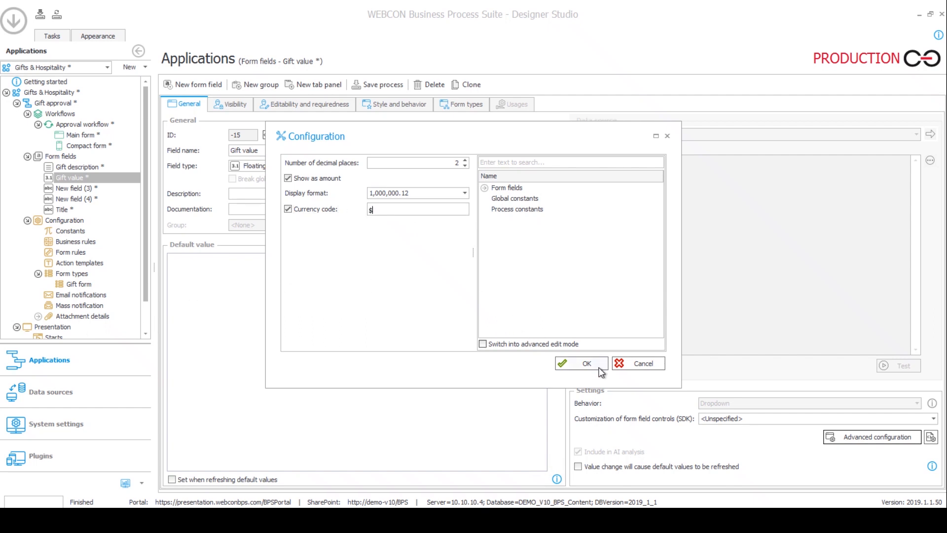
pyautogui.click(577, 369)
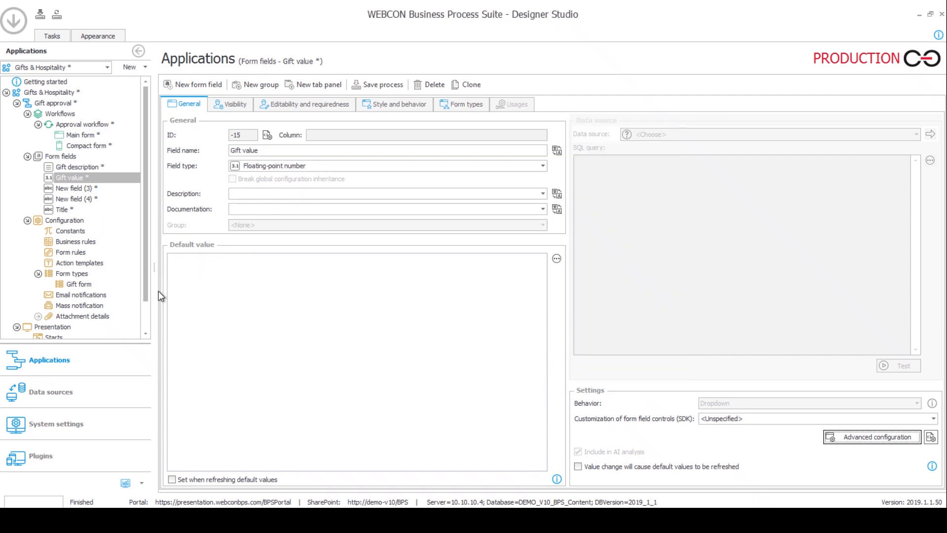
pyautogui.click(76, 196)
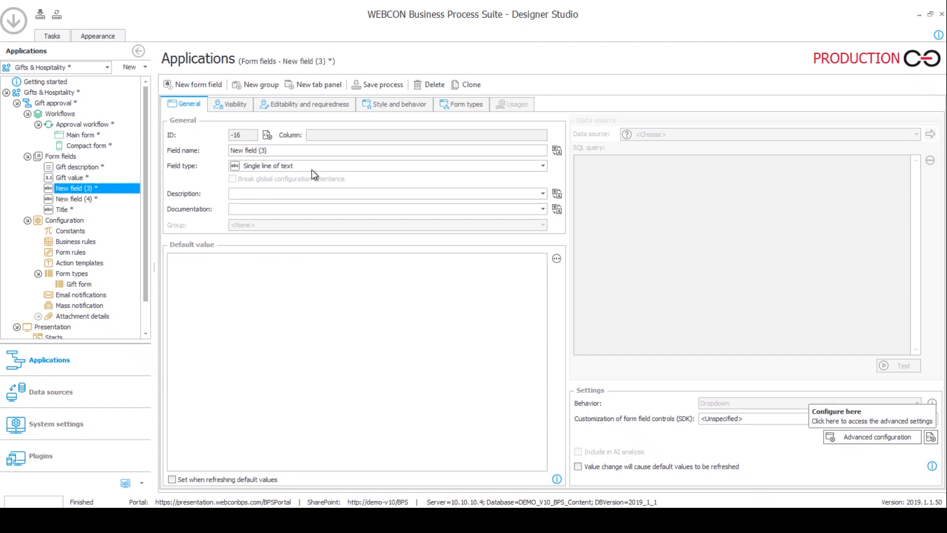
# Step: Rename New field (3) to 'Recipient' as a Person or group field with popup search window
pyautogui.moveTo(281, 151); pyautogui.dragTo(181, 149)
pyautogui.write('Recipient')
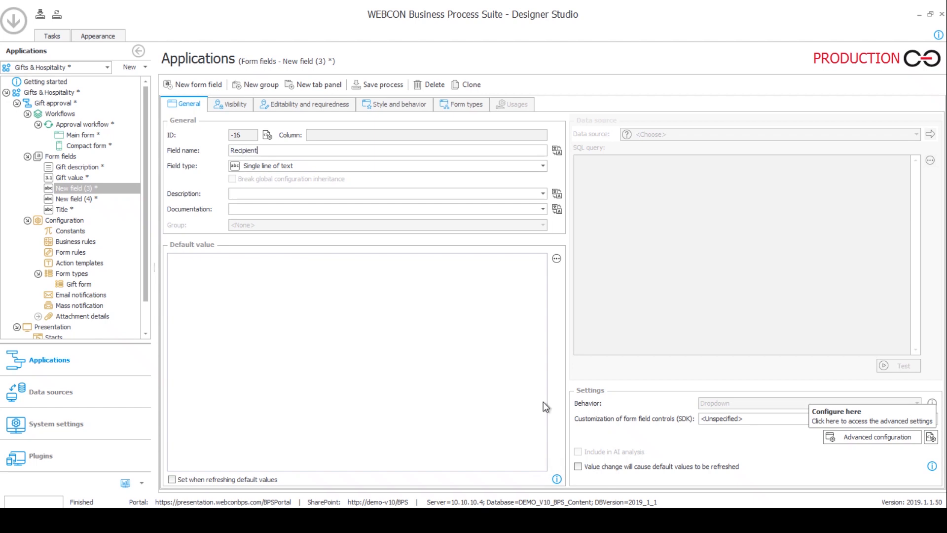
pyautogui.click(241, 165)
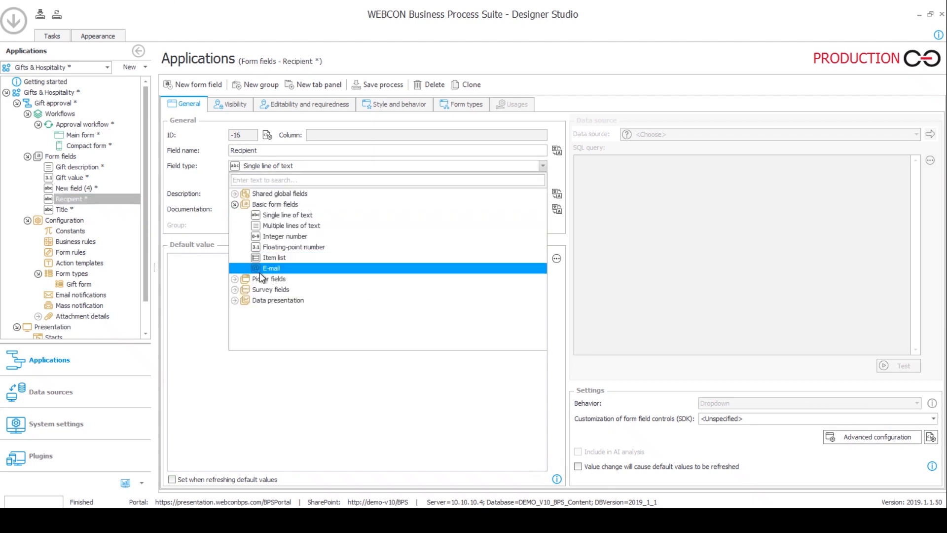
pyautogui.click(234, 279)
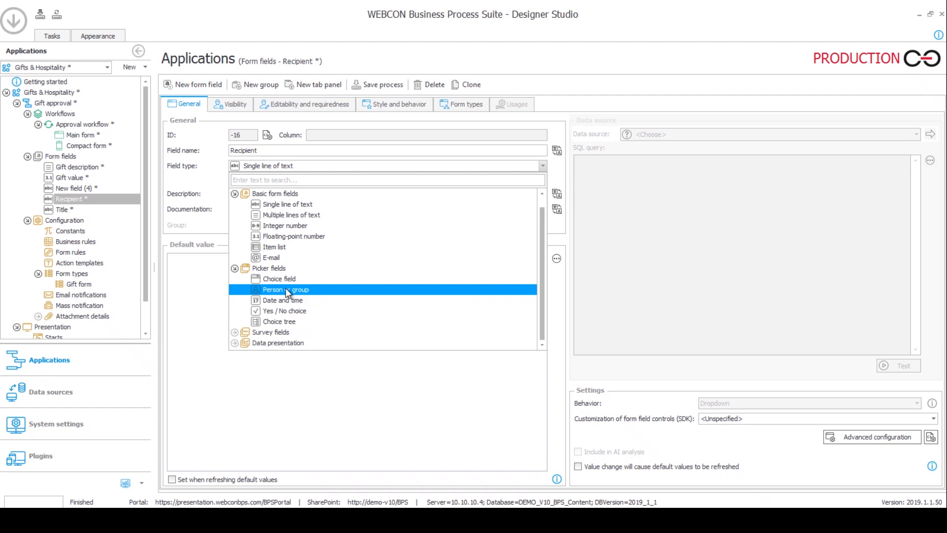
pyautogui.click(285, 290)
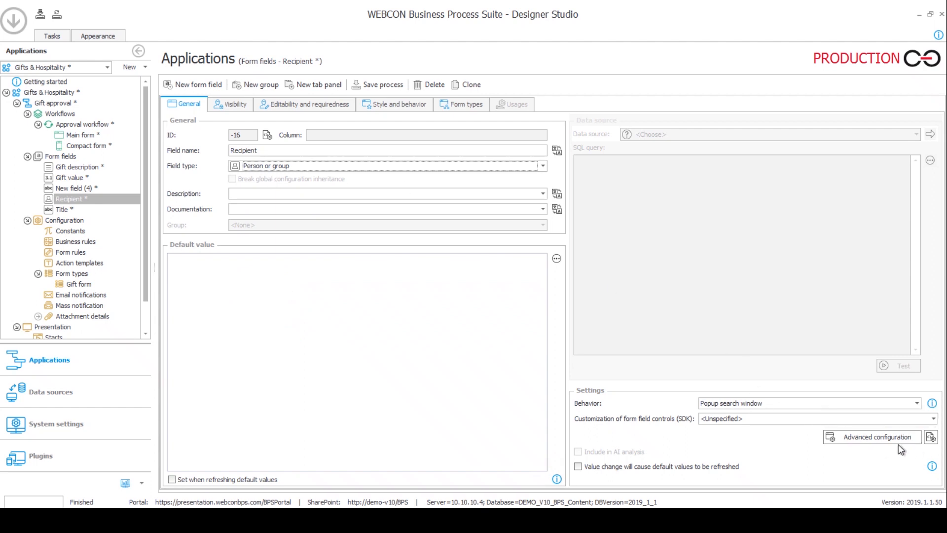
pyautogui.click(881, 436)
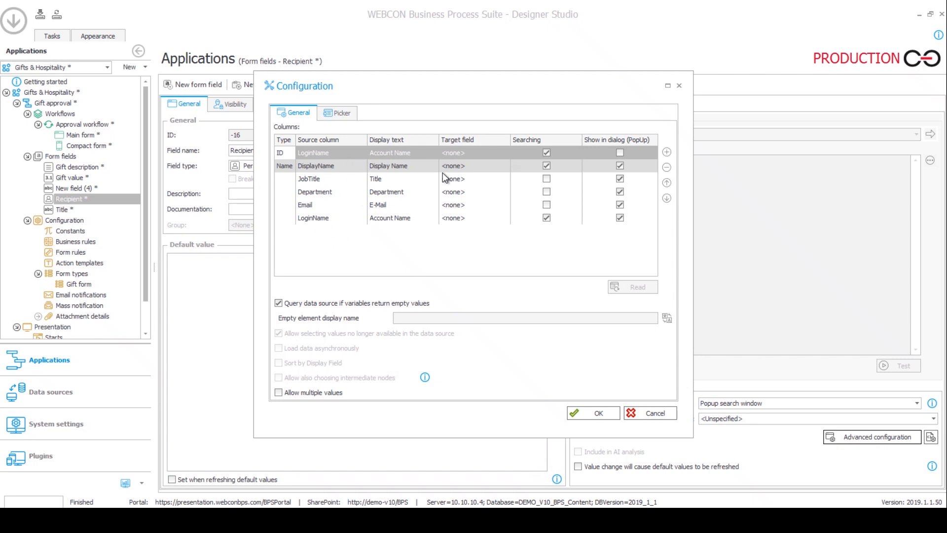
pyautogui.click(597, 414)
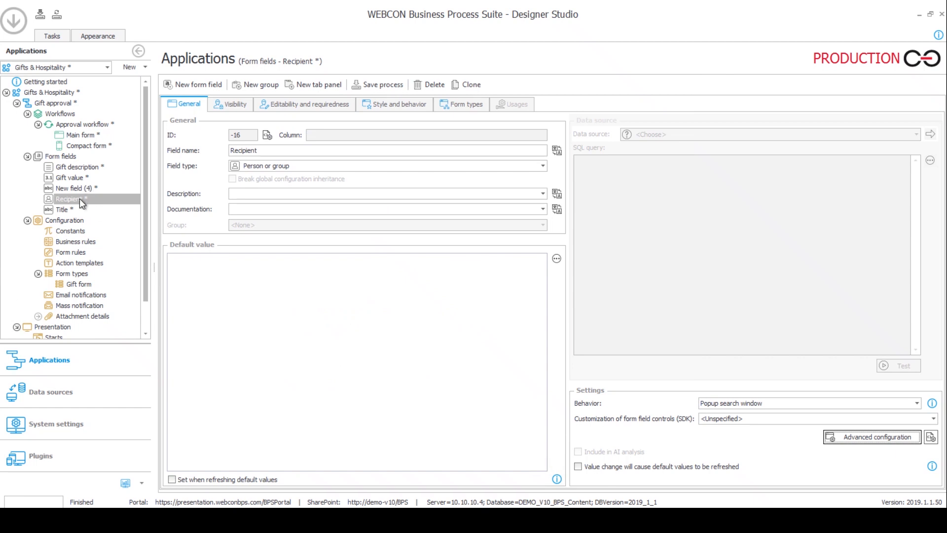
pyautogui.click(65, 211)
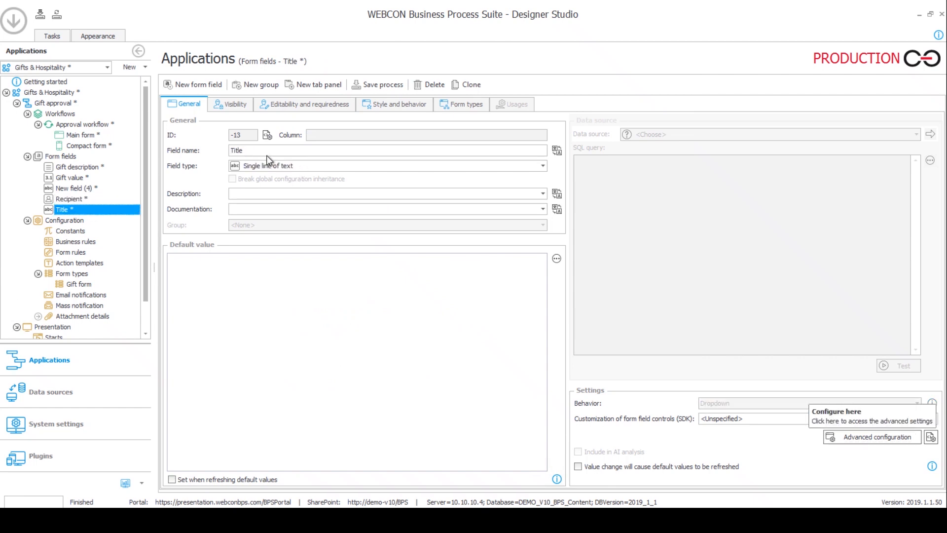
# Step: Rename Title to 'Date recieved' and make it a Date and time field without time selection
pyautogui.doubleClick(238, 150)
pyautogui.write('D')
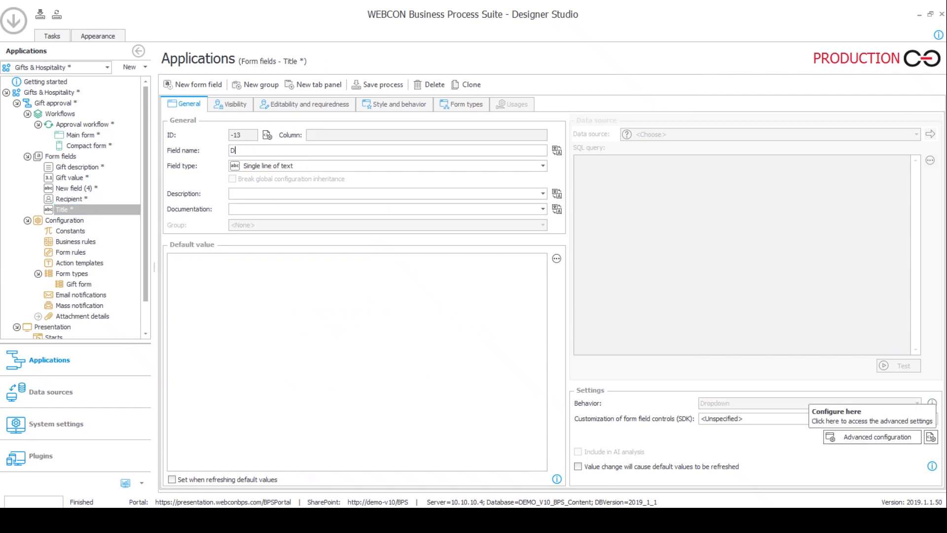
pyautogui.write('ate recieved')
pyautogui.click(296, 167)
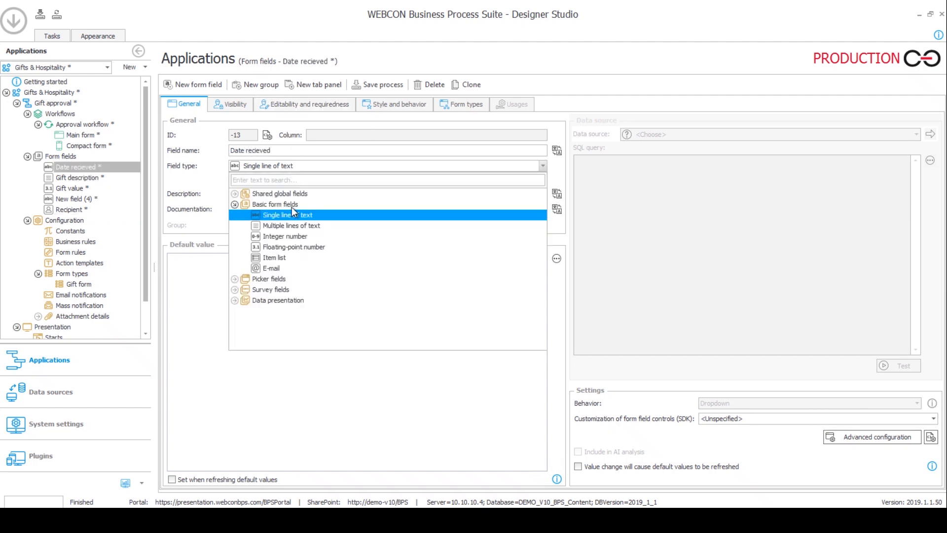
pyautogui.click(236, 279)
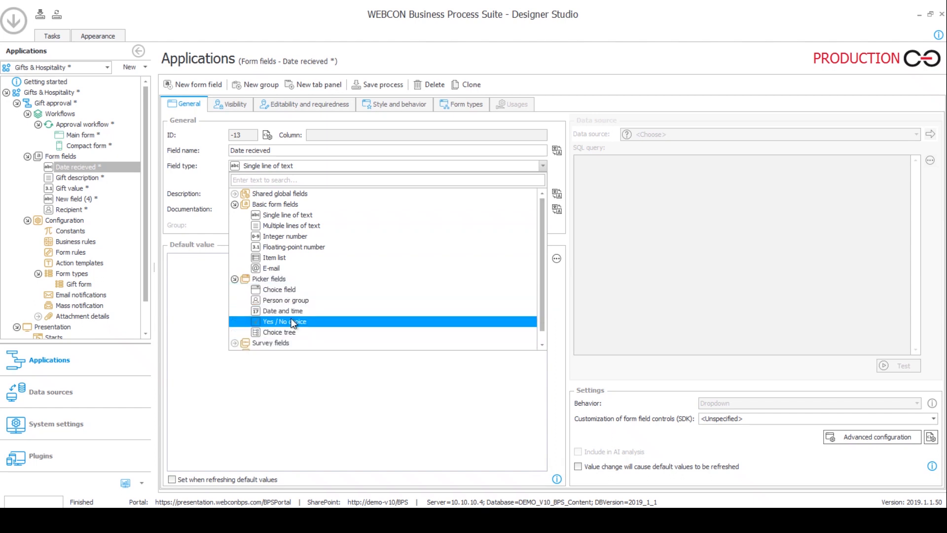
pyautogui.click(291, 311)
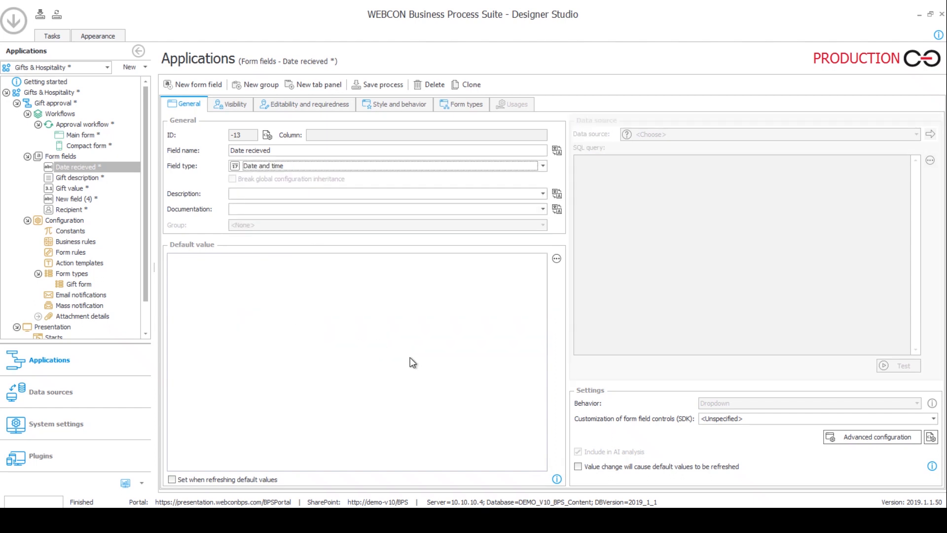
pyautogui.click(868, 437)
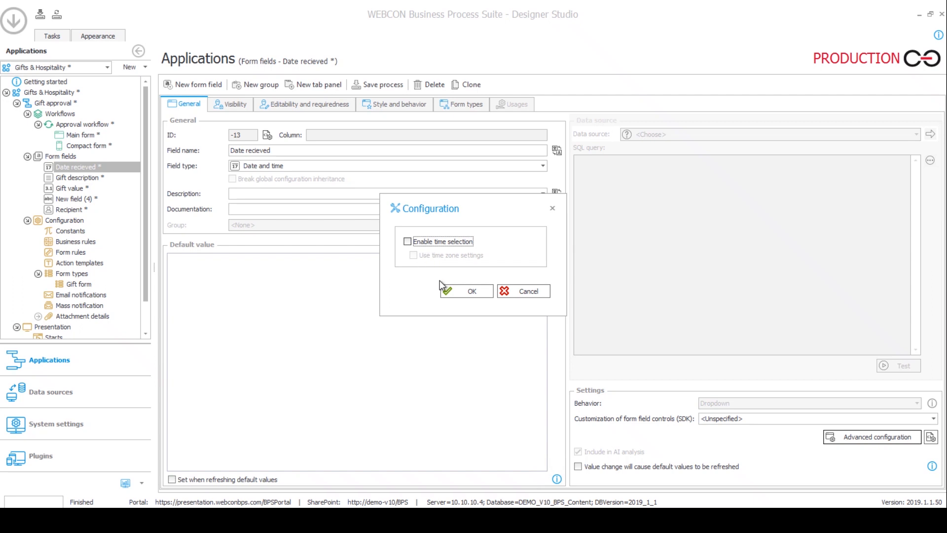
pyautogui.click(456, 293)
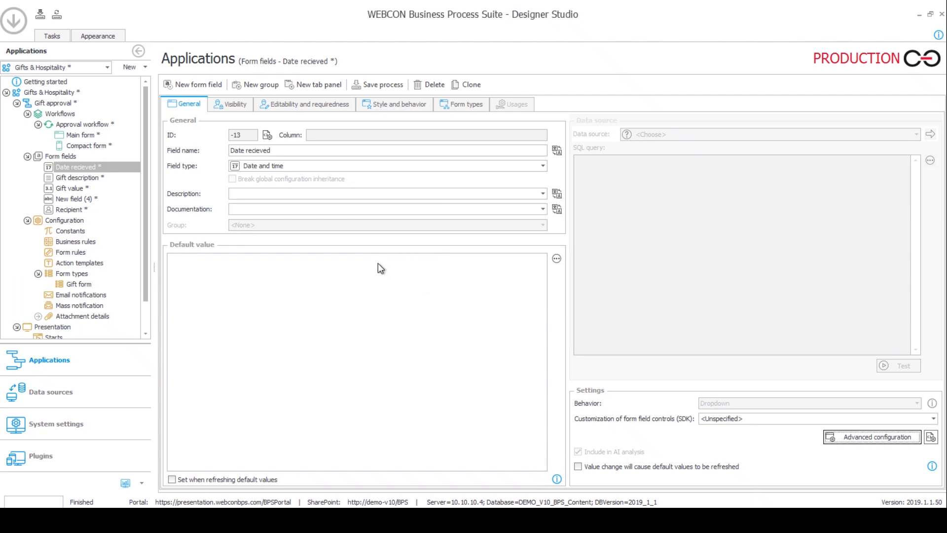
pyautogui.click(81, 199)
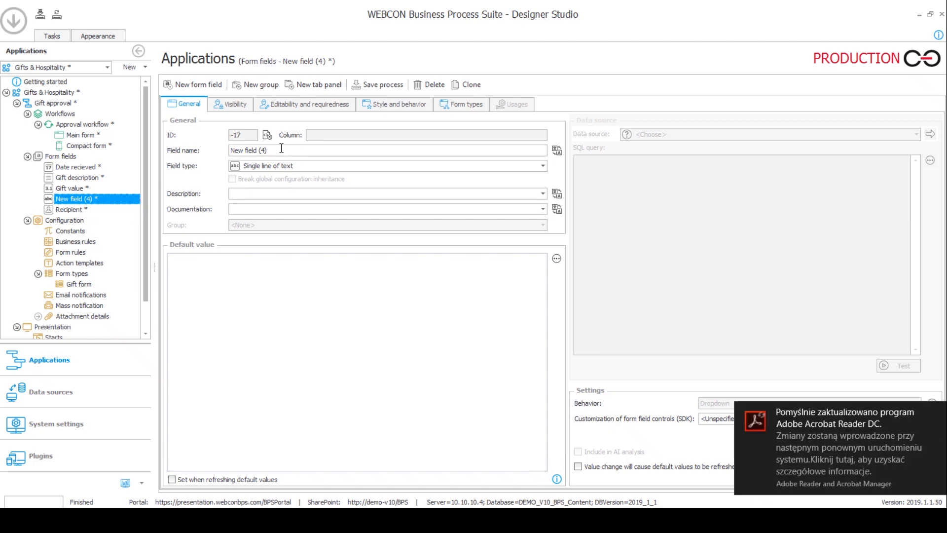
# Step: Rename the placeholder New field (4) to 'Title', keeping it a single line of text field
pyautogui.click(91, 179)
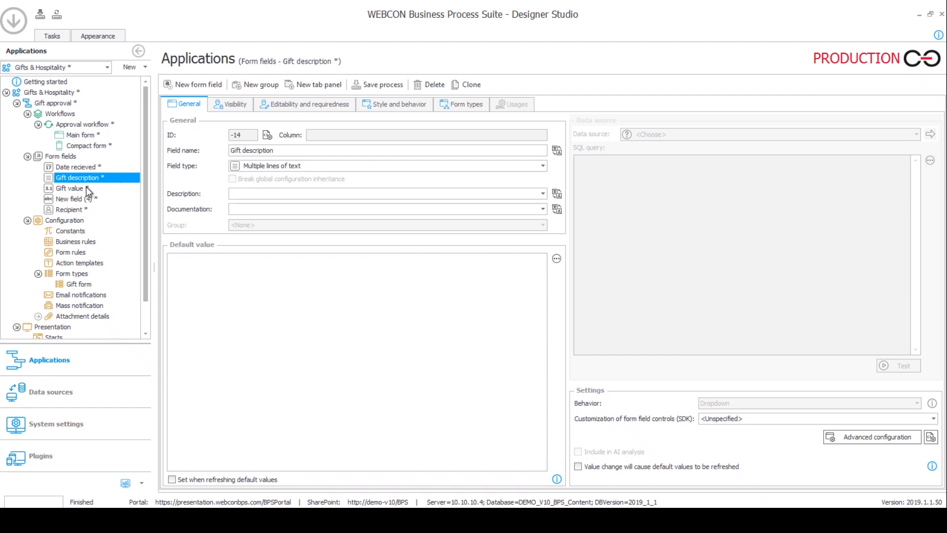
pyautogui.click(68, 200)
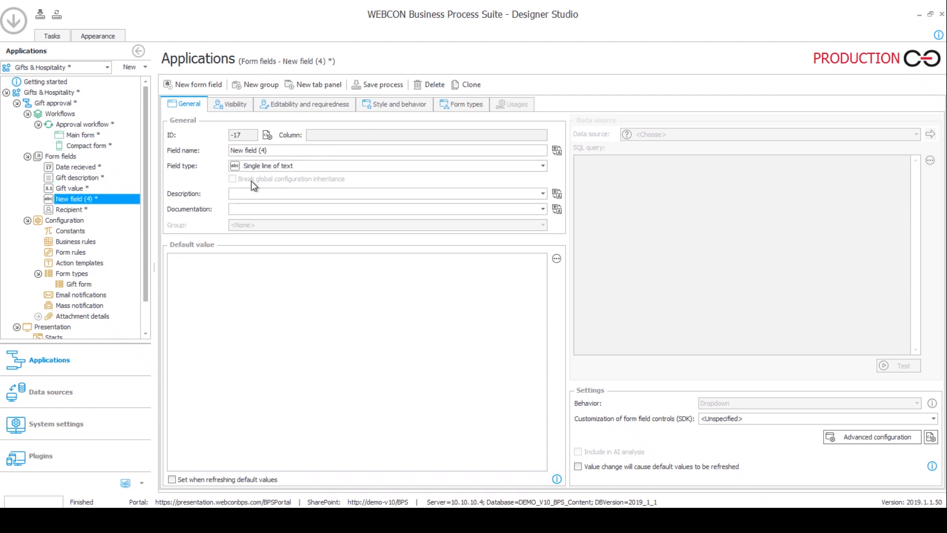
pyautogui.tripleClick(278, 151)
pyautogui.write('T')
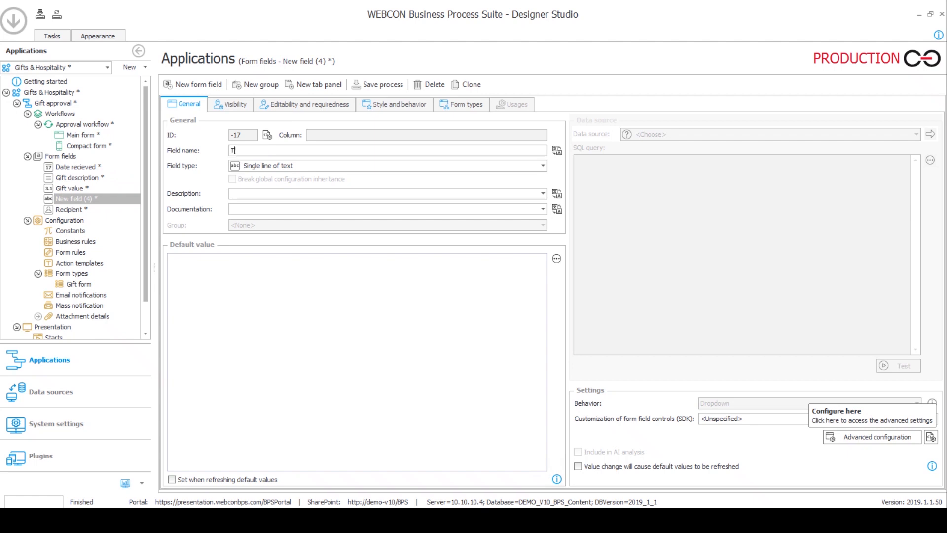
pyautogui.write('itle')
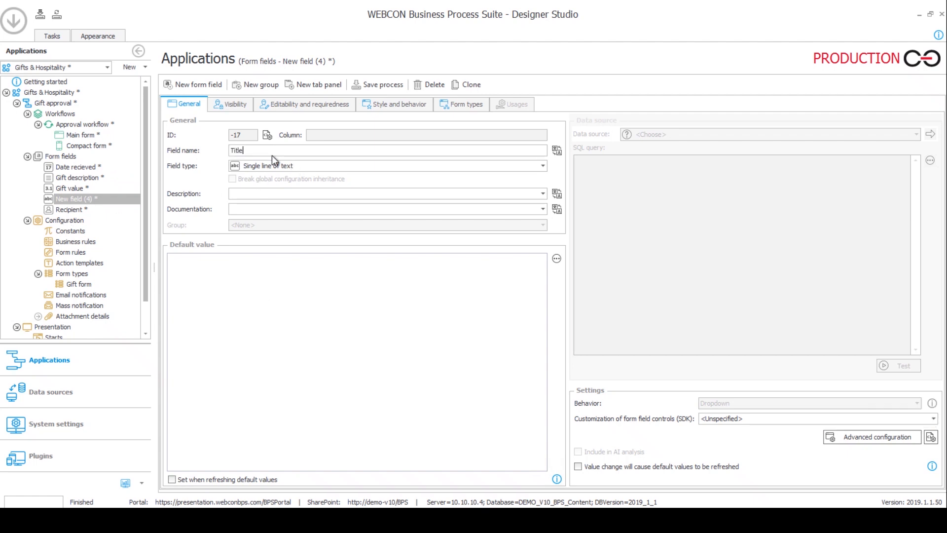
pyautogui.click(233, 268)
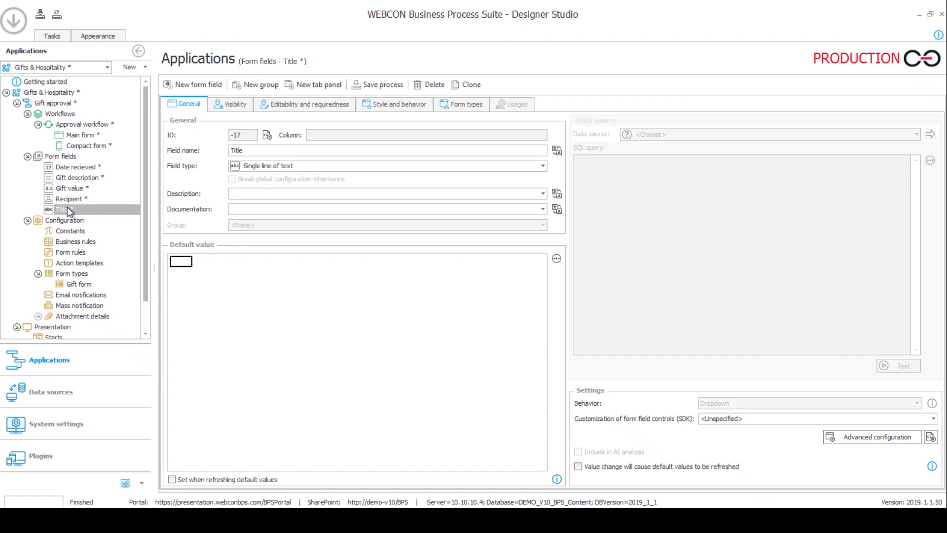
# Step: Review the Gift description, Title, Date recieved, Gift value and Recipient field settings
pyautogui.click(66, 178)
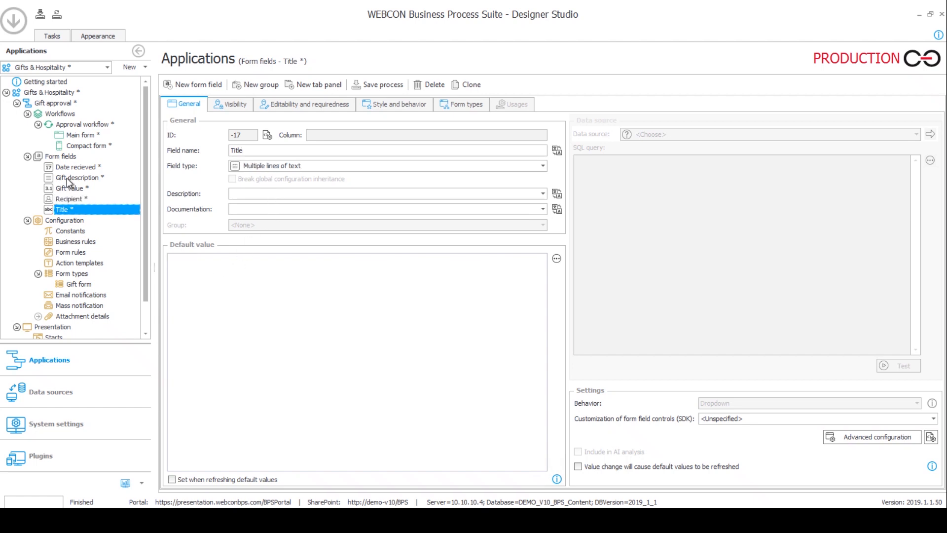
pyautogui.click(69, 209)
pyautogui.click(73, 178)
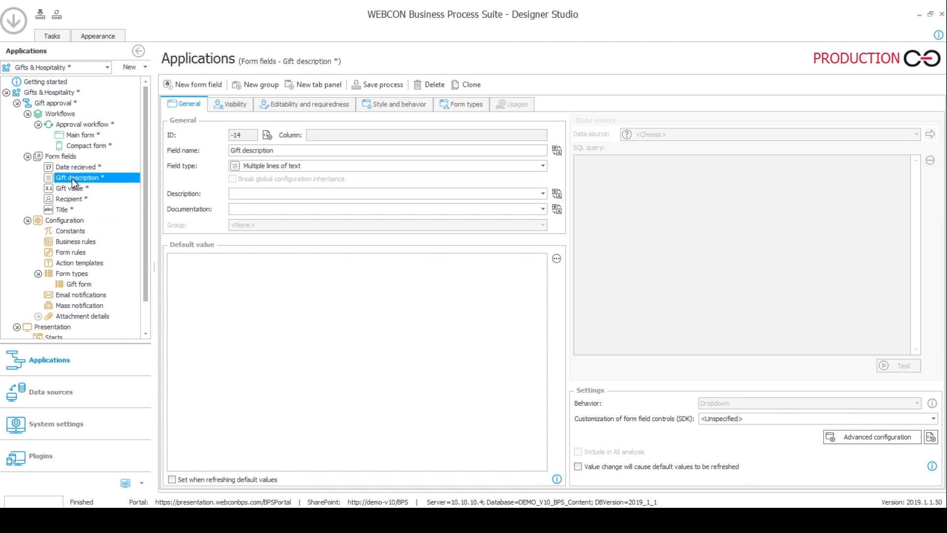
pyautogui.click(73, 170)
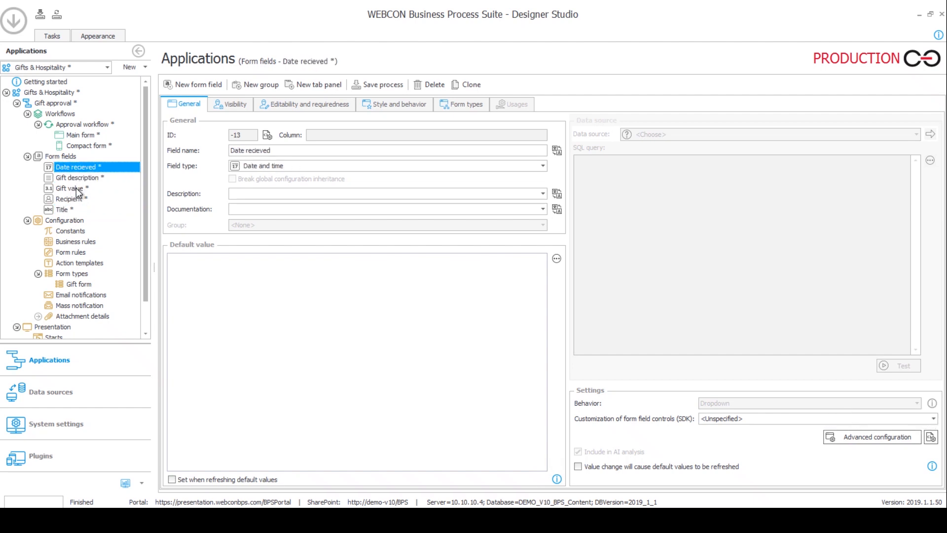
pyautogui.click(76, 189)
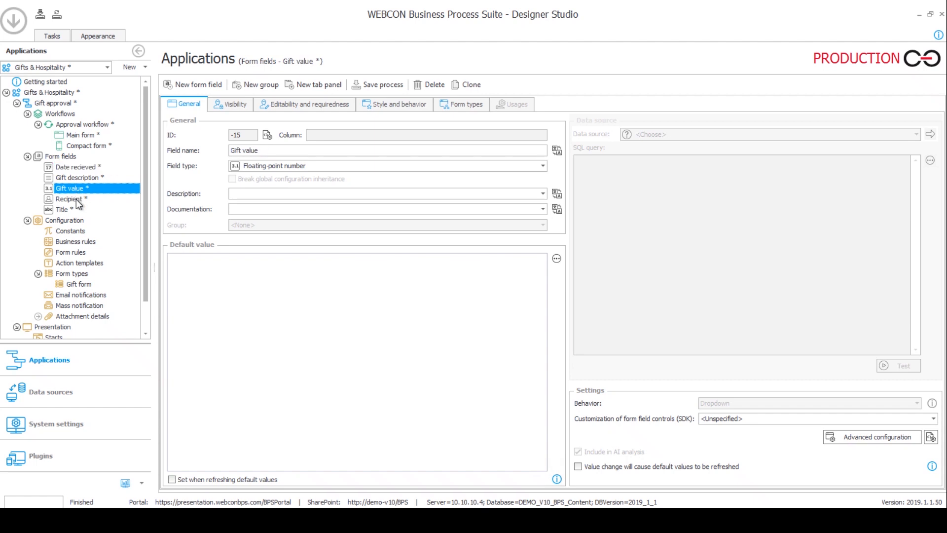
pyautogui.click(76, 199)
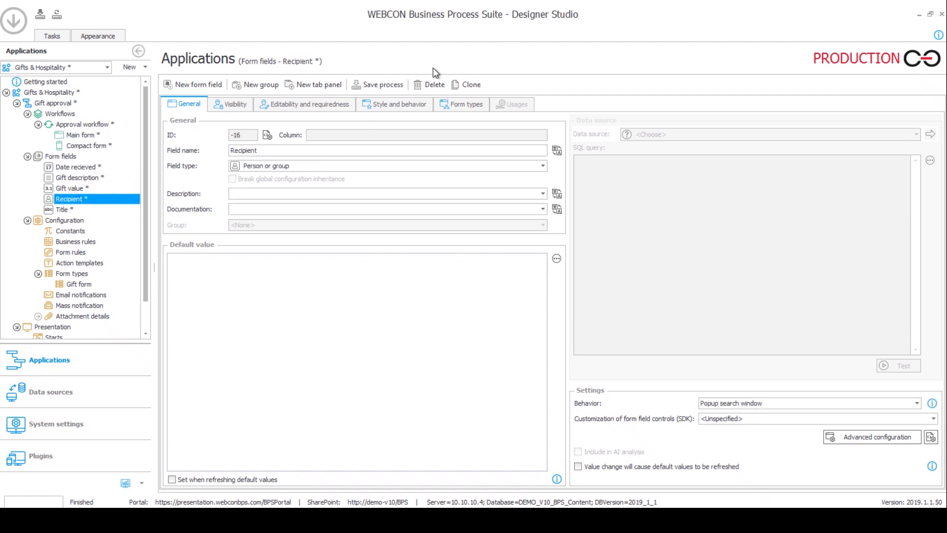
# Step: Save the process and open the Gift form form type's Main form layout
pyautogui.click(374, 85)
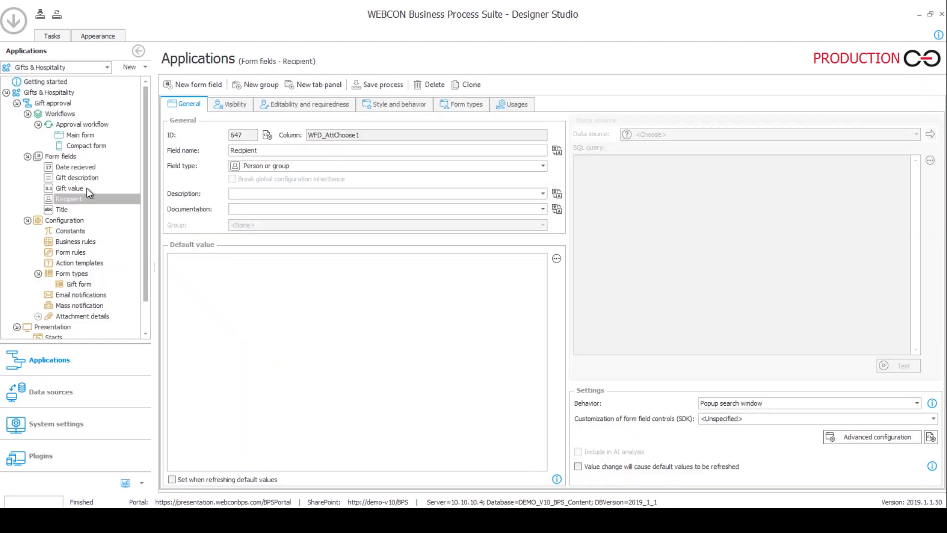
pyautogui.click(79, 284)
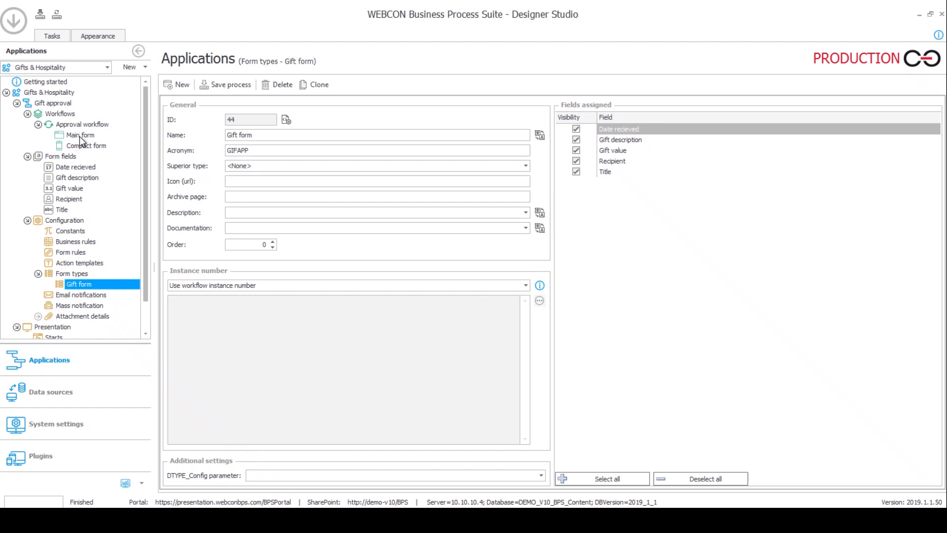
pyautogui.click(80, 137)
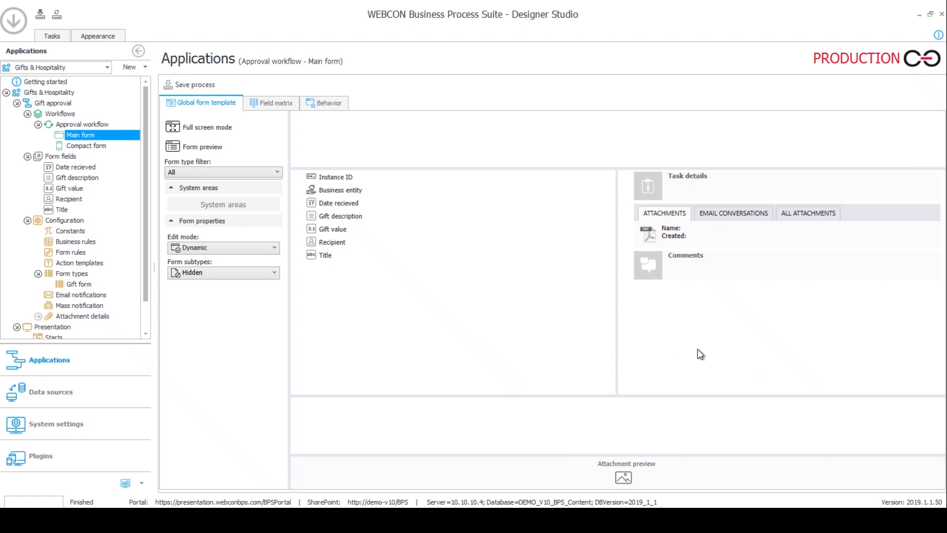
# Step: Arrange Date recieved, Recipient, Title, Gift description and Gift value below Business entity
pyautogui.moveTo(316, 218); pyautogui.dragTo(333, 152)
pyautogui.moveTo(328, 216); pyautogui.dragTo(334, 131)
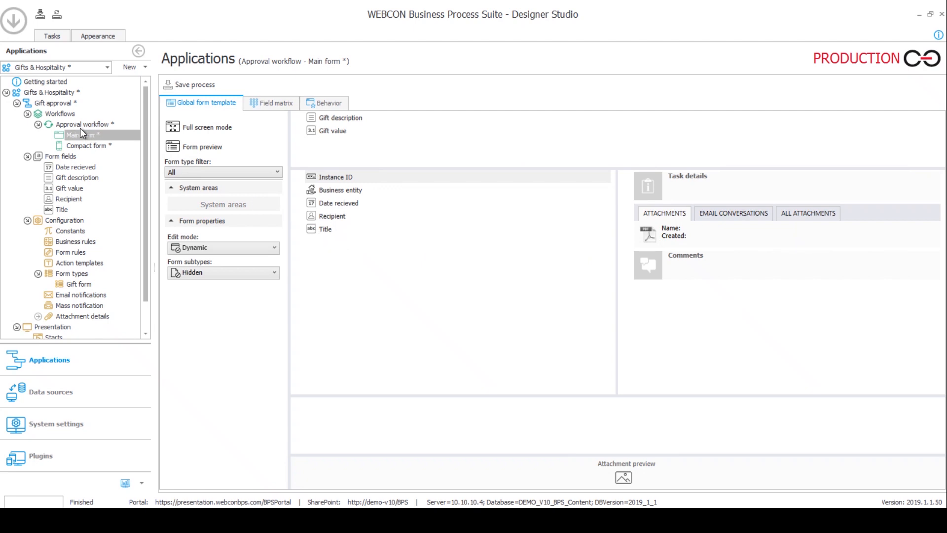
pyautogui.moveTo(339, 132); pyautogui.dragTo(330, 248)
pyautogui.moveTo(330, 119); pyautogui.dragTo(335, 249)
pyautogui.moveTo(319, 115); pyautogui.dragTo(325, 236)
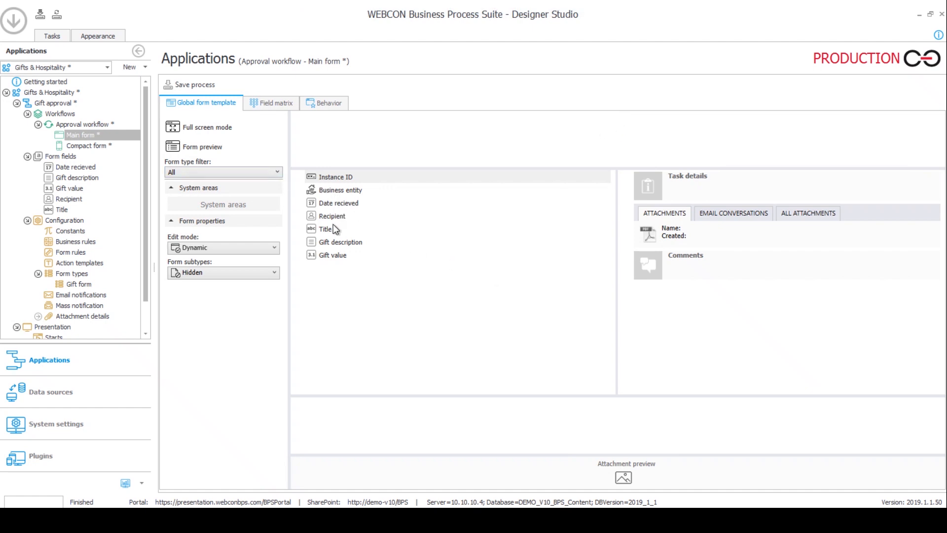
# Step: Move Business entity and Instance ID to System areas and place Recipient before Date recieved
pyautogui.moveTo(329, 231); pyautogui.dragTo(328, 207)
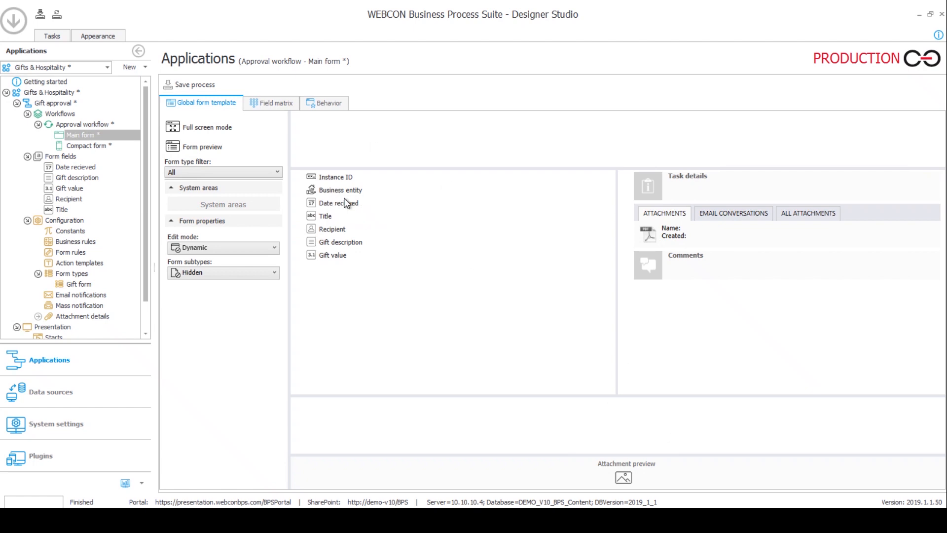
pyautogui.moveTo(336, 191); pyautogui.dragTo(207, 205)
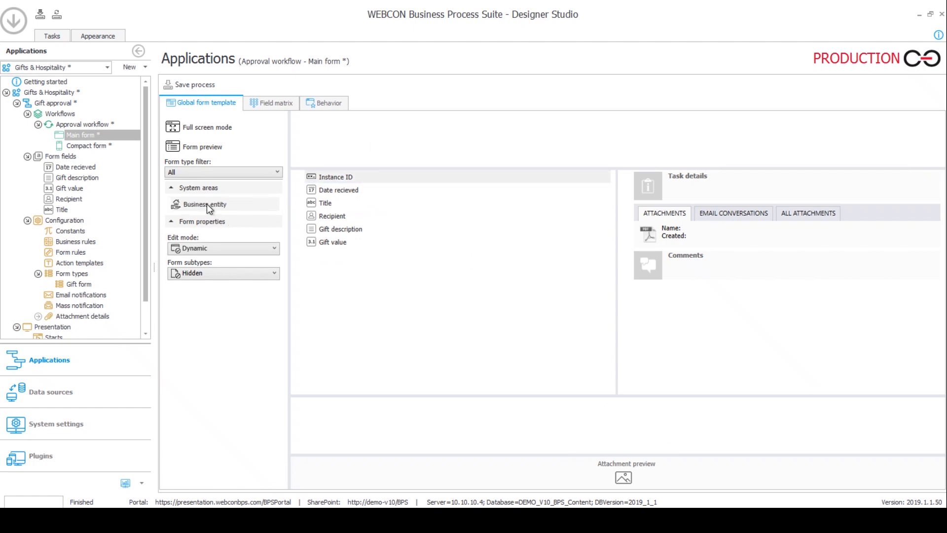
pyautogui.moveTo(326, 180); pyautogui.dragTo(229, 204)
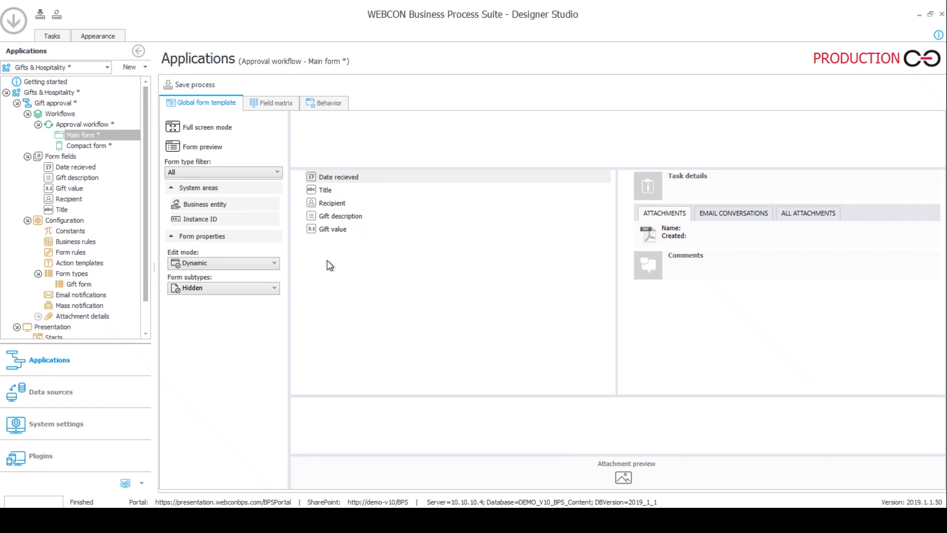
pyautogui.moveTo(330, 190)
pyautogui.mouseDown()
pyautogui.moveTo(333, 176)
pyautogui.moveTo(337, 199)
pyautogui.moveTo(337, 173)
pyautogui.mouseUp()
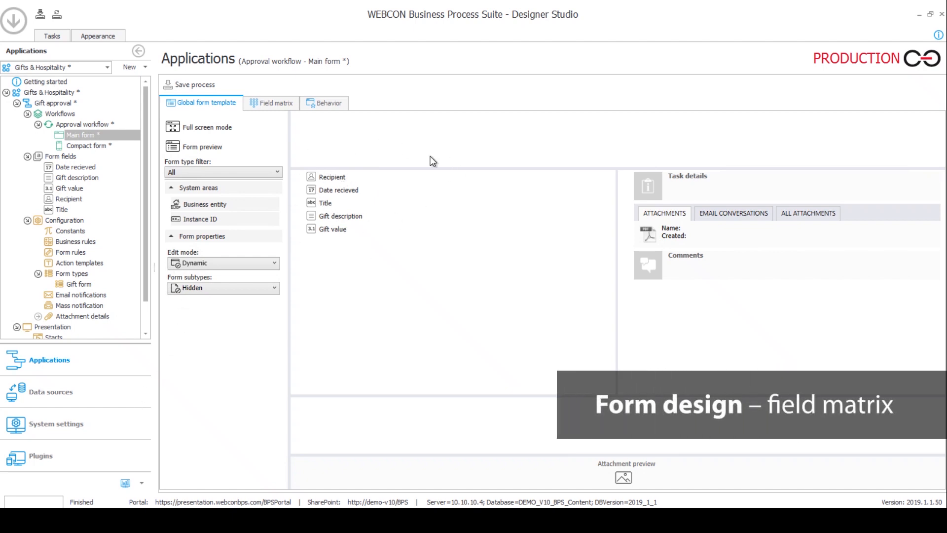
# Step: Check the field matrix, then display the Approval workflow diagram from Registration to Gift approved/rejected
pyautogui.click(275, 103)
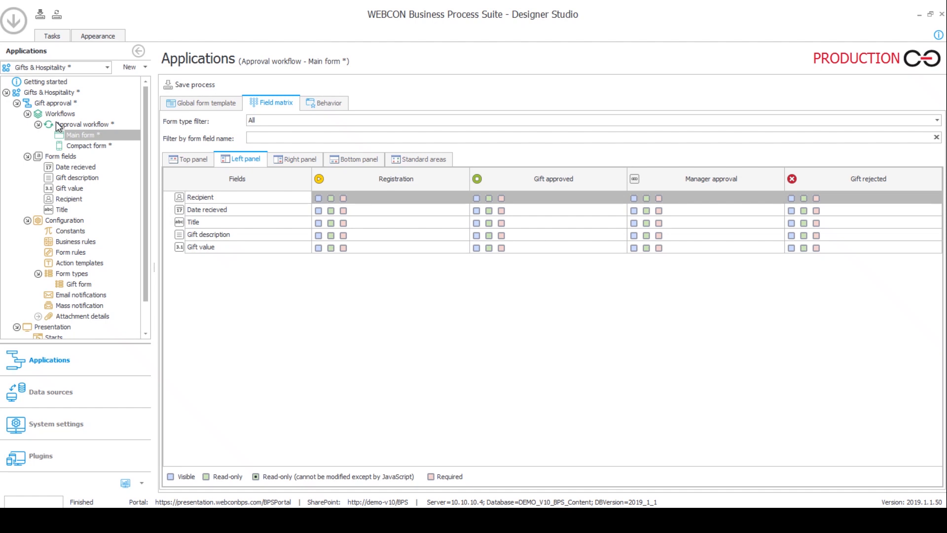
pyautogui.click(85, 125)
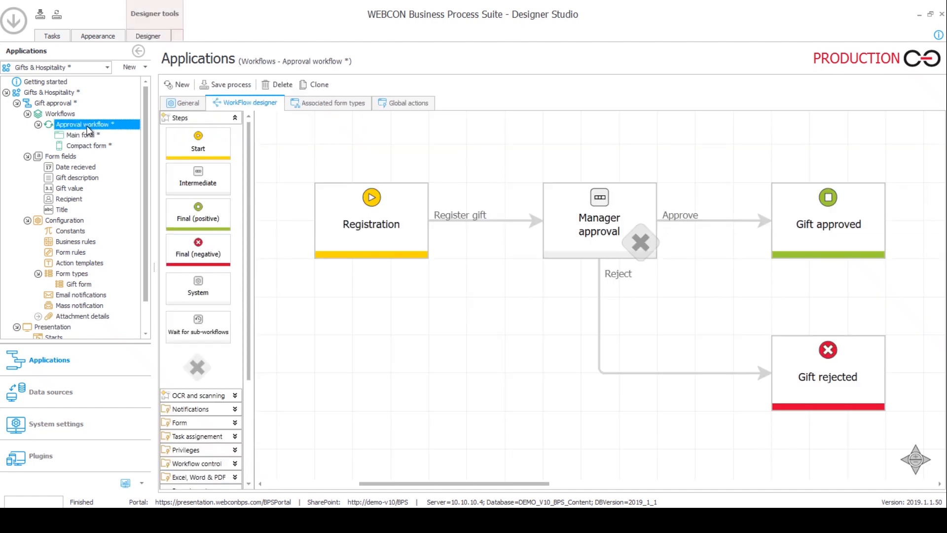
pyautogui.click(63, 115)
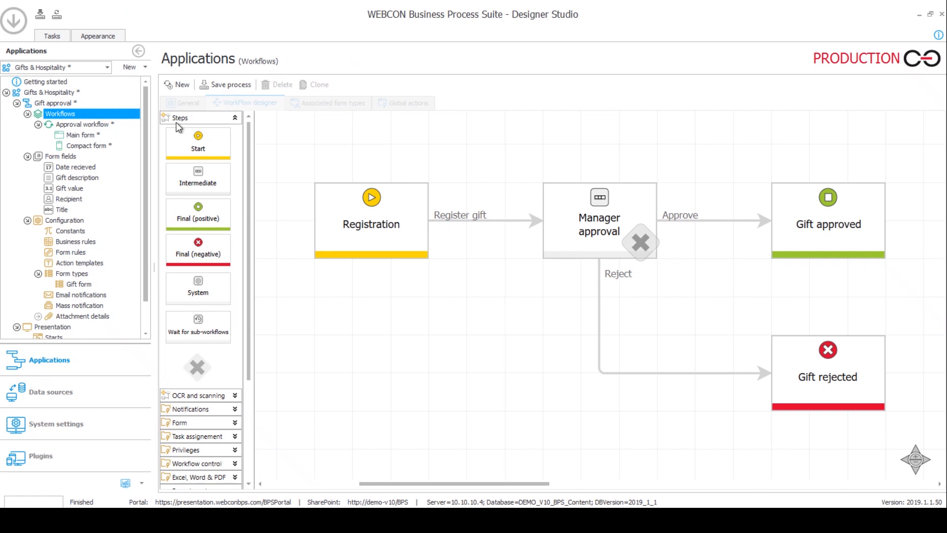
# Step: Move Gift approved below Manager approval in the Approval workflow step order and save
pyautogui.click(83, 124)
pyautogui.click(185, 102)
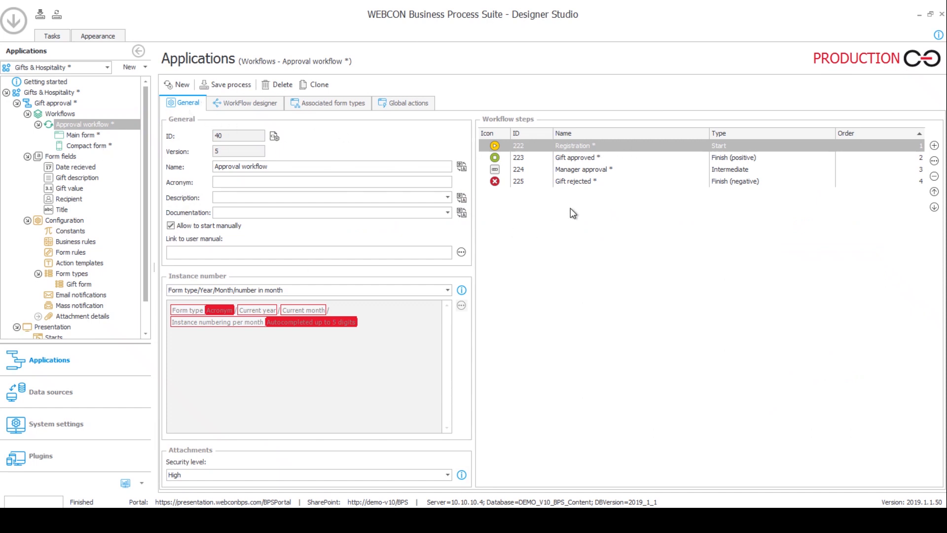
pyautogui.click(595, 157)
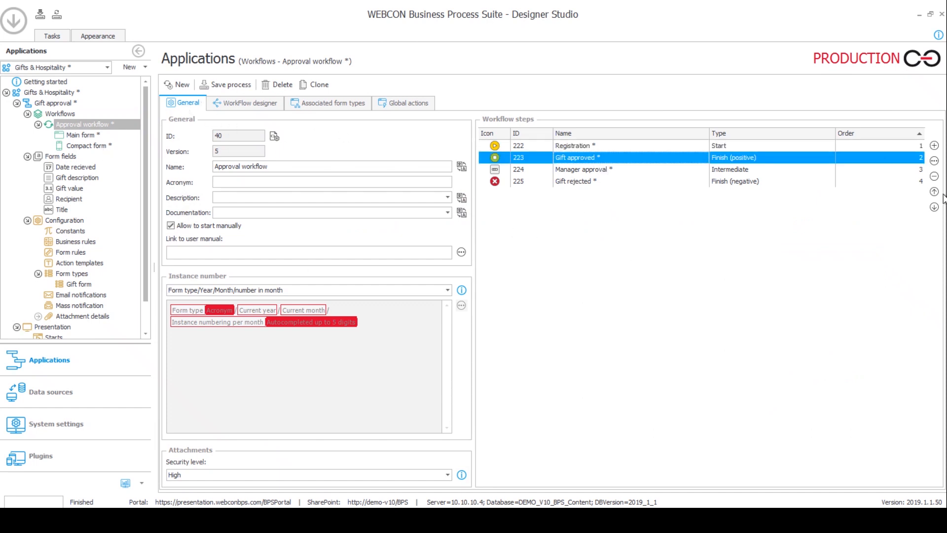
pyautogui.click(934, 207)
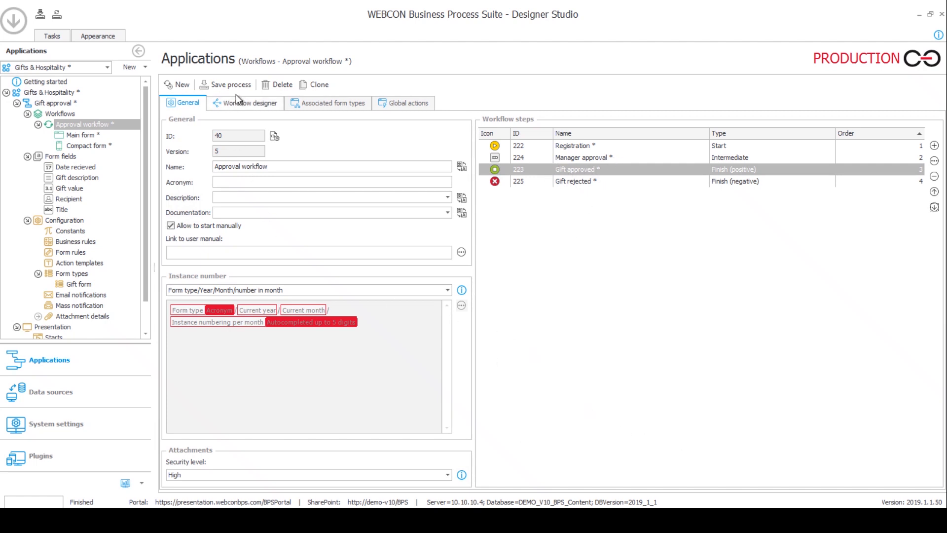
pyautogui.click(203, 84)
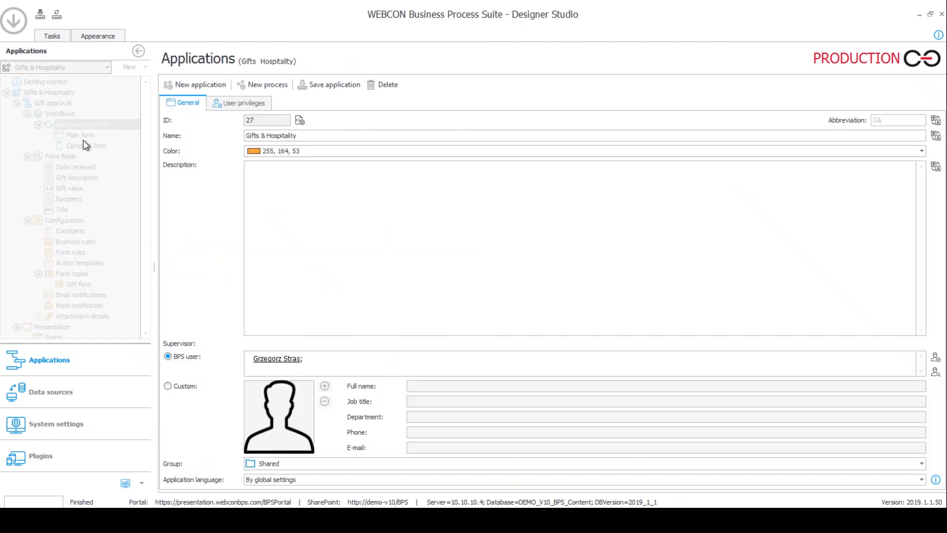
# Step: Show the Main form's field matrix and make Recipient visible at Registration
pyautogui.click(83, 139)
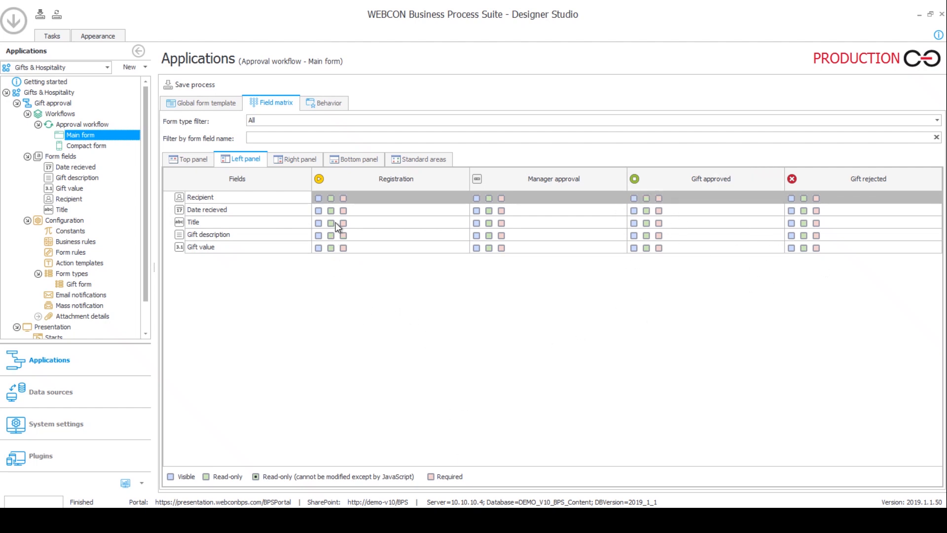
pyautogui.click(318, 198)
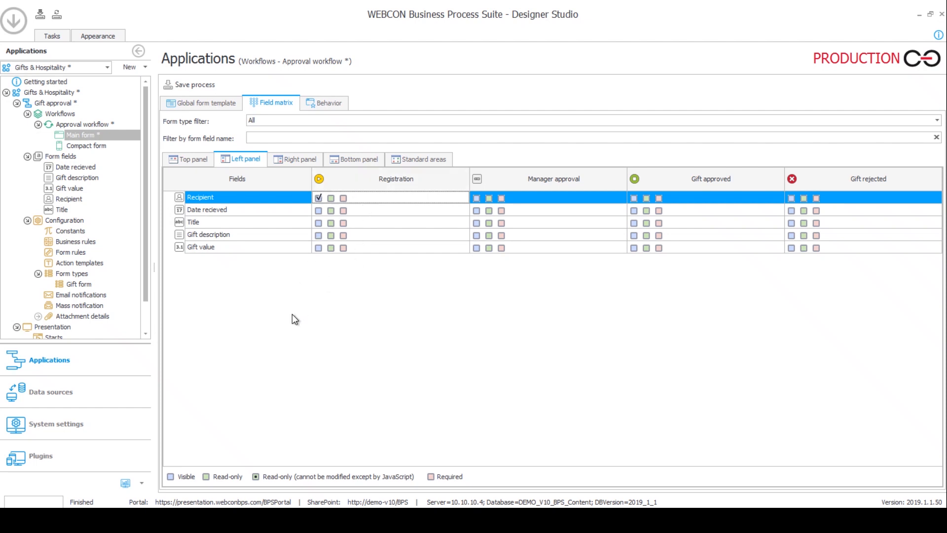
# Step: Try Recipient's read-only options at Registration, then leave it editable
pyautogui.click(330, 198)
pyautogui.click(331, 199)
pyautogui.click(331, 198)
pyautogui.click(331, 198)
# Step: Make Date recieved, Title, Gift description and Gift value visible at Registration
pyautogui.click(318, 212)
pyautogui.click(318, 230)
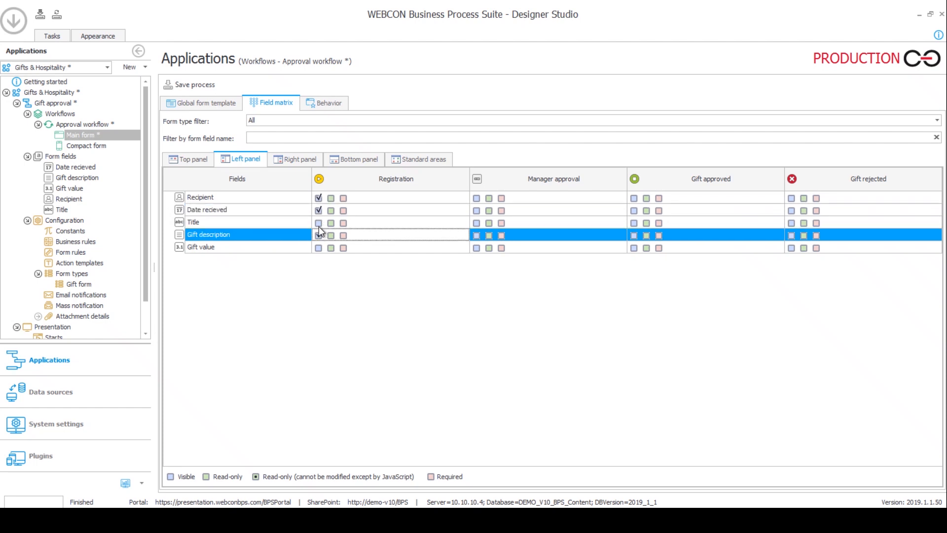
pyautogui.click(319, 227)
pyautogui.click(319, 248)
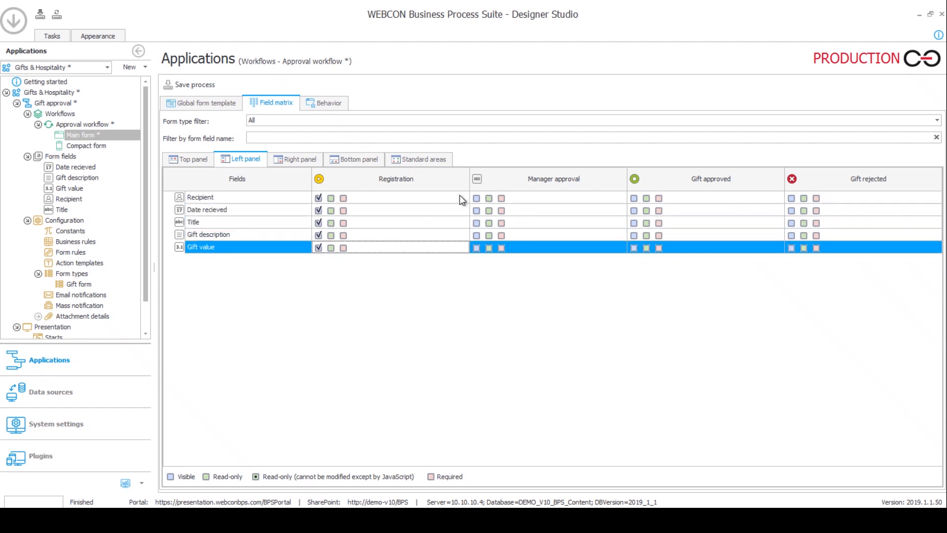
pyautogui.rightClick(500, 178)
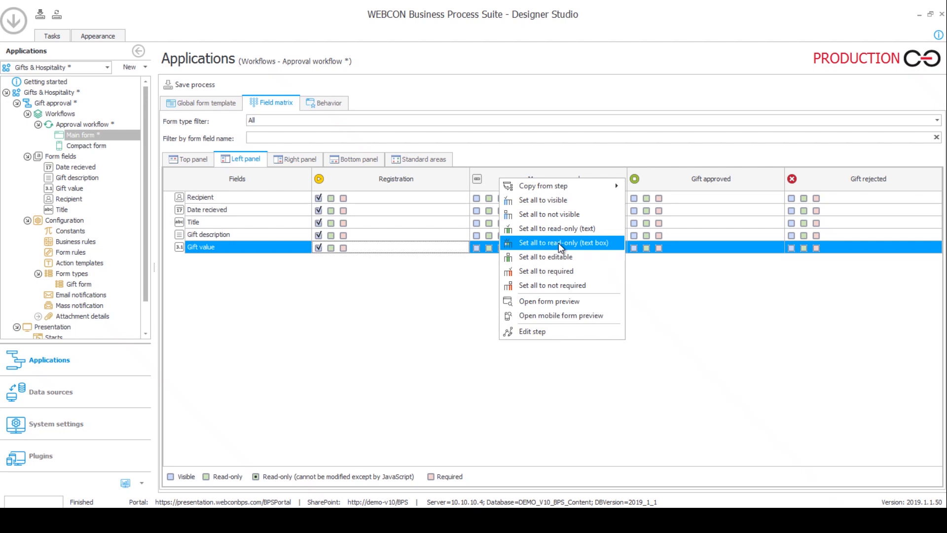
# Step: Set all fields to read-only at the Manager approval and Gift approved steps
pyautogui.click(558, 228)
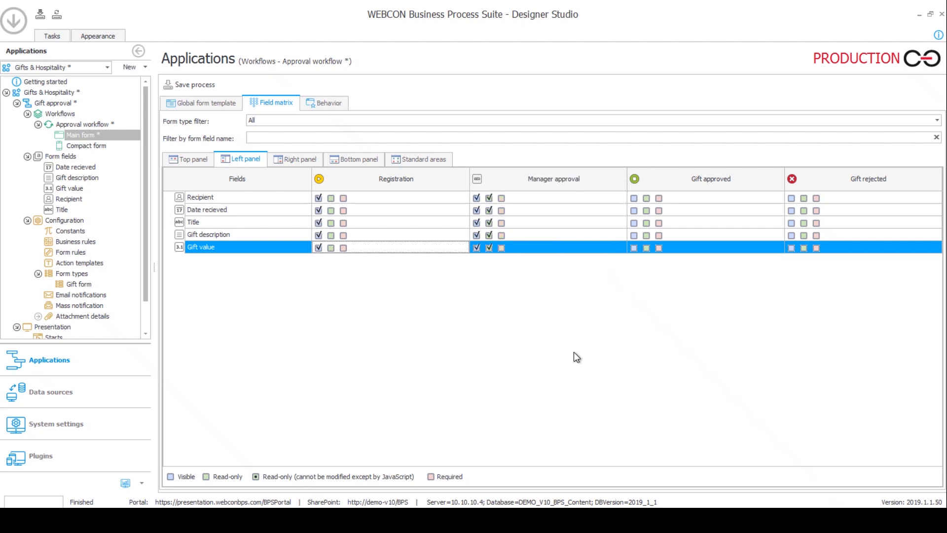
pyautogui.rightClick(689, 179)
pyautogui.click(734, 227)
# Step: Copy Gift approved's field settings to Gift rejected and save the process
pyautogui.rightClick(801, 174)
pyautogui.moveTo(813, 180)
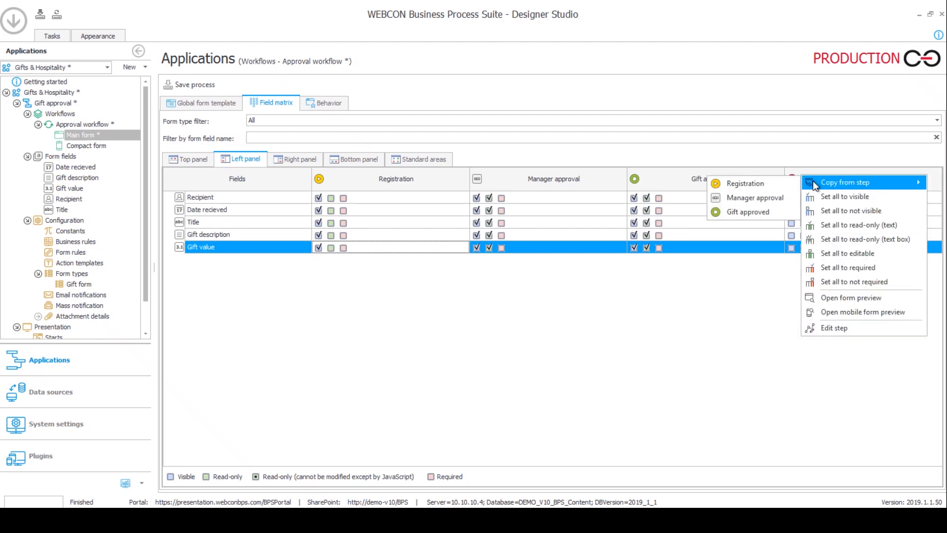
pyautogui.click(744, 212)
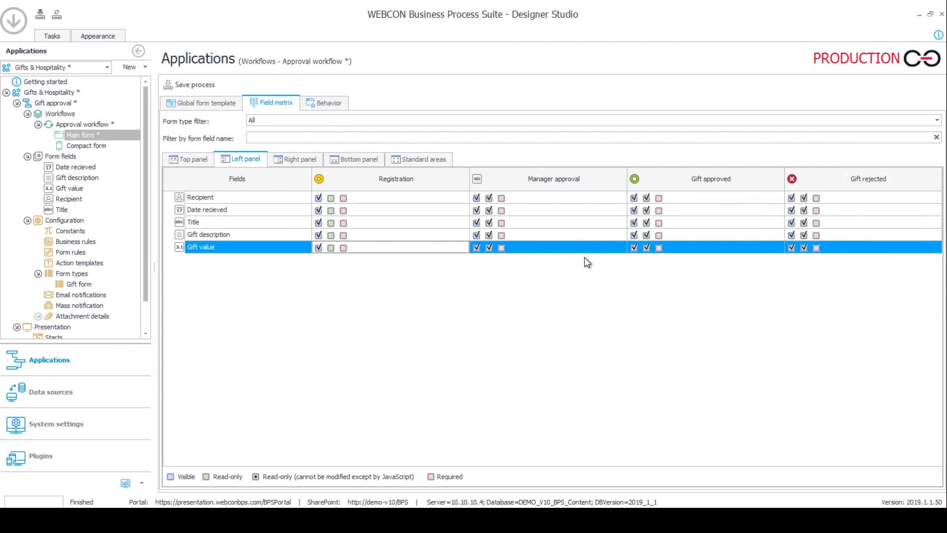
pyautogui.click(185, 87)
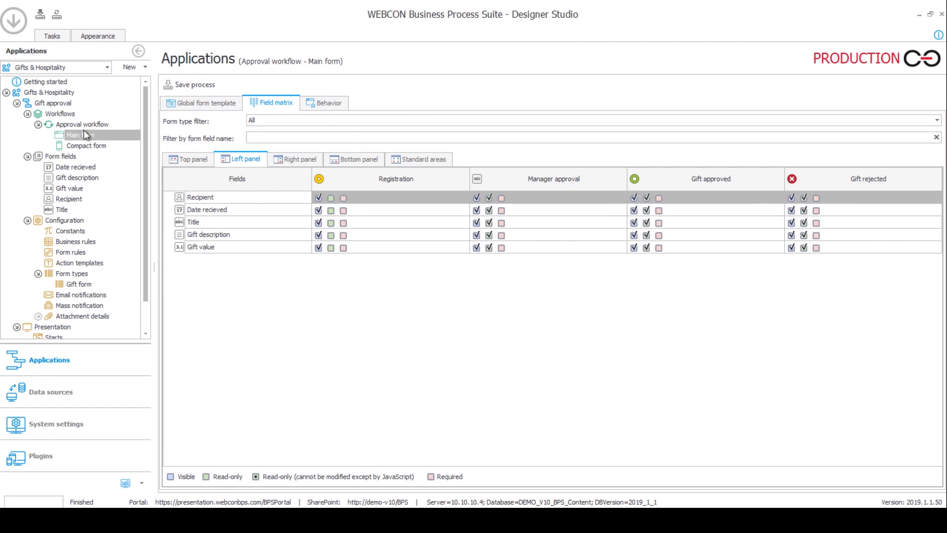
# Step: Start a new workflow instance of the Gift approval process from the tree
pyautogui.click(52, 104)
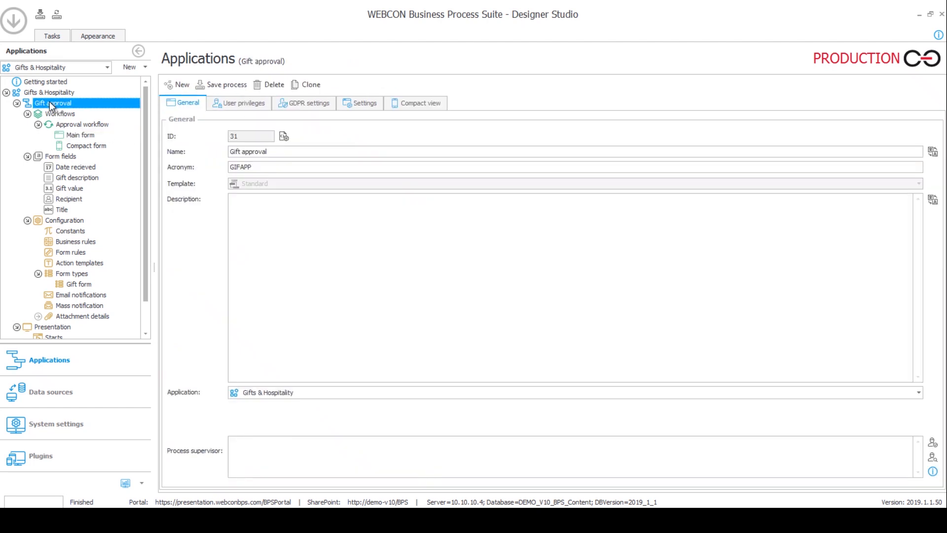
pyautogui.rightClick(52, 105)
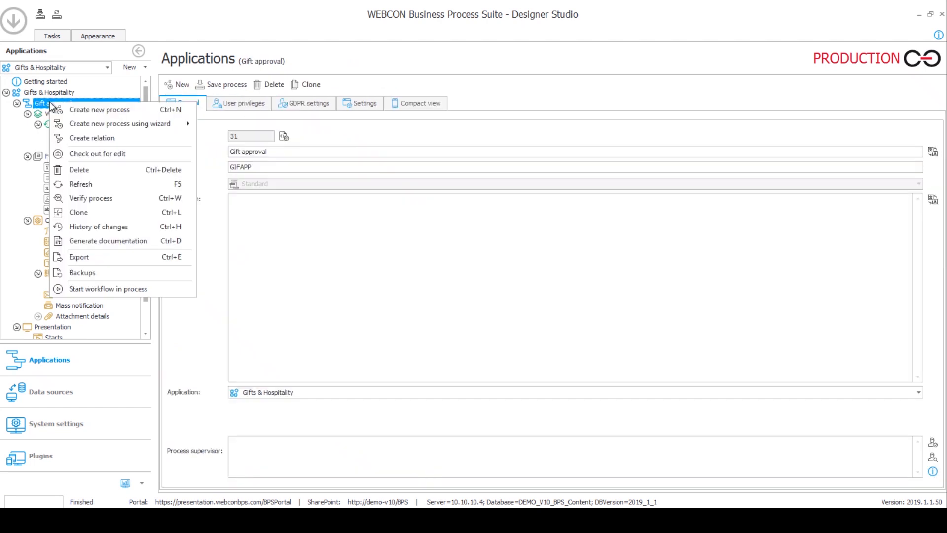
pyautogui.click(112, 290)
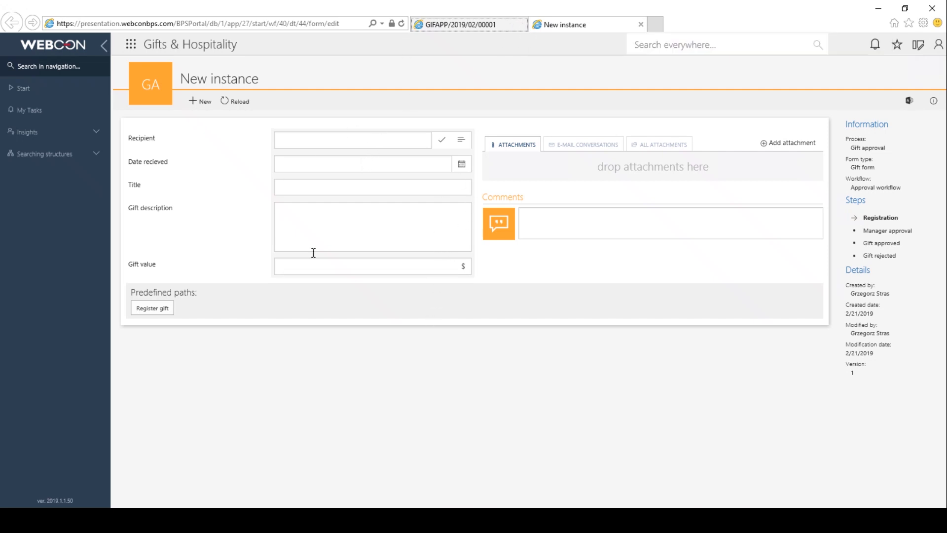
# Step: Check the Business entity value on gift GIFAPP/2019/02/00001, then return to the new form
pyautogui.click(439, 24)
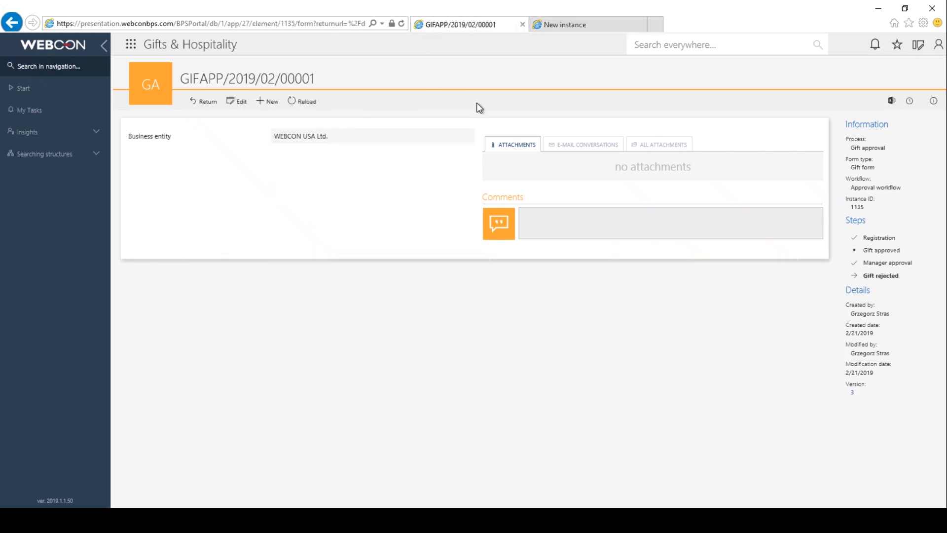
pyautogui.moveTo(274, 135); pyautogui.dragTo(249, 141)
pyautogui.moveTo(338, 135); pyautogui.dragTo(237, 141)
pyautogui.click(363, 139)
pyautogui.moveTo(365, 143); pyautogui.dragTo(317, 137)
pyautogui.click(548, 25)
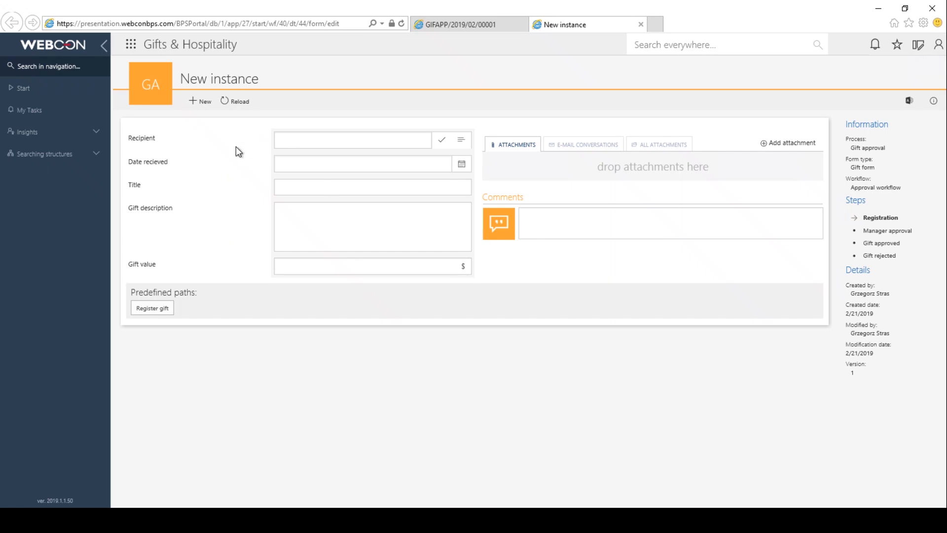
# Step: Set Recipient to the current user and Date recieved to 02/13/2019
pyautogui.click(467, 142)
pyautogui.write('g')
pyautogui.press('Return')
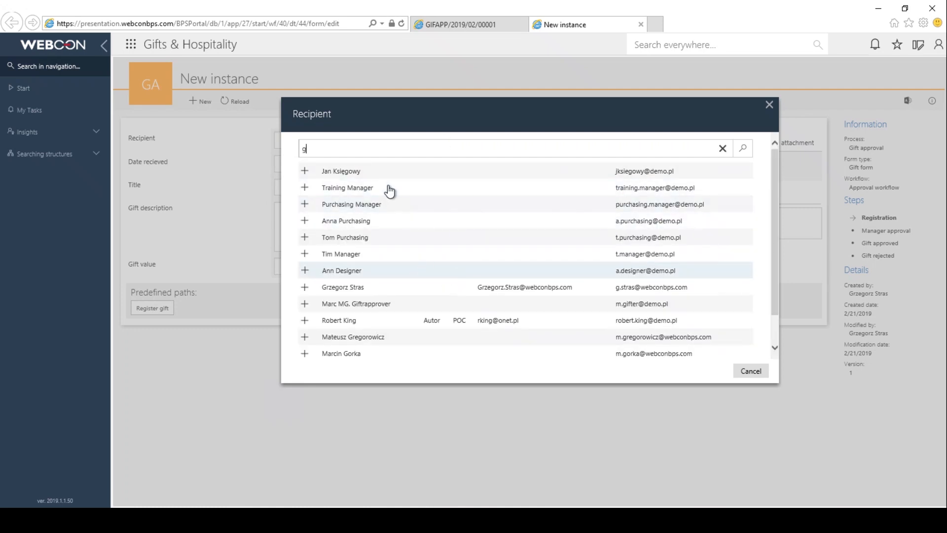
pyautogui.click(354, 294)
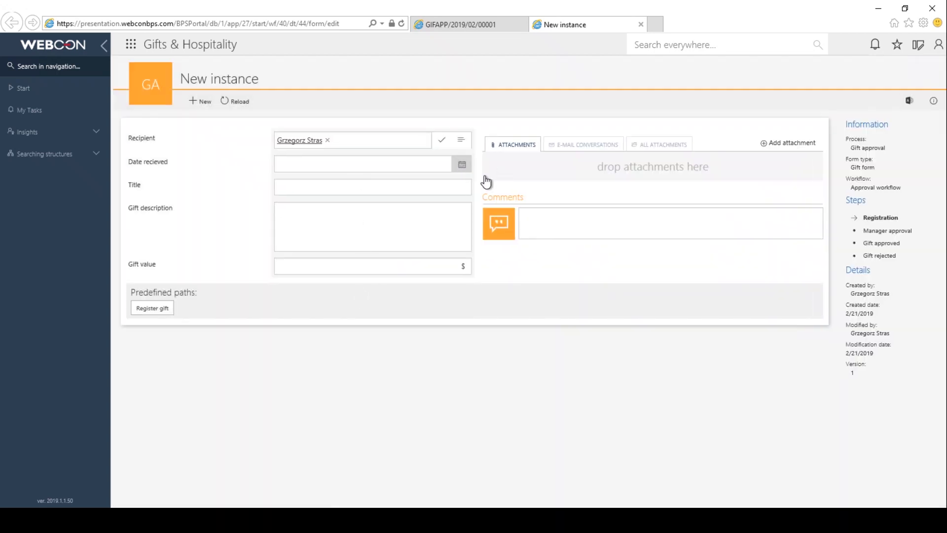
pyautogui.click(462, 164)
pyautogui.click(409, 239)
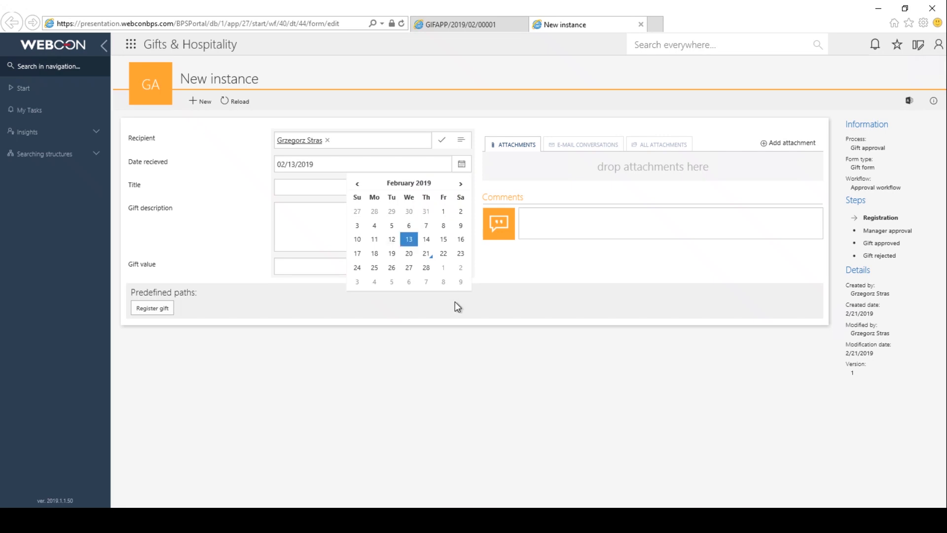
# Step: Enter title 'First gift test', description 'this is a test5', value 50, and register the gift
pyautogui.click(313, 193)
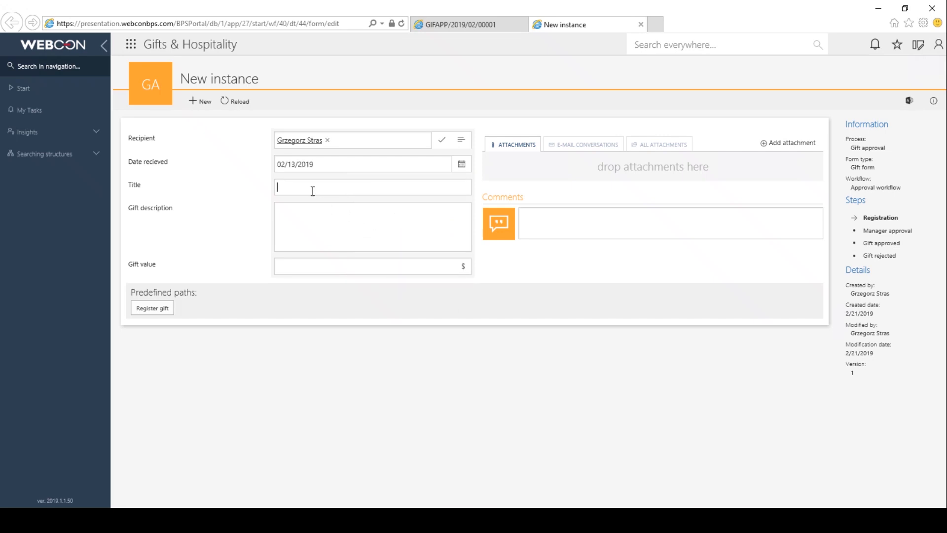
pyautogui.write('First gift test')
pyautogui.click(365, 209)
pyautogui.write('this is ')
pyautogui.write('a test')
pyautogui.write('50')
pyautogui.click(369, 388)
pyautogui.click(149, 310)
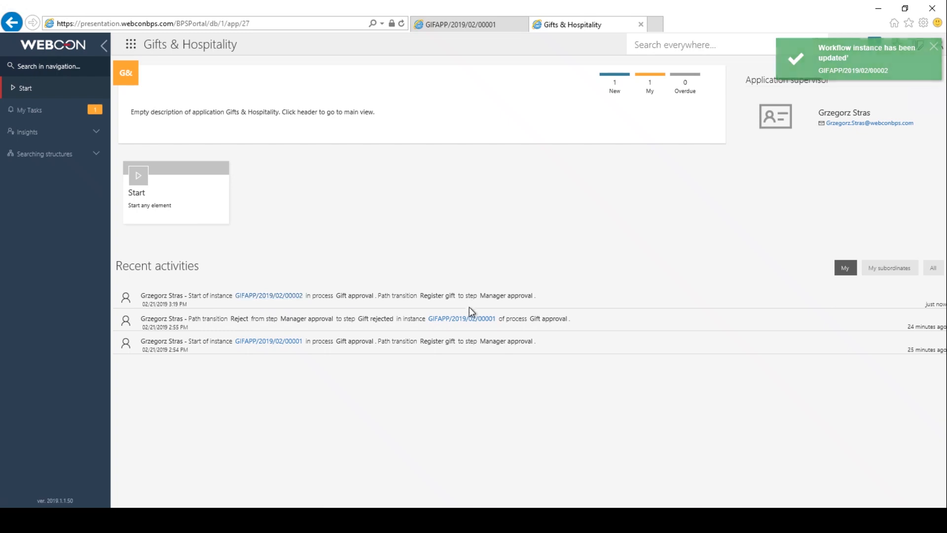
# Step: Open GIFAPP/2019/02/00002 from Recent activities and review its recipient, date, title and description
pyautogui.click(301, 296)
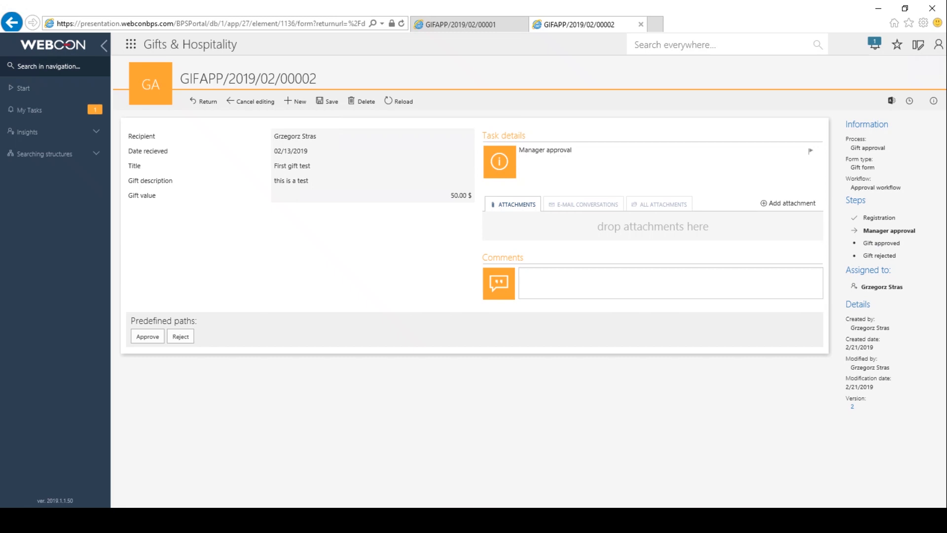
pyautogui.moveTo(319, 180); pyautogui.dragTo(257, 152)
pyautogui.click(325, 154)
pyautogui.moveTo(316, 149); pyautogui.dragTo(271, 151)
pyautogui.click(292, 146)
pyautogui.moveTo(286, 147); pyautogui.dragTo(269, 134)
pyautogui.moveTo(356, 181); pyautogui.dragTo(269, 133)
pyautogui.click(319, 226)
# Step: Glance at GIFAPP/2019/02/00001, then approve GIFAPP/2019/02/00002 at Manager approval
pyautogui.click(467, 27)
pyautogui.click(371, 163)
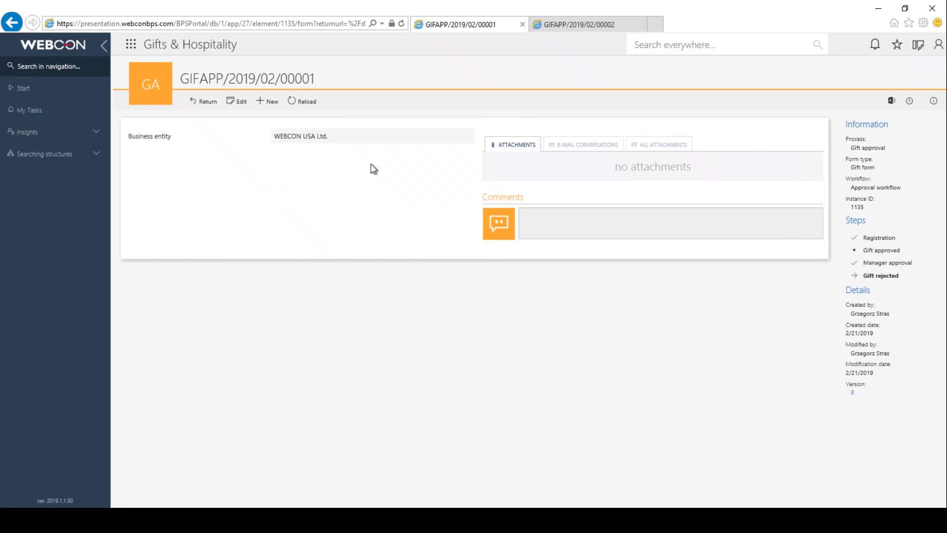
pyautogui.click(575, 27)
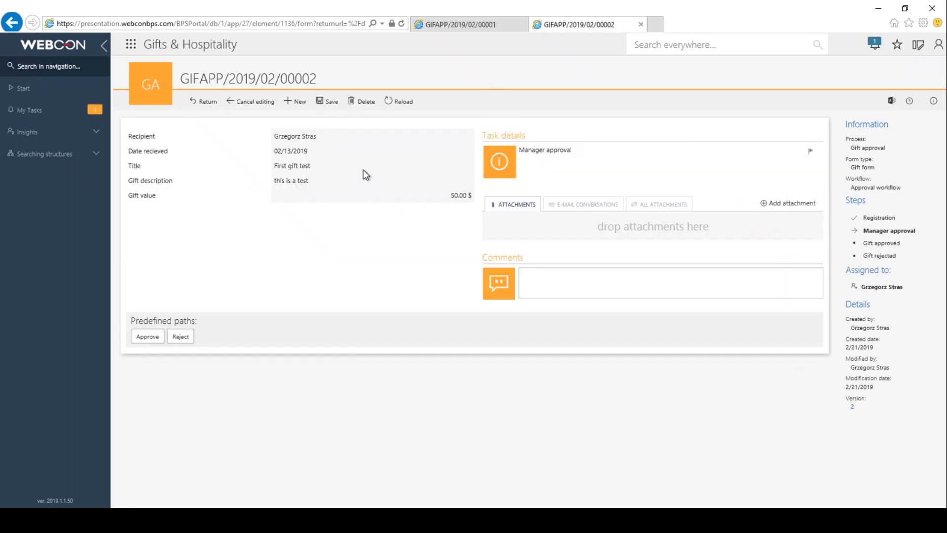
pyautogui.click(151, 340)
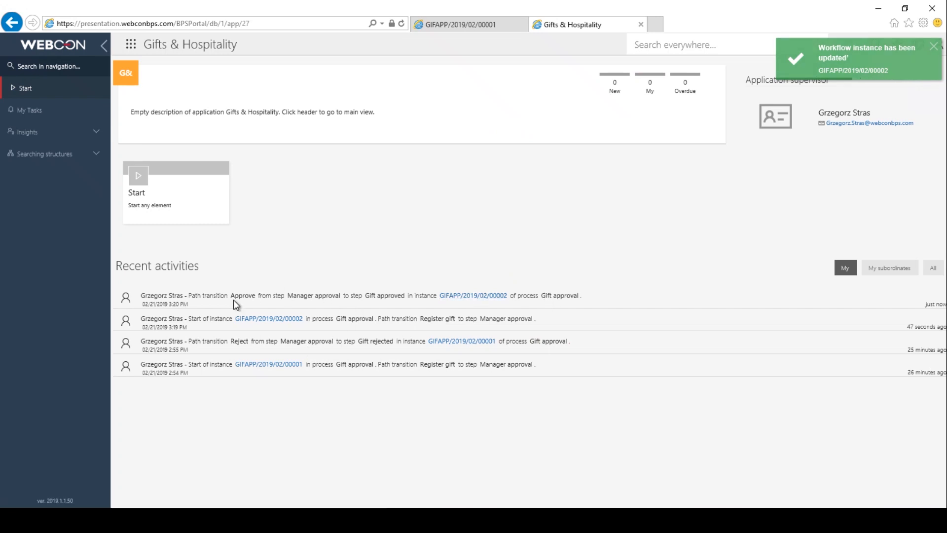
pyautogui.moveTo(230, 295); pyautogui.dragTo(256, 296)
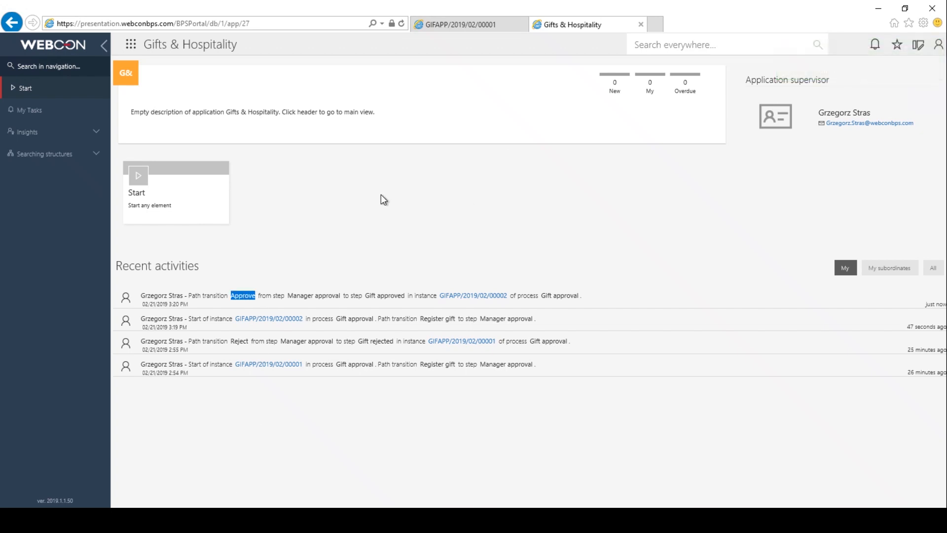
# Step: Inspect Date recieved's empty default value via the Main form in Designer Studio, then return to the portal
pyautogui.click(353, 197)
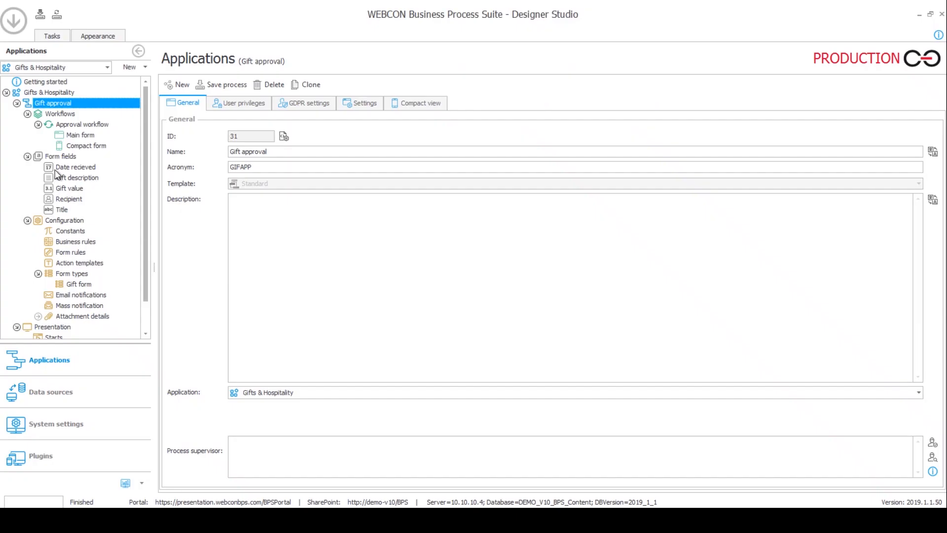
pyautogui.click(73, 137)
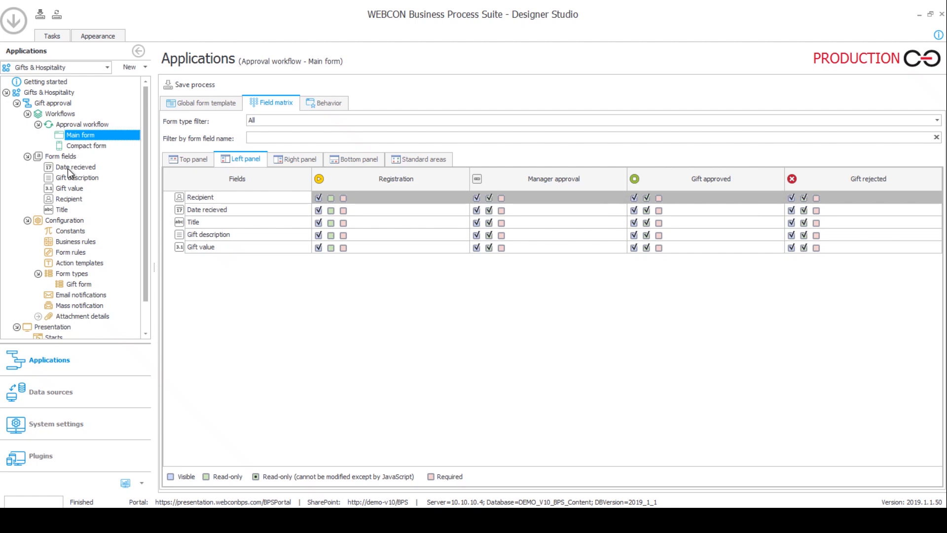
pyautogui.click(67, 168)
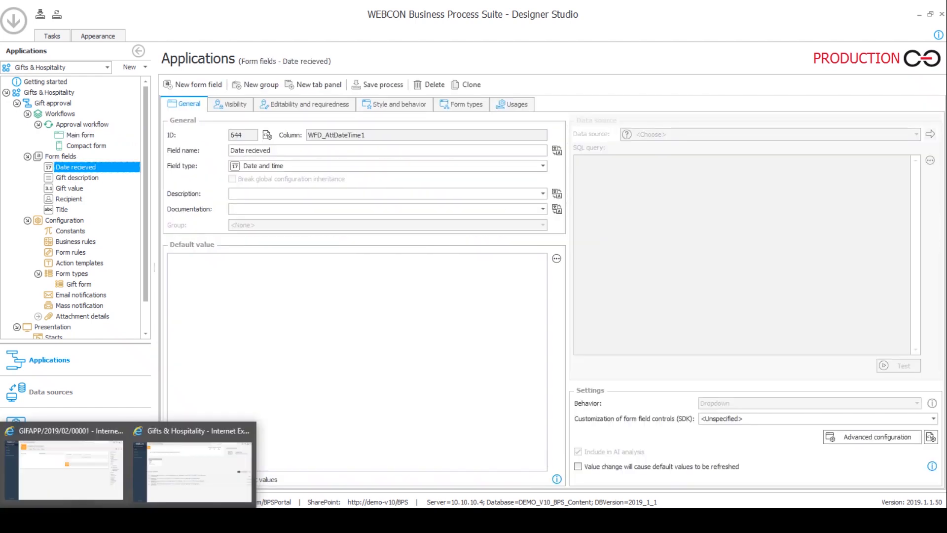
pyautogui.click(147, 483)
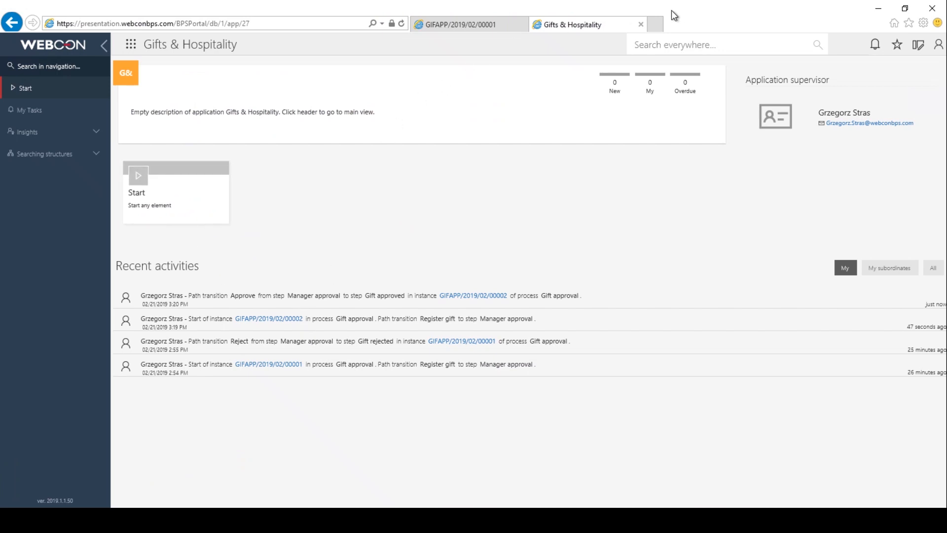
# Step: Close the start page and open a new gift form, confirming Recipient and Date recieved start empty
pyautogui.click(641, 24)
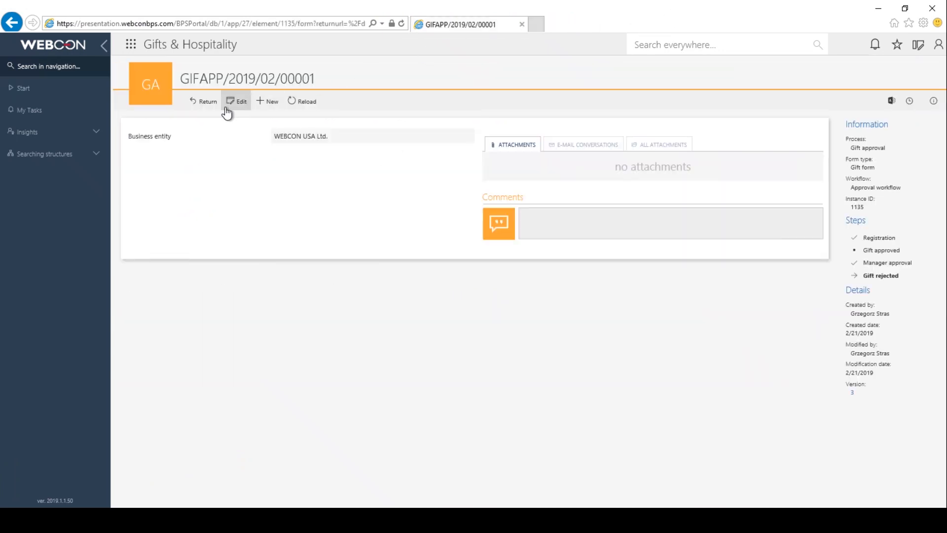
pyautogui.click(268, 102)
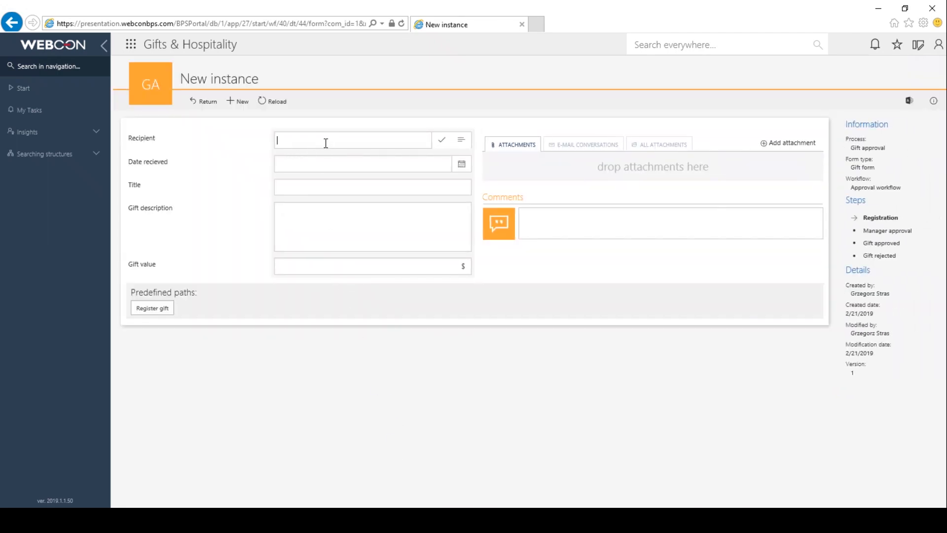
pyautogui.click(283, 142)
pyautogui.click(295, 166)
pyautogui.click(293, 163)
pyautogui.click(298, 137)
pyautogui.click(936, 49)
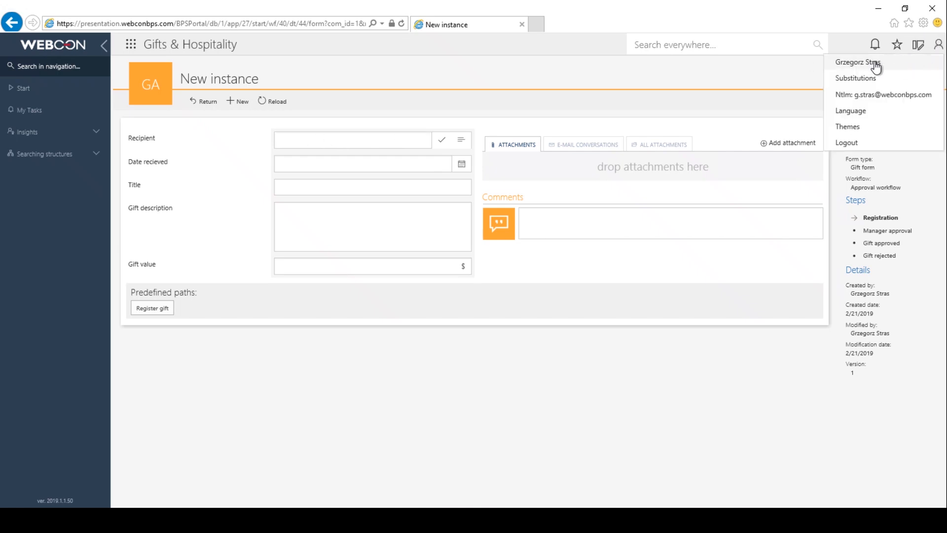
pyautogui.click(309, 168)
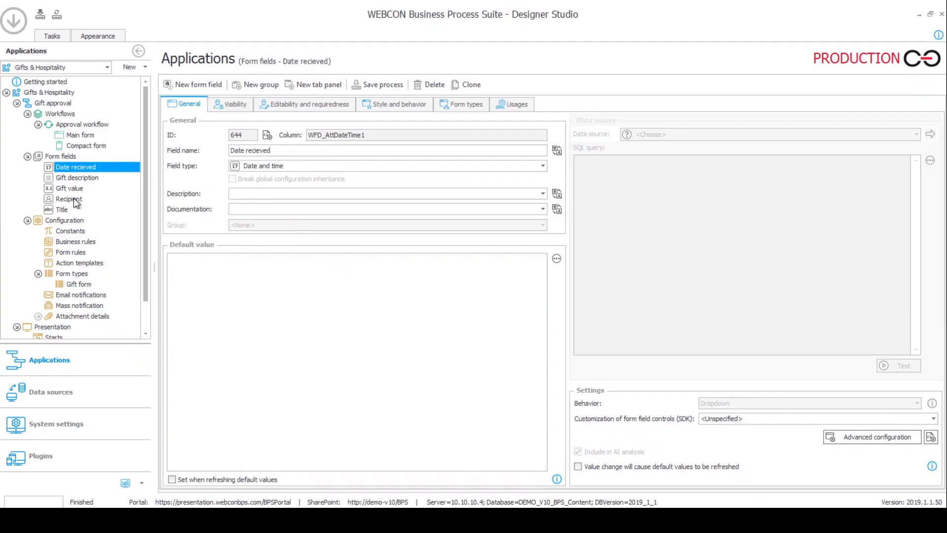
# Step: Open the Recipient field's settings from the Form fields tree
pyautogui.click(79, 200)
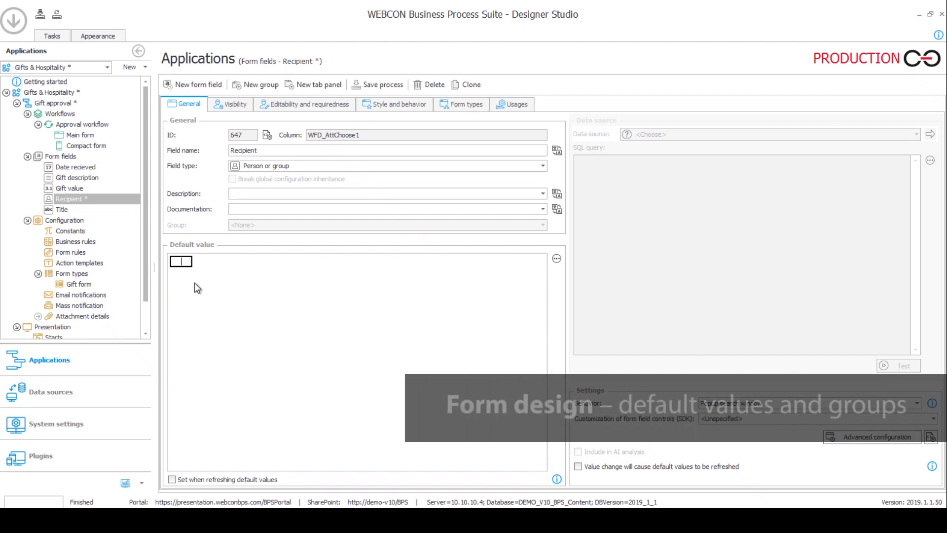
# Step: Set Recipient's default value to Current user, then start editing Date recieved's default value
pyautogui.write('curre')
pyautogui.press('Down')
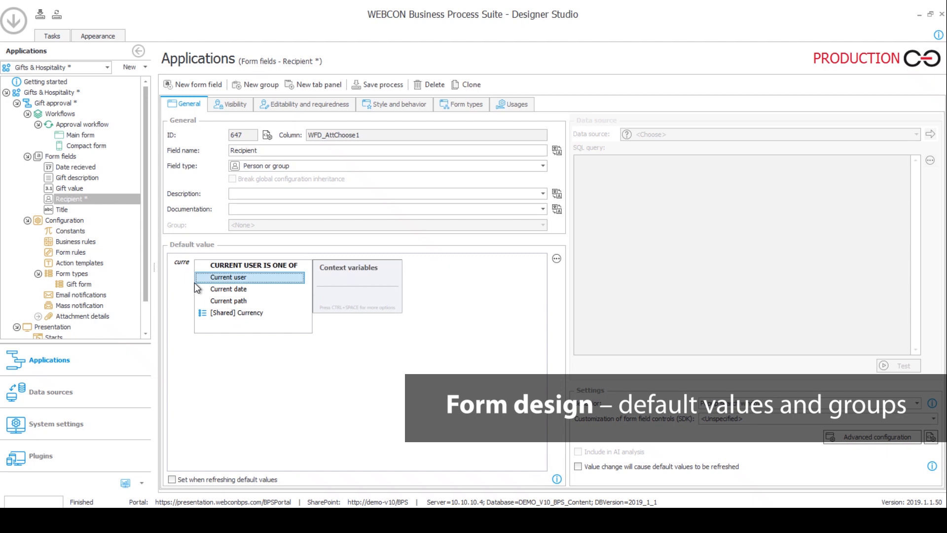
pyautogui.press('Return')
pyautogui.press('Escape')
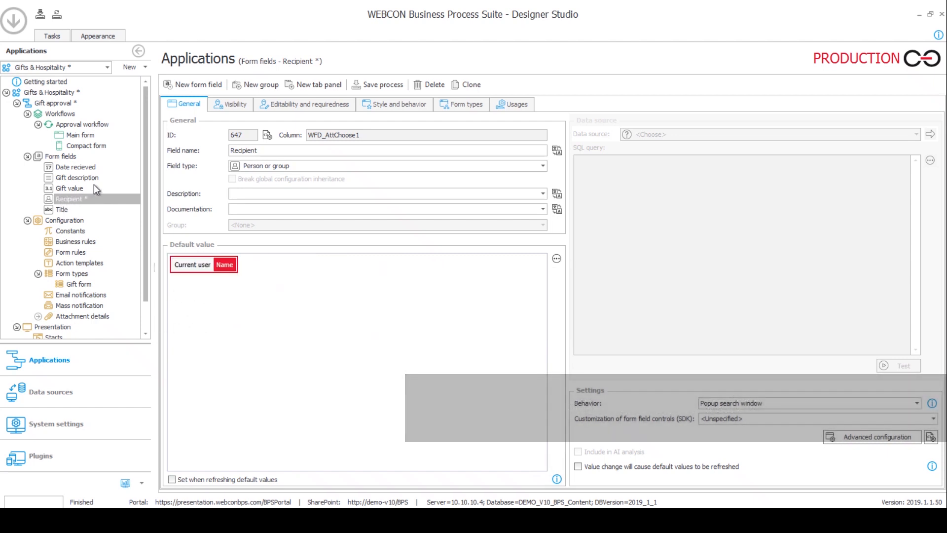
pyautogui.click(71, 169)
pyautogui.click(218, 286)
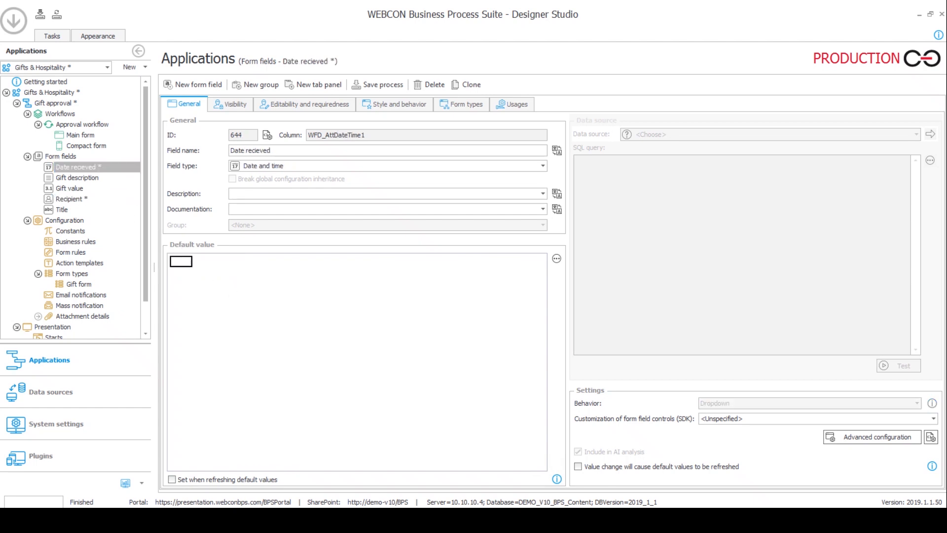
# Step: Enter NOW as Date recieved's default value from the autocomplete list
pyautogui.write('now')
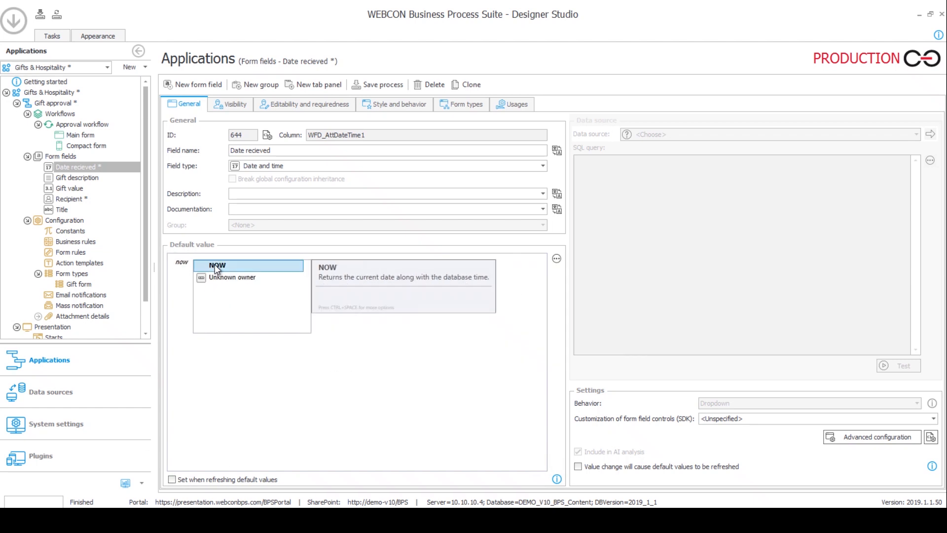
pyautogui.click(215, 264)
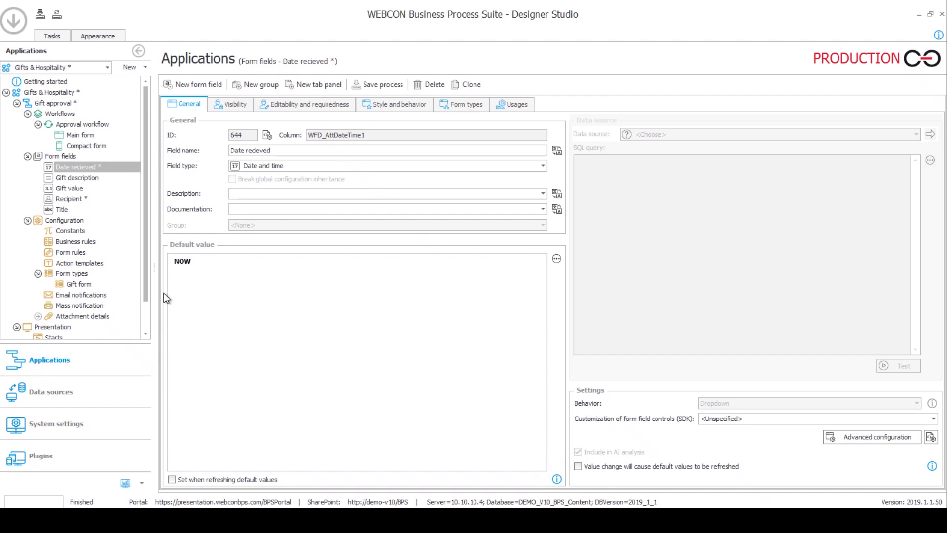
# Step: Add two new field groups under Form fields
pyautogui.click(59, 155)
pyautogui.rightClick(59, 159)
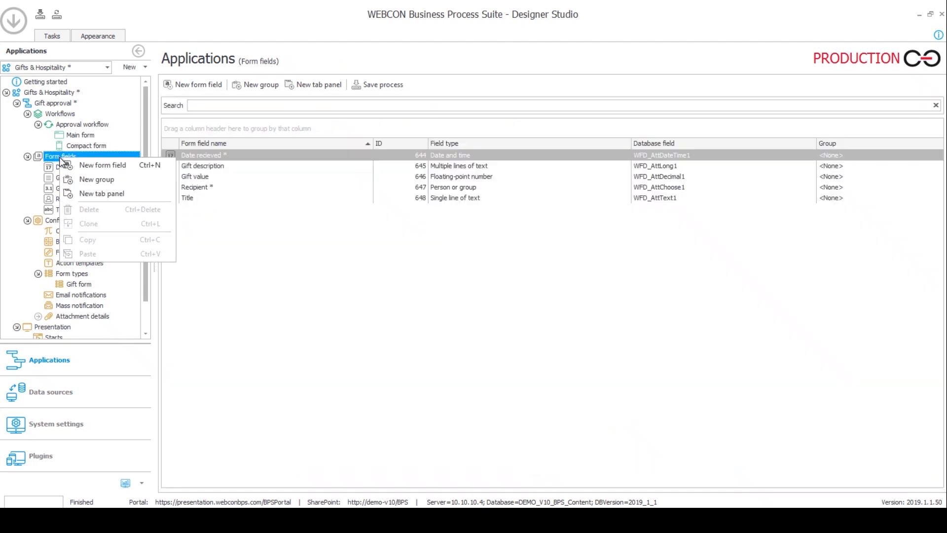
pyautogui.click(97, 179)
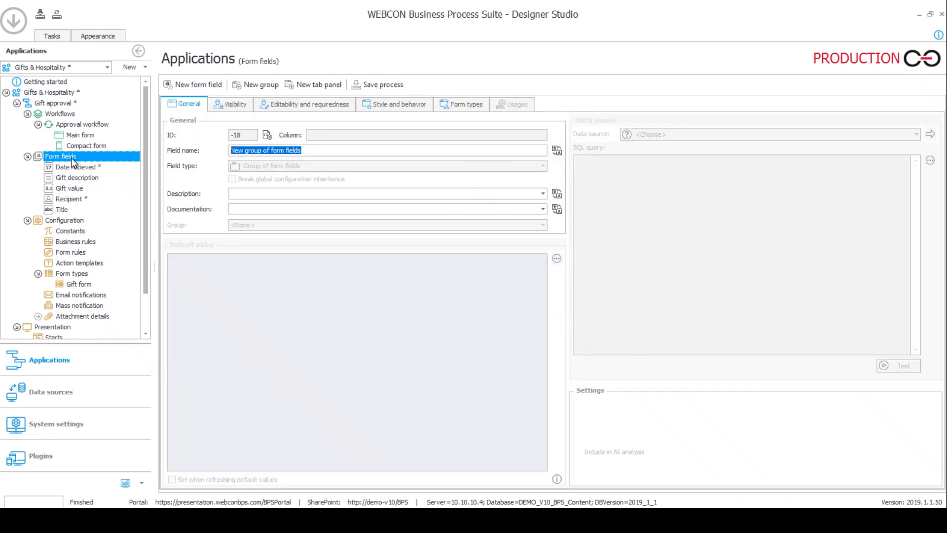
pyautogui.click(72, 157)
pyautogui.rightClick(72, 158)
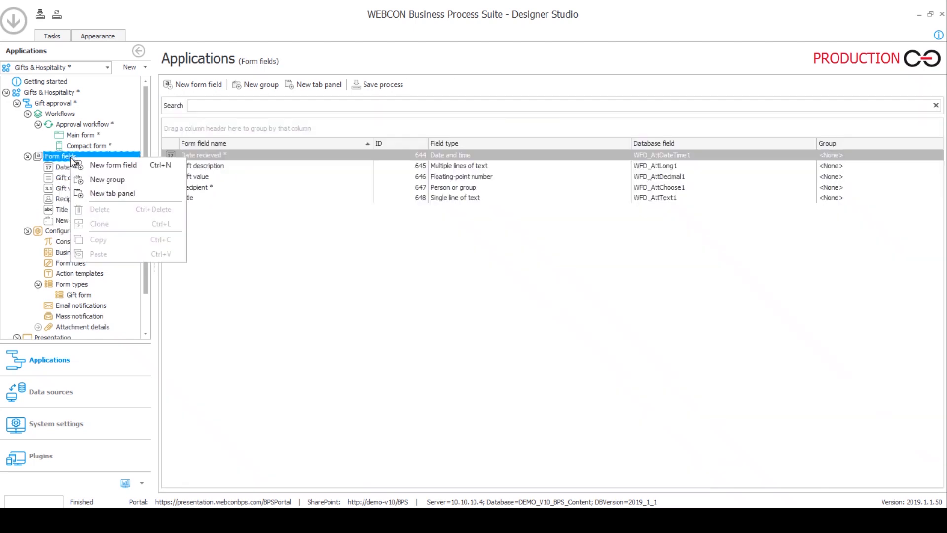
pyautogui.click(115, 182)
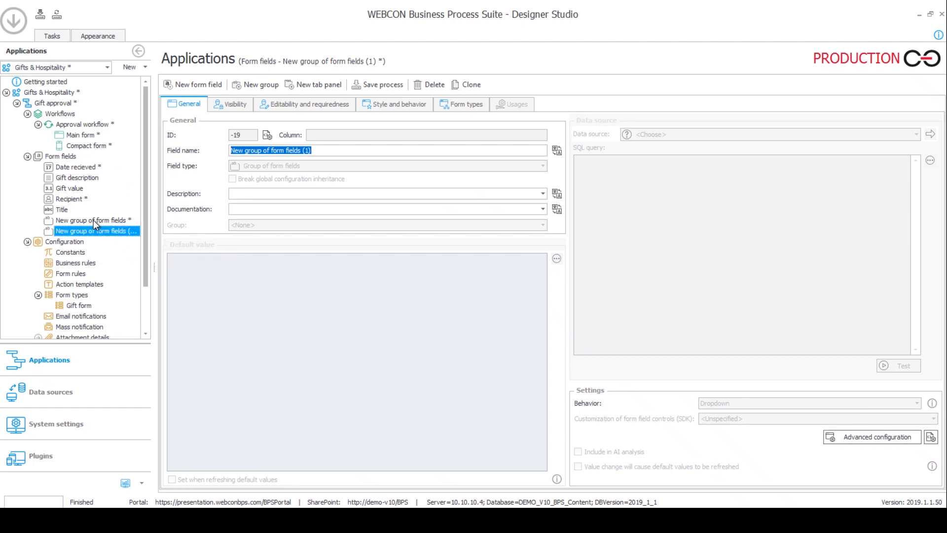
# Step: Name the first group 'Basic information' and move Date recieved into it
pyautogui.click(93, 220)
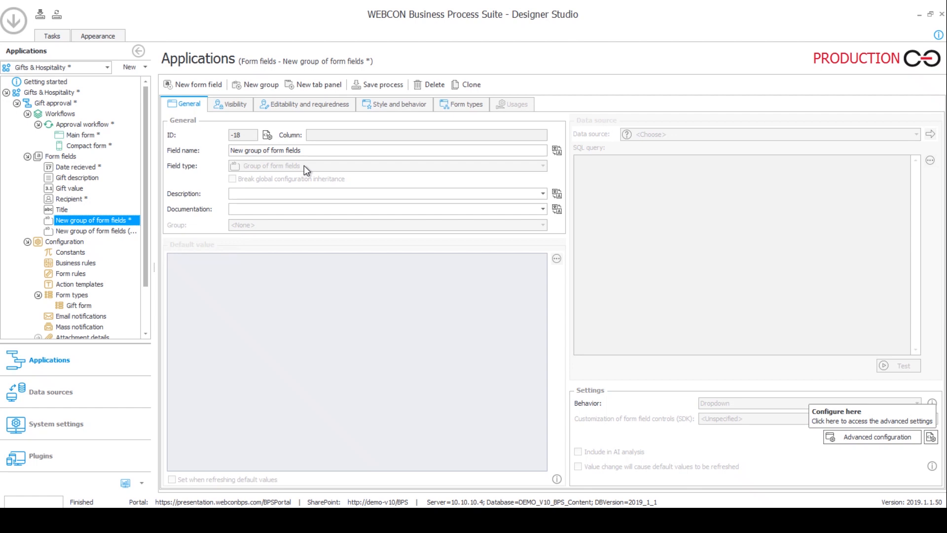
pyautogui.click(327, 153)
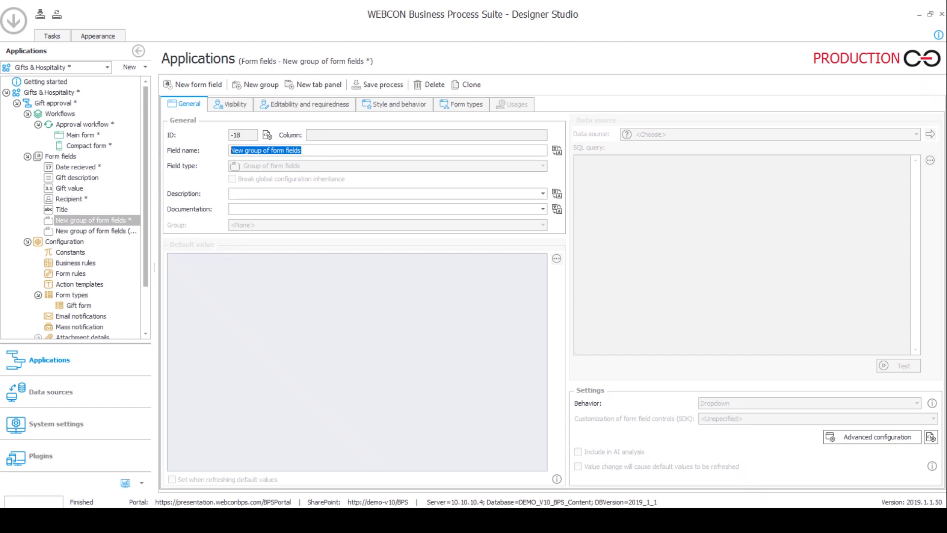
pyautogui.write('Basic information')
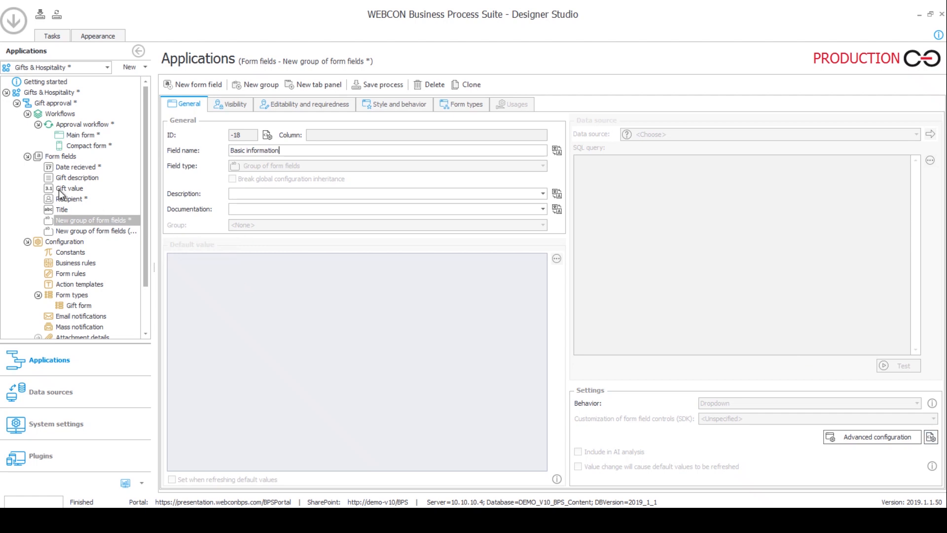
pyautogui.click(62, 209)
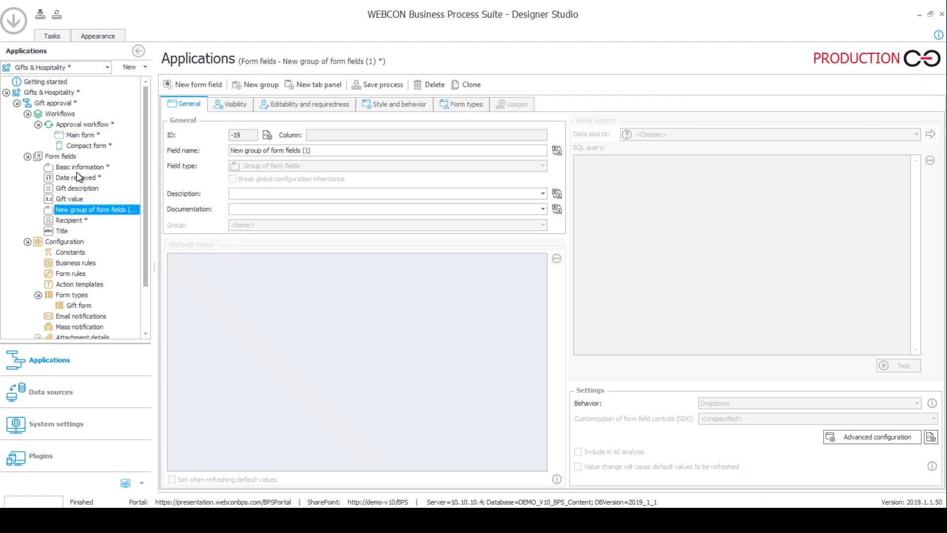
pyautogui.click(76, 170)
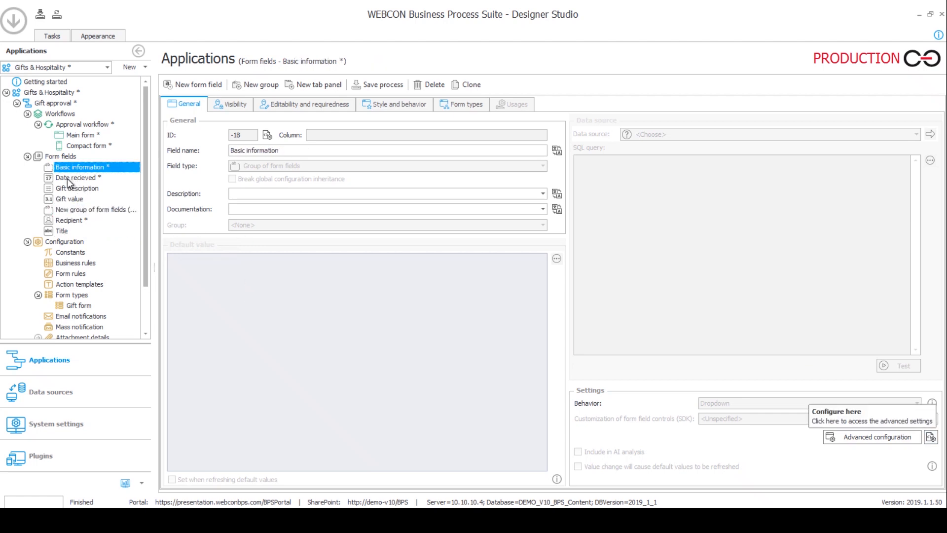
pyautogui.moveTo(60, 181)
pyautogui.mouseDown()
pyautogui.moveTo(102, 173)
pyautogui.moveTo(78, 174)
pyautogui.mouseUp()
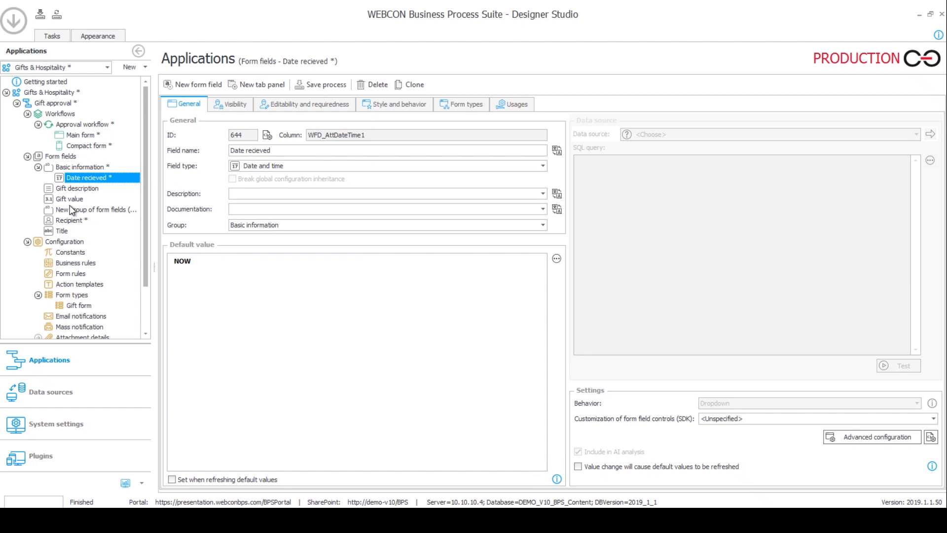
# Step: Move Recipient into Basic information and name the second group 'Gift information'
pyautogui.moveTo(69, 220); pyautogui.dragTo(82, 173)
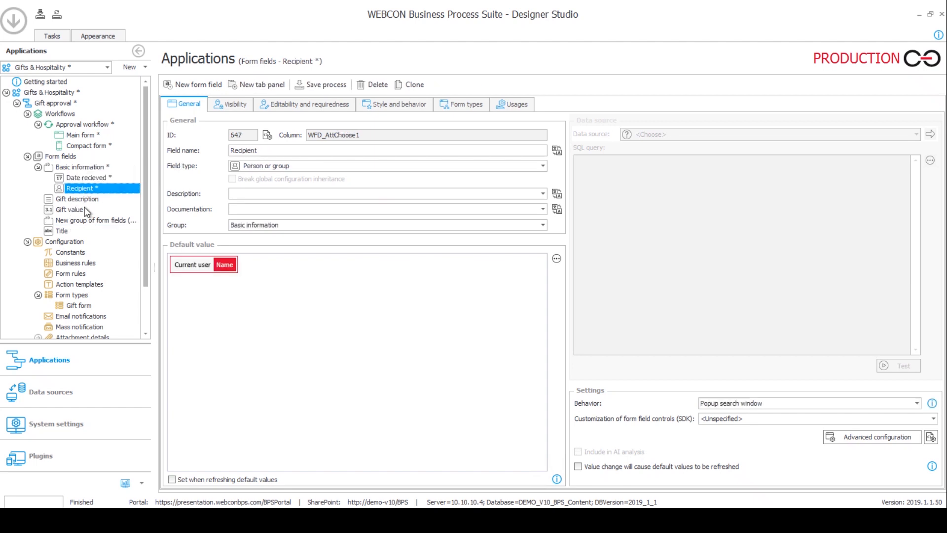
pyautogui.click(82, 220)
pyautogui.moveTo(311, 150); pyautogui.dragTo(230, 151)
pyautogui.write('Gift infirm')
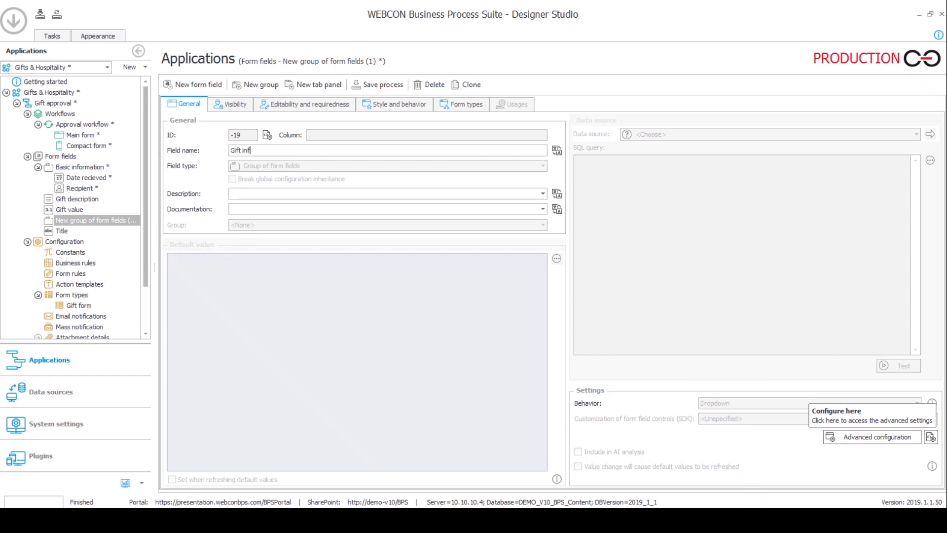
pyautogui.press('BackSpace')
pyautogui.press('BackSpace')
pyautogui.press('BackSpace')
pyautogui.write('o')
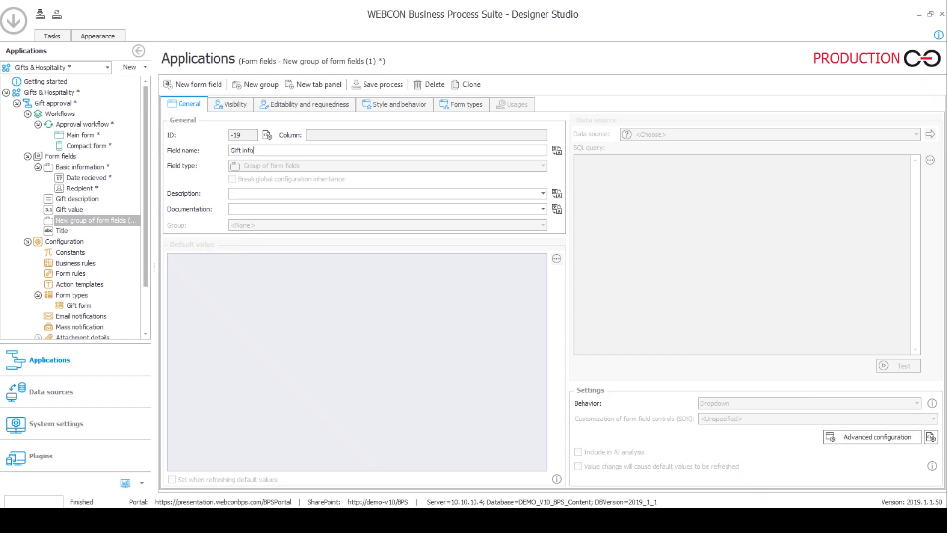
pyautogui.write('rmation')
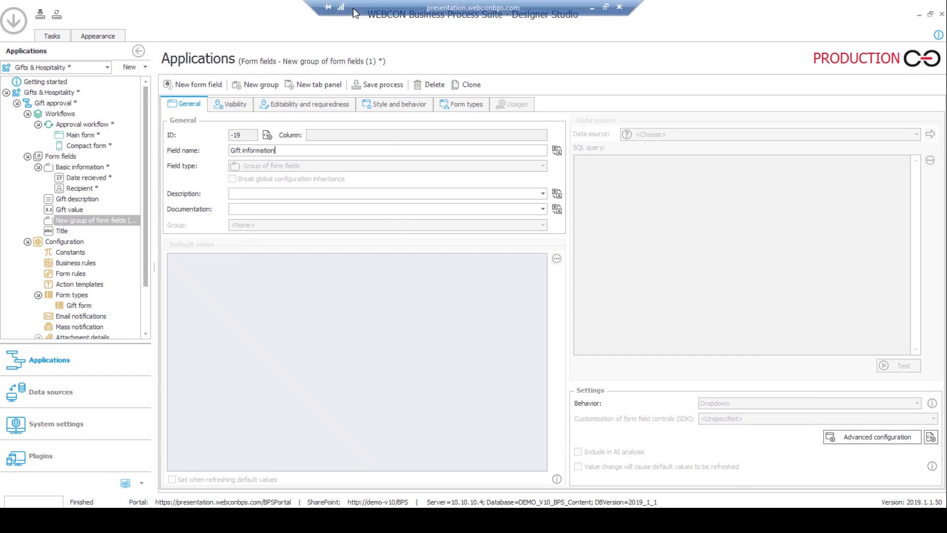
pyautogui.click(67, 211)
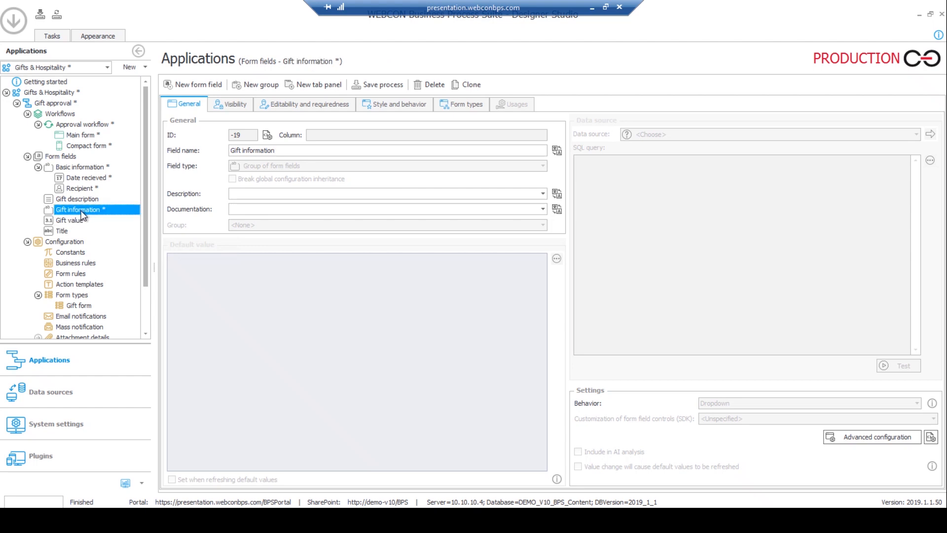
# Step: Put Title and Gift description into the Gift information group
pyautogui.click(78, 199)
pyautogui.moveTo(62, 231); pyautogui.dragTo(77, 212)
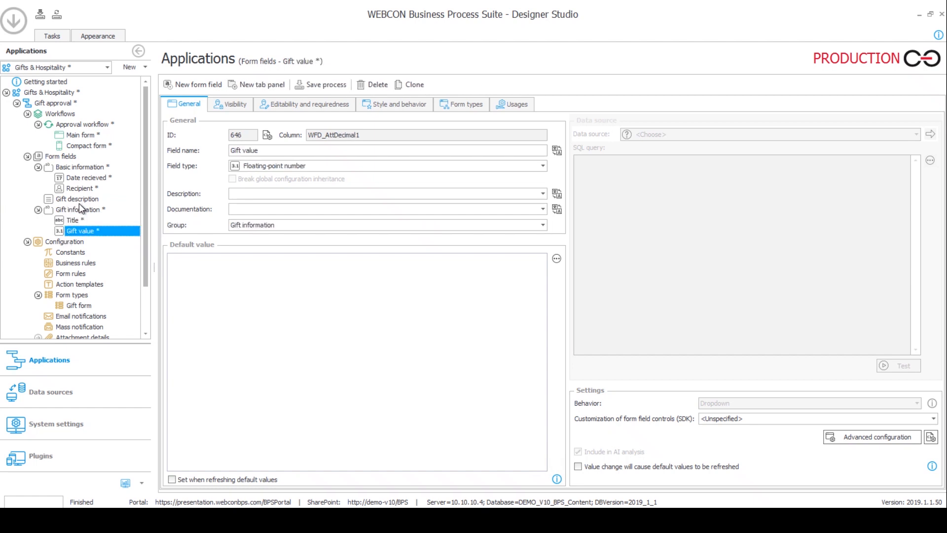
pyautogui.click(79, 199)
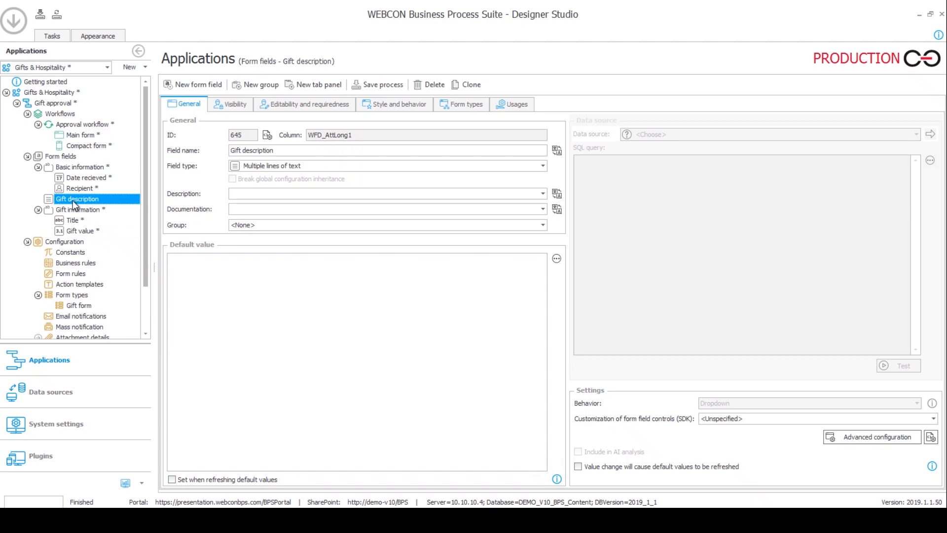
pyautogui.click(248, 225)
pyautogui.click(249, 252)
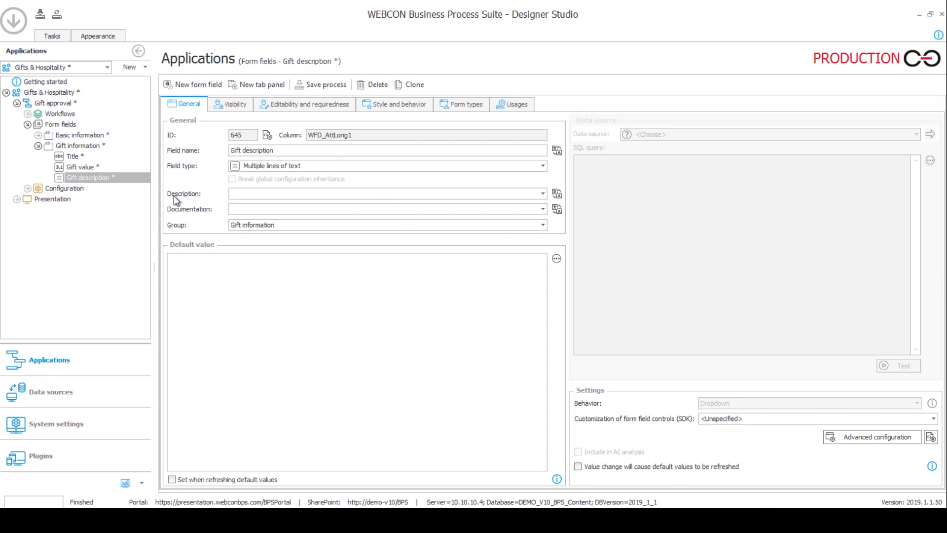
# Step: Expand Basic information and open the Approval workflow's Main form settings
pyautogui.click(44, 137)
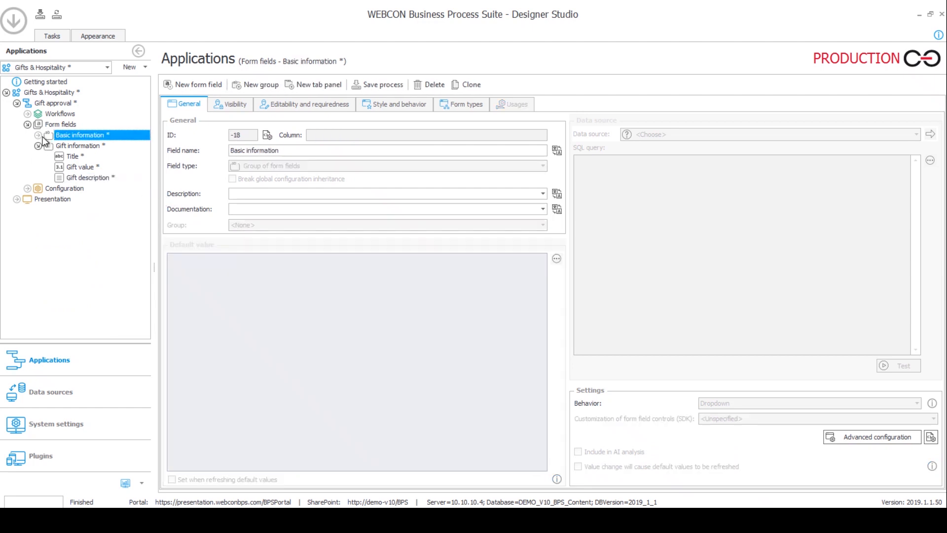
pyautogui.click(39, 135)
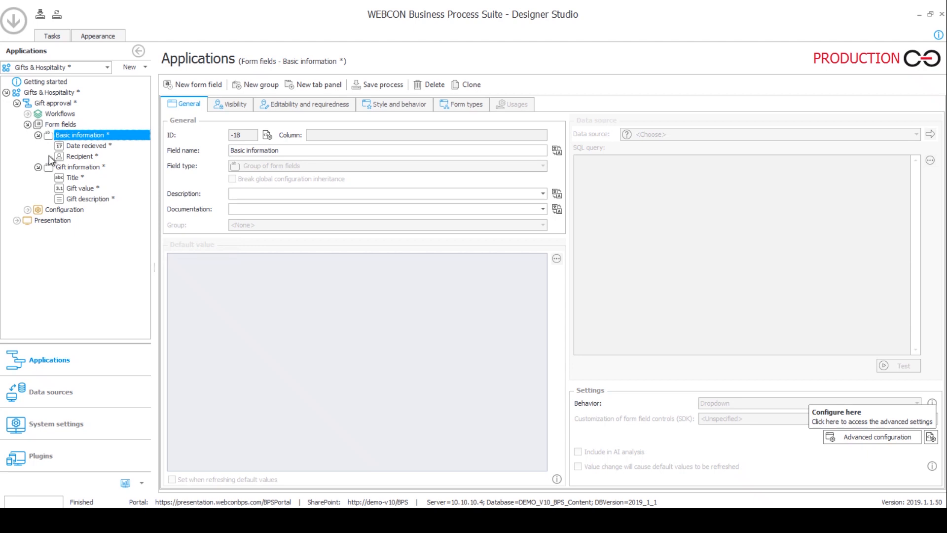
pyautogui.click(28, 114)
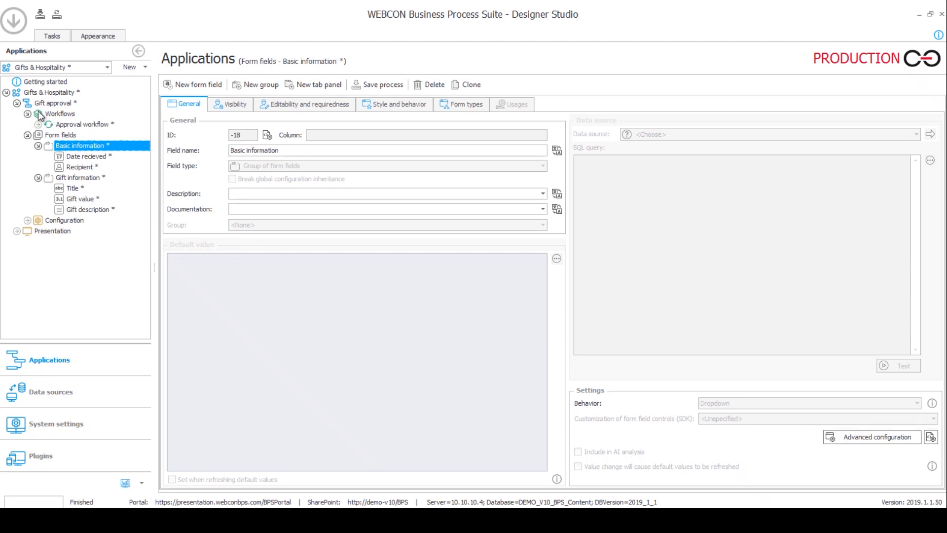
pyautogui.click(38, 124)
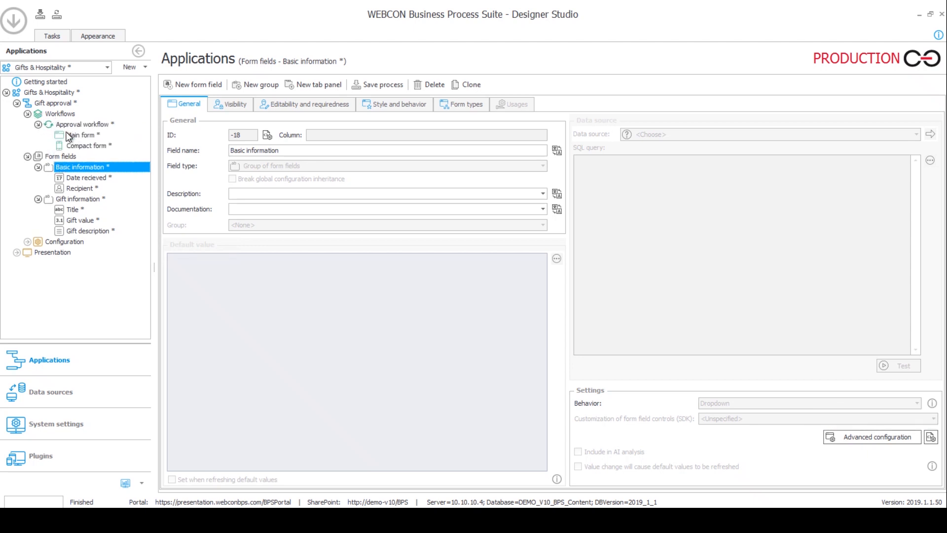
pyautogui.click(67, 137)
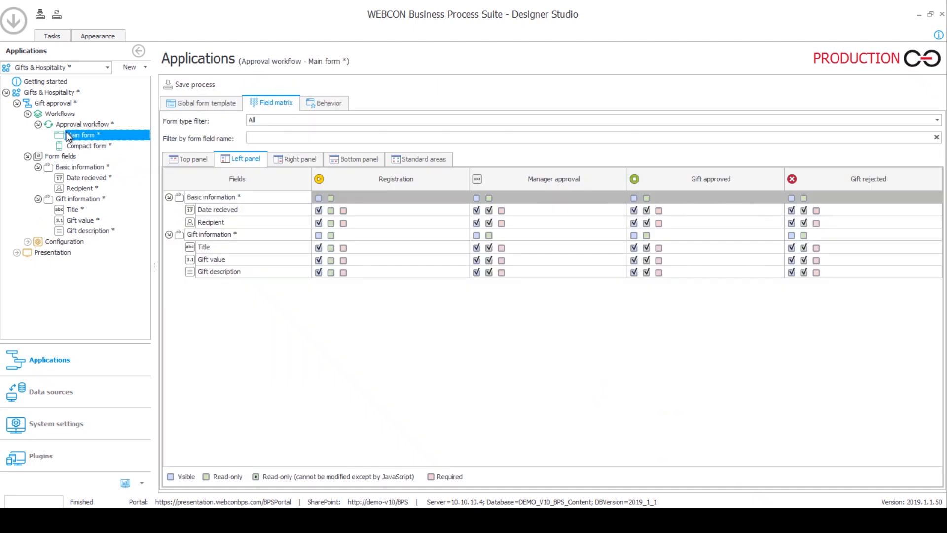
# Step: Reorder the form layout so Recipient precedes Date recieved and Gift description precedes Gift value
pyautogui.click(185, 106)
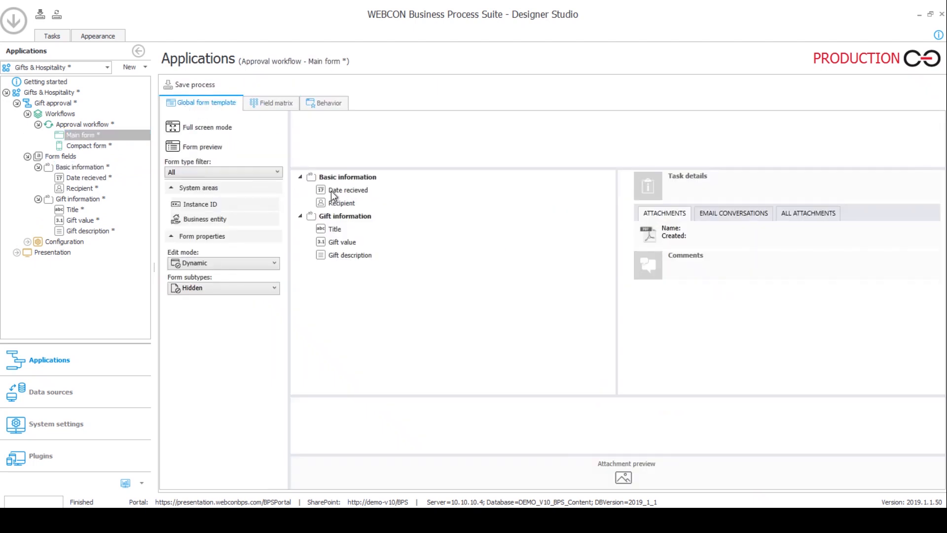
pyautogui.click(341, 203)
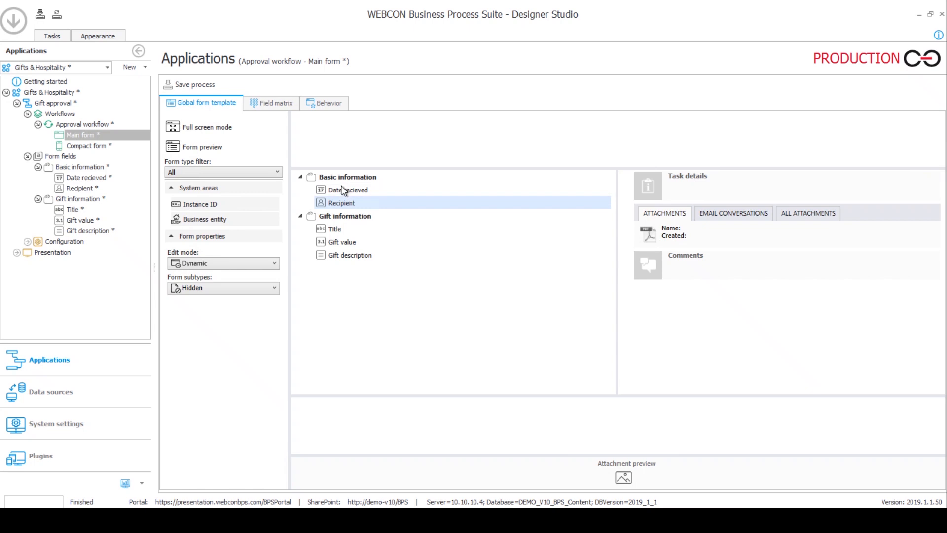
pyautogui.moveTo(330, 204); pyautogui.dragTo(333, 188)
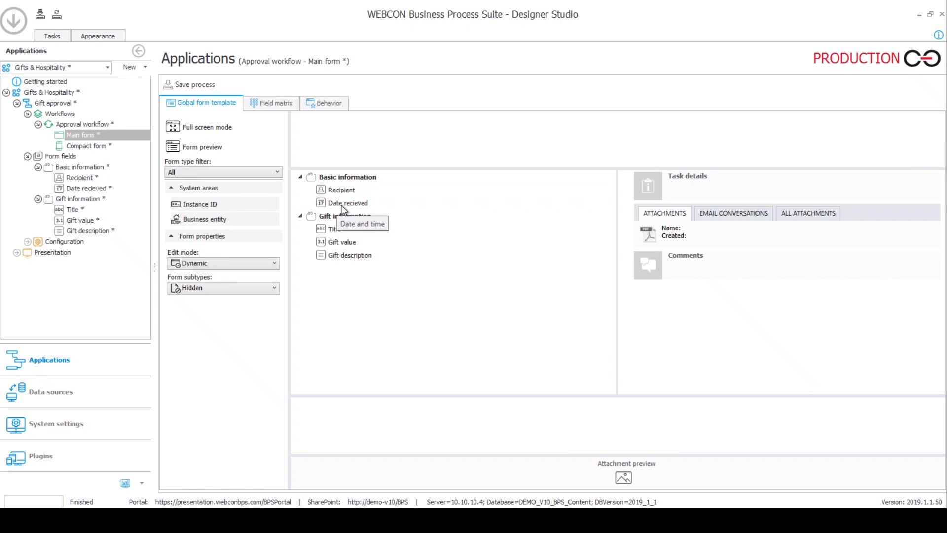
pyautogui.moveTo(347, 255); pyautogui.dragTo(345, 233)
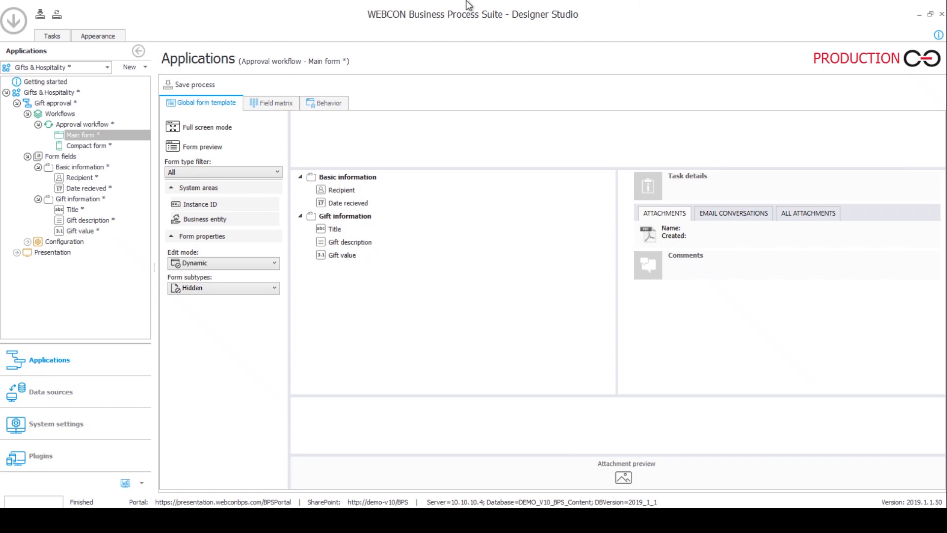
# Step: Make Basic information and Gift information visible at Registration in the field matrix
pyautogui.click(286, 102)
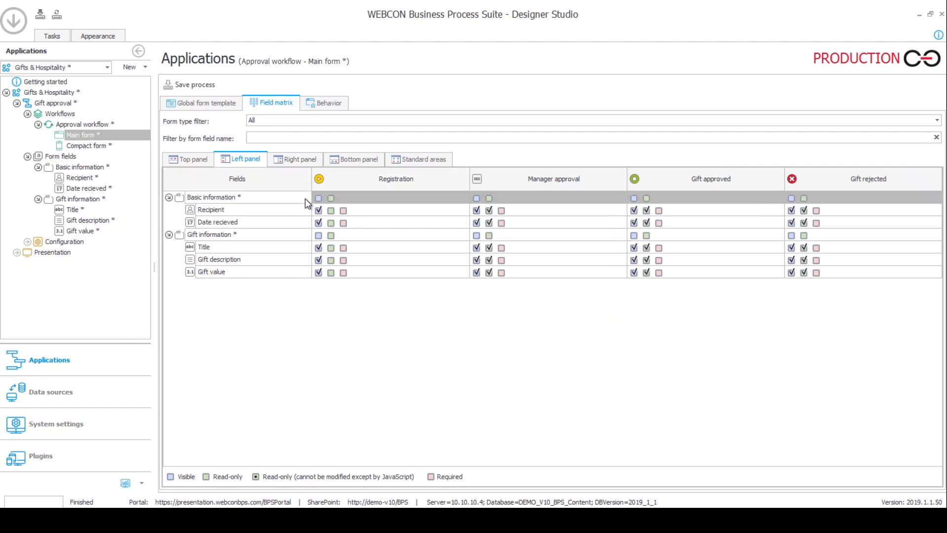
pyautogui.click(318, 198)
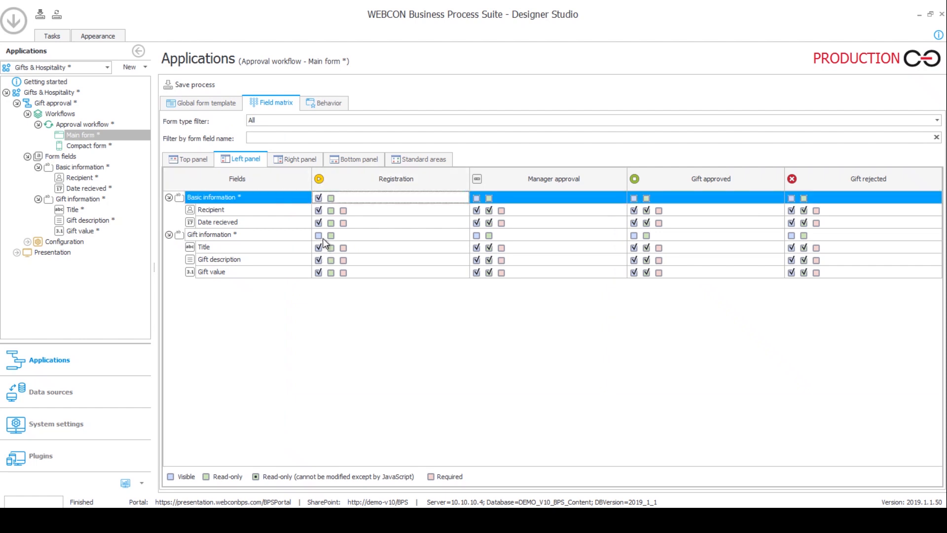
pyautogui.click(319, 237)
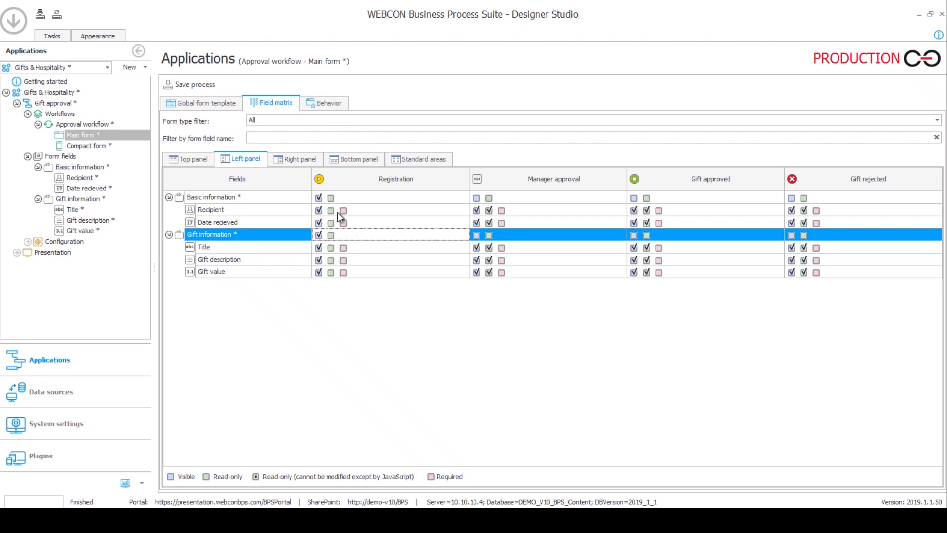
# Step: Require Title at Registration, show both groups at Manager approval, Gift approved, Gift rejected, and save
pyautogui.click(343, 248)
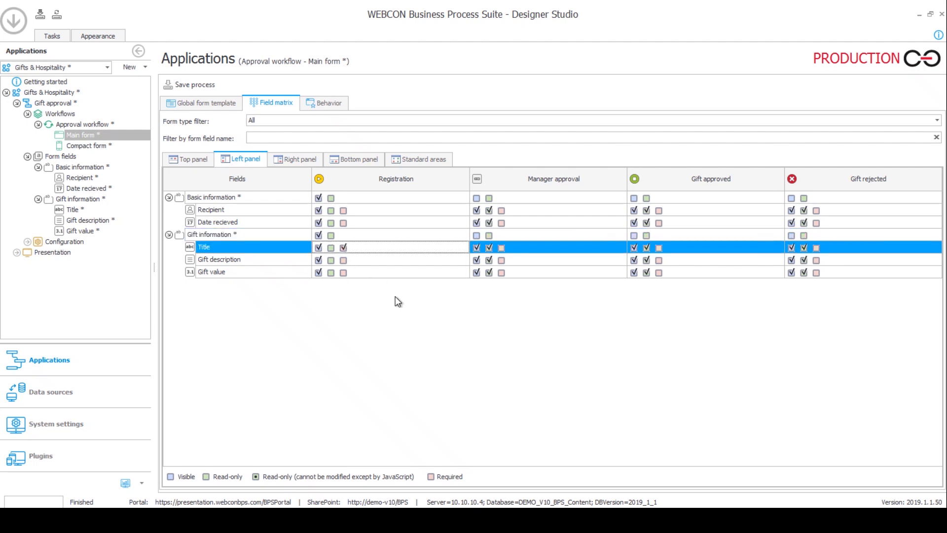
pyautogui.click(476, 198)
pyautogui.click(476, 235)
pyautogui.click(633, 198)
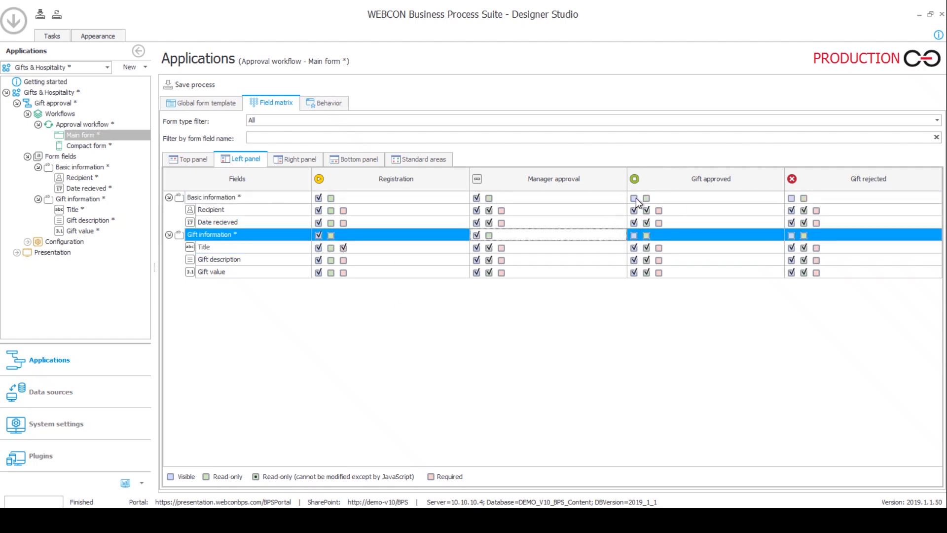
pyautogui.click(633, 235)
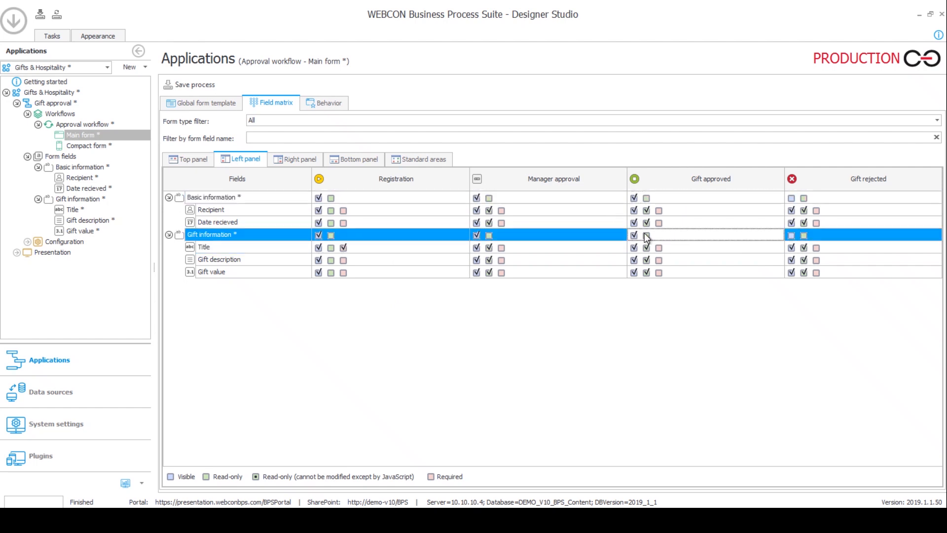
pyautogui.click(792, 198)
pyautogui.click(791, 236)
pyautogui.click(196, 85)
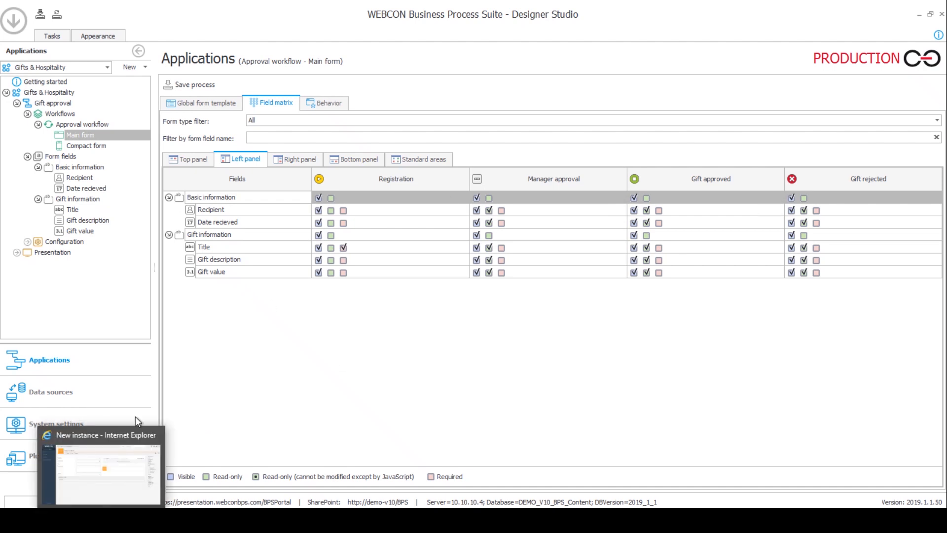
# Step: Reload the new gift form in the browser to pick up the updated field groups
pyautogui.hotkey('alt', 'Tab')
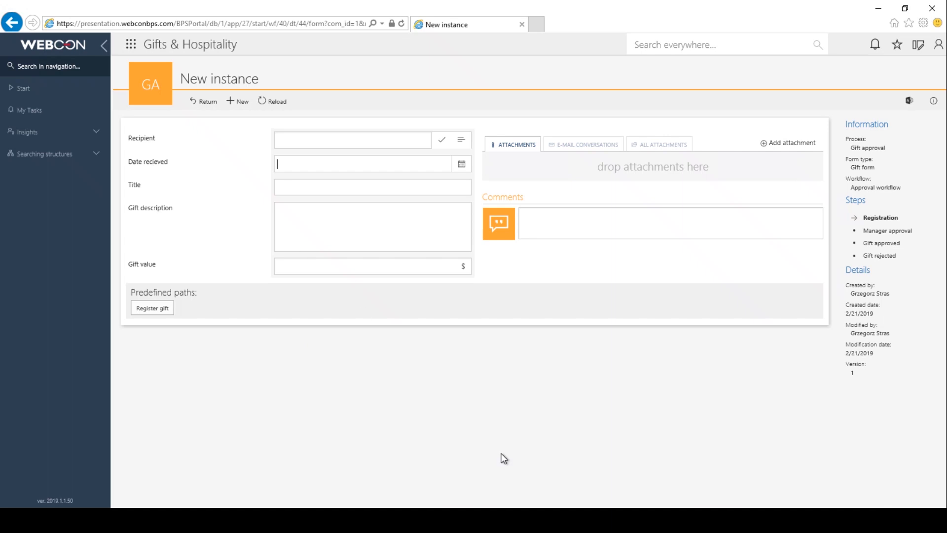
pyautogui.press('F5')
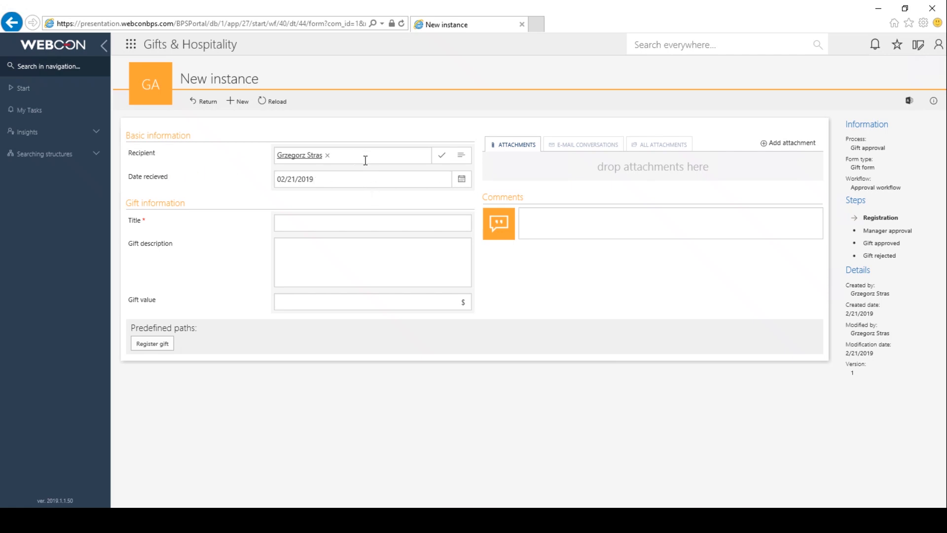
pyautogui.click(359, 181)
pyautogui.click(335, 155)
pyautogui.click(423, 184)
pyautogui.click(157, 228)
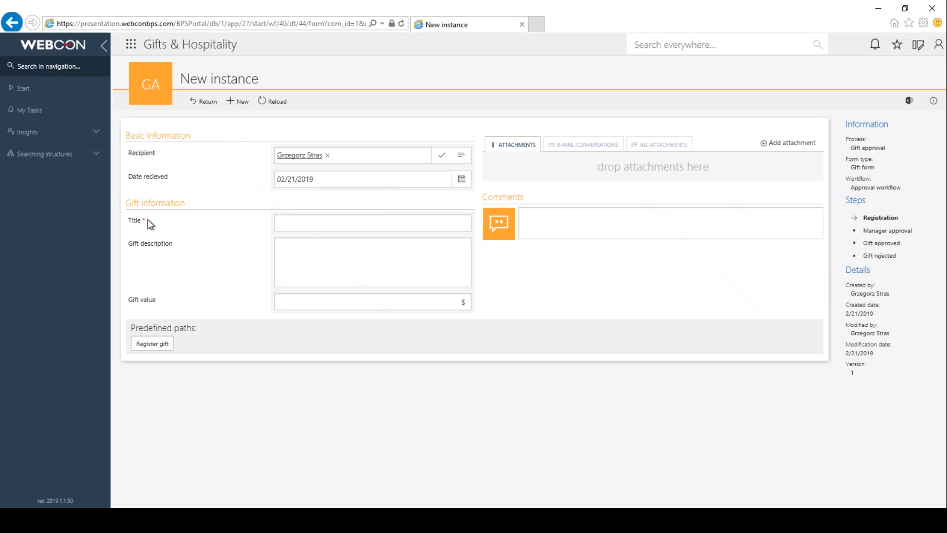
# Step: Try registering the gift without a title and dismiss the required-field error
pyautogui.click(150, 344)
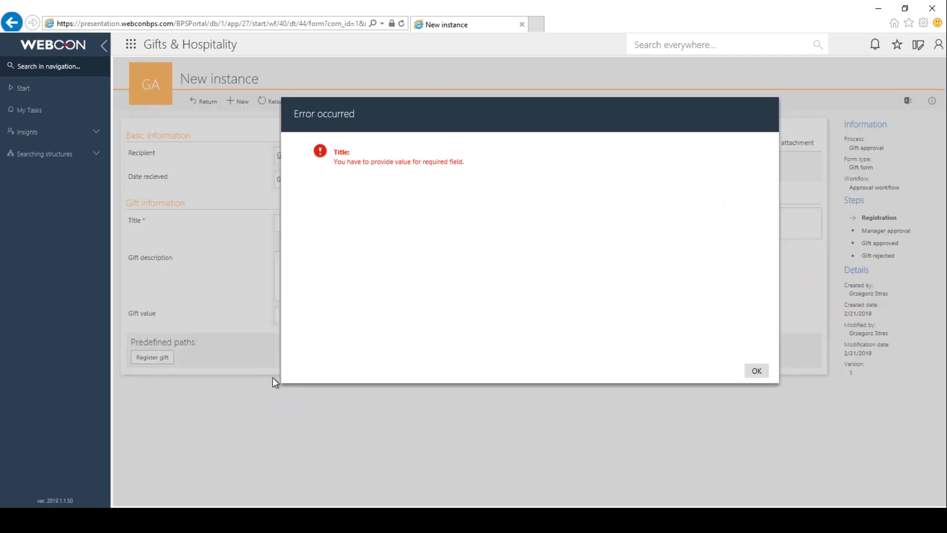
pyautogui.moveTo(338, 152); pyautogui.dragTo(413, 165)
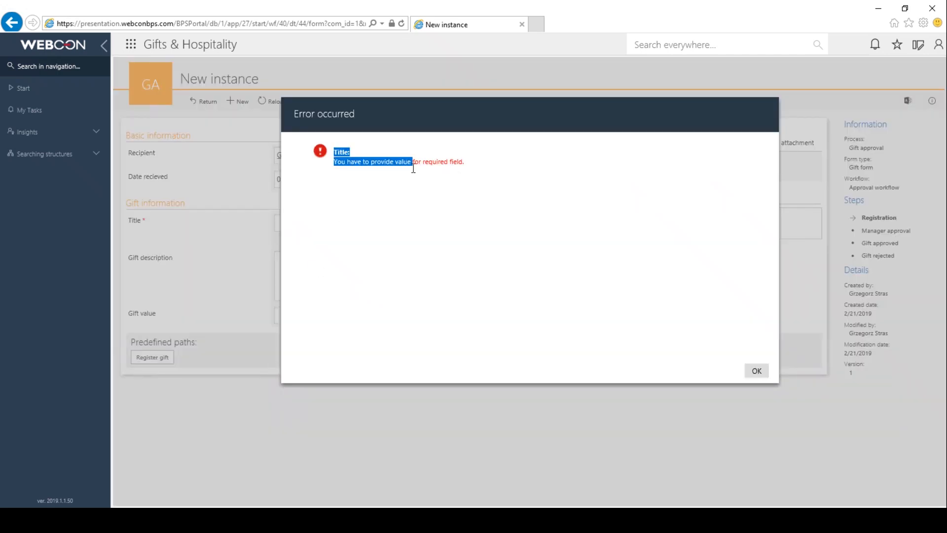
pyautogui.moveTo(469, 170); pyautogui.dragTo(332, 153)
pyautogui.click(429, 203)
pyautogui.click(756, 369)
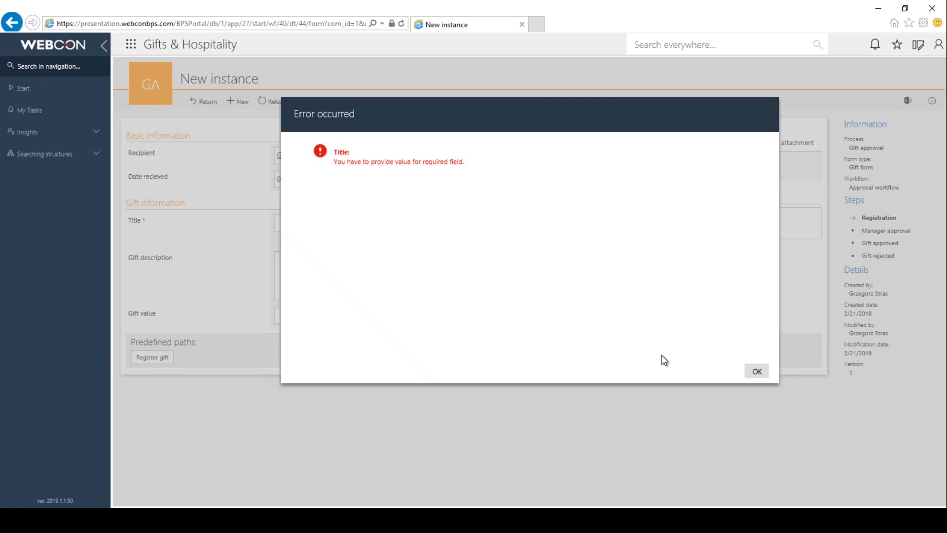
pyautogui.click(291, 222)
# Step: Enter Title 'Test gift 2' and Gift description 'this is also a test'
pyautogui.write('Test gift 2')
pyautogui.click(394, 280)
pyautogui.write('this is also a test')
pyautogui.click(344, 304)
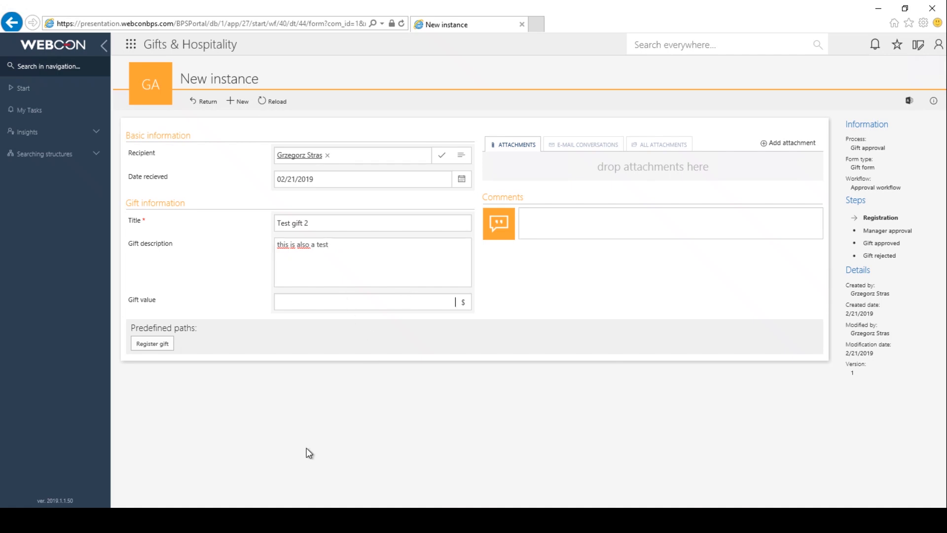
# Step: Set the Gift value to 150 and register the gift for approval
pyautogui.write('150')
pyautogui.click(424, 426)
pyautogui.click(133, 342)
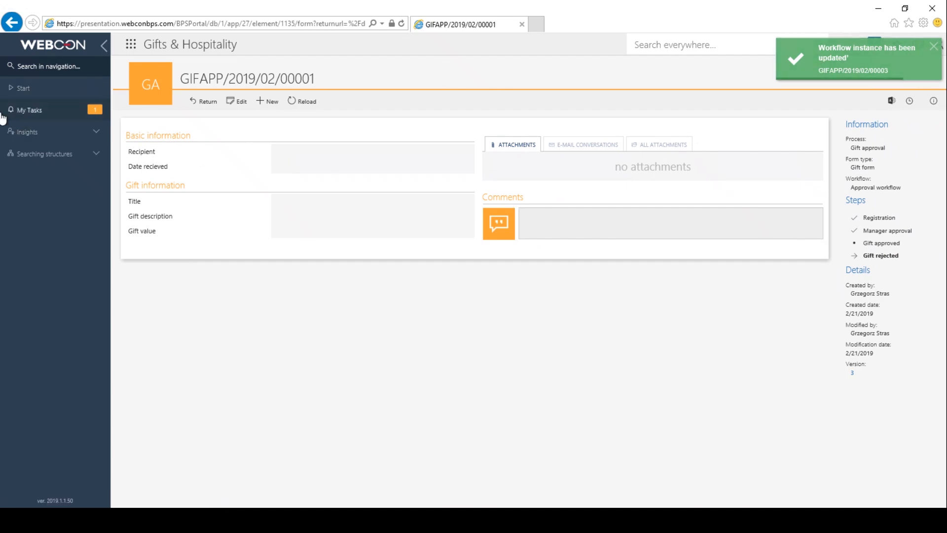
# Step: Open Test gift 2 from the Start page's recent activities and approve it
pyautogui.click(24, 88)
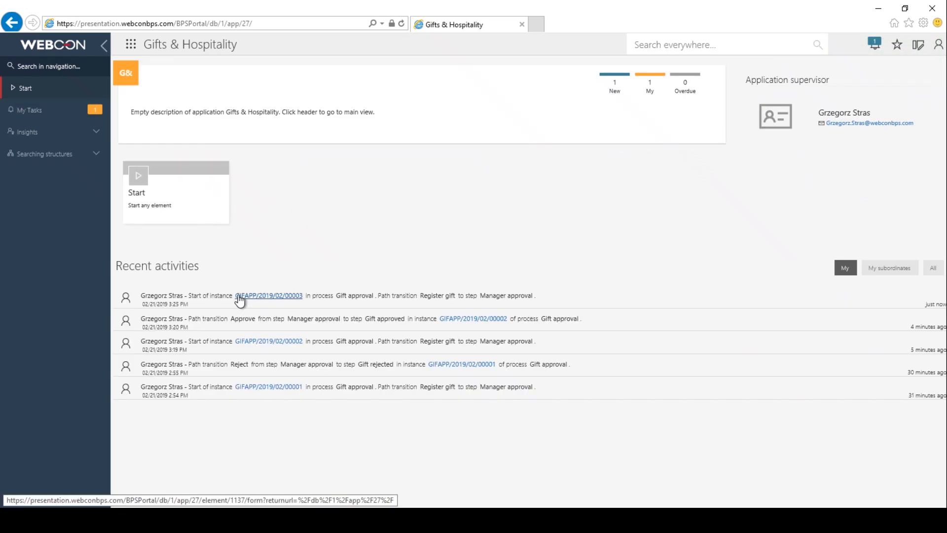
pyautogui.click(297, 296)
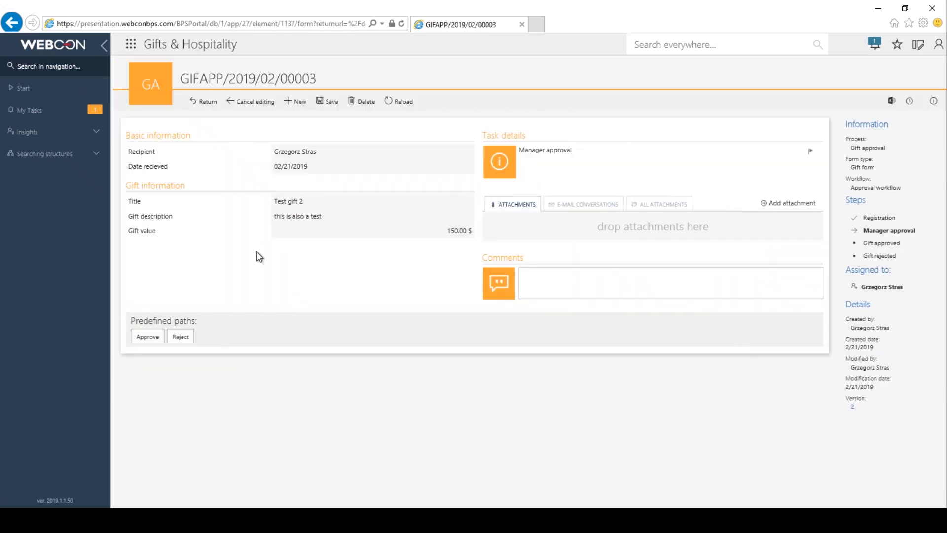
pyautogui.click(416, 222)
pyautogui.moveTo(320, 79)
pyautogui.mouseDown()
pyautogui.moveTo(280, 78)
pyautogui.moveTo(320, 79)
pyautogui.mouseUp()
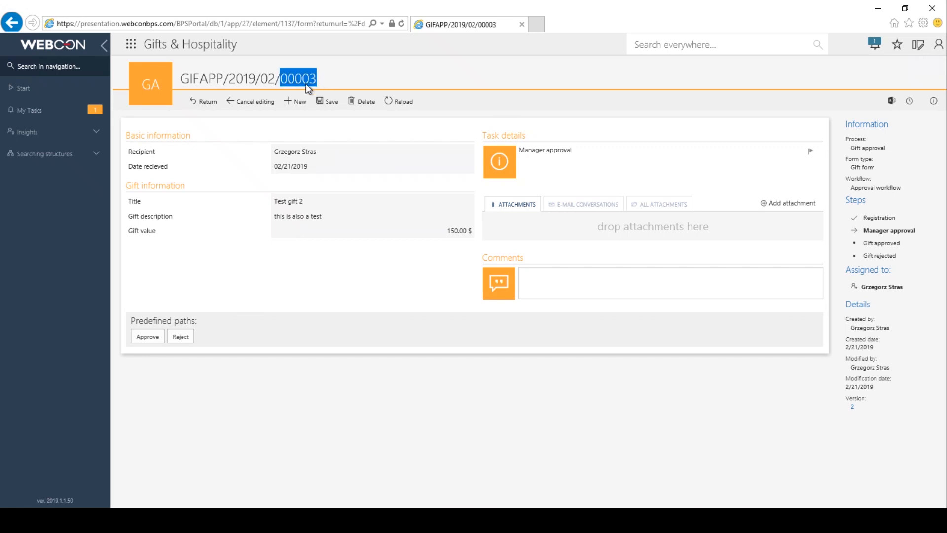
pyautogui.doubleClick(299, 202)
pyautogui.click(322, 197)
pyautogui.doubleClick(321, 199)
pyautogui.click(320, 199)
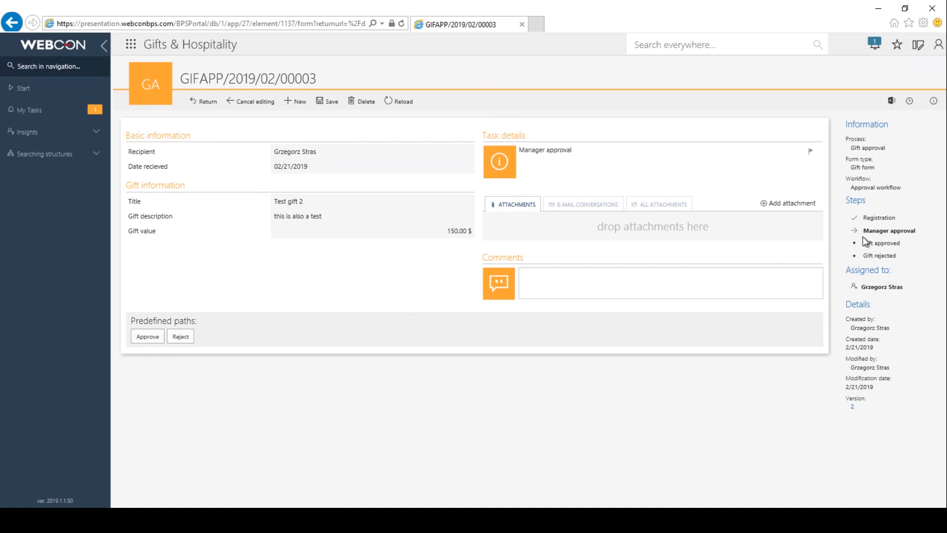
pyautogui.click(143, 338)
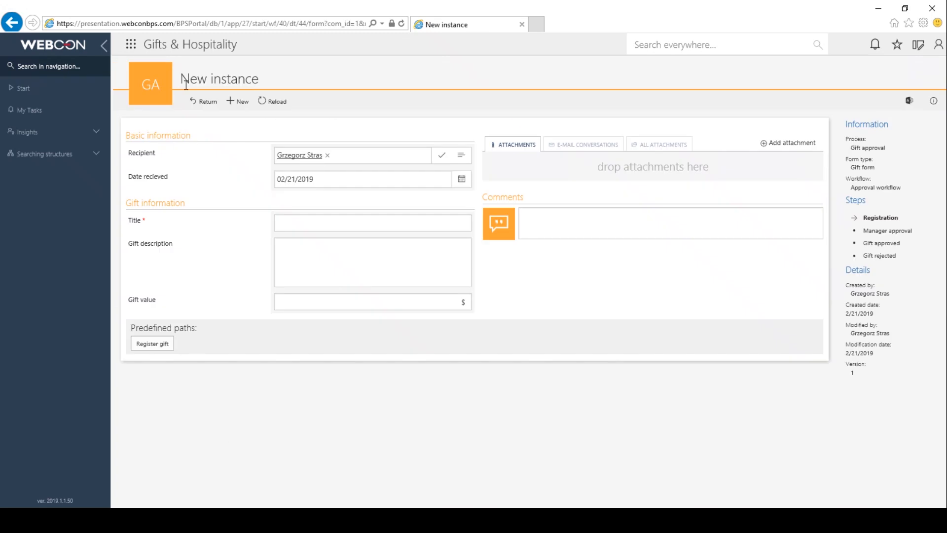
# Step: Fill in Title 'Instant change test', a 'gift number 3' description and Gift value 600
pyautogui.click(317, 224)
pyautogui.write('Instant change gte')
pyautogui.press('BackSpace')
pyautogui.press('BackSpace')
pyautogui.press('BackSpace')
pyautogui.write('test')
pyautogui.click(364, 275)
pyautogui.write('gift numbe')
pyautogui.press('BackSpace')
pyautogui.press('BackSpace')
pyautogui.write('er 3600')
pyautogui.click(443, 409)
# Step: Register the gift and return to the portal's start page
pyautogui.click(162, 343)
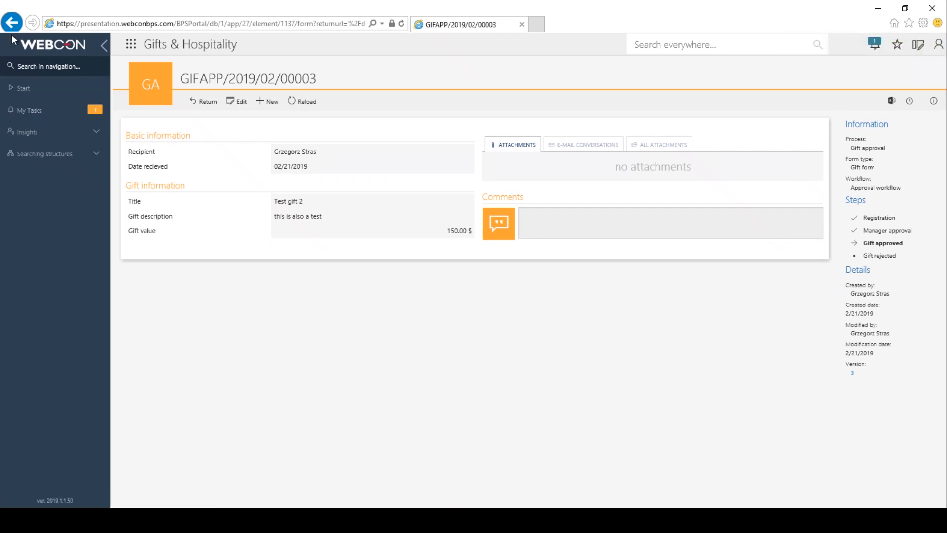
pyautogui.click(31, 53)
pyautogui.click(39, 54)
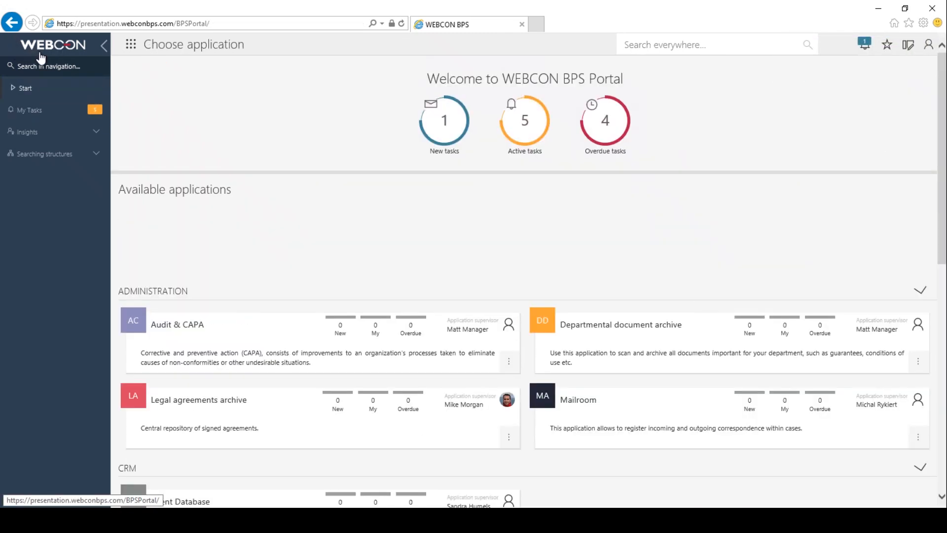
# Step: Open gift GIFAPP/2019/02/00004 from Start's Recent activities and confirm it awaits Manager approval
pyautogui.click(12, 24)
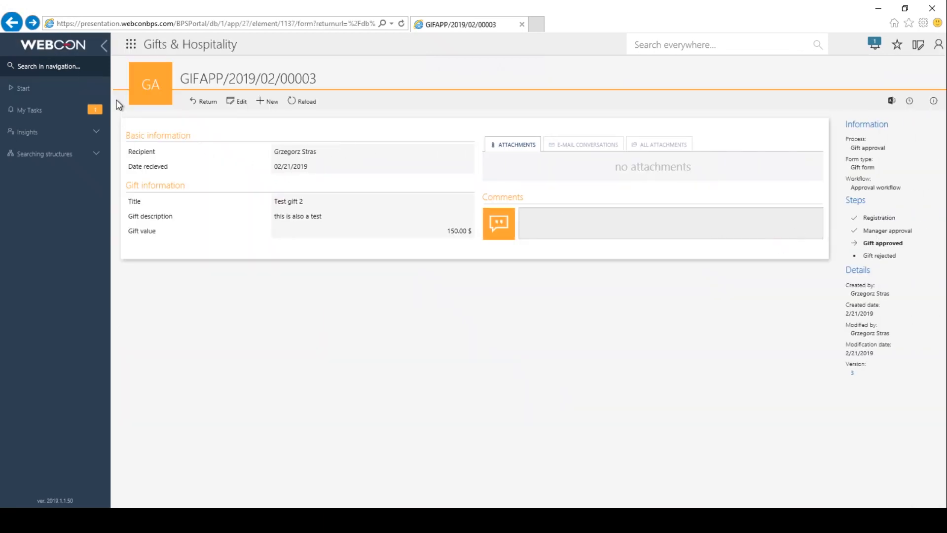
pyautogui.click(30, 93)
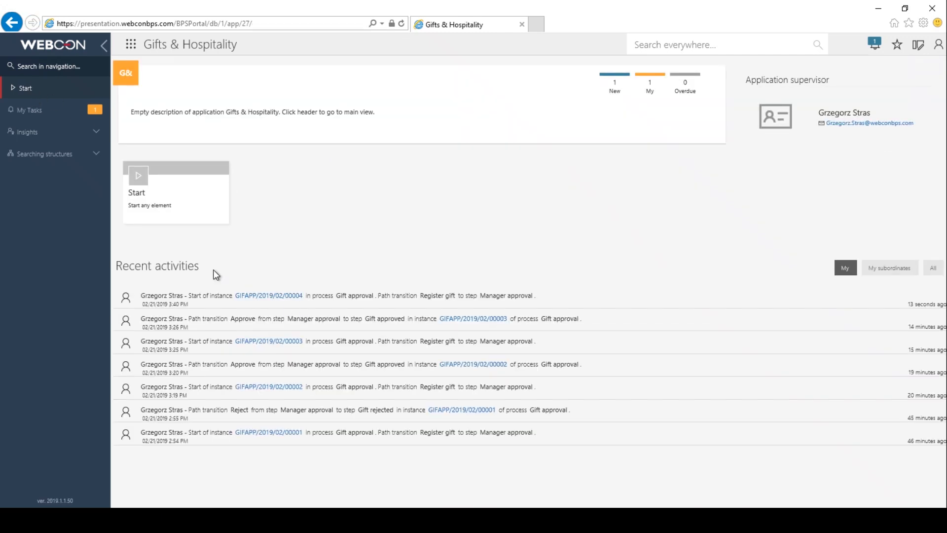
pyautogui.click(288, 296)
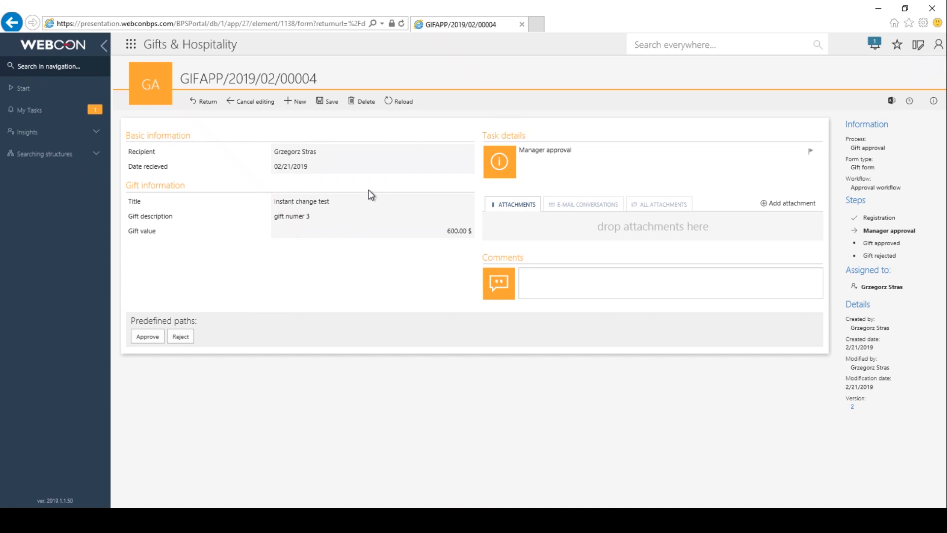
pyautogui.moveTo(183, 83); pyautogui.dragTo(273, 68)
pyautogui.click(332, 79)
pyautogui.moveTo(333, 78); pyautogui.dragTo(214, 84)
pyautogui.click(863, 249)
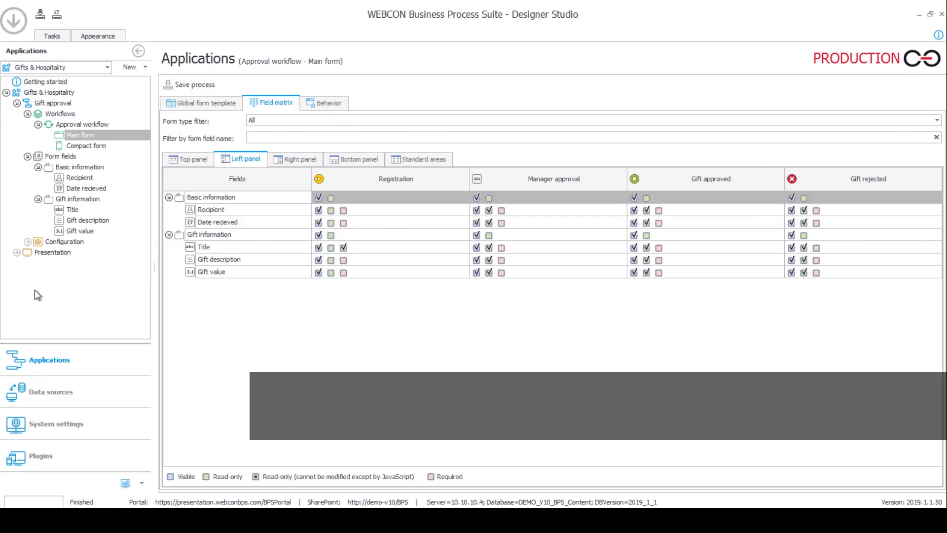
# Step: Open the Approval workflow diagram for editing in Designer Studio
pyautogui.click(75, 125)
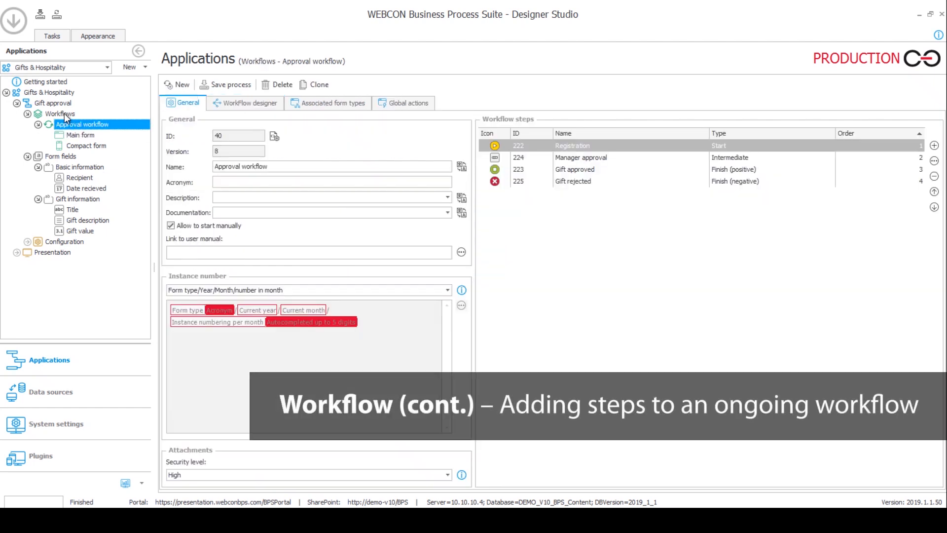
pyautogui.click(64, 113)
pyautogui.click(64, 135)
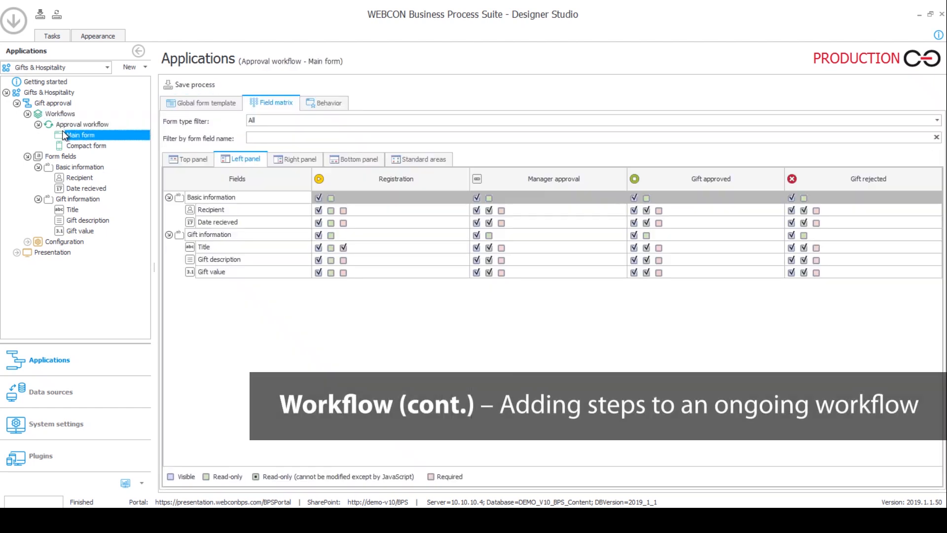
pyautogui.click(98, 125)
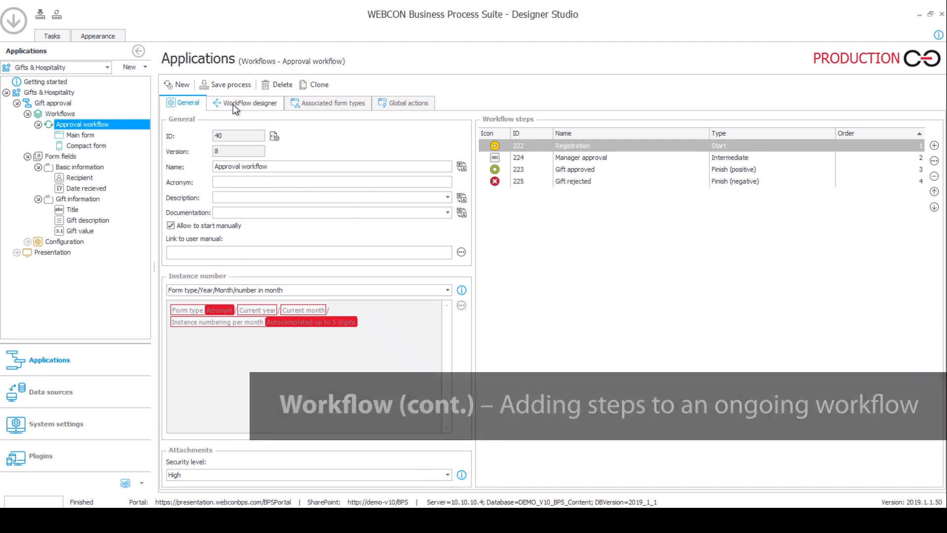
pyautogui.click(233, 104)
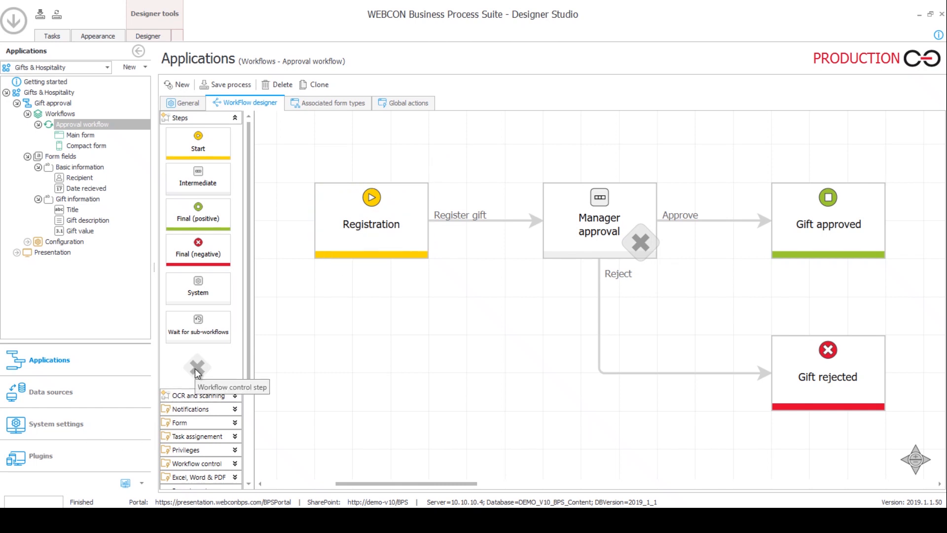
# Step: Add a Flow control step below Manager approval, positioned under Register gift
pyautogui.moveTo(197, 370); pyautogui.dragTo(481, 324)
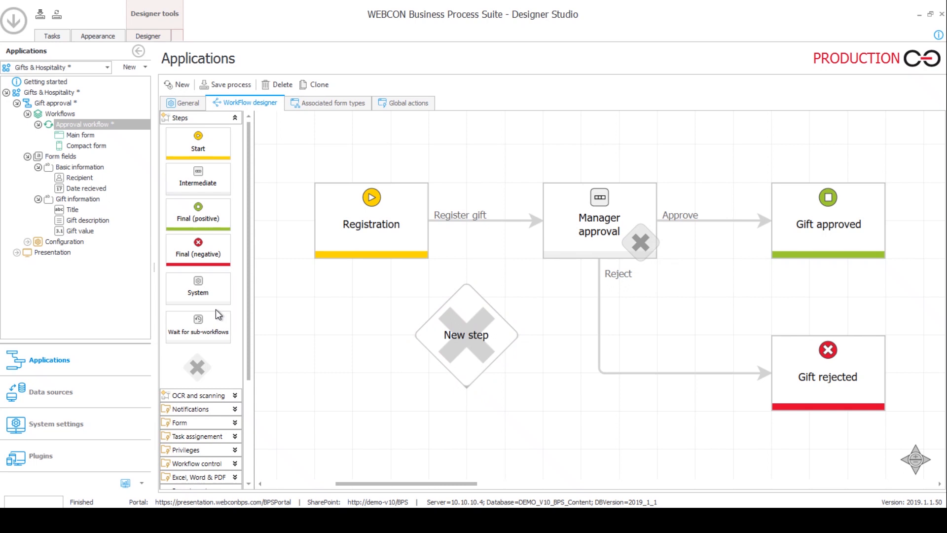
pyautogui.doubleClick(448, 340)
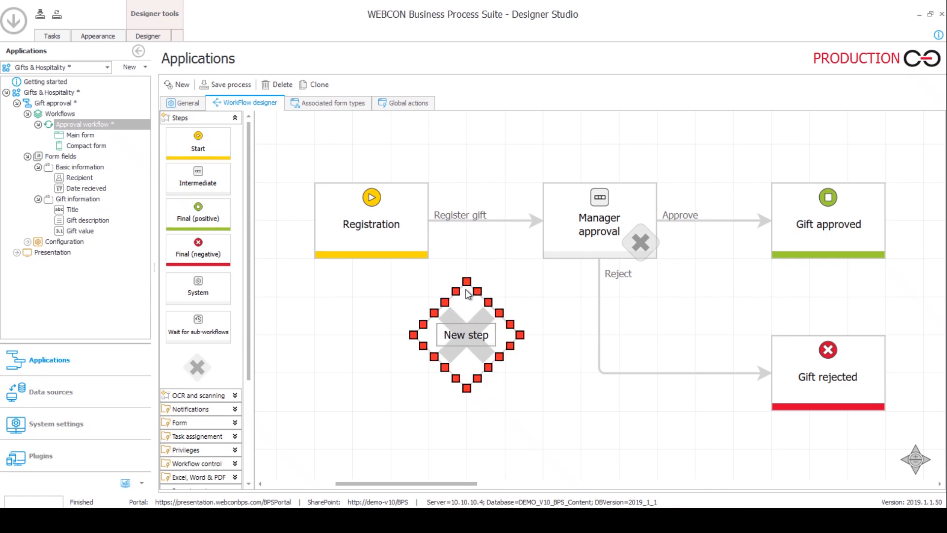
pyautogui.moveTo(467, 312); pyautogui.dragTo(544, 312)
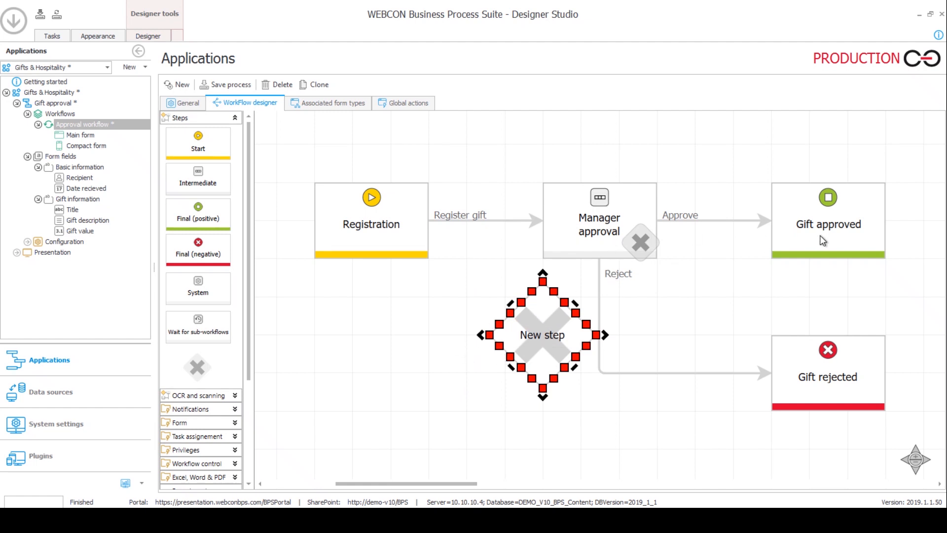
# Step: Move Gift approved right and reroute Manager approval's Approve path into the new diamond
pyautogui.click(686, 318)
pyautogui.scroll(-3, 682, 312)
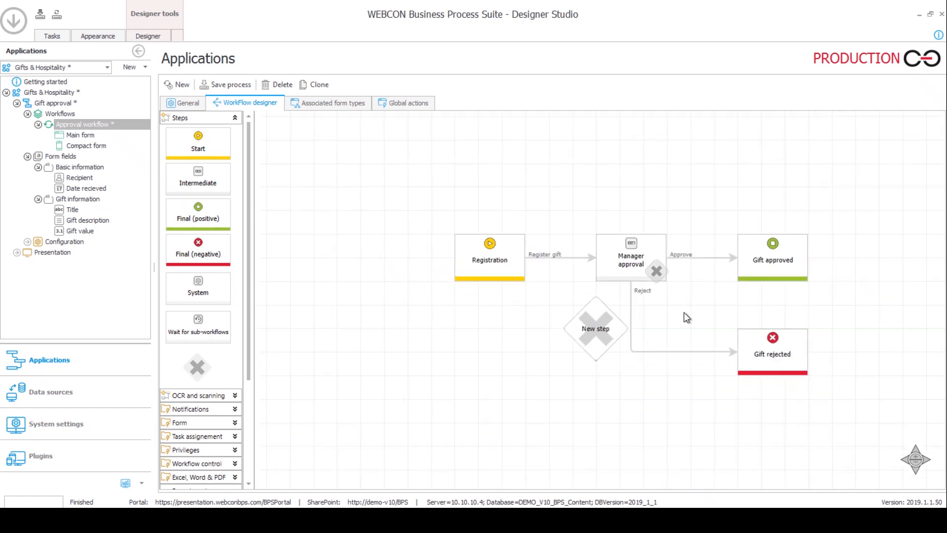
pyautogui.click(742, 280)
pyautogui.moveTo(731, 253); pyautogui.dragTo(809, 253)
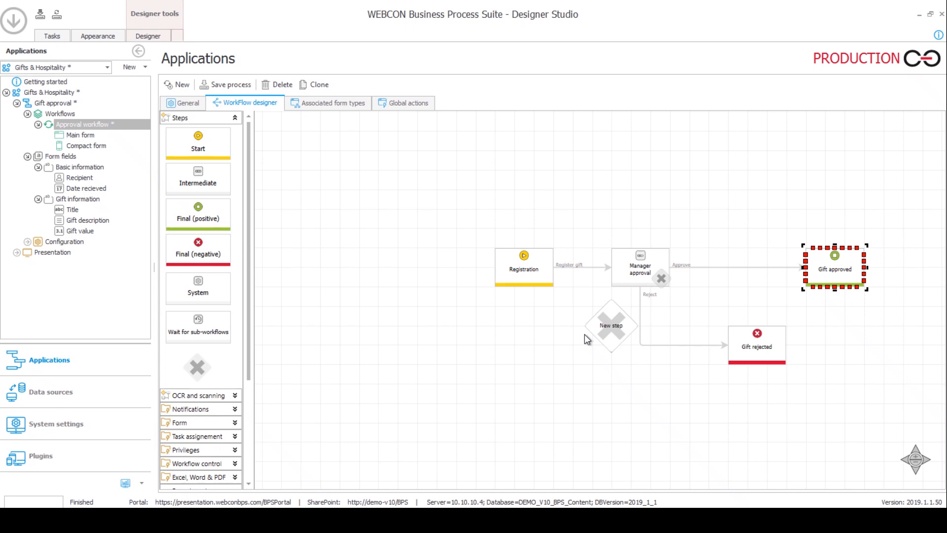
pyautogui.moveTo(658, 303); pyautogui.dragTo(777, 241)
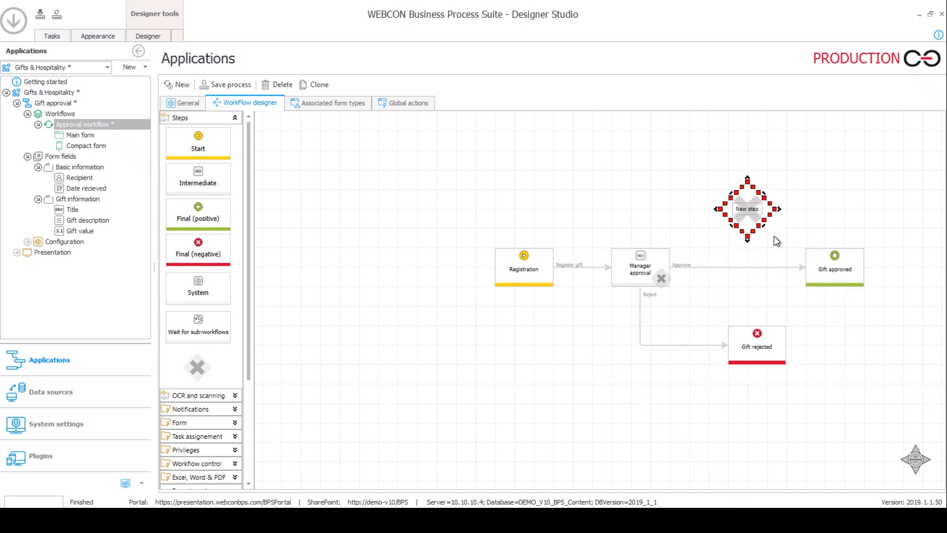
pyautogui.click(775, 267)
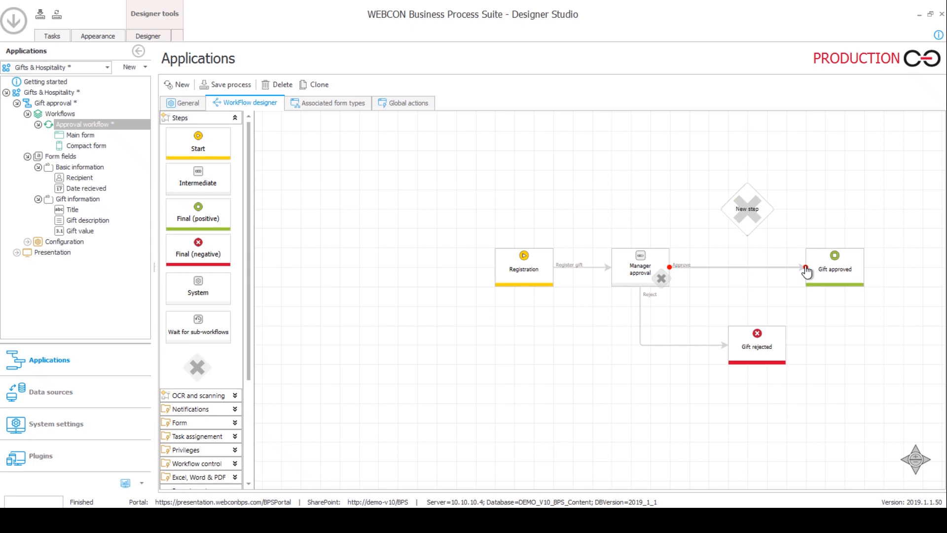
pyautogui.moveTo(806, 269); pyautogui.dragTo(723, 216)
# Step: Rename the diamond 'Value check' and connect it to Gift approved with a '<500' path
pyautogui.doubleClick(741, 213)
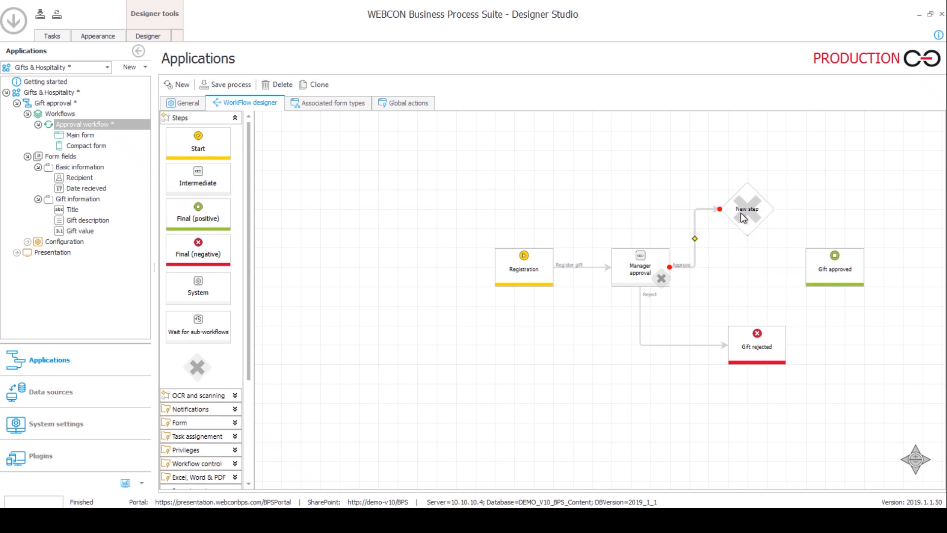
pyautogui.moveTo(759, 210); pyautogui.dragTo(728, 210)
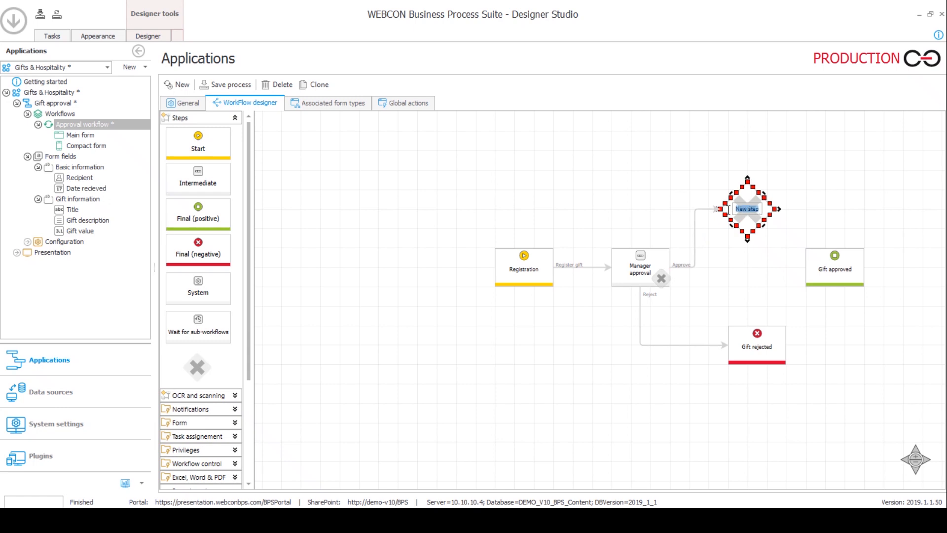
pyautogui.write('Value check')
pyautogui.click(809, 204)
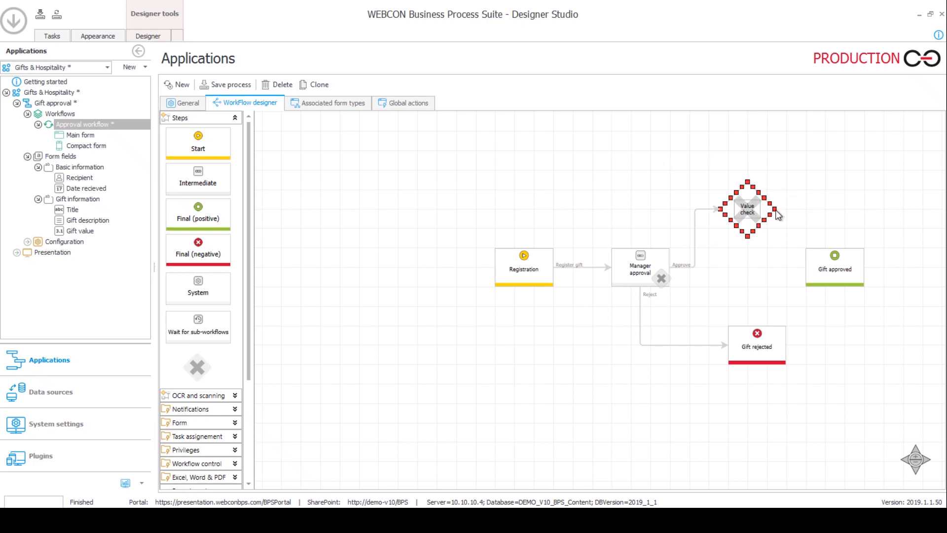
pyautogui.moveTo(776, 216); pyautogui.dragTo(843, 252)
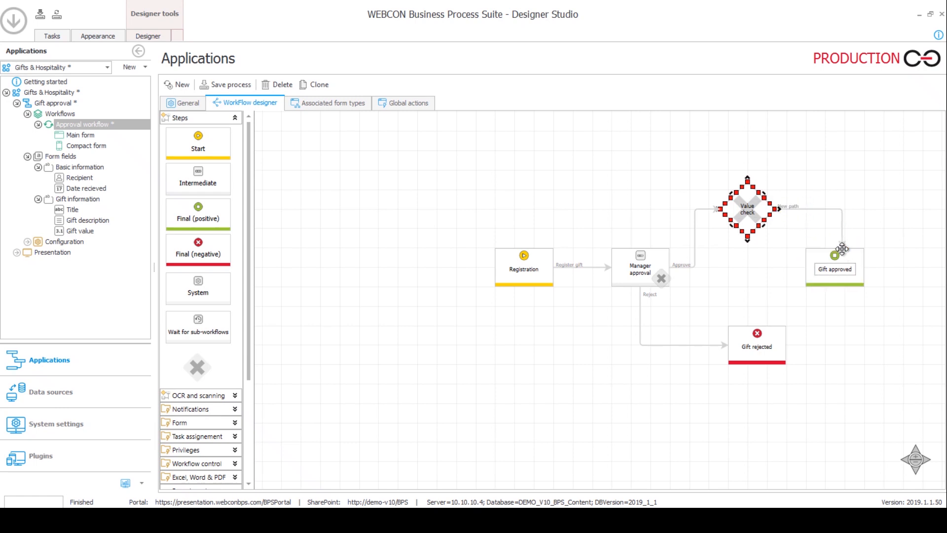
pyautogui.doubleClick(796, 205)
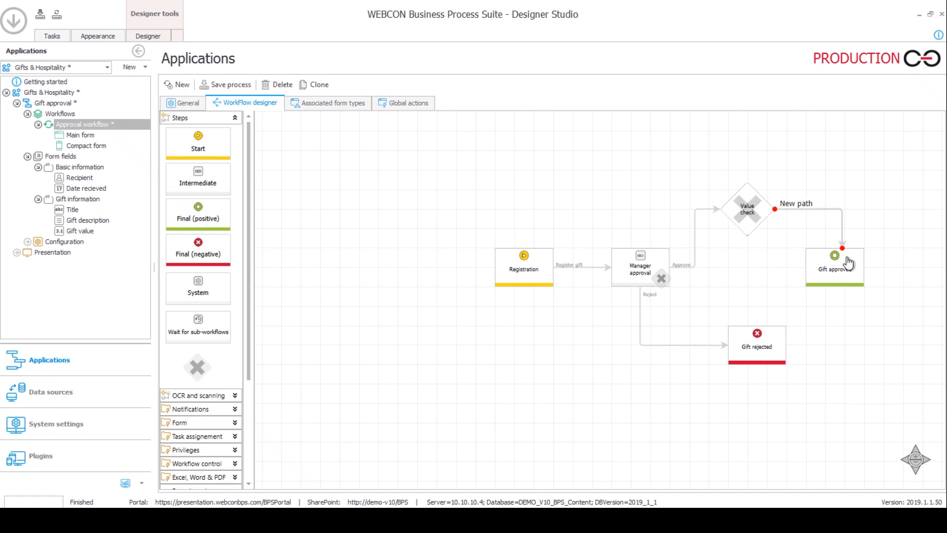
pyautogui.press('BackSpace')
pyautogui.press('BackSpace')
pyautogui.press('BackSpace')
pyautogui.press('BackSpace')
pyautogui.press('BackSpace')
pyautogui.press('BackSpace')
pyautogui.press('BackSpace')
pyautogui.click(760, 283)
# Step: Add an intermediate step named 'Compliance approval' below Gift approved
pyautogui.click(746, 337)
pyautogui.moveTo(746, 337); pyautogui.dragTo(726, 433)
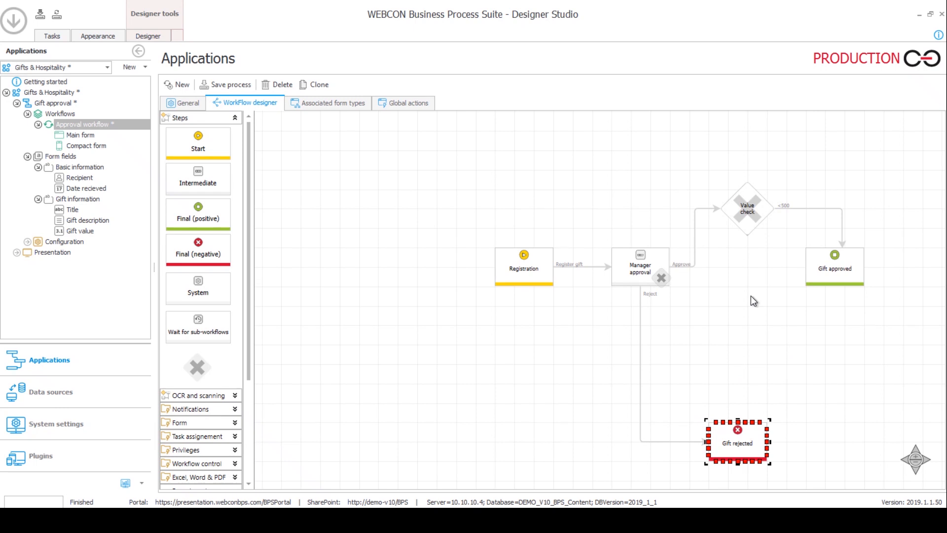
pyautogui.moveTo(190, 188); pyautogui.dragTo(748, 309)
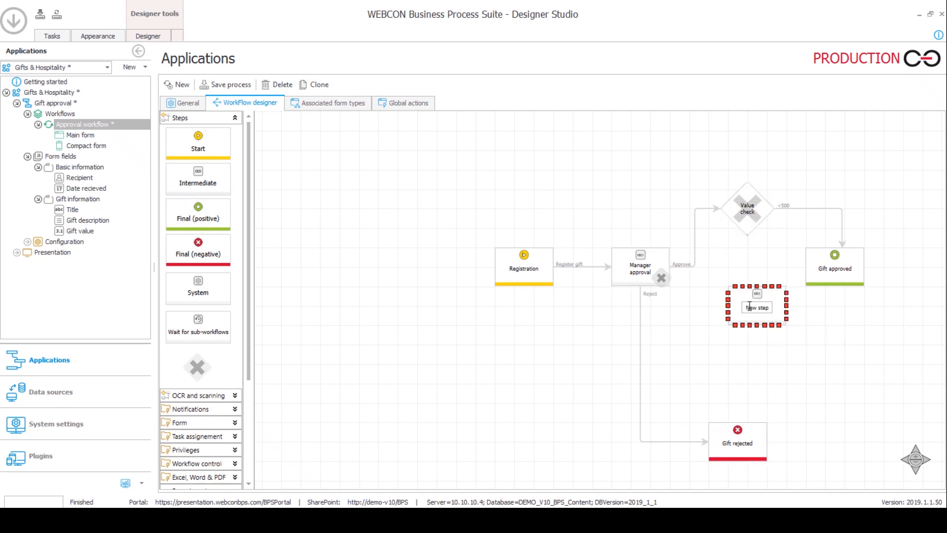
pyautogui.click(736, 316)
pyautogui.write('d')
pyautogui.write('ompliance approv')
pyautogui.write('al')
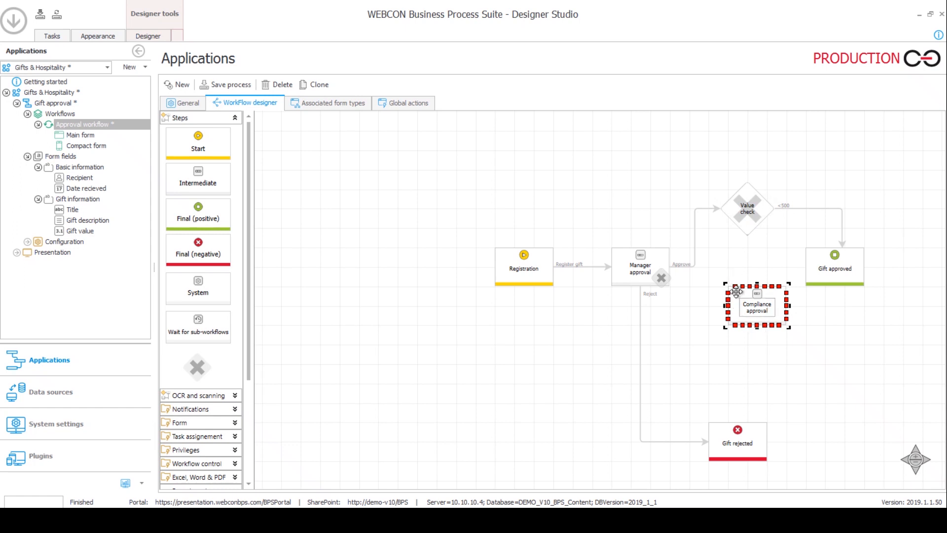
pyautogui.moveTo(736, 292); pyautogui.dragTo(716, 292)
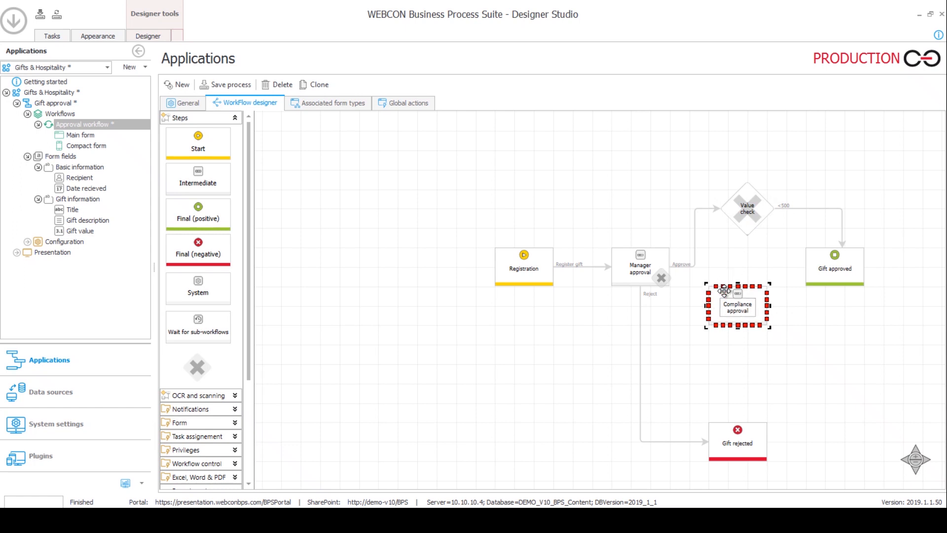
# Step: Connect Value check to Compliance approval and place Gift rejected beneath it
pyautogui.click(744, 224)
pyautogui.moveTo(747, 237); pyautogui.dragTo(749, 295)
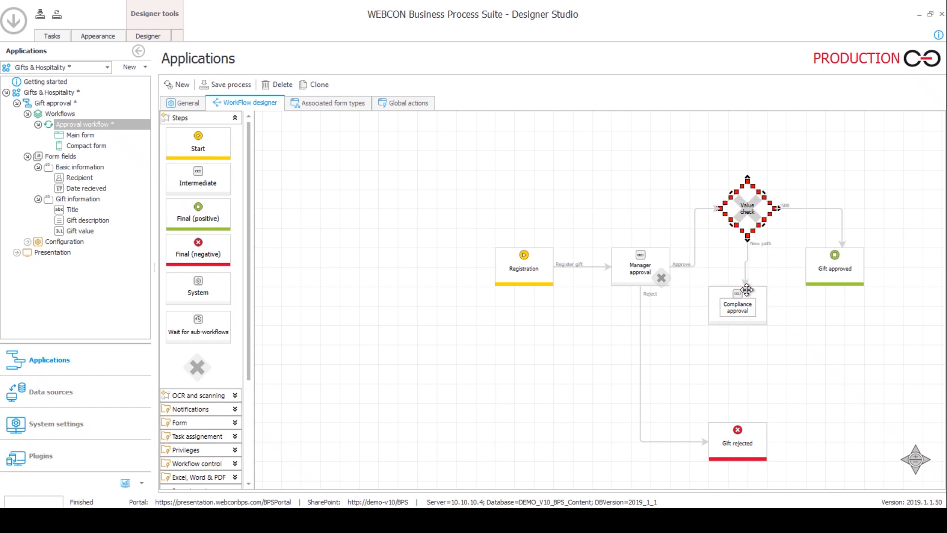
pyautogui.click(750, 315)
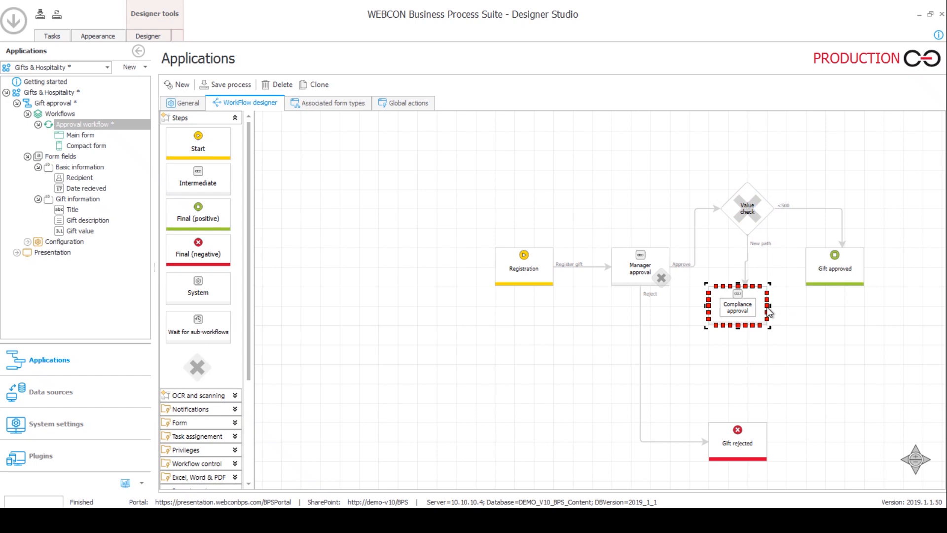
pyautogui.click(744, 433)
pyautogui.moveTo(750, 411); pyautogui.dragTo(755, 359)
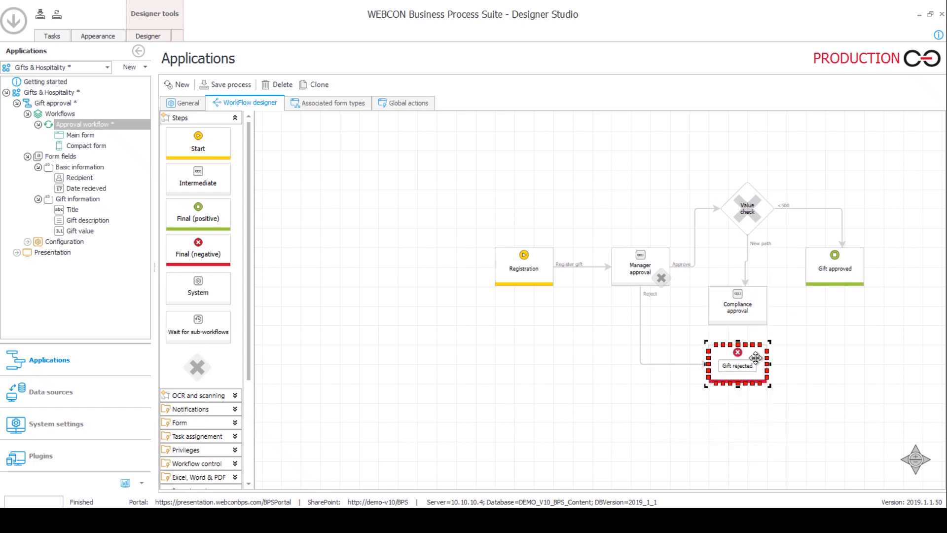
pyautogui.click(852, 349)
pyautogui.scroll(1, 853, 349)
pyautogui.scroll(1, 852, 349)
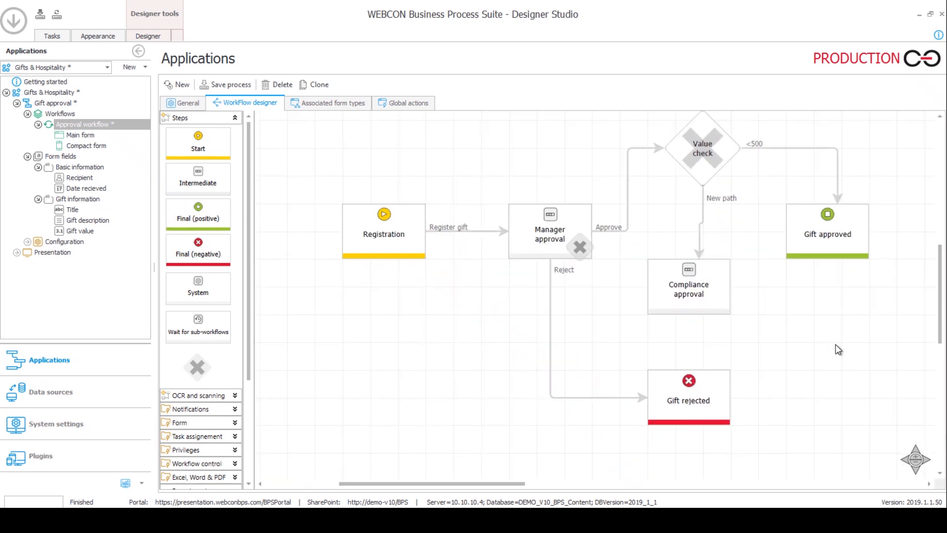
pyautogui.scroll(1, 836, 345)
# Step: Connect Compliance approval to Gift rejected with a path labelled 'Reject'
pyautogui.click(691, 278)
pyautogui.click(585, 233)
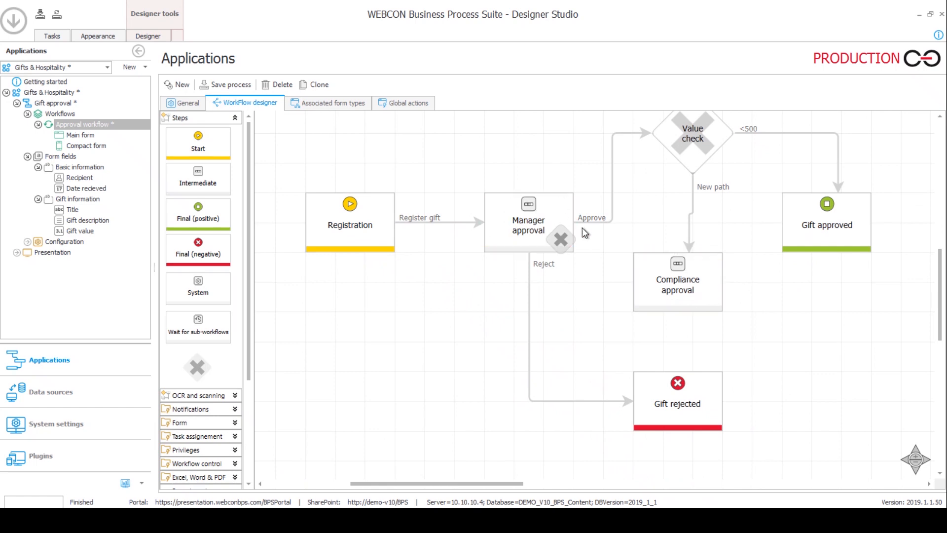
pyautogui.click(678, 309)
pyautogui.moveTo(680, 380); pyautogui.dragTo(679, 381)
pyautogui.doubleClick(695, 321)
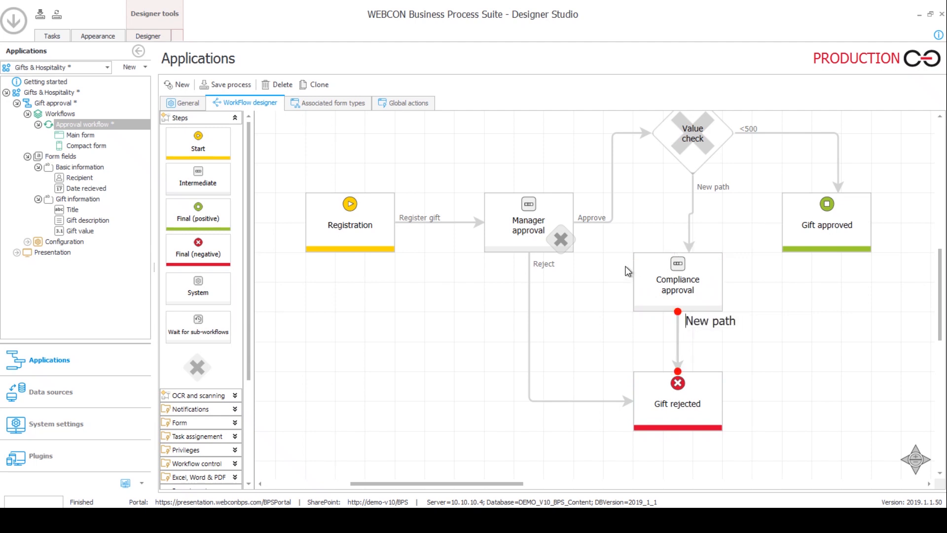
pyautogui.hotkey('ctrl', 'a')
pyautogui.write('Reject')
pyautogui.click(743, 296)
# Step: Connect Compliance approval to Gift approved with a new path
pyautogui.moveTo(721, 280)
pyautogui.mouseDown()
pyautogui.moveTo(844, 252)
pyautogui.moveTo(837, 250)
pyautogui.mouseUp()
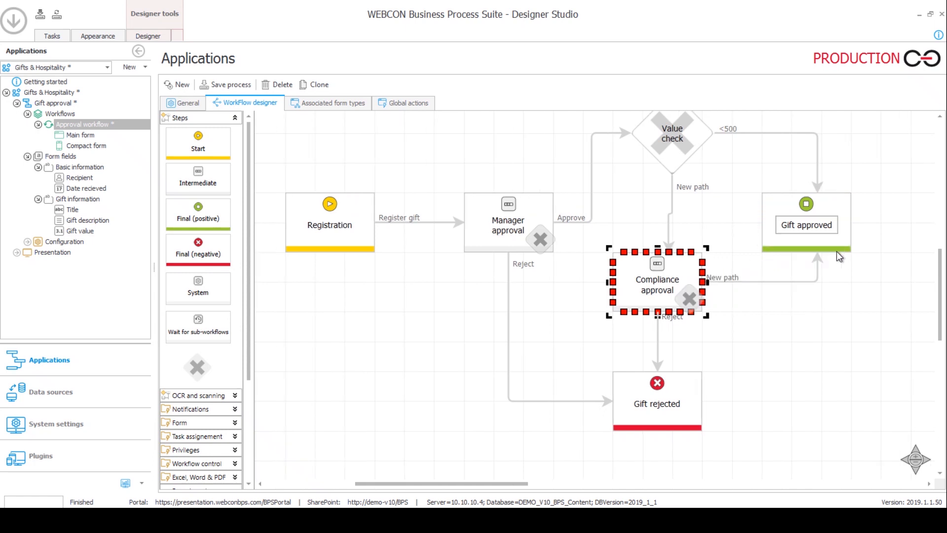
pyautogui.click(729, 280)
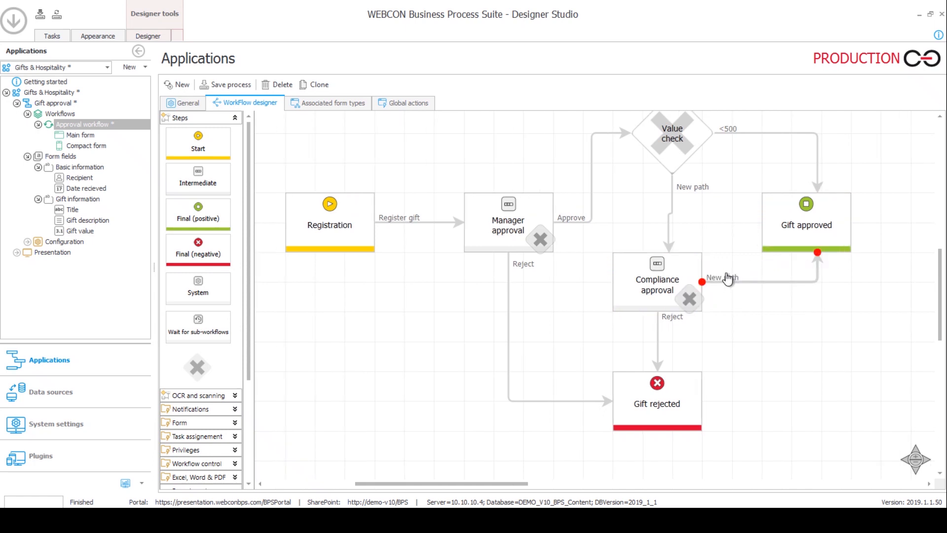
pyautogui.click(724, 263)
pyautogui.doubleClick(713, 280)
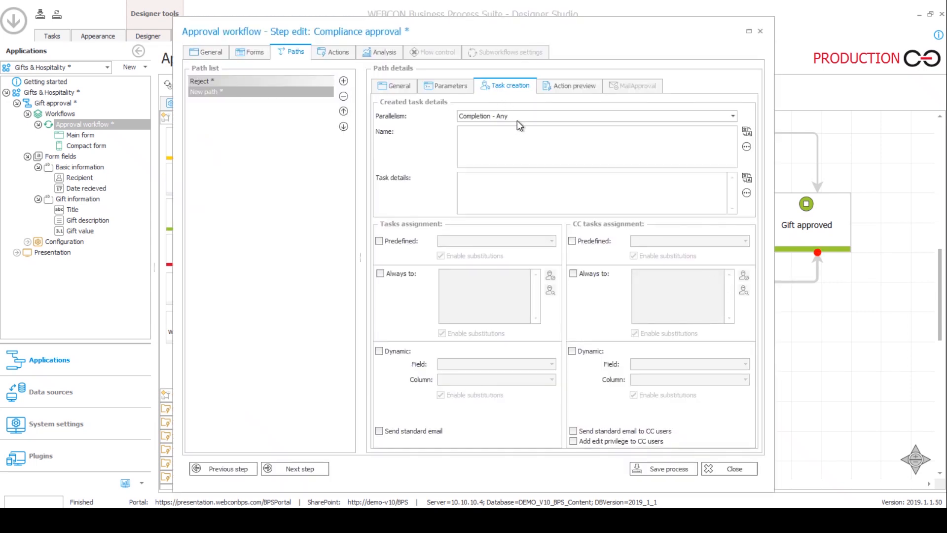
# Step: Rename Compliance approval's New path to 'Approve', save the process and close the step editor
pyautogui.click(519, 123)
pyautogui.click(379, 88)
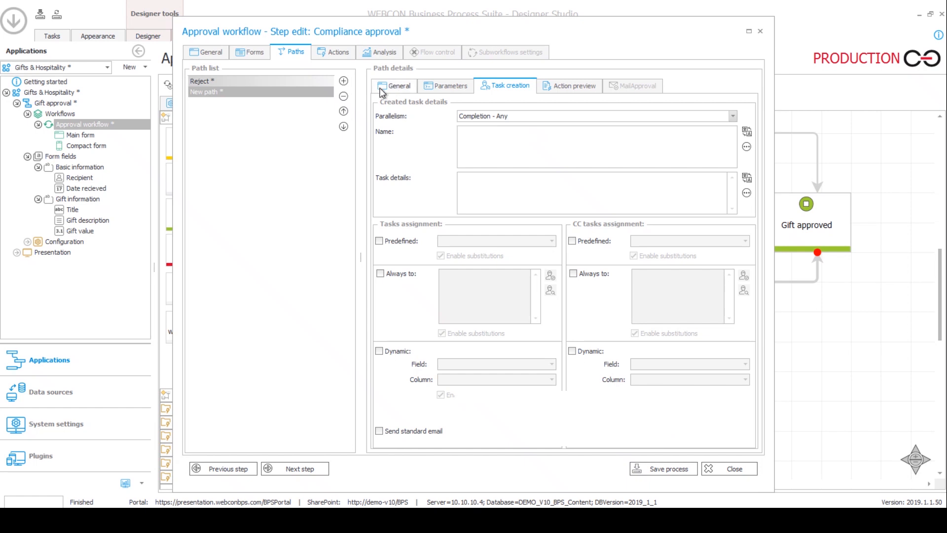
pyautogui.moveTo(544, 131); pyautogui.dragTo(441, 130)
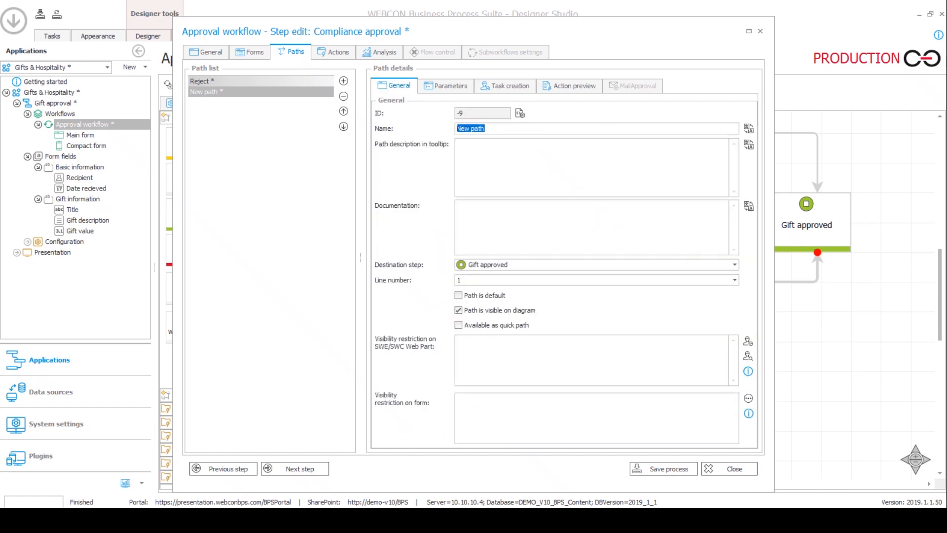
pyautogui.write('Approve')
pyautogui.click(651, 468)
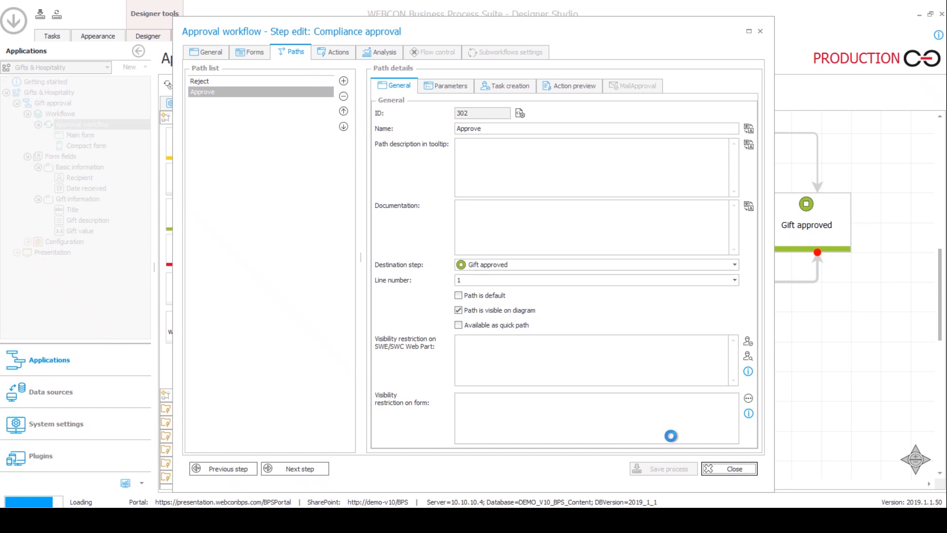
pyautogui.click(729, 468)
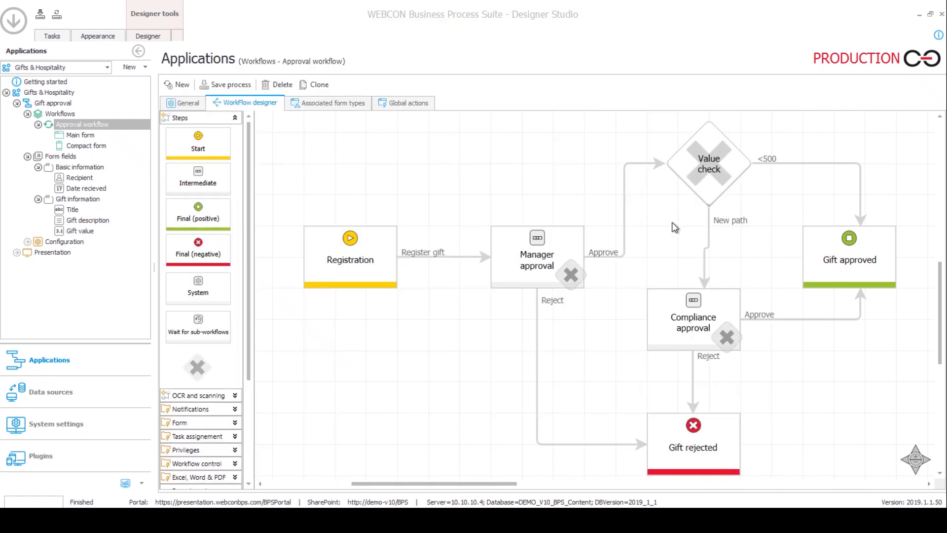
# Step: Rename Value check's New path to Compliance approval as '>500', save and close the editor
pyautogui.scroll(-1, 697, 256)
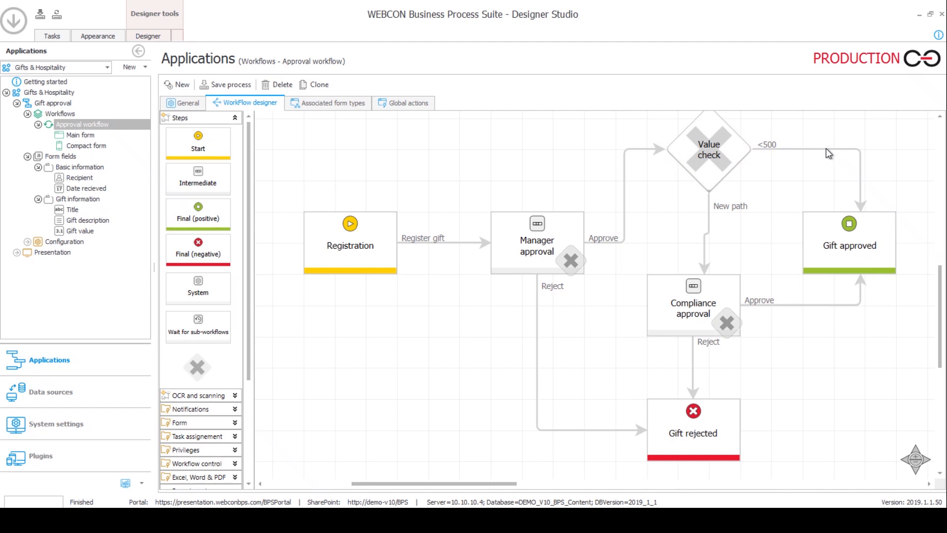
pyautogui.doubleClick(730, 208)
pyautogui.click(208, 52)
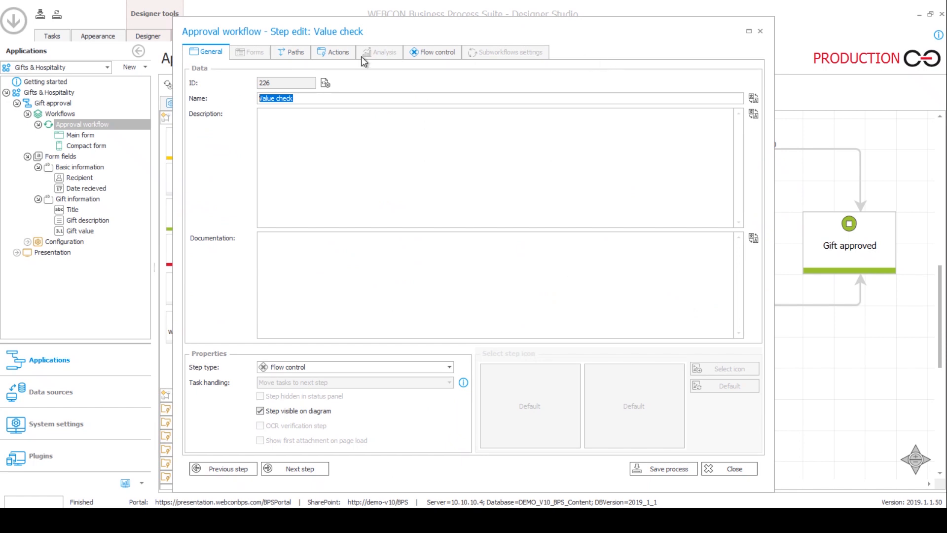
pyautogui.click(290, 53)
pyautogui.click(219, 92)
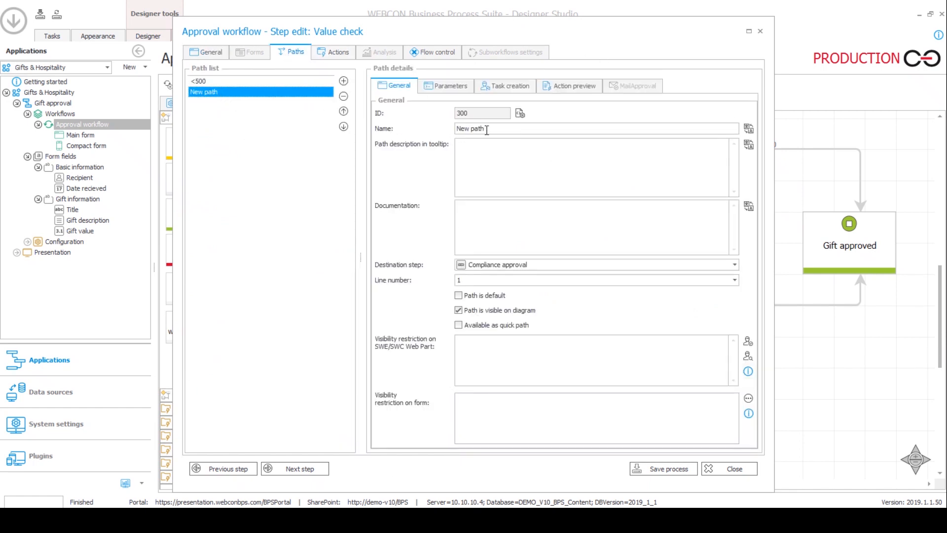
pyautogui.write('>500')
pyautogui.click(663, 469)
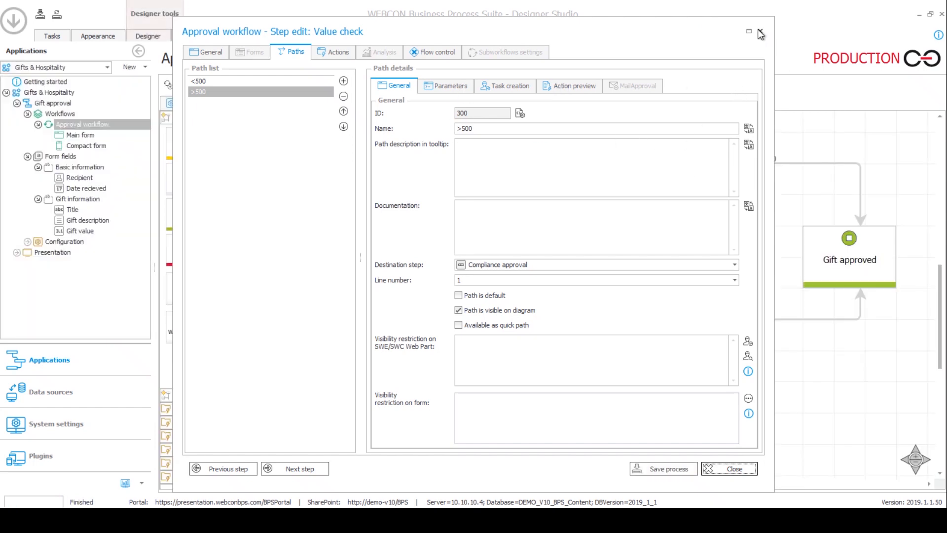
pyautogui.click(728, 468)
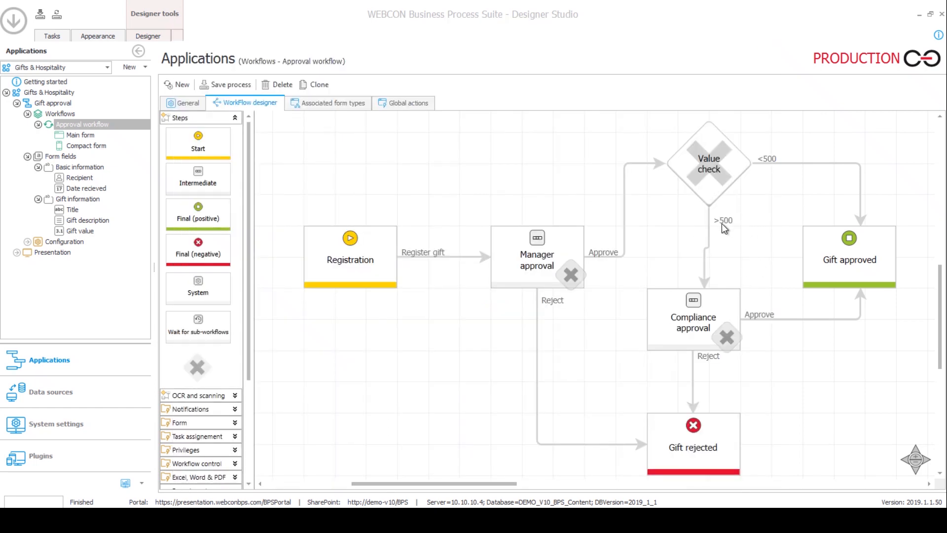
pyautogui.scroll(-1, 725, 220)
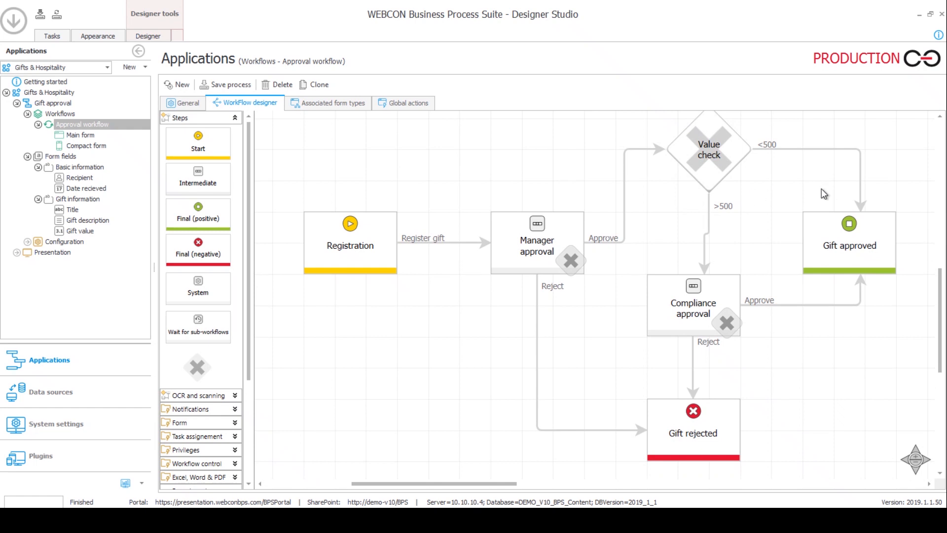
# Step: Select the >500 path from Value check that leads to Compliance approval
pyautogui.scroll(3, 804, 189)
pyautogui.scroll(-2, 720, 298)
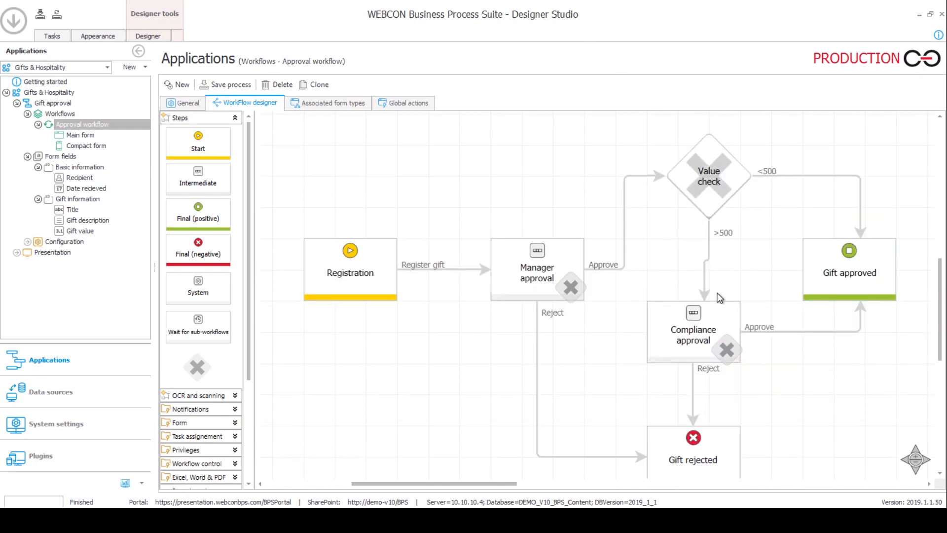
pyautogui.click(549, 259)
pyautogui.click(772, 196)
pyautogui.click(699, 444)
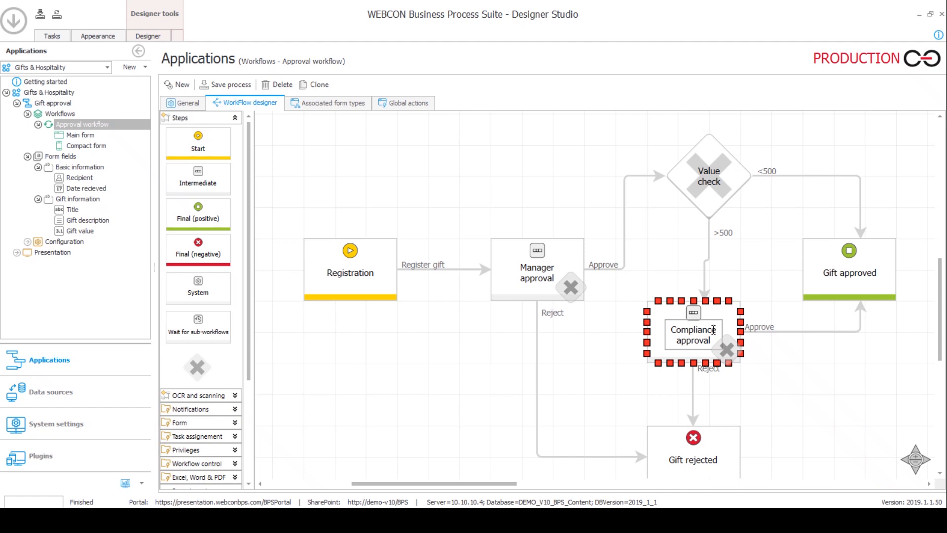
pyautogui.click(716, 258)
pyautogui.click(714, 241)
# Step: Make the >500 path always assign its task to one user by login, then save the process
pyautogui.doubleClick(714, 240)
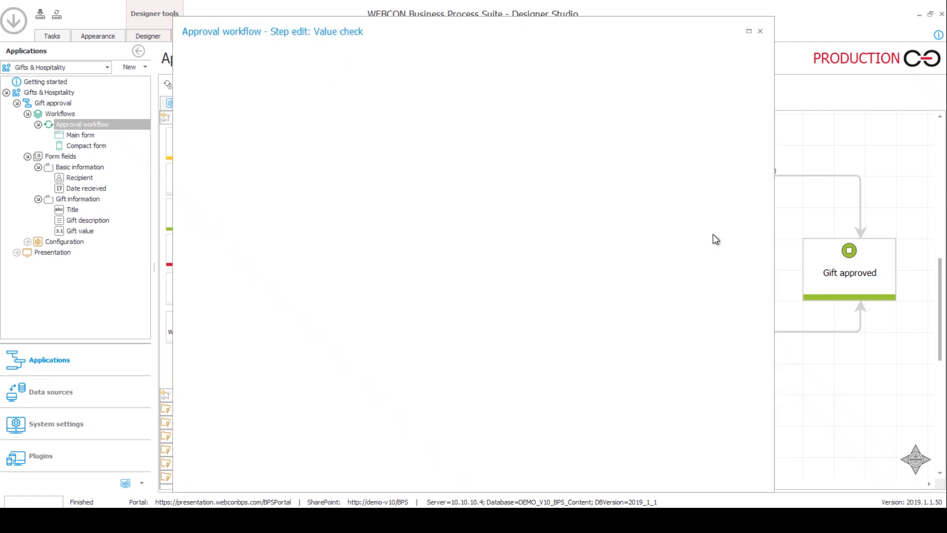
pyautogui.click(504, 87)
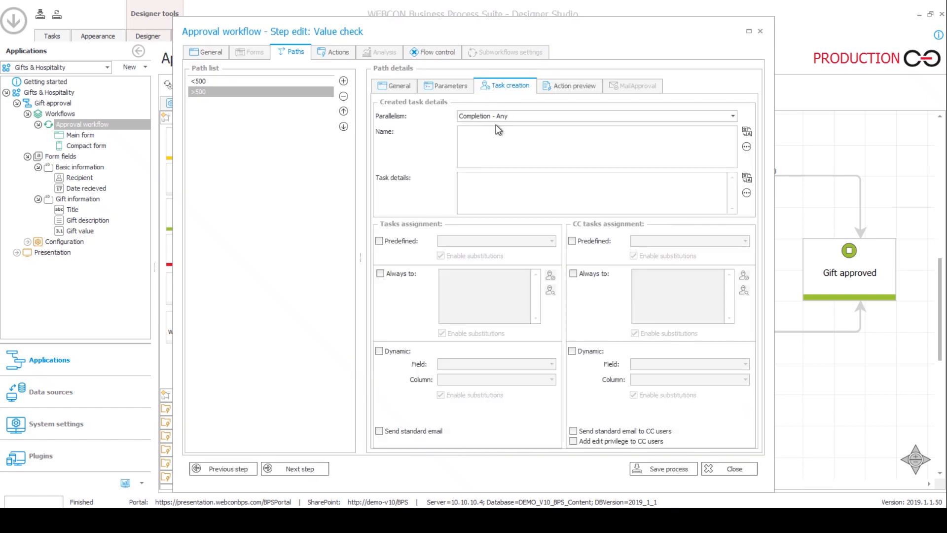
pyautogui.click(392, 271)
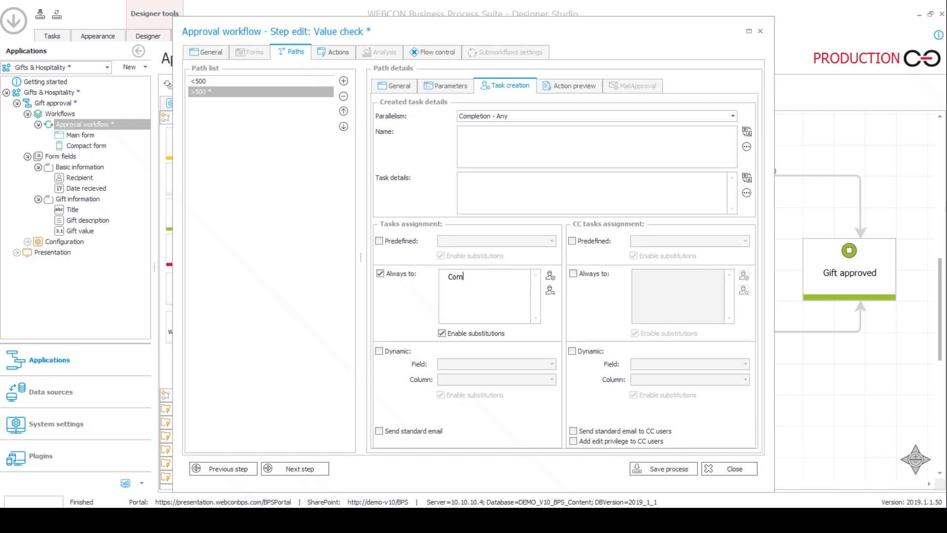
pyautogui.write('Compliance')
pyautogui.tripleClick(482, 276)
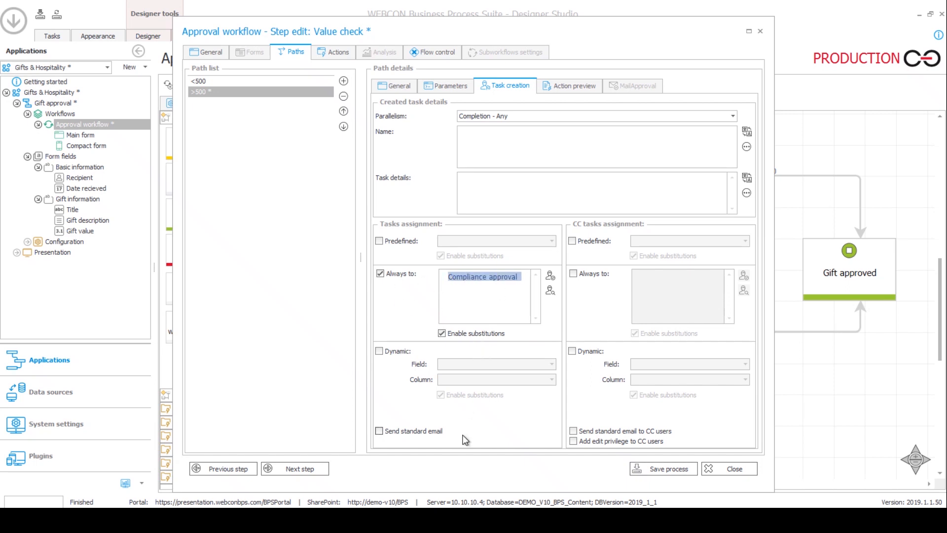
pyautogui.press('Delete')
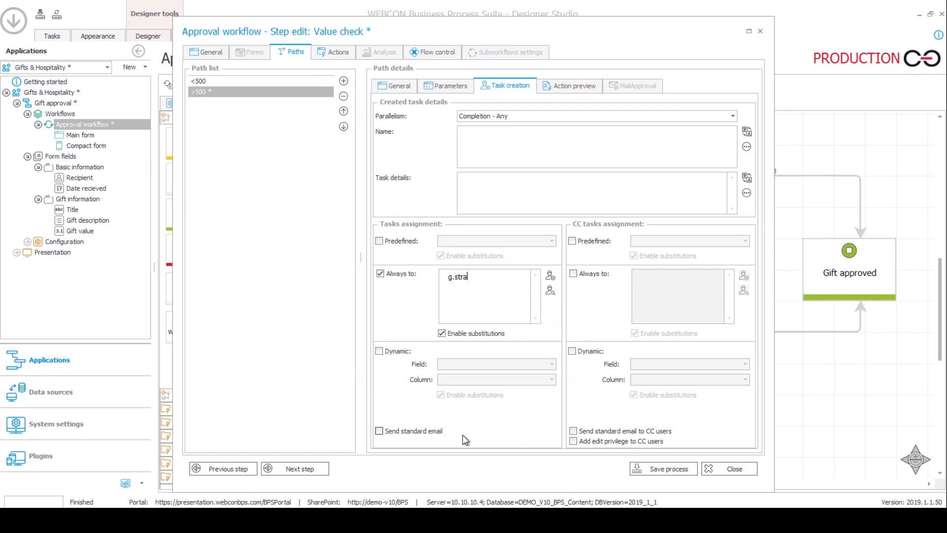
pyautogui.write('g.stras')
pyautogui.hotkey('ctrl', 'k')
pyautogui.click(656, 467)
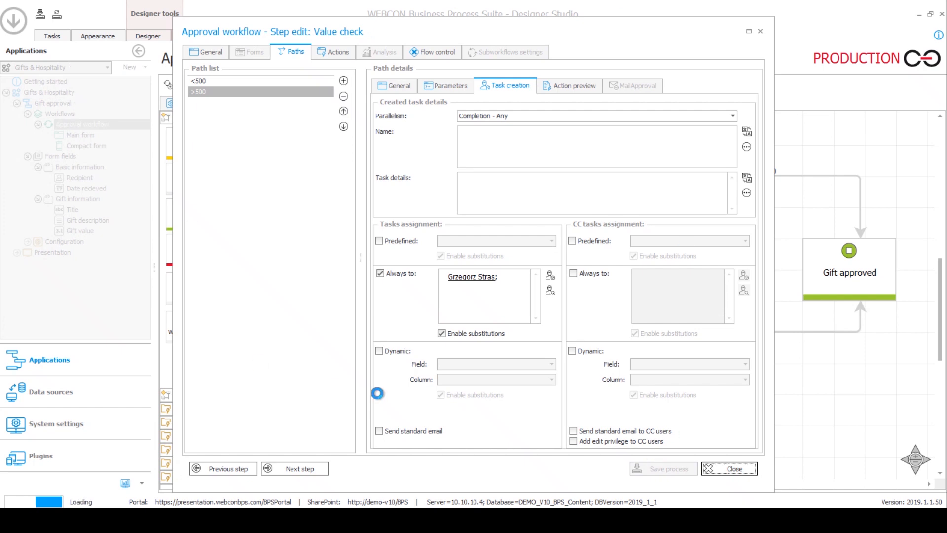
pyautogui.click(719, 468)
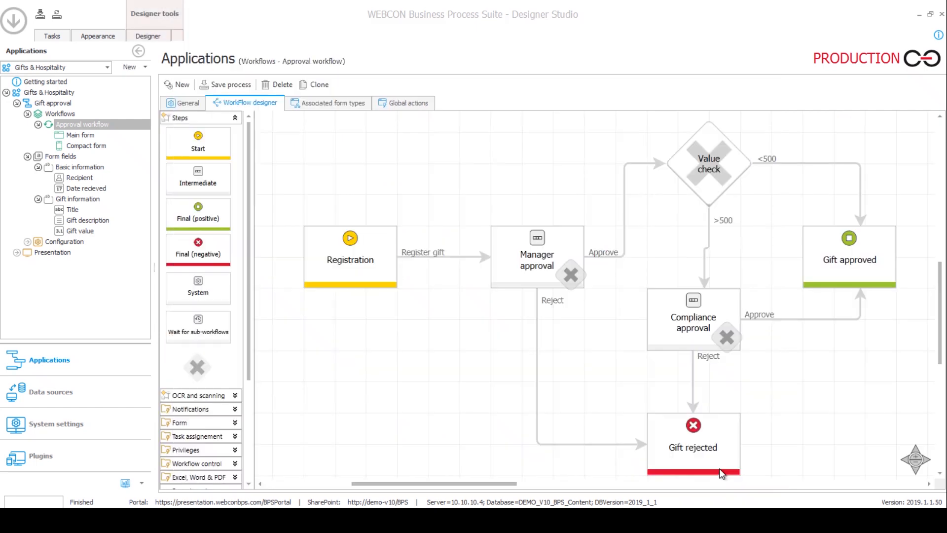
# Step: Add a new path selection business rule to the Value check decision and open its full editor
pyautogui.click(539, 262)
pyautogui.click(699, 312)
pyautogui.click(710, 155)
pyautogui.scroll(1, 711, 159)
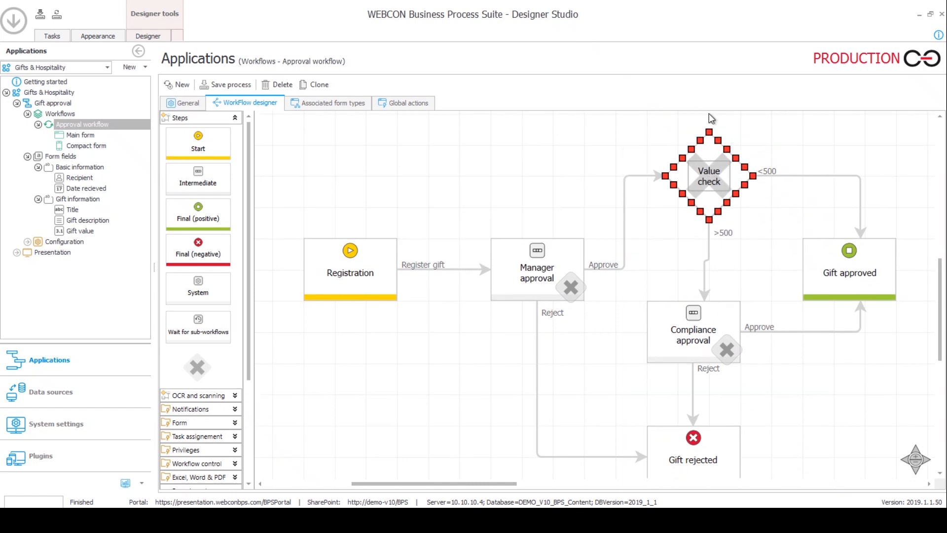
pyautogui.click(697, 192)
pyautogui.click(541, 263)
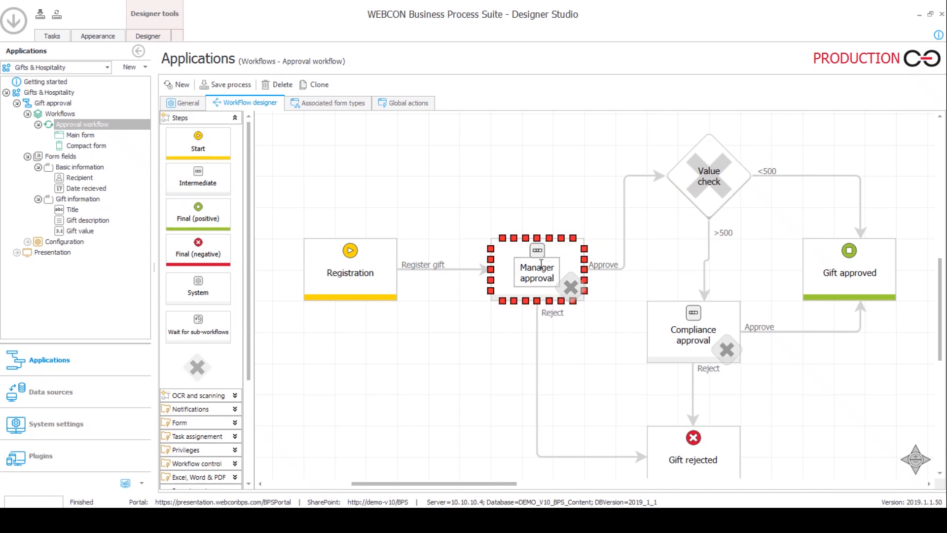
pyautogui.click(709, 183)
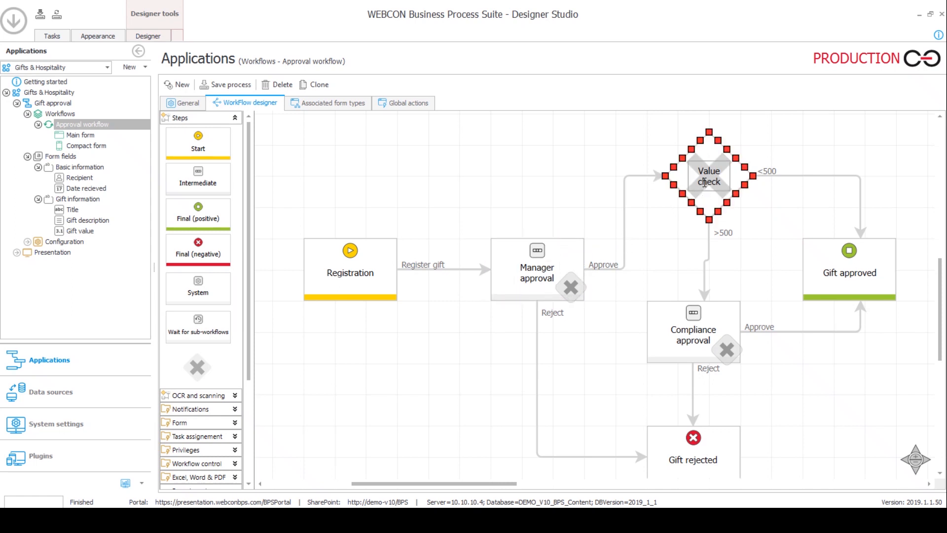
pyautogui.doubleClick(706, 161)
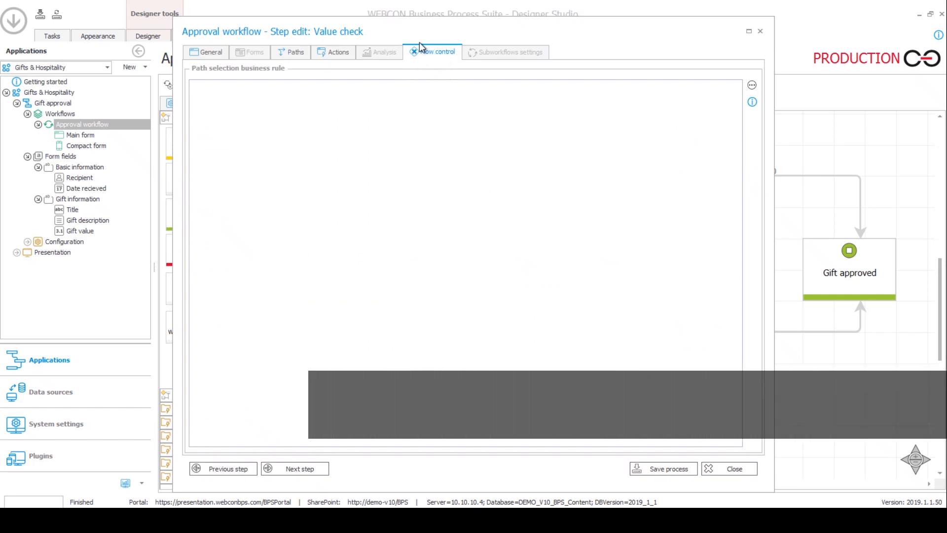
pyautogui.click(390, 120)
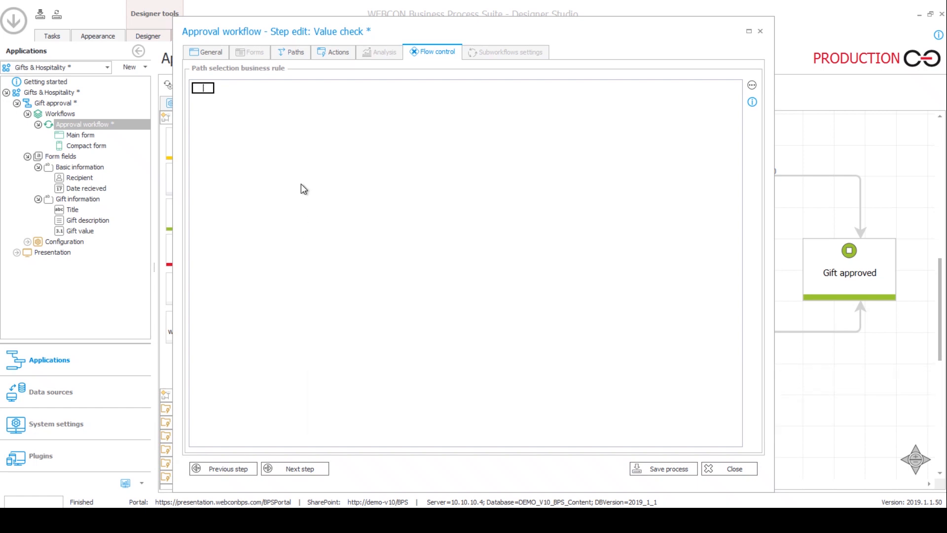
pyautogui.click(752, 85)
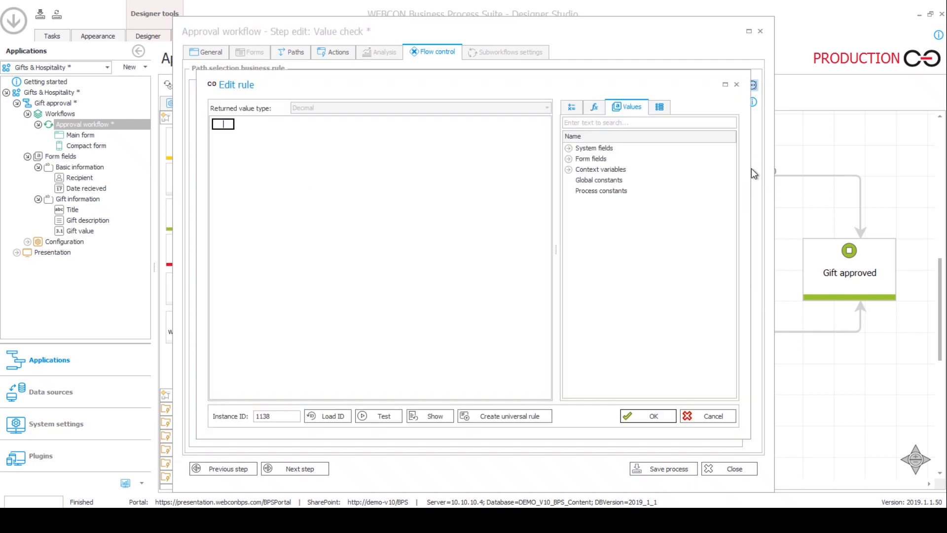
# Step: Place an IF THEN block in the rule with a less-than comparison as its condition
pyautogui.click(573, 107)
pyautogui.click(624, 107)
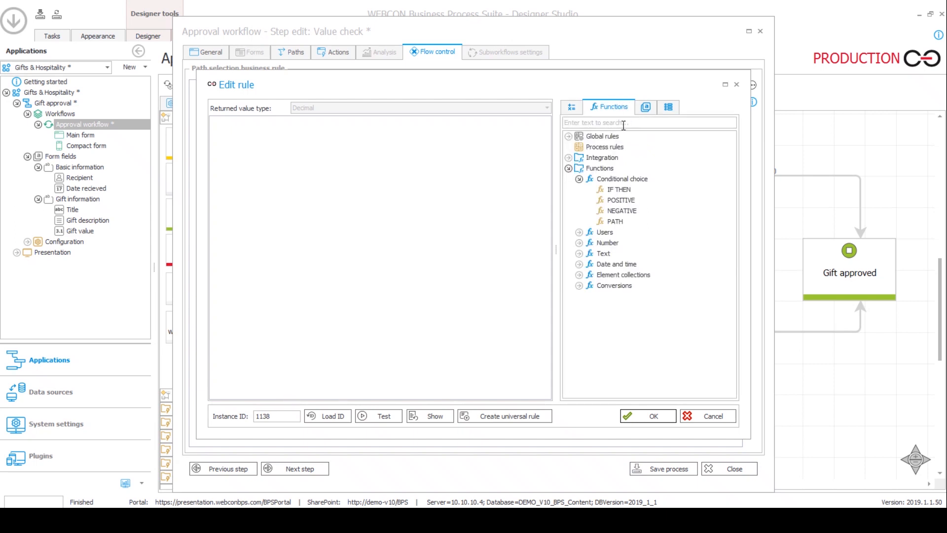
pyautogui.moveTo(617, 191); pyautogui.dragTo(218, 131)
pyautogui.click(244, 131)
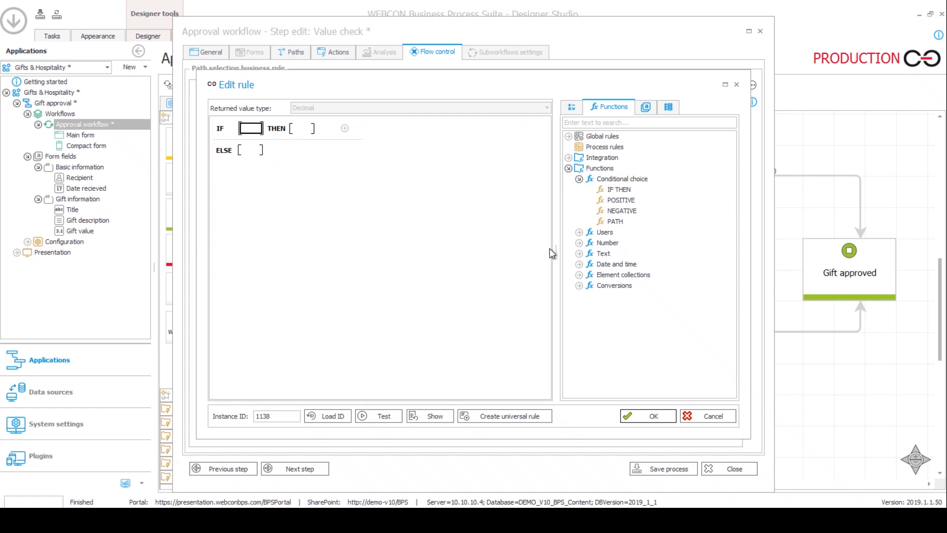
pyautogui.write('<')
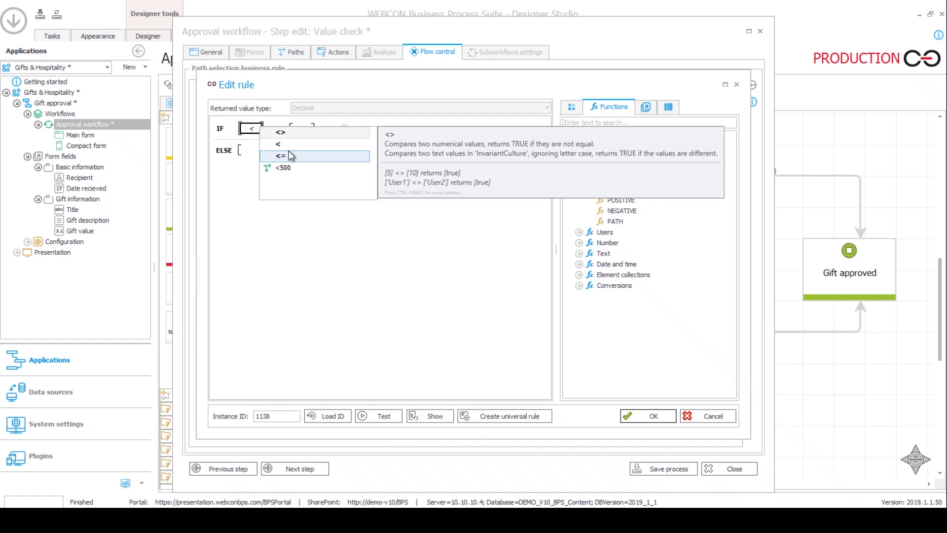
pyautogui.press('Down')
pyautogui.click(286, 147)
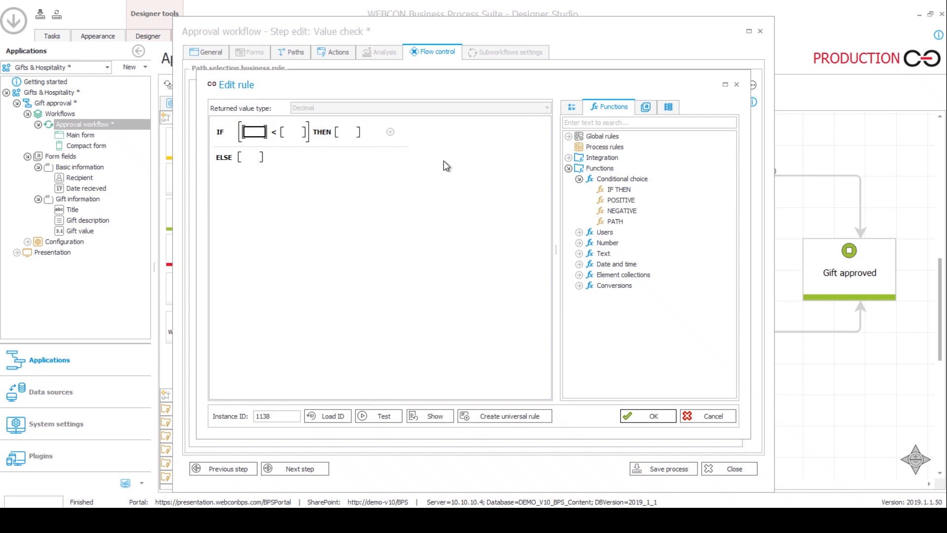
# Step: Complete the condition as Gift value < 500
pyautogui.write('g')
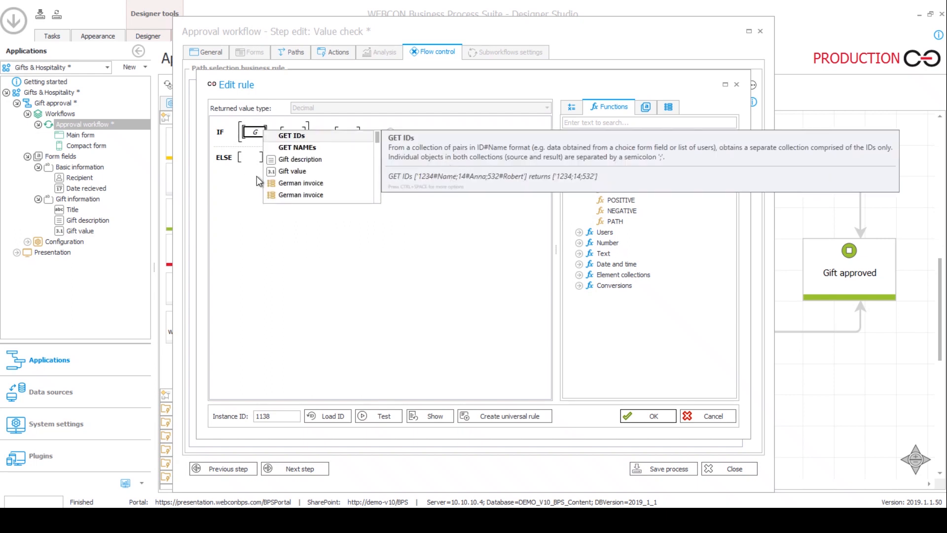
pyautogui.press('Down')
pyautogui.press('Down')
pyautogui.press('Up')
pyautogui.press('Down')
pyautogui.press('Down')
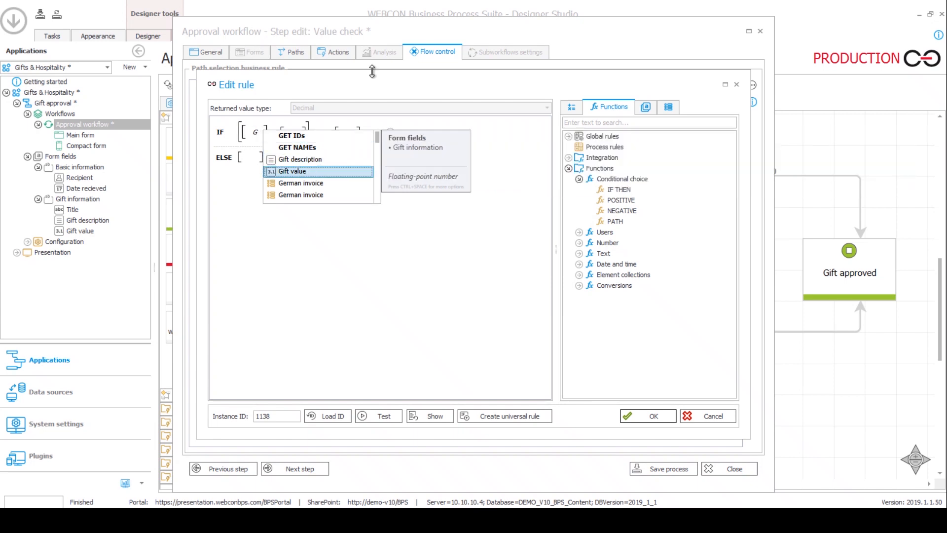
pyautogui.press('Up')
pyautogui.press('Up')
pyautogui.press('Down')
pyautogui.press('Down')
pyautogui.press('Up')
pyautogui.press('Up')
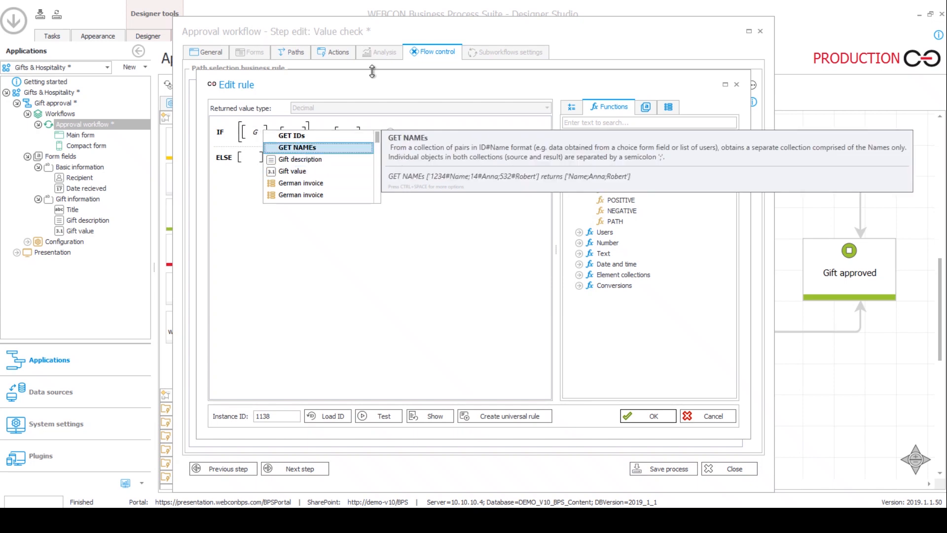
pyautogui.press('Down')
pyautogui.press('Down')
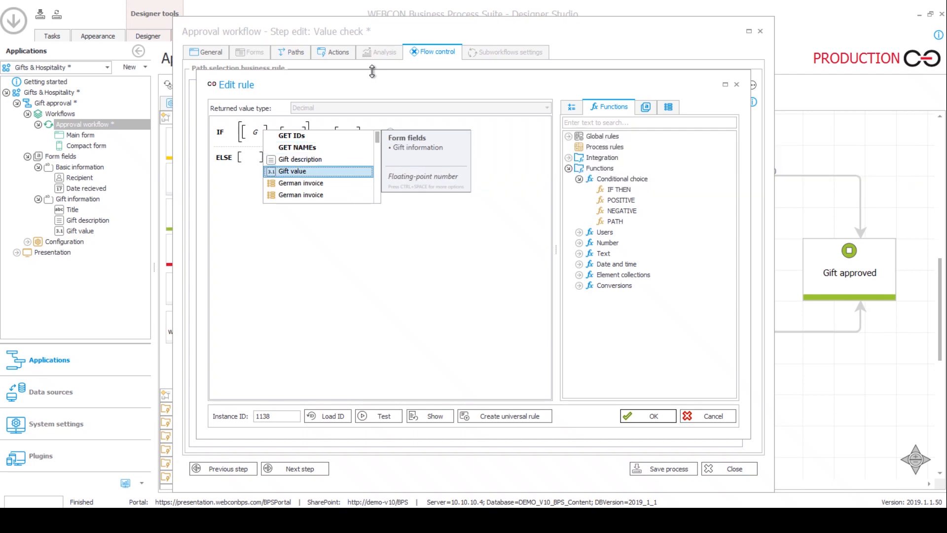
pyautogui.press('Return')
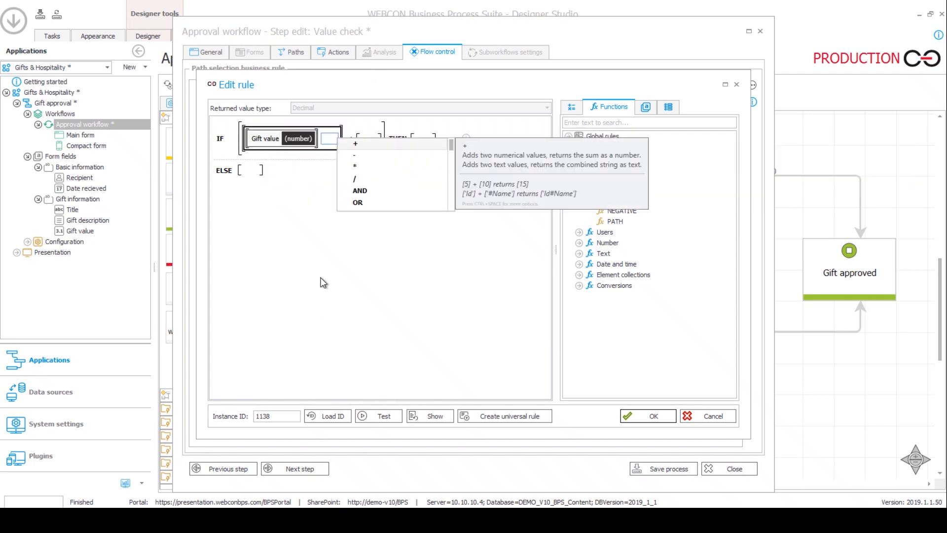
pyautogui.press('Return')
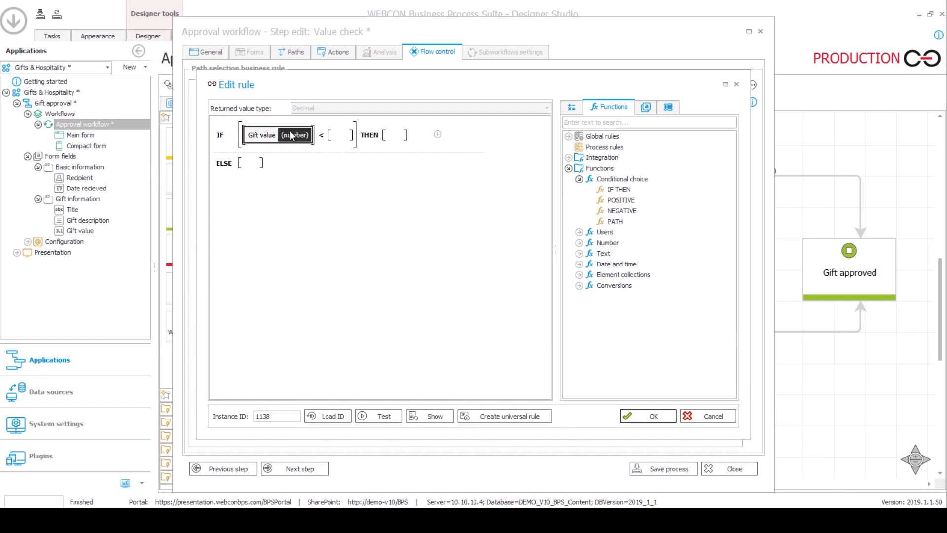
pyautogui.click(338, 135)
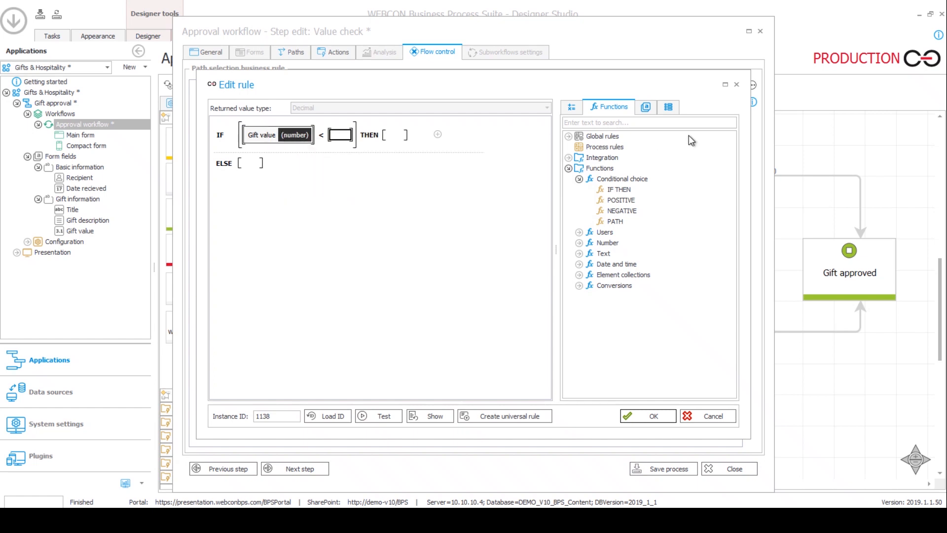
pyautogui.write('500')
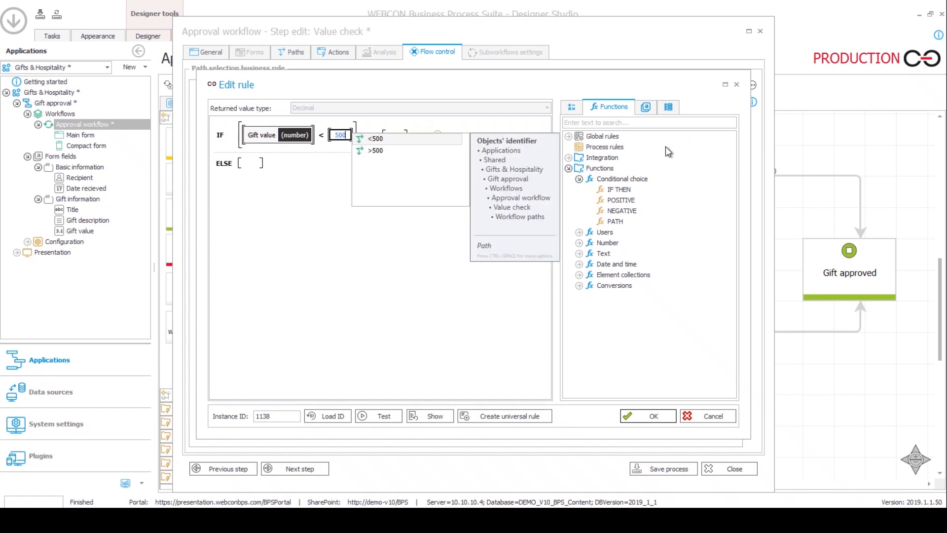
pyautogui.click(336, 259)
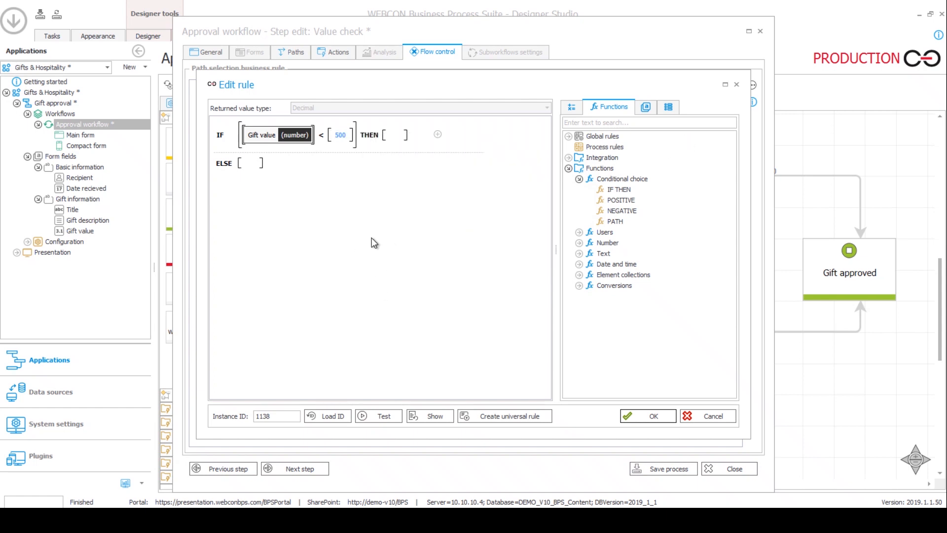
# Step: Route THEN to PATH 'Value check -> <500' and ELSE to PATH 'Value check -> >500'
pyautogui.click(394, 135)
pyautogui.write('path')
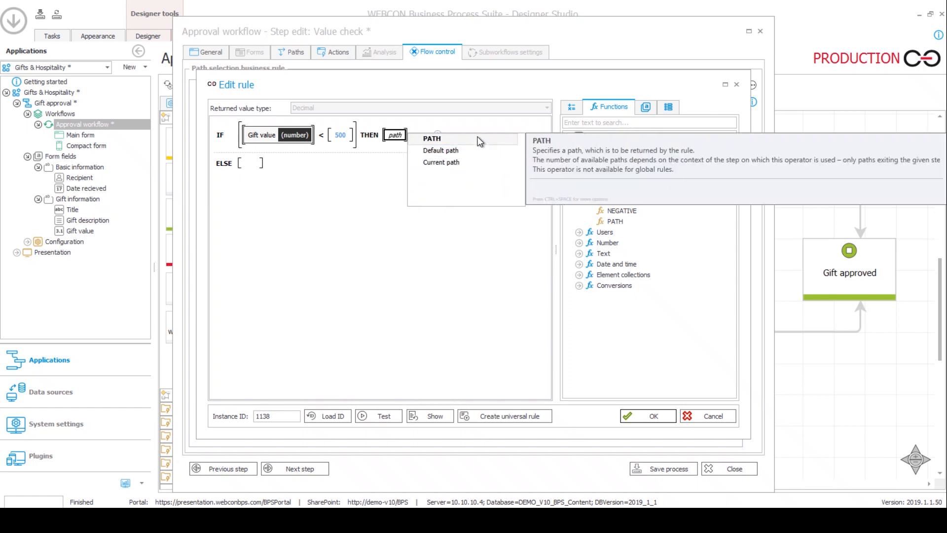
pyautogui.click(477, 138)
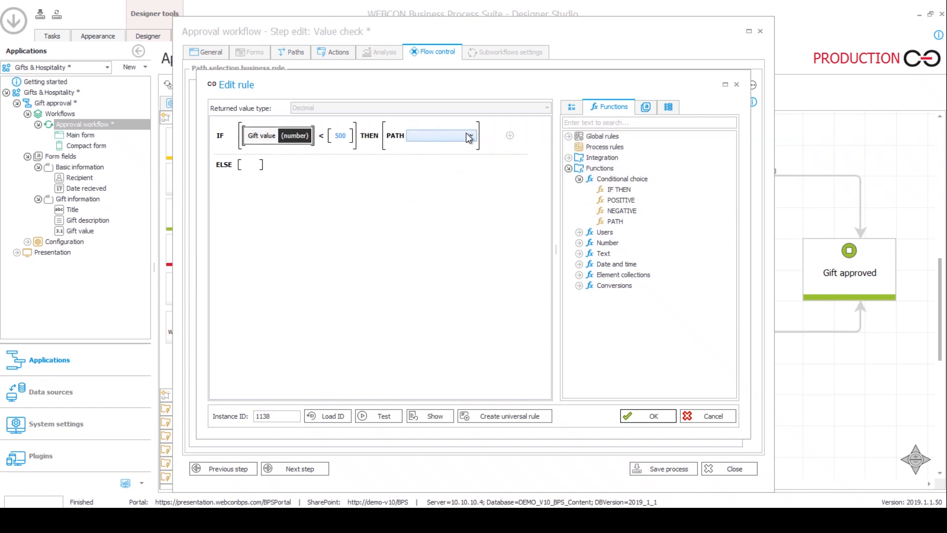
pyautogui.click(468, 136)
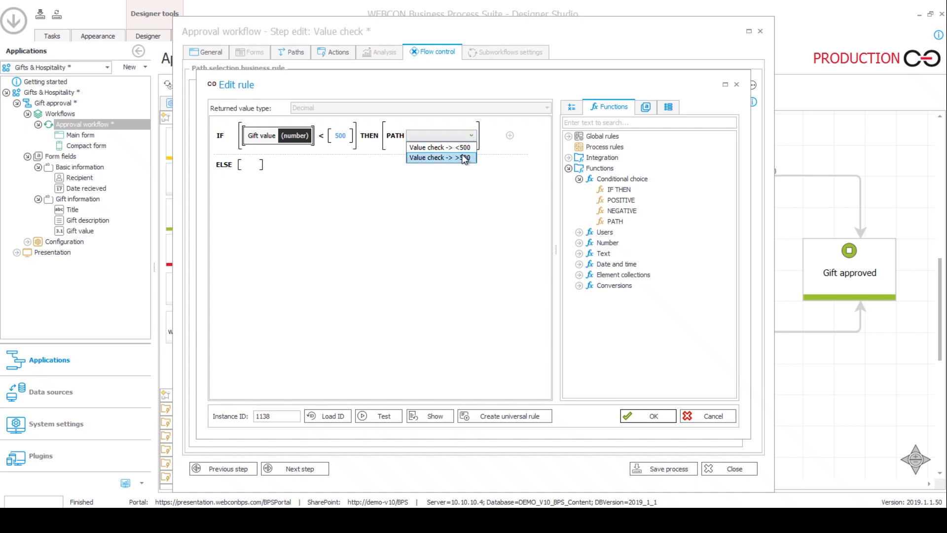
pyautogui.click(462, 150)
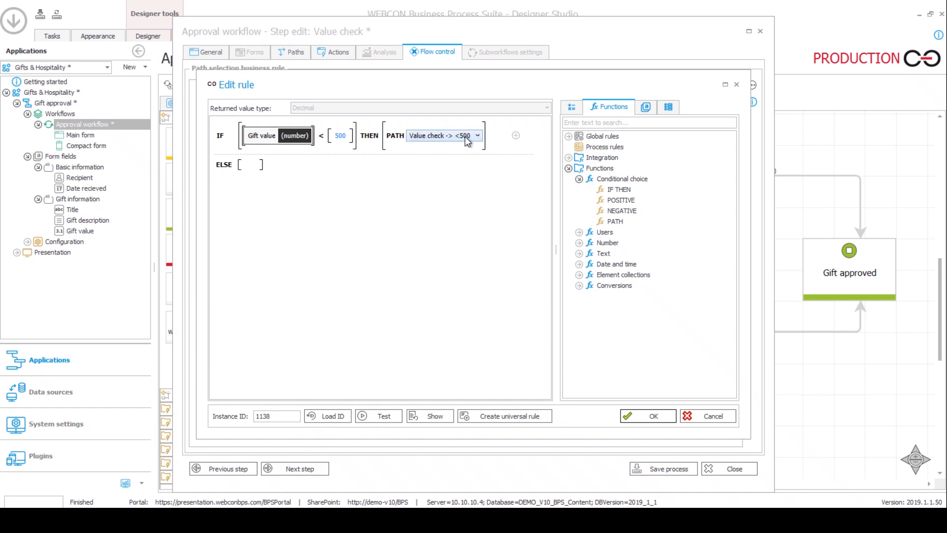
pyautogui.moveTo(595, 95)
pyautogui.mouseDown()
pyautogui.moveTo(499, 90)
pyautogui.moveTo(611, 89)
pyautogui.mouseUp()
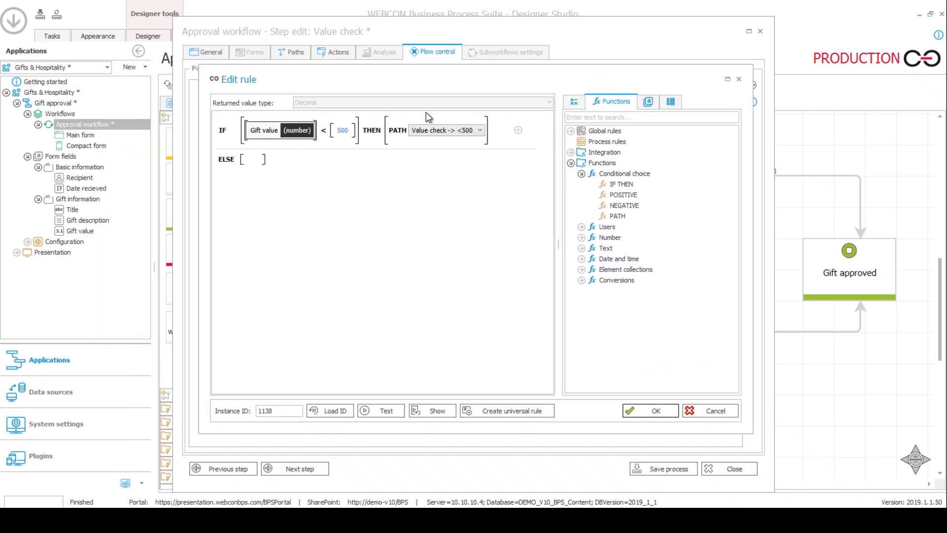
pyautogui.click(252, 160)
pyautogui.write('path')
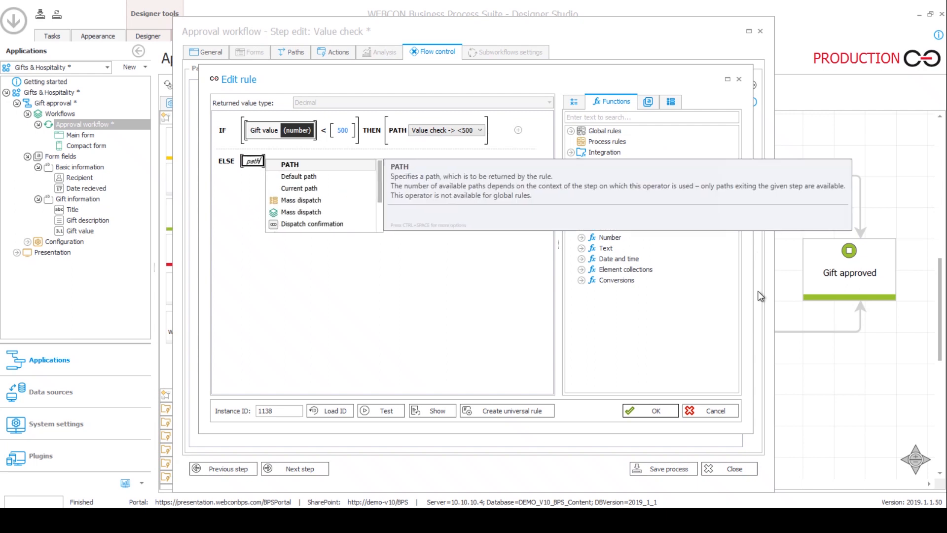
pyautogui.press('Return')
pyautogui.click(305, 169)
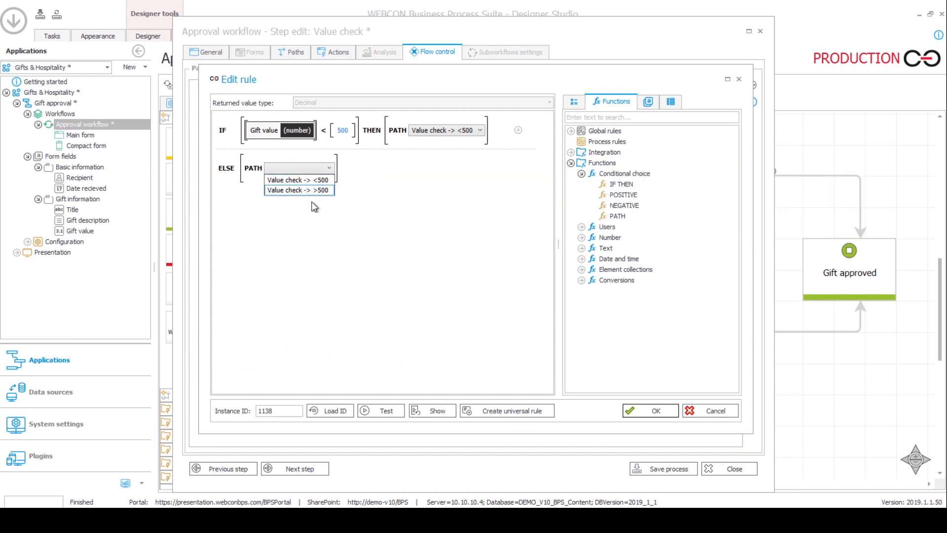
pyautogui.click(318, 191)
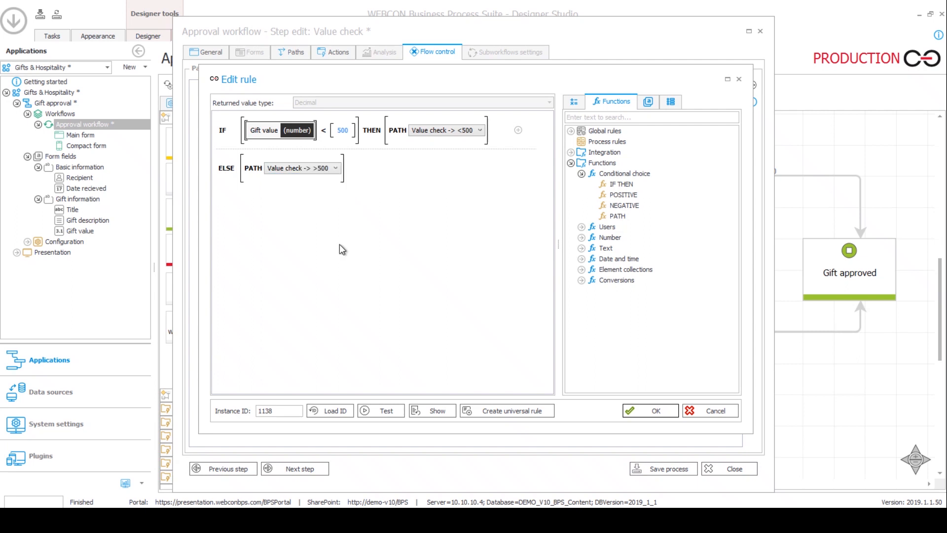
# Step: Re-enter the 500 value, confirm the rule, and save the process
pyautogui.click(350, 131)
pyautogui.press('BackSpace')
pyautogui.write('0')
pyautogui.click(635, 416)
pyautogui.click(674, 469)
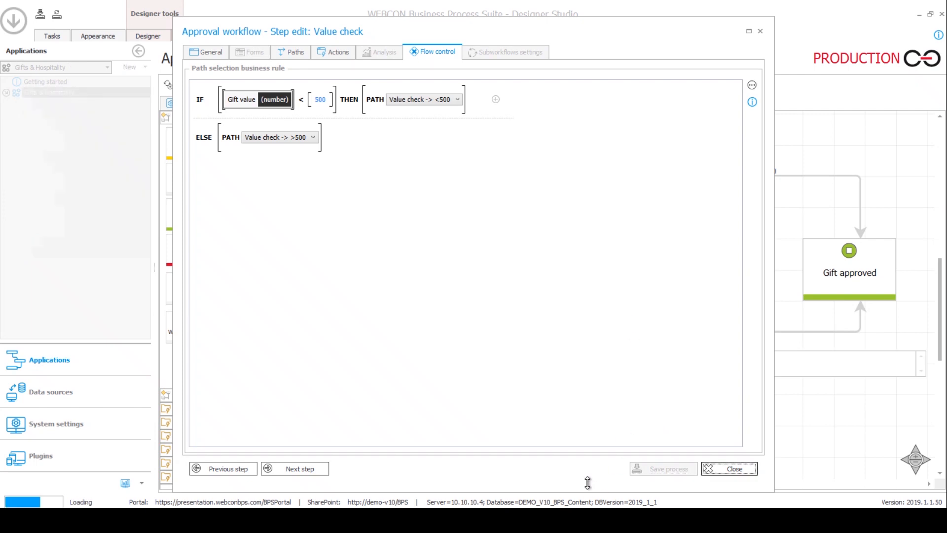
pyautogui.click(717, 469)
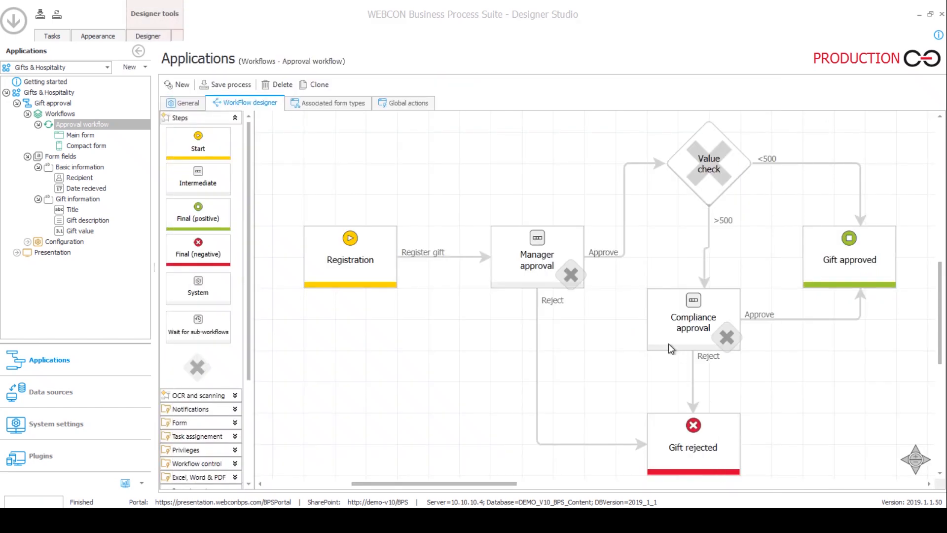
# Step: Move Compliance approval up to third in the Workflow steps list and save as version 13
pyautogui.scroll(-1, 617, 224)
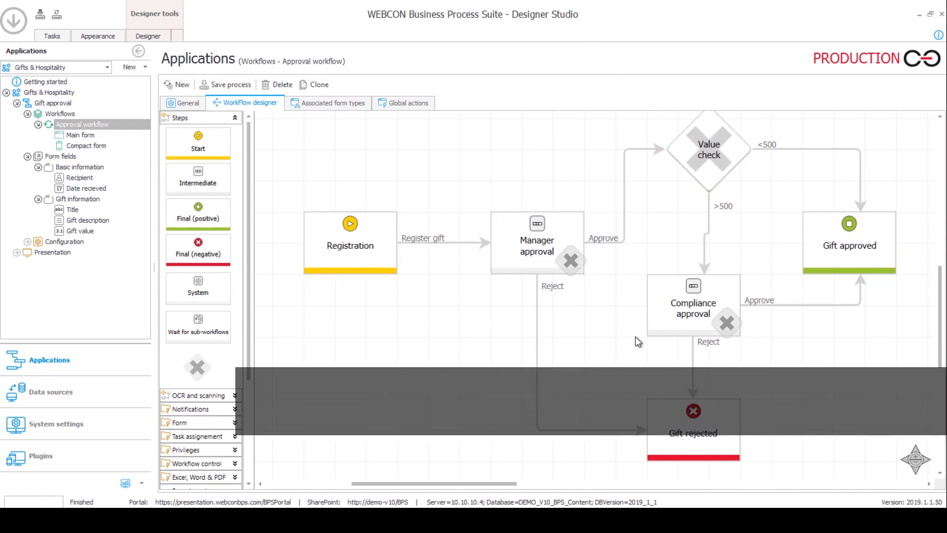
pyautogui.click(680, 310)
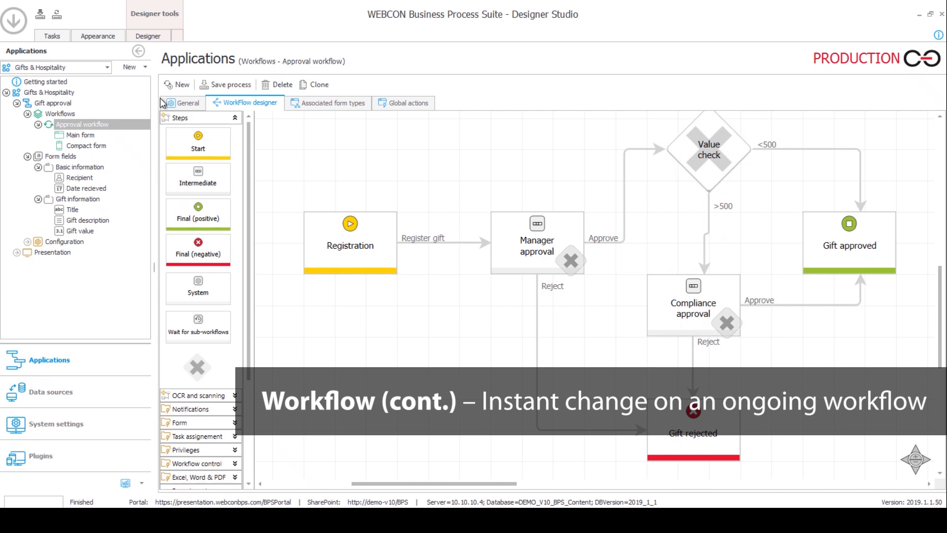
pyautogui.click(179, 105)
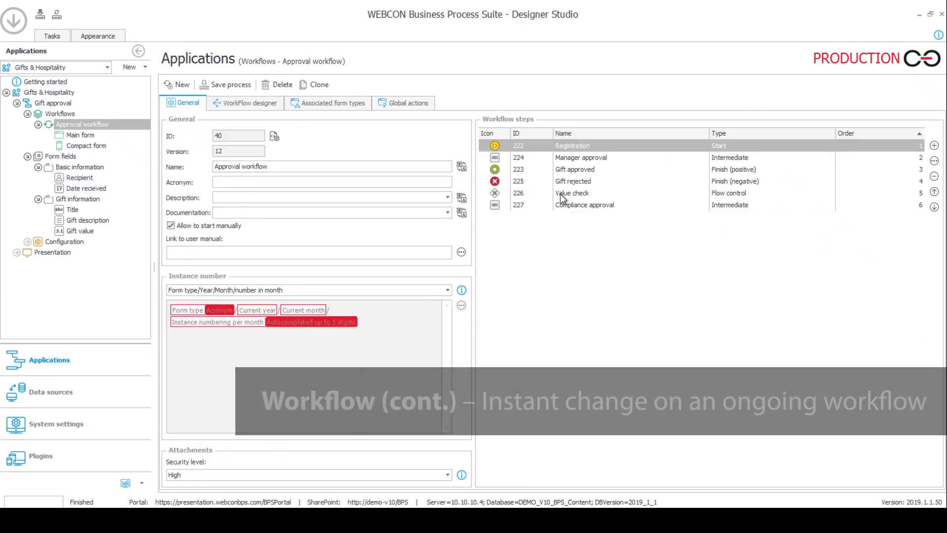
pyautogui.click(565, 208)
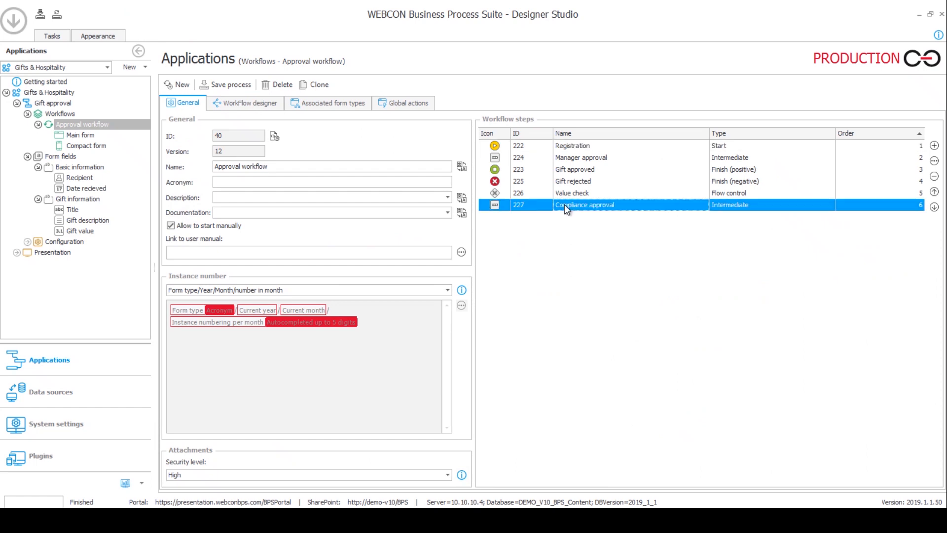
pyautogui.press('Up')
pyautogui.press('Up')
pyautogui.press('Up')
pyautogui.press('Down')
pyautogui.press('Down')
pyautogui.press('Down')
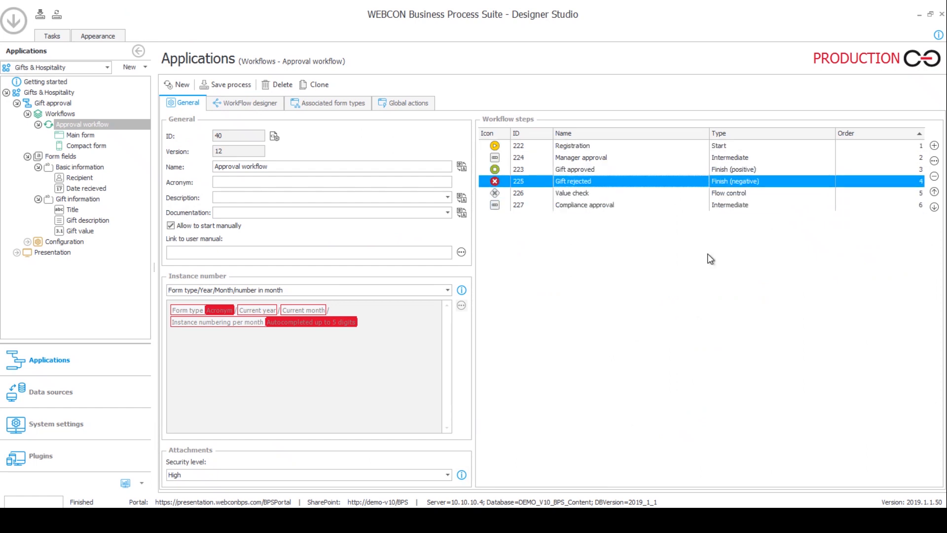
pyautogui.click(935, 193)
pyautogui.click(934, 192)
pyautogui.click(935, 192)
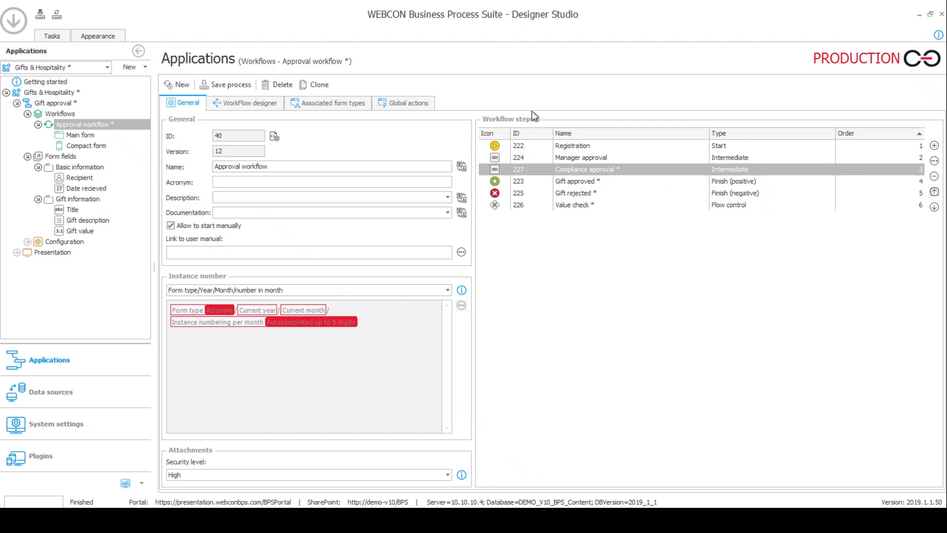
pyautogui.click(225, 85)
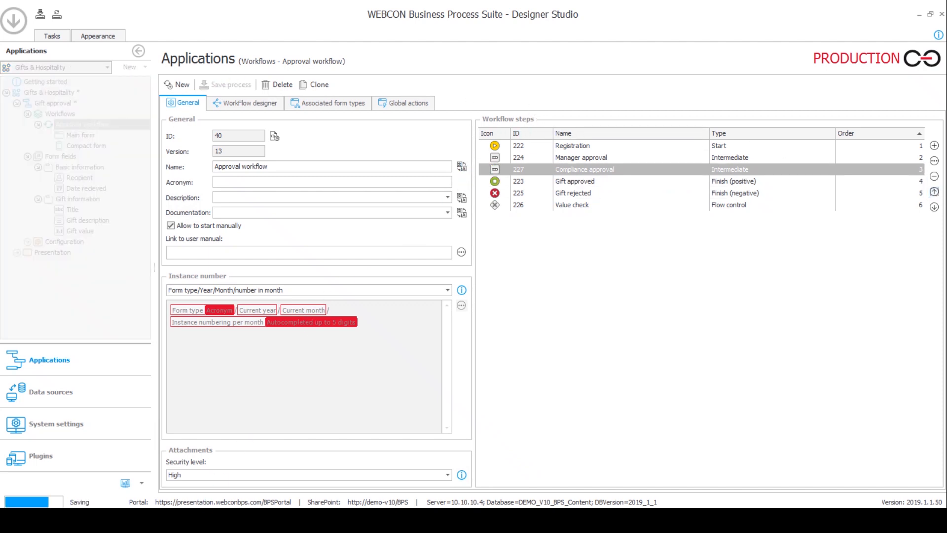
pyautogui.moveTo(102, 520)
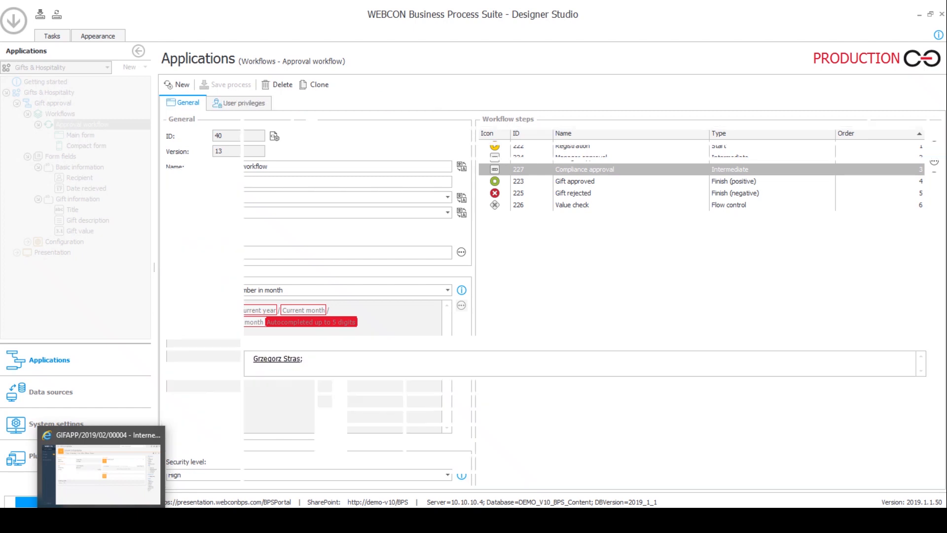
pyautogui.click(91, 477)
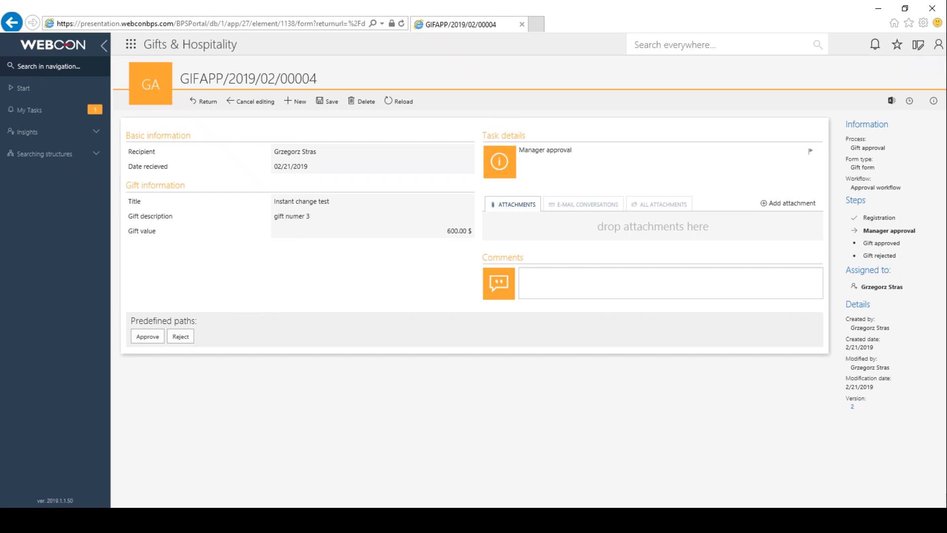
# Step: Reload the 600.00 $ gift form, approve it as manager, and reopen it from Recent activities
pyautogui.press('F5')
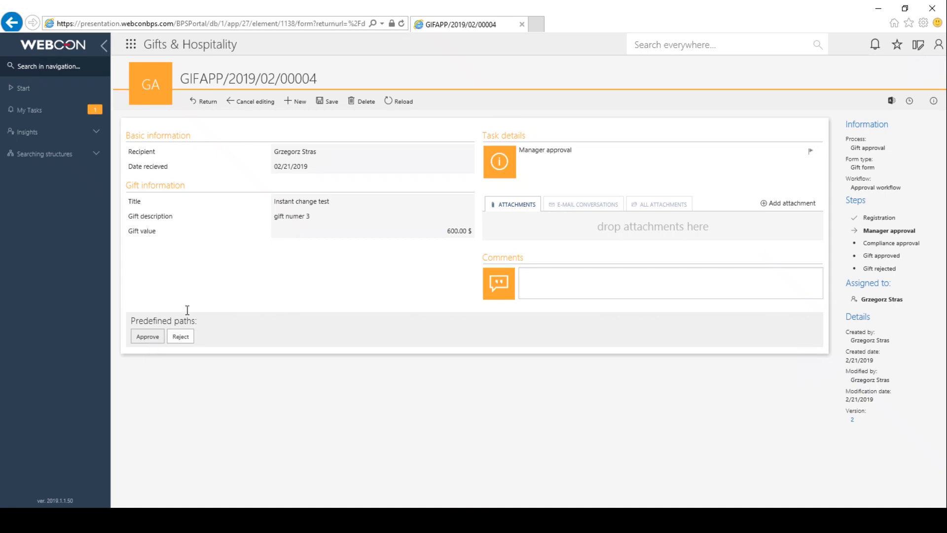
pyautogui.moveTo(444, 235); pyautogui.dragTo(472, 235)
pyautogui.click(150, 336)
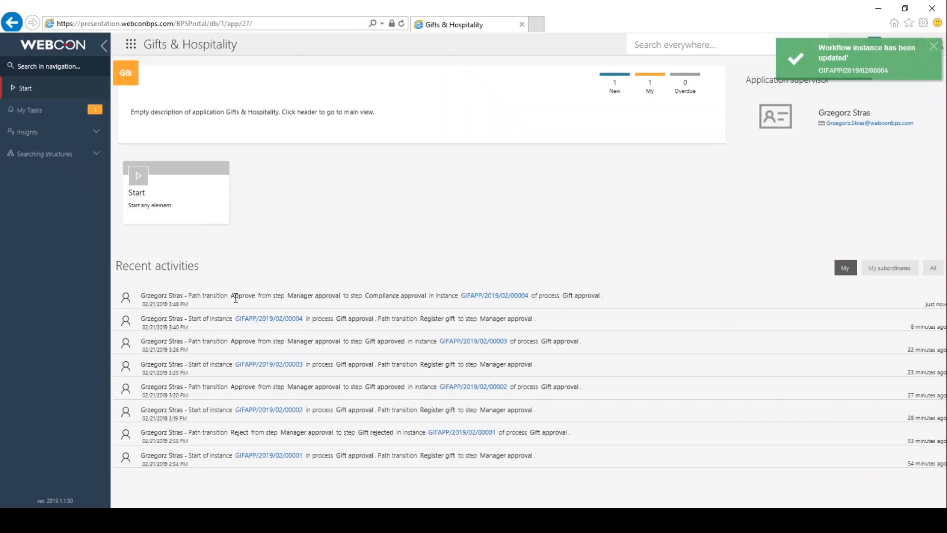
pyautogui.moveTo(256, 306); pyautogui.dragTo(292, 296)
pyautogui.click(299, 293)
pyautogui.moveTo(363, 295); pyautogui.dragTo(418, 295)
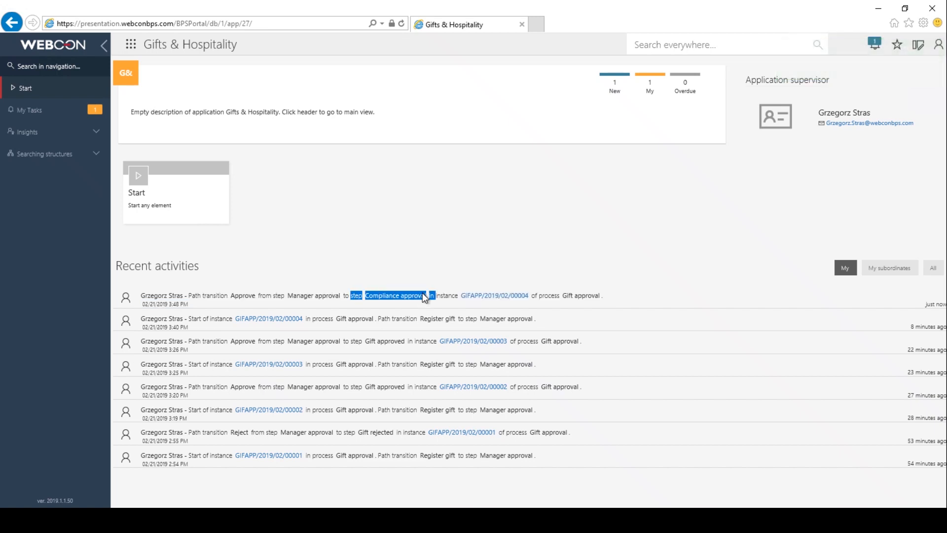
pyautogui.click(427, 295)
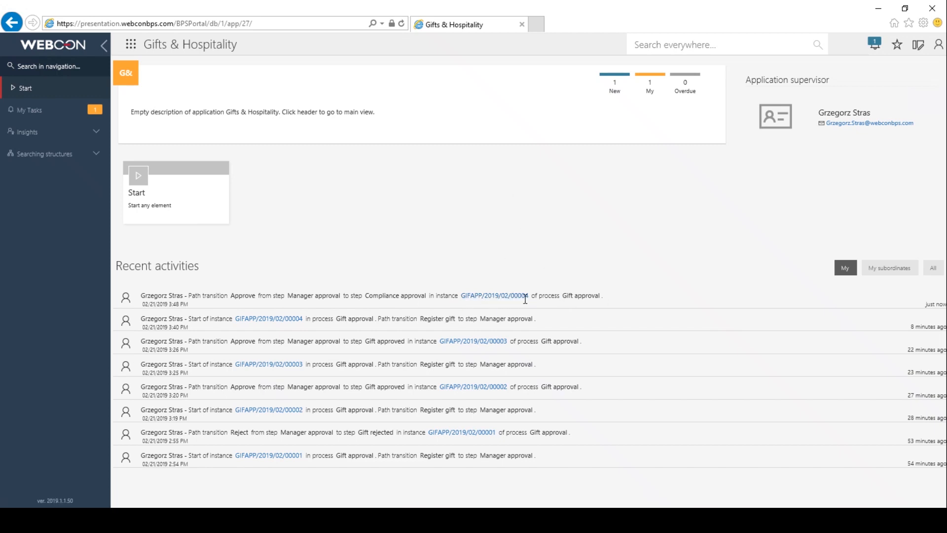
pyautogui.click(495, 299)
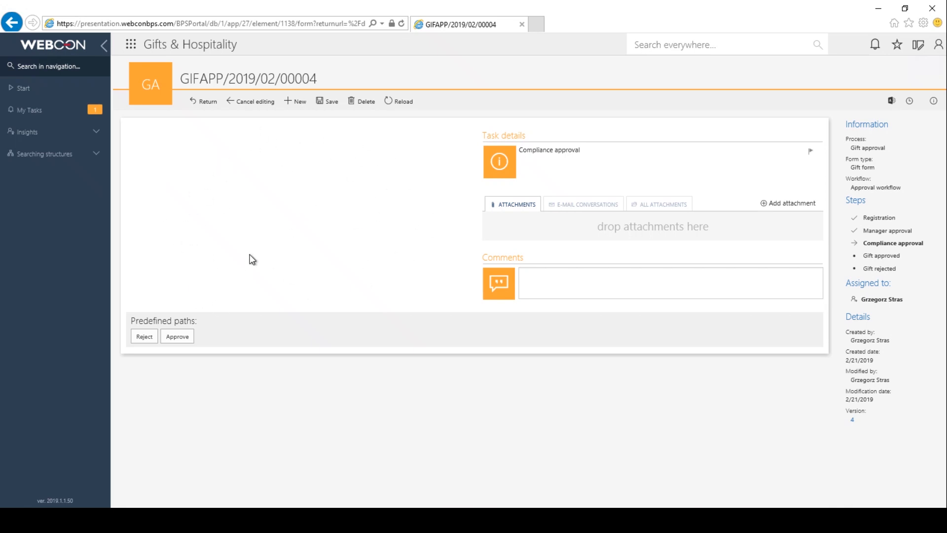
pyautogui.click(232, 519)
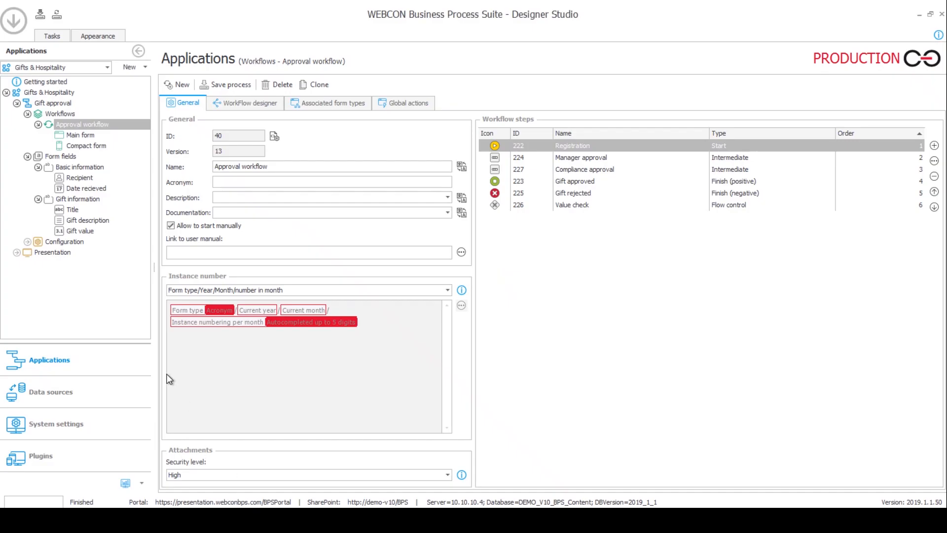
# Step: In the Main form field matrix, copy Manager approval's field settings into Compliance approval and save
pyautogui.click(75, 136)
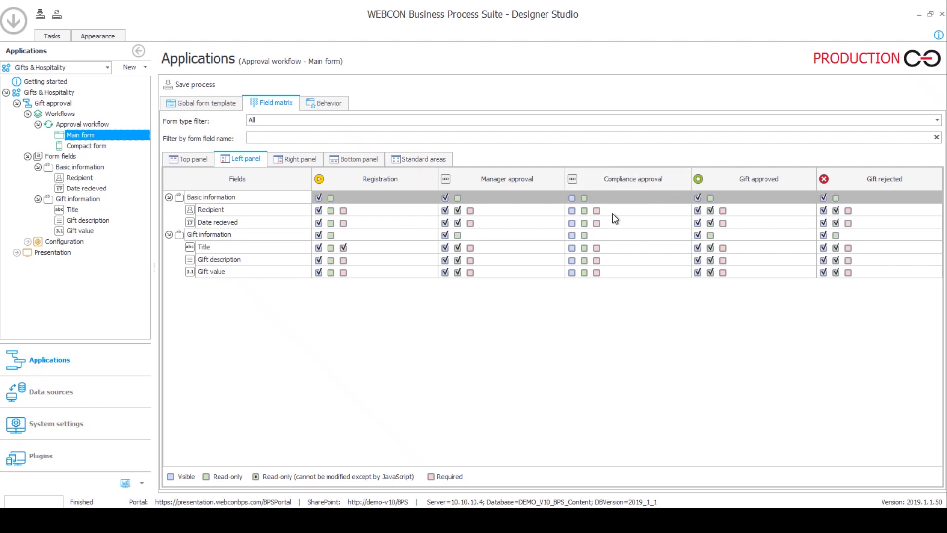
pyautogui.rightClick(618, 187)
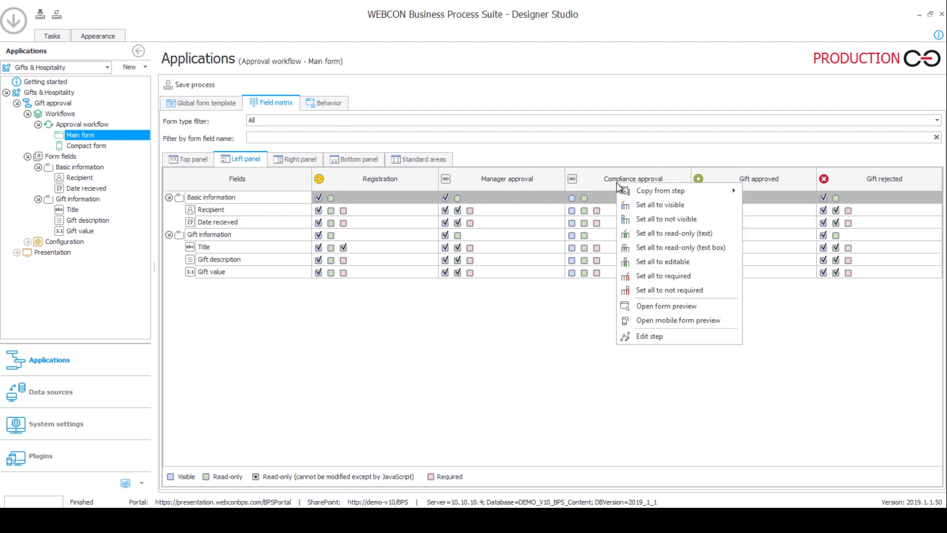
pyautogui.moveTo(651, 191)
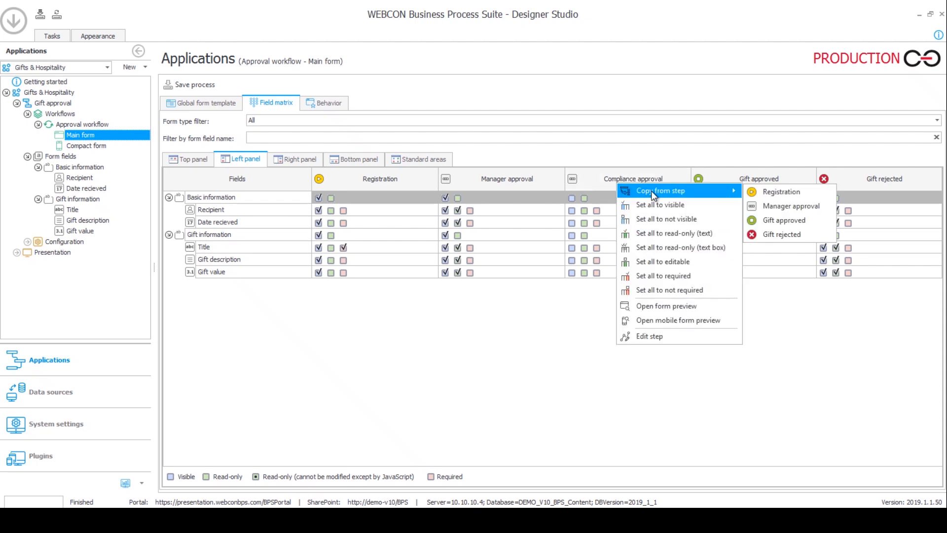
pyautogui.click(783, 205)
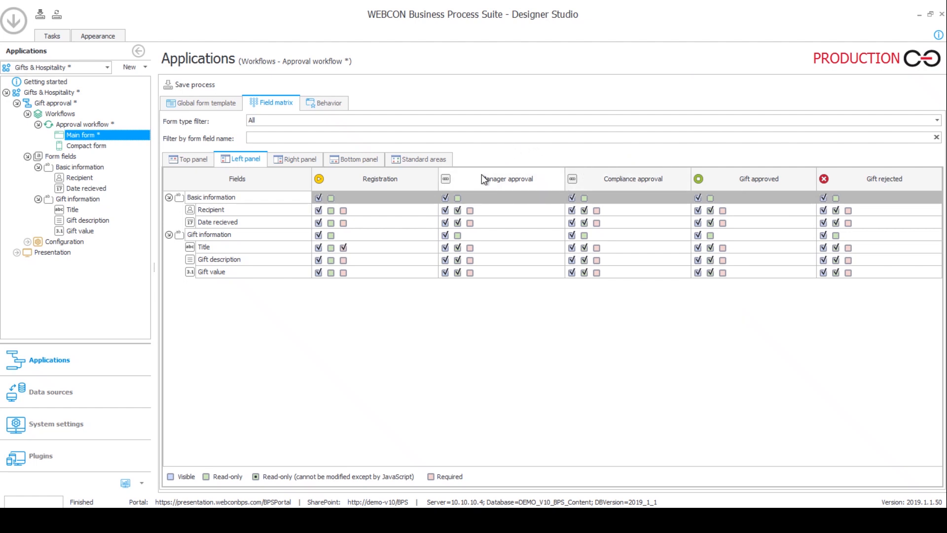
pyautogui.click(176, 81)
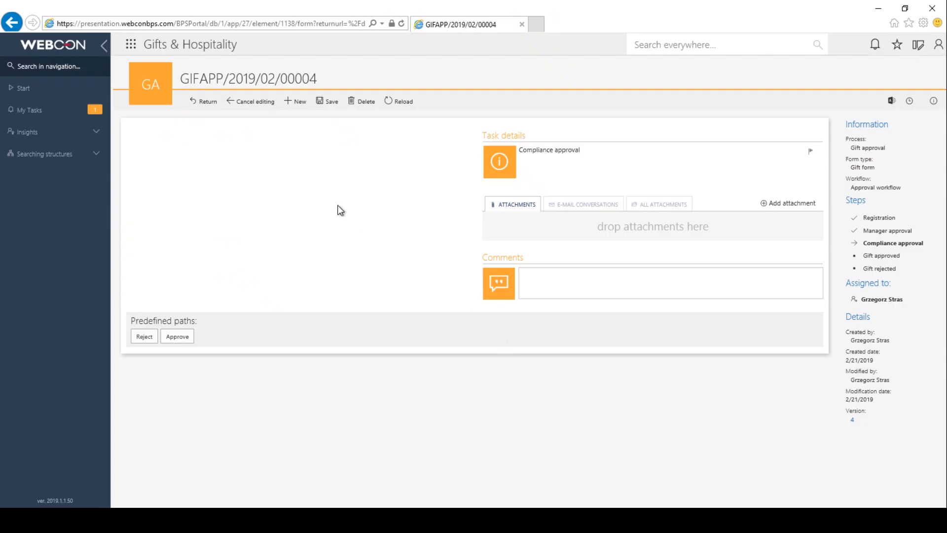
# Step: Reload the gift form at Compliance approval to check its recipient and gift details now show
pyautogui.click(292, 110)
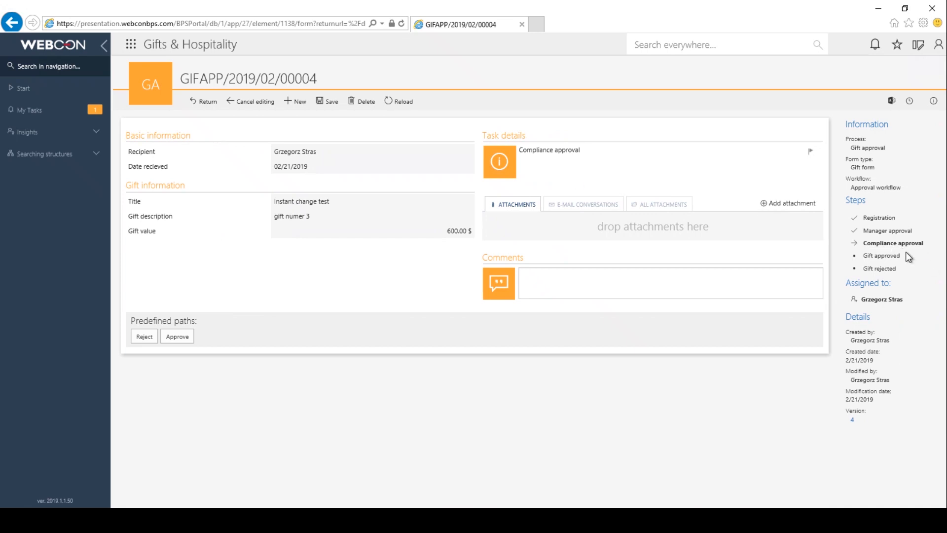
pyautogui.moveTo(311, 143); pyautogui.dragTo(312, 207)
pyautogui.click(334, 218)
pyautogui.click(212, 520)
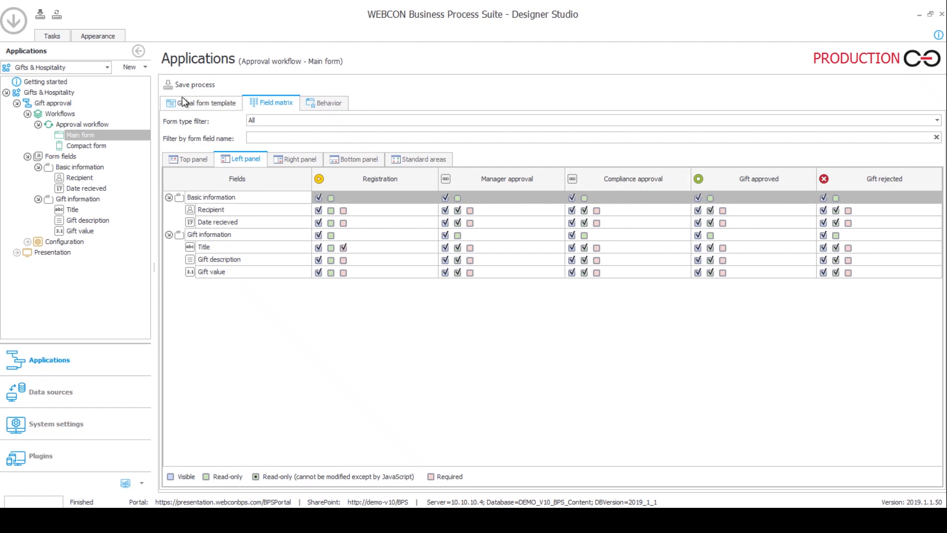
# Step: Return to the browser showing the portal's Choose application start page
pyautogui.click(166, 518)
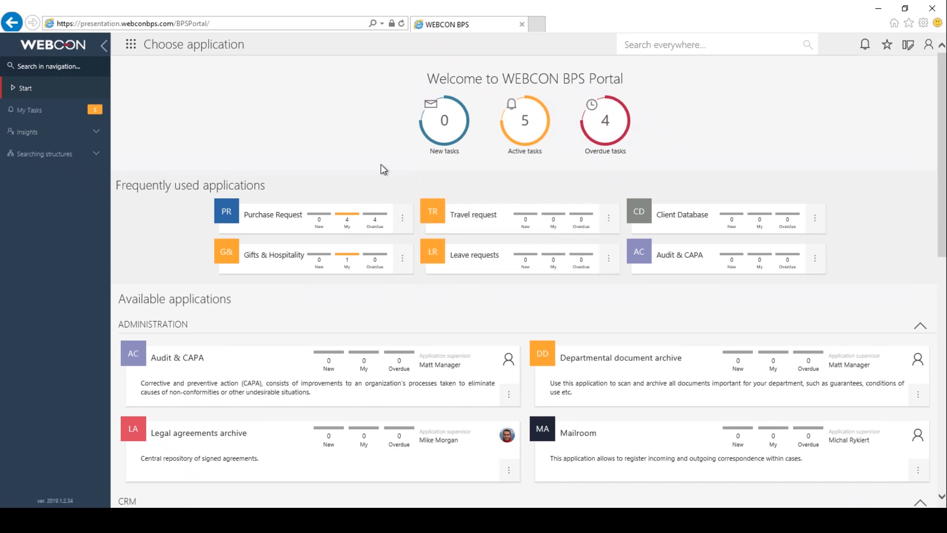
# Step: Browse the start page and open the Gifts & Hospitality application page
pyautogui.scroll(-3, 471, 323)
pyautogui.scroll(3, 464, 317)
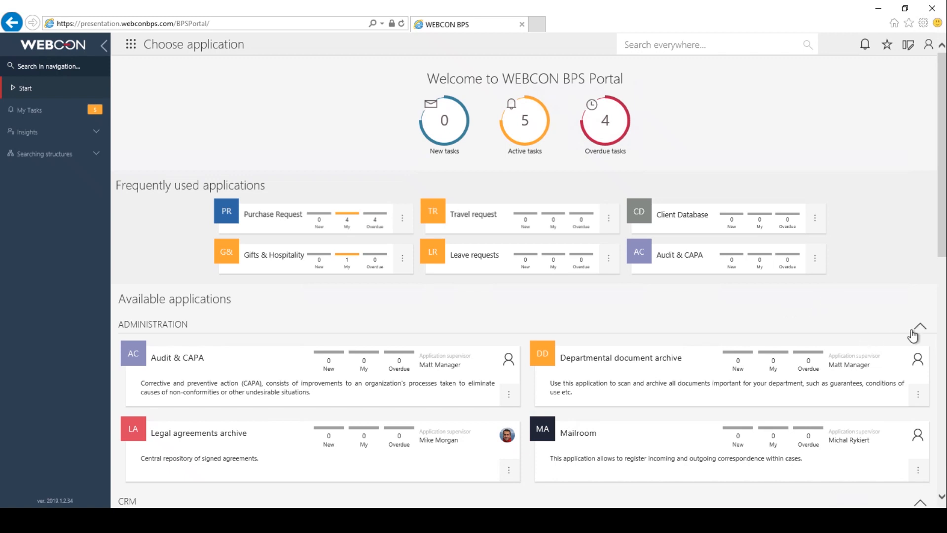
pyautogui.scroll(-3, 291, 135)
pyautogui.scroll(3, 290, 137)
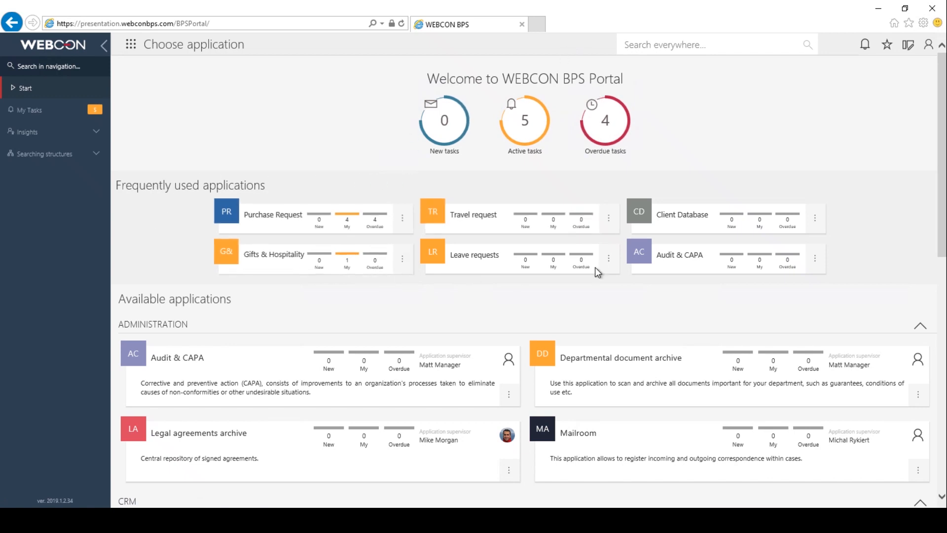
pyautogui.scroll(-1, 272, 195)
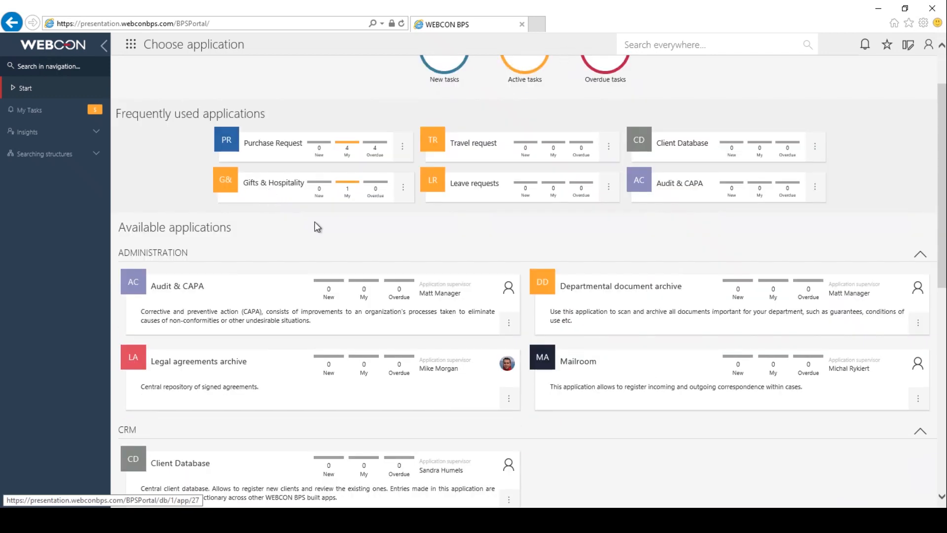
pyautogui.scroll(-5, 313, 227)
pyautogui.scroll(-2, 334, 217)
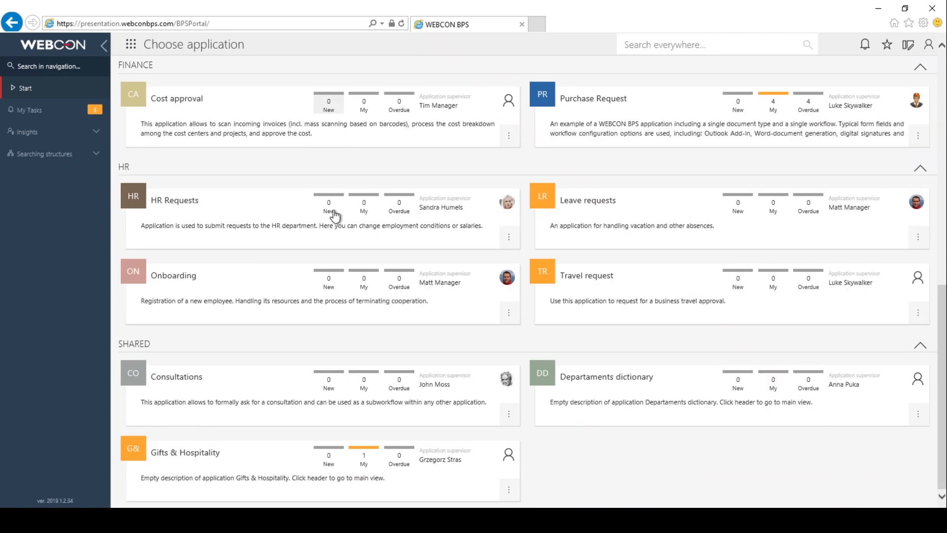
pyautogui.scroll(8, 334, 215)
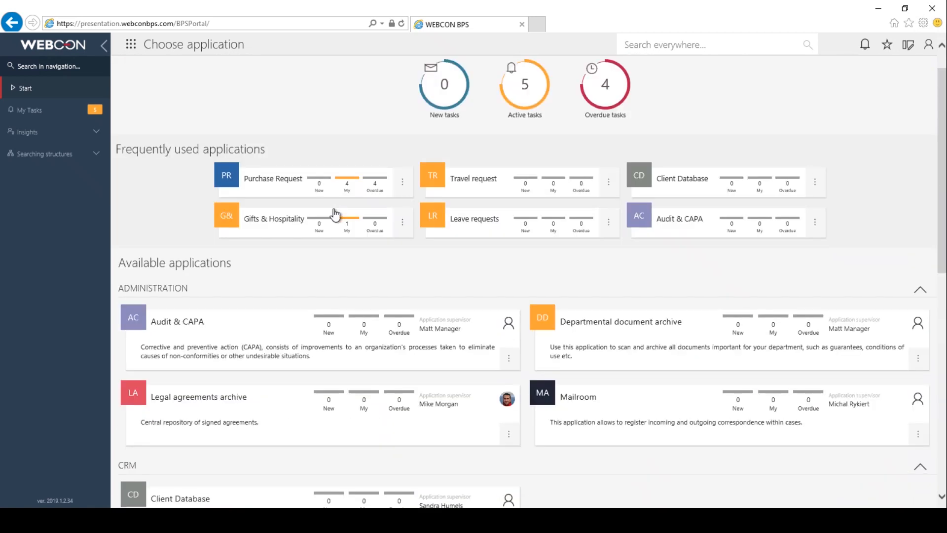
pyautogui.scroll(-8, 334, 215)
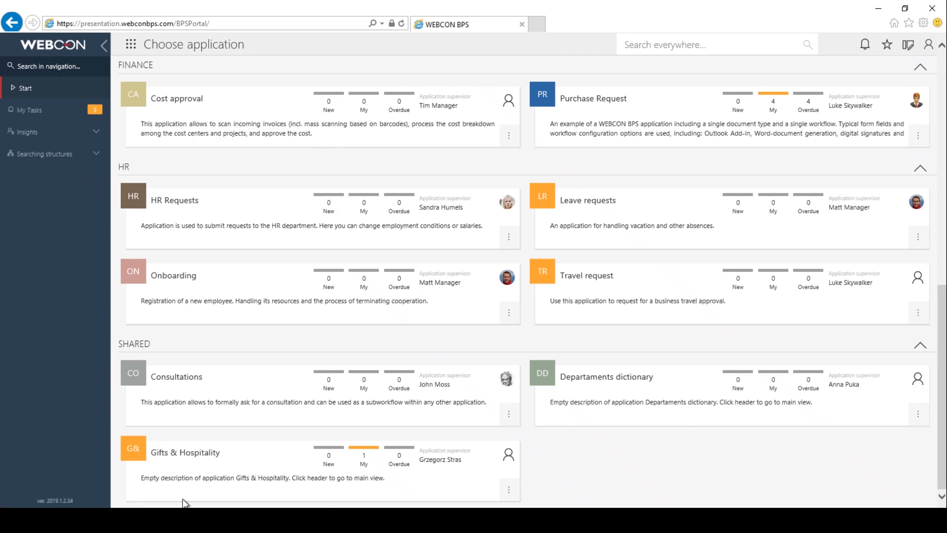
pyautogui.click(223, 472)
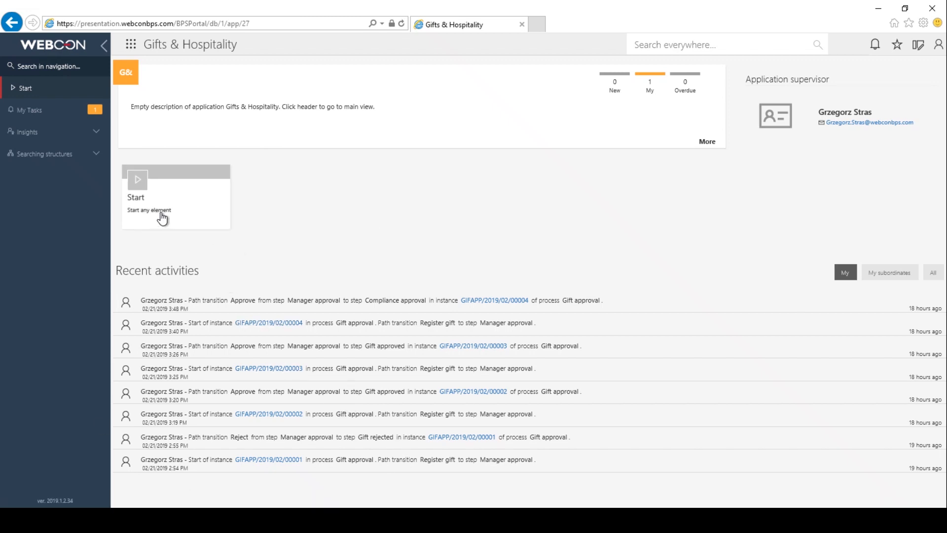
pyautogui.moveTo(131, 106); pyautogui.dragTo(441, 104)
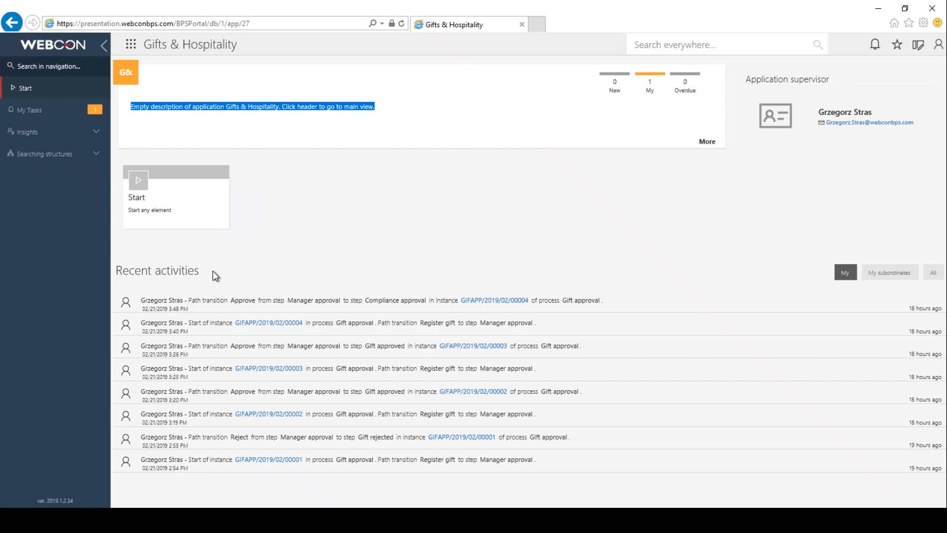
# Step: In Designer Studio, check the Gifts & Hospitality Starts, Reports and Dashboards lists; all are empty
pyautogui.hotkey('alt', 'Tab')
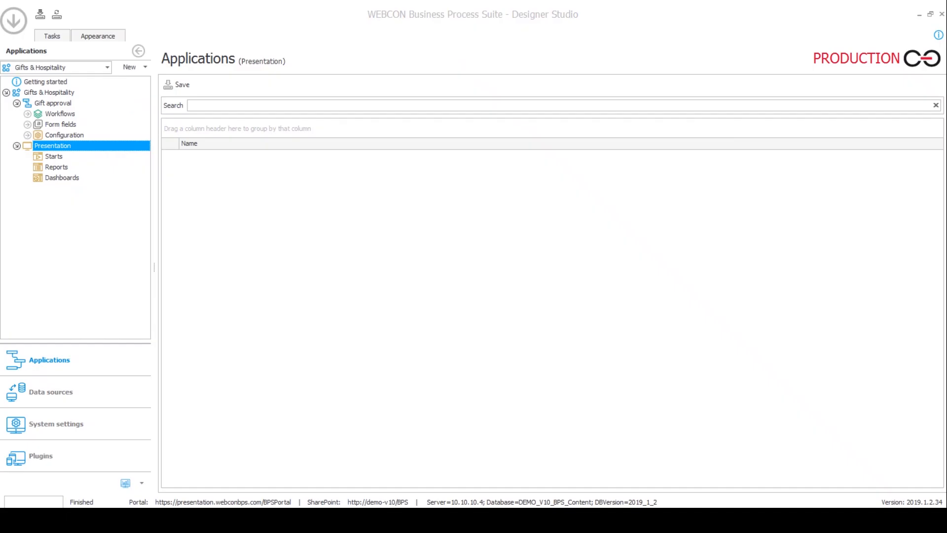
pyautogui.click(59, 157)
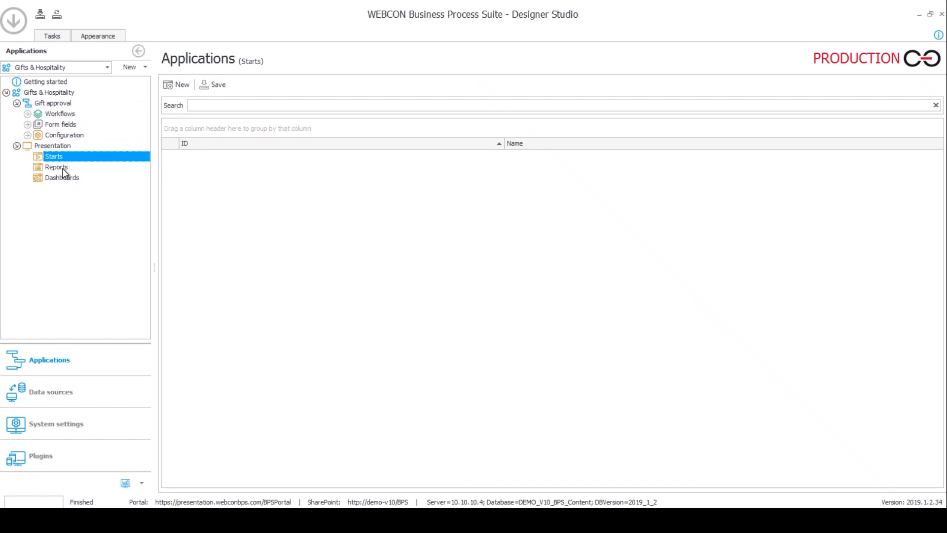
pyautogui.click(66, 167)
pyautogui.click(70, 179)
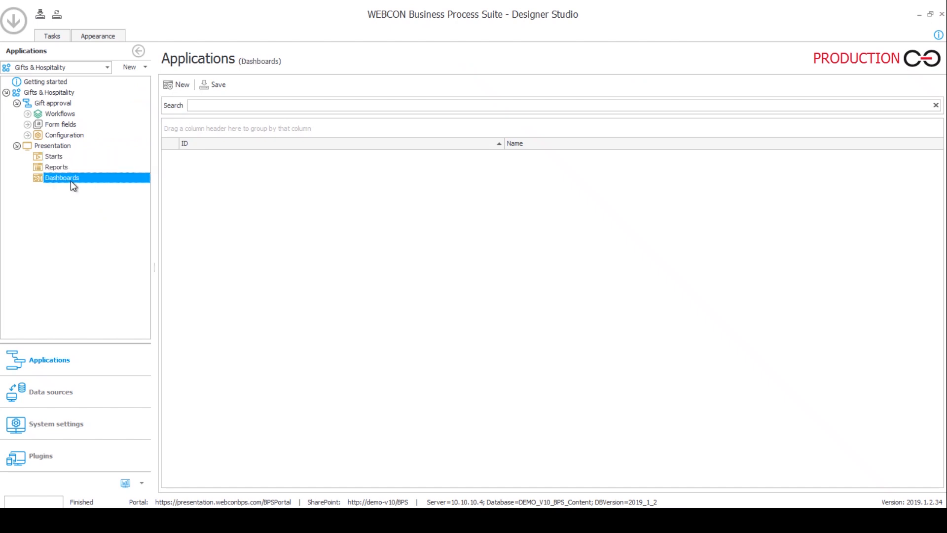
pyautogui.click(57, 159)
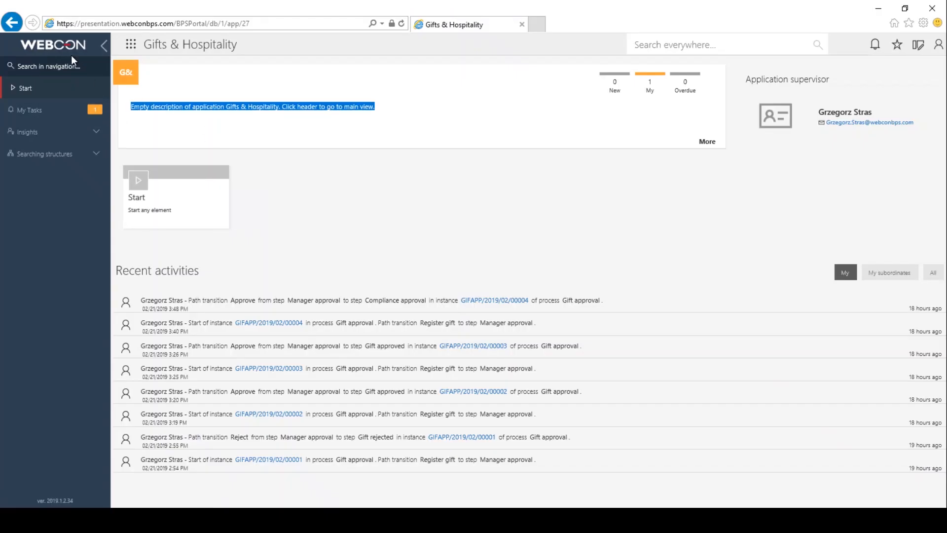
# Step: From the portal start page, open the Client Database application
pyautogui.click(72, 51)
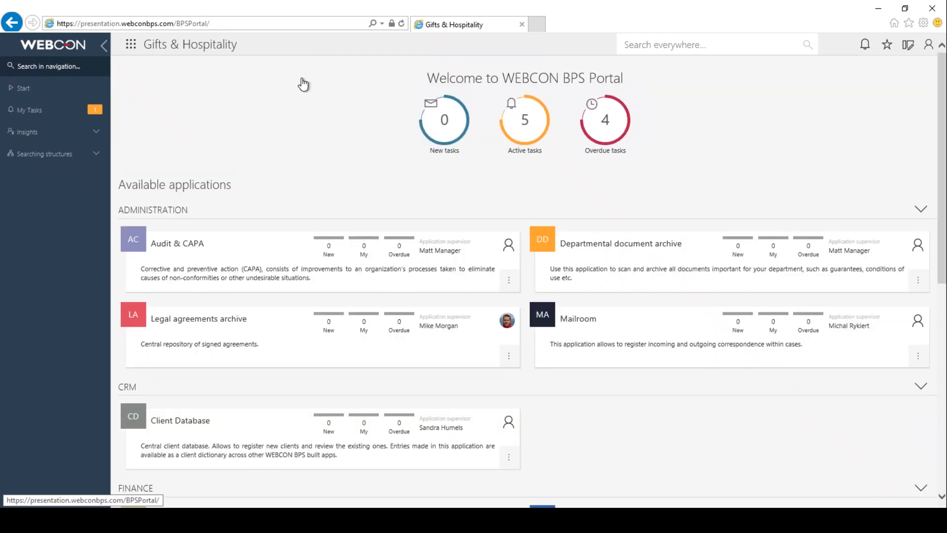
pyautogui.scroll(-6, 347, 168)
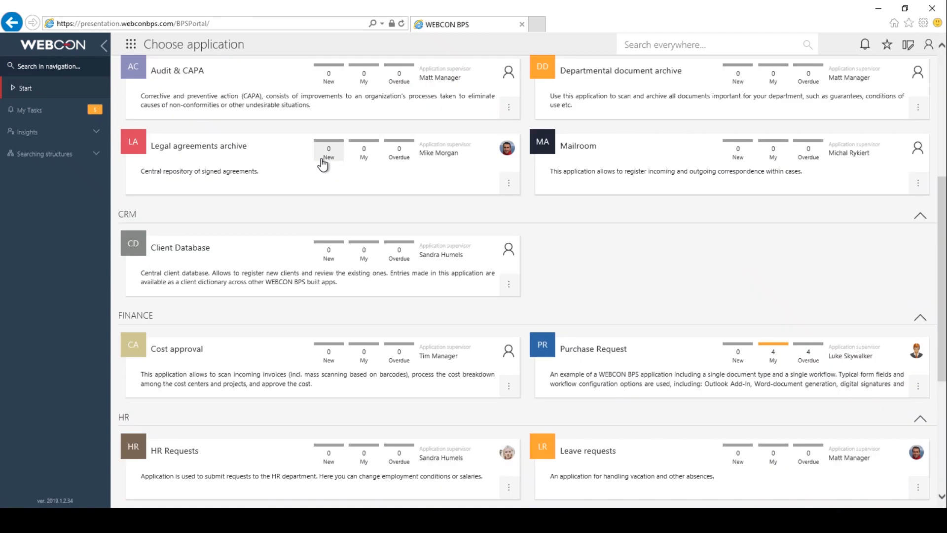
pyautogui.click(214, 247)
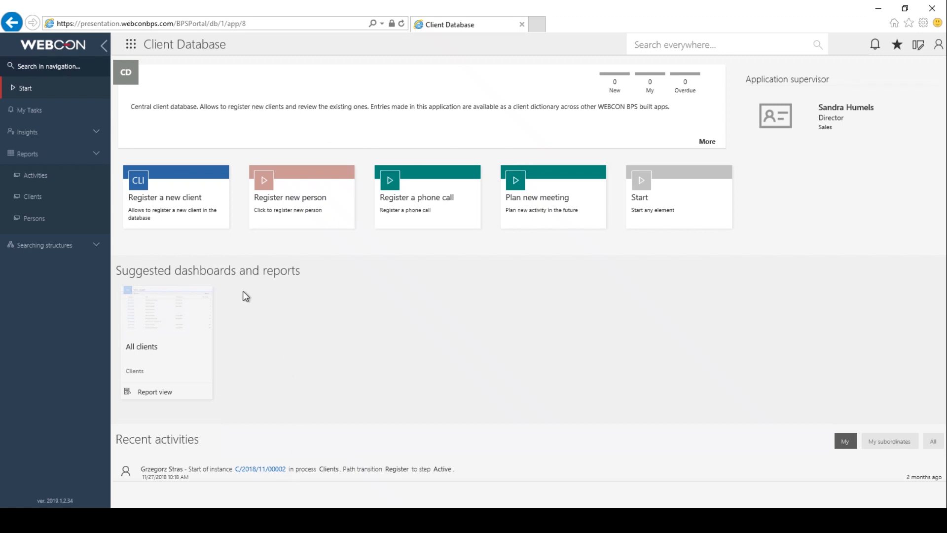
# Step: Return to the start page and open the Purchase Request application's All purchase requests report
pyautogui.click(67, 45)
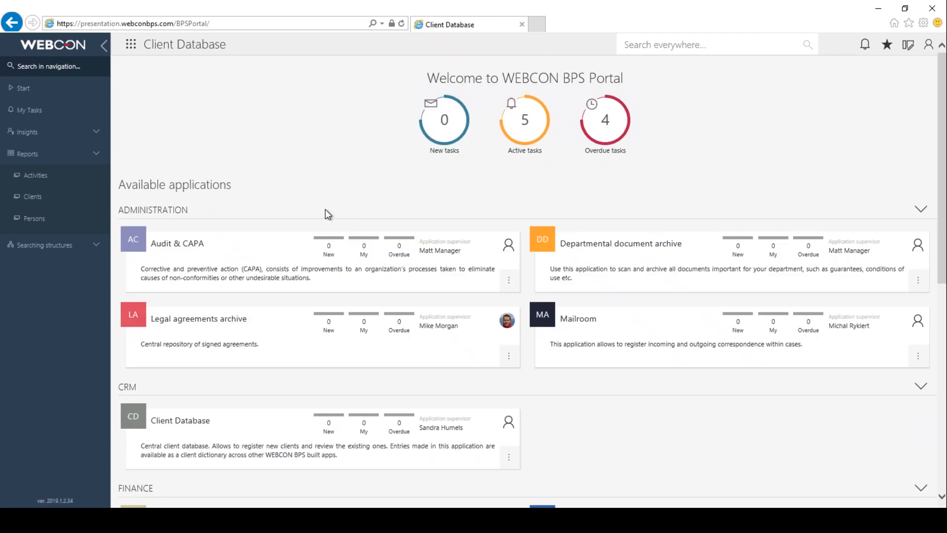
pyautogui.scroll(-5, 325, 209)
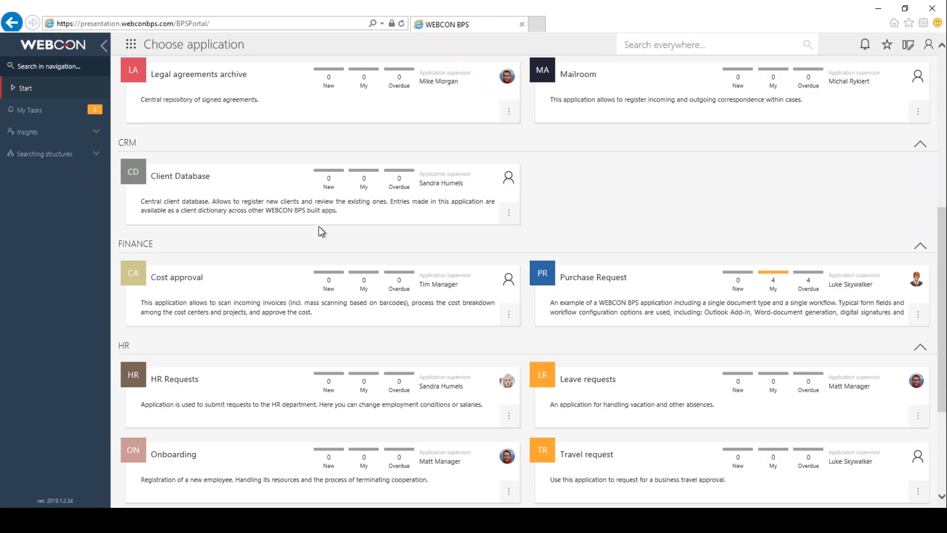
pyautogui.scroll(-2, 335, 235)
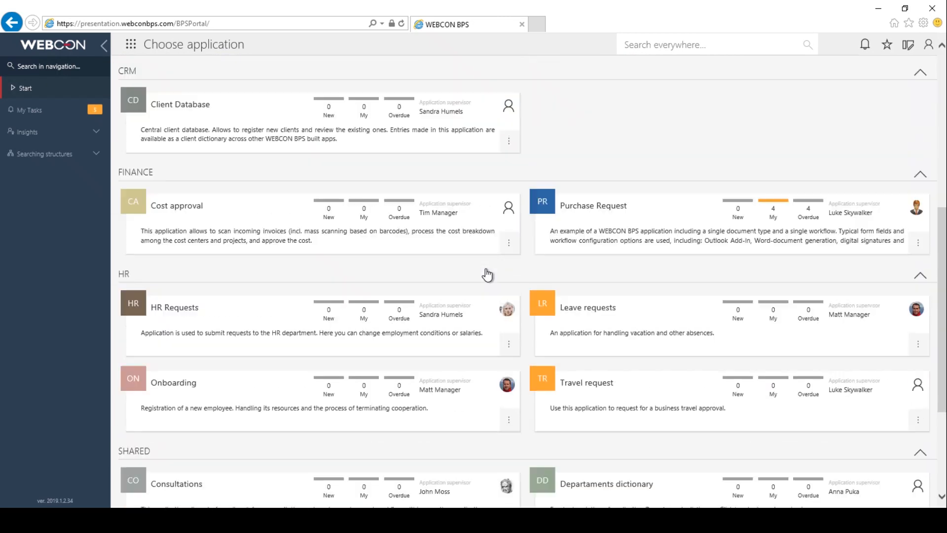
pyautogui.click(578, 210)
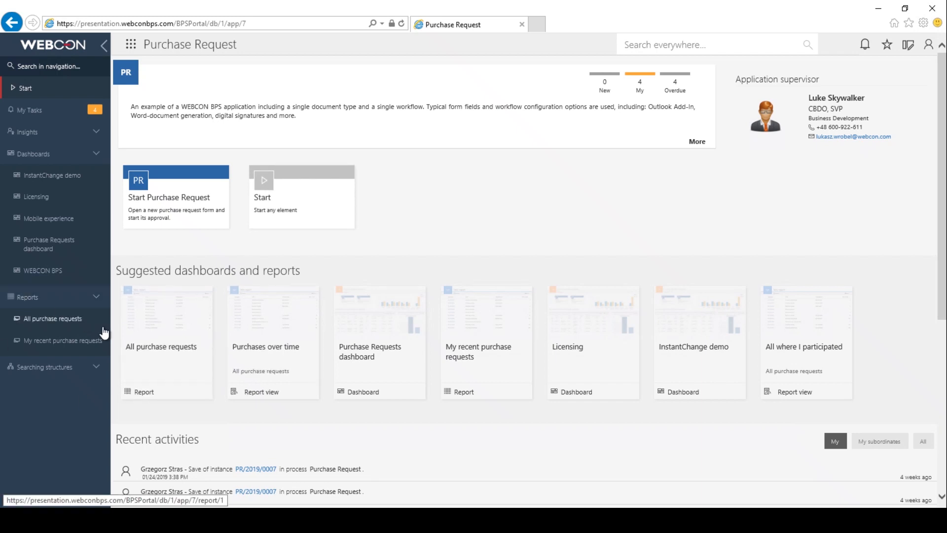
pyautogui.click(64, 328)
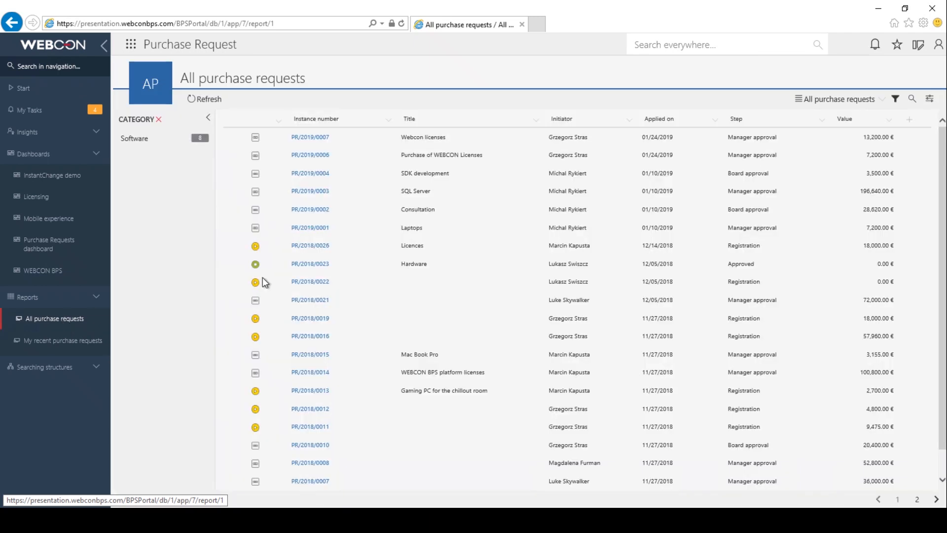
# Step: Scroll the All purchase requests grid to review its 25 requests totalling 689,395.00 €
pyautogui.scroll(-2, 291, 219)
pyautogui.scroll(2, 291, 219)
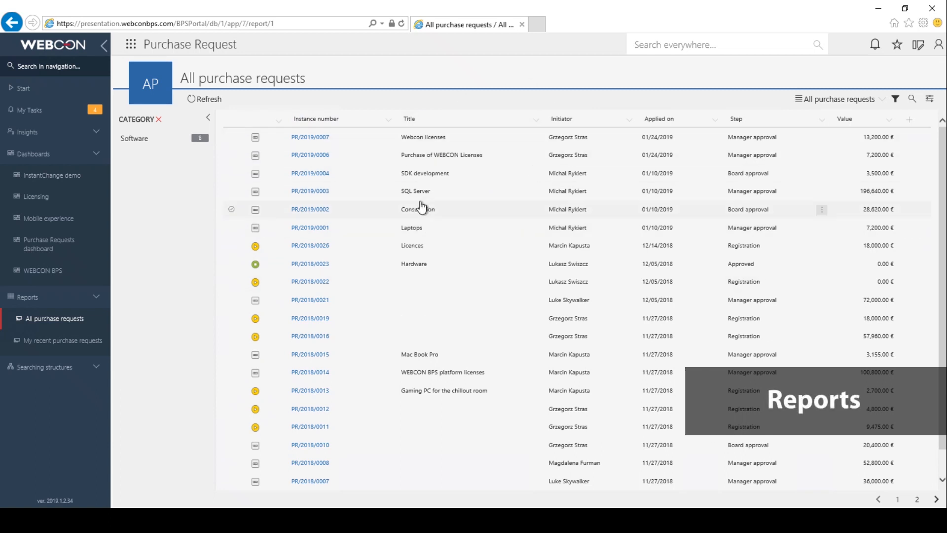
pyautogui.scroll(-1, 422, 206)
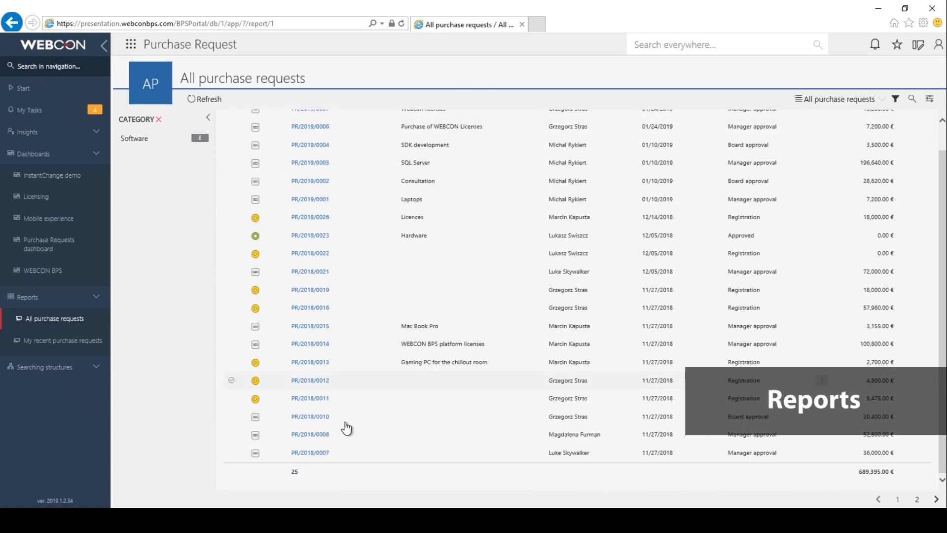
pyautogui.scroll(1, 324, 341)
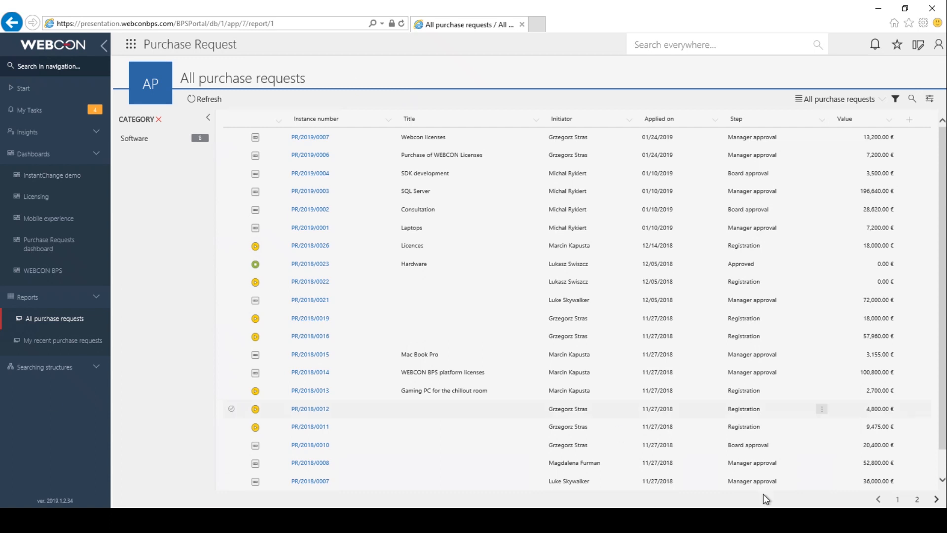
pyautogui.scroll(-1, 439, 340)
pyautogui.scroll(1, 481, 325)
# Step: Switch the report to the All where I participated view, showing six requests
pyautogui.click(882, 99)
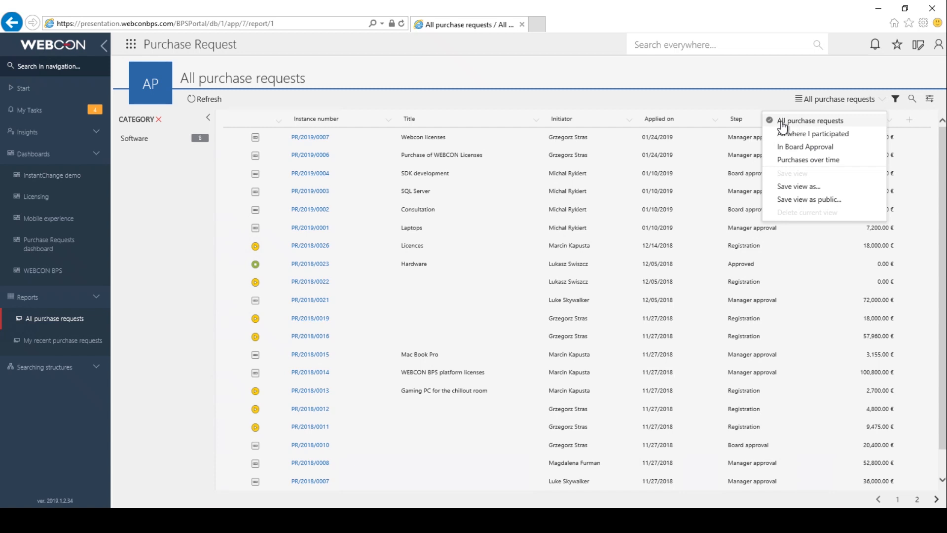
pyautogui.click(653, 80)
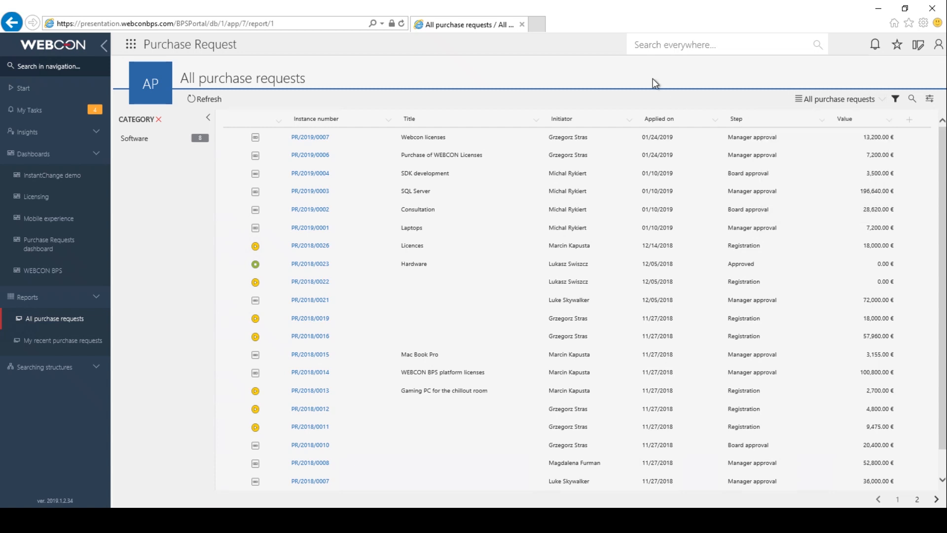
pyautogui.scroll(-1, 572, 249)
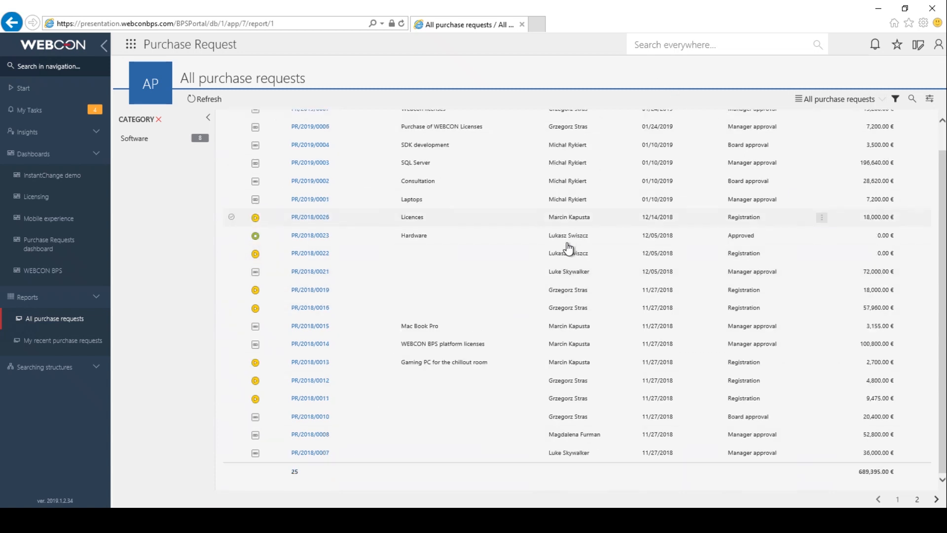
pyautogui.scroll(1, 698, 228)
pyautogui.click(881, 100)
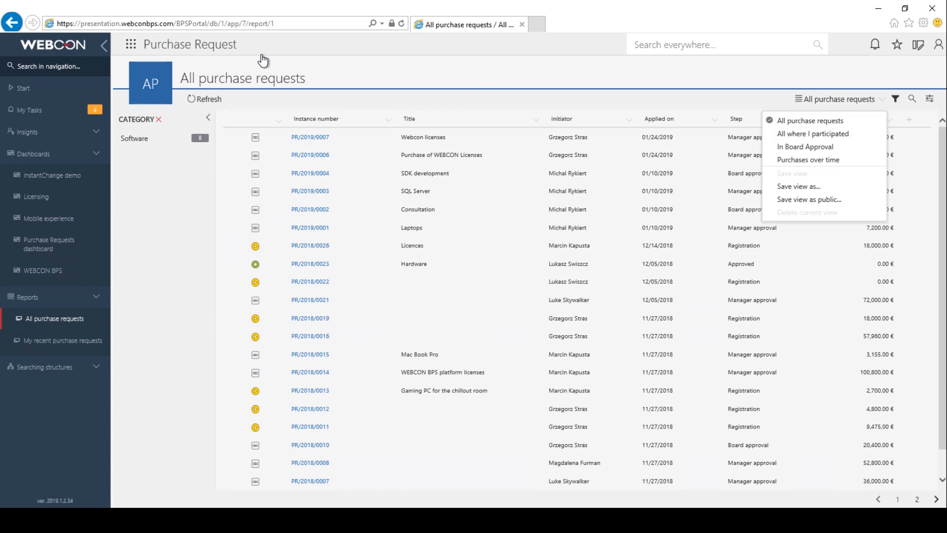
pyautogui.click(842, 134)
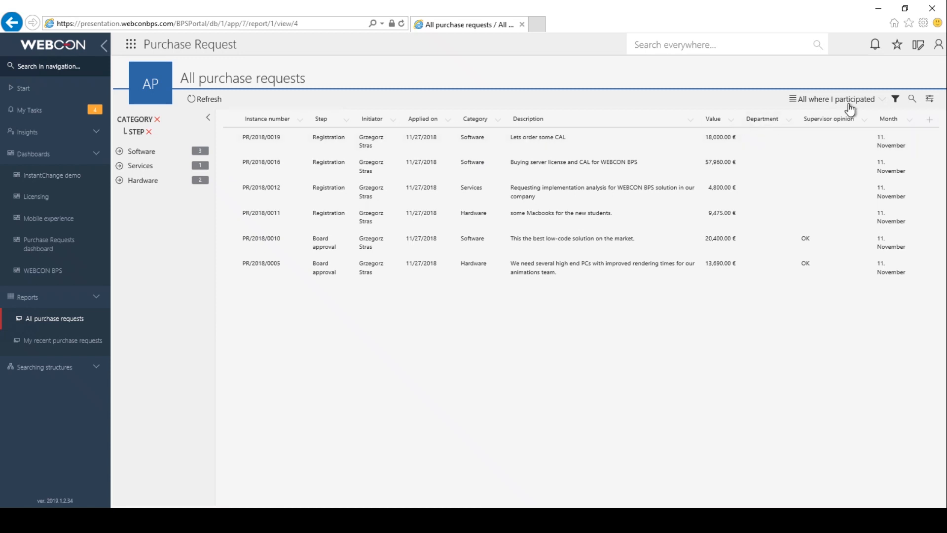
# Step: Inspect the report's view configuration, then close it
pyautogui.click(879, 101)
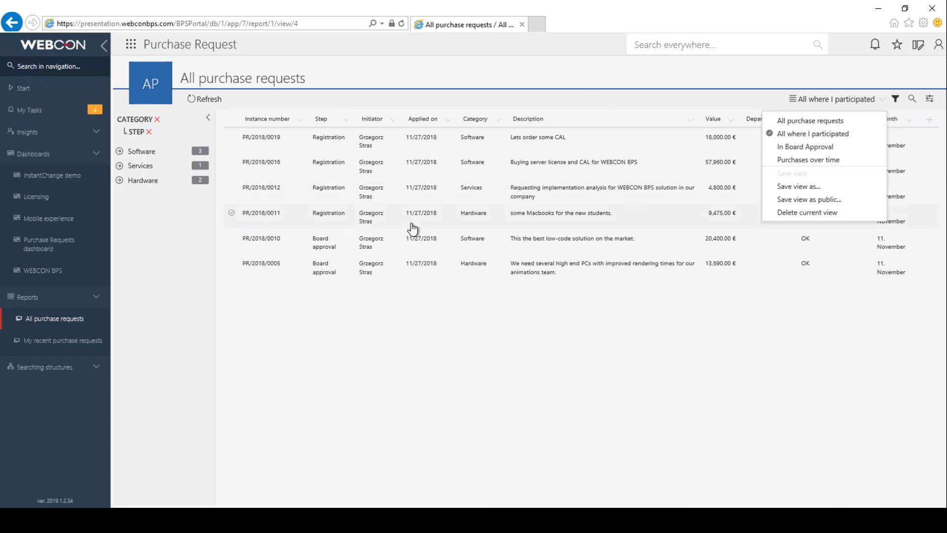
pyautogui.click(930, 99)
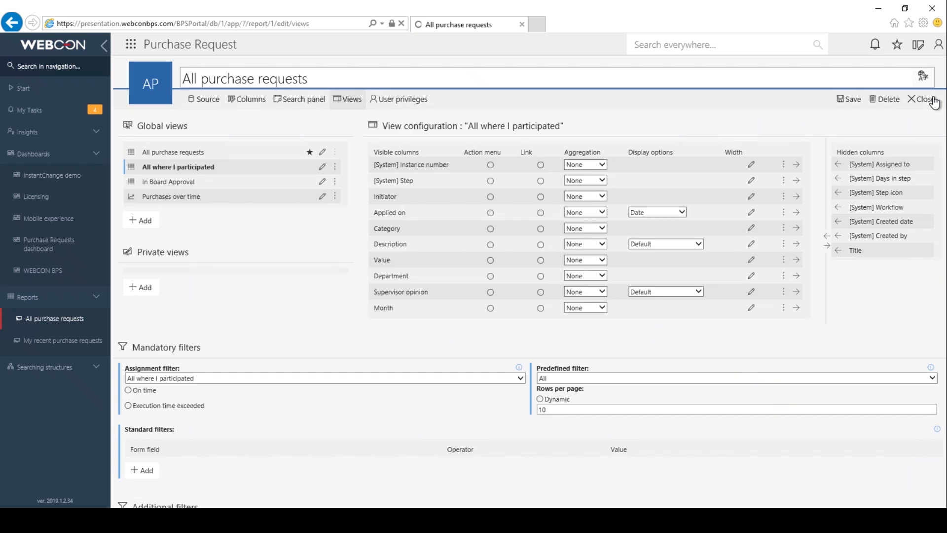
pyautogui.scroll(-5, 543, 190)
pyautogui.scroll(3, 591, 265)
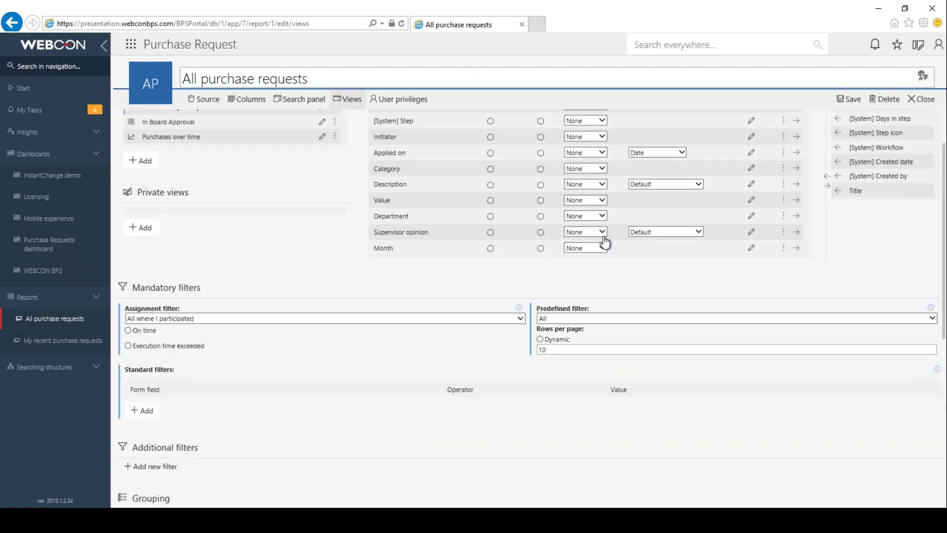
pyautogui.scroll(1, 706, 211)
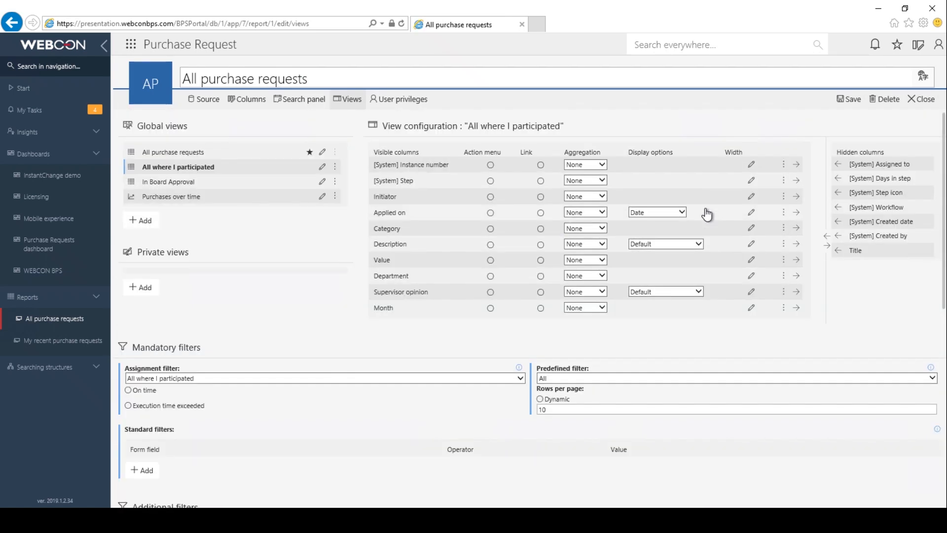
pyautogui.click(926, 100)
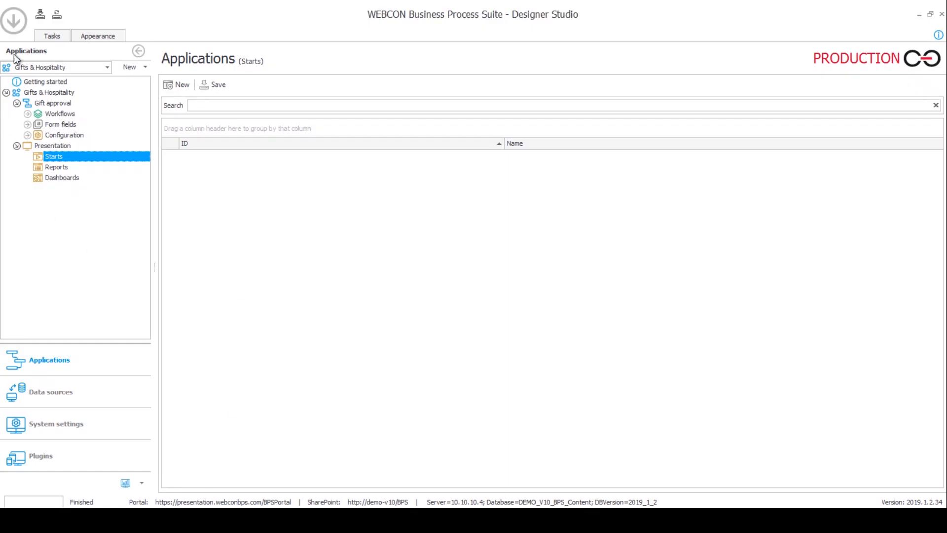
# Step: Switch Designer Studio to the Finance > Purchase Request application
pyautogui.click(93, 65)
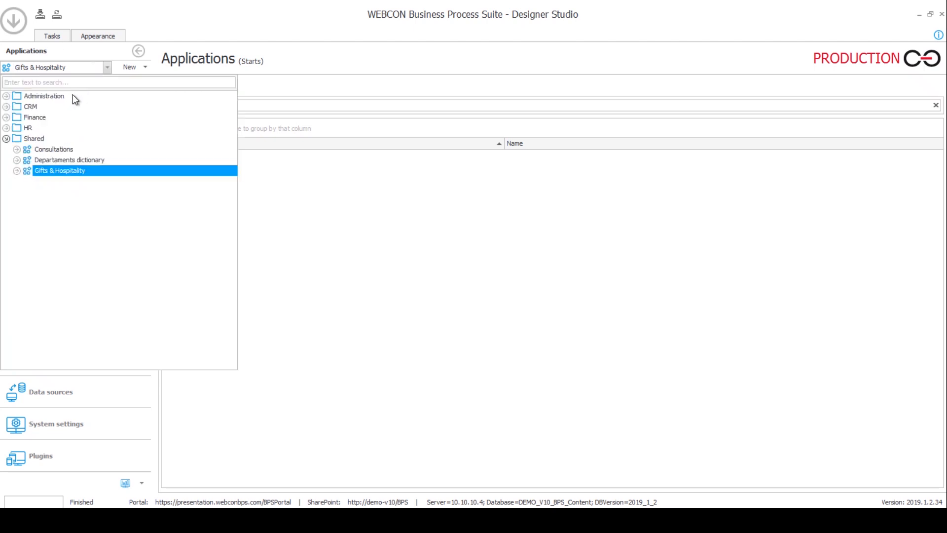
pyautogui.click(7, 117)
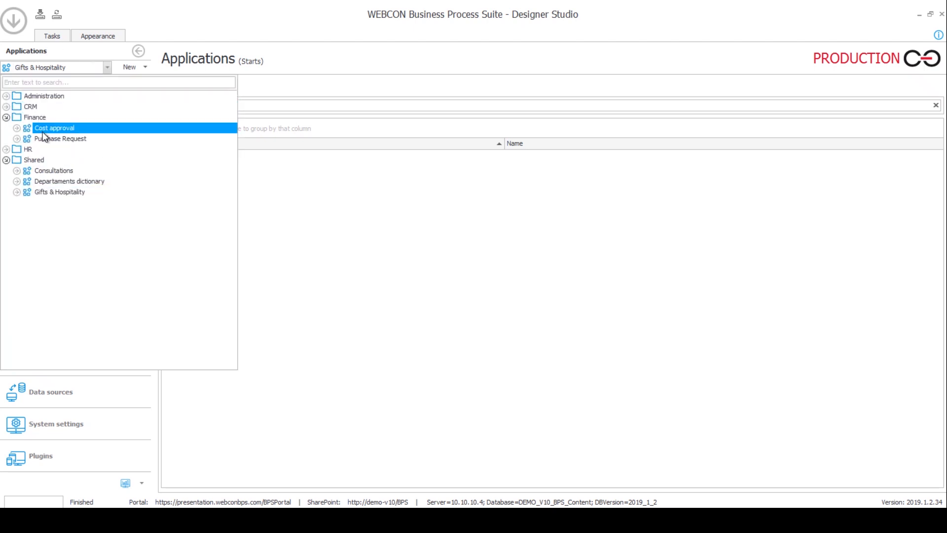
pyautogui.click(18, 139)
pyautogui.click(54, 149)
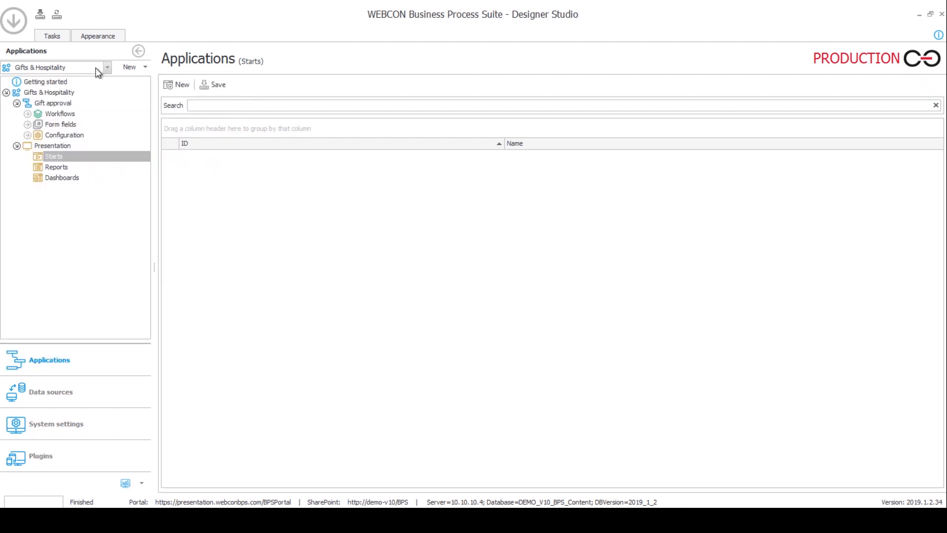
pyautogui.click(95, 68)
pyautogui.click(17, 139)
pyautogui.click(47, 152)
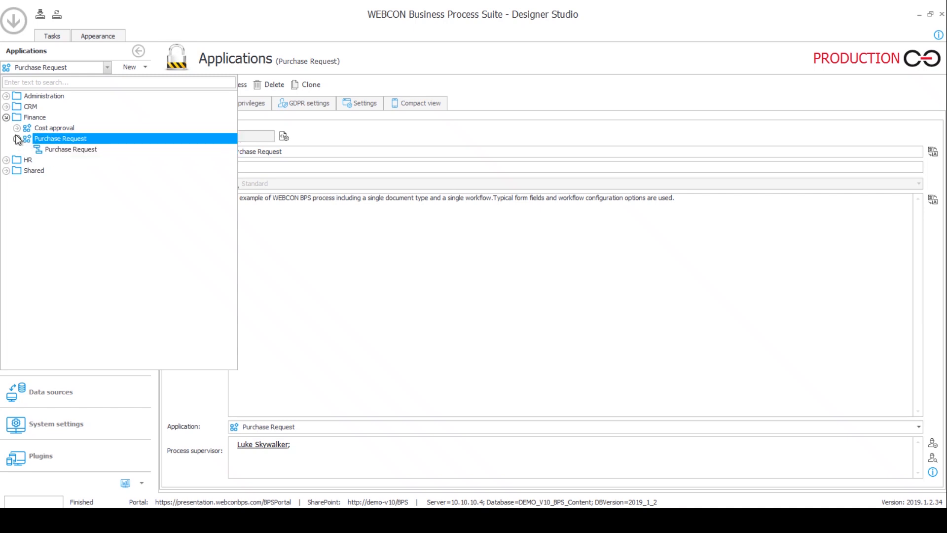
pyautogui.click(47, 139)
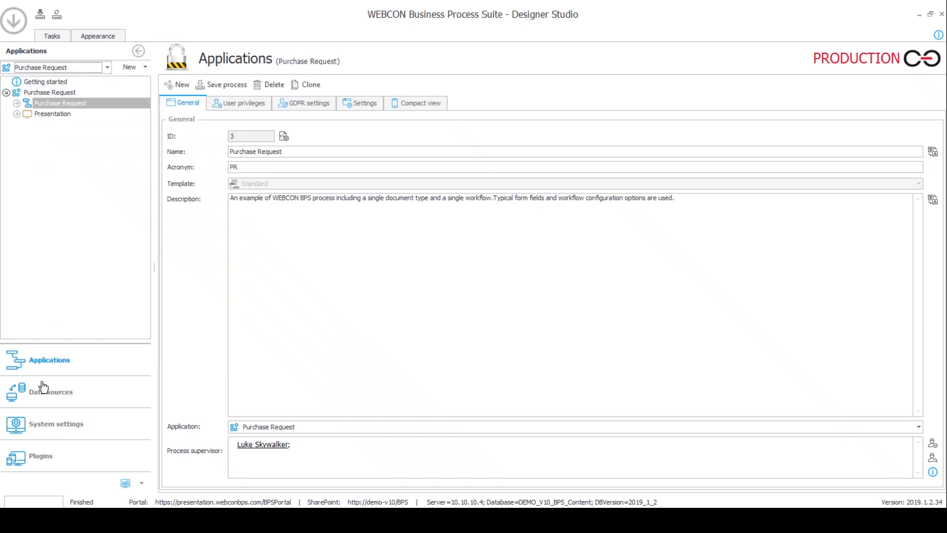
# Step: Open the All purchase requests report's configuration, with its source, mandatory filters and views
pyautogui.click(16, 114)
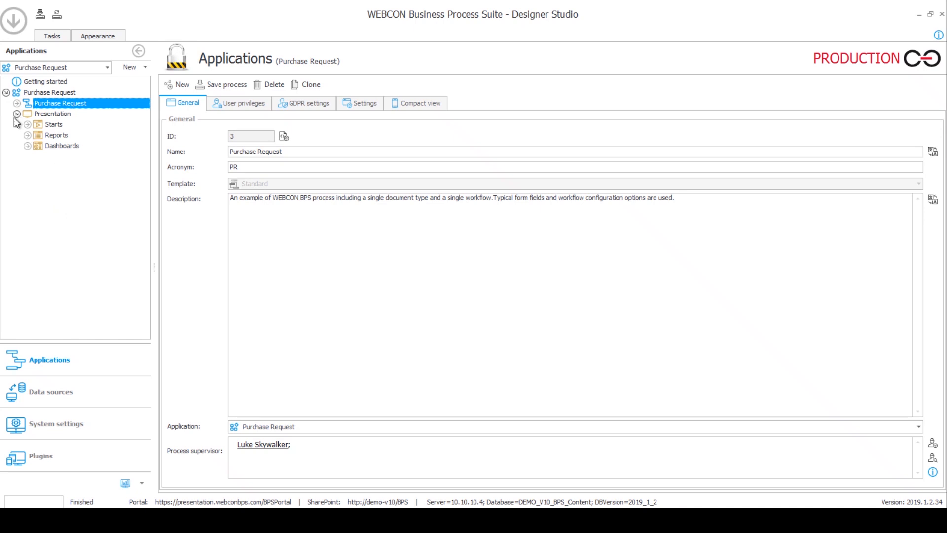
pyautogui.click(27, 134)
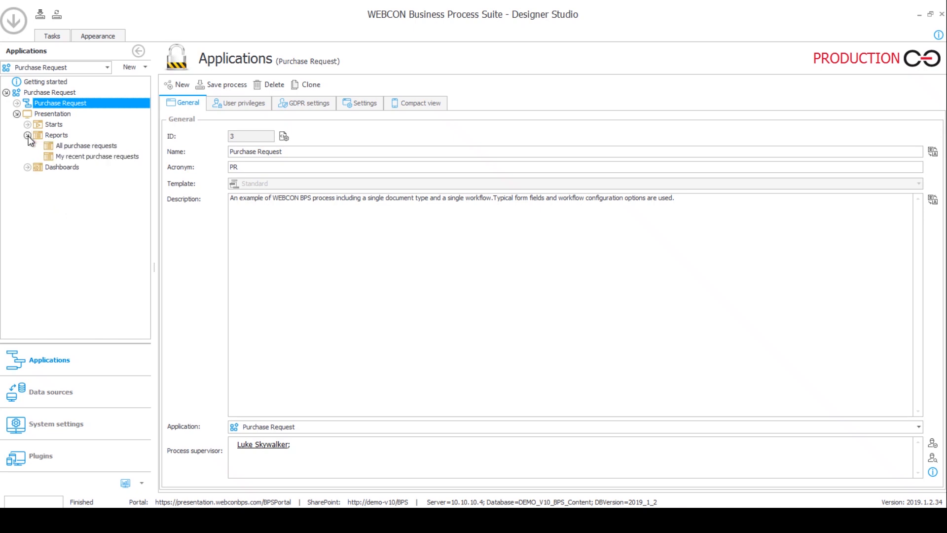
pyautogui.click(77, 148)
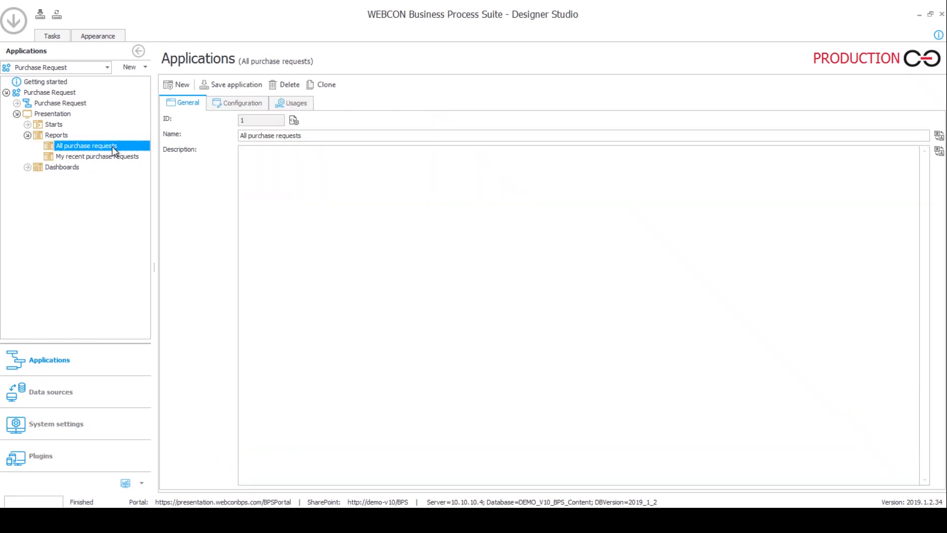
pyautogui.click(254, 105)
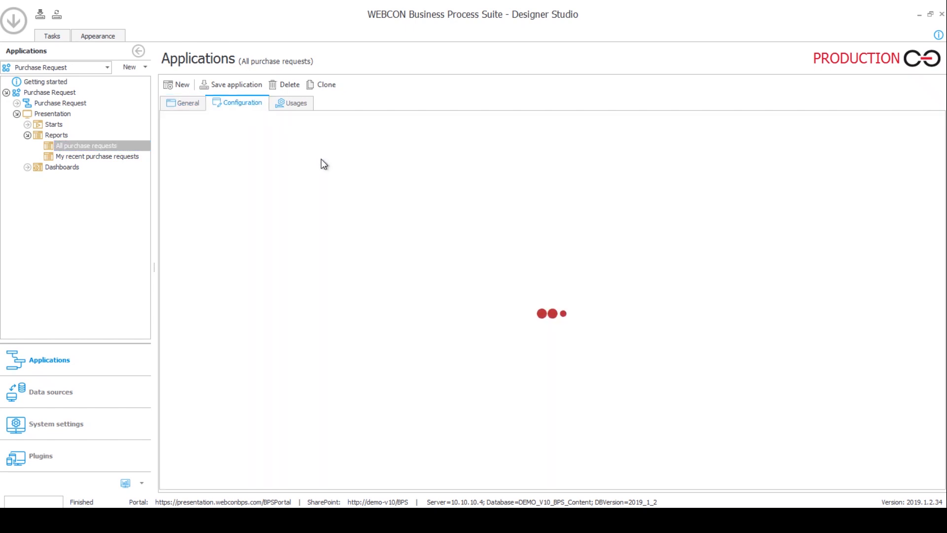
pyautogui.scroll(-4, 715, 351)
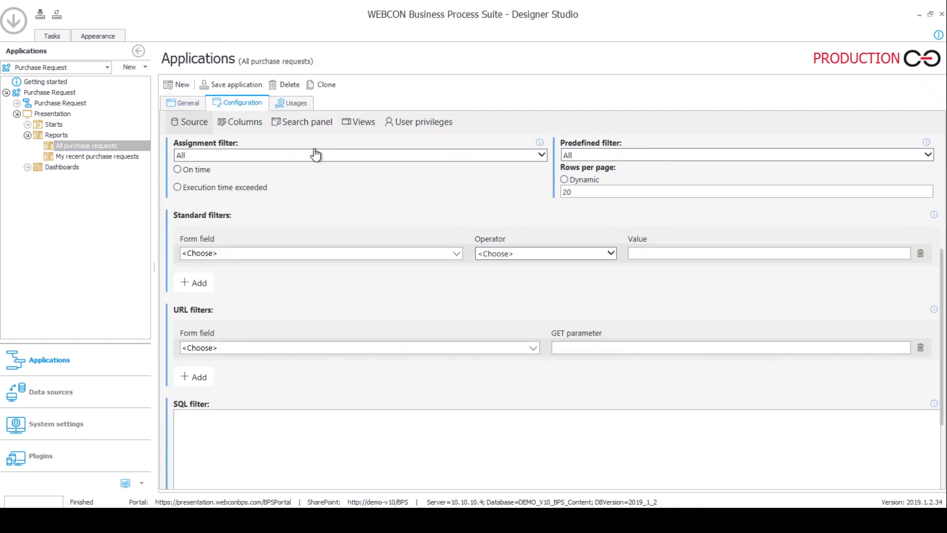
pyautogui.scroll(3, 529, 238)
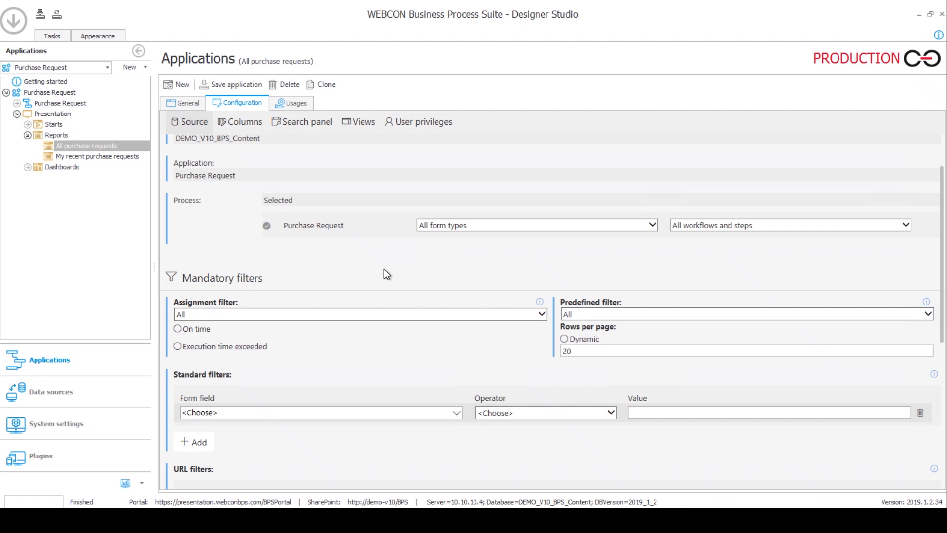
pyautogui.click(350, 124)
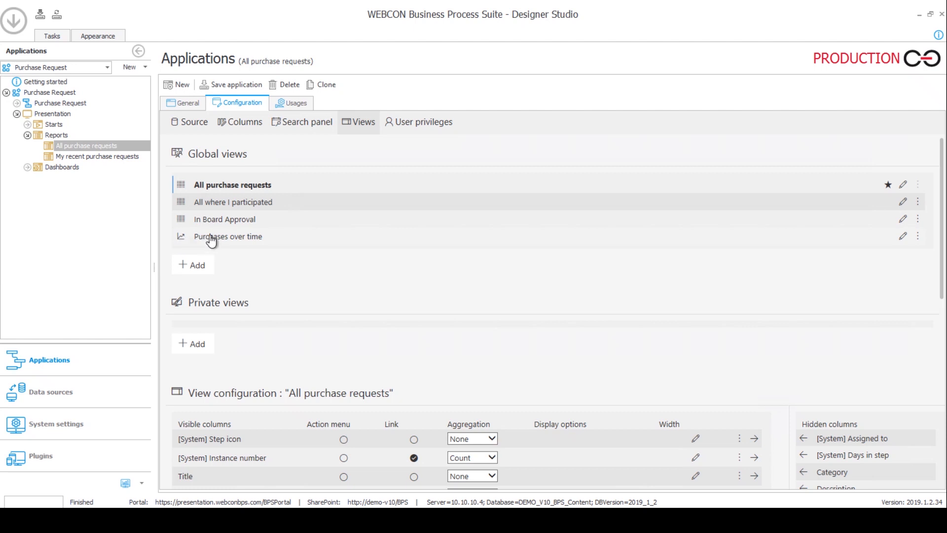
# Step: Review the report's four global views, including Purchases over time, then return to the portal
pyautogui.scroll(-2, 334, 265)
pyautogui.scroll(2, 334, 265)
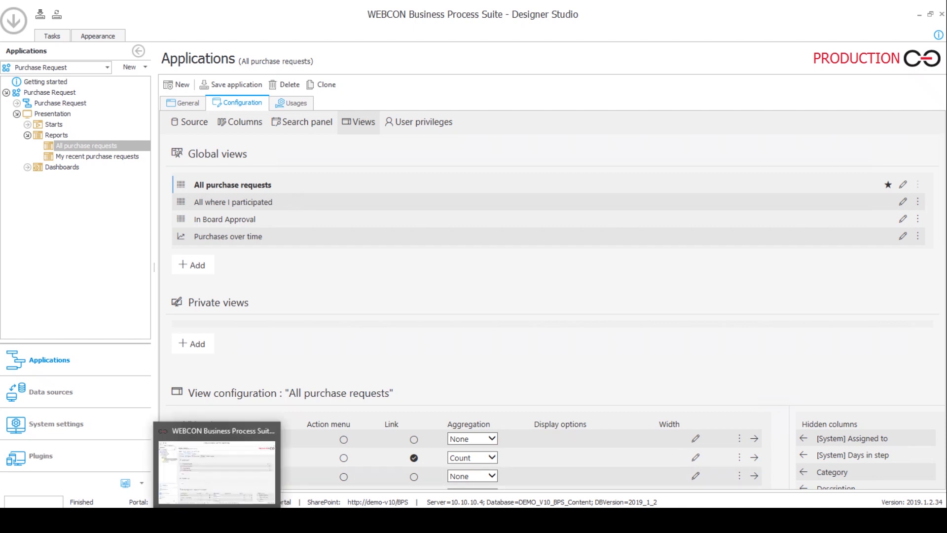
pyautogui.click(102, 519)
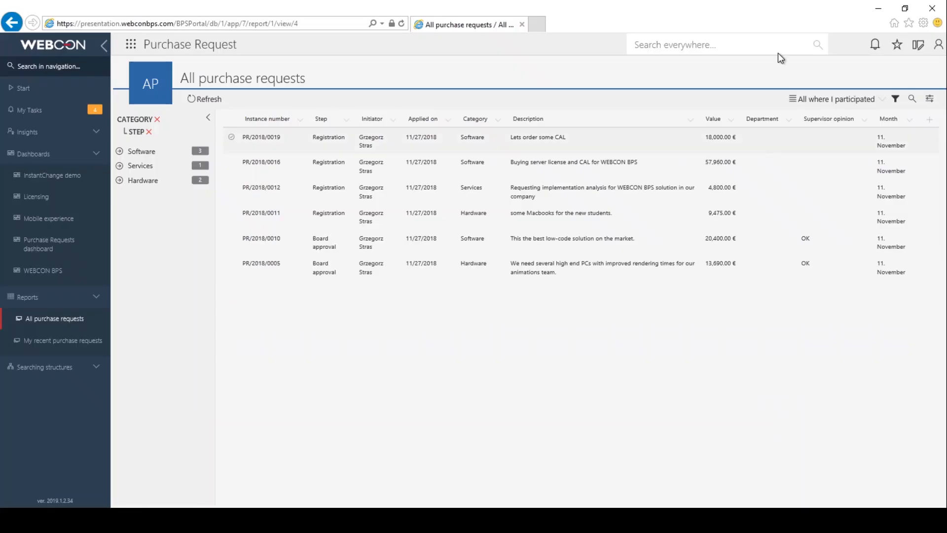
# Step: Show the report as the Purchases over time bar chart and read the bar values, January at 517240
pyautogui.click(833, 99)
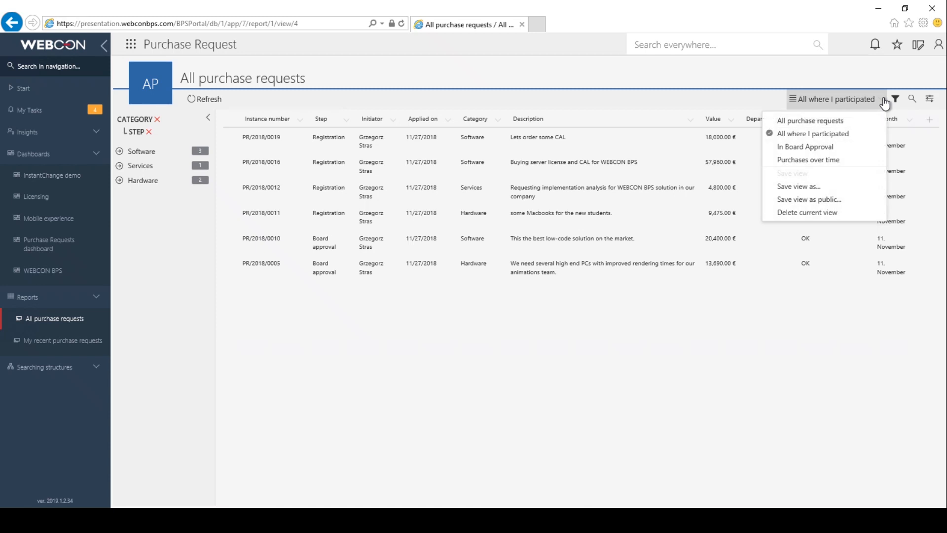
pyautogui.click(807, 165)
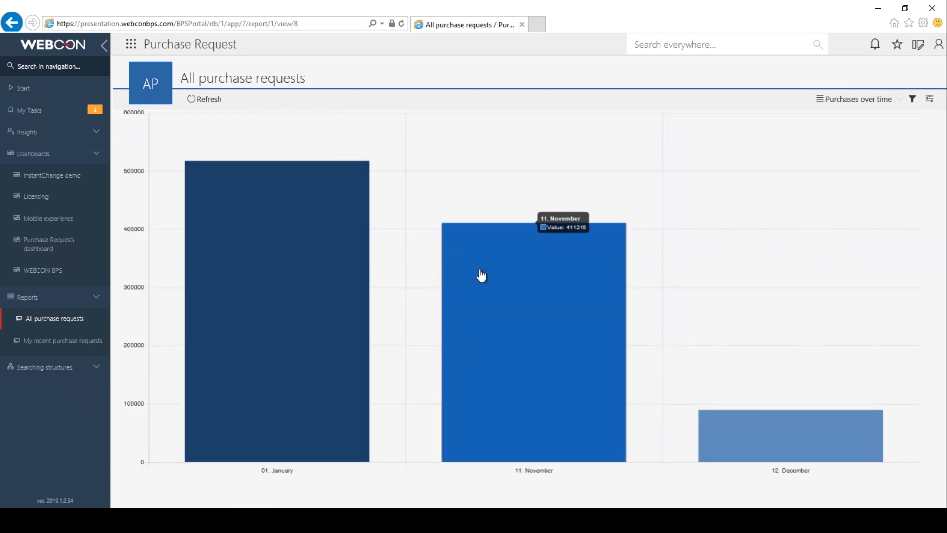
pyautogui.moveTo(309, 247)
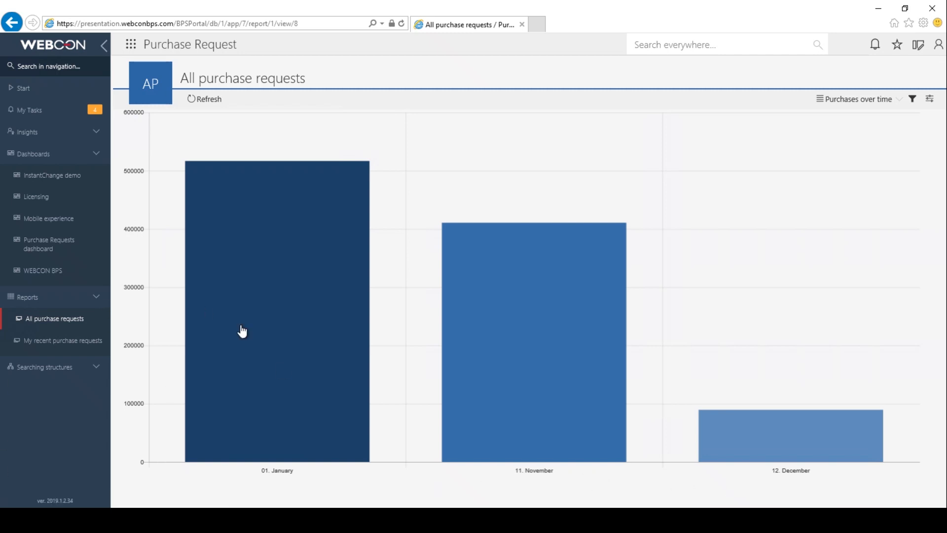
pyautogui.moveTo(328, 440)
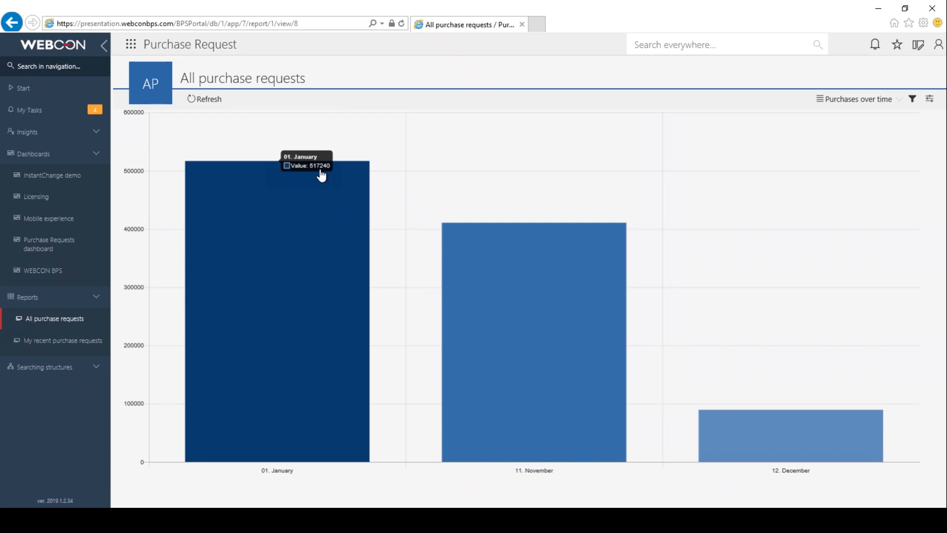
pyautogui.moveTo(230, 317)
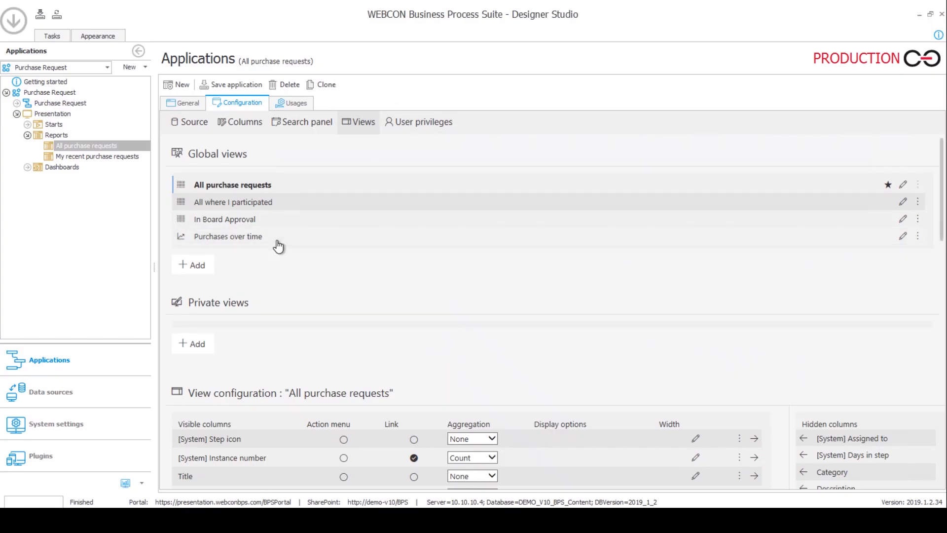
# Step: Review the Purchases over time settings: a Bar chart by Month drilling down to a Donut by Category
pyautogui.click(245, 237)
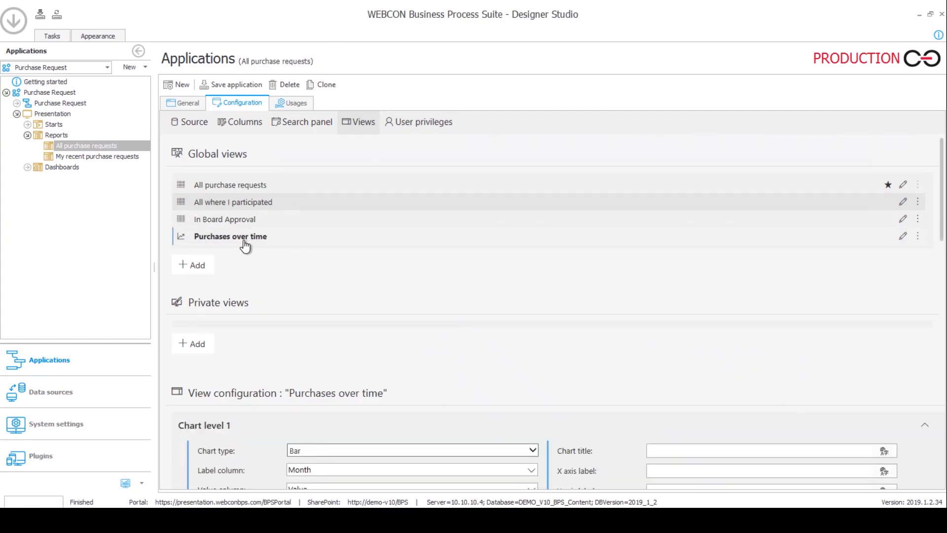
pyautogui.scroll(-3, 376, 236)
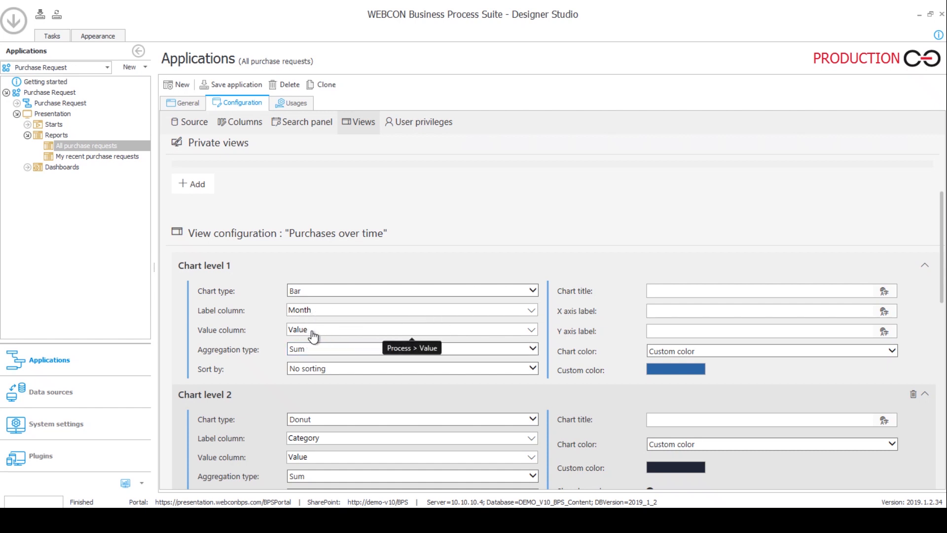
pyautogui.scroll(-2, 247, 289)
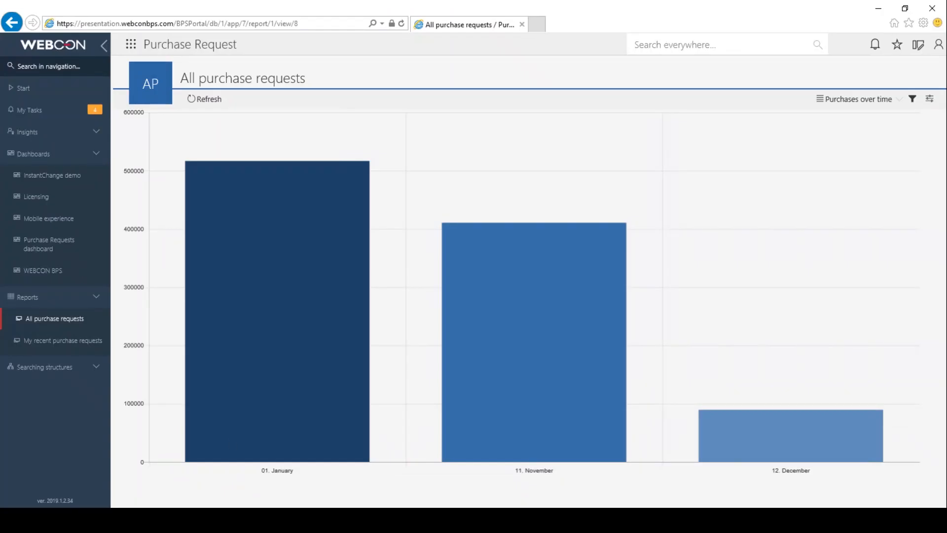
pyautogui.moveTo(324, 239)
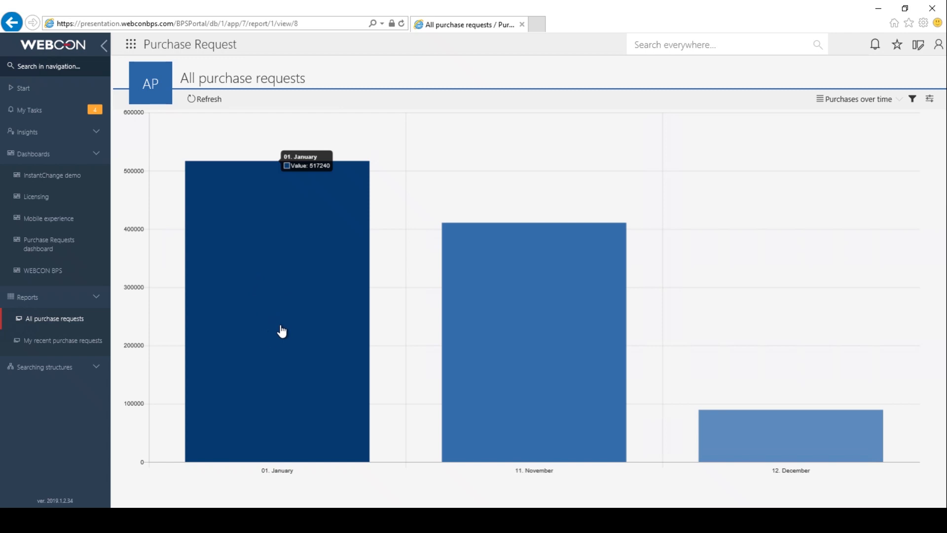
pyautogui.click(275, 268)
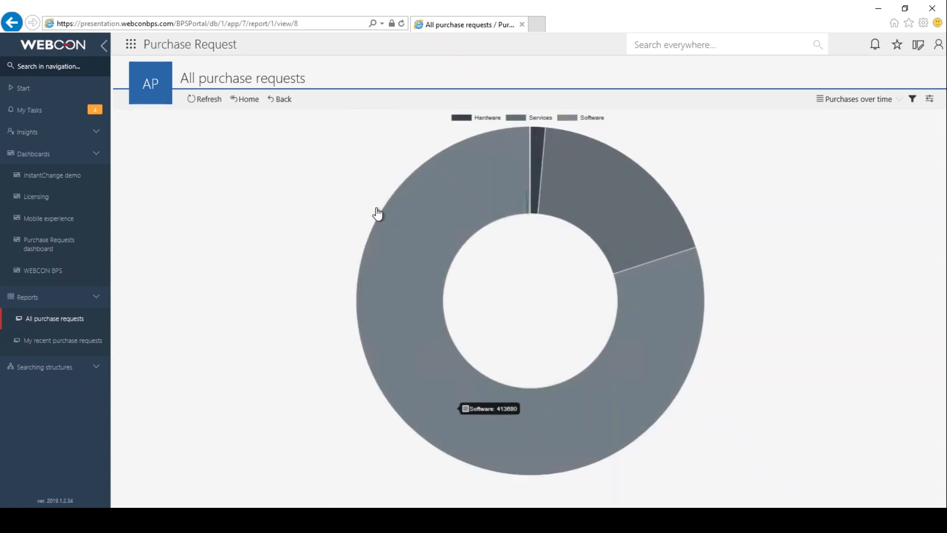
# Step: Drill from the January bar into the category donut and list the Software requests
pyautogui.moveTo(640, 263)
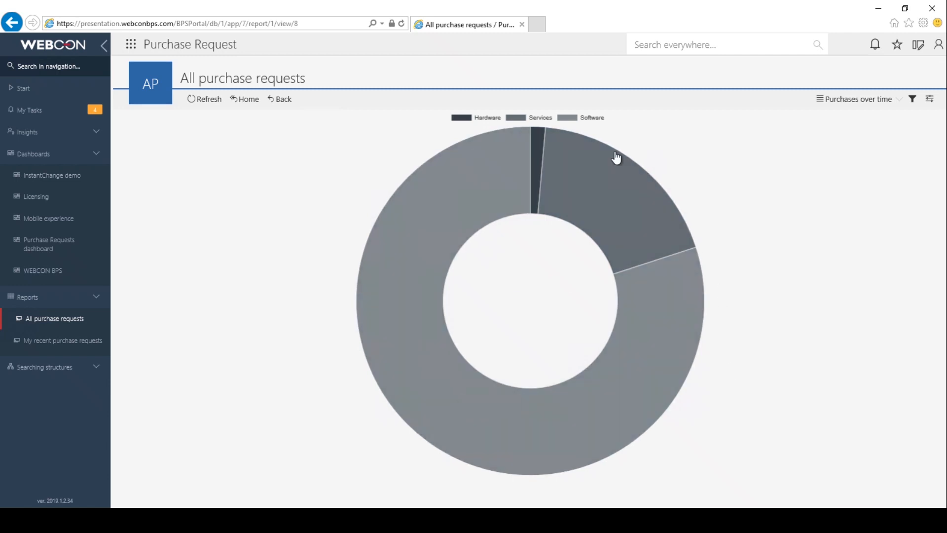
pyautogui.moveTo(620, 344)
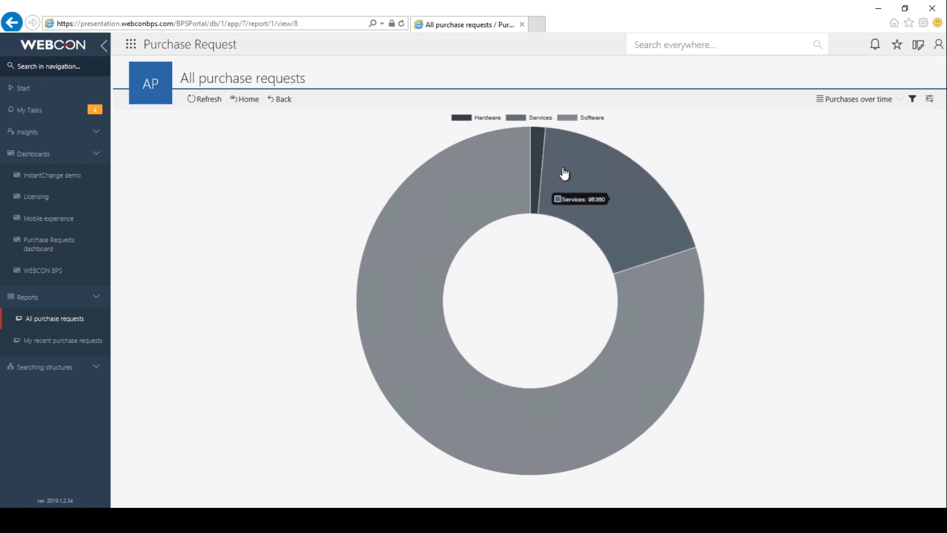
pyautogui.moveTo(497, 175)
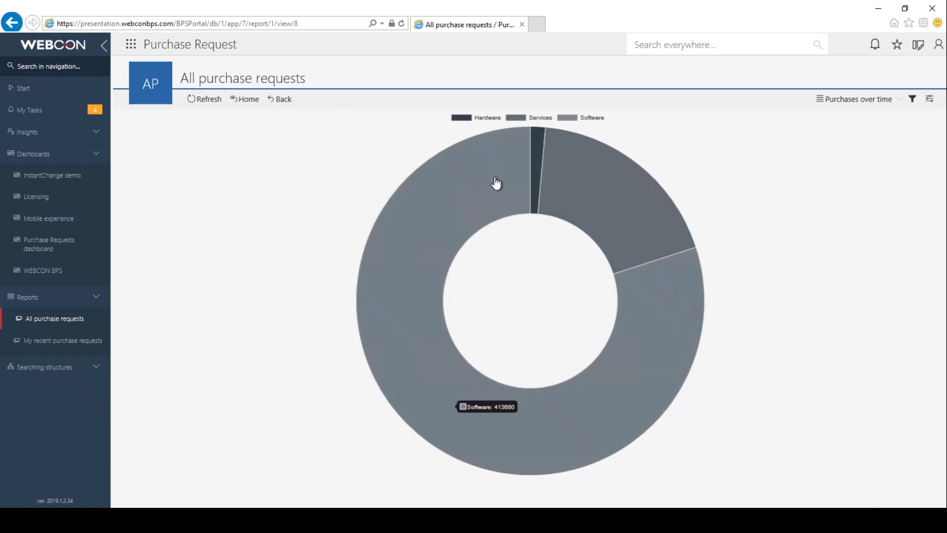
pyautogui.moveTo(534, 172)
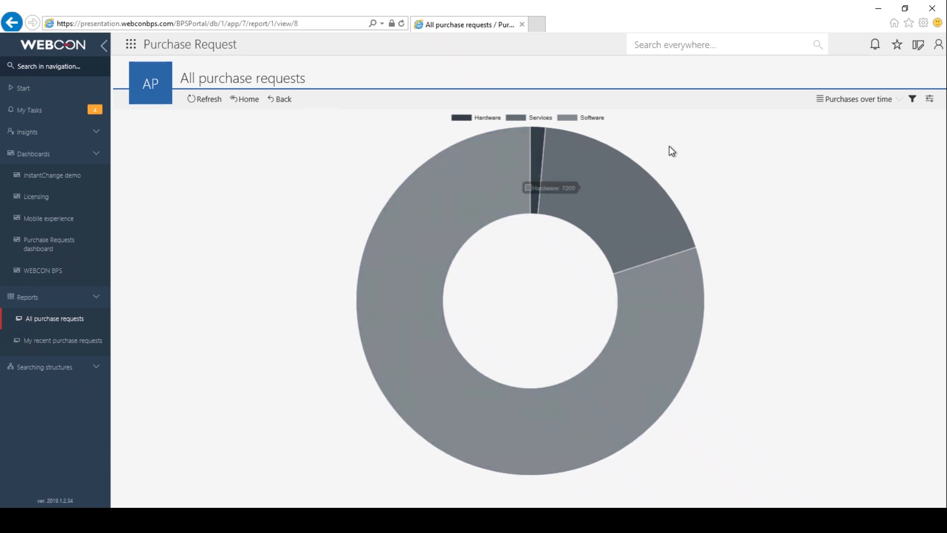
pyautogui.moveTo(747, 5)
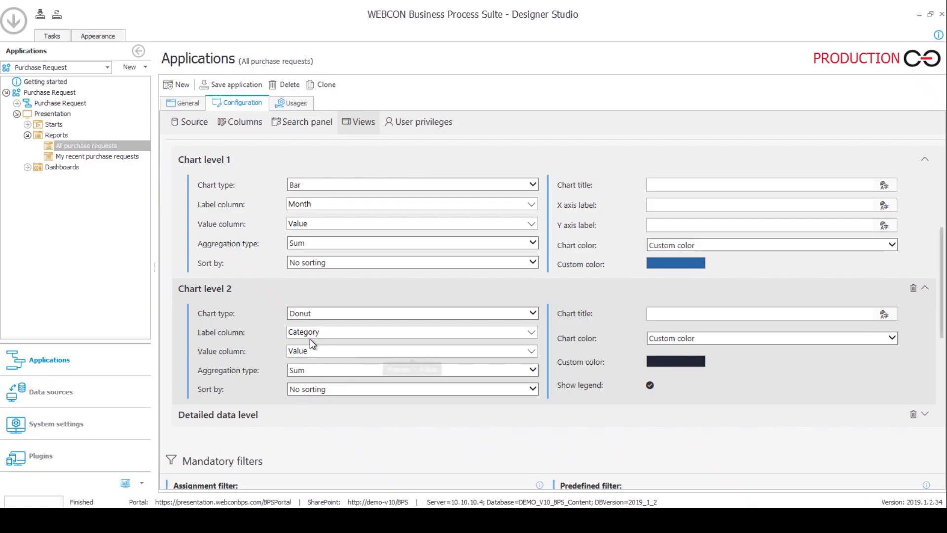
pyautogui.scroll(-3, 309, 338)
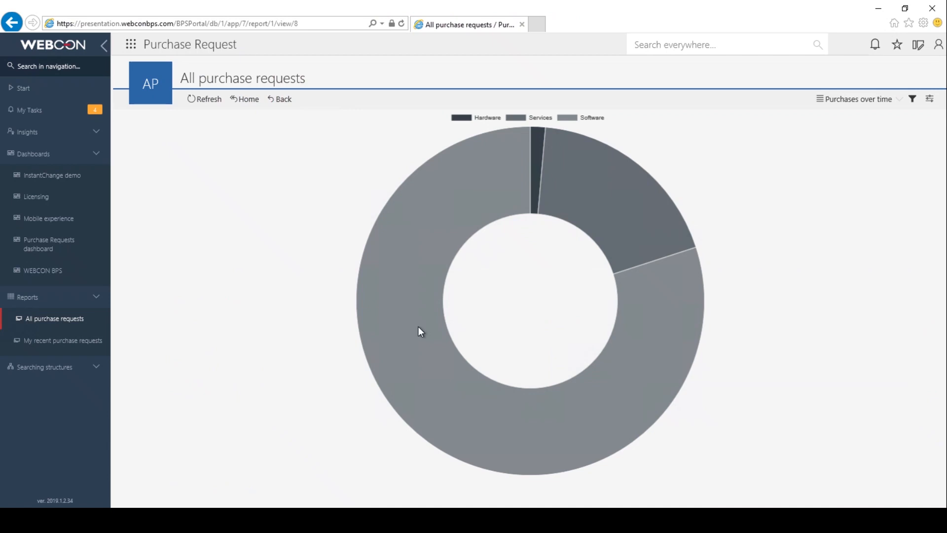
pyautogui.moveTo(412, 237)
pyautogui.click(432, 255)
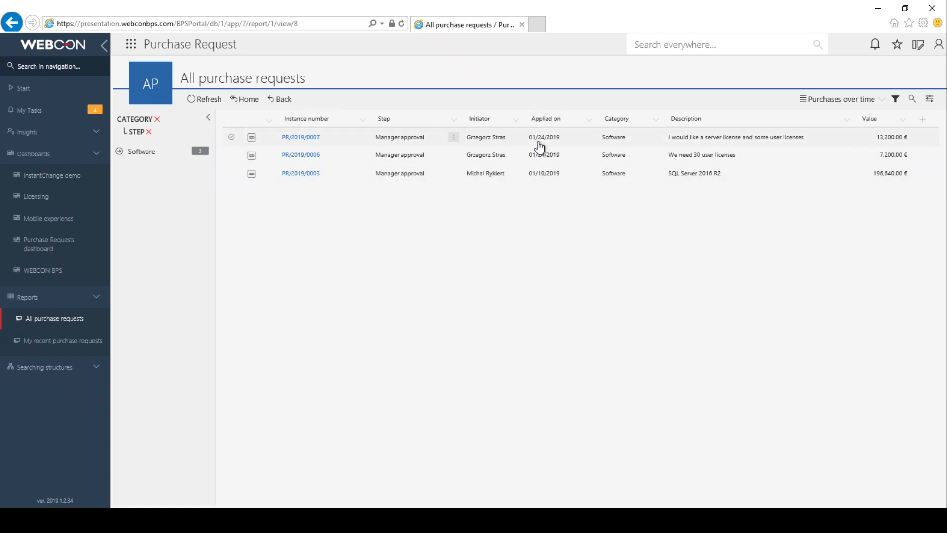
# Step: Return to January's donut and list its two Services category requests instead
pyautogui.click(284, 99)
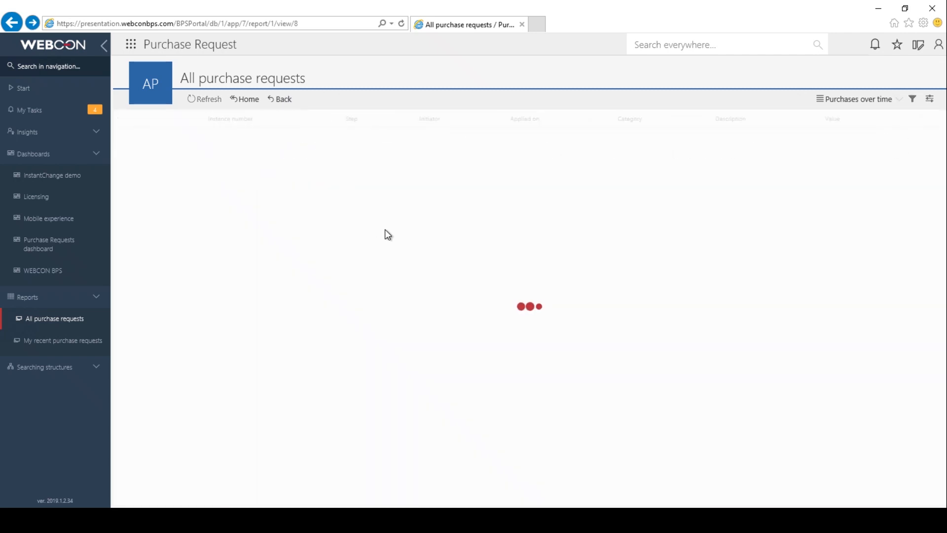
pyautogui.click(432, 324)
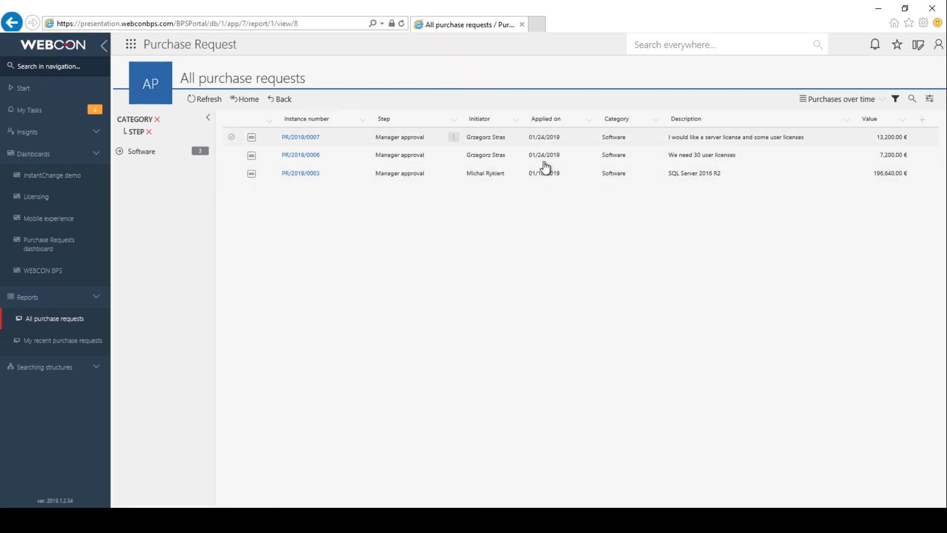
pyautogui.click(277, 100)
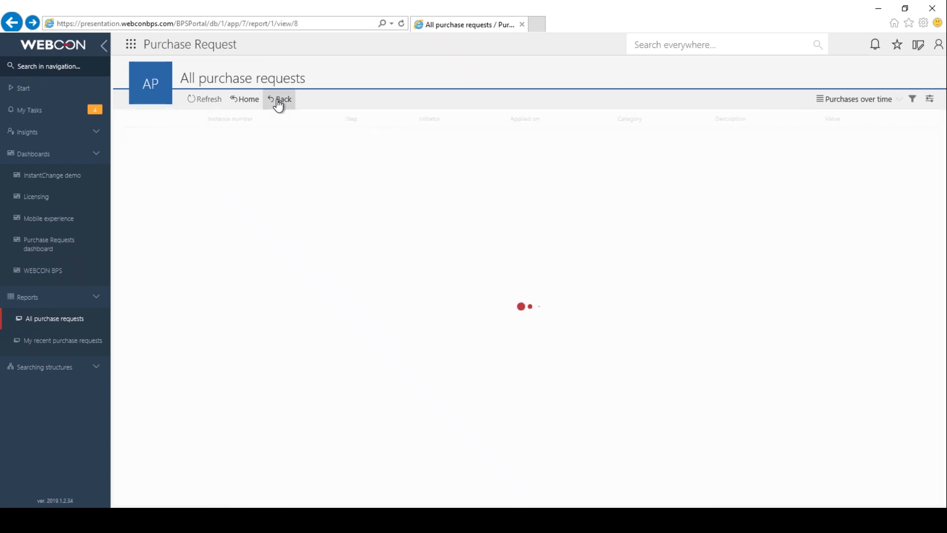
pyautogui.moveTo(644, 205)
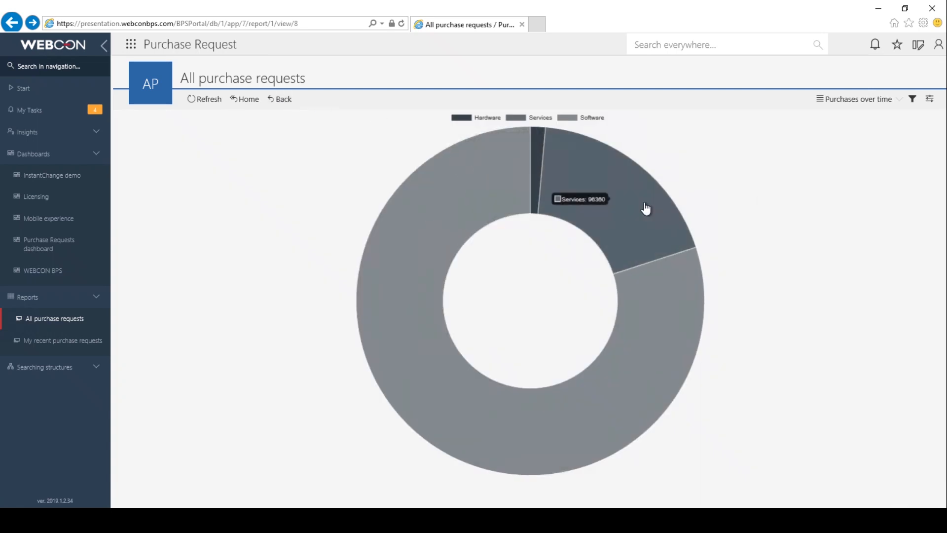
pyautogui.click(601, 206)
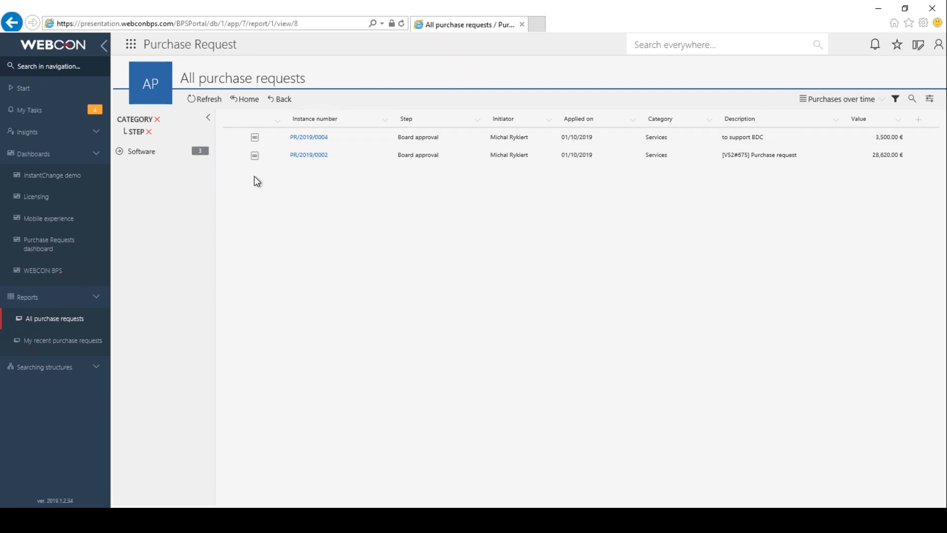
pyautogui.click(64, 164)
pyautogui.click(64, 162)
# Step: Open the Purchase Requests dashboard and switch it into edit mode
pyautogui.click(43, 245)
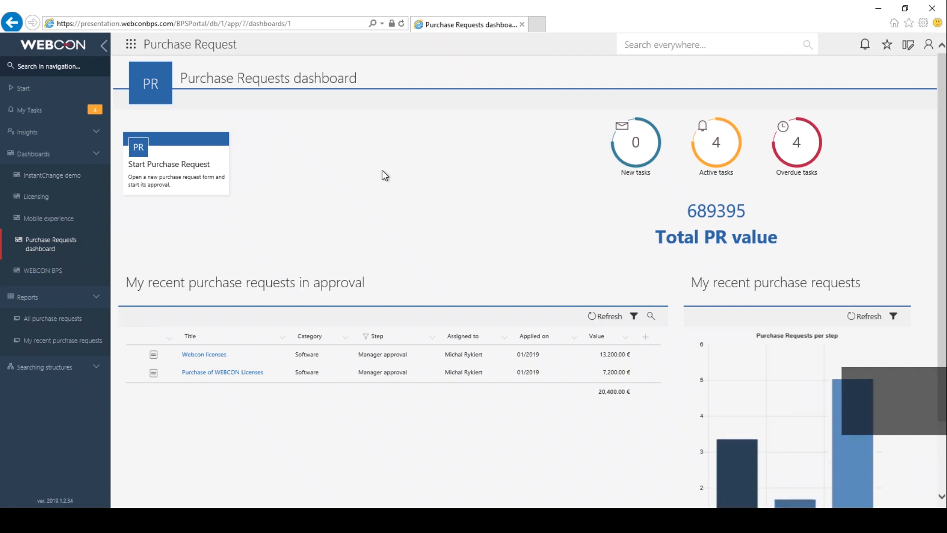
pyautogui.scroll(-2, 392, 145)
pyautogui.scroll(2, 391, 145)
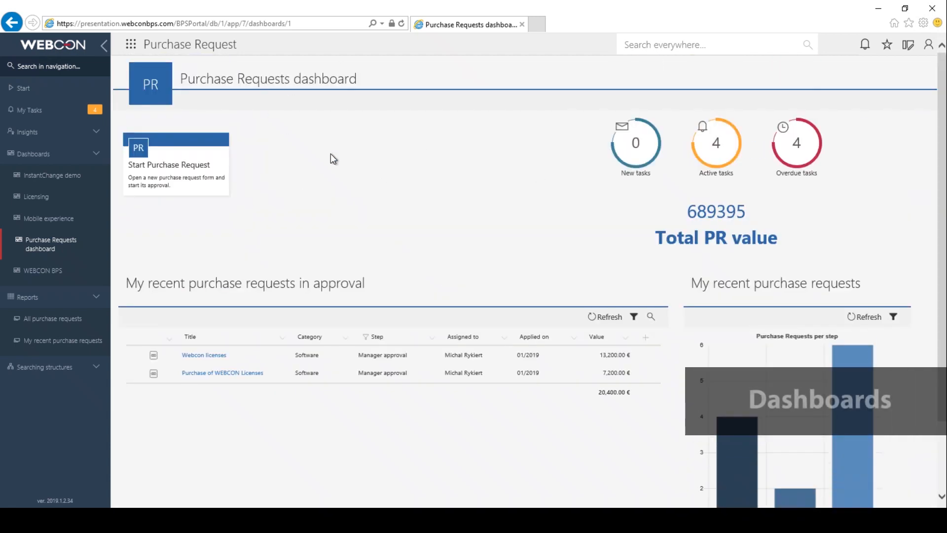
pyautogui.click(911, 46)
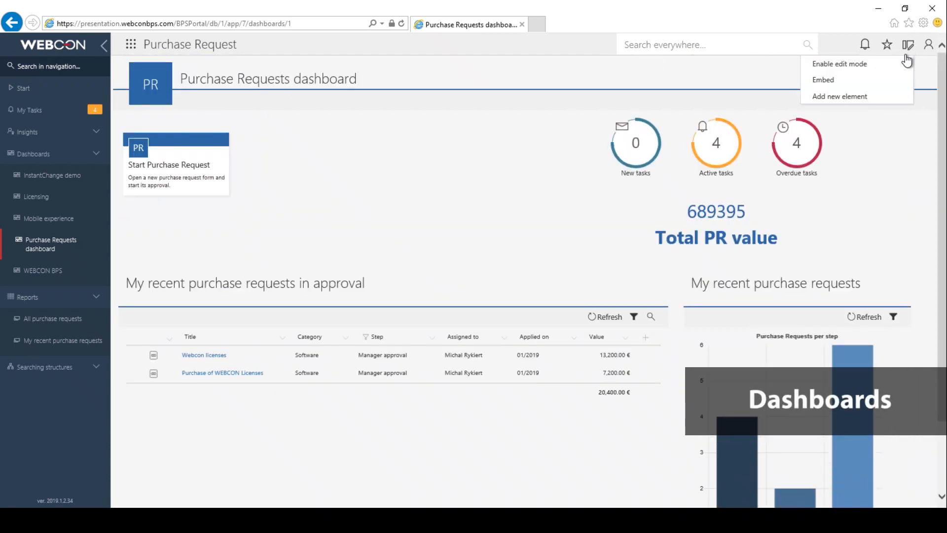
pyautogui.click(876, 66)
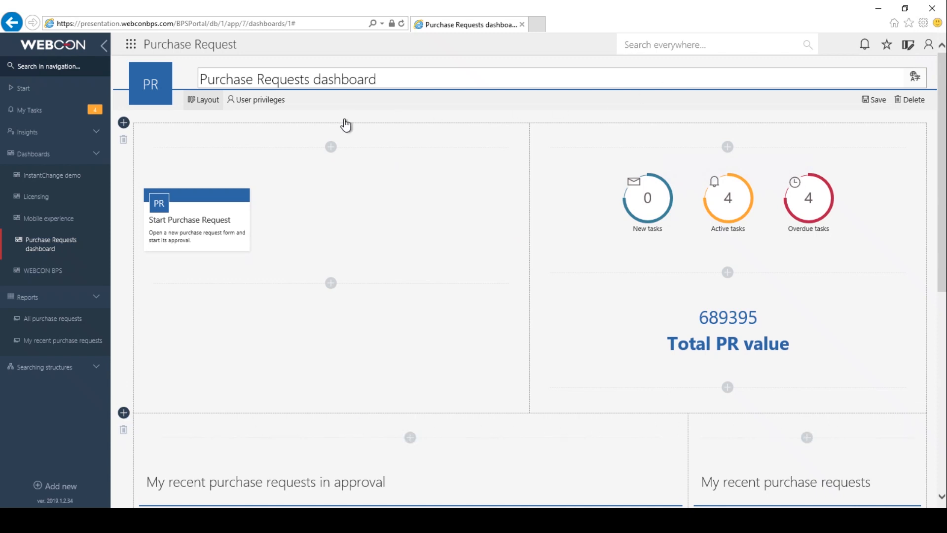
# Step: Add a new section to the Purchase Requests dashboard
pyautogui.scroll(-4, 510, 171)
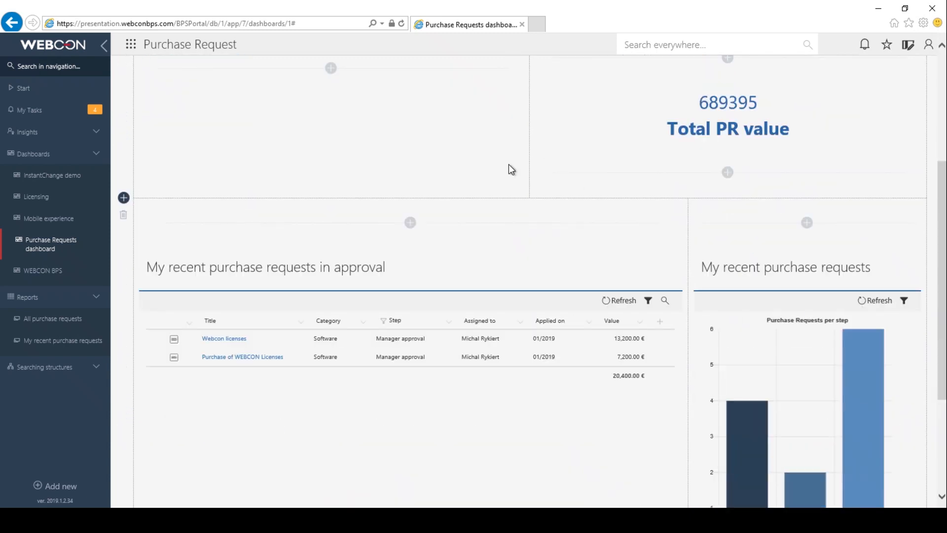
pyautogui.scroll(-3, 509, 169)
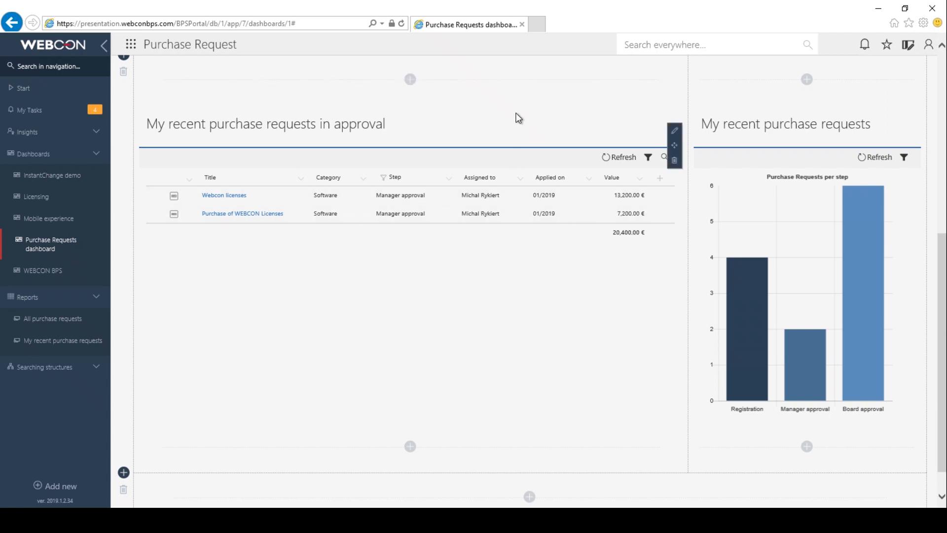
pyautogui.scroll(1, 518, 119)
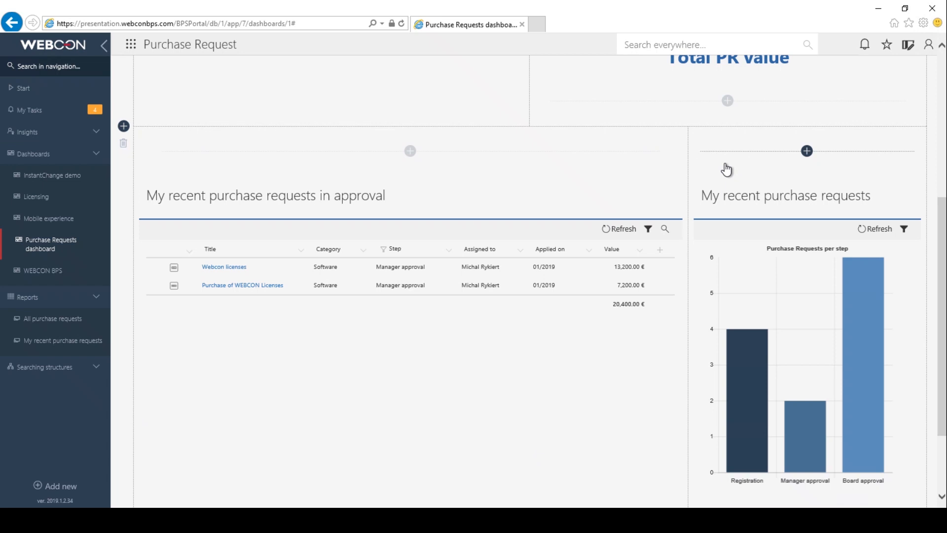
pyautogui.scroll(-2, 861, 422)
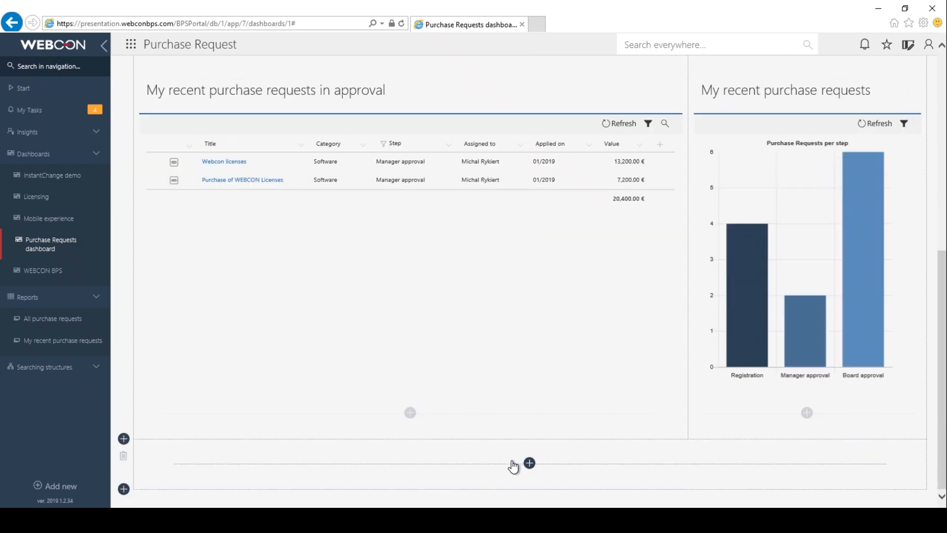
pyautogui.click(124, 489)
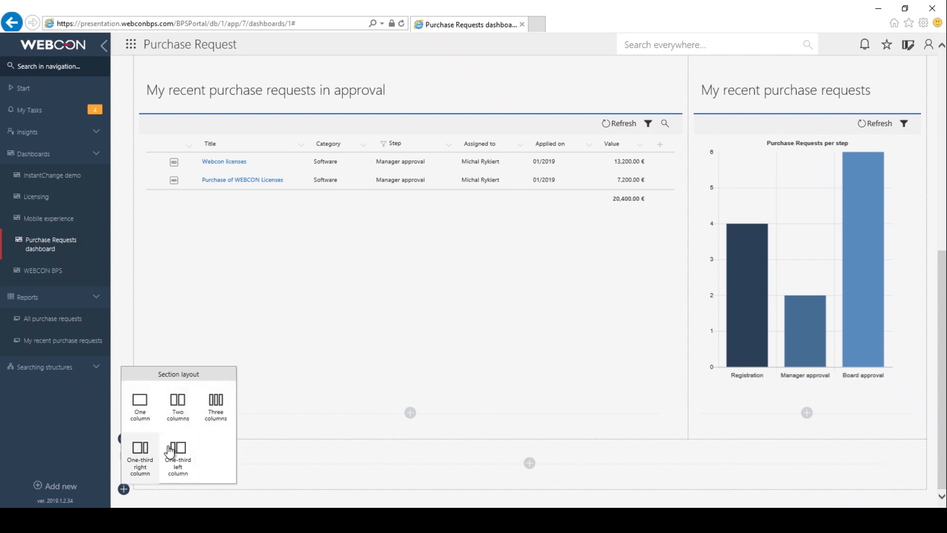
# Step: Bring up the Elements picker for the left section under the Start Purchase Request tile
pyautogui.scroll(4, 375, 301)
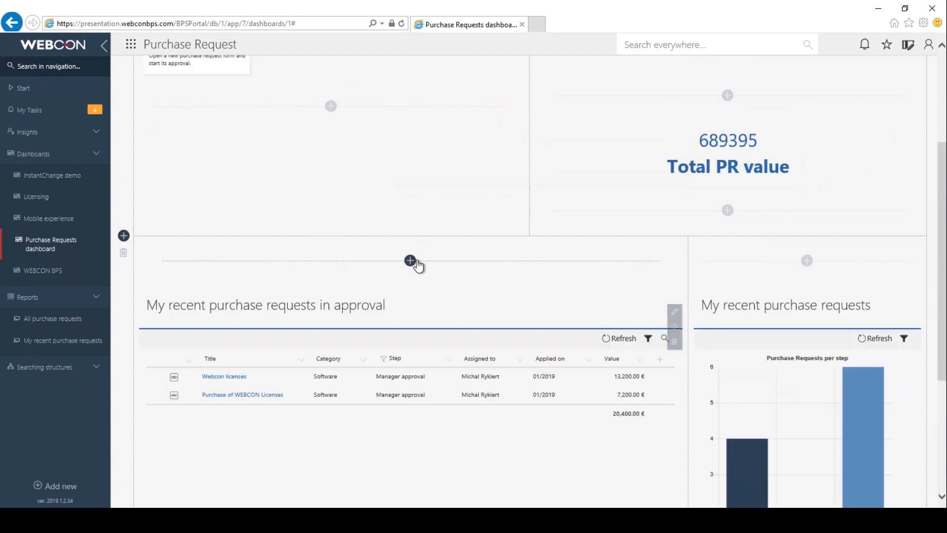
pyautogui.scroll(-3, 424, 217)
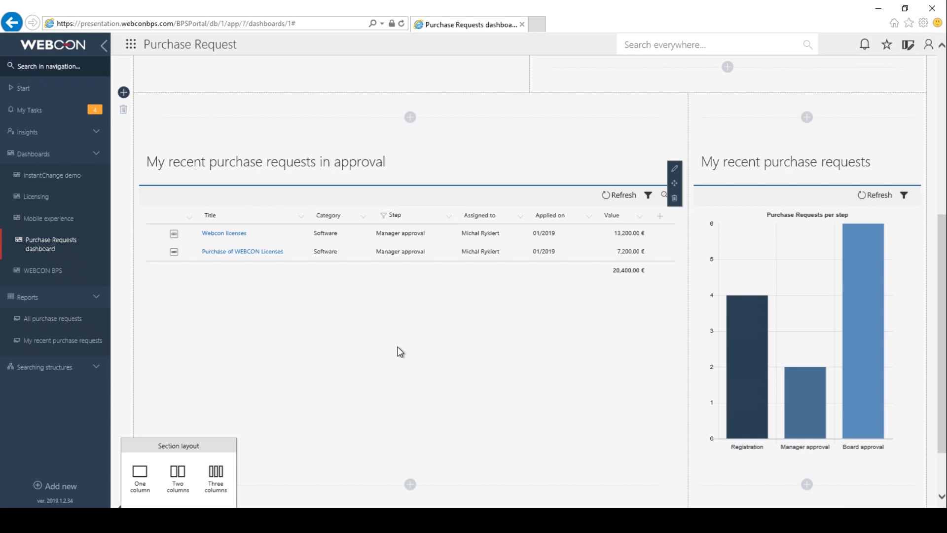
pyautogui.scroll(-2, 366, 400)
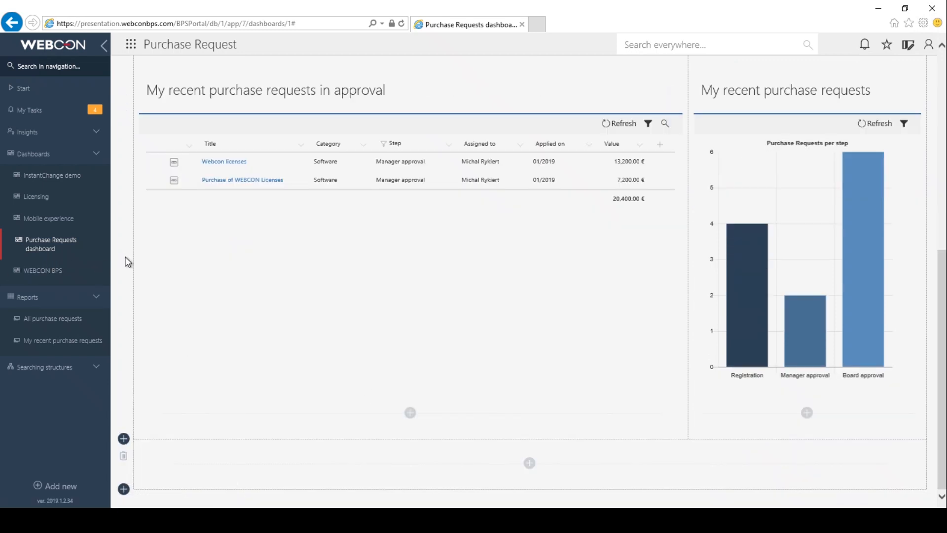
pyautogui.scroll(4, 395, 252)
pyautogui.scroll(6, 508, 217)
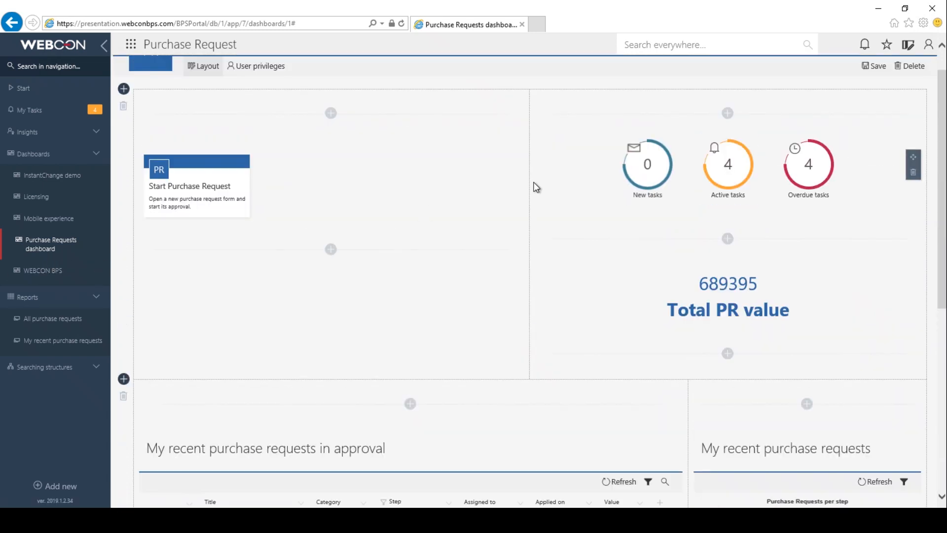
pyautogui.scroll(1, 543, 204)
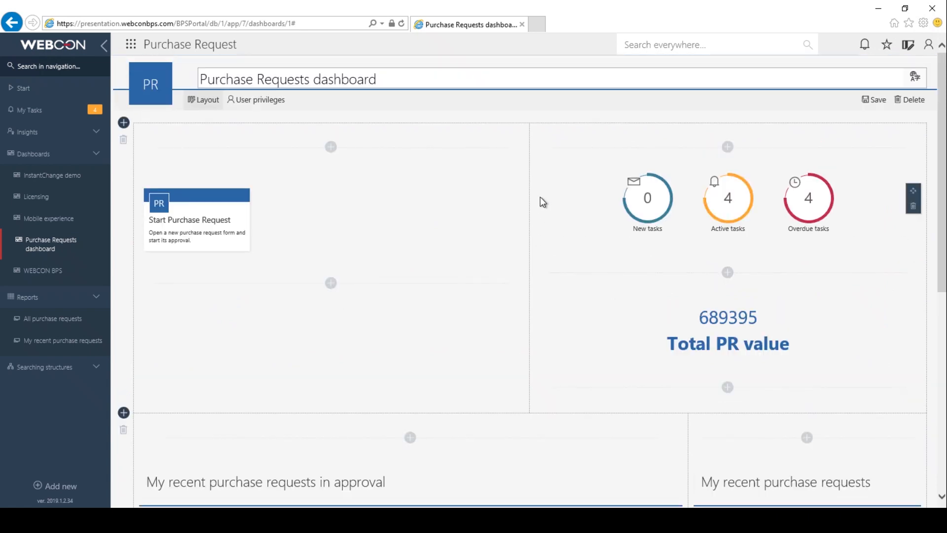
pyautogui.scroll(-4, 547, 187)
pyautogui.scroll(3, 555, 139)
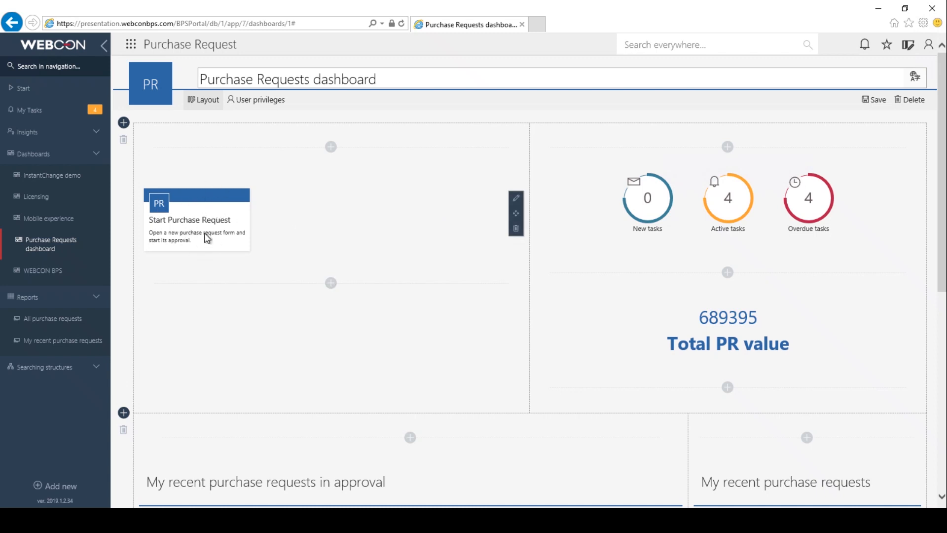
pyautogui.click(331, 283)
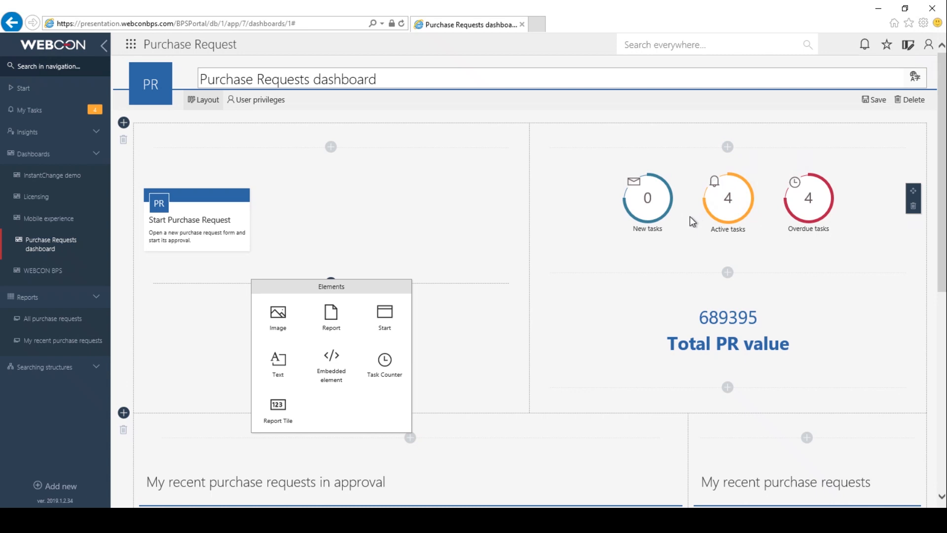
# Step: Dismiss the element list and review the Total PR value tile settings without saving changes
pyautogui.click(772, 340)
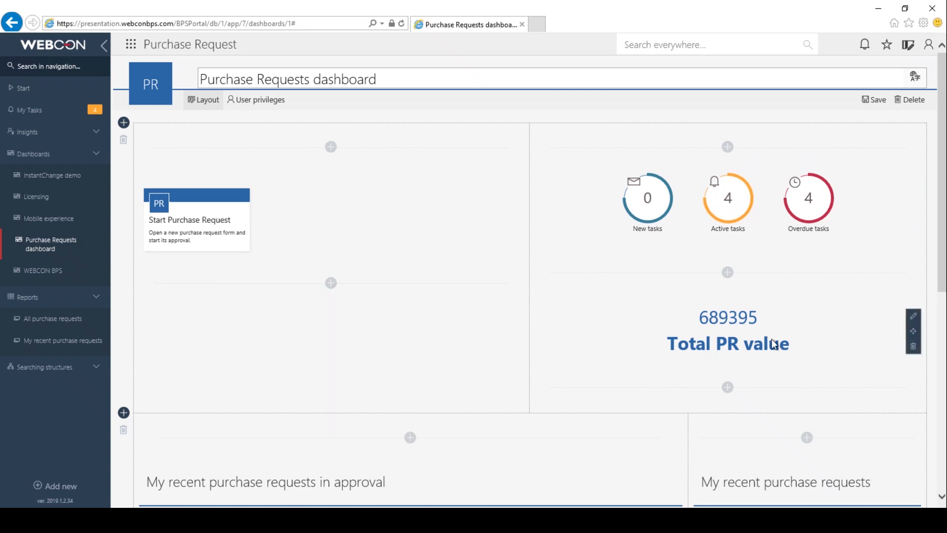
pyautogui.click(914, 316)
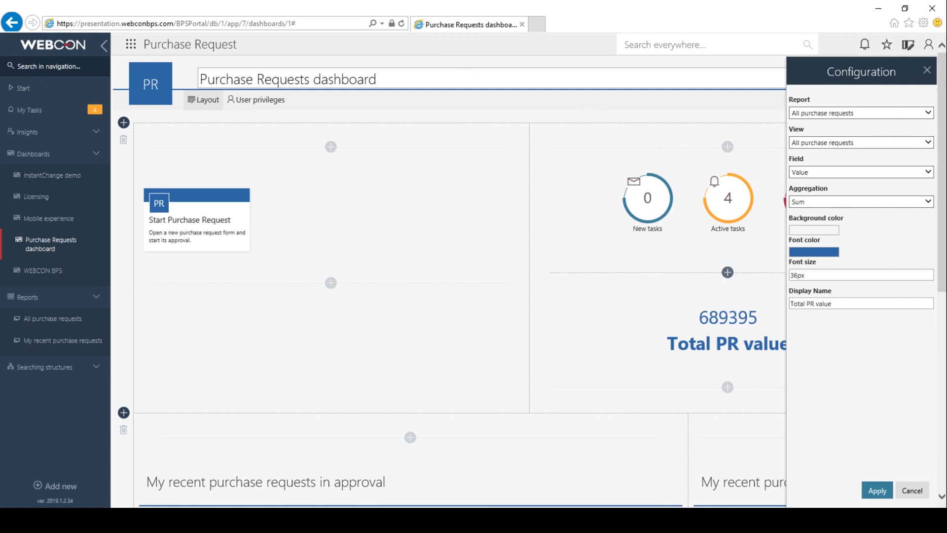
pyautogui.click(912, 490)
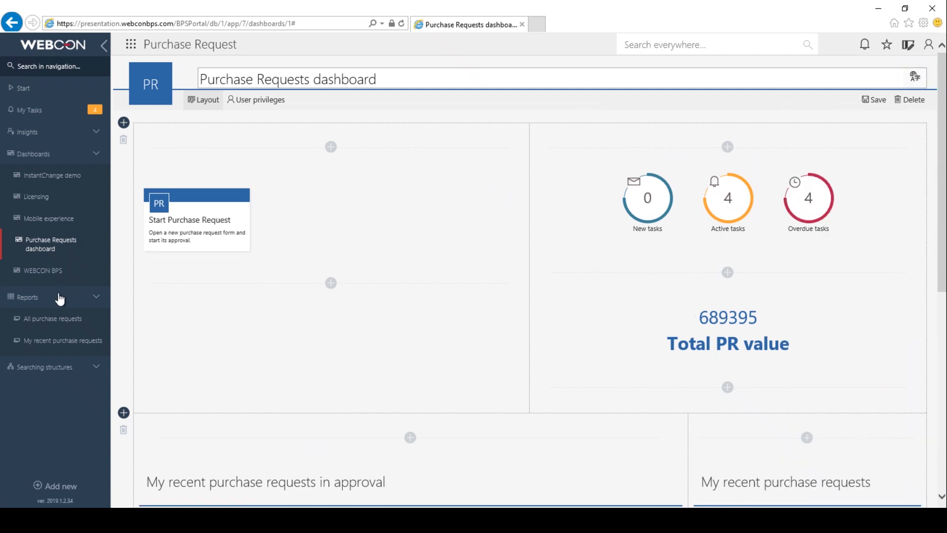
# Step: Confirm the All purchase requests Value sum matches 689395, then return to the Purchase Requests dashboard
pyautogui.click(50, 320)
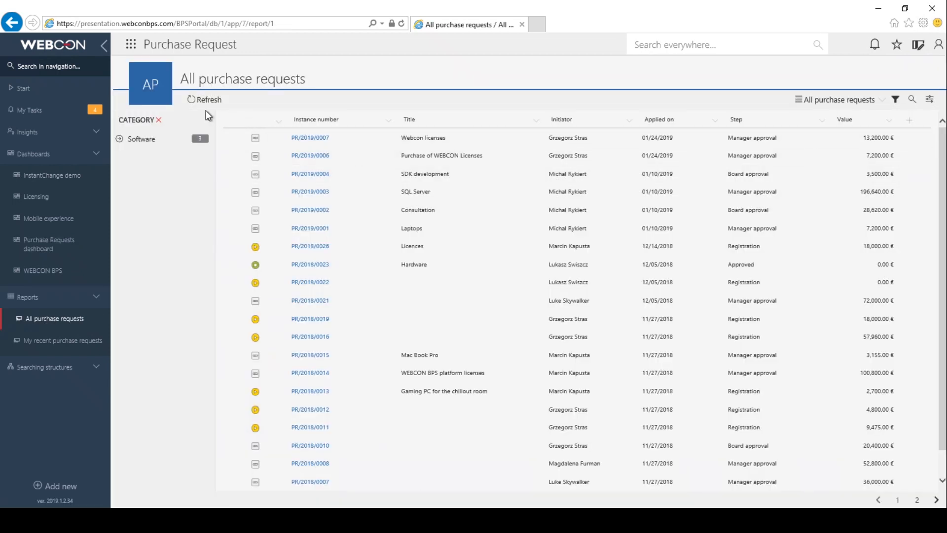
pyautogui.scroll(-1, 565, 199)
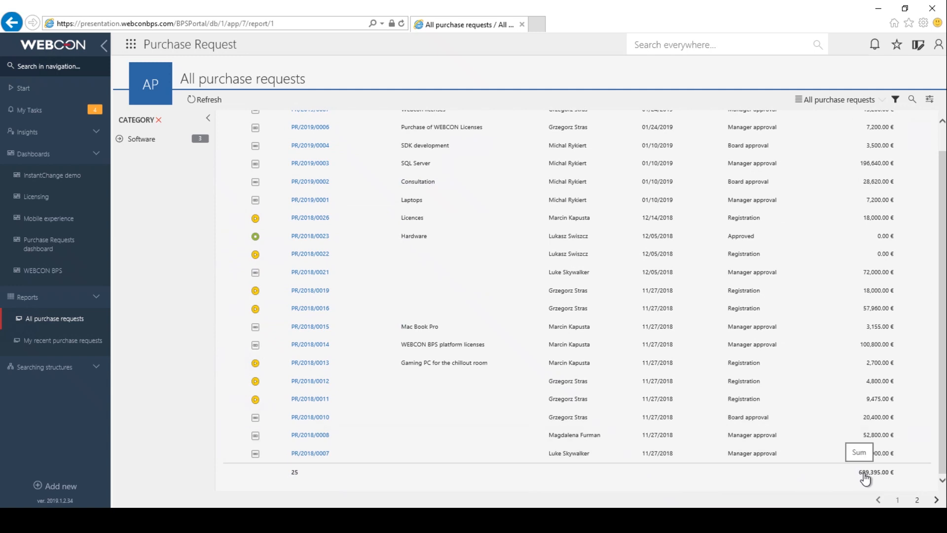
pyautogui.click(58, 248)
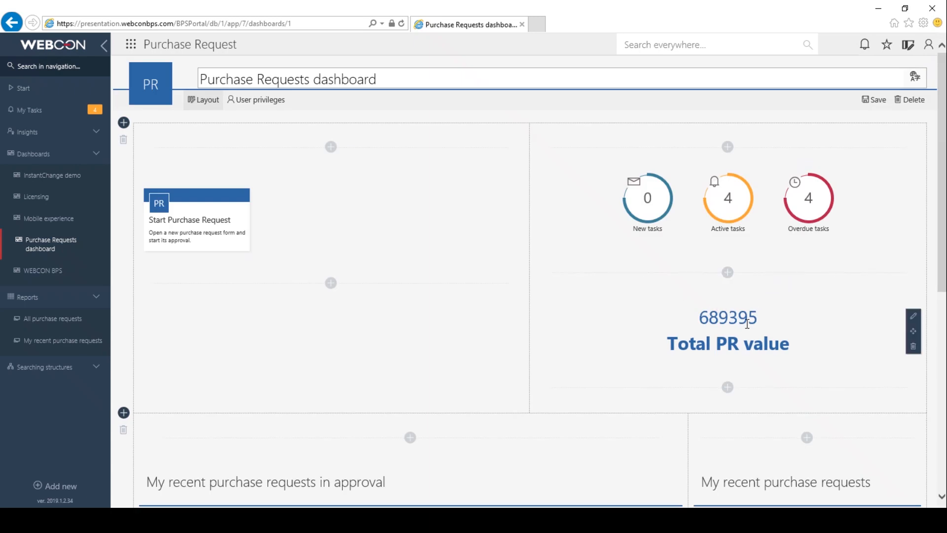
pyautogui.scroll(-5, 618, 195)
pyautogui.scroll(-2, 606, 174)
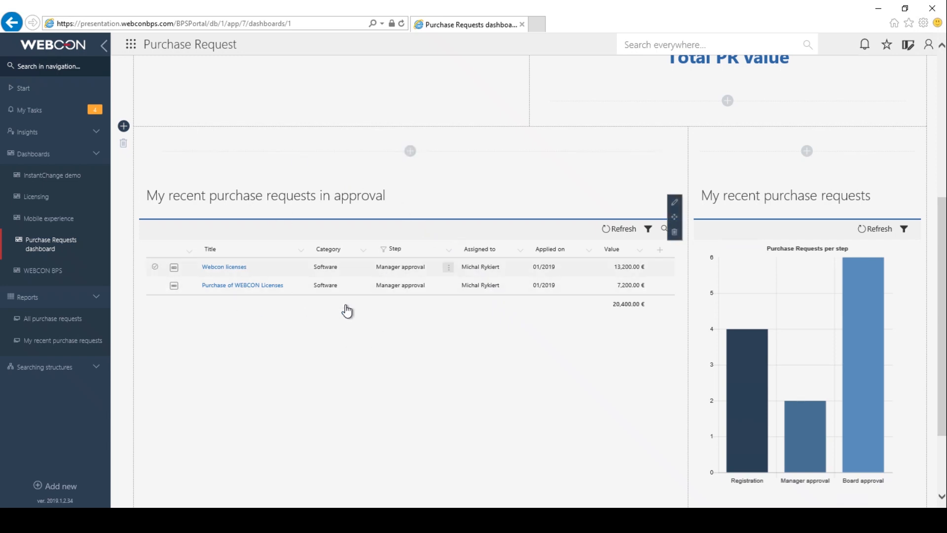
pyautogui.scroll(-2, 346, 311)
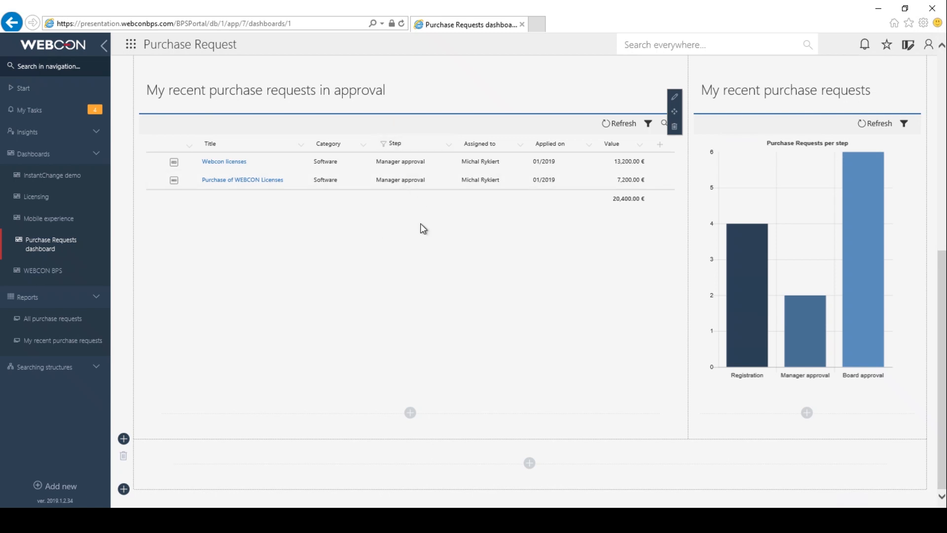
# Step: Preview the element list below the table without adding anything, and inspect the per-step chart bars
pyautogui.click(410, 412)
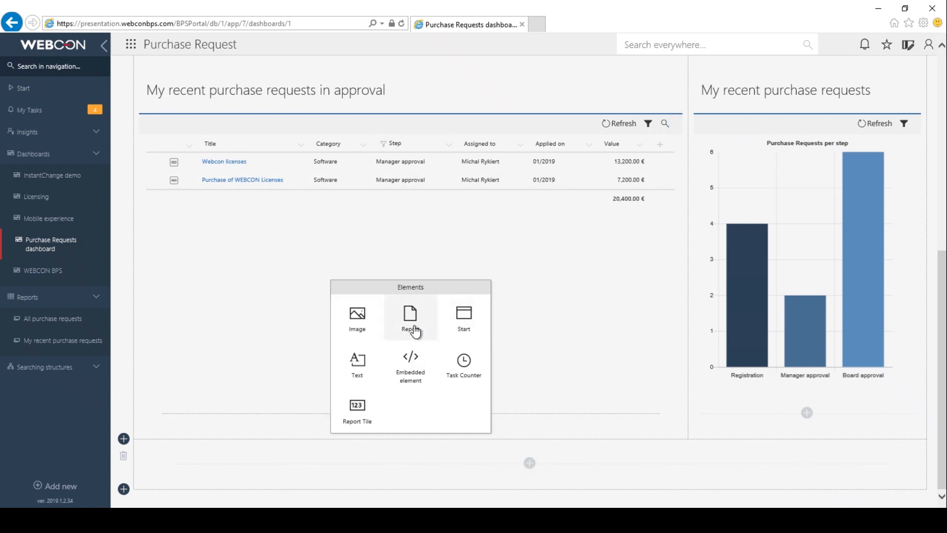
pyautogui.click(570, 286)
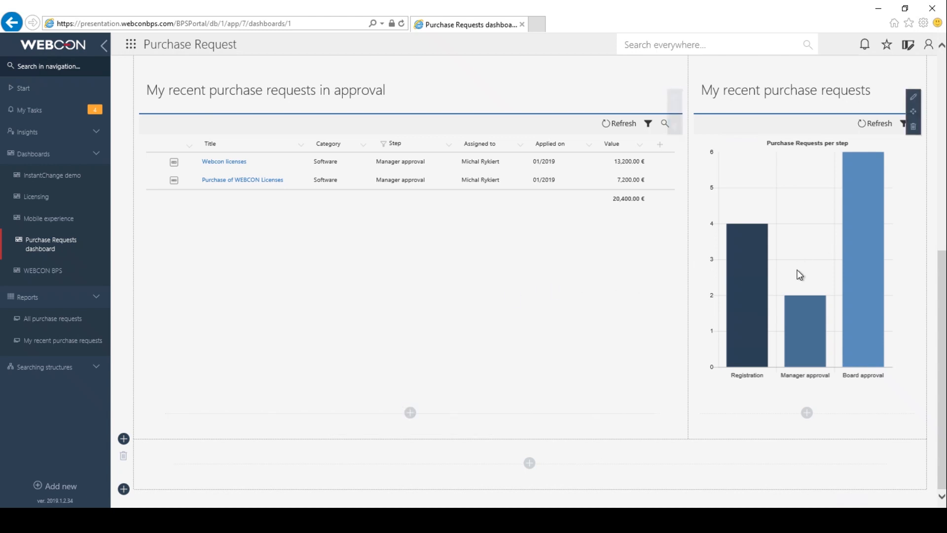
pyautogui.moveTo(859, 261)
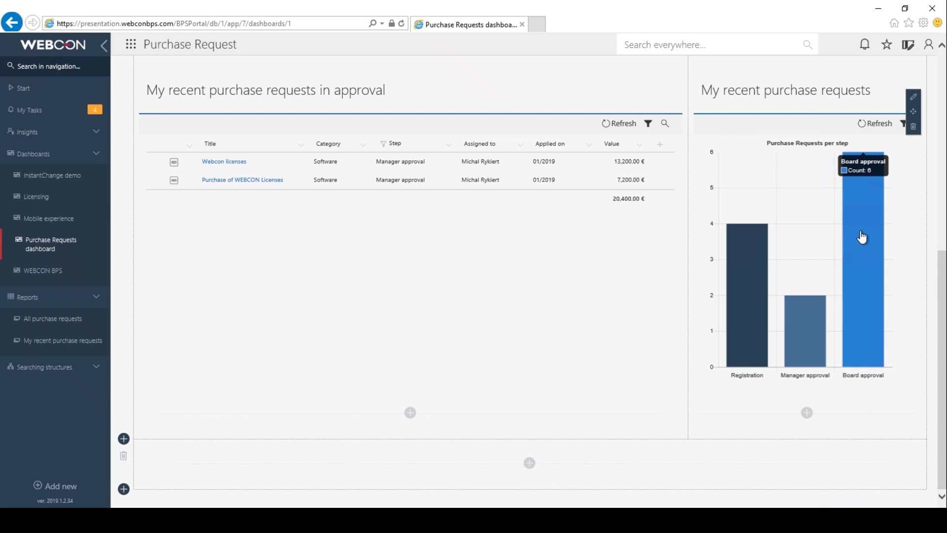
pyautogui.moveTo(819, 333)
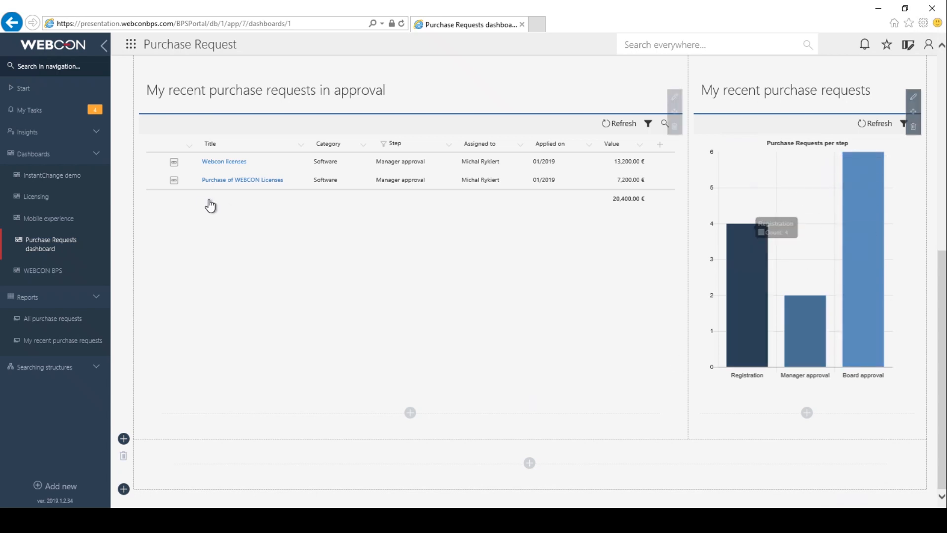
pyautogui.scroll(5, 512, 232)
pyautogui.scroll(-4, 511, 176)
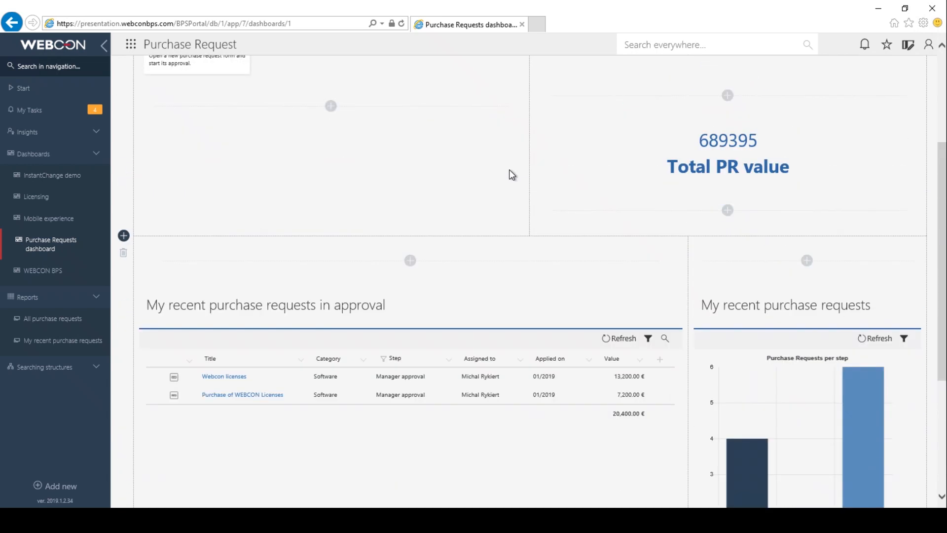
pyautogui.scroll(6, 510, 175)
pyautogui.scroll(-8, 510, 175)
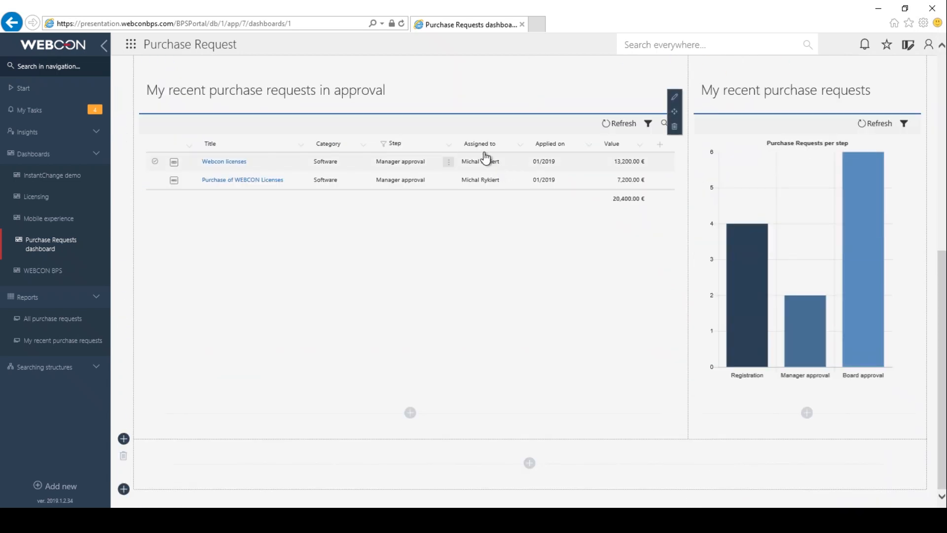
# Step: Preview the section layout and element choices, then open Gifts & Hospitality from the portal start page
pyautogui.click(414, 420)
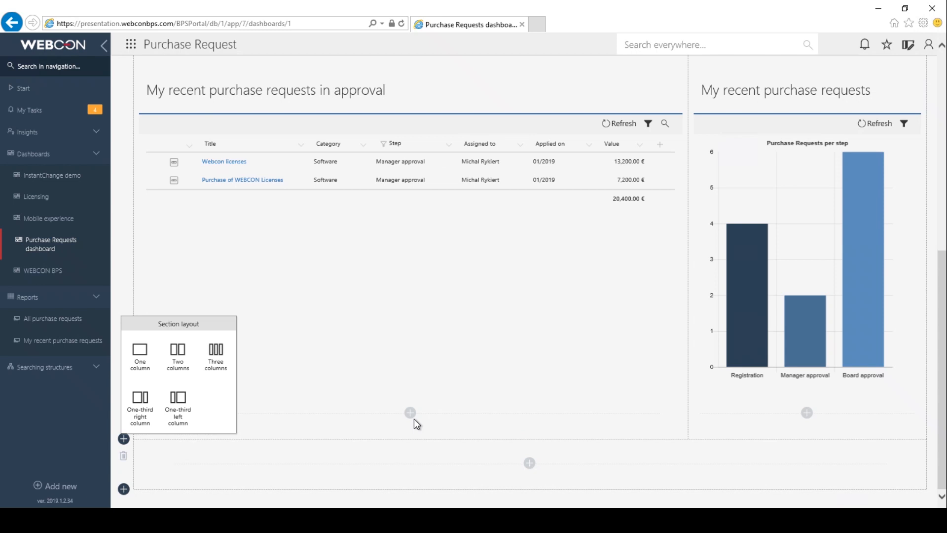
pyautogui.click(411, 413)
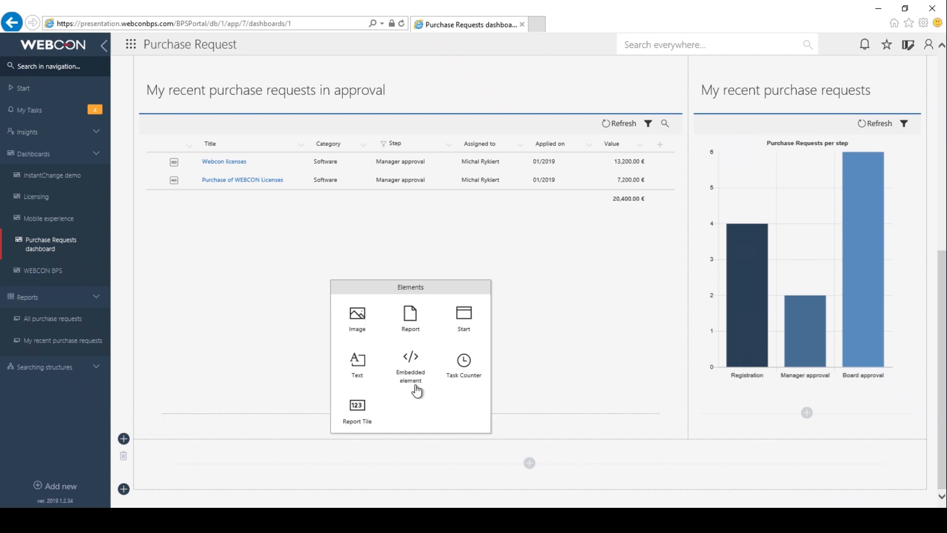
pyautogui.click(360, 375)
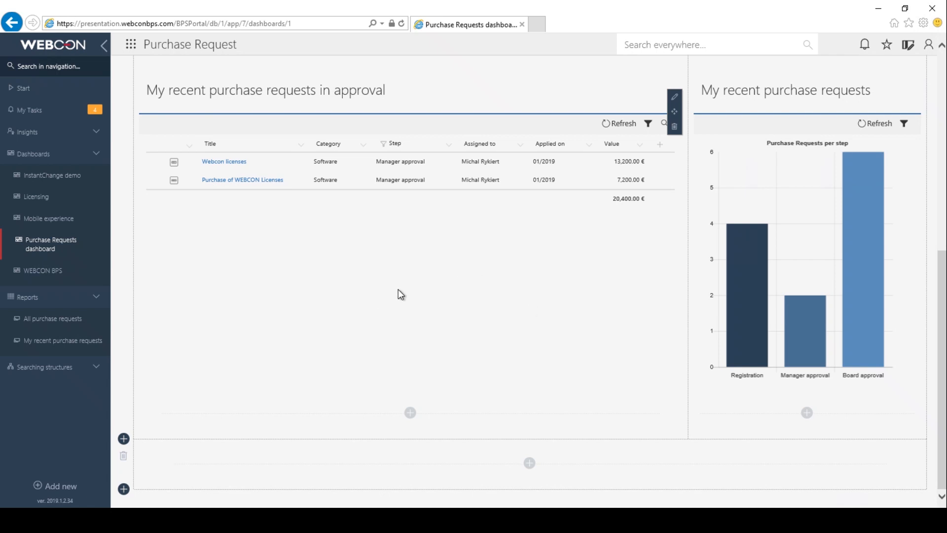
pyautogui.click(56, 45)
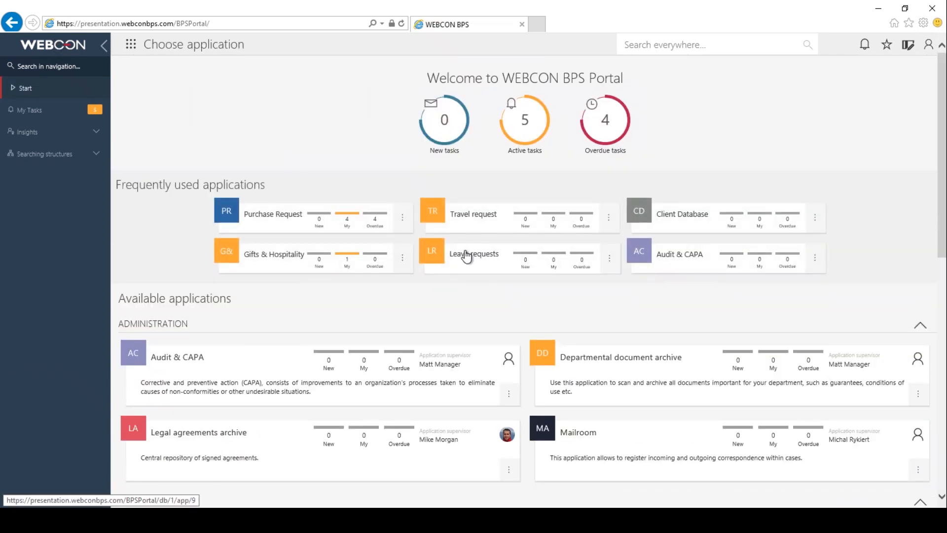
pyautogui.click(270, 265)
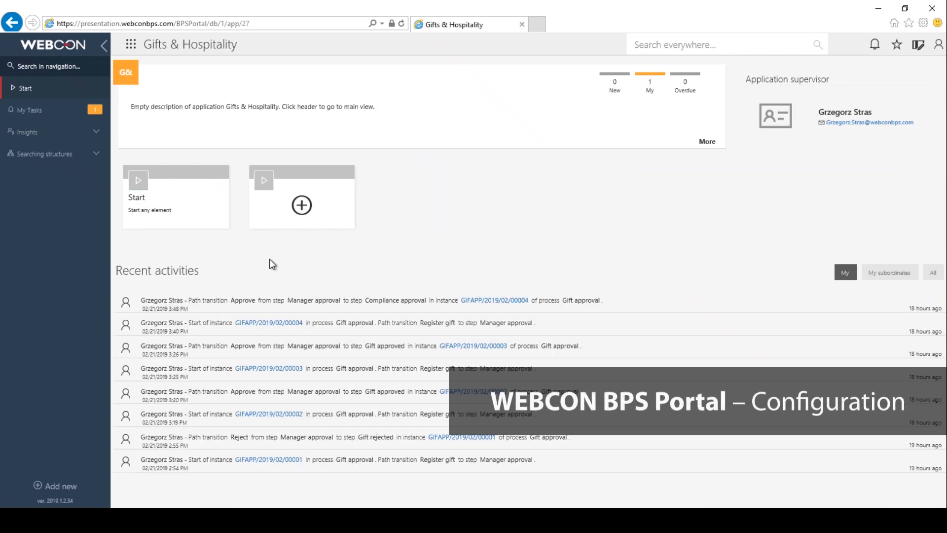
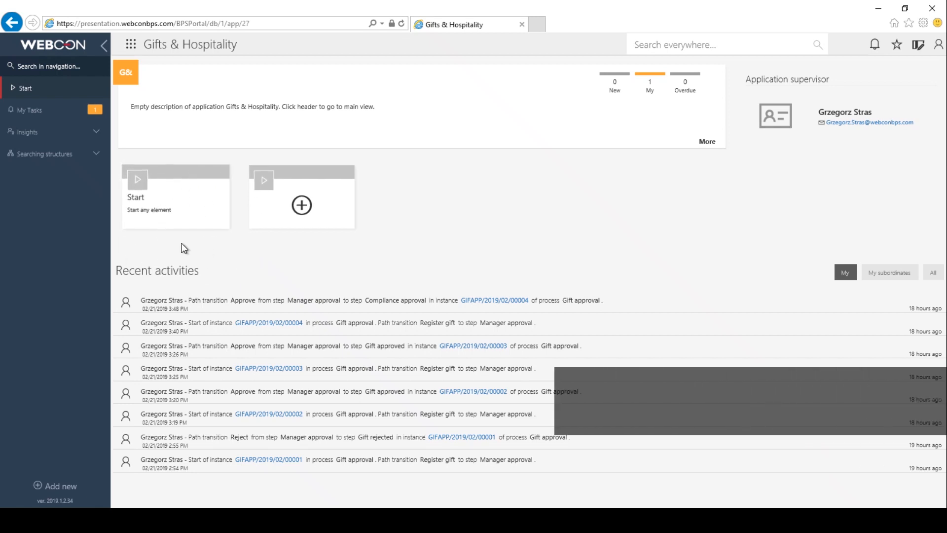
# Step: Inspect the Start element dialog's Gift approval process and business entity list, then close it
pyautogui.click(159, 204)
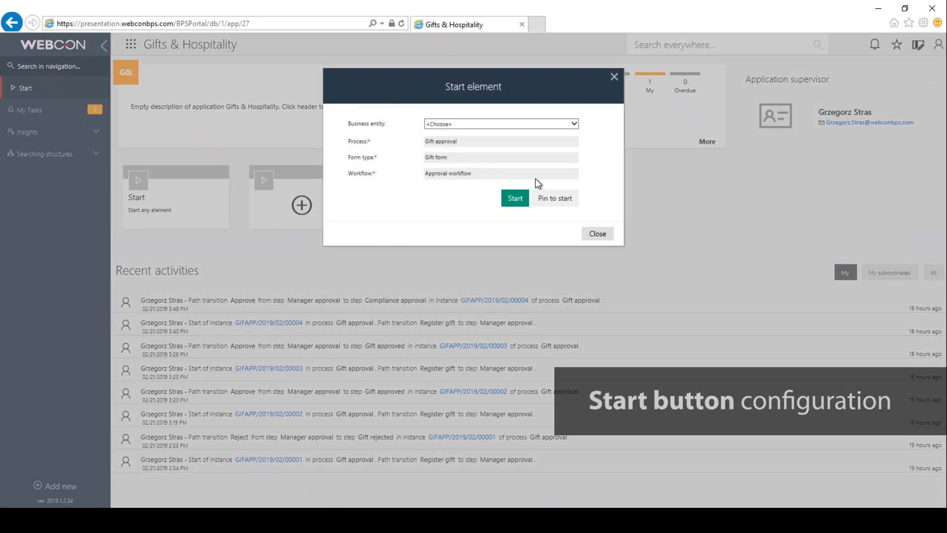
pyautogui.click(493, 122)
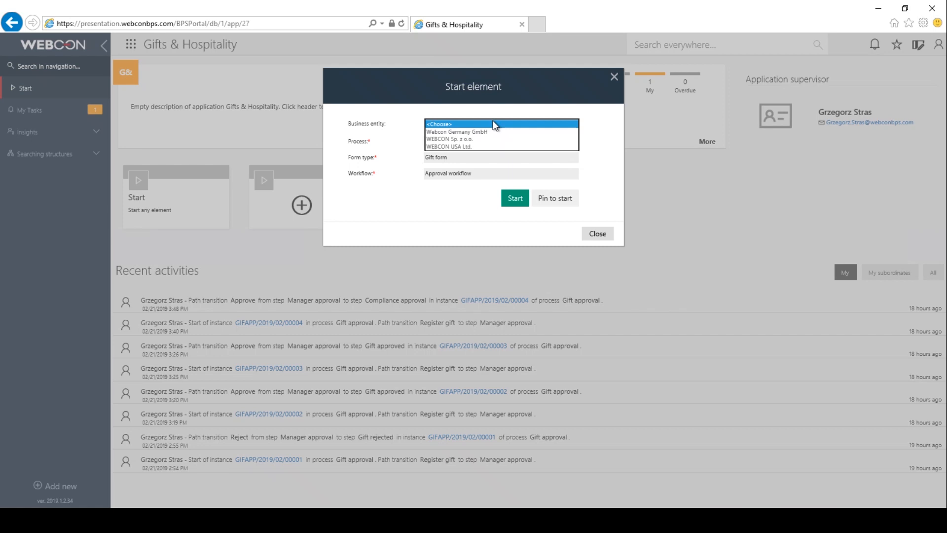
pyautogui.click(366, 127)
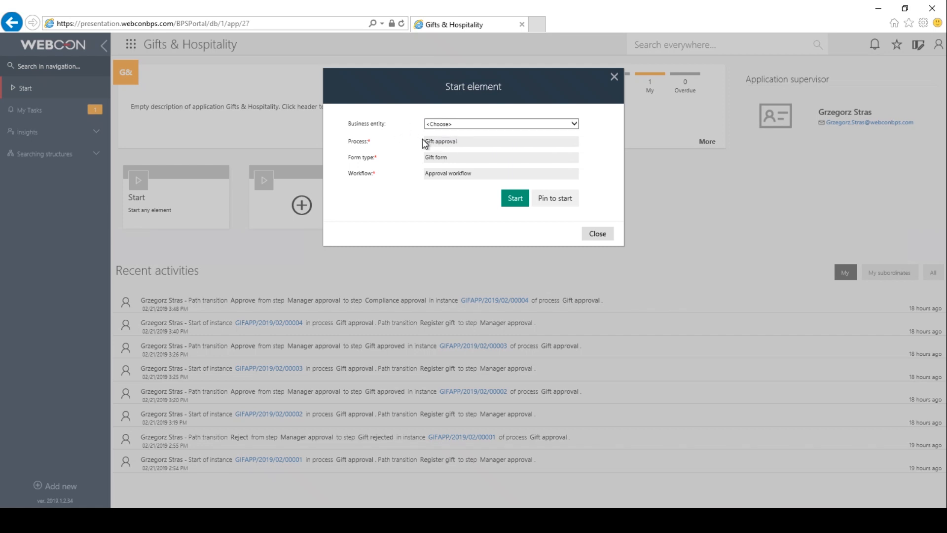
pyautogui.moveTo(435, 142); pyautogui.dragTo(461, 142)
pyautogui.click(602, 235)
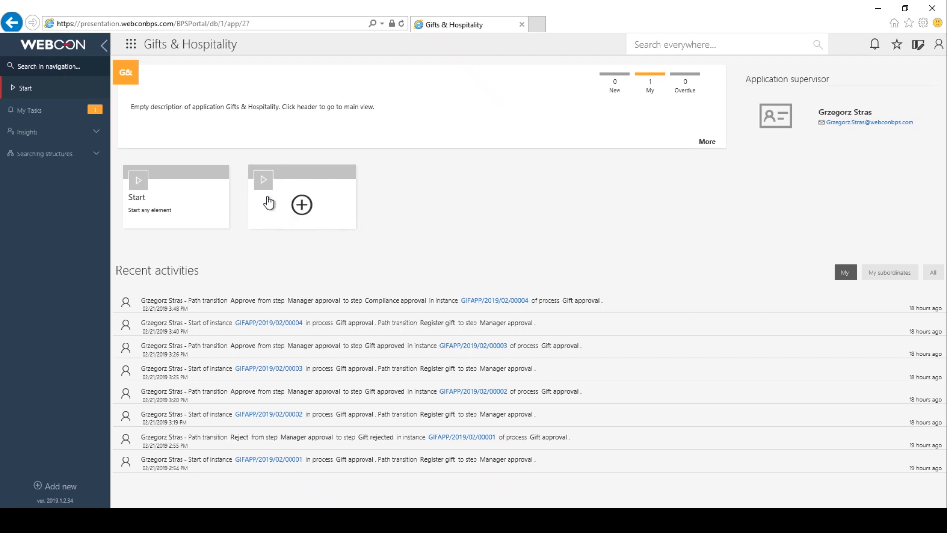
# Step: Name the new start tile 'Register gift' with a light orange background
pyautogui.click(319, 221)
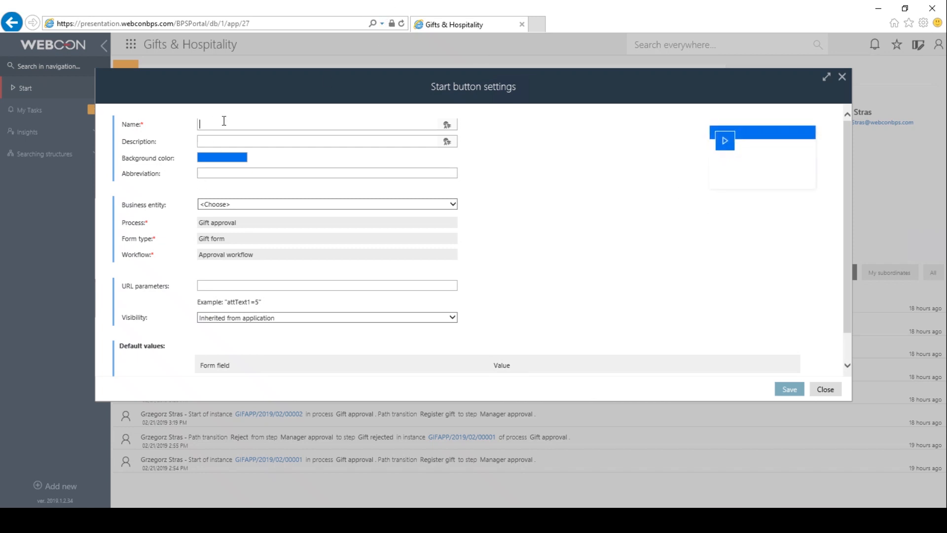
pyautogui.write('Register gift')
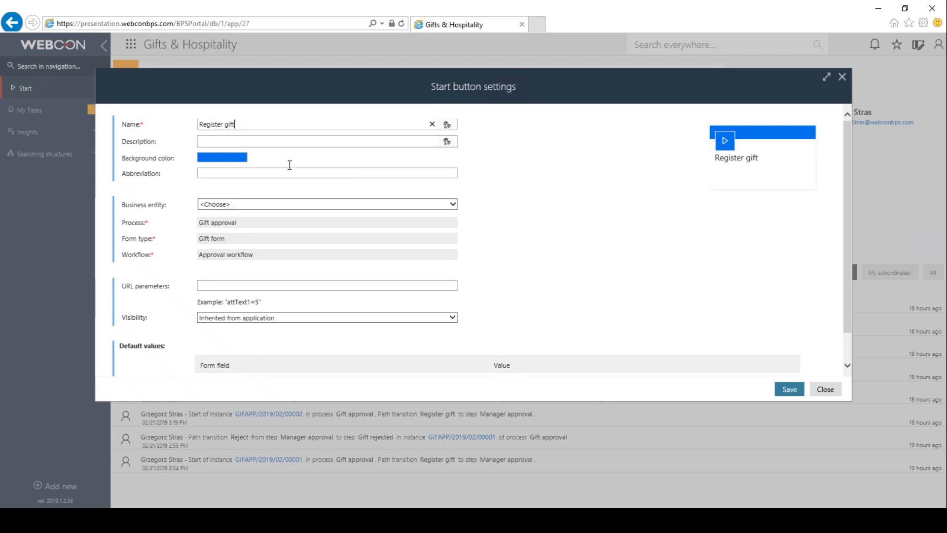
pyautogui.click(242, 158)
pyautogui.click(237, 169)
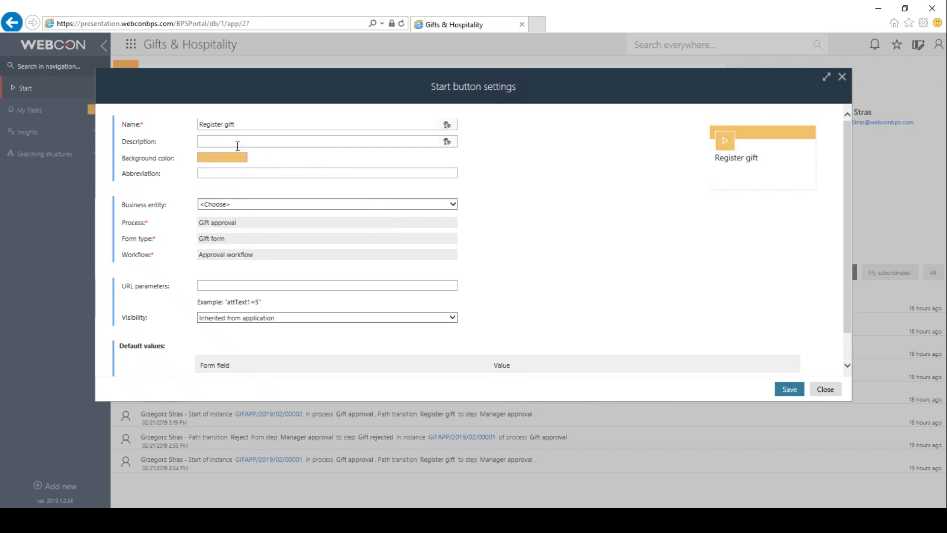
# Step: Give the tile the description 'Submit a gift for approval' and abbreviation RG
pyautogui.click(356, 140)
pyautogui.write('Submit a gift for approval')
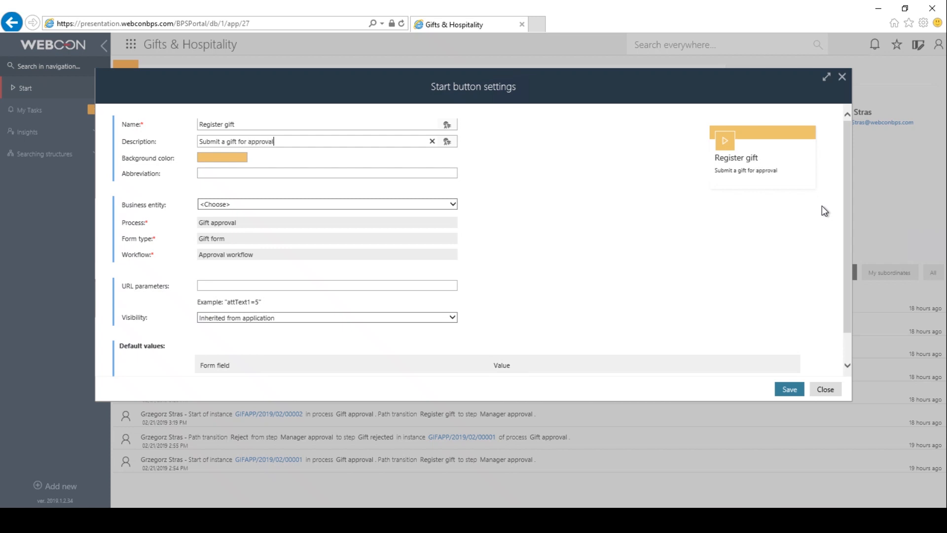
pyautogui.click(276, 173)
pyautogui.write('RG')
# Step: Assign business entity WEBCON USA Ltd. and save the Register gift tile
pyautogui.click(295, 202)
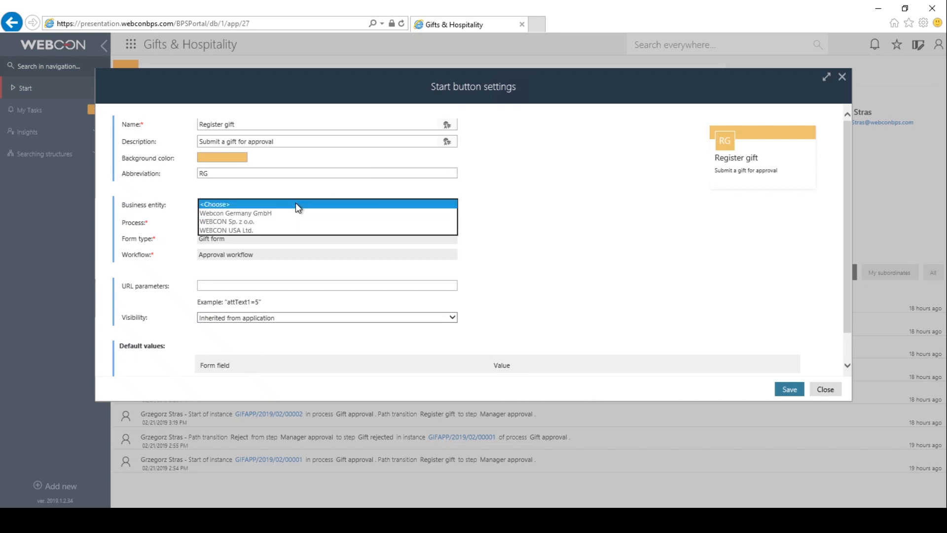
pyautogui.click(237, 229)
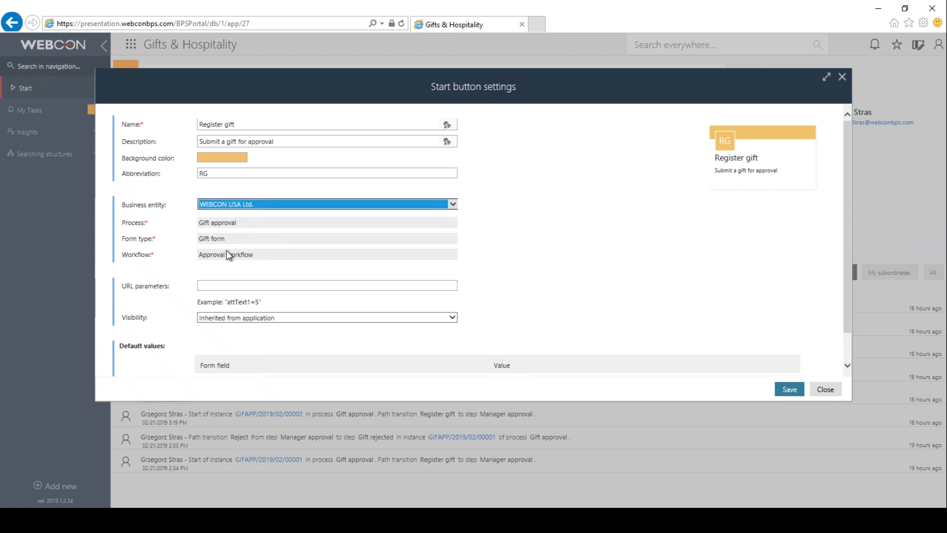
pyautogui.click(217, 225)
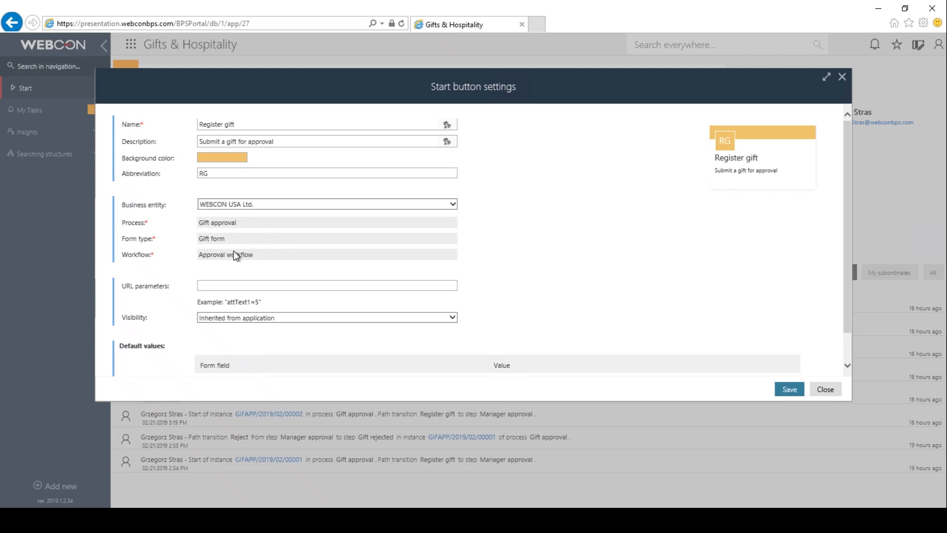
pyautogui.scroll(-1, 268, 299)
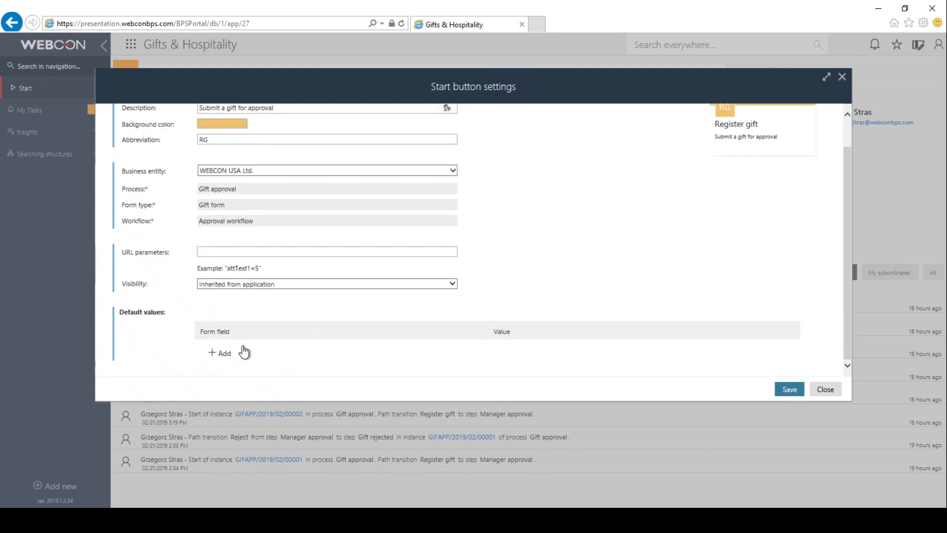
pyautogui.scroll(1, 313, 296)
pyautogui.scroll(-1, 353, 268)
pyautogui.scroll(1, 368, 207)
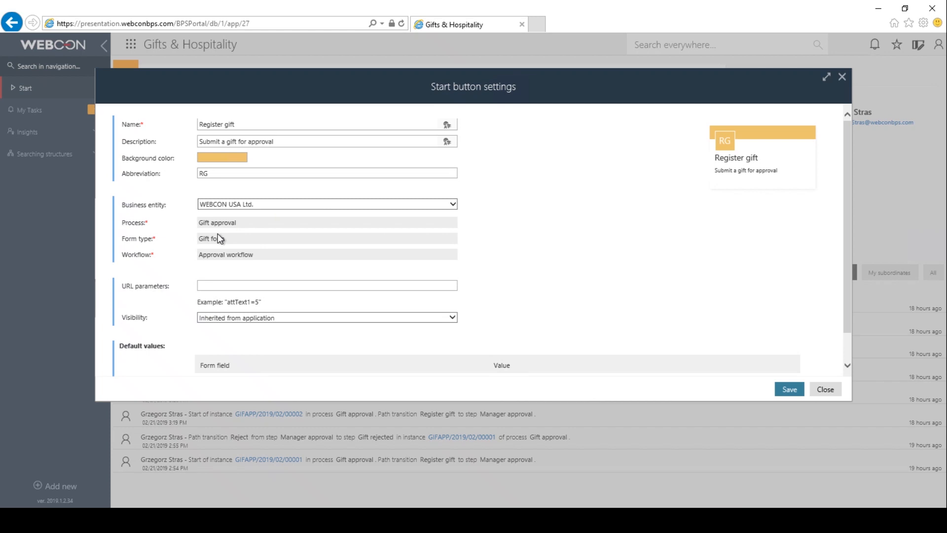
pyautogui.scroll(-1, 740, 345)
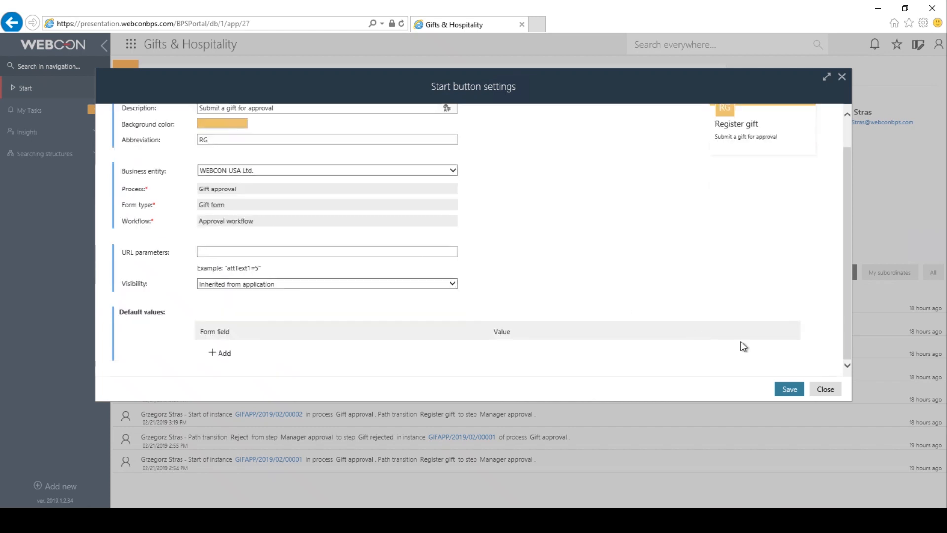
pyautogui.click(784, 391)
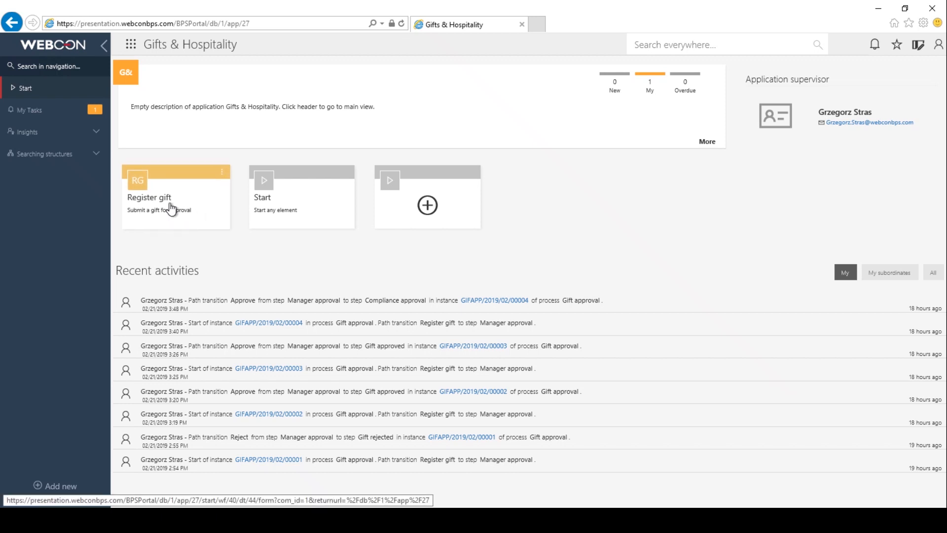
pyautogui.click(171, 209)
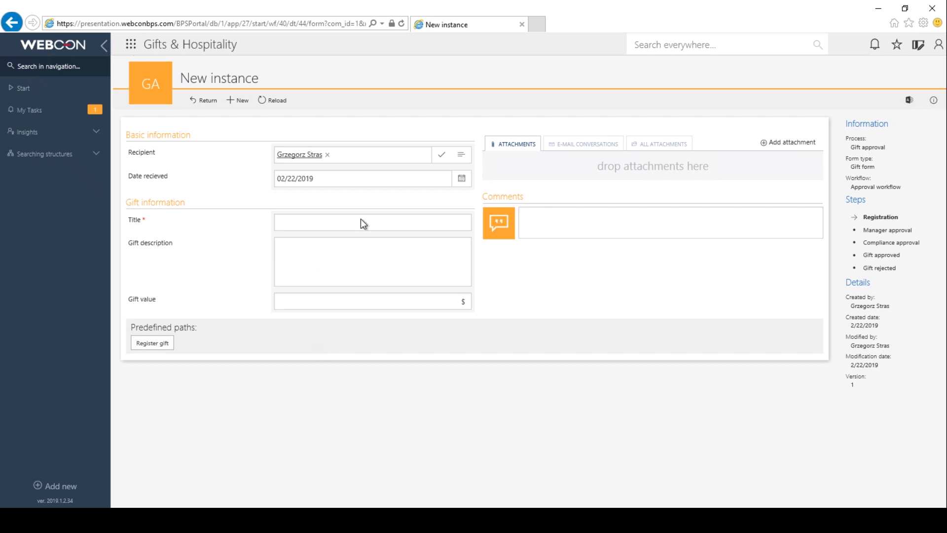
# Step: Leave the gift form, reopen Gifts & Hospitality from the portal home, and relaunch Register gift
pyautogui.click(200, 100)
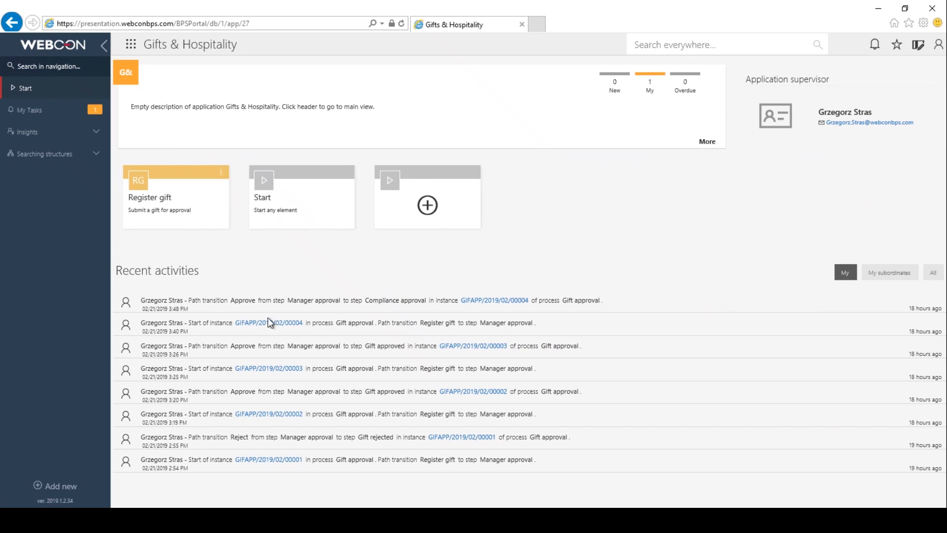
pyautogui.click(58, 49)
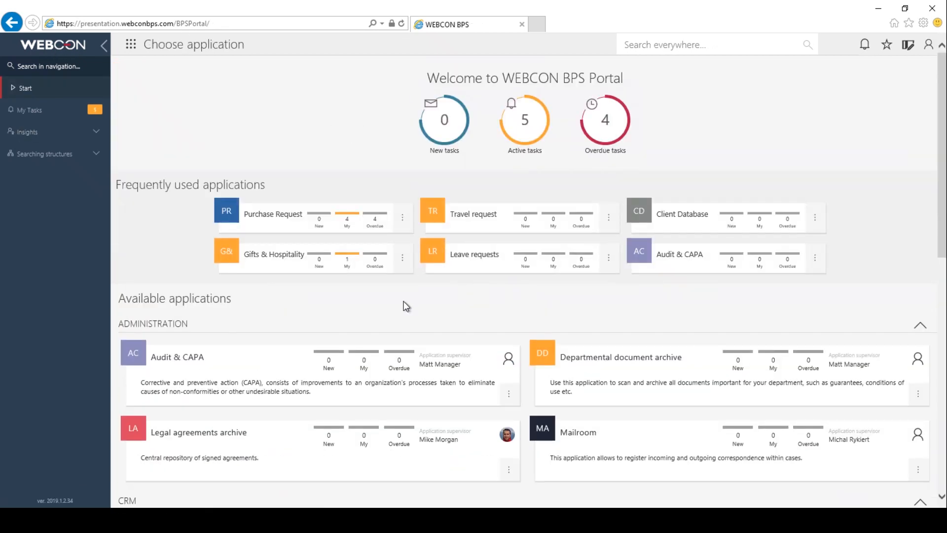
pyautogui.click(275, 258)
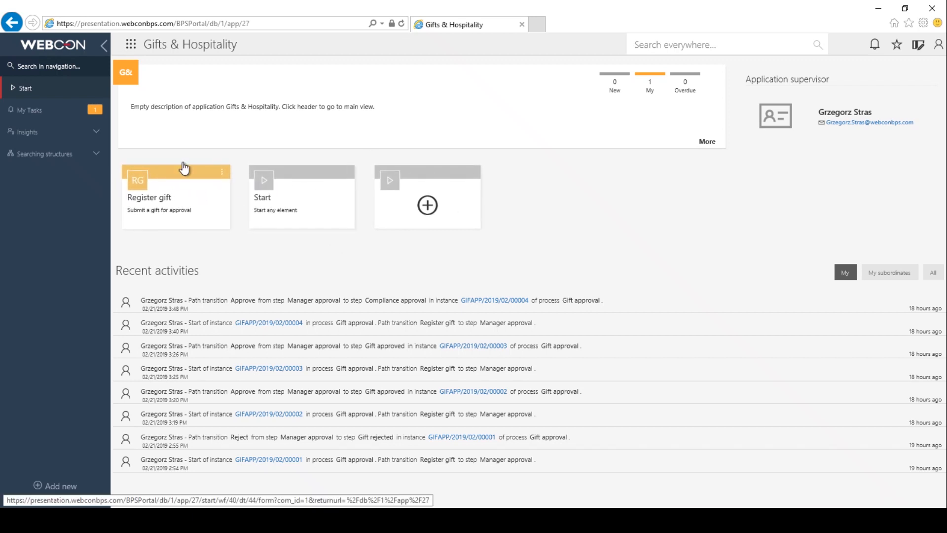
pyautogui.click(181, 211)
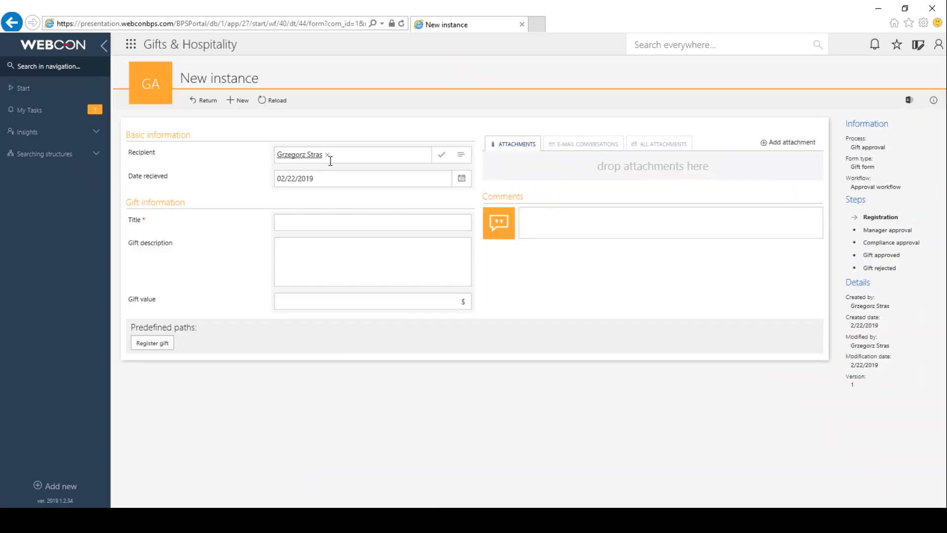
pyautogui.click(289, 221)
pyautogui.click(295, 249)
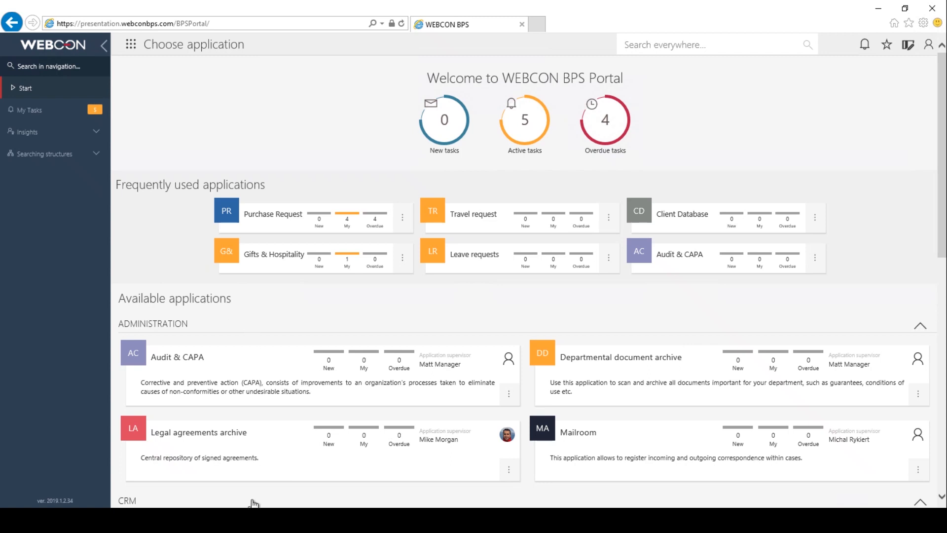
# Step: In Designer Studio, open the Shared Gifts & Hospitality application's Starts list and save it
pyautogui.moveTo(217, 521)
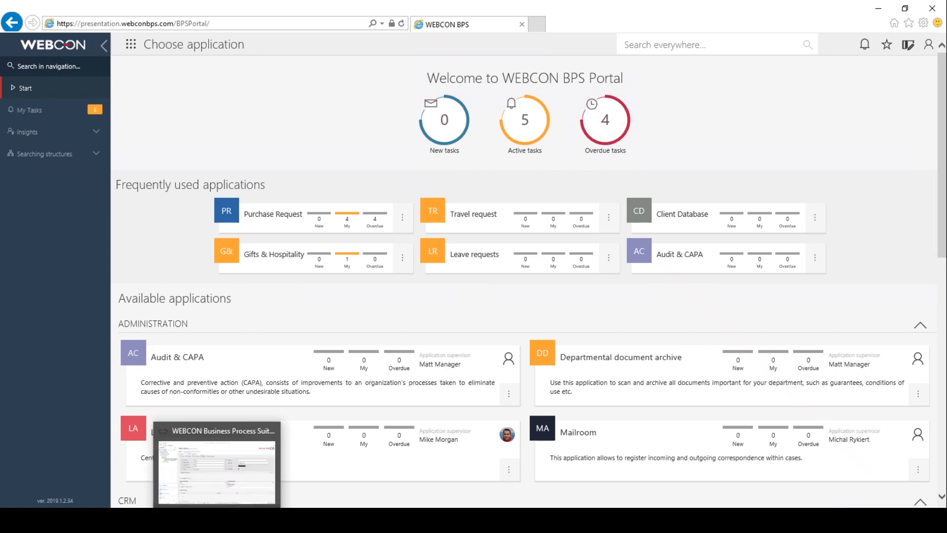
pyautogui.click(217, 464)
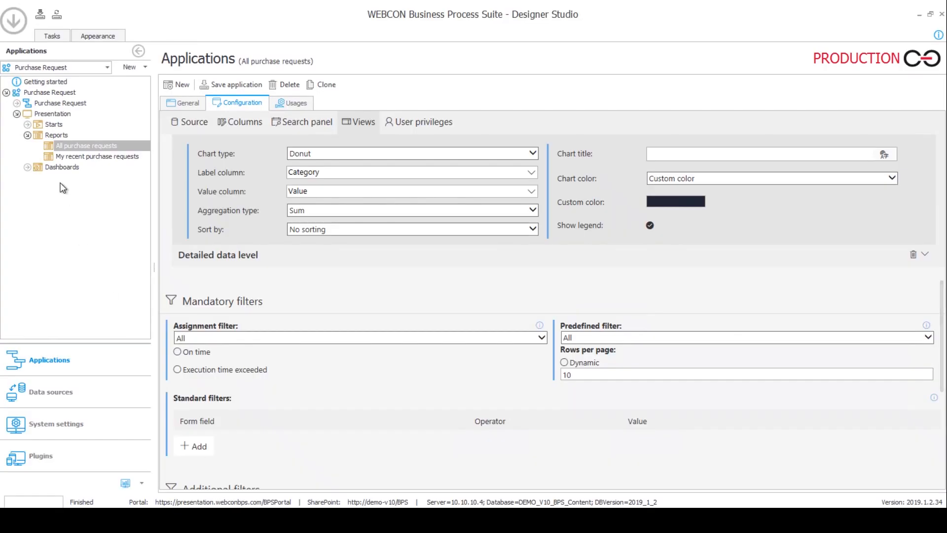
pyautogui.click(94, 68)
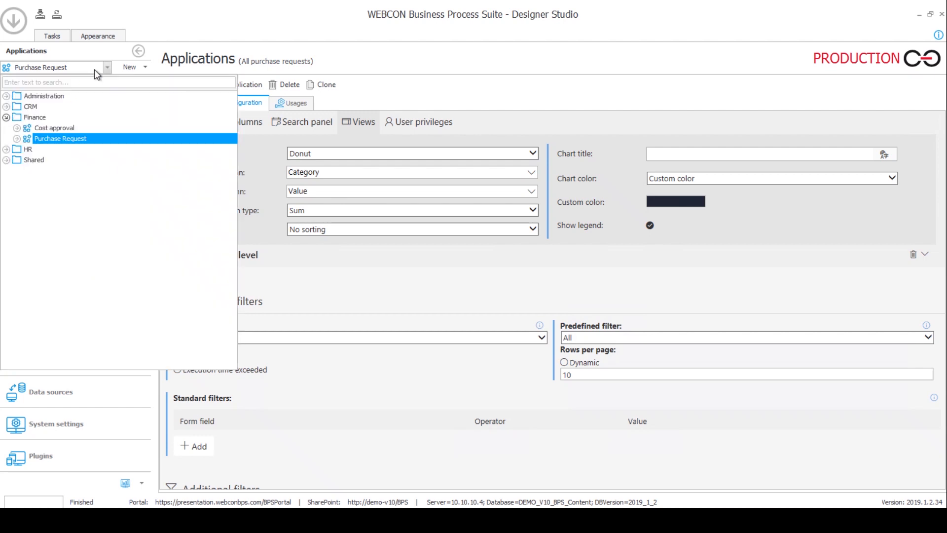
pyautogui.click(6, 160)
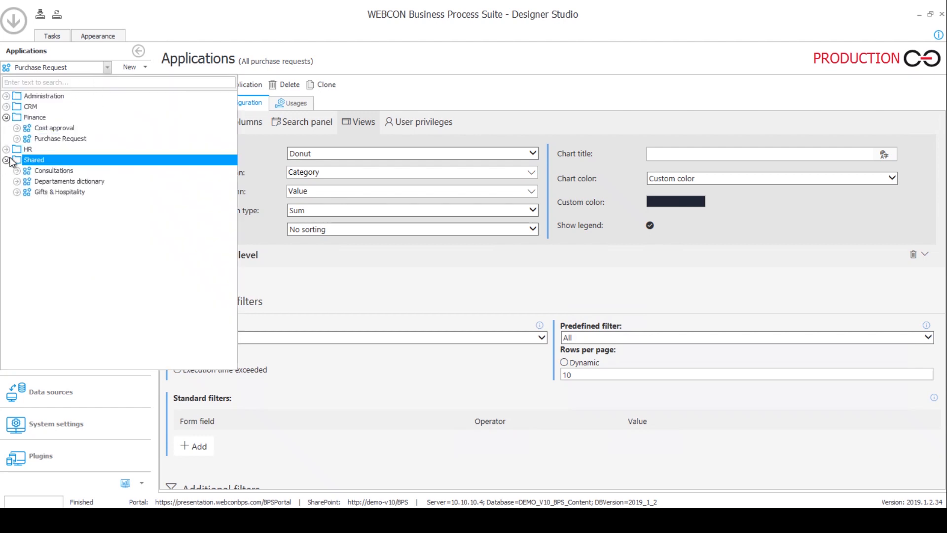
pyautogui.click(53, 192)
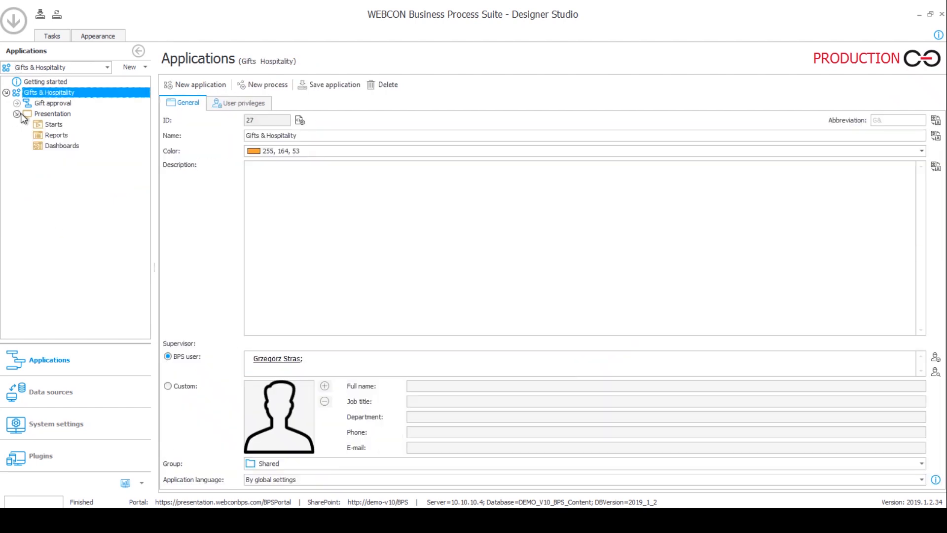
pyautogui.click(52, 126)
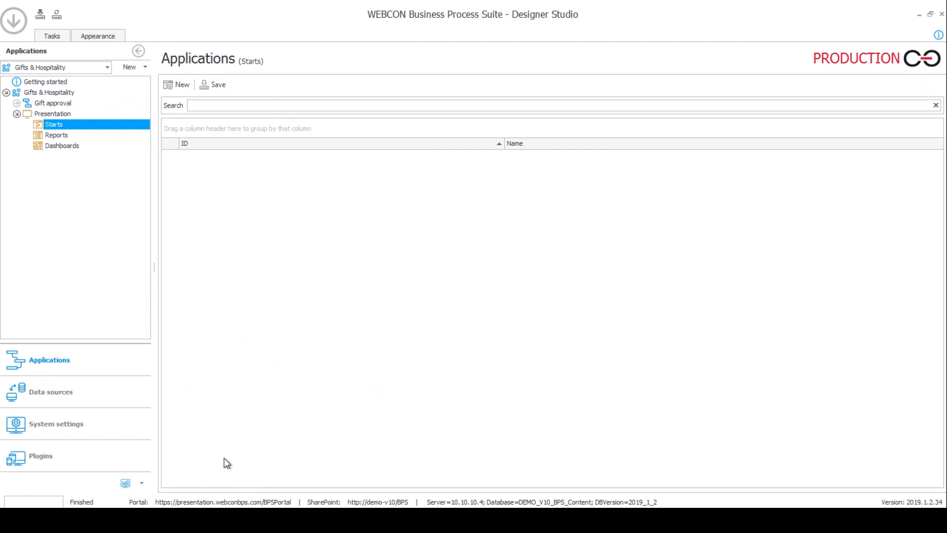
pyautogui.click(216, 91)
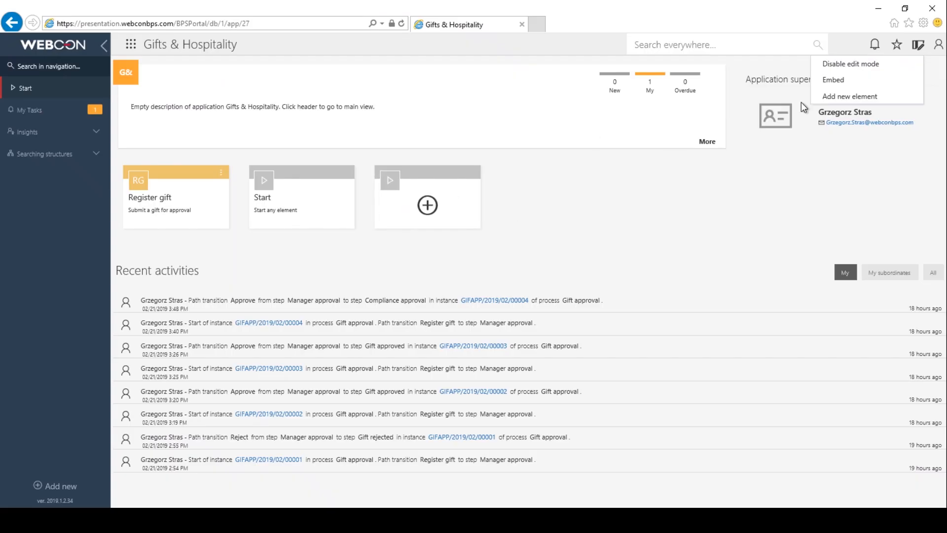
# Step: Turn off start page edit mode and run Refresh all
pyautogui.click(925, 51)
pyautogui.click(920, 48)
pyautogui.click(870, 64)
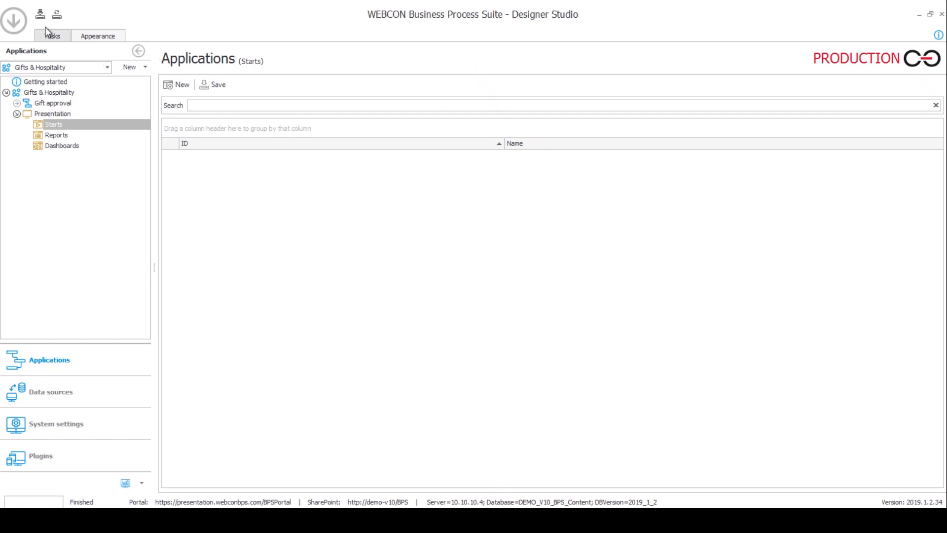
pyautogui.click(57, 15)
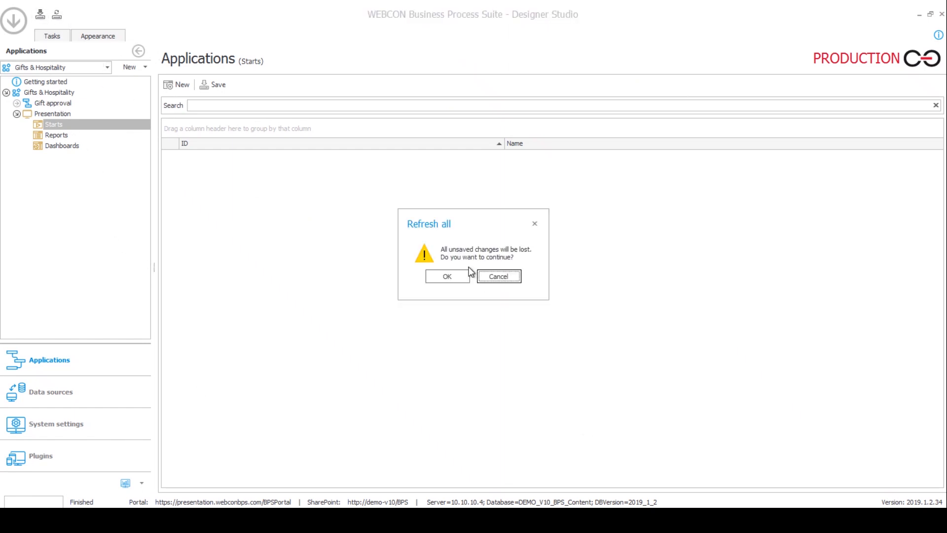
# Step: Confirm Refresh all and open the Register gift entry under Starts
pyautogui.click(456, 276)
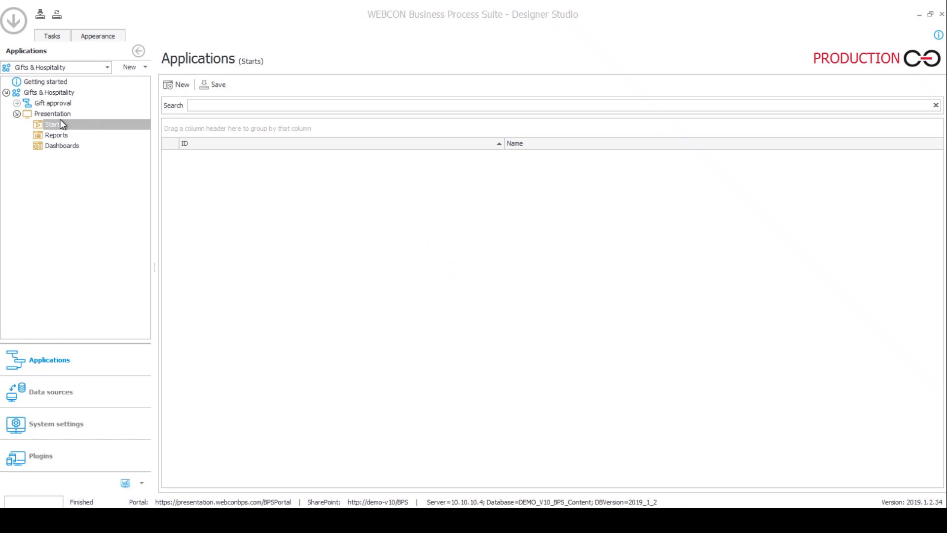
pyautogui.click(45, 125)
pyautogui.click(27, 125)
pyautogui.click(64, 136)
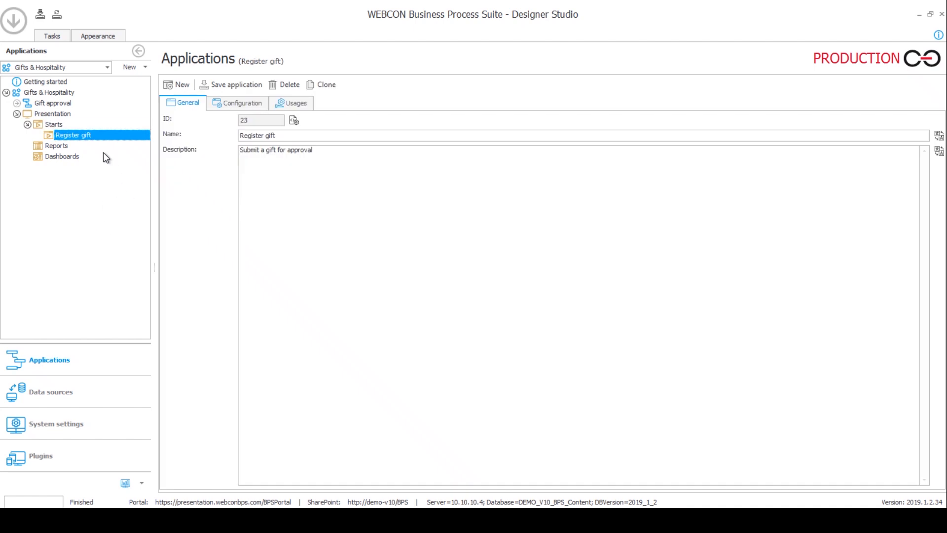
pyautogui.moveTo(328, 177); pyautogui.dragTo(285, 135)
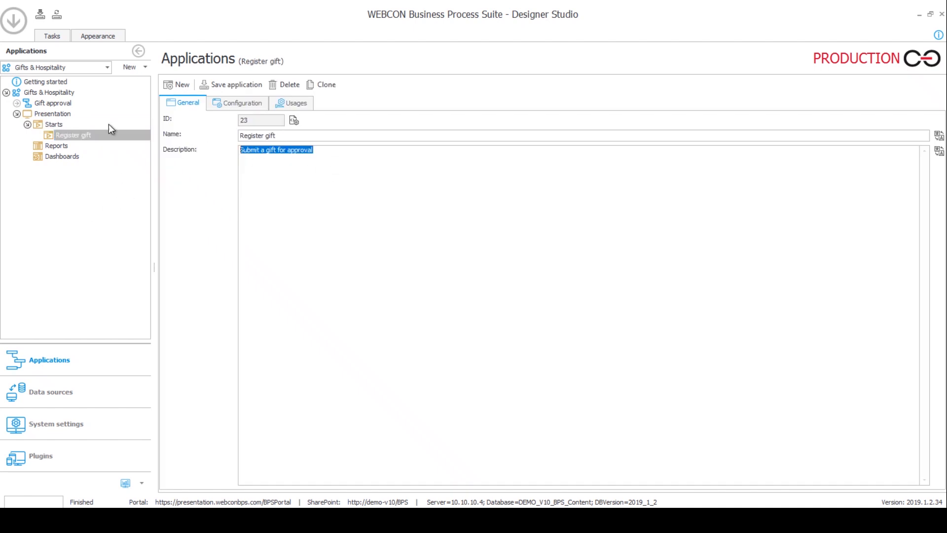
# Step: Review Register gift's name and its description 'Submit a gift for approval'
pyautogui.click(73, 125)
pyautogui.click(73, 136)
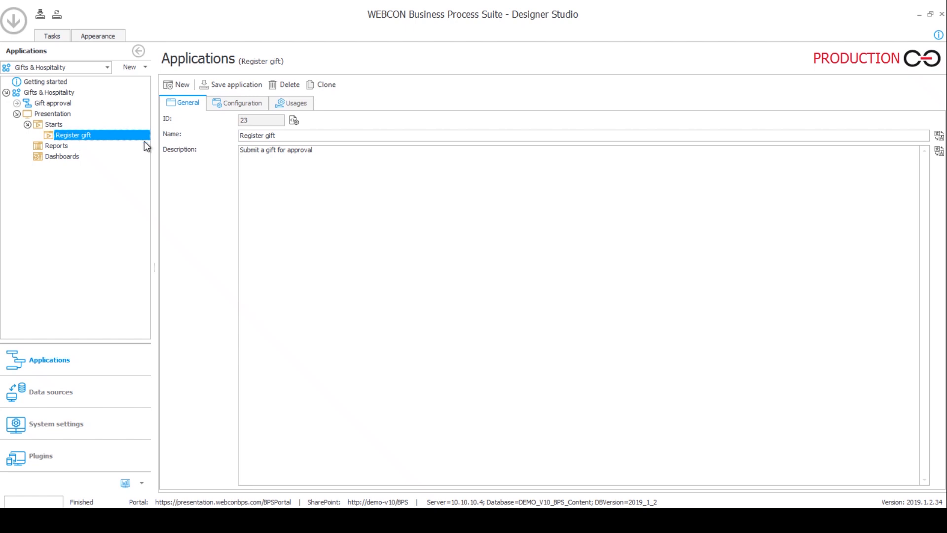
pyautogui.moveTo(284, 135); pyautogui.dragTo(135, 135)
pyautogui.click(270, 150)
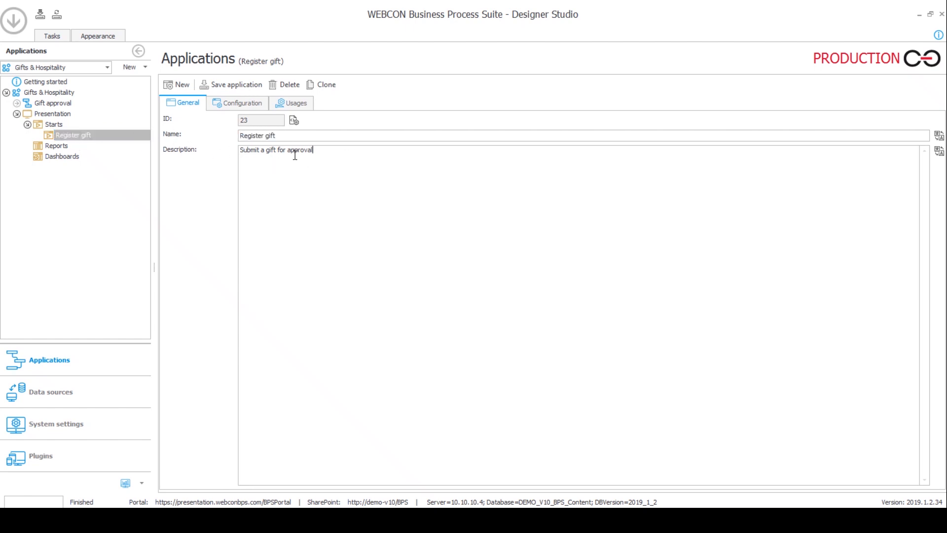
pyautogui.hotkey('ctrl', 'a')
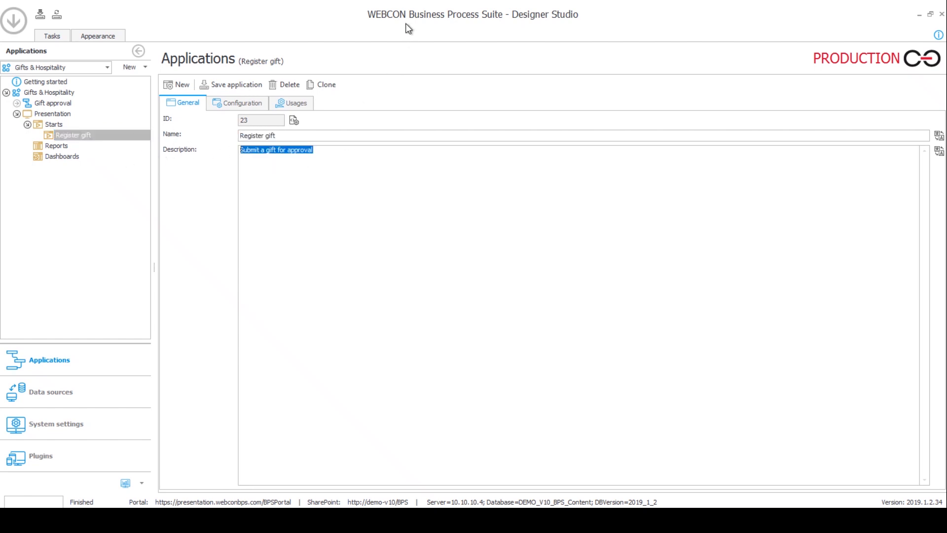
pyautogui.click(49, 125)
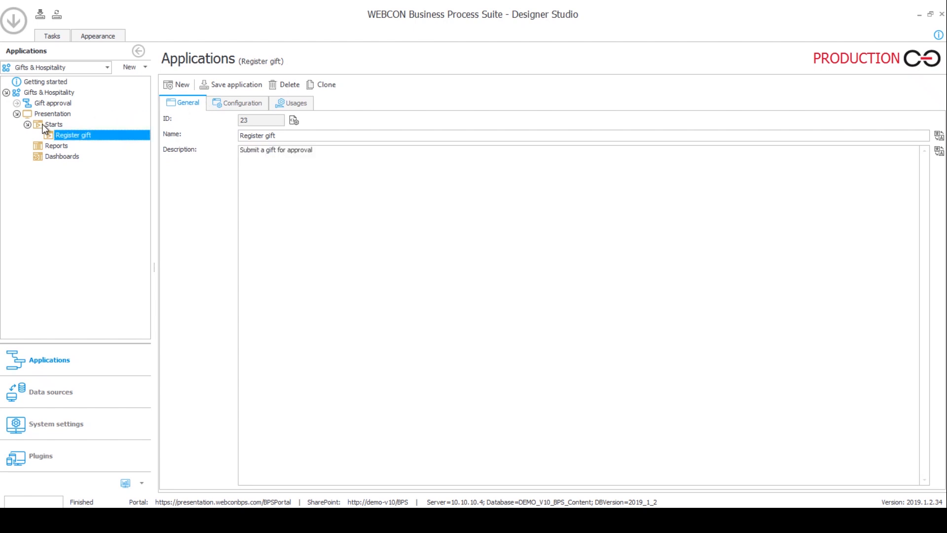
pyautogui.click(74, 135)
pyautogui.click(16, 103)
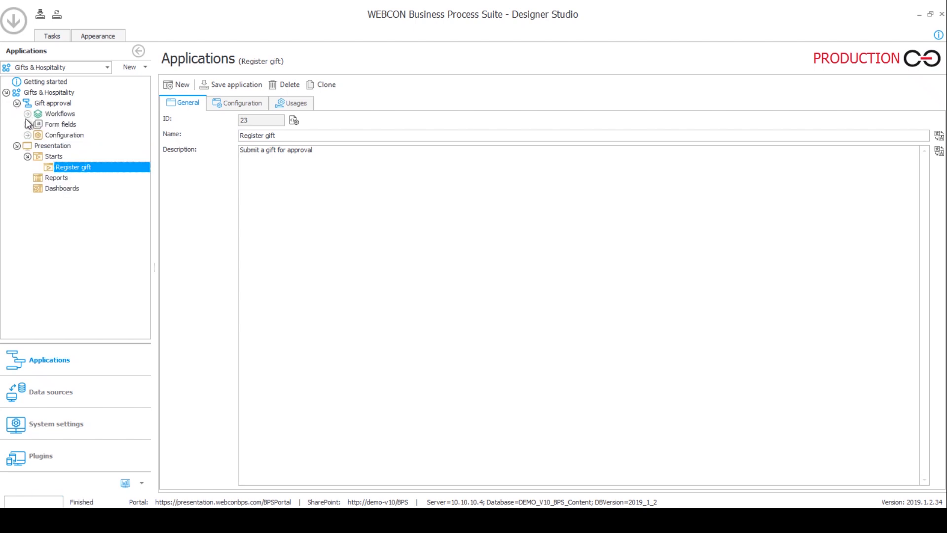
# Step: Create a Donation form type with acronym DF and Gift description hidden, and save the process
pyautogui.click(27, 114)
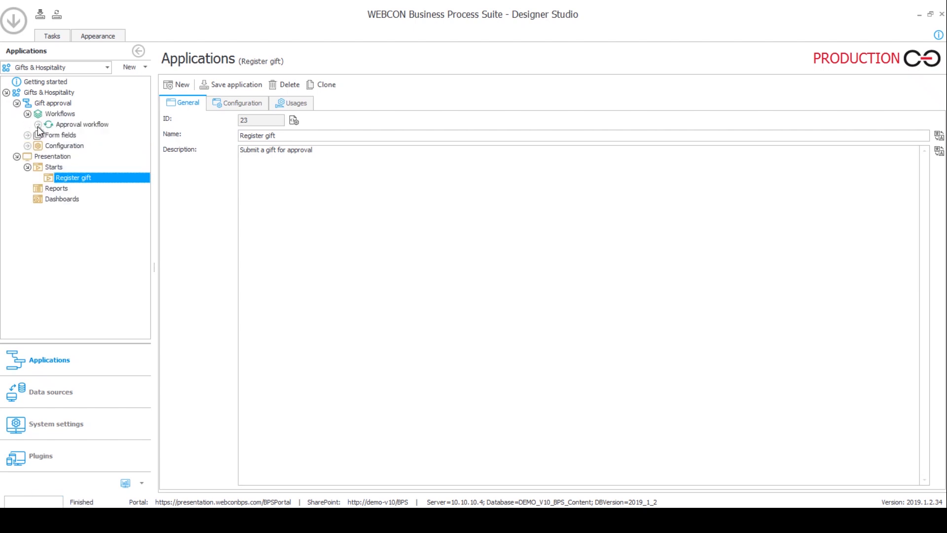
pyautogui.click(38, 125)
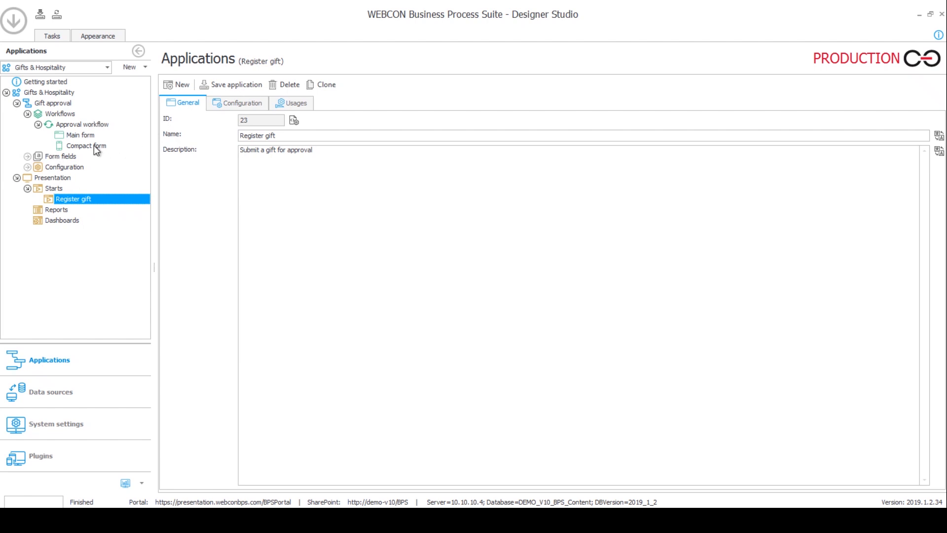
pyautogui.click(27, 167)
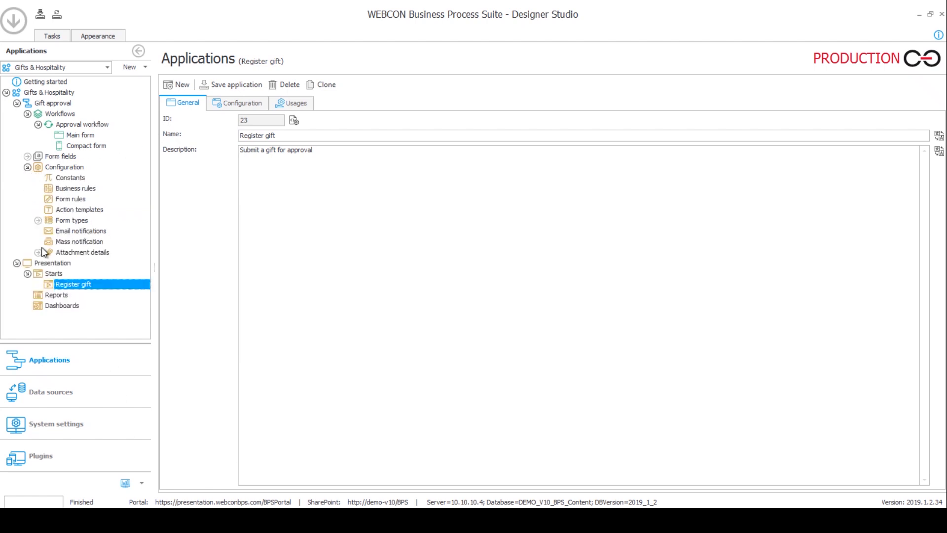
pyautogui.click(38, 220)
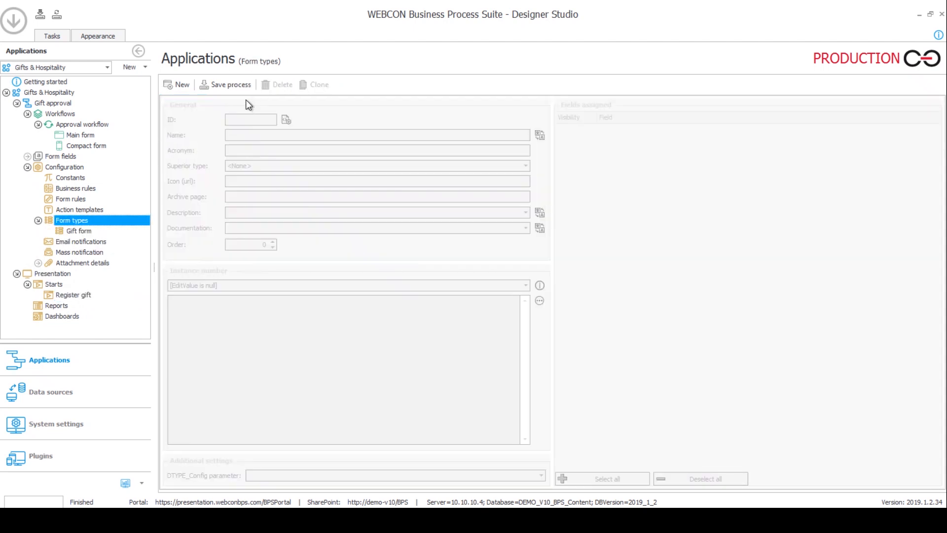
pyautogui.click(178, 88)
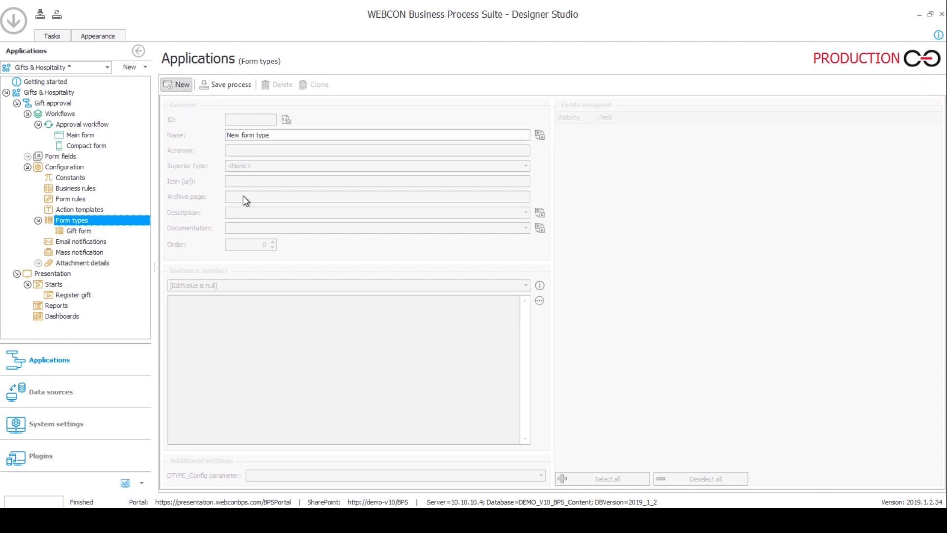
pyautogui.write('Donation form')
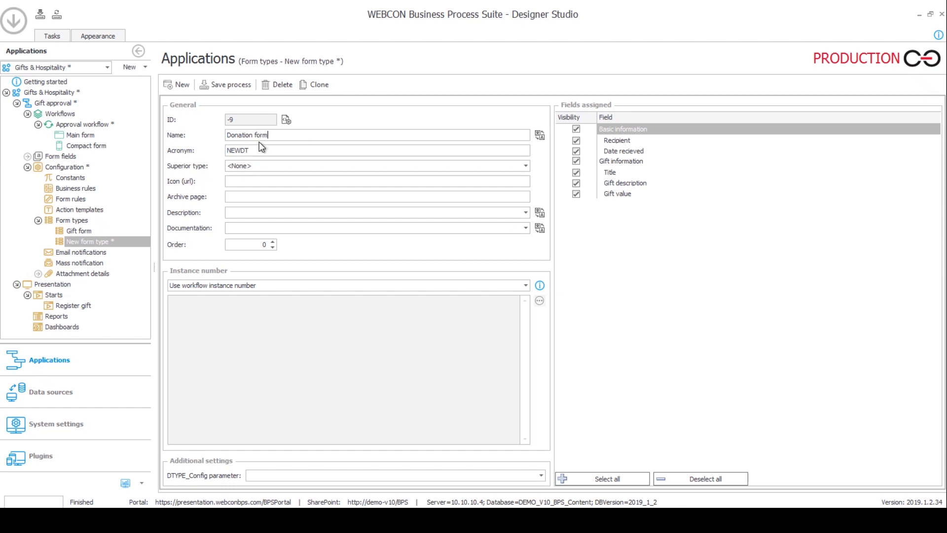
pyautogui.press('Tab')
pyautogui.write('DF')
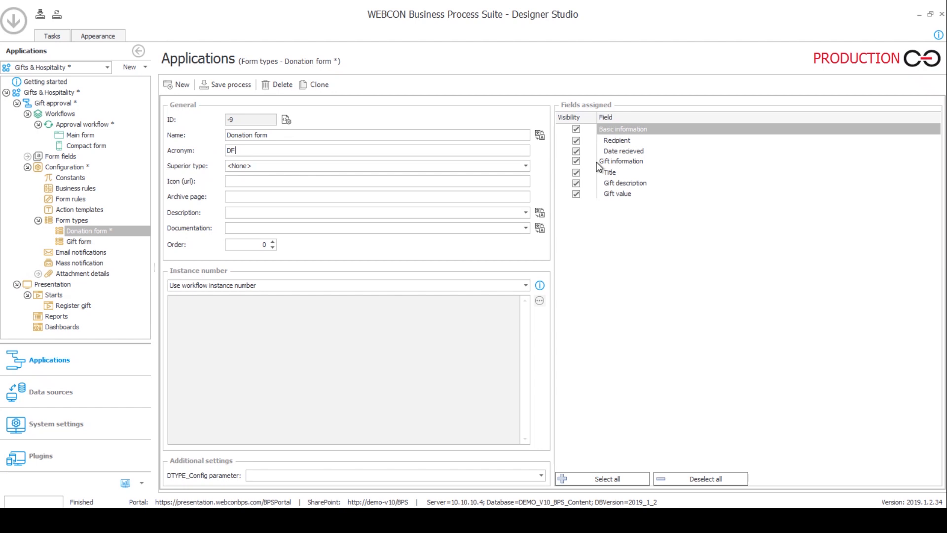
pyautogui.click(575, 183)
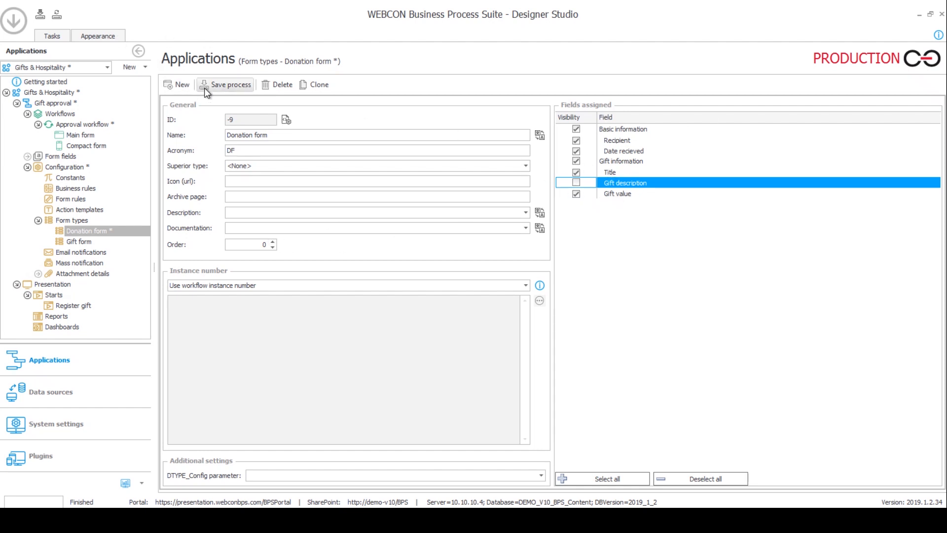
pyautogui.click(218, 85)
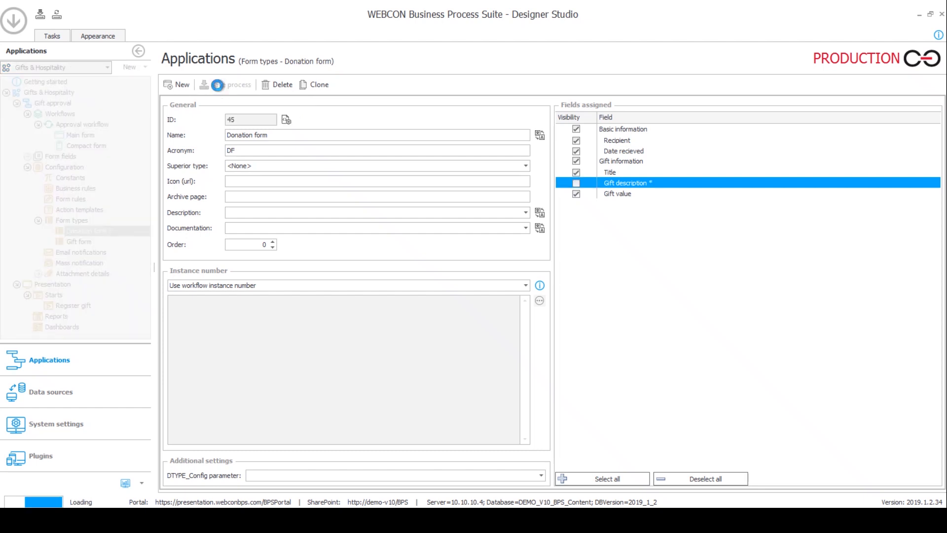
# Step: Associate Donation form with the Approval workflow and save it
pyautogui.click(82, 135)
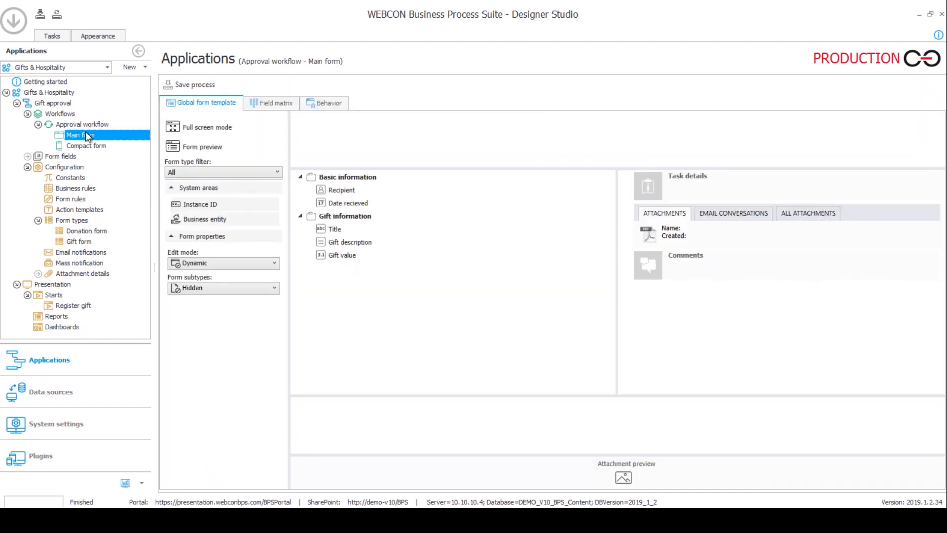
pyautogui.click(85, 124)
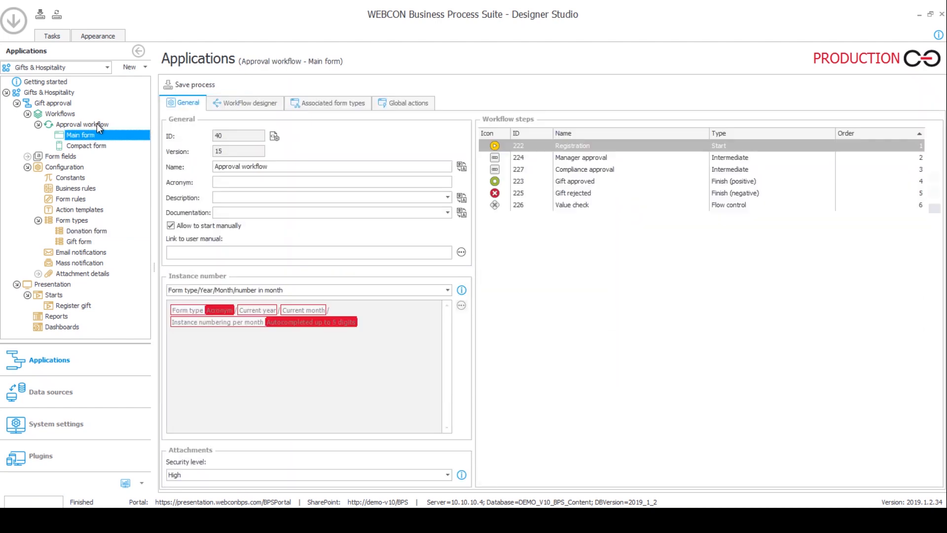
pyautogui.click(353, 105)
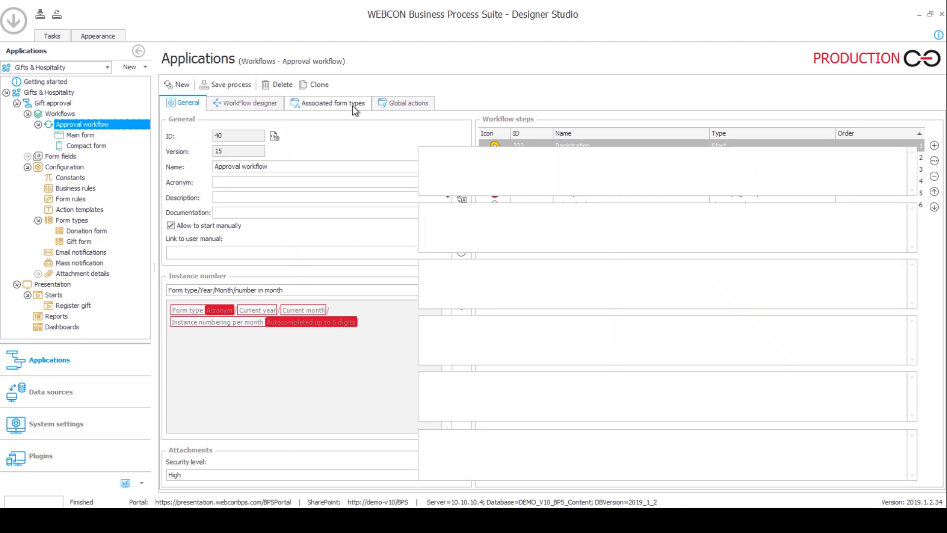
pyautogui.click(179, 135)
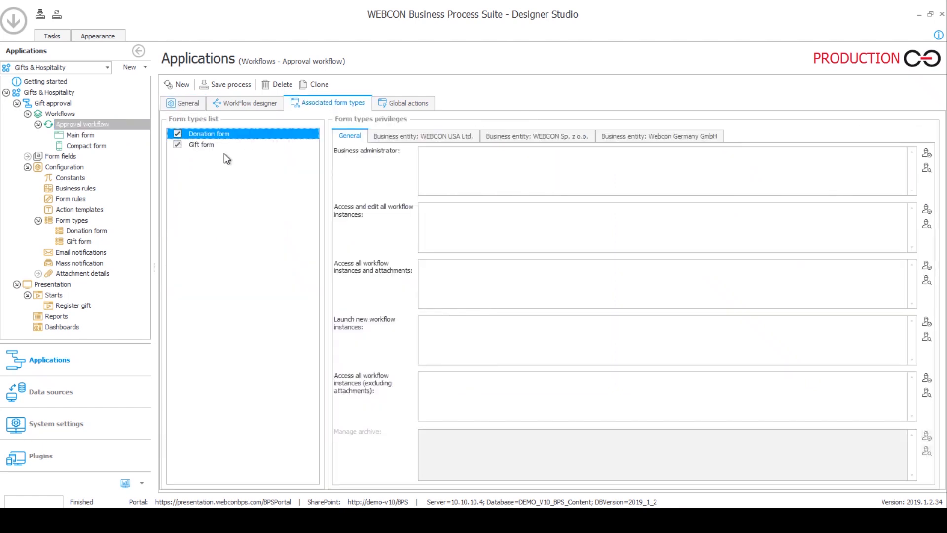
pyautogui.click(222, 86)
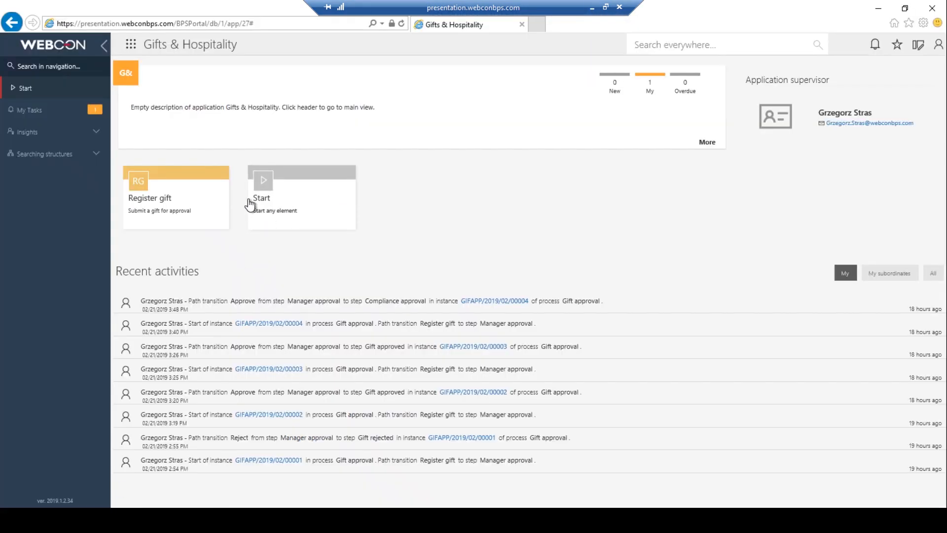
# Step: Enable start page edit mode and add a new start element for the Donation form type
pyautogui.click(921, 54)
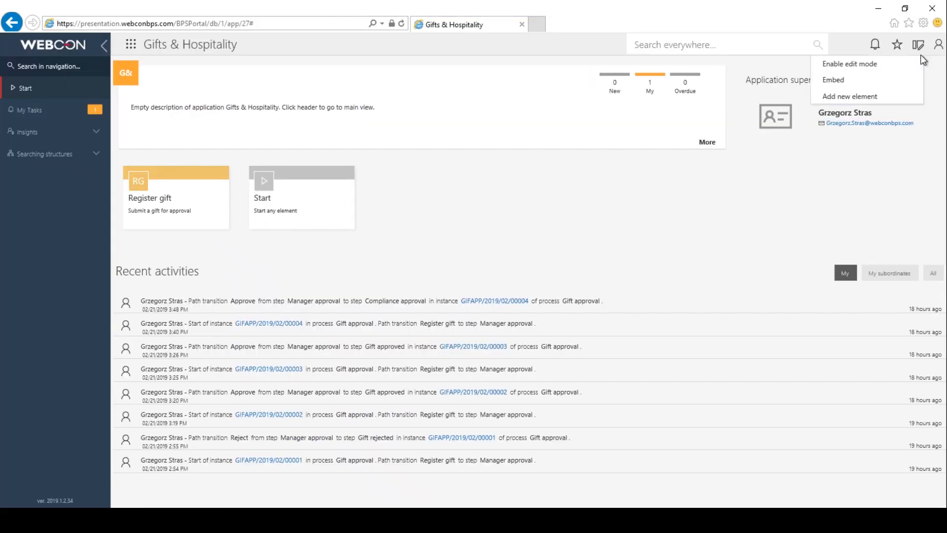
pyautogui.click(881, 71)
pyautogui.click(450, 185)
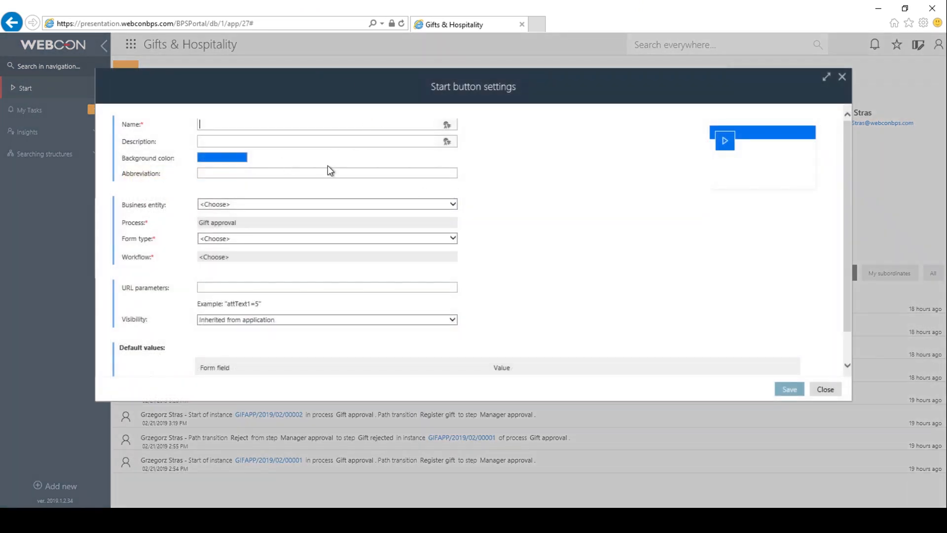
pyautogui.click(209, 240)
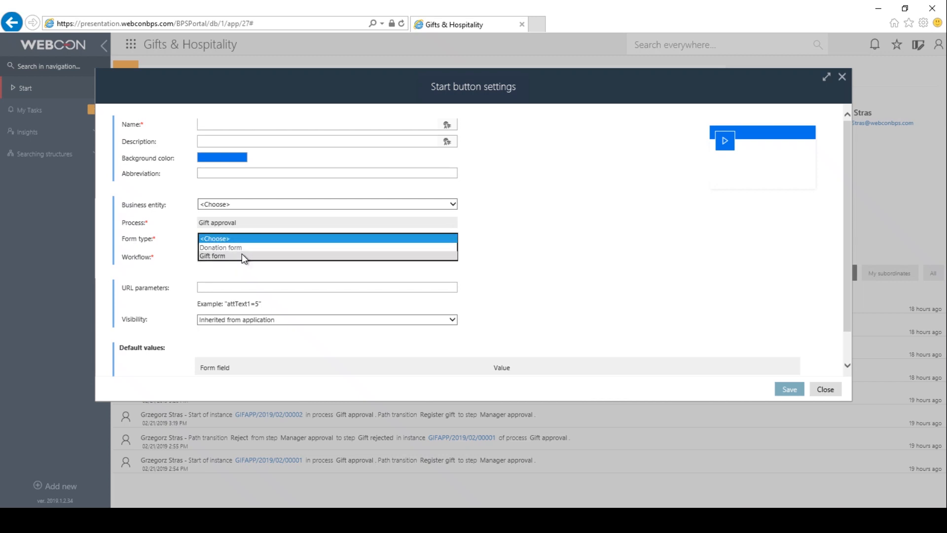
pyautogui.click(212, 248)
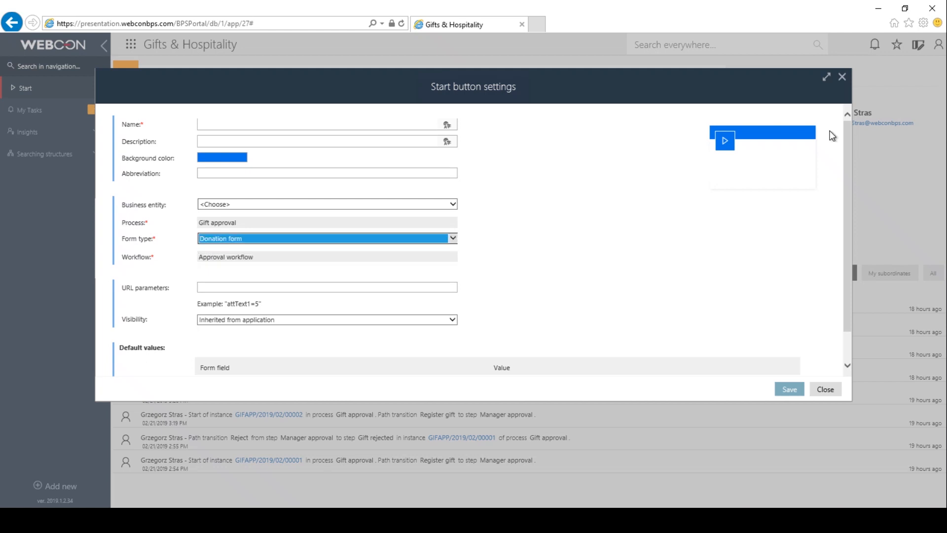
# Step: Give the tile a dark teal background, name 'Submit donation' and a donation-for-approval description
pyautogui.click(221, 159)
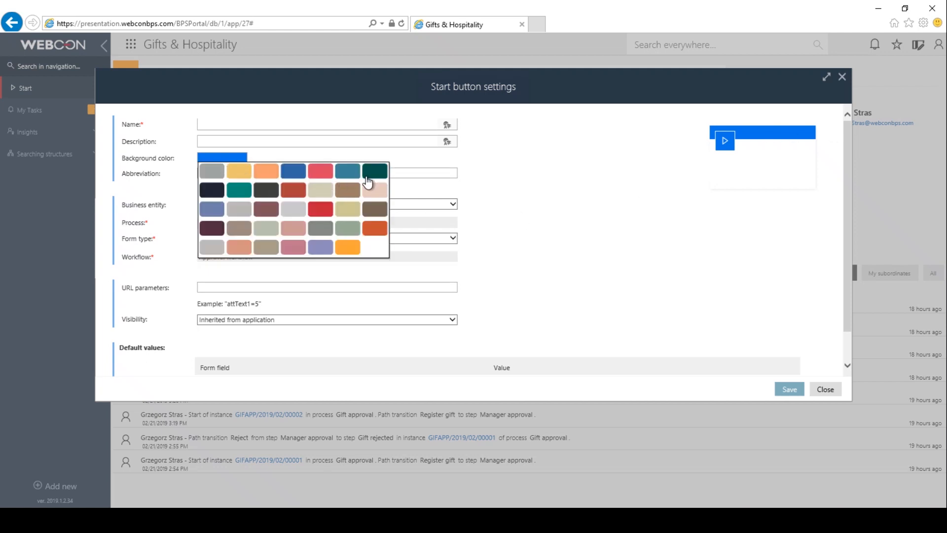
pyautogui.click(372, 172)
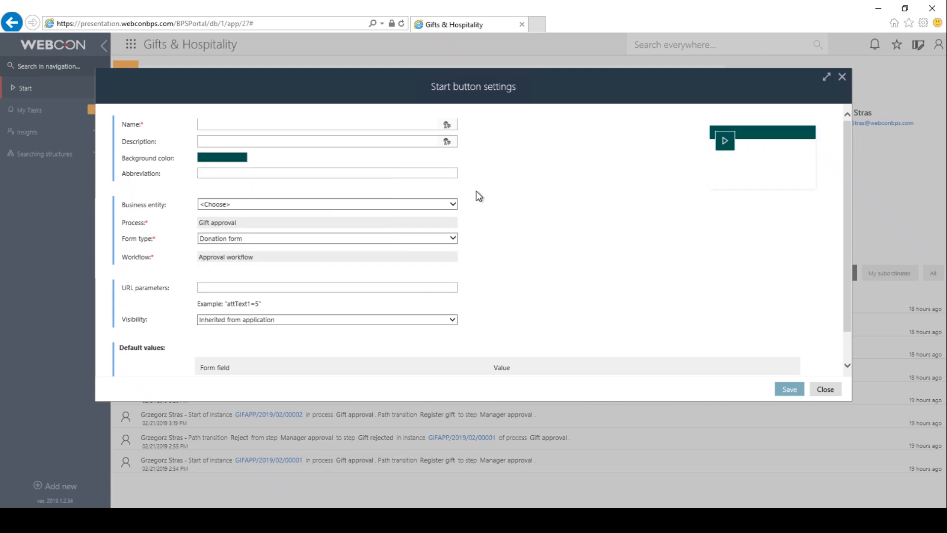
pyautogui.click(211, 157)
pyautogui.click(240, 190)
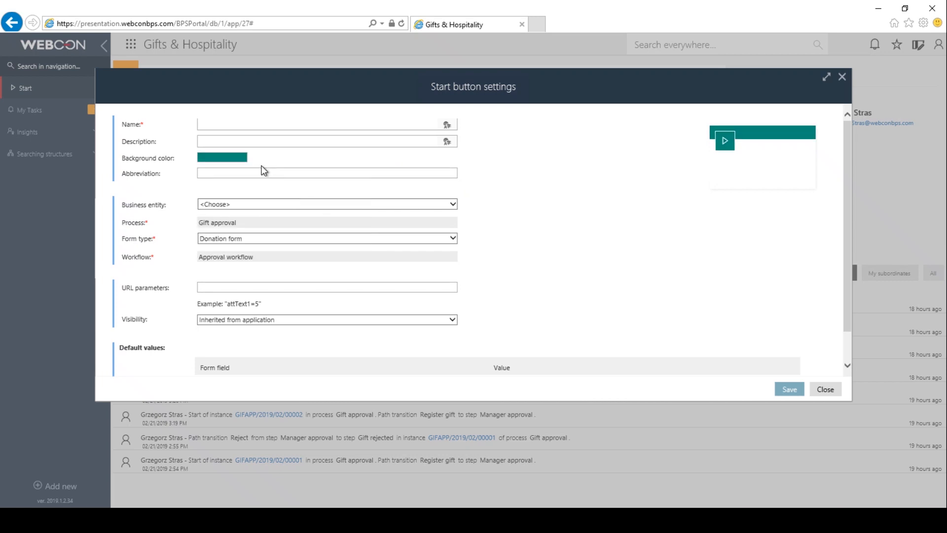
pyautogui.click(222, 156)
pyautogui.click(374, 173)
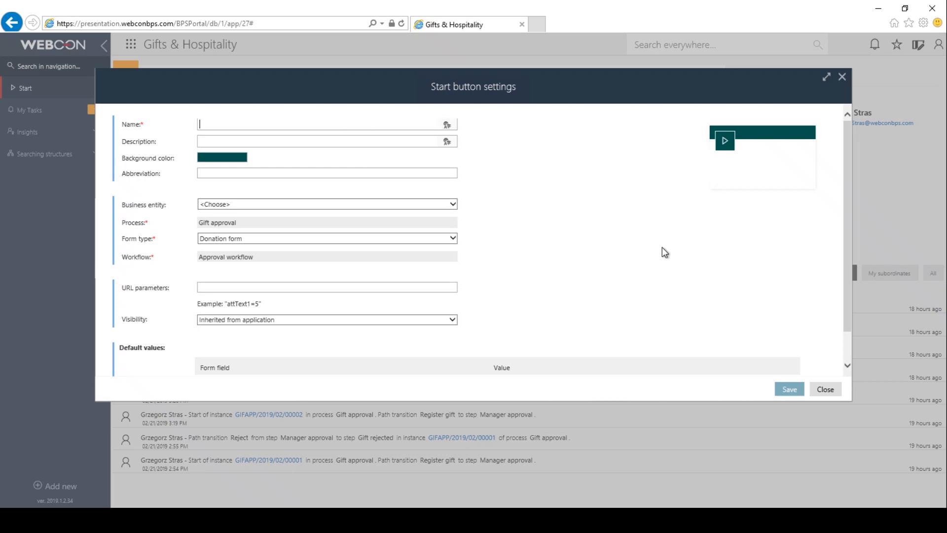
pyautogui.write('Submit donation')
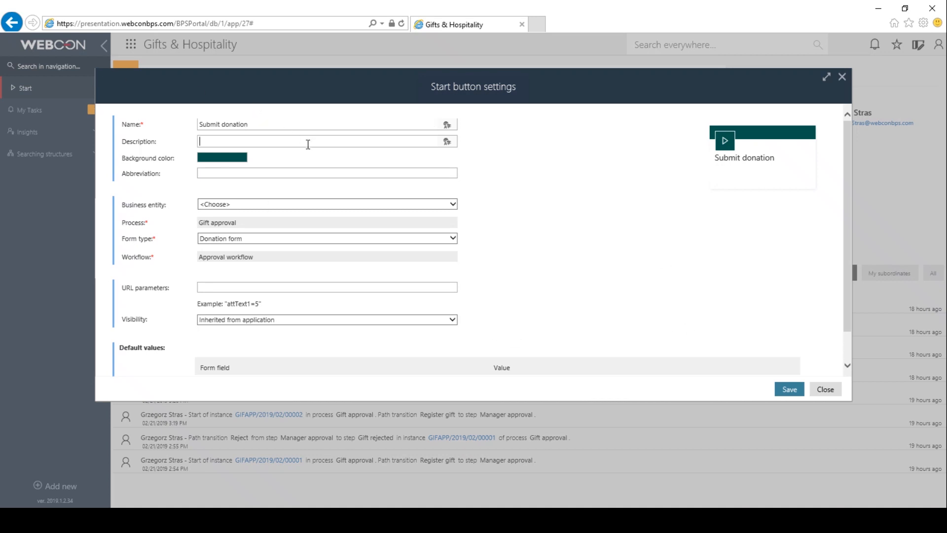
pyautogui.write('Submit a donation fo')
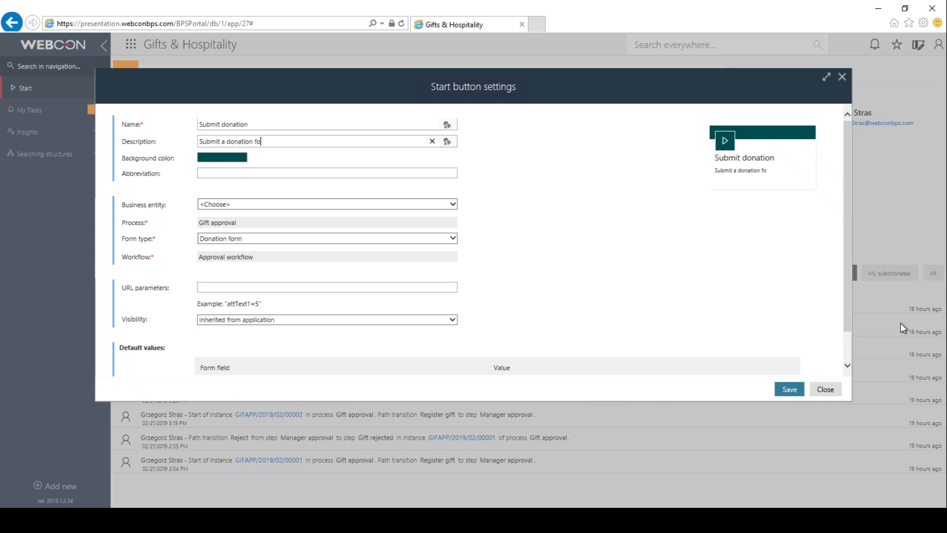
pyautogui.write('r approval')
# Step: Set abbreviation SD and business entity WEBCON USA Ltd., then save the tile
pyautogui.click(273, 173)
pyautogui.click(228, 204)
pyautogui.click(222, 230)
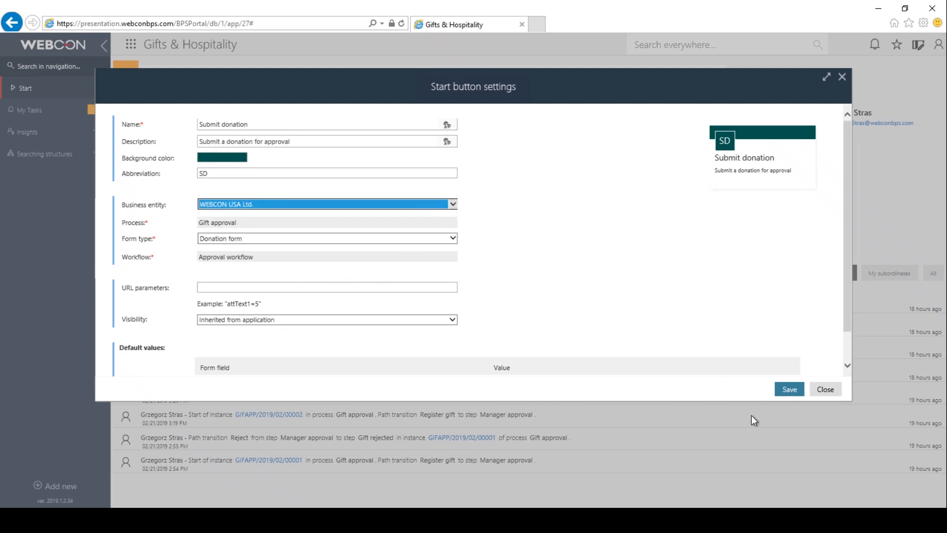
pyautogui.click(788, 389)
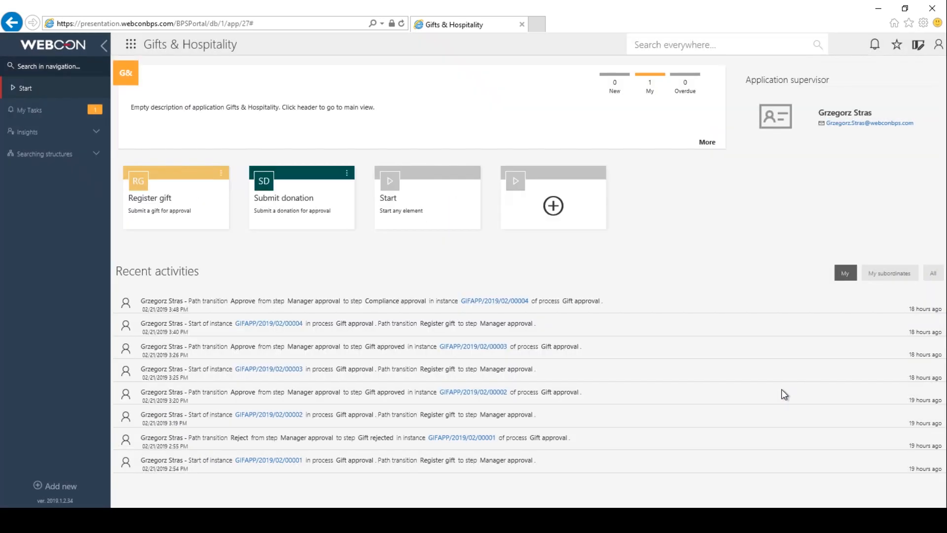
# Step: Disable edit mode, then test the Register gift and Submit donation tiles, returning after each
pyautogui.click(917, 49)
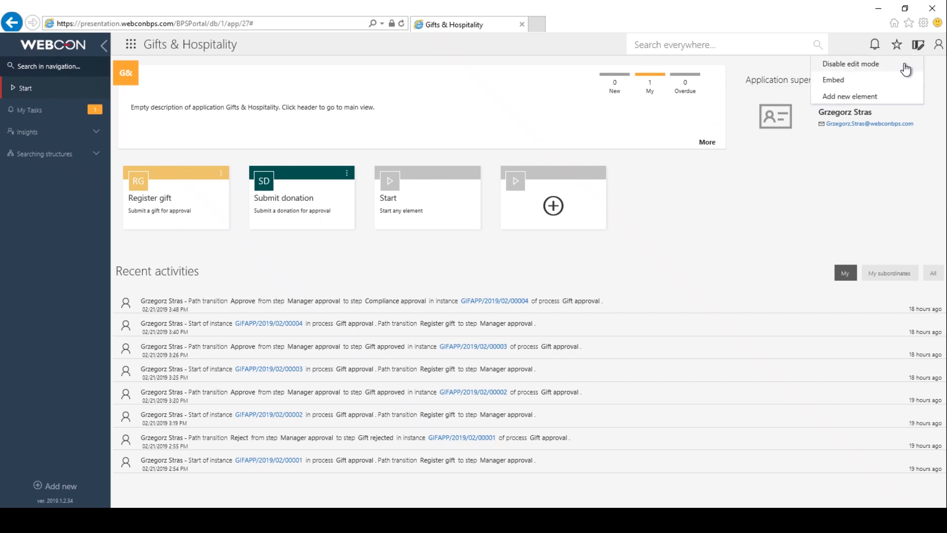
pyautogui.click(888, 64)
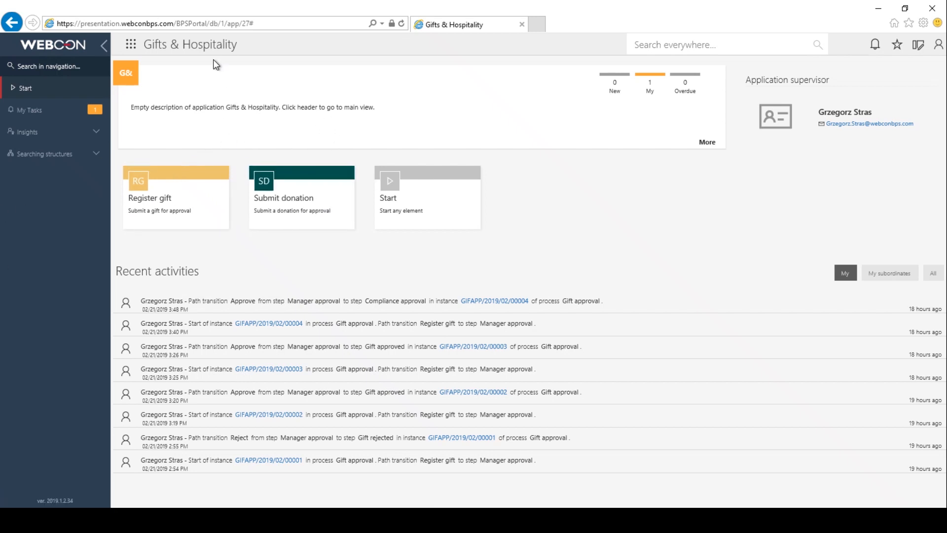
pyautogui.click(158, 206)
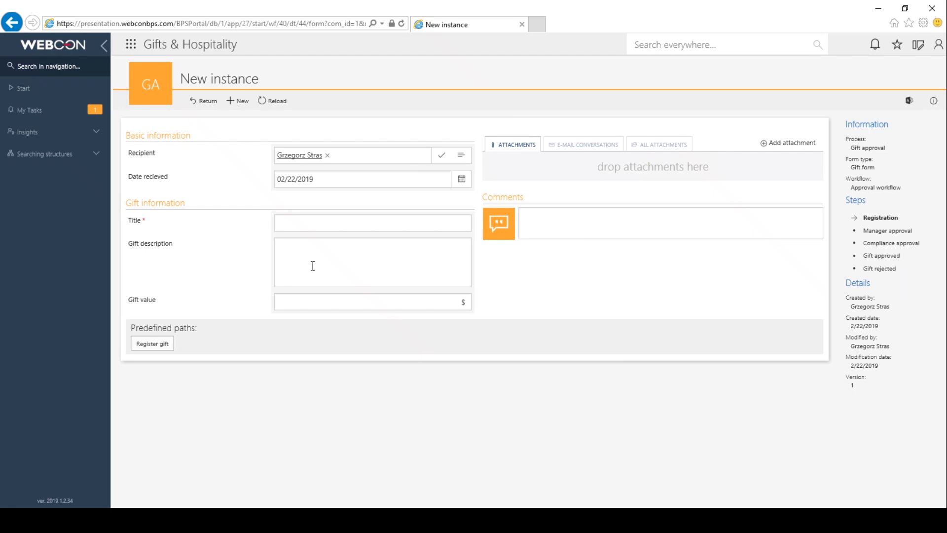
pyautogui.click(206, 101)
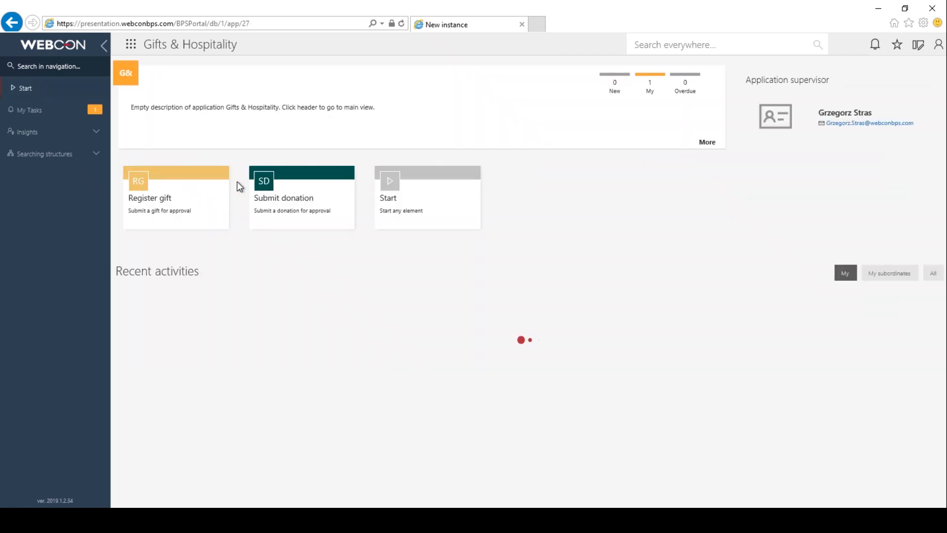
pyautogui.click(316, 206)
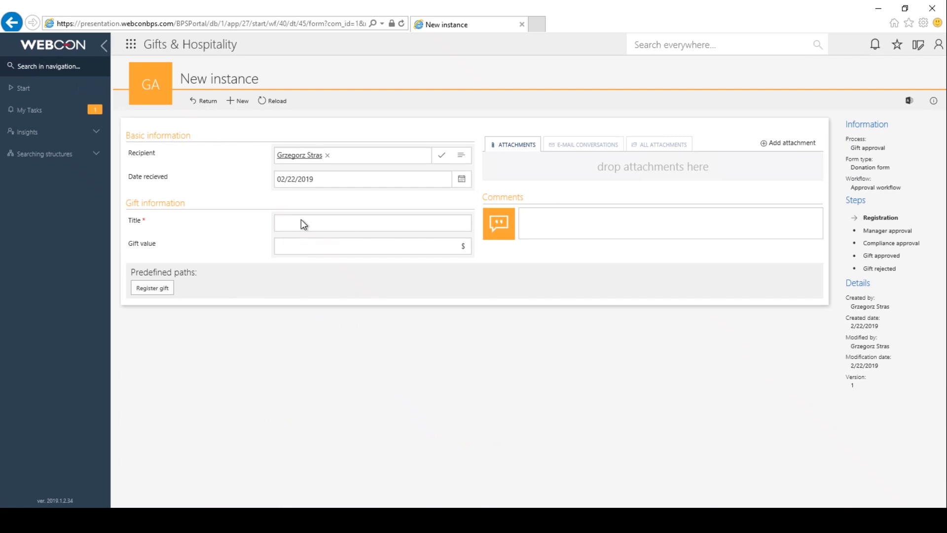
pyautogui.click(203, 101)
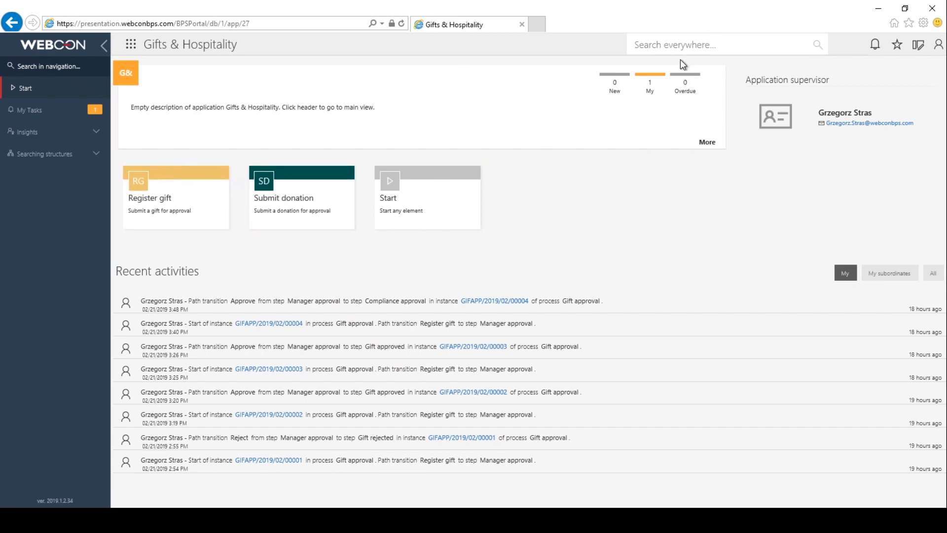
pyautogui.click(557, 147)
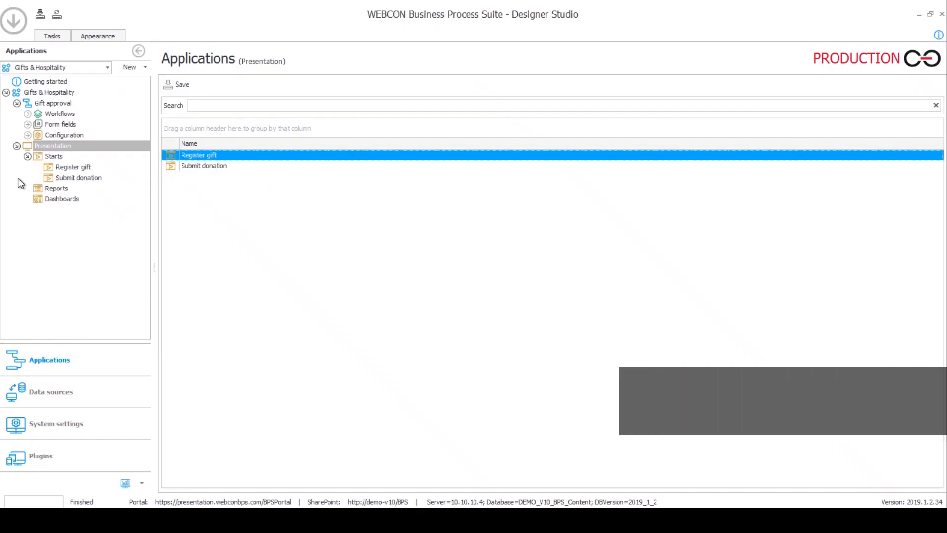
pyautogui.click(47, 188)
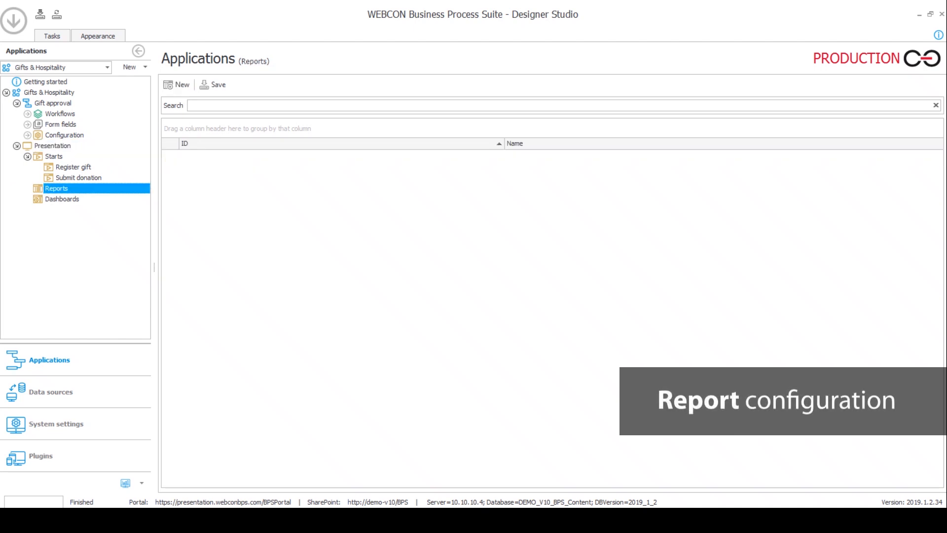
pyautogui.click(194, 472)
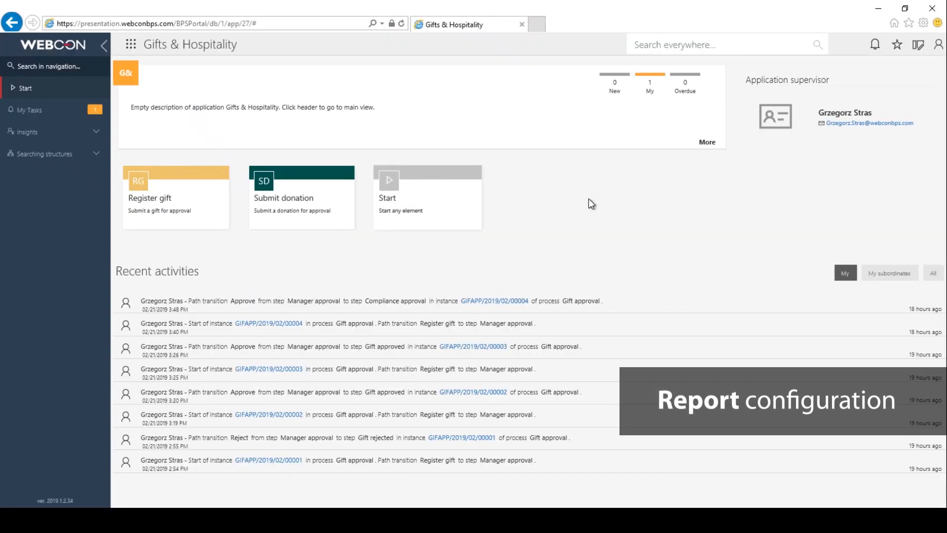
# Step: Add a new table report element and title it 'All gifts and donations'
pyautogui.click(916, 50)
pyautogui.click(858, 97)
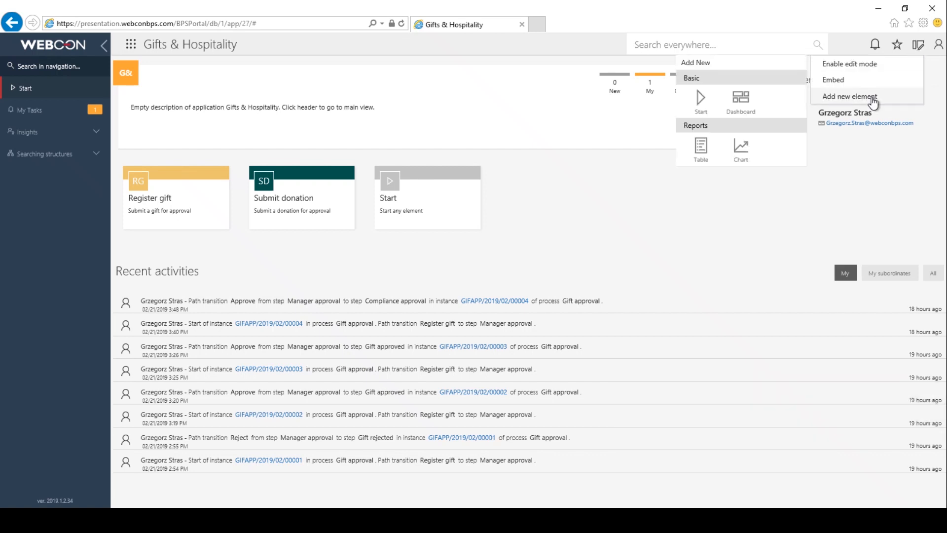
pyautogui.click(707, 151)
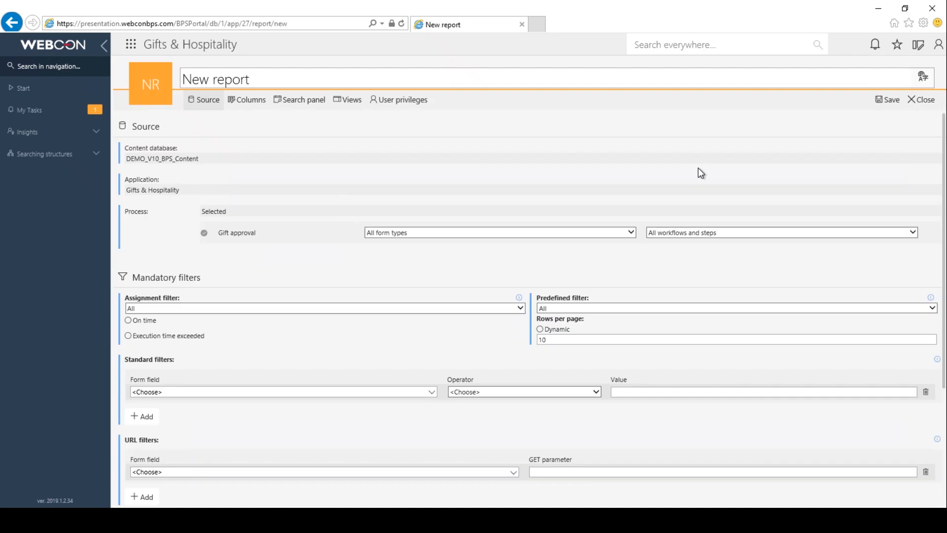
pyautogui.moveTo(257, 79); pyautogui.dragTo(182, 78)
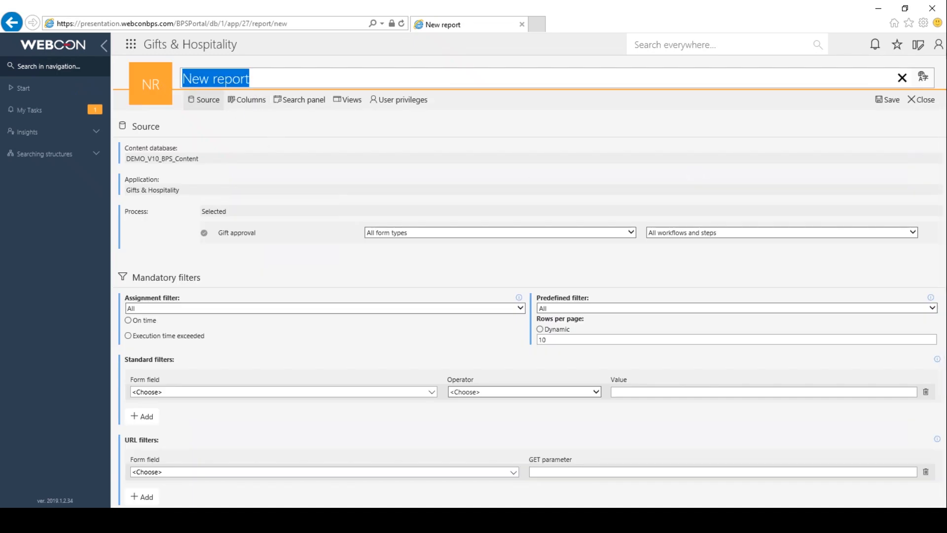
pyautogui.write('All')
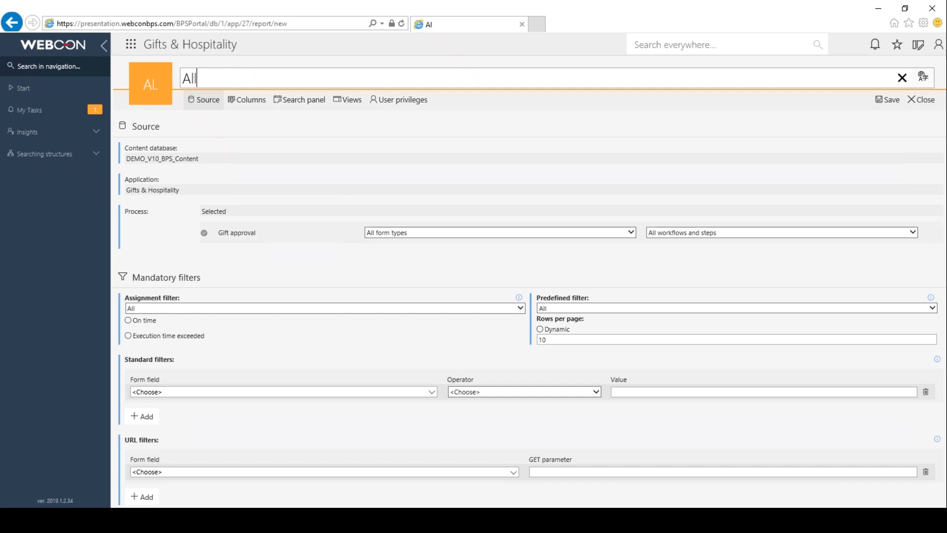
pyautogui.write(' gifts and donations')
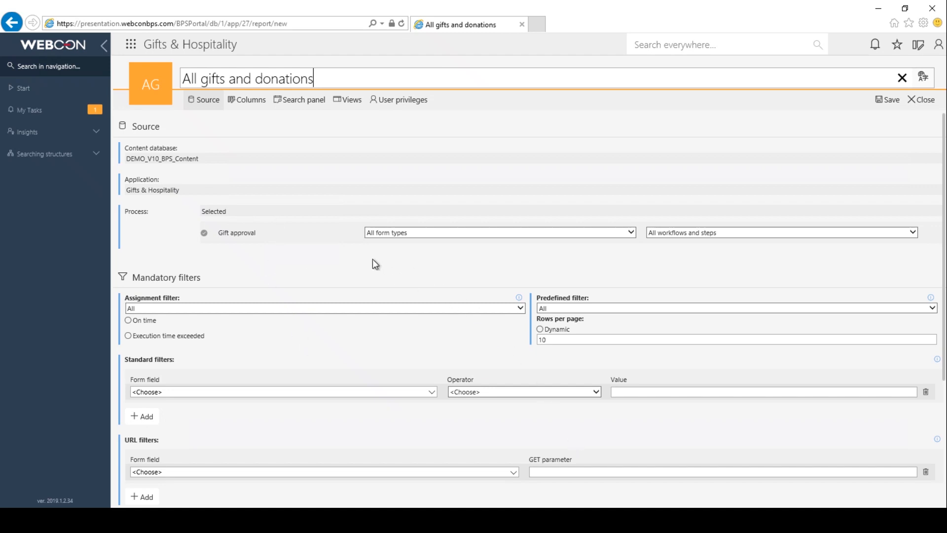
pyautogui.click(241, 210)
pyautogui.click(399, 233)
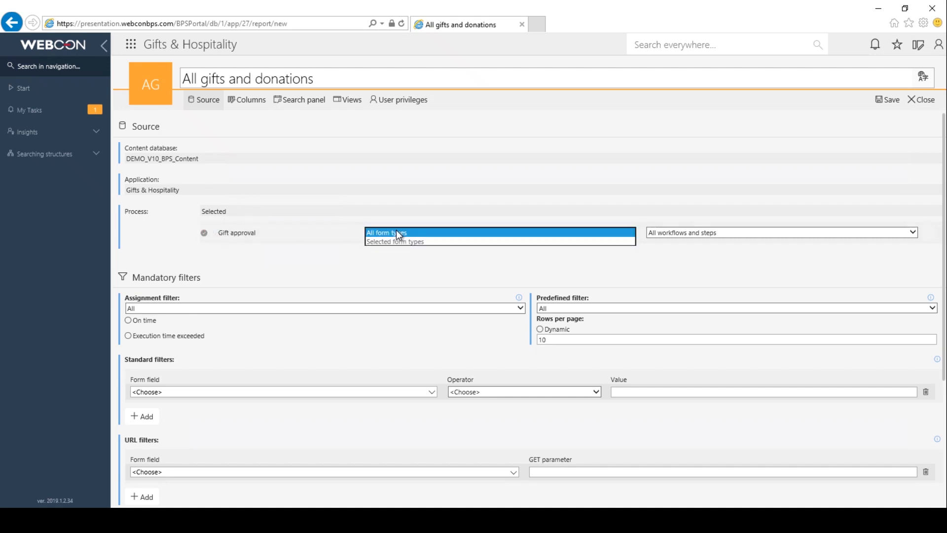
pyautogui.click(397, 242)
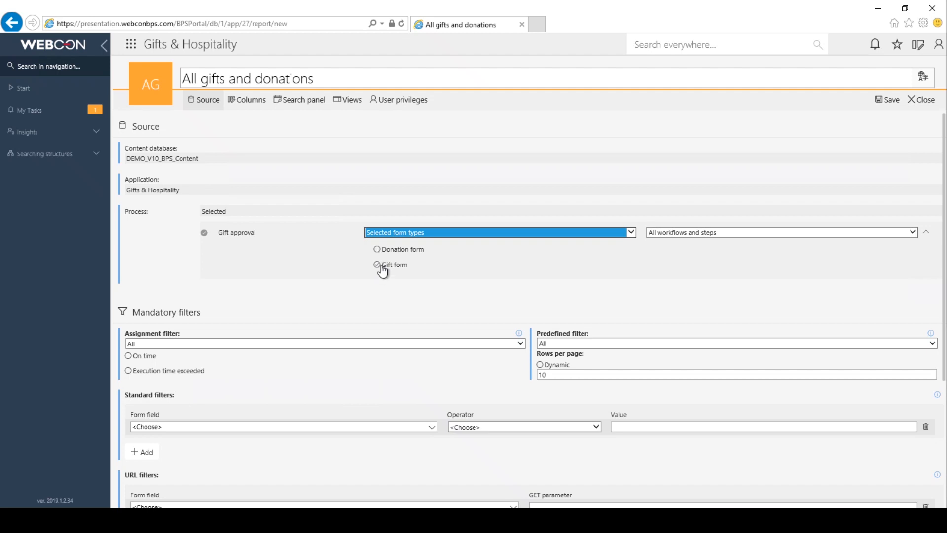
pyautogui.click(393, 230)
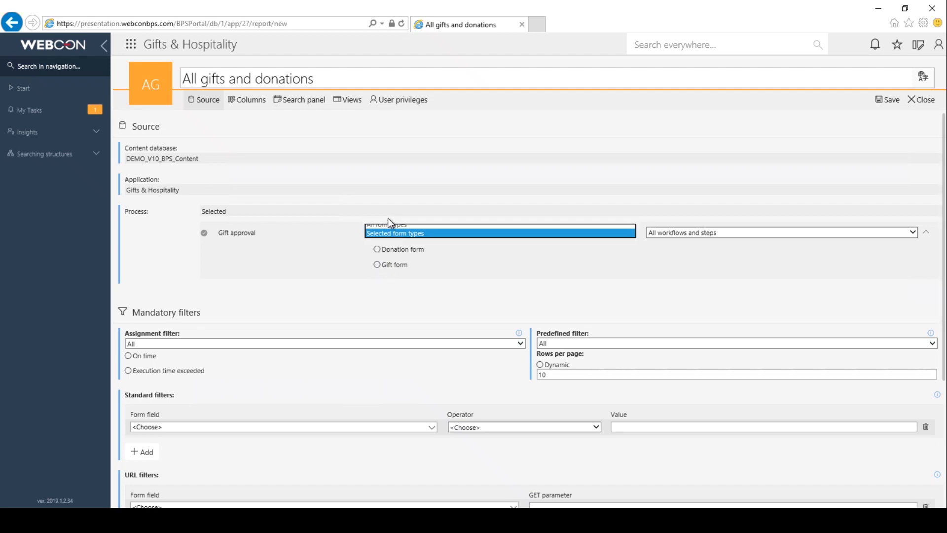
pyautogui.click(386, 229)
pyautogui.click(384, 224)
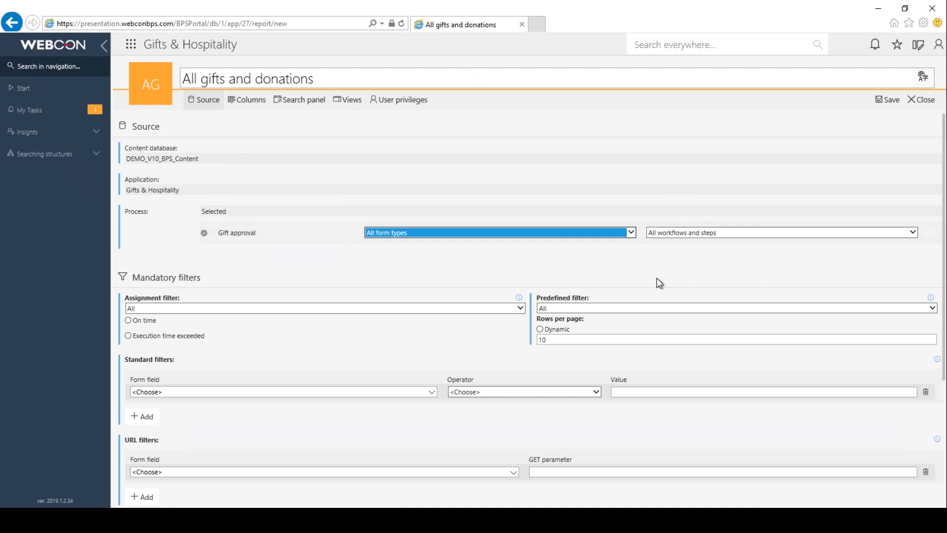
pyautogui.click(689, 232)
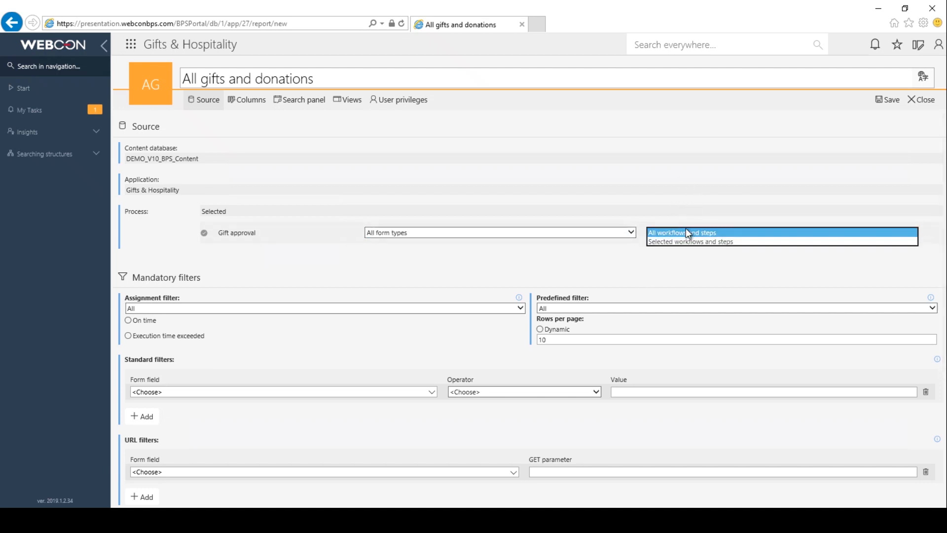
pyautogui.click(686, 225)
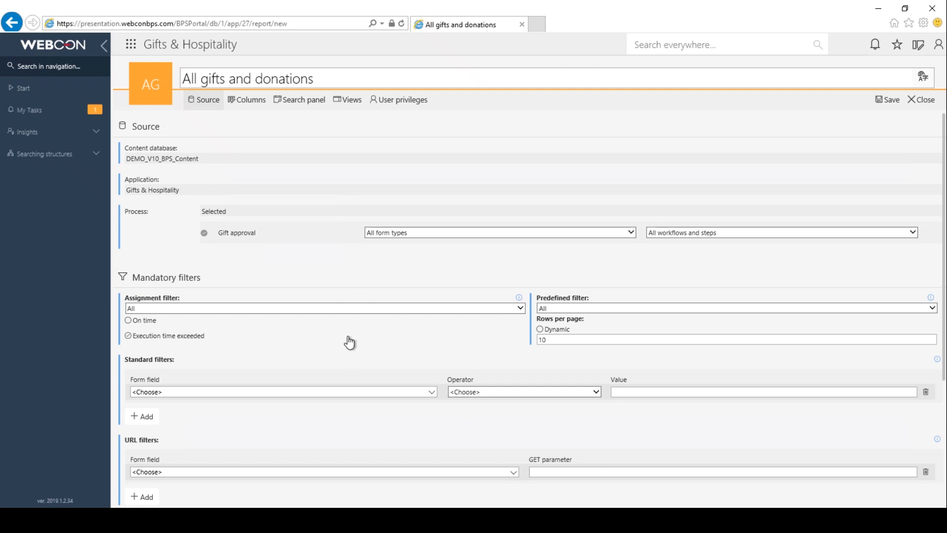
pyautogui.scroll(-1, 326, 330)
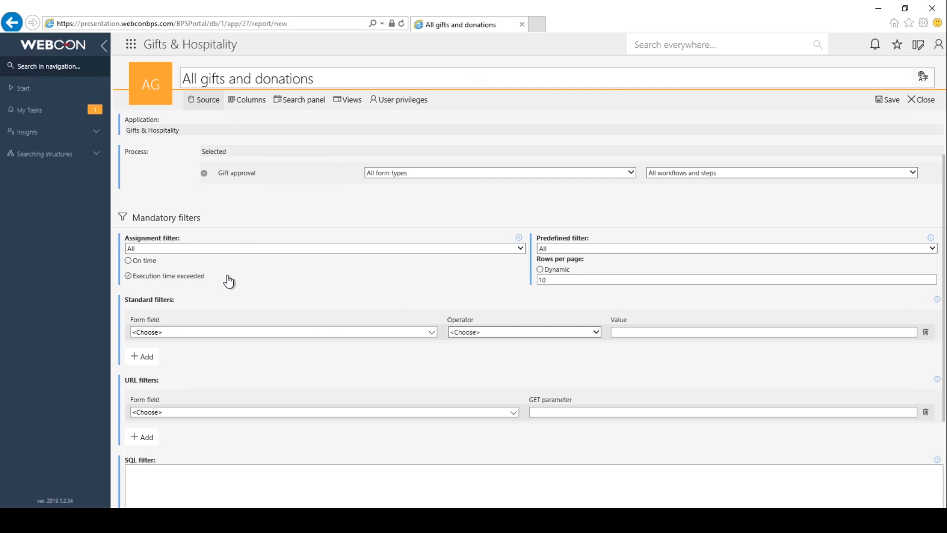
pyautogui.click(225, 250)
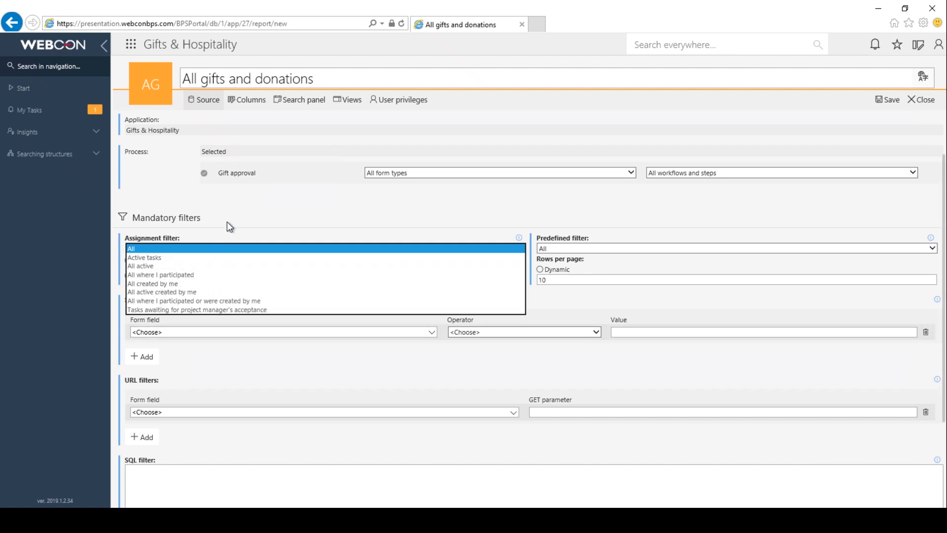
pyautogui.click(226, 240)
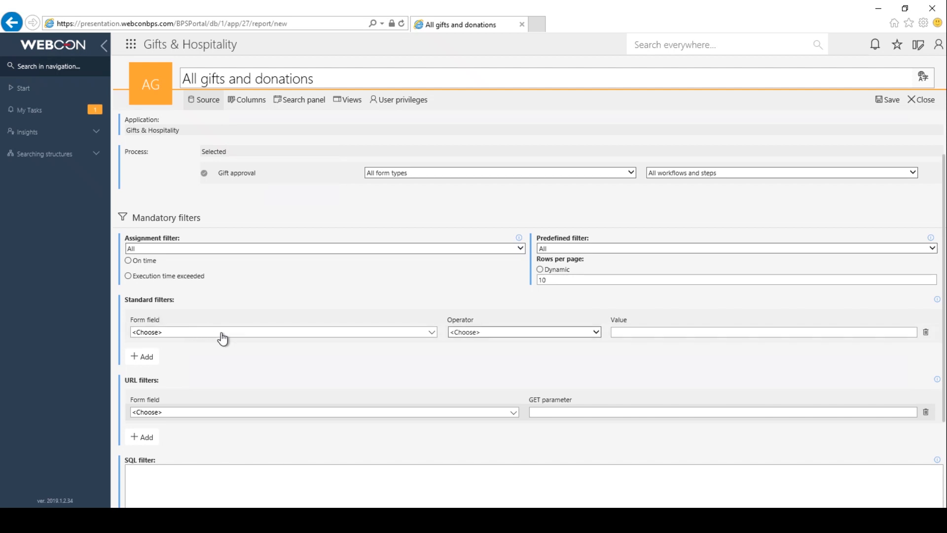
pyautogui.click(262, 339)
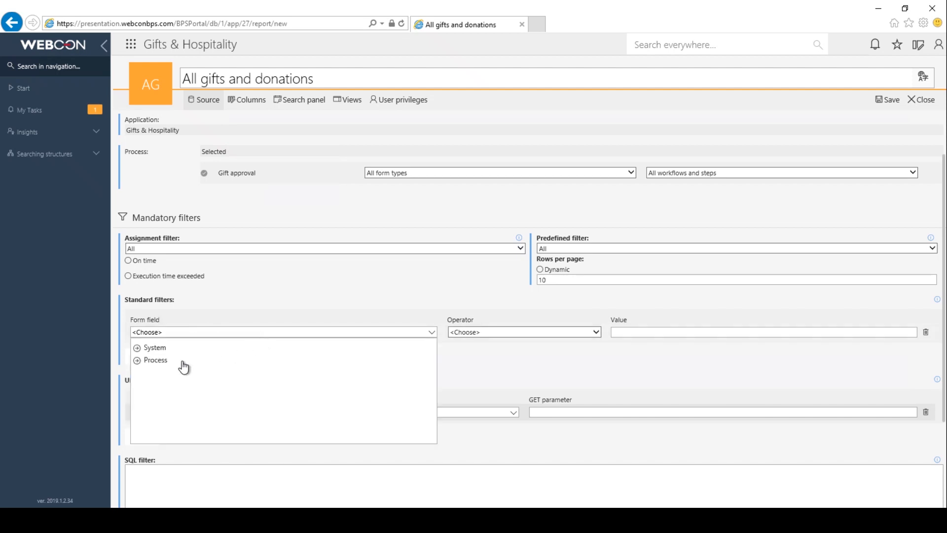
pyautogui.click(186, 300)
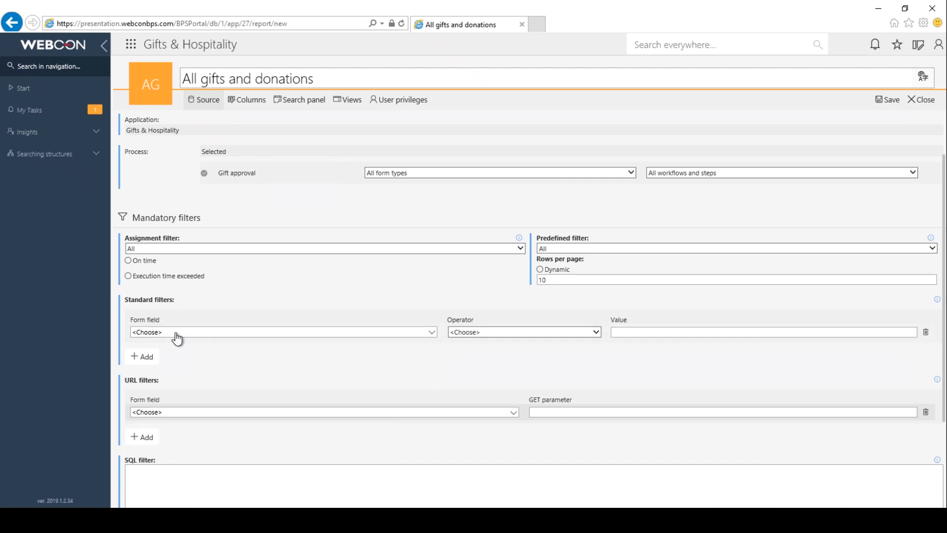
pyautogui.click(508, 332)
pyautogui.click(508, 333)
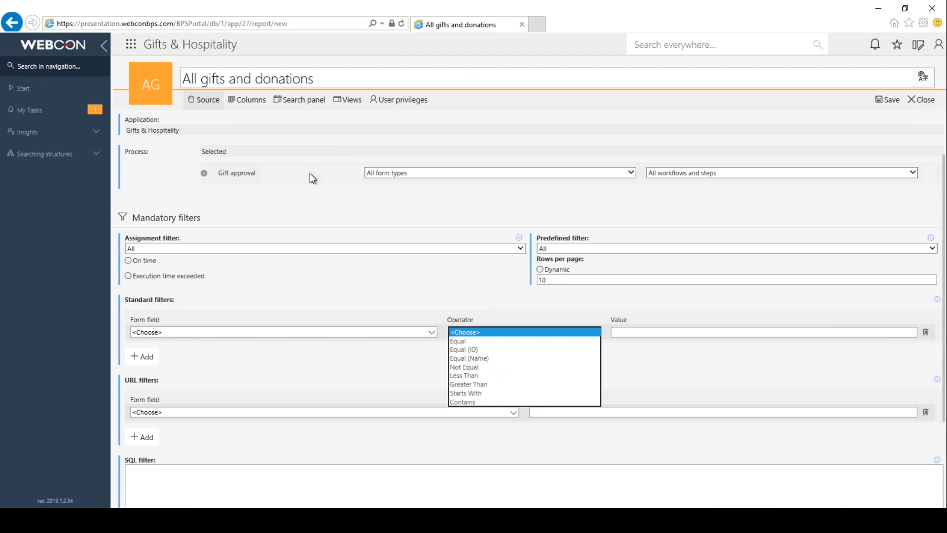
pyautogui.click(180, 299)
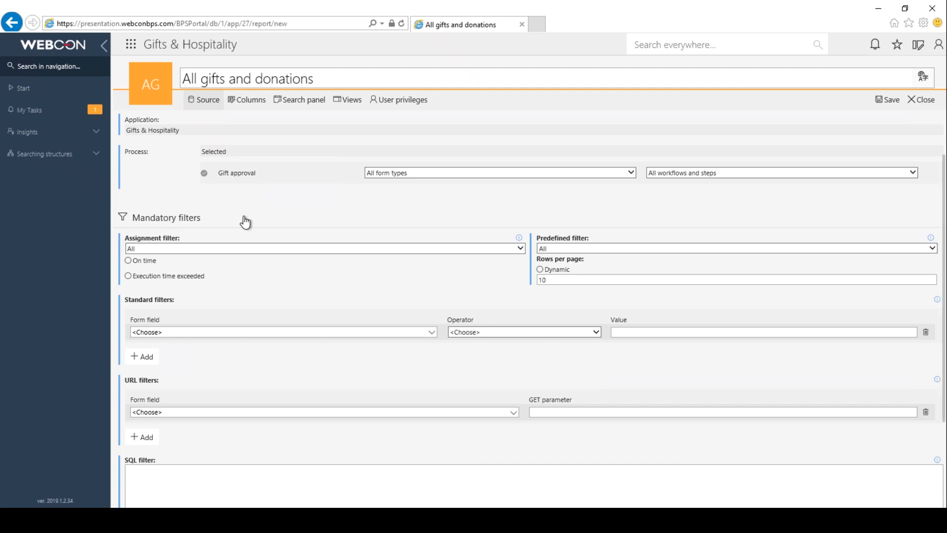
pyautogui.scroll(-2, 244, 229)
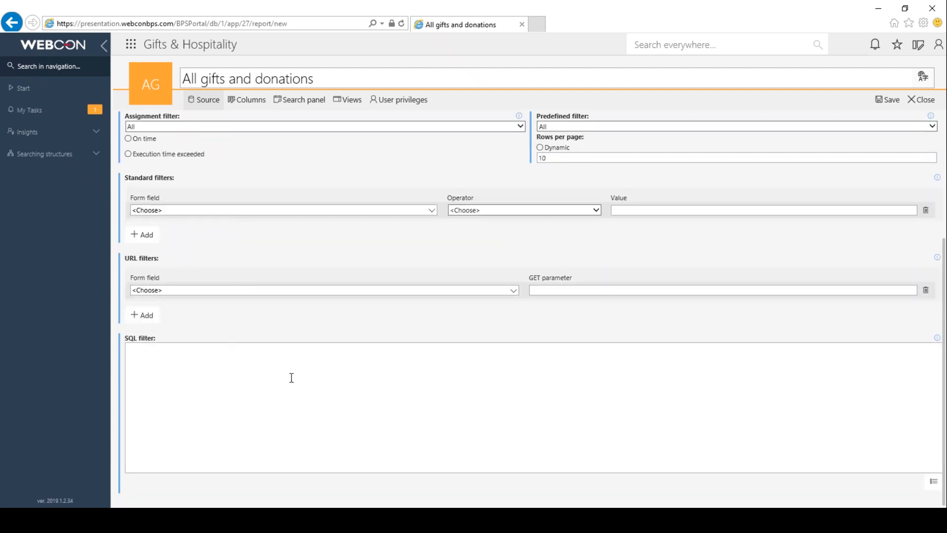
pyautogui.scroll(3, 292, 377)
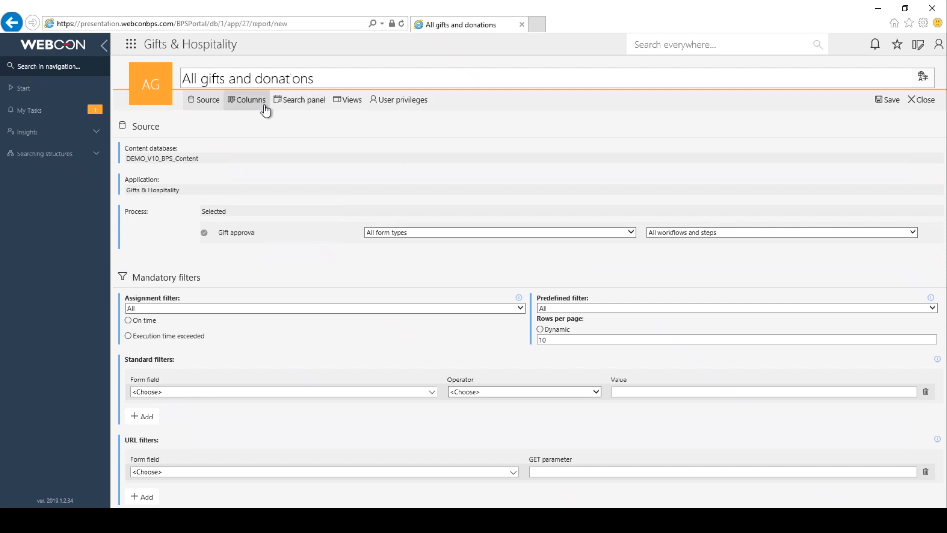
# Step: Add Recipient, Title, Gift description, Gift value and Date recieved as report columns
pyautogui.click(265, 107)
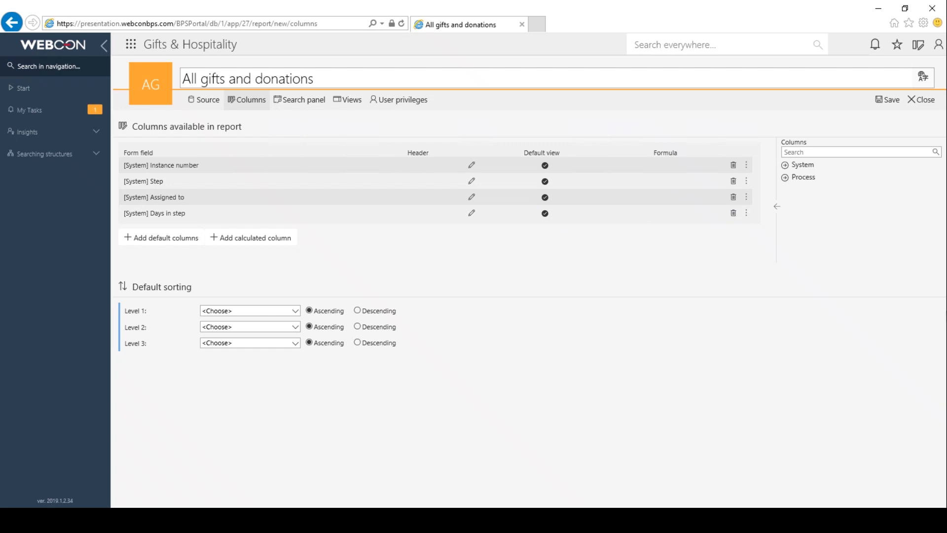
pyautogui.click(786, 177)
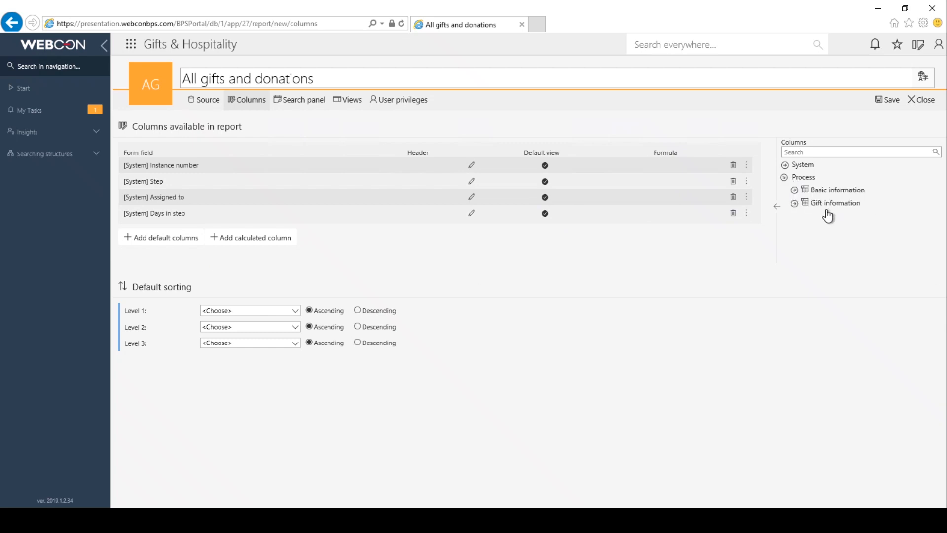
pyautogui.click(794, 190)
pyautogui.click(795, 231)
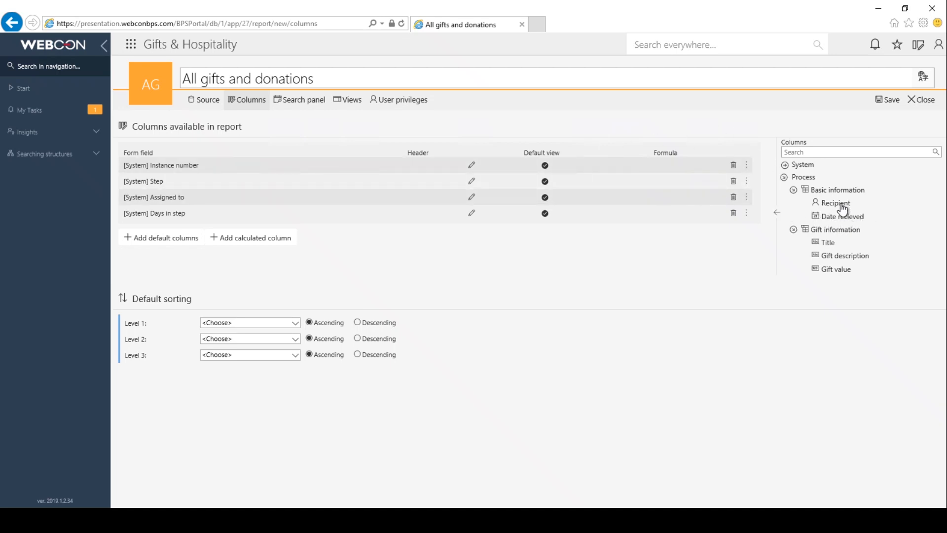
pyautogui.moveTo(843, 210); pyautogui.dragTo(389, 152)
pyautogui.moveTo(837, 207); pyautogui.dragTo(583, 167)
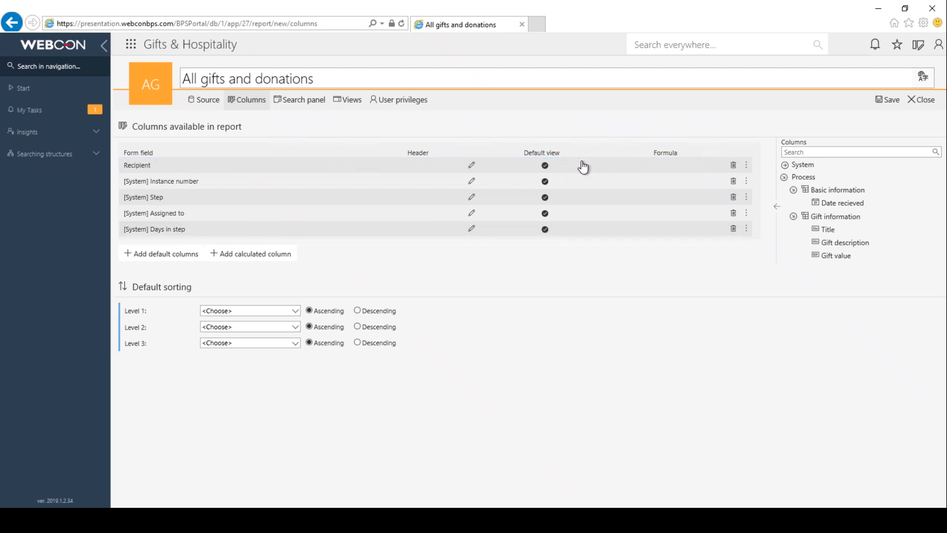
pyautogui.moveTo(828, 230); pyautogui.dragTo(466, 212)
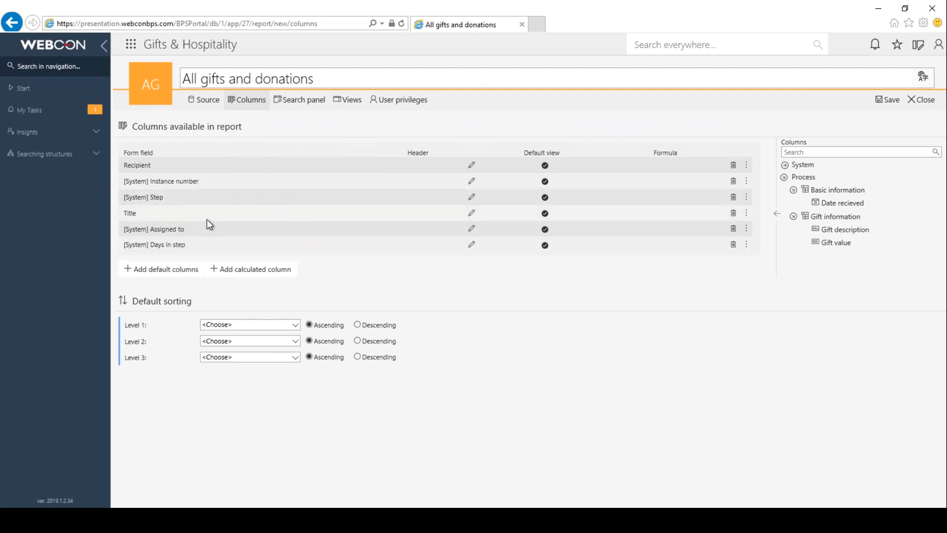
pyautogui.moveTo(837, 235); pyautogui.dragTo(447, 231)
pyautogui.moveTo(719, 243); pyautogui.dragTo(473, 240)
pyautogui.moveTo(834, 209); pyautogui.dragTo(465, 227)
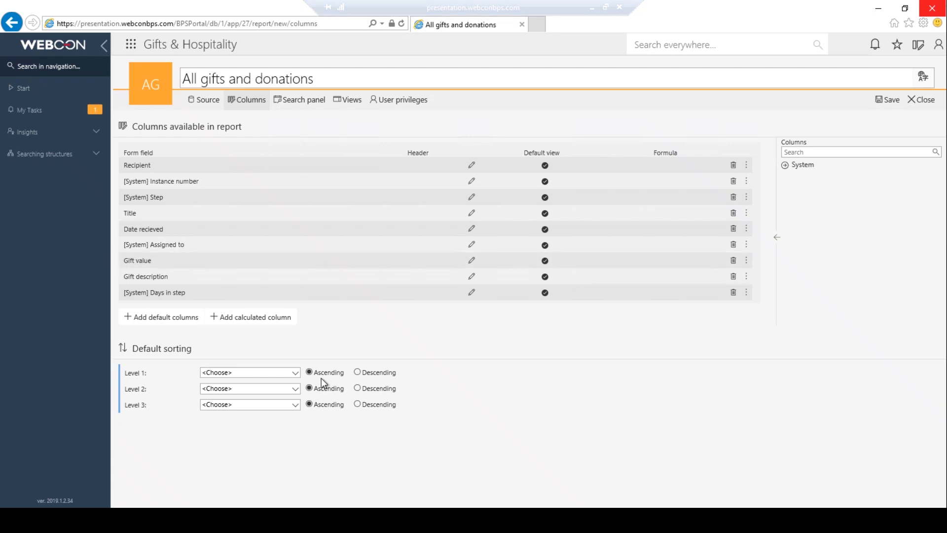
pyautogui.click(263, 372)
# Step: Make Process > Recipient the level 1 default sort, then show the Basic view configuration
pyautogui.click(207, 401)
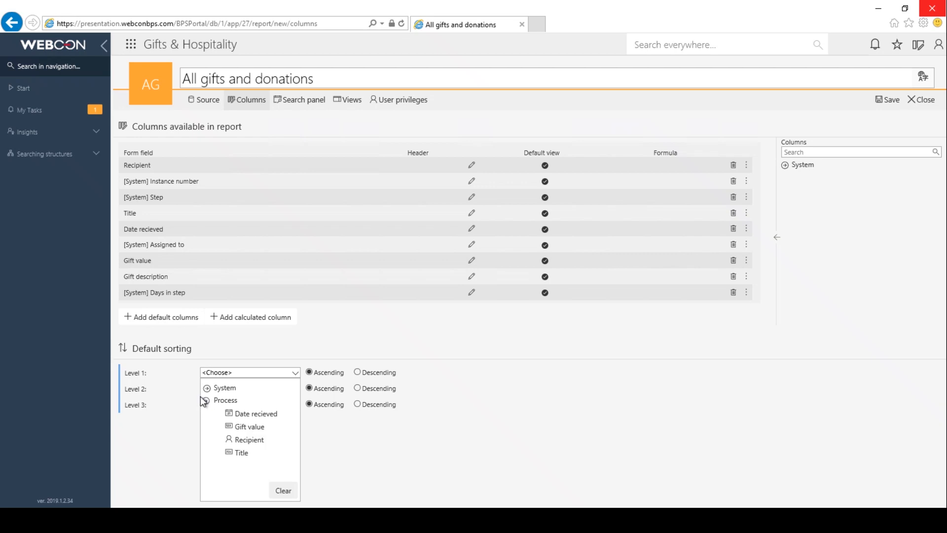
pyautogui.click(254, 440)
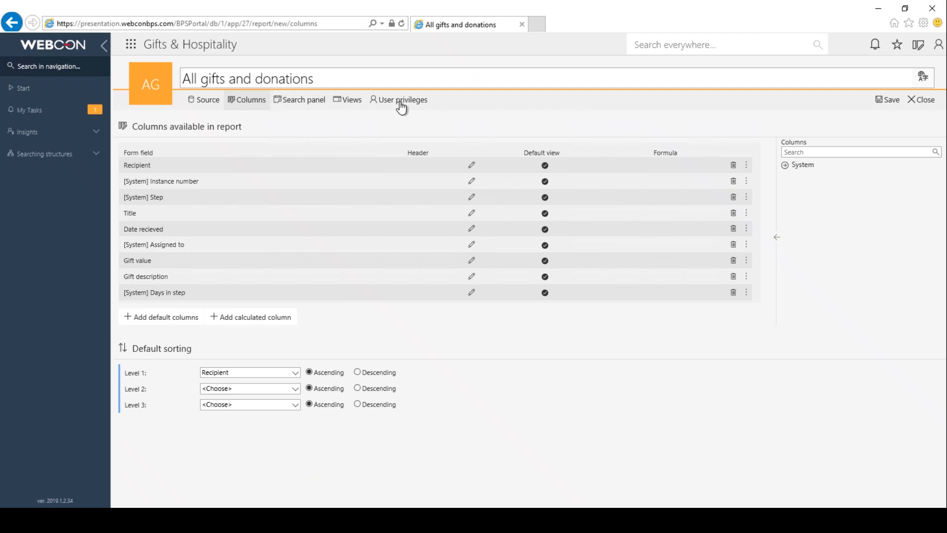
pyautogui.click(348, 99)
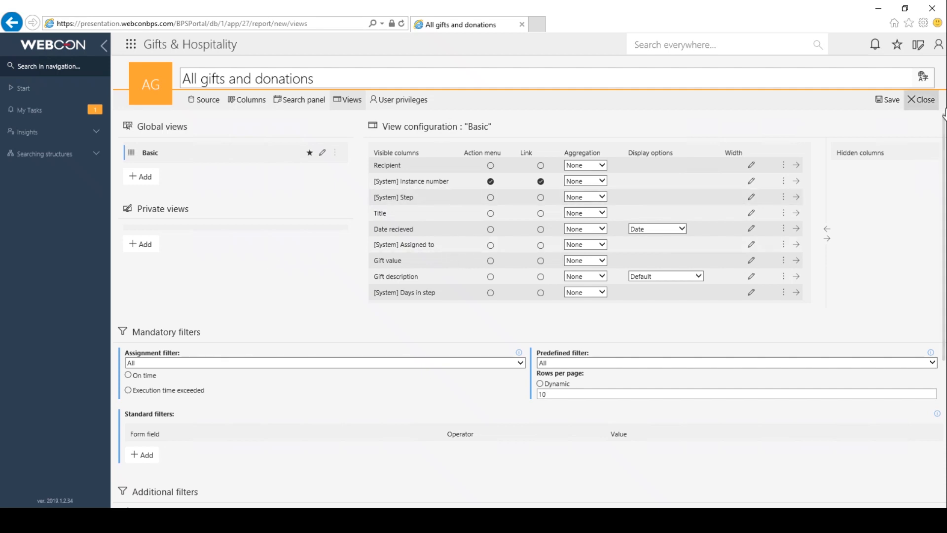
# Step: Save the report settings and close the editor to display the All gifts and donations report
pyautogui.click(886, 99)
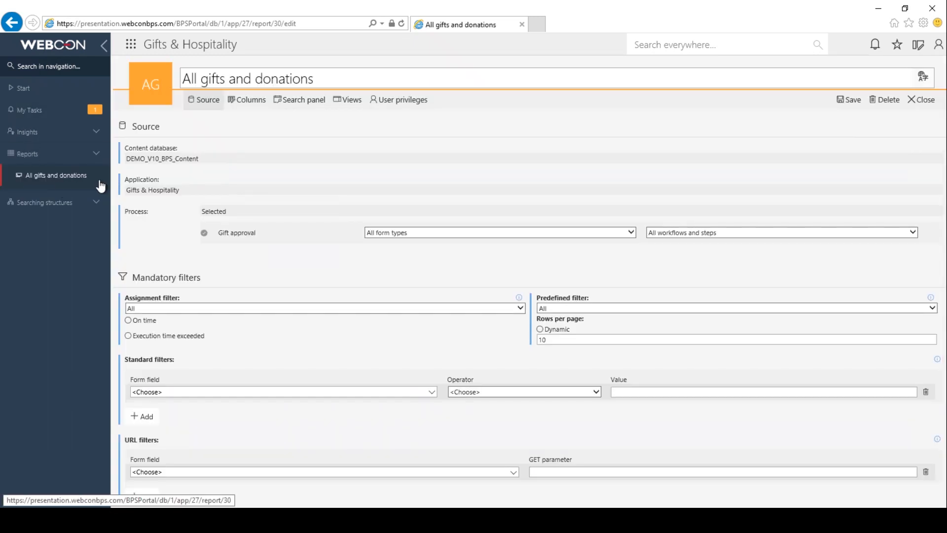
pyautogui.click(915, 50)
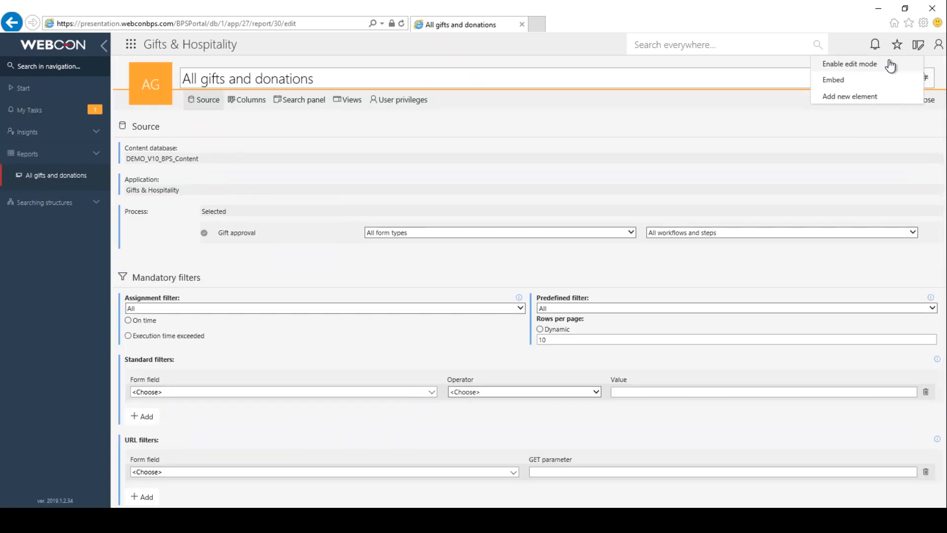
pyautogui.click(917, 106)
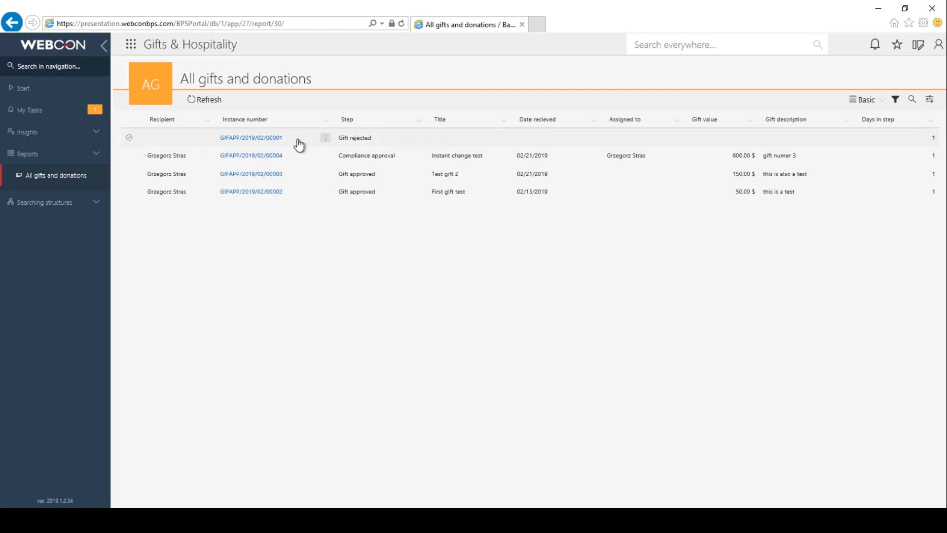
pyautogui.click(272, 155)
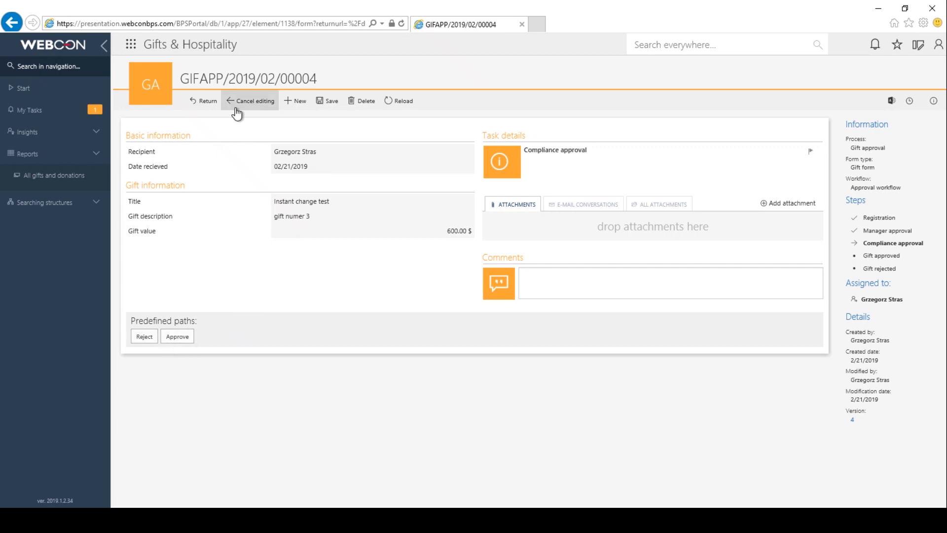
pyautogui.click(202, 102)
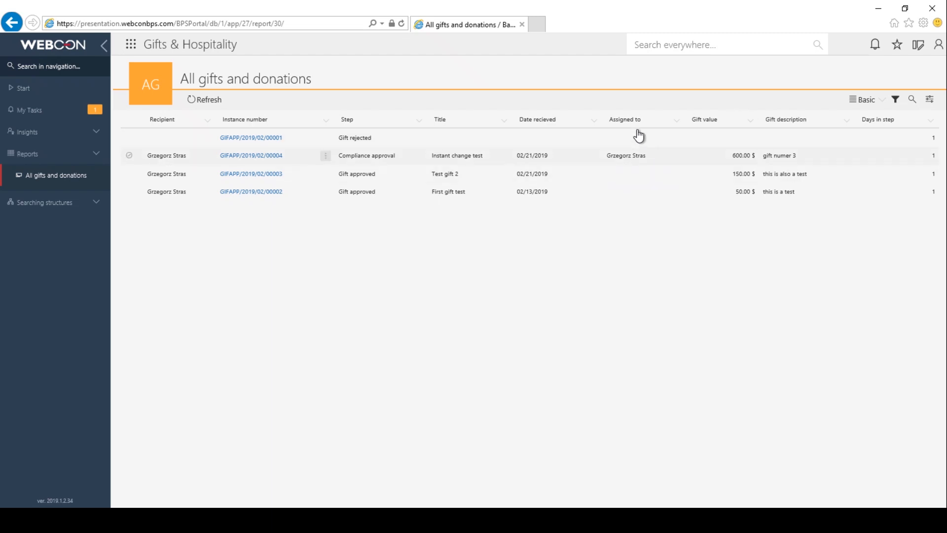
pyautogui.click(881, 102)
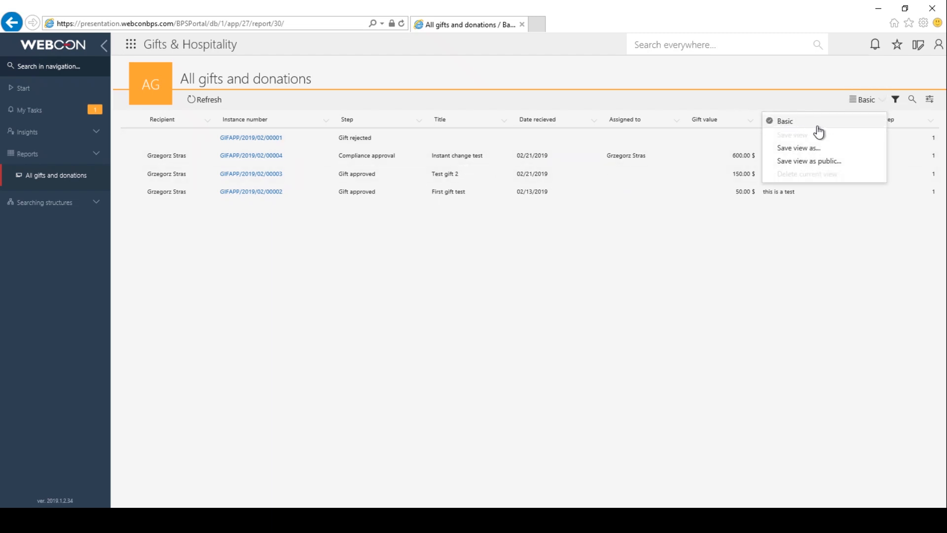
pyautogui.click(619, 257)
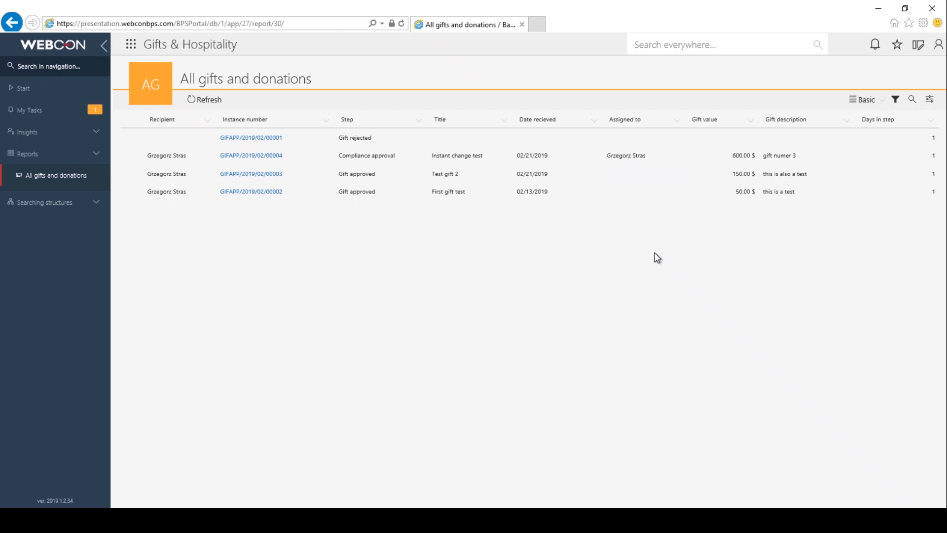
pyautogui.moveTo(684, 3)
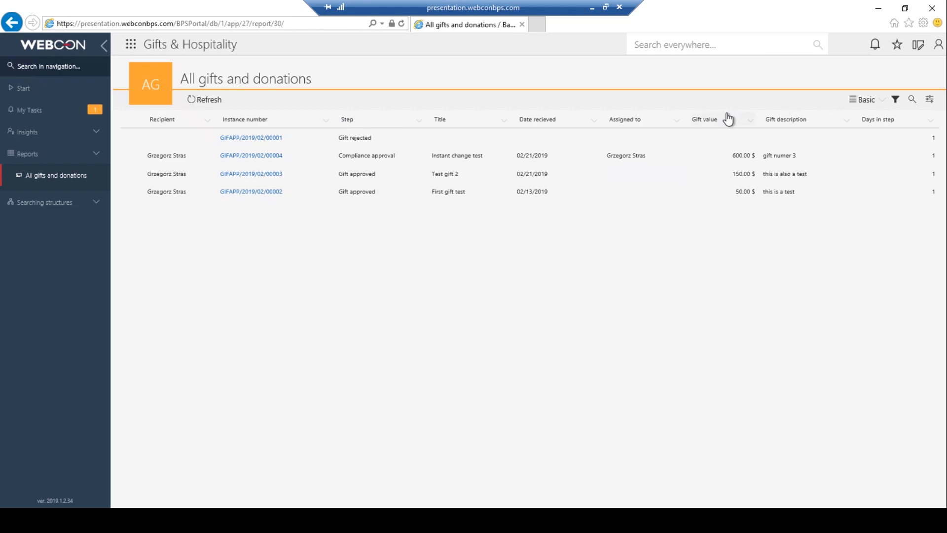
pyautogui.moveTo(711, 123); pyautogui.dragTo(609, 123)
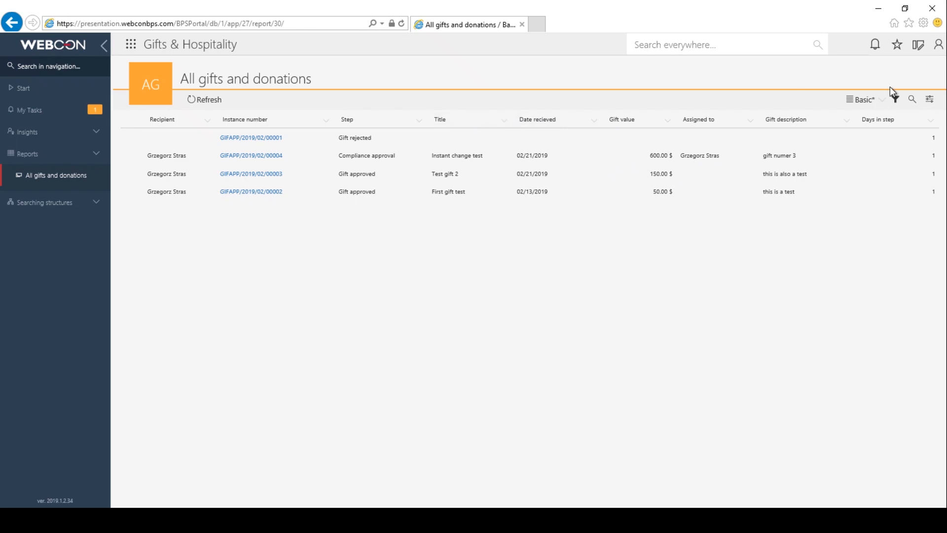
pyautogui.click(882, 109)
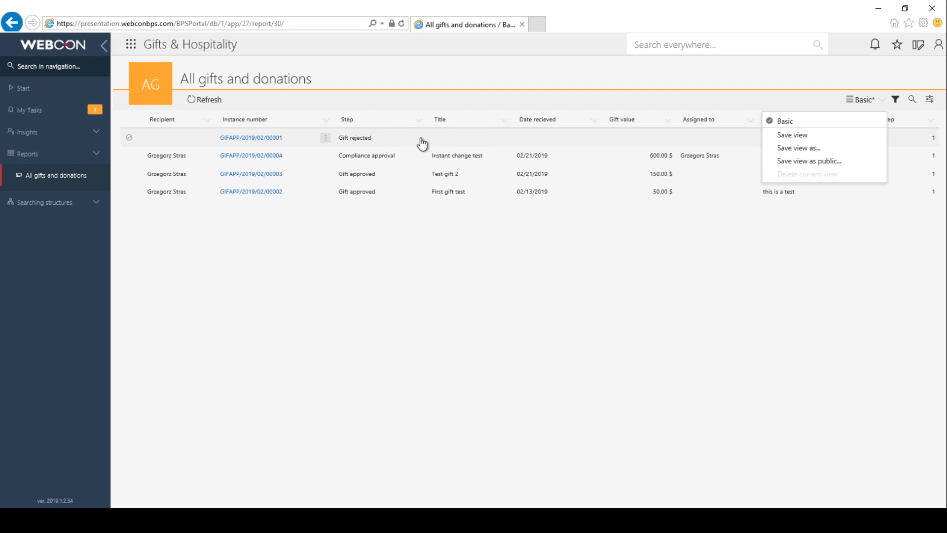
pyautogui.click(538, 247)
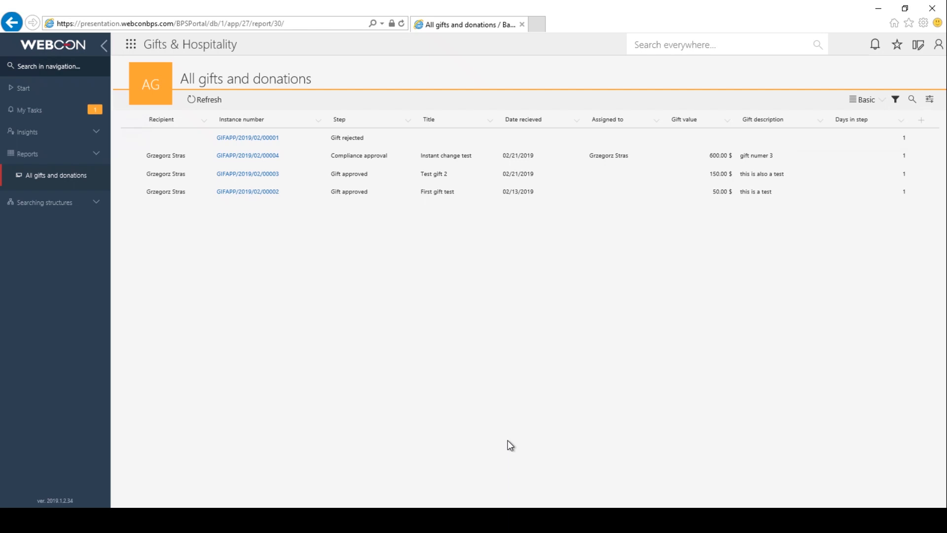
pyautogui.click(930, 99)
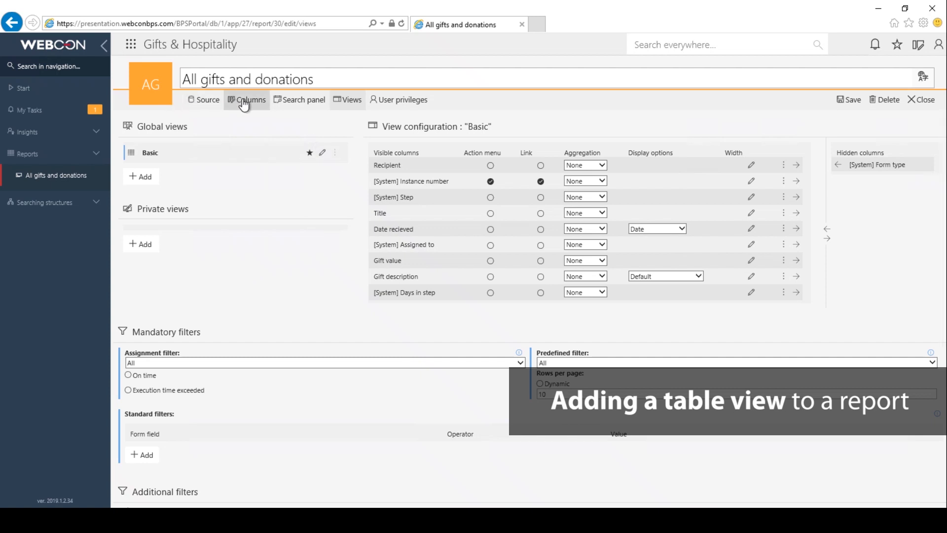
# Step: Add a global table view named 'All approved gifts and donations'
pyautogui.click(324, 83)
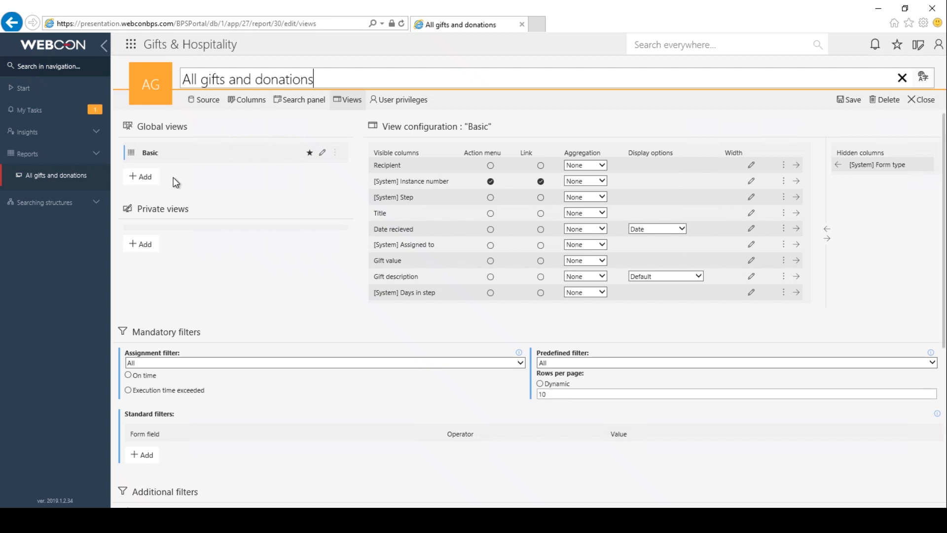
pyautogui.click(142, 176)
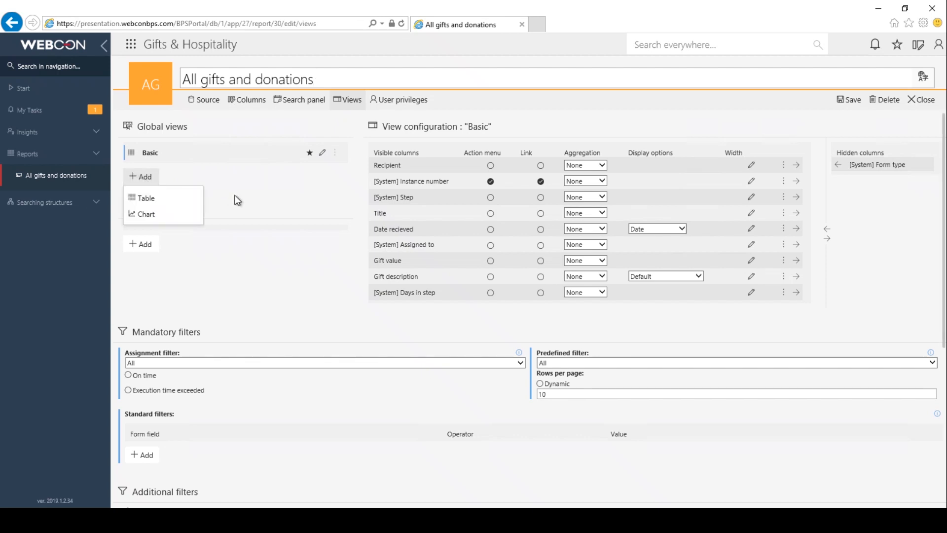
pyautogui.click(185, 197)
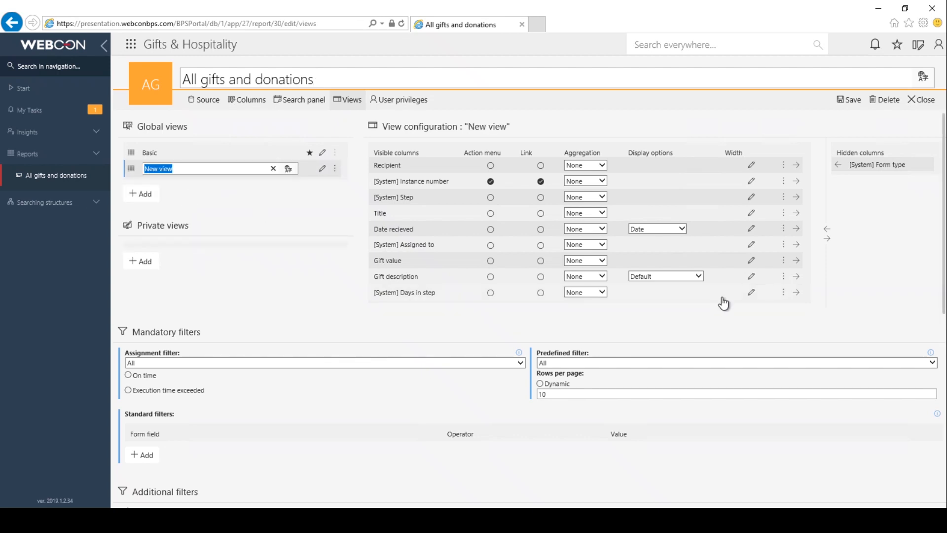
pyautogui.write('All approved gifts and donations')
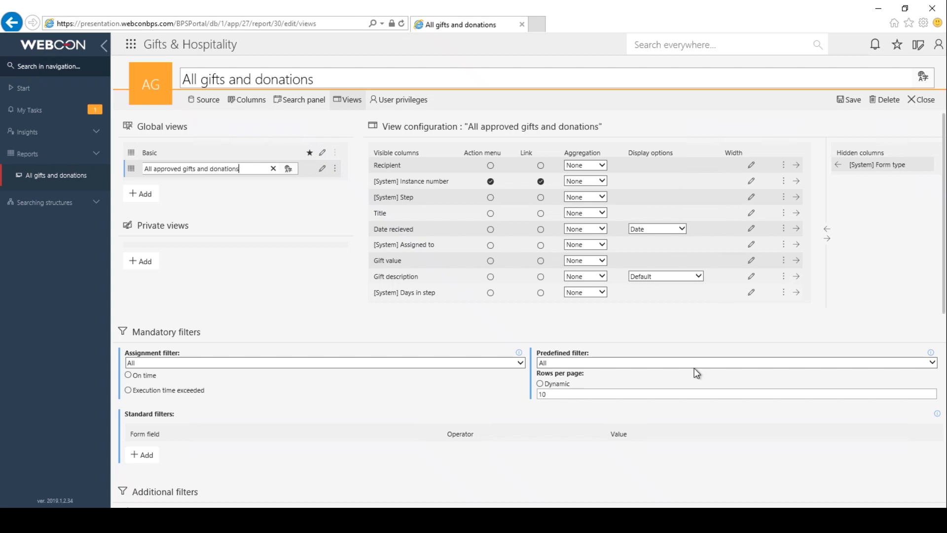
pyautogui.click(191, 193)
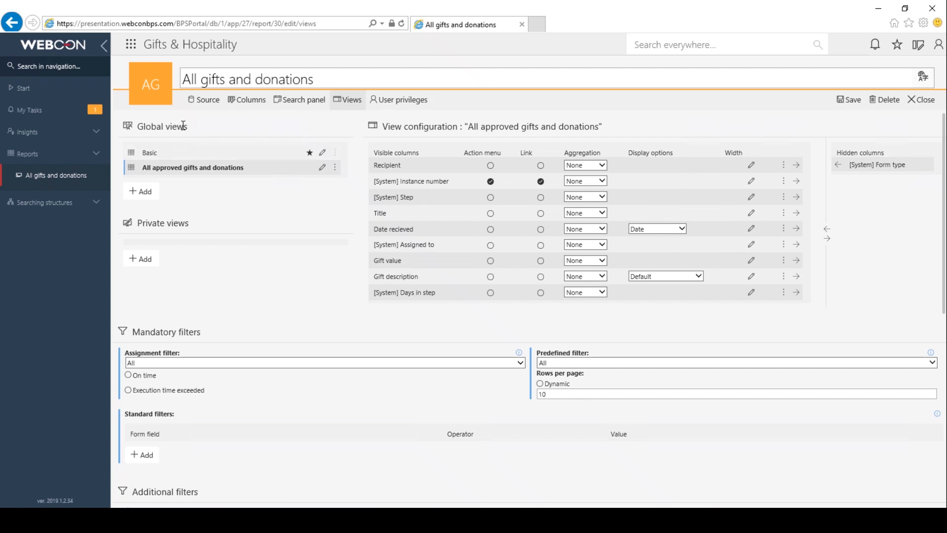
pyautogui.click(242, 99)
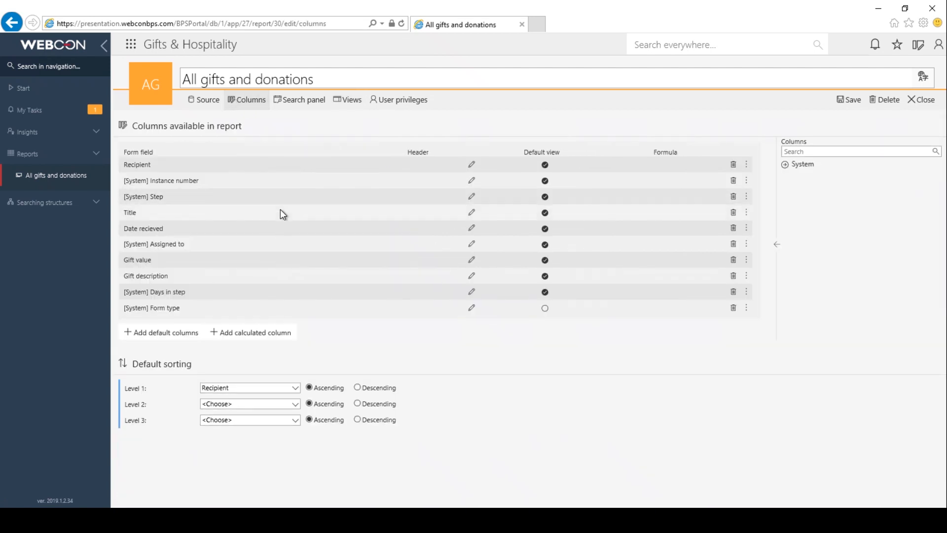
# Step: Check the data source settings, keeping the source on all workflows and steps
pyautogui.click(204, 100)
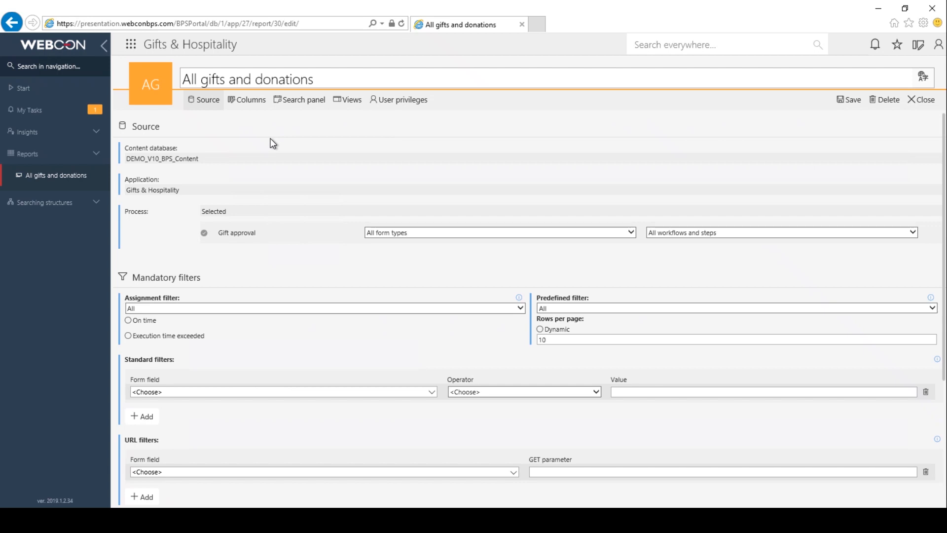
pyautogui.scroll(-1, 272, 145)
pyautogui.scroll(1, 273, 148)
pyautogui.click(706, 237)
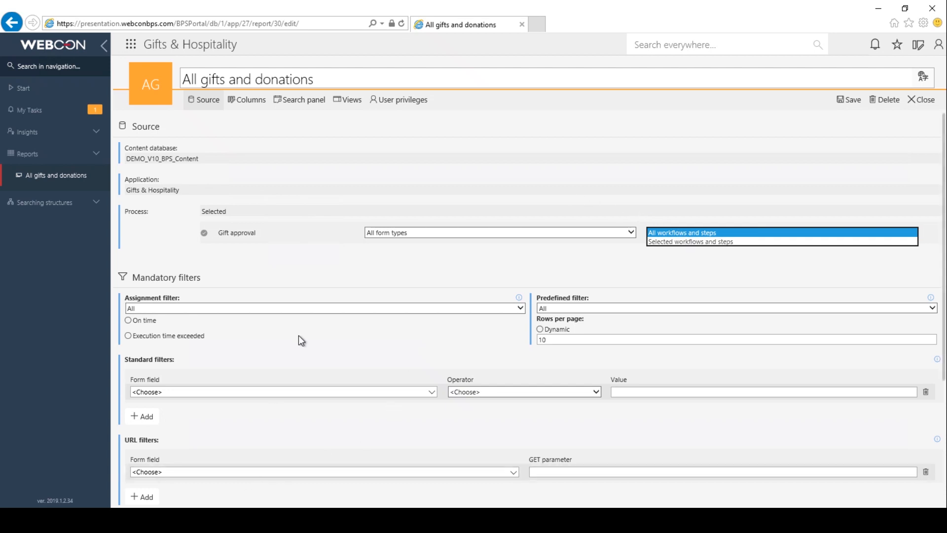
pyautogui.click(279, 140)
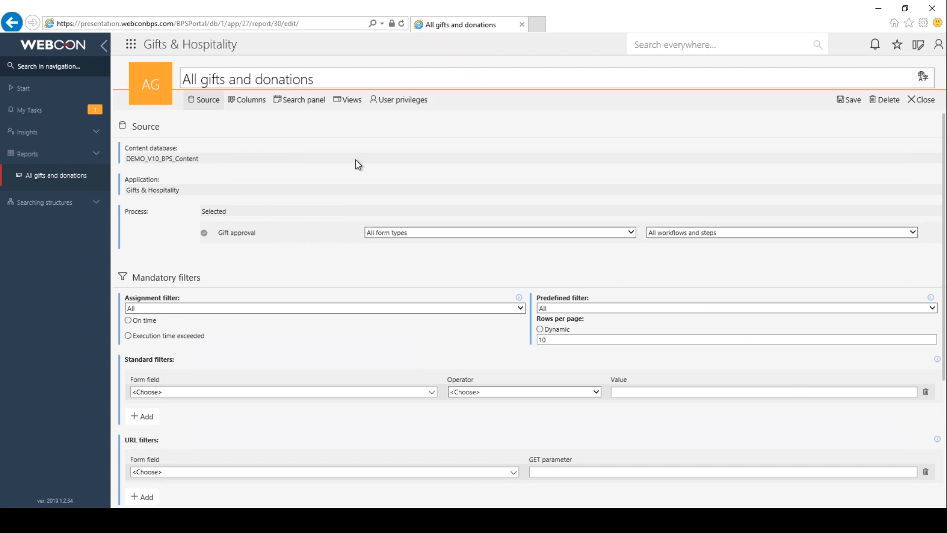
pyautogui.click(350, 106)
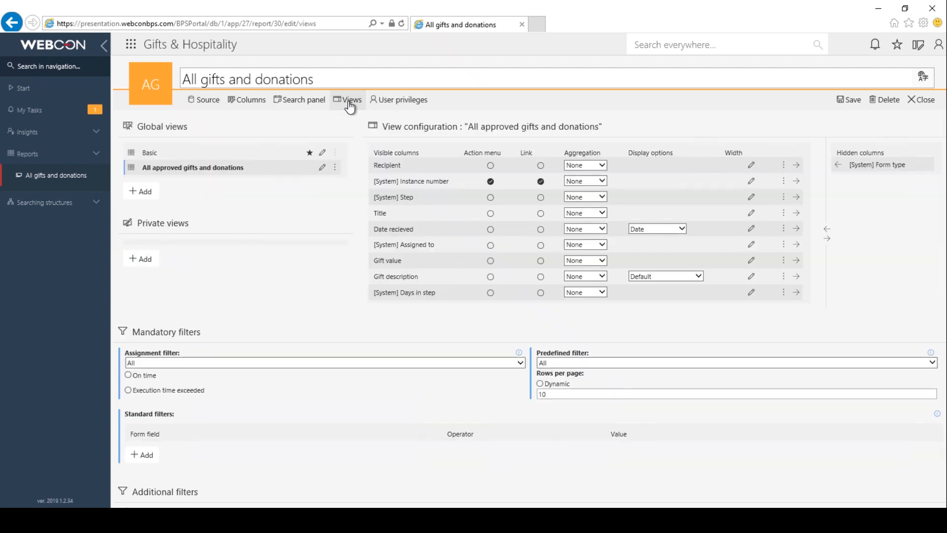
# Step: Add a standard filter on System > Step with the Equal operator to the new view
pyautogui.scroll(-3, 223, 235)
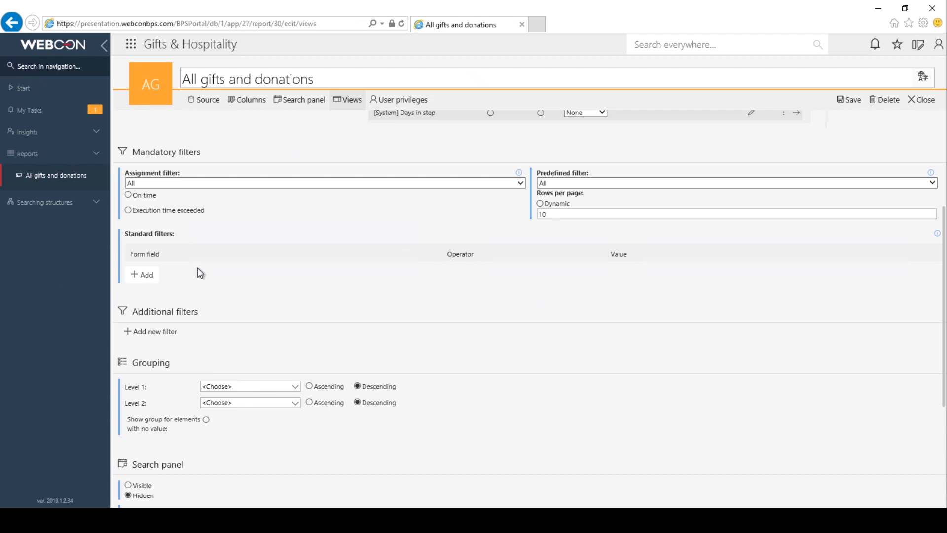
pyautogui.click(148, 276)
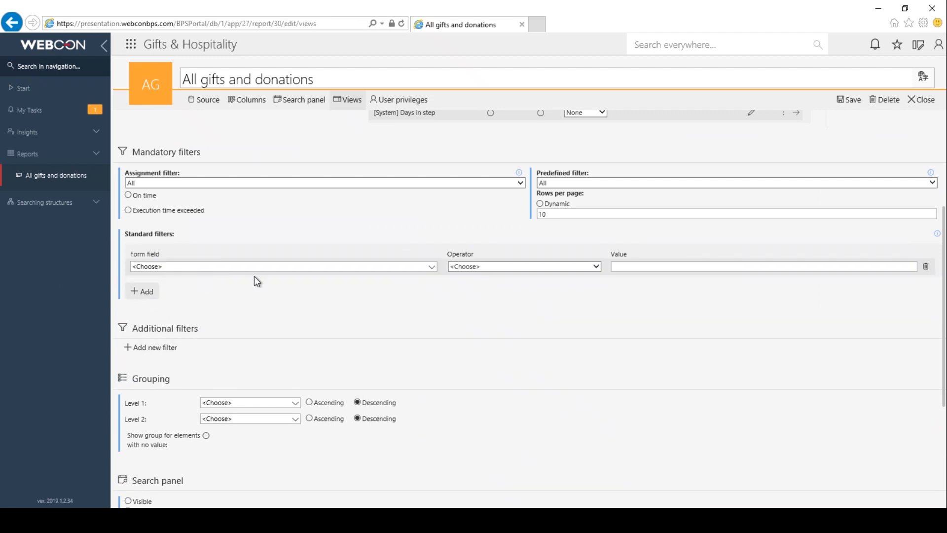
pyautogui.click(213, 269)
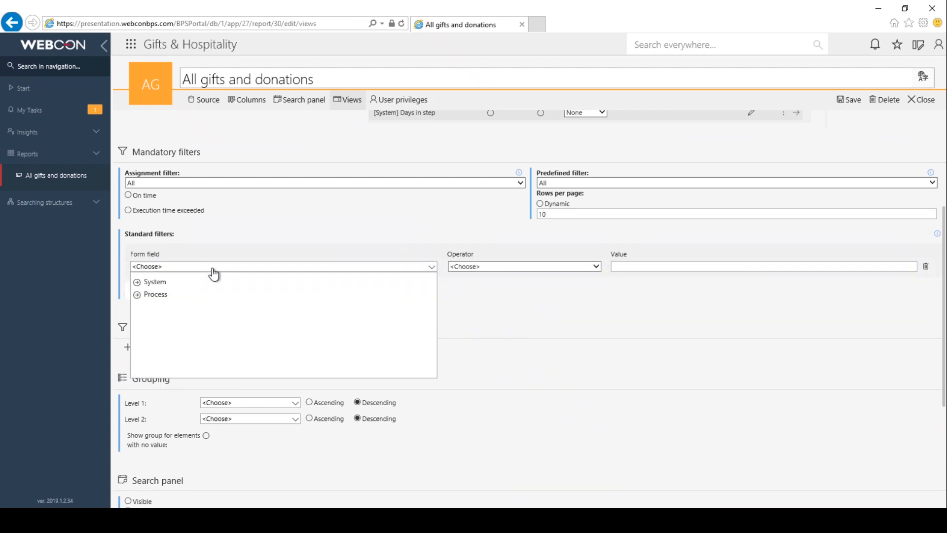
pyautogui.click(136, 282)
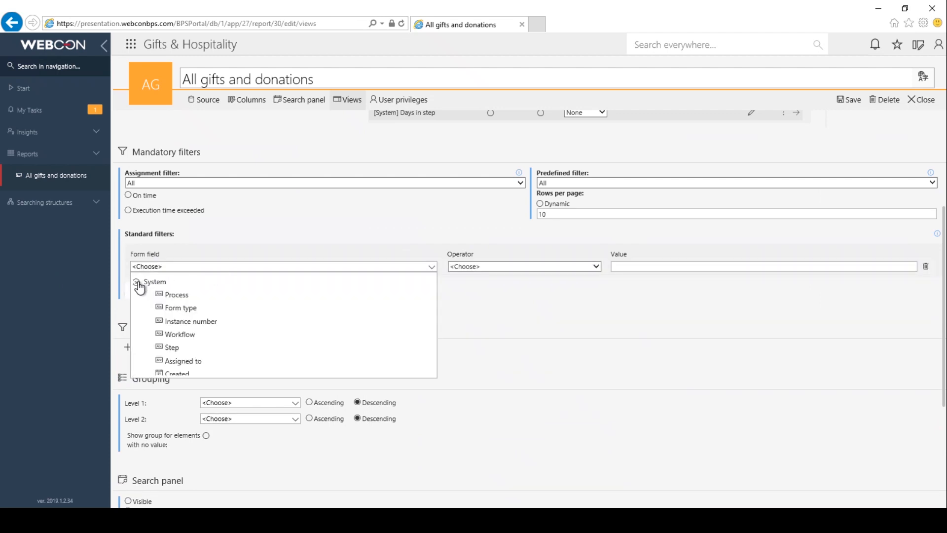
pyautogui.click(173, 348)
pyautogui.click(504, 266)
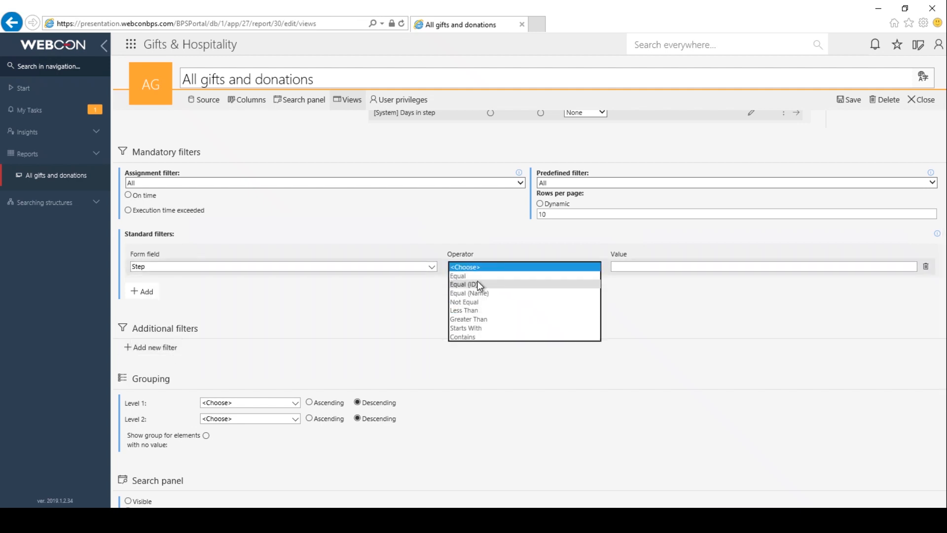
pyautogui.click(473, 275)
pyautogui.scroll(3, 627, 346)
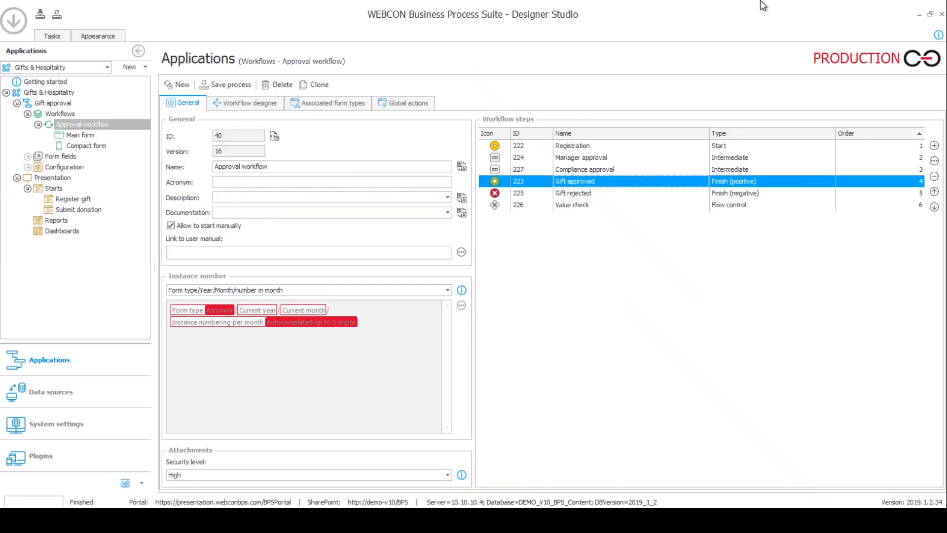
pyautogui.click(919, 15)
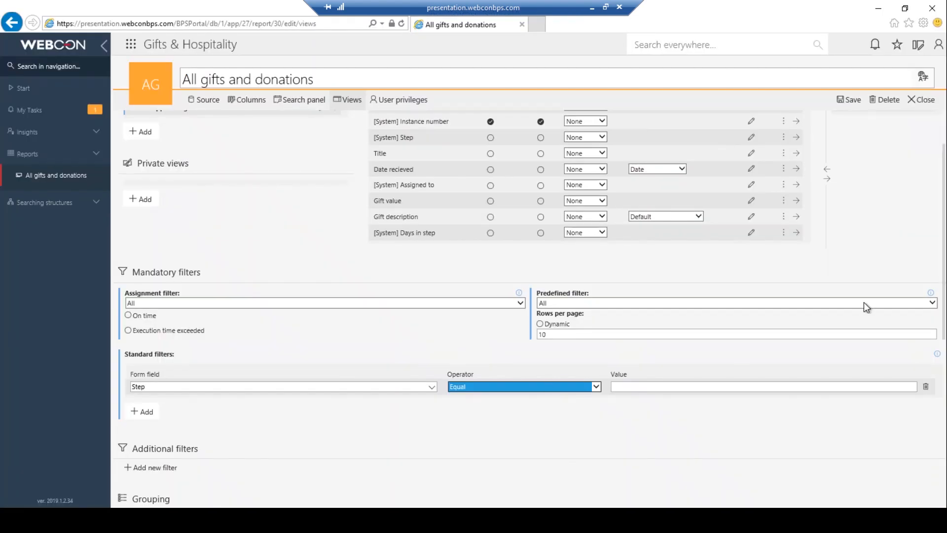
# Step: Set the Step filter value to 'Gift approved', show [System] Form type and hide Days in step
pyautogui.click(647, 388)
pyautogui.write('Gift approved')
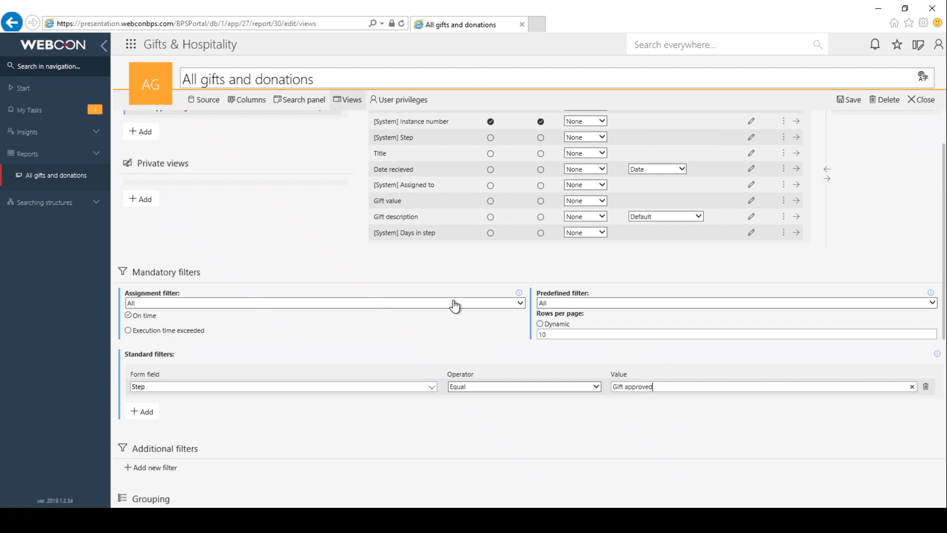
pyautogui.scroll(1, 404, 263)
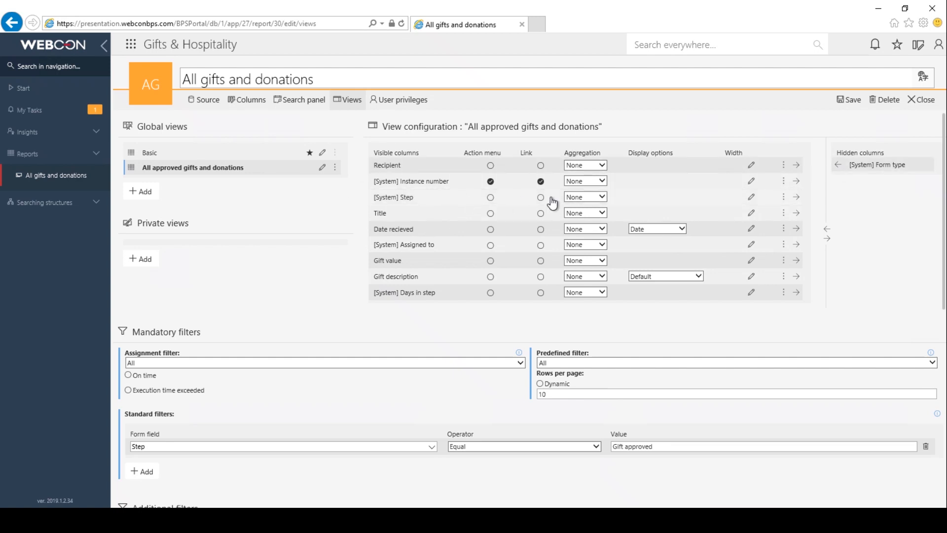
pyautogui.click(838, 164)
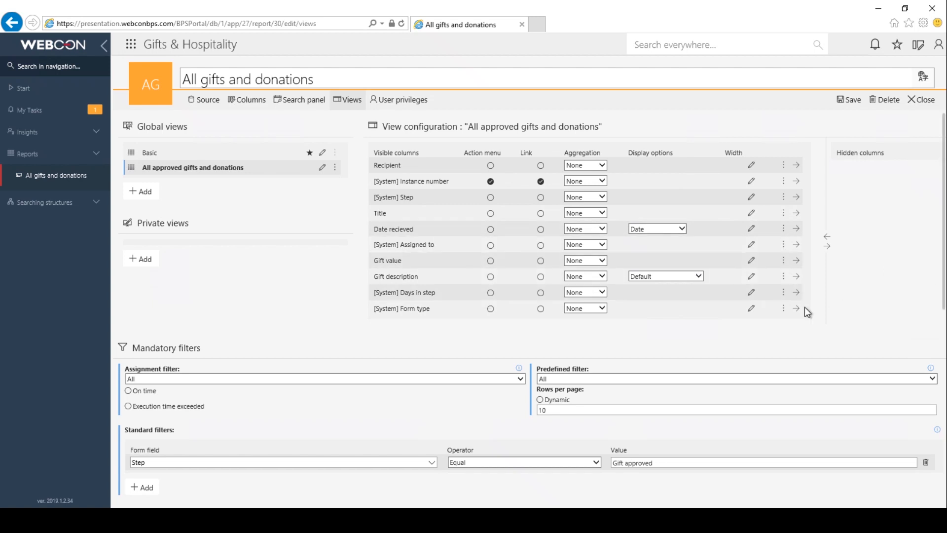
pyautogui.click(796, 293)
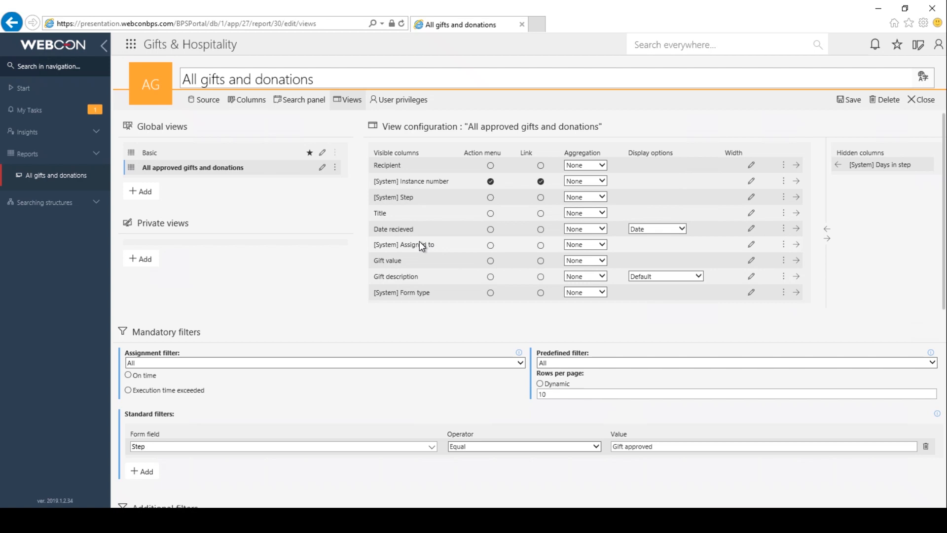
# Step: Hide Assigned to, Step and Gift description, order Instance number, Title, Form type, Gift value, Recipient, Date, and save
pyautogui.click(796, 245)
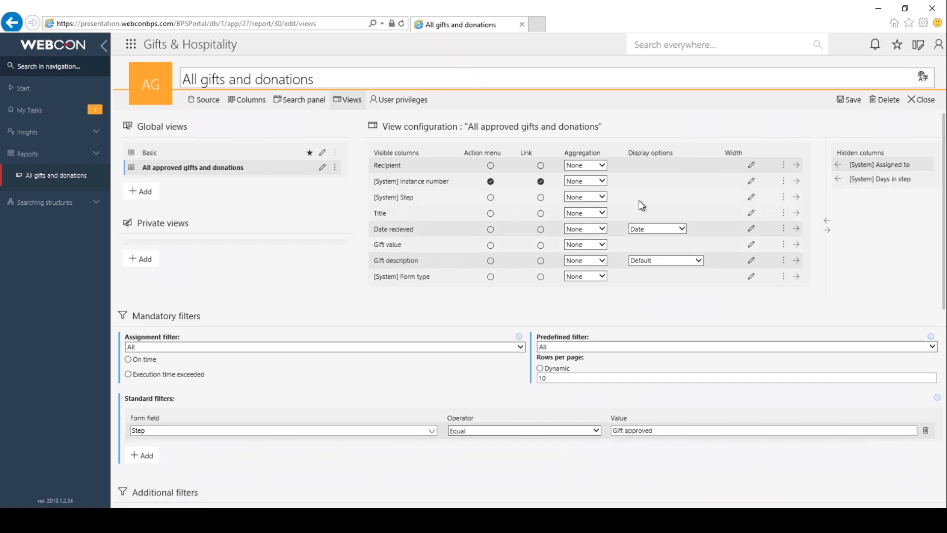
pyautogui.click(796, 197)
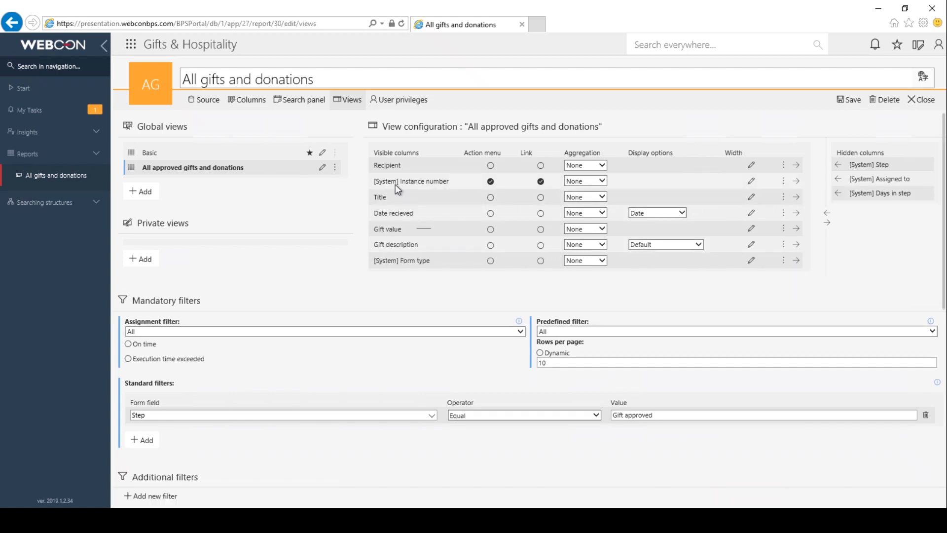
pyautogui.moveTo(401, 173)
pyautogui.mouseDown()
pyautogui.moveTo(401, 158)
pyautogui.moveTo(402, 171)
pyautogui.mouseUp()
pyautogui.moveTo(395, 227); pyautogui.dragTo(398, 190)
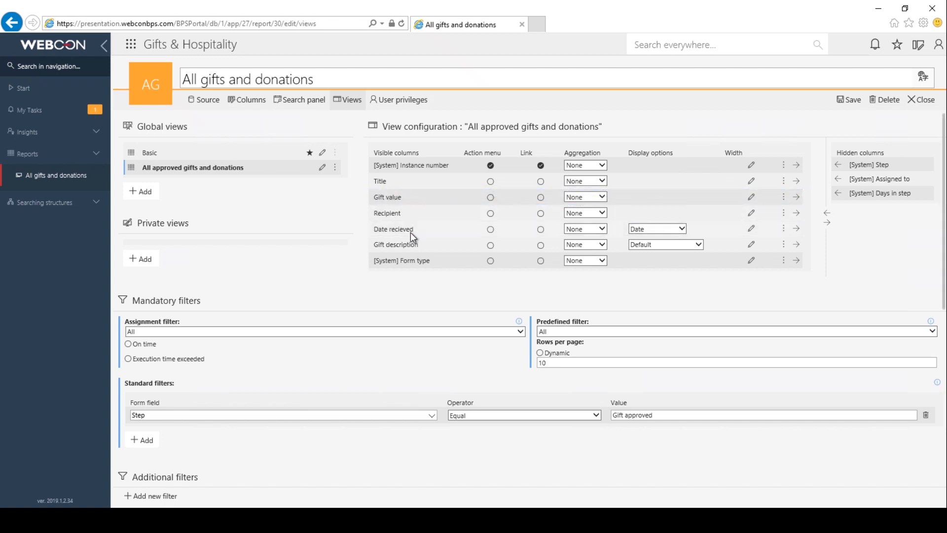
pyautogui.click(797, 245)
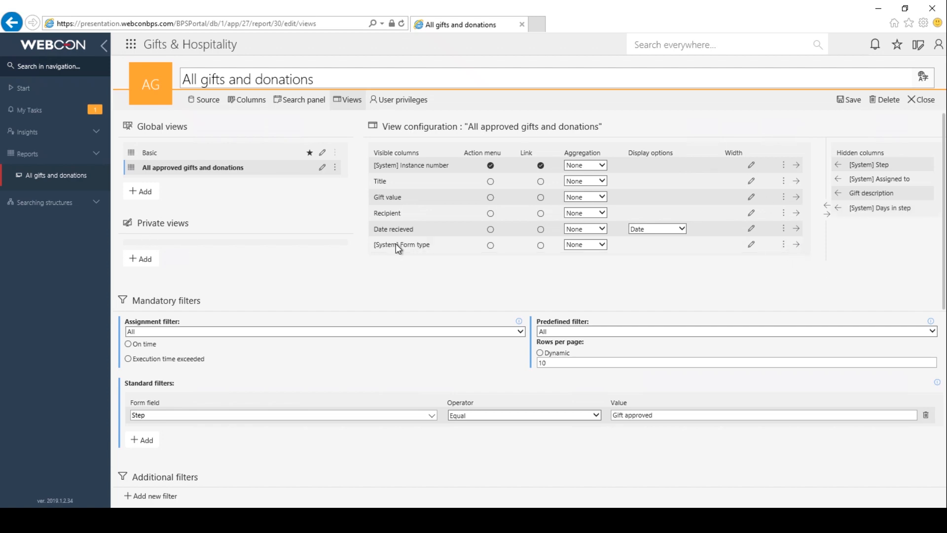
pyautogui.moveTo(395, 242); pyautogui.dragTo(395, 187)
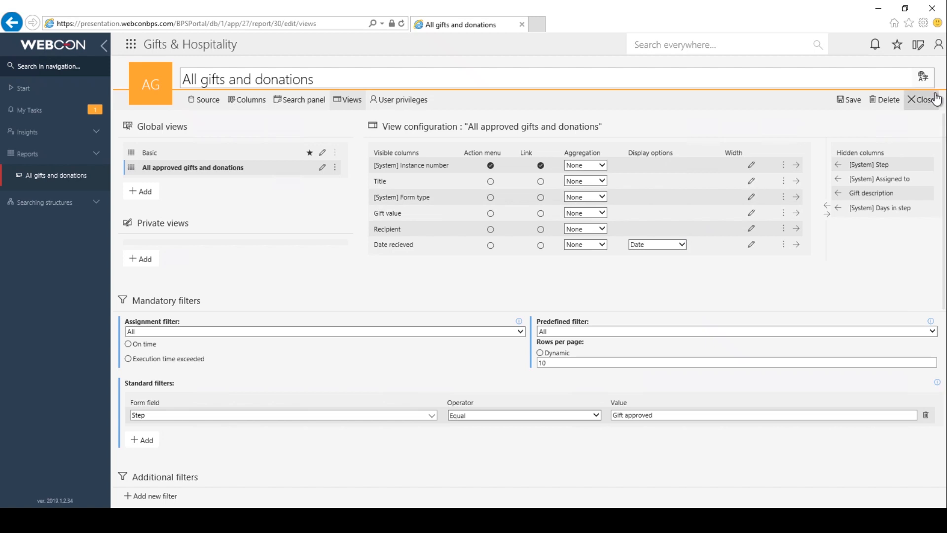
pyautogui.click(841, 105)
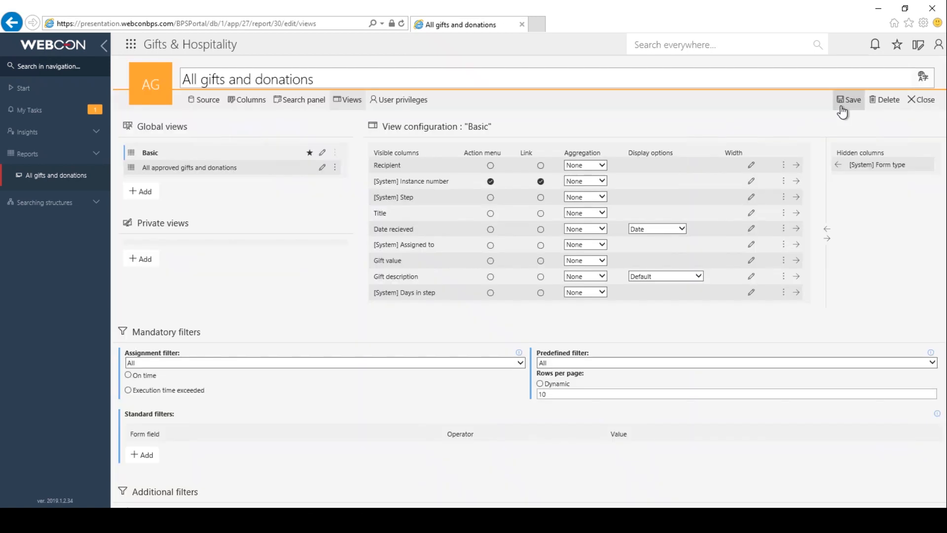
pyautogui.click(924, 99)
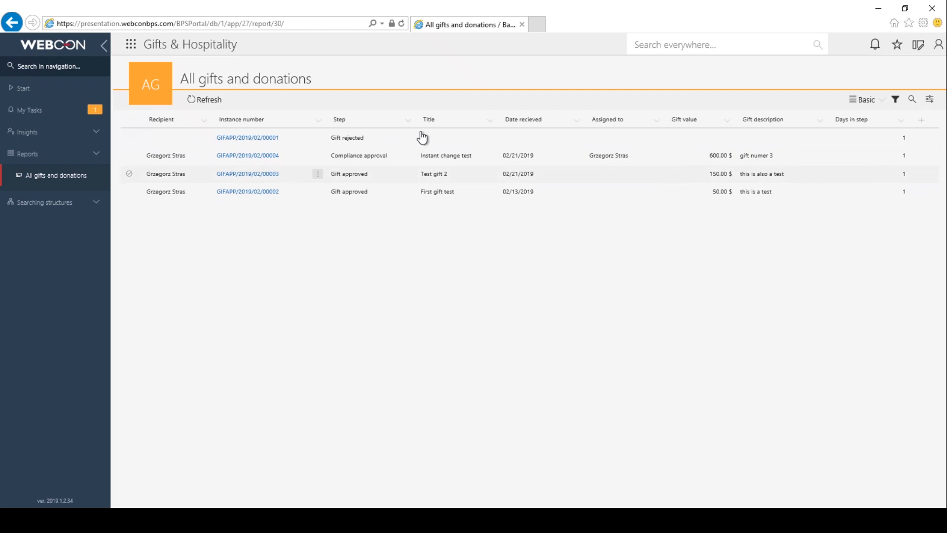
# Step: Switch between the All approved gifts and donations and Basic views, then return to the Start dashboard
pyautogui.click(871, 104)
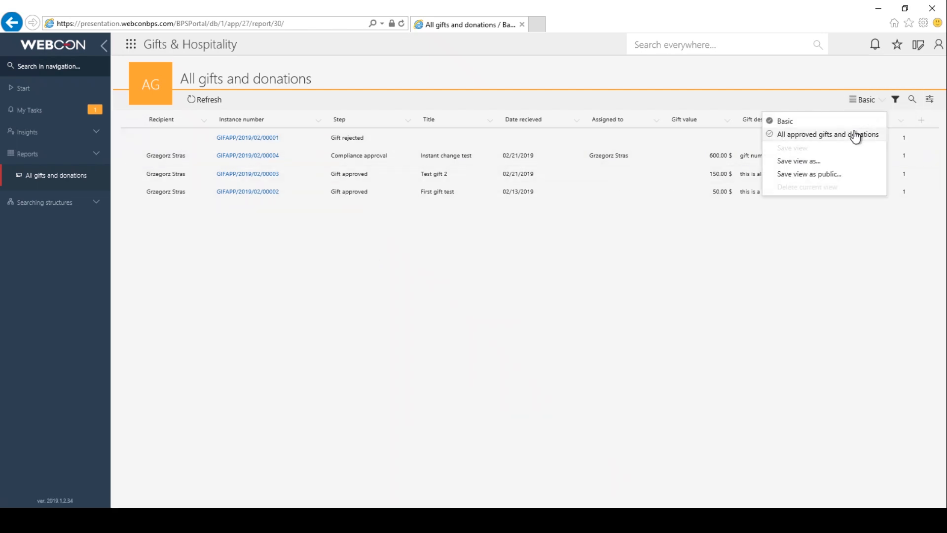
pyautogui.click(831, 141)
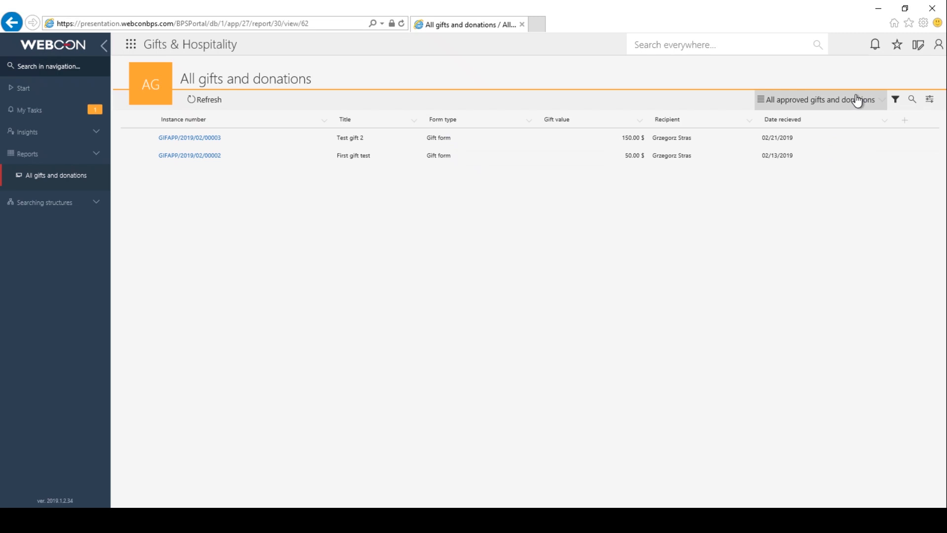
pyautogui.click(905, 121)
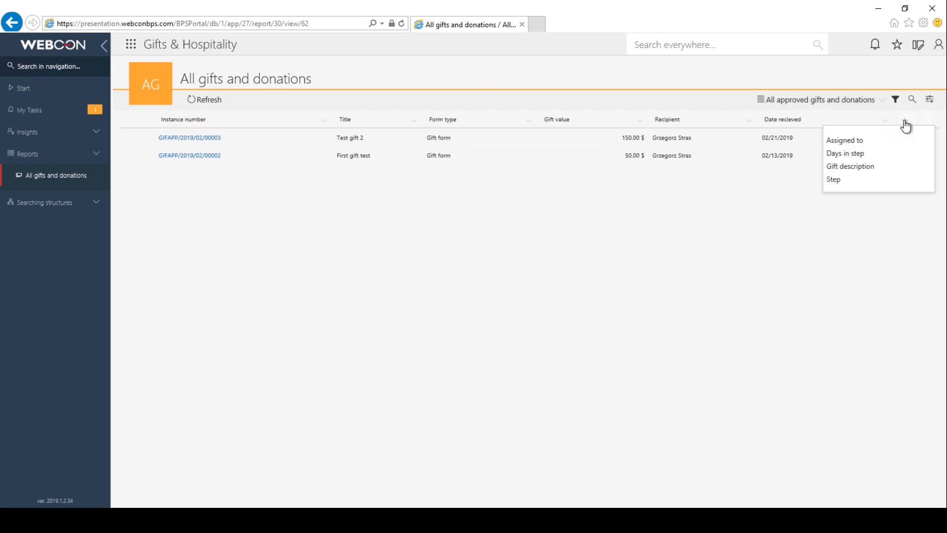
pyautogui.click(879, 99)
pyautogui.click(816, 121)
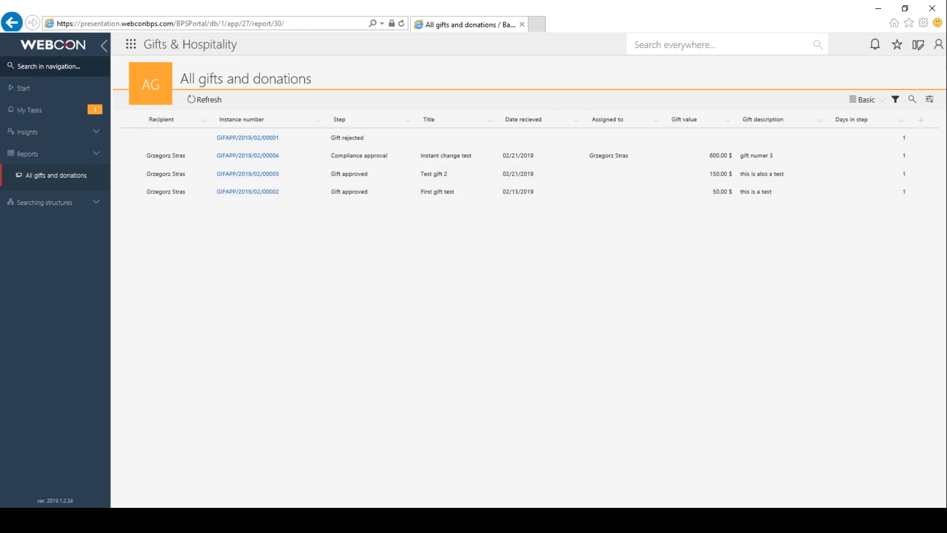
pyautogui.click(862, 100)
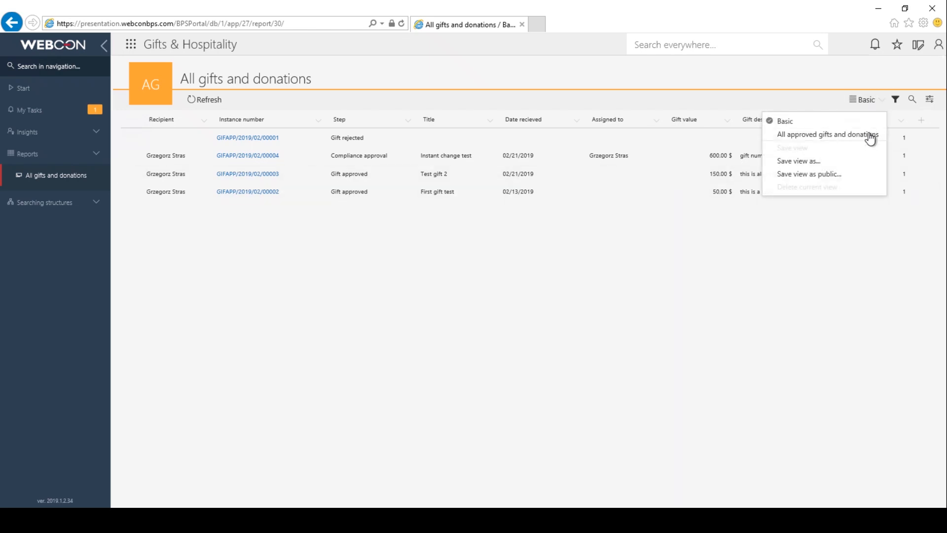
pyautogui.click(828, 135)
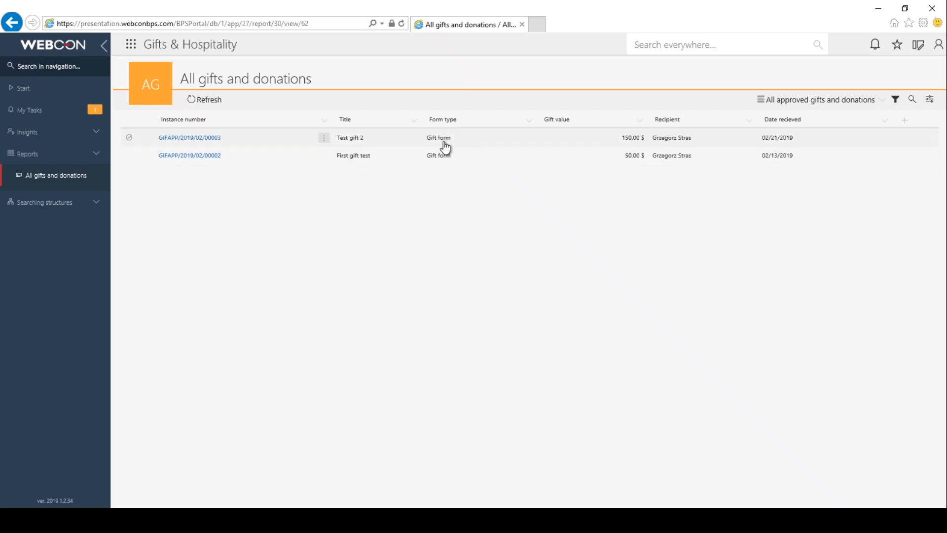
pyautogui.click(42, 91)
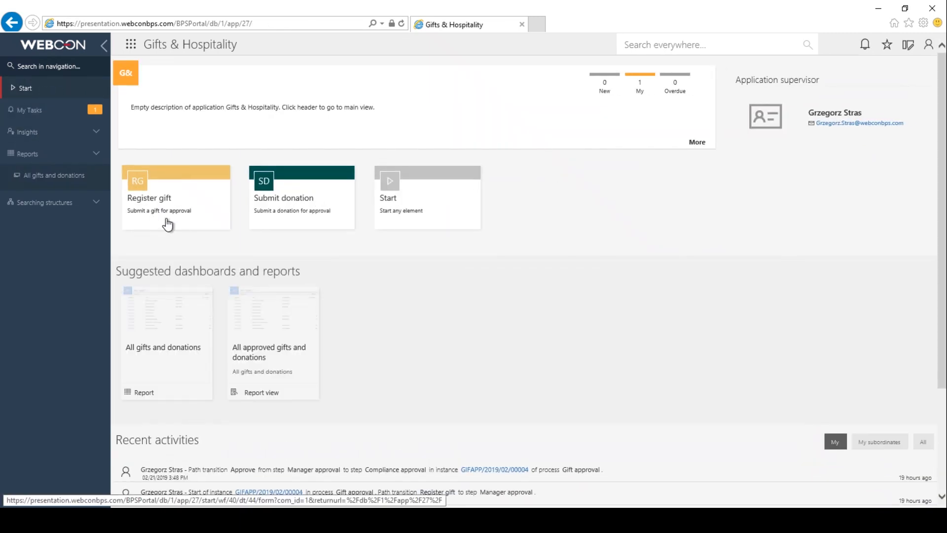
# Step: Submit and register a new donation with a gift value of 1000
pyautogui.click(310, 202)
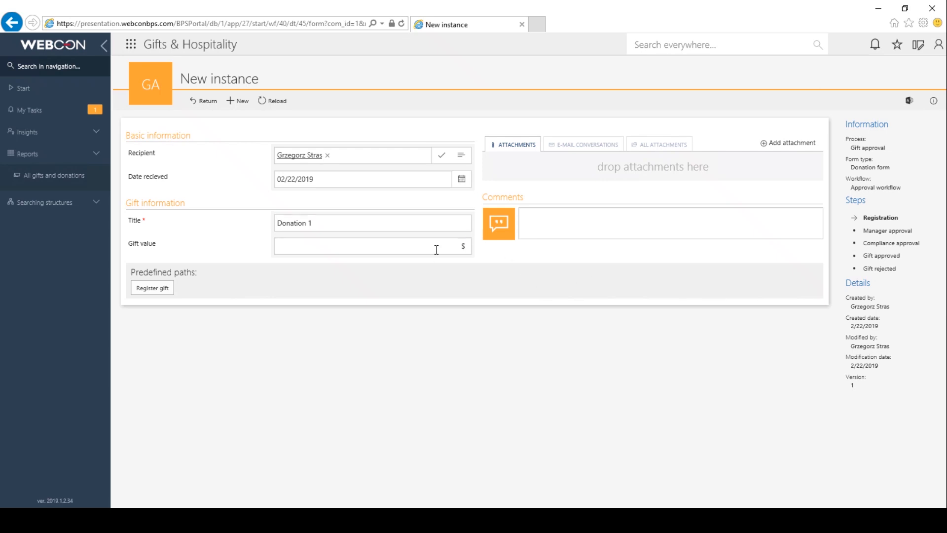
pyautogui.write('1000')
pyautogui.click(160, 291)
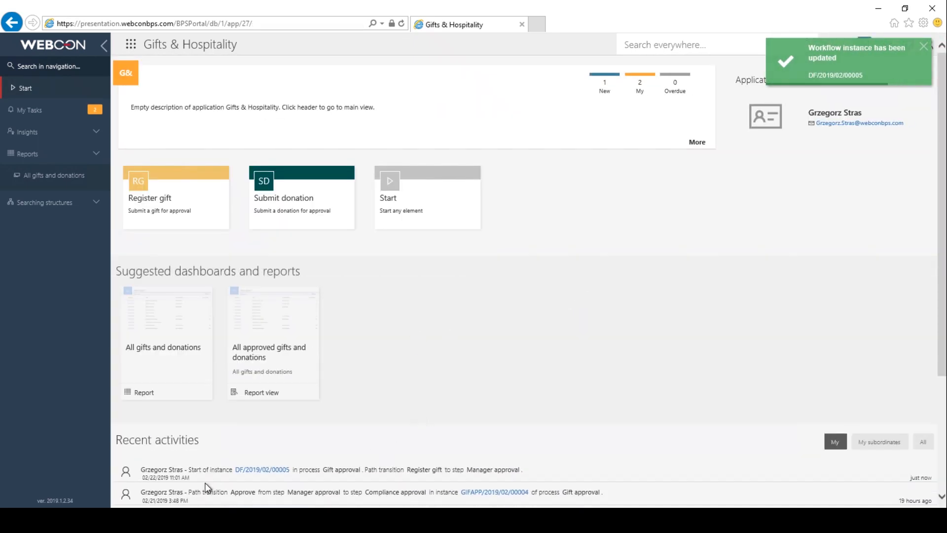
# Step: Approve Donation 1 at both manager and compliance approval, then open the All gifts and donations report
pyautogui.click(261, 469)
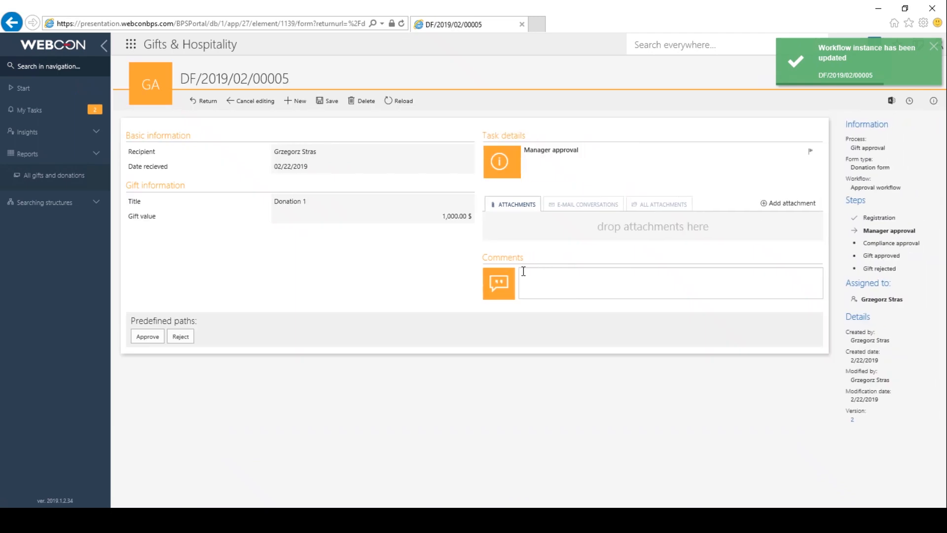
pyautogui.click(142, 338)
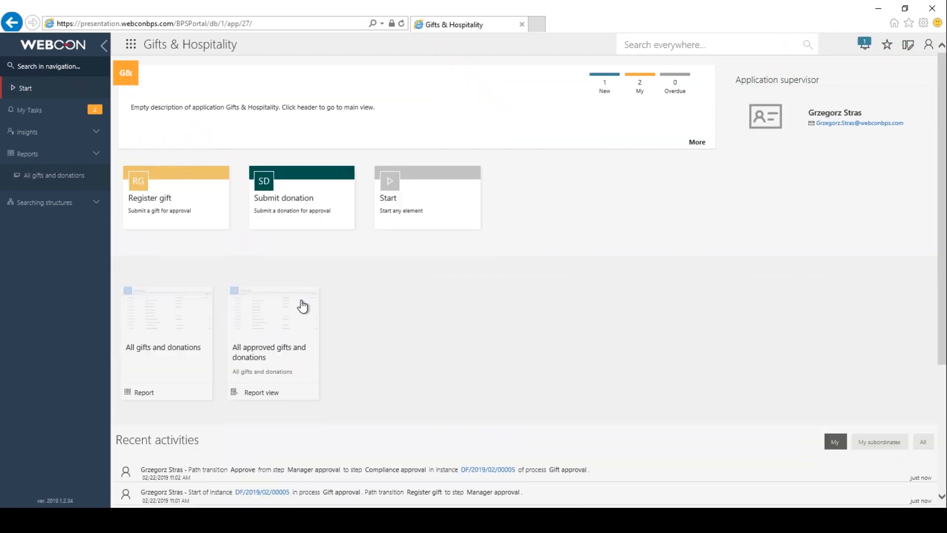
pyautogui.scroll(-2, 360, 367)
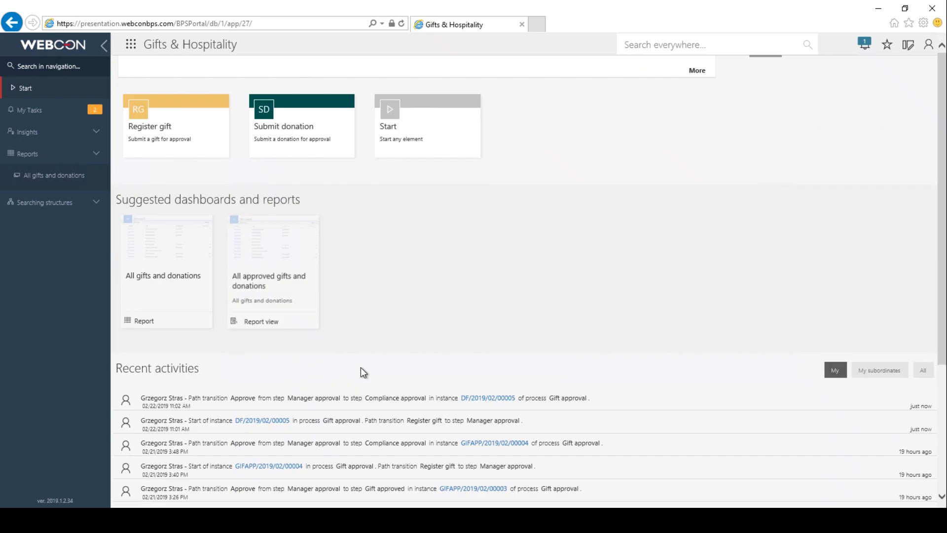
pyautogui.click(471, 398)
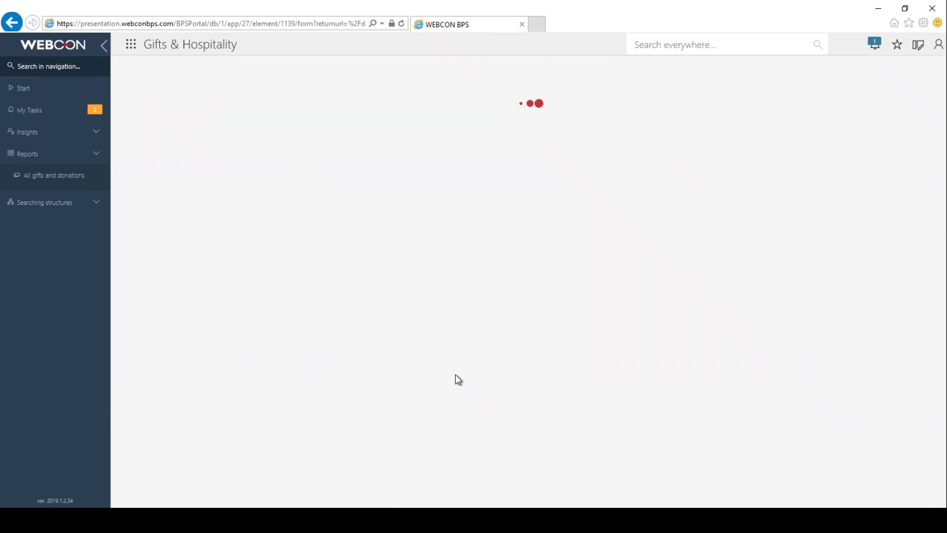
pyautogui.click(177, 336)
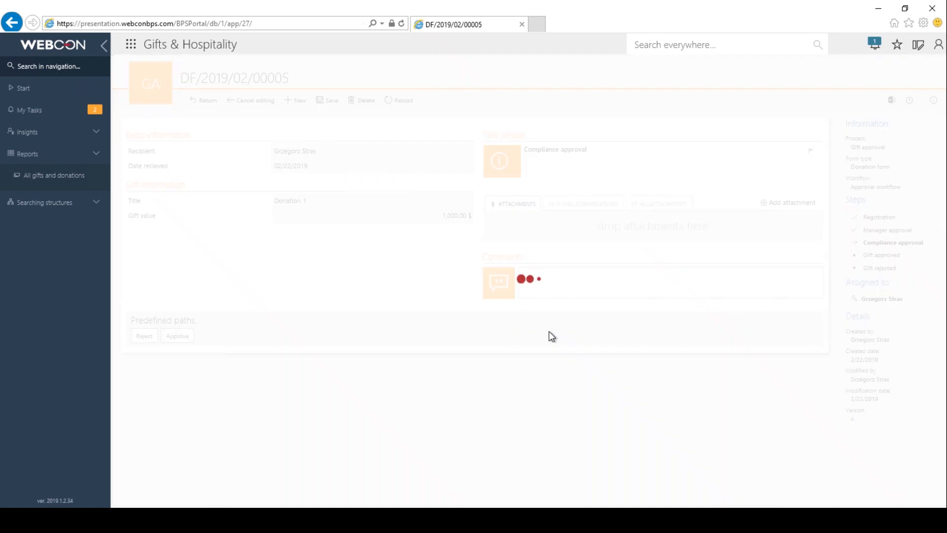
pyautogui.scroll(-2, 396, 315)
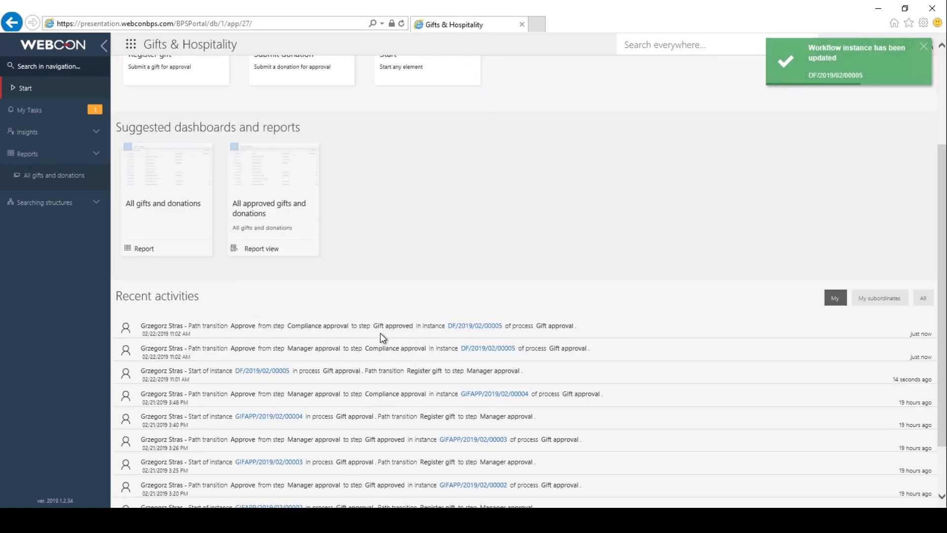
pyautogui.click(447, 289)
pyautogui.scroll(4, 429, 261)
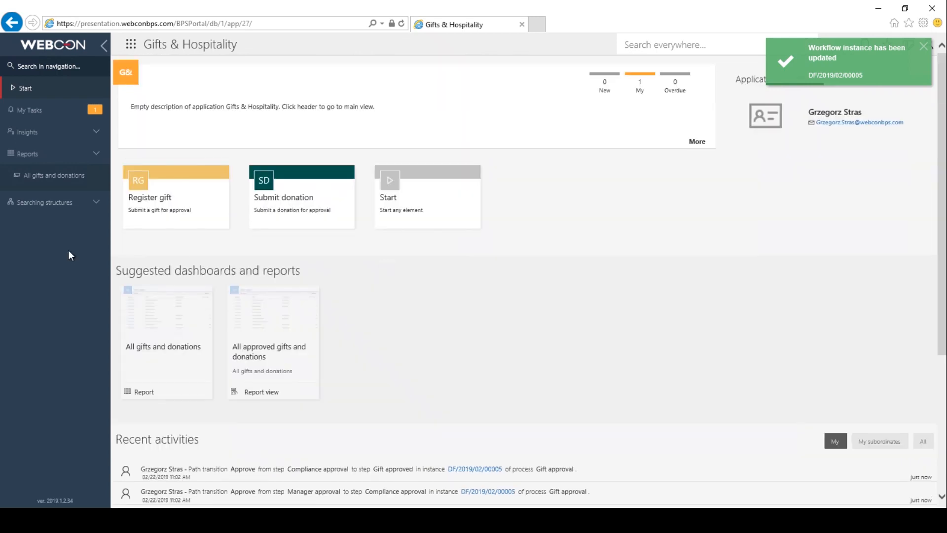
pyautogui.click(61, 184)
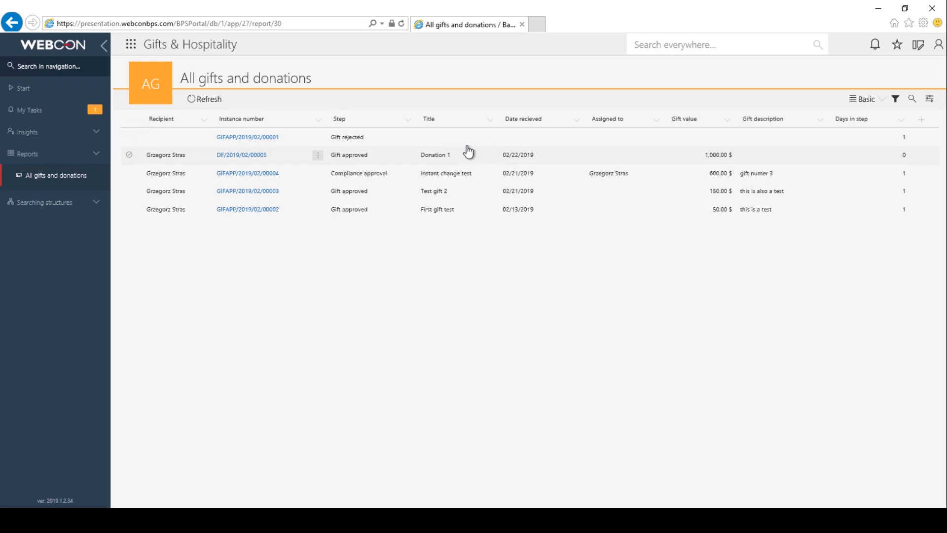
# Step: Switch the report to the All approved gifts and donations view and open its view settings
pyautogui.click(872, 104)
pyautogui.click(829, 136)
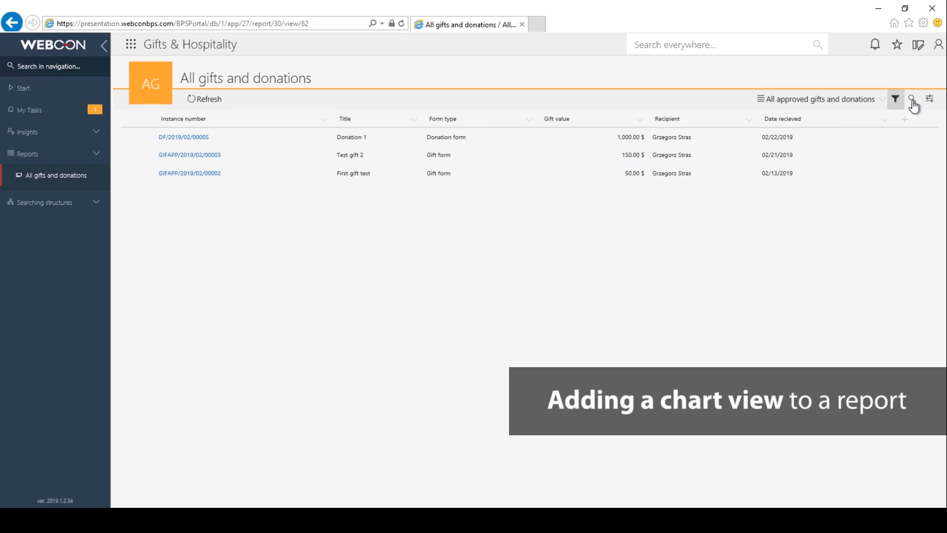
pyautogui.click(930, 99)
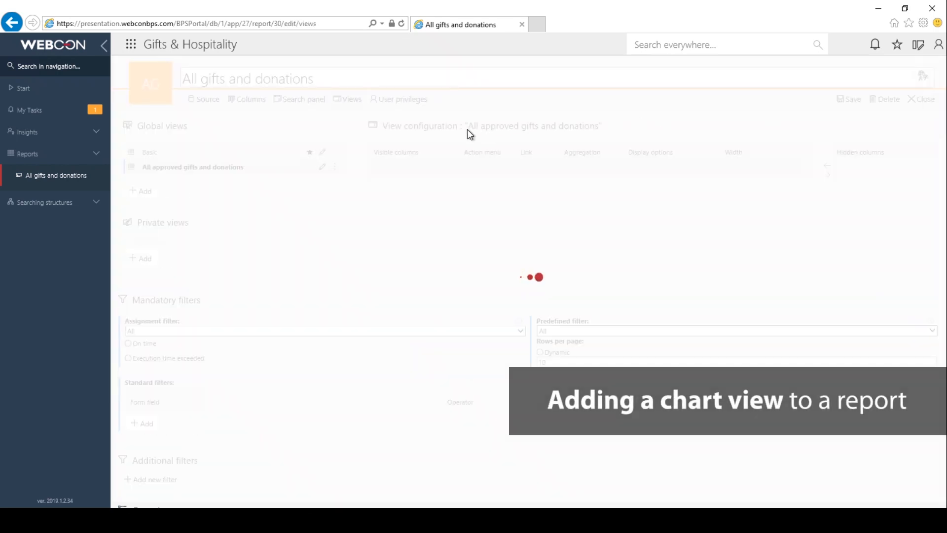
# Step: Add a global chart view with a standard filter on System > Step using Equal
pyautogui.click(148, 192)
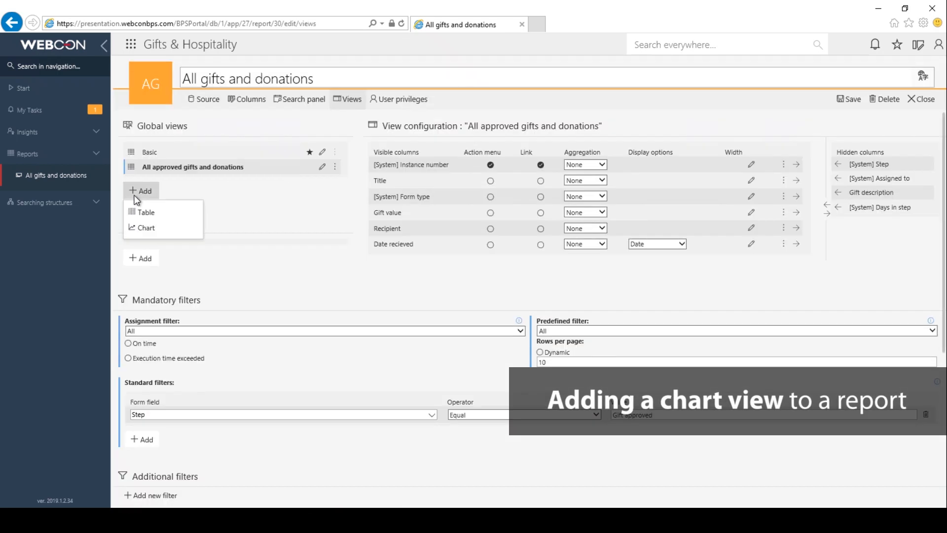
pyautogui.click(150, 227)
pyautogui.scroll(-2, 179, 258)
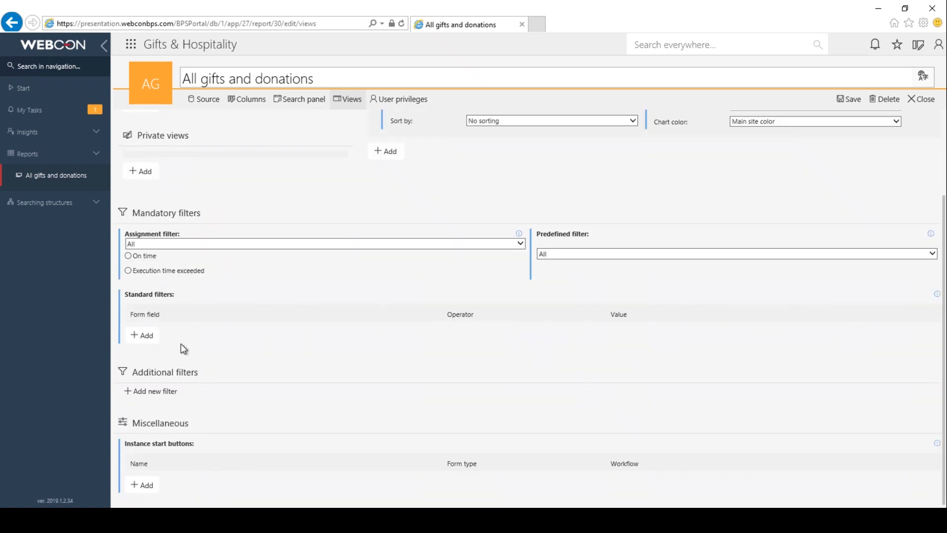
pyautogui.click(145, 336)
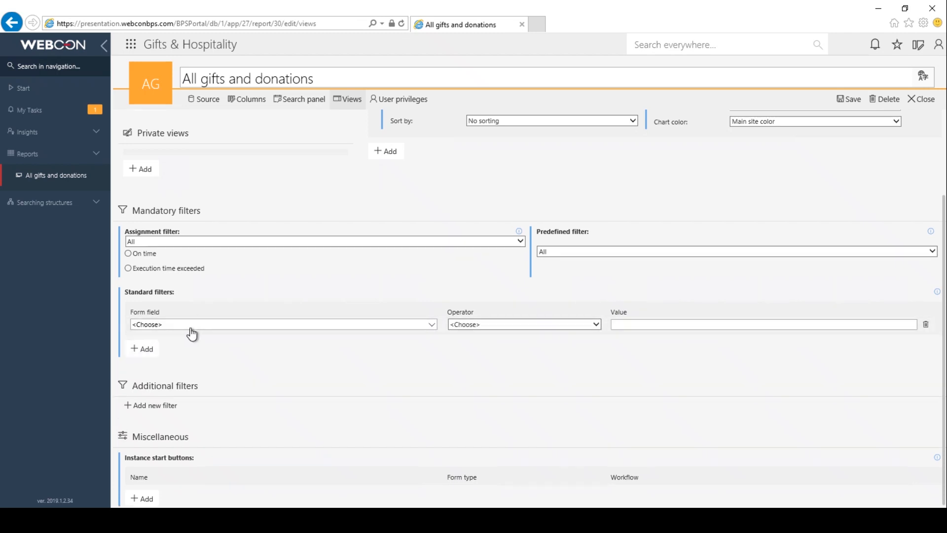
pyautogui.click(190, 326)
pyautogui.click(137, 340)
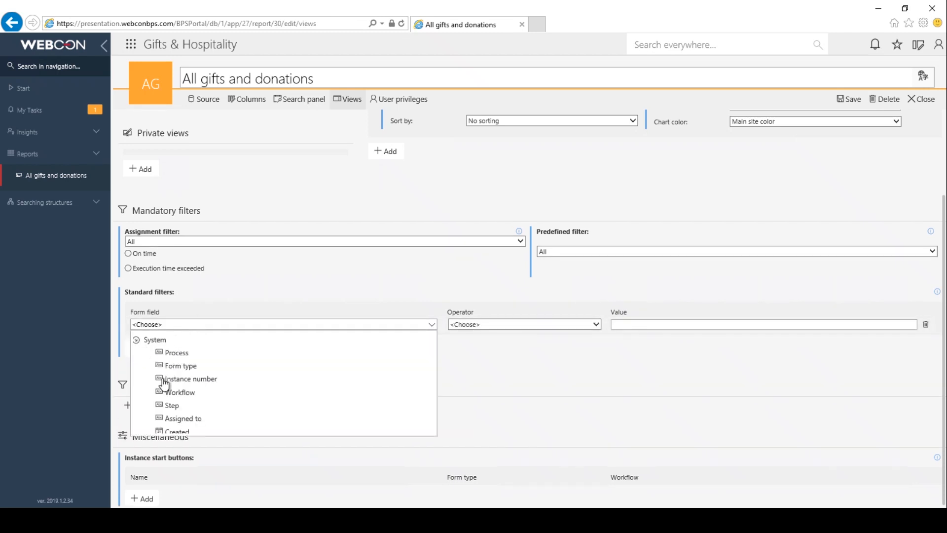
pyautogui.click(180, 409)
pyautogui.click(513, 324)
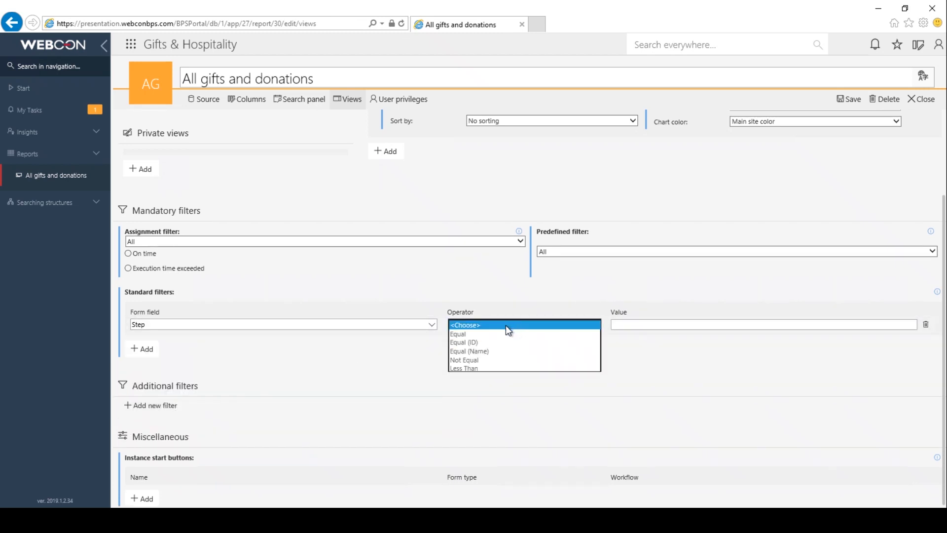
pyautogui.click(478, 333)
pyautogui.scroll(1, 336, 232)
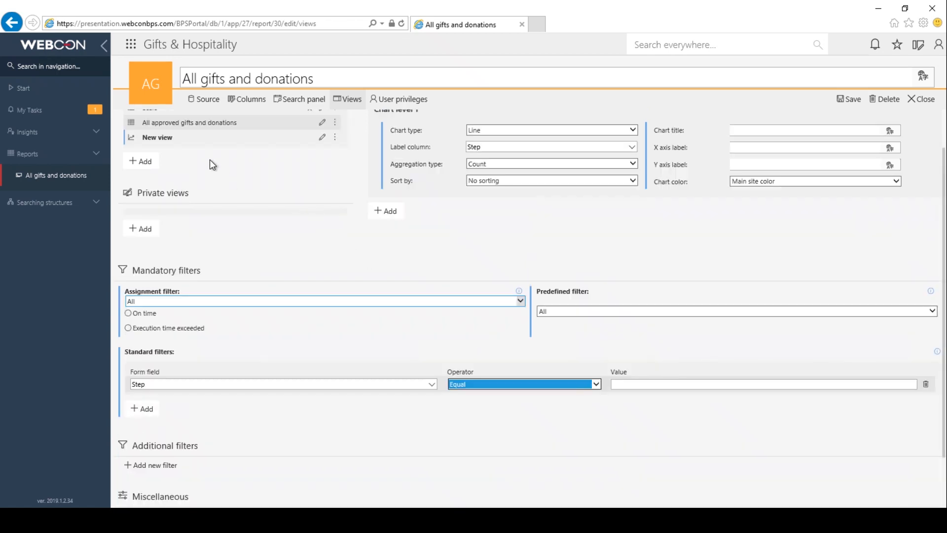
pyautogui.scroll(1, 209, 158)
# Step: Copy 'Gift approved' from the approved view's filter into the chart view's filter value
pyautogui.click(197, 169)
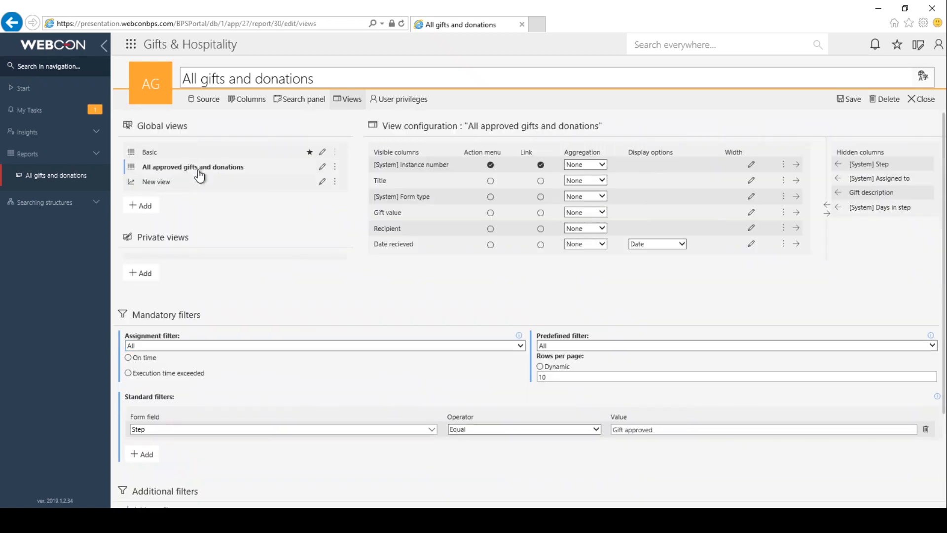
pyautogui.moveTo(662, 431); pyautogui.dragTo(563, 427)
pyautogui.hotkey('ctrl', 'c')
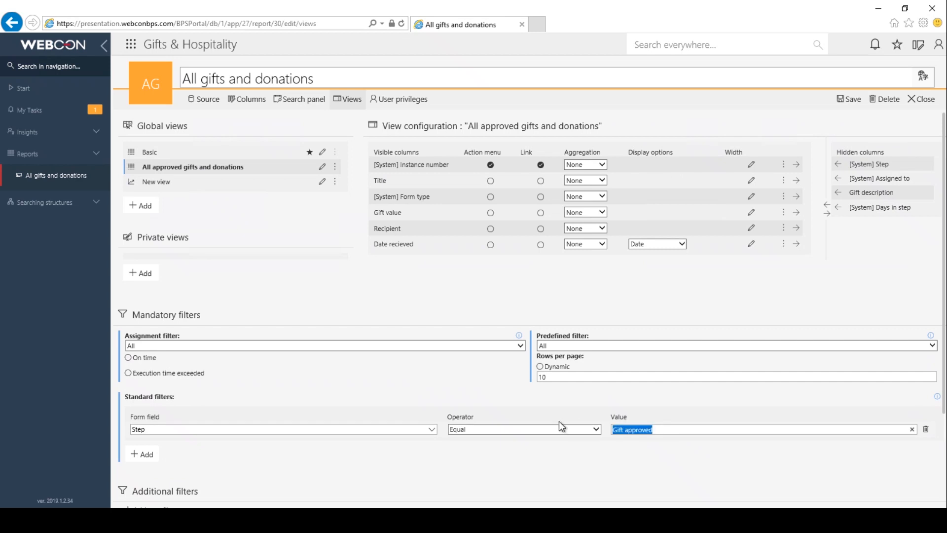
pyautogui.click(168, 188)
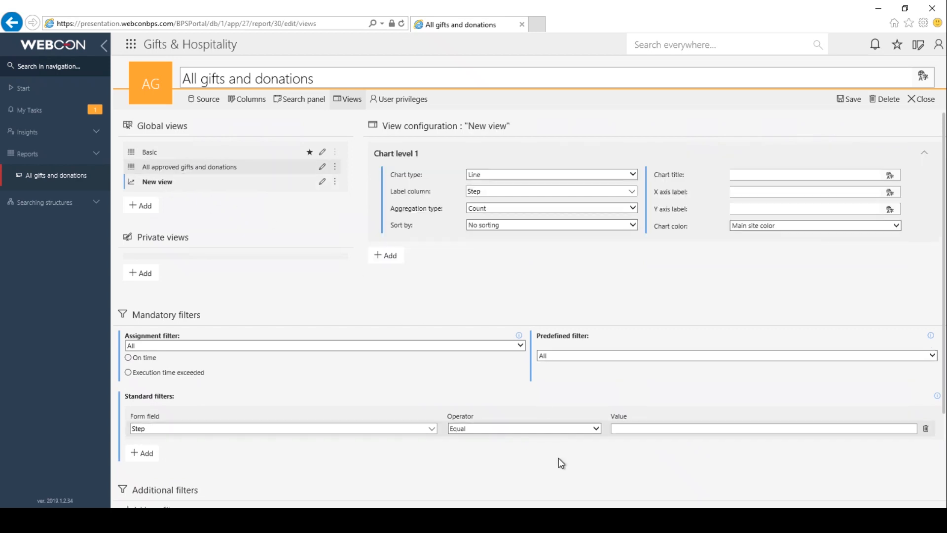
pyautogui.hotkey('ctrl', 'v')
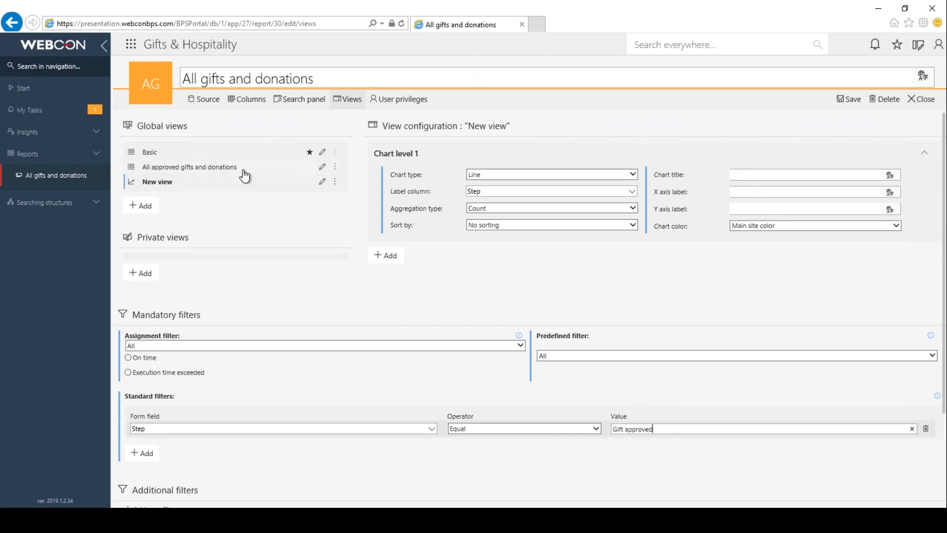
# Step: Name the chart view 'Approved gift and donations value'
pyautogui.click(323, 182)
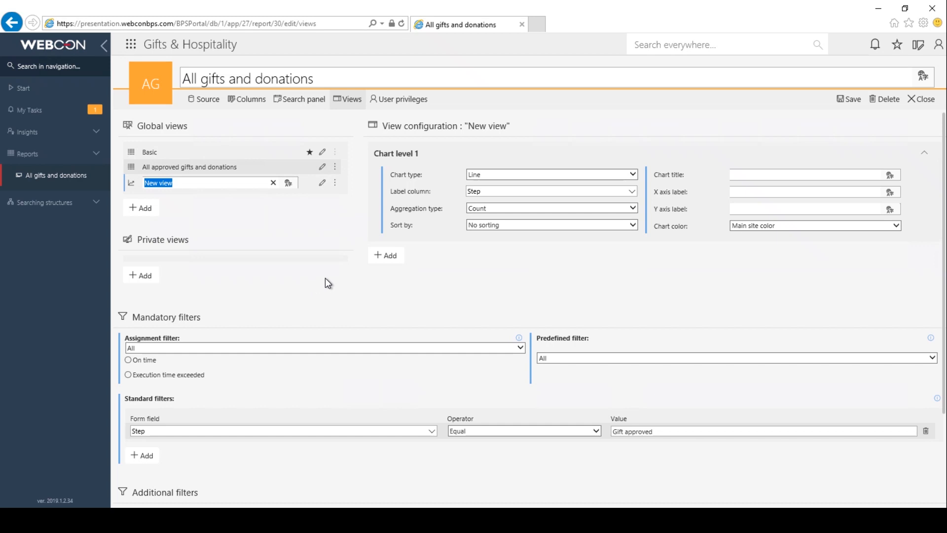
pyautogui.write('Approve')
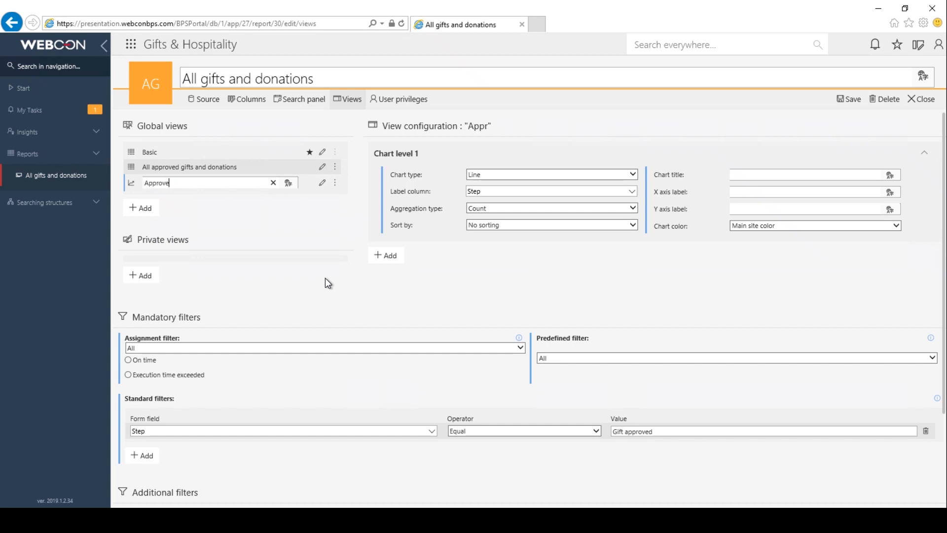
pyautogui.write('d gift and donations value')
pyautogui.press('Return')
pyautogui.click(594, 150)
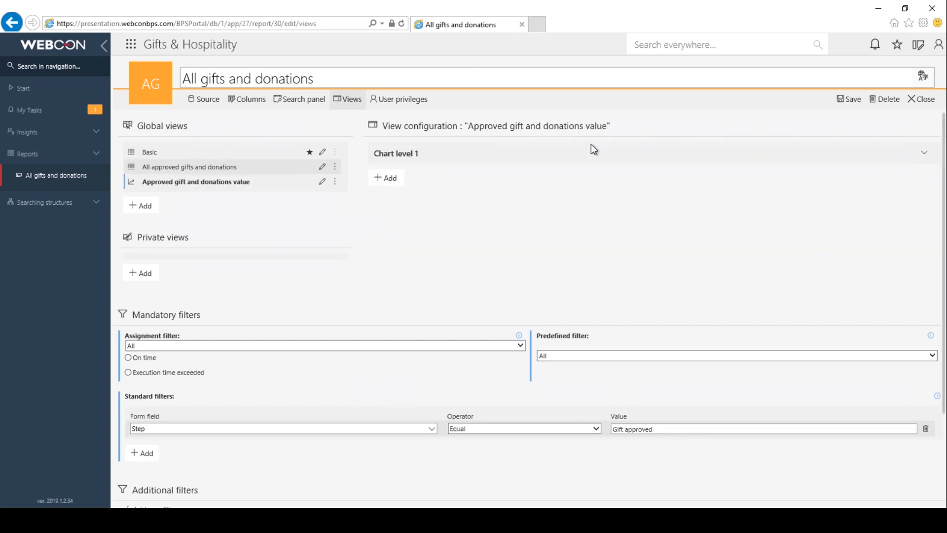
# Step: Make Chart level 1 a Donut chart, removing the extra Chart level 2 added by mistake
pyautogui.click(386, 178)
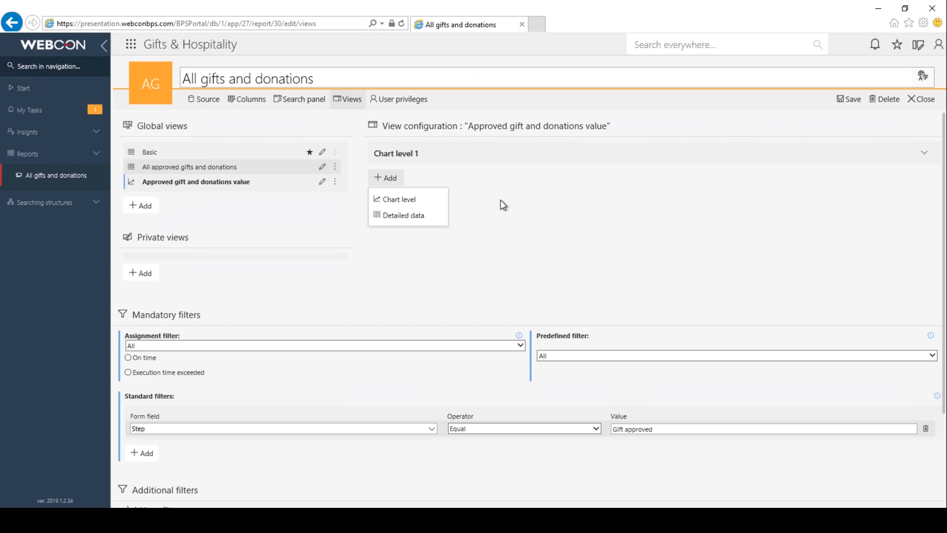
pyautogui.click(392, 200)
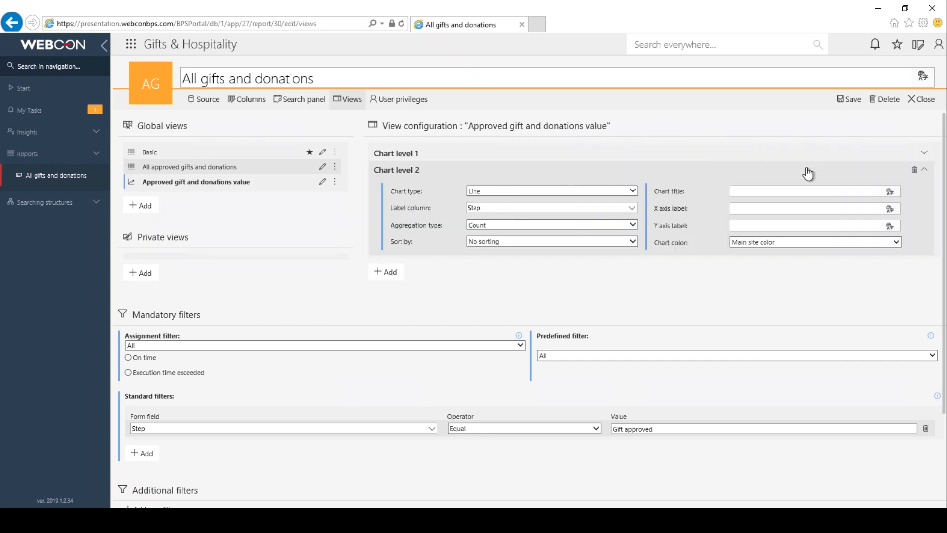
pyautogui.click(914, 171)
pyautogui.click(922, 154)
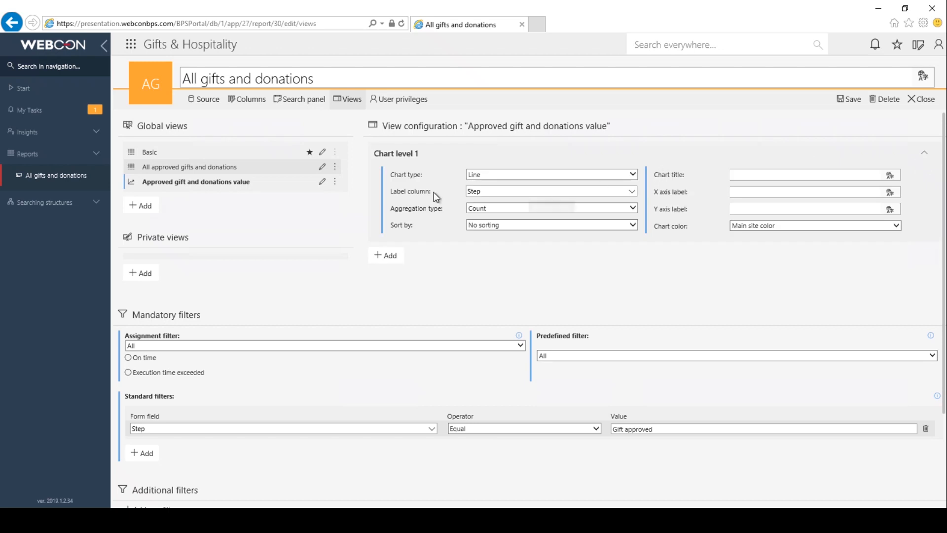
pyautogui.click(485, 174)
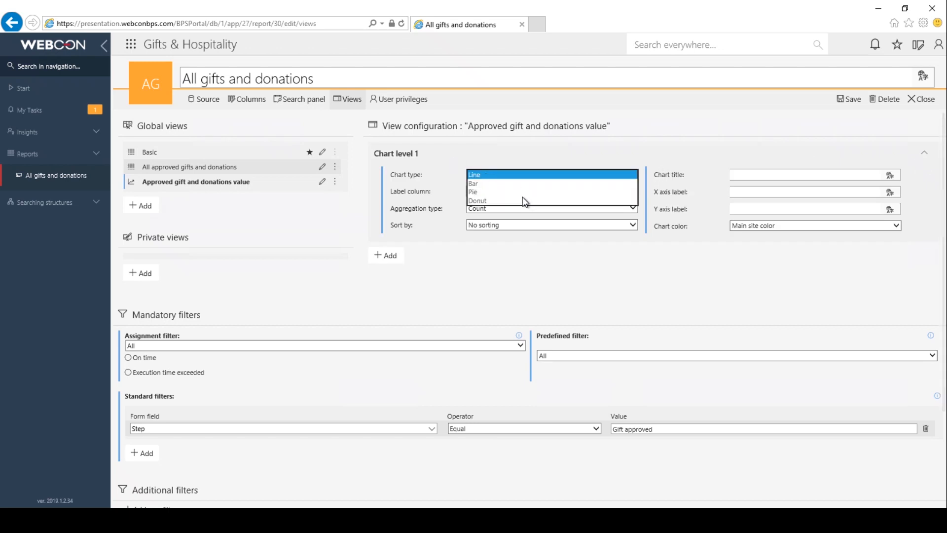
pyautogui.click(513, 203)
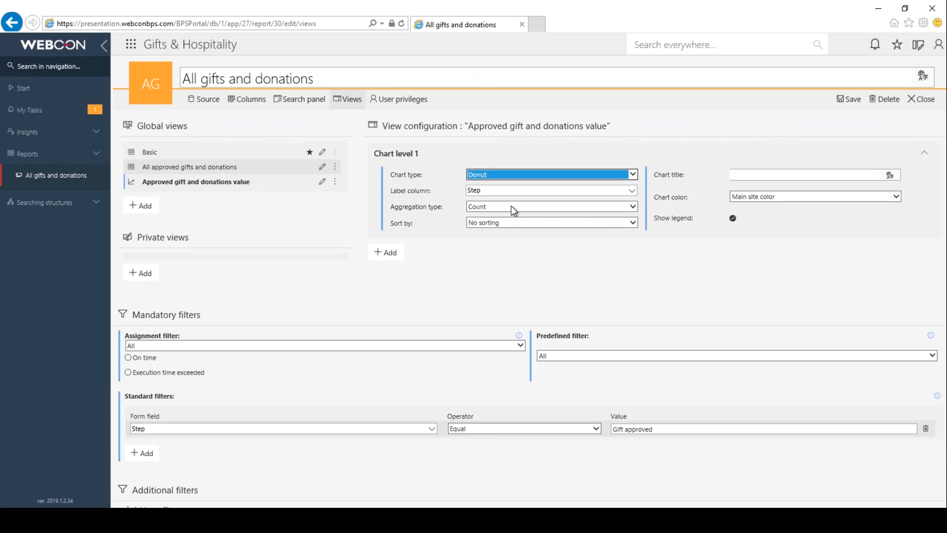
# Step: Label the donut slices by Form type and show the Sum of Process > Gift value
pyautogui.click(481, 194)
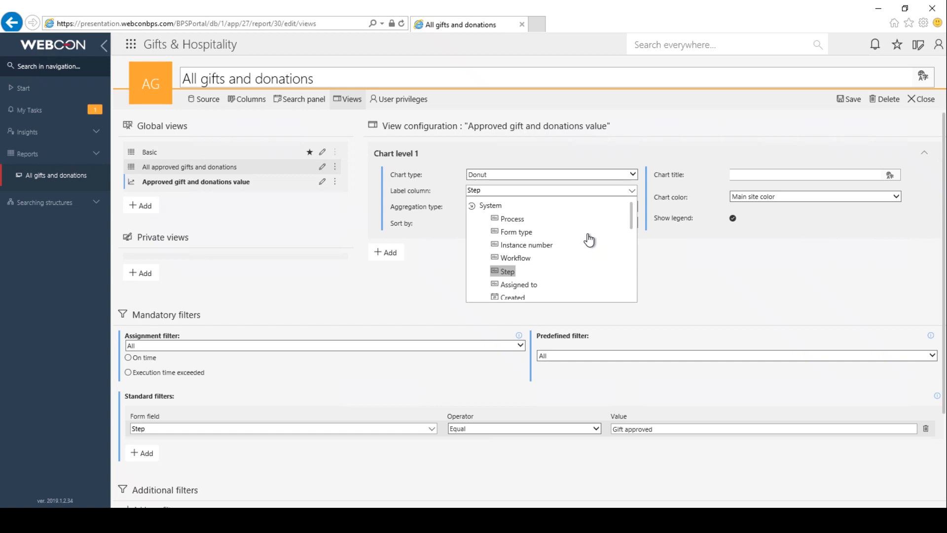
pyautogui.click(516, 232)
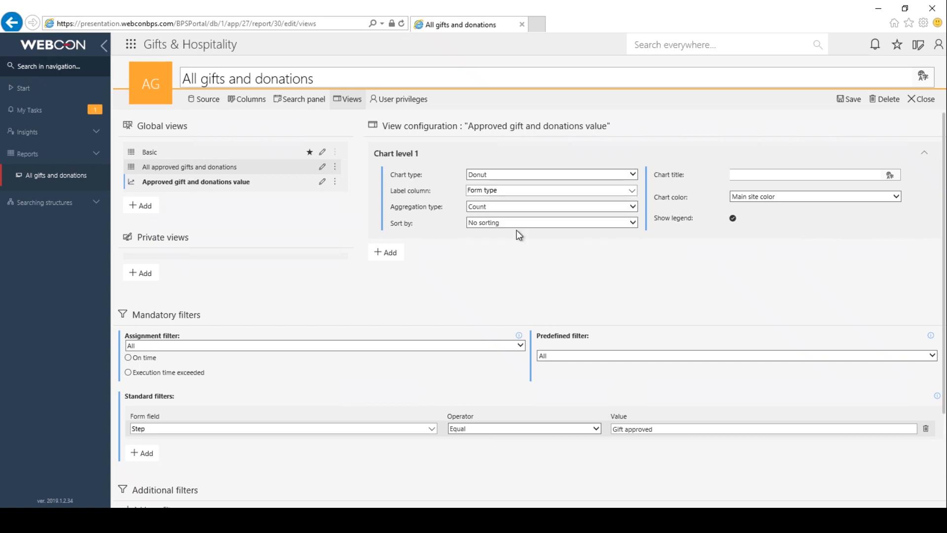
pyautogui.click(496, 206)
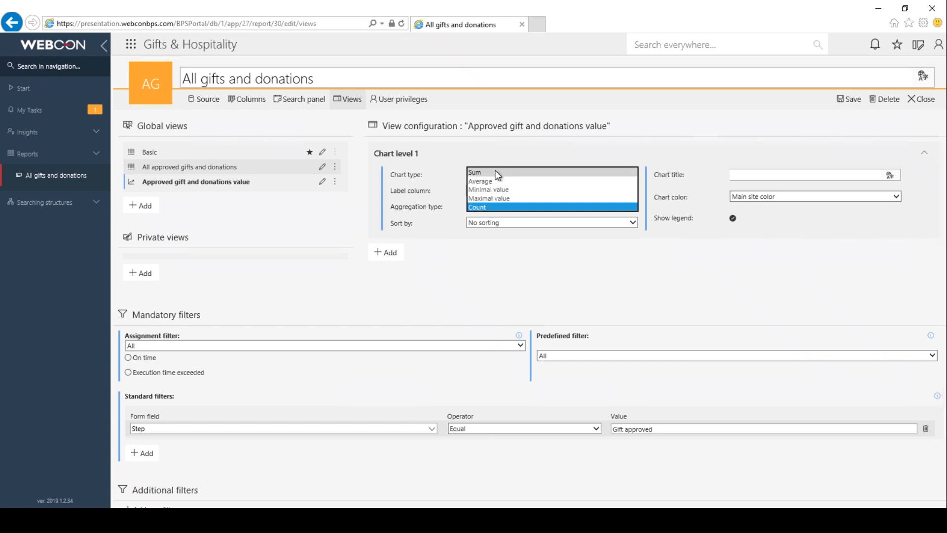
pyautogui.click(497, 174)
pyautogui.click(484, 207)
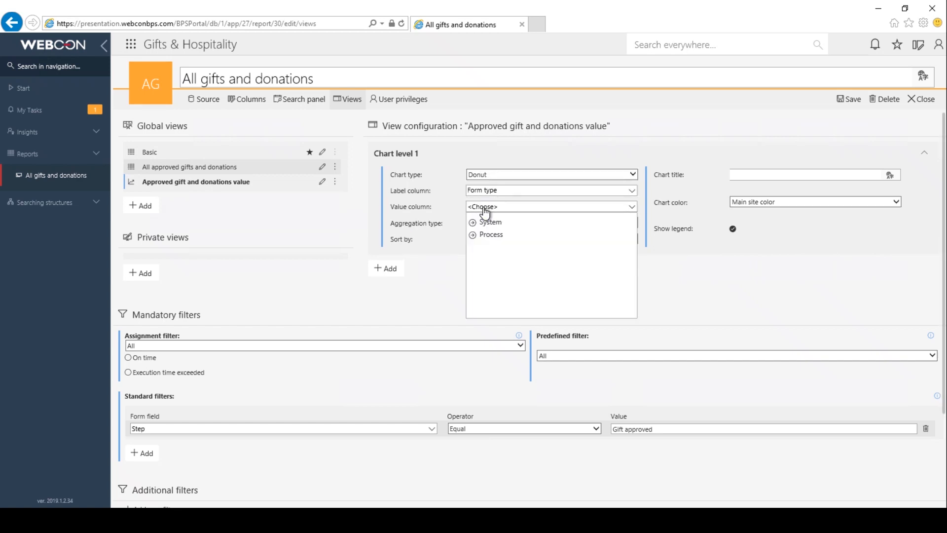
pyautogui.click(472, 235)
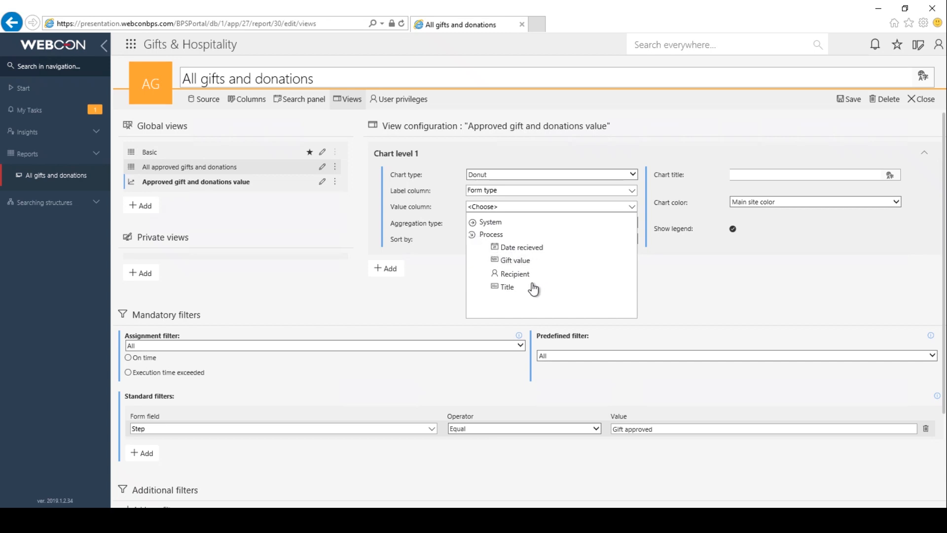
pyautogui.click(521, 261)
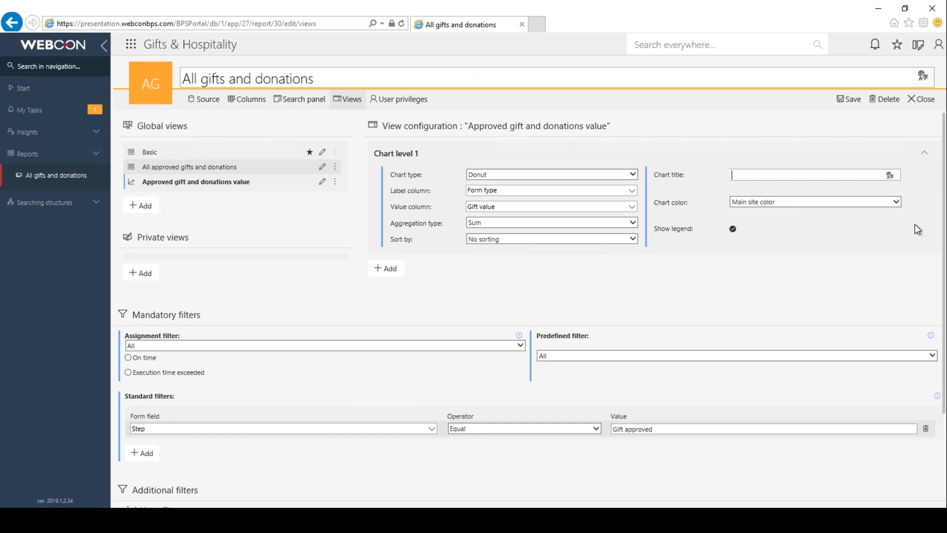
# Step: Title the donut 'Gift and donation breakdown', give it a sage-green custom colour, and save the view
pyautogui.write('Gift and donation breakdown')
pyautogui.click(789, 202)
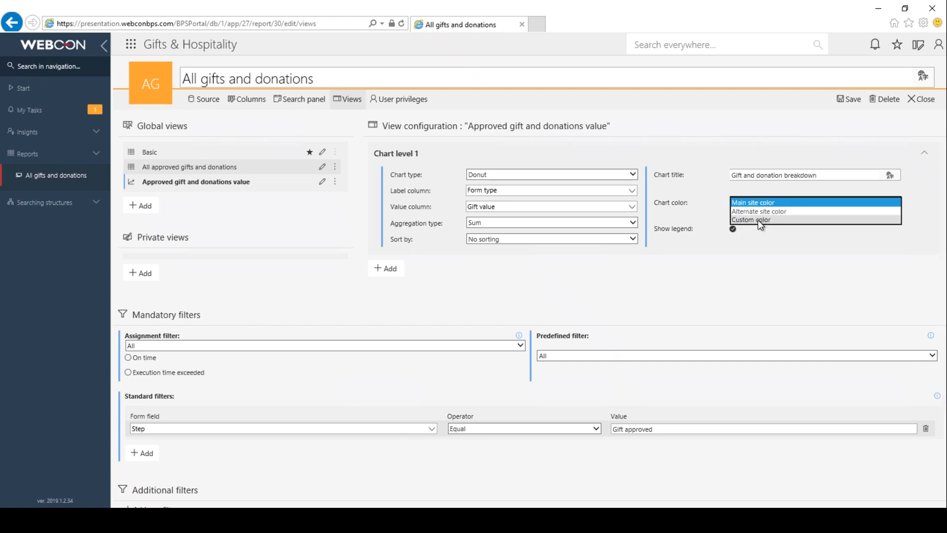
pyautogui.click(758, 220)
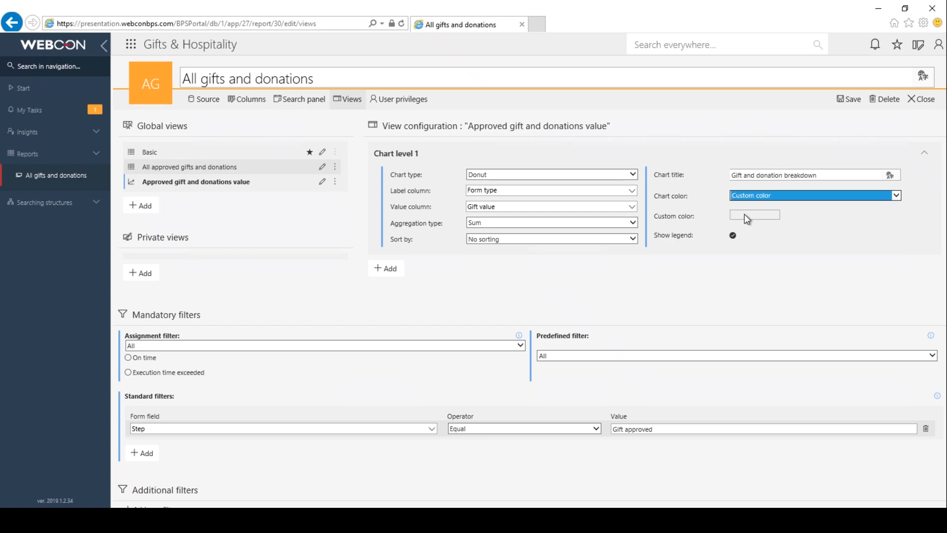
pyautogui.click(737, 218)
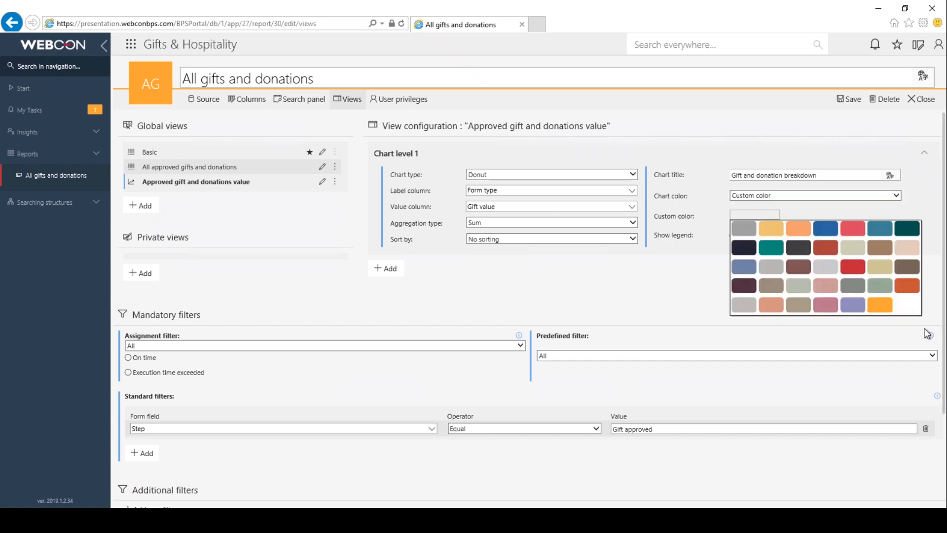
pyautogui.click(888, 288)
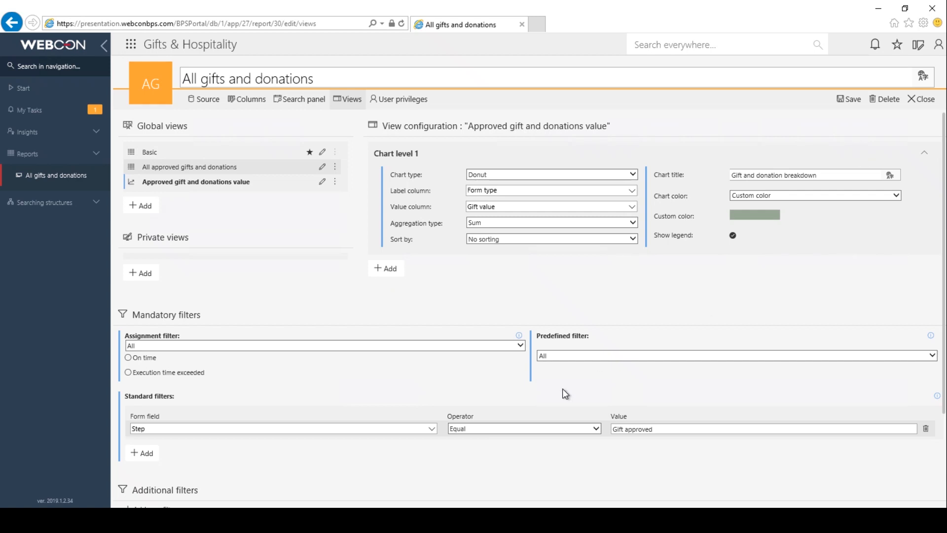
pyautogui.click(850, 101)
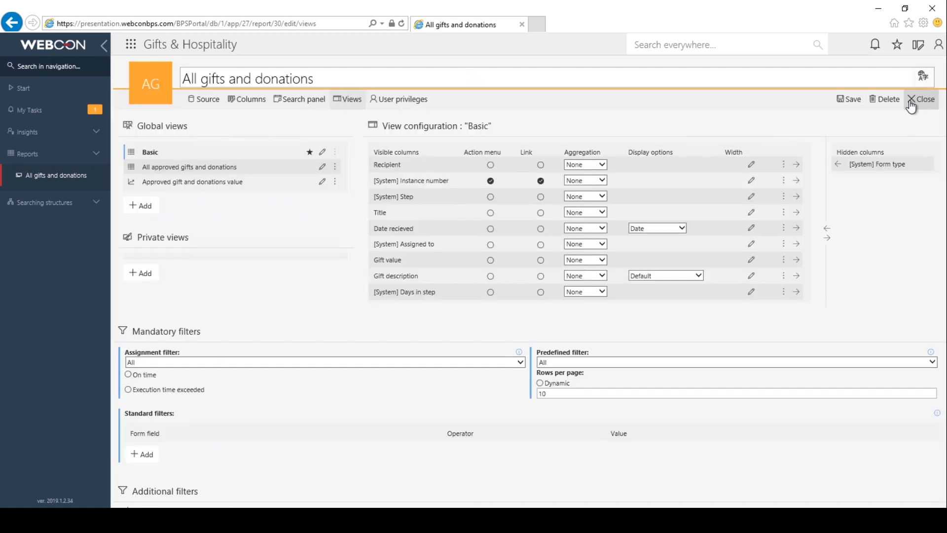
# Step: Close the editor and switch to the 'Approved gift and donations value' view
pyautogui.click(920, 100)
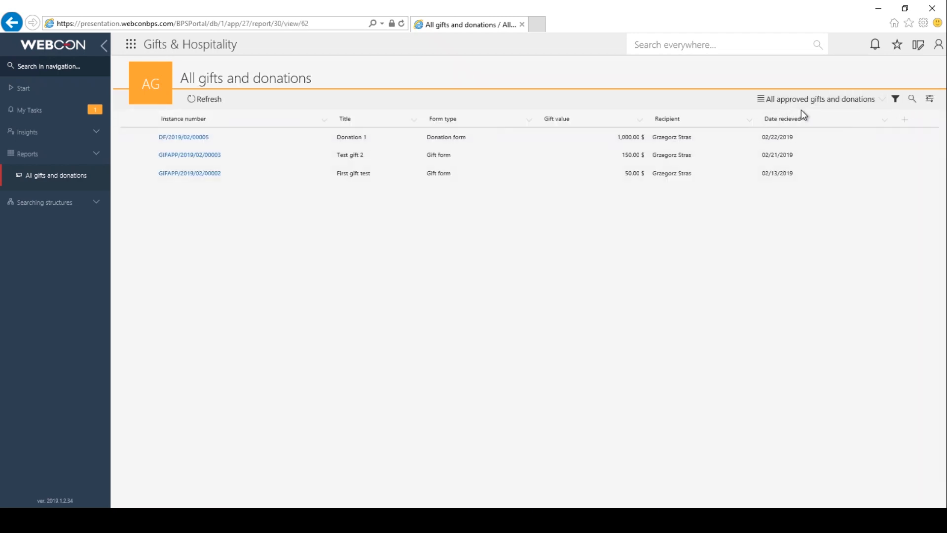
pyautogui.click(880, 105)
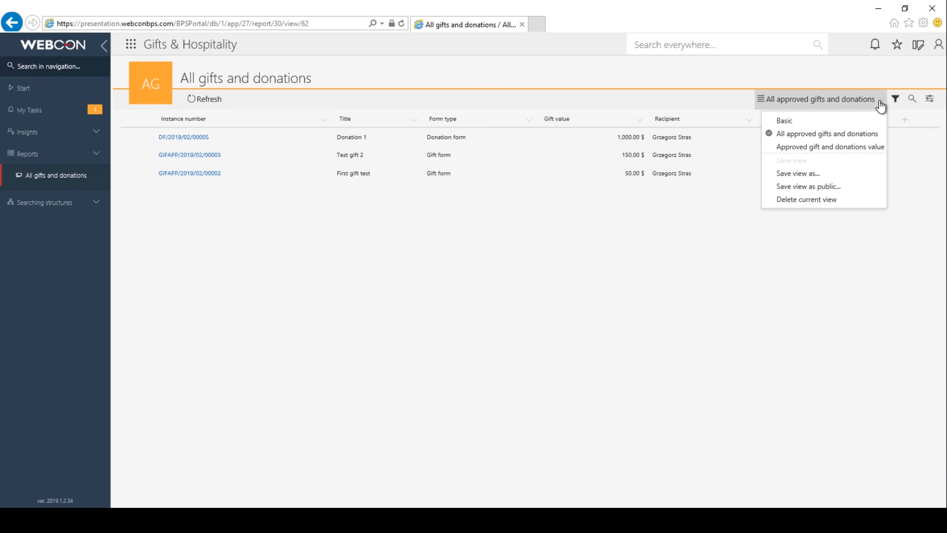
pyautogui.click(824, 151)
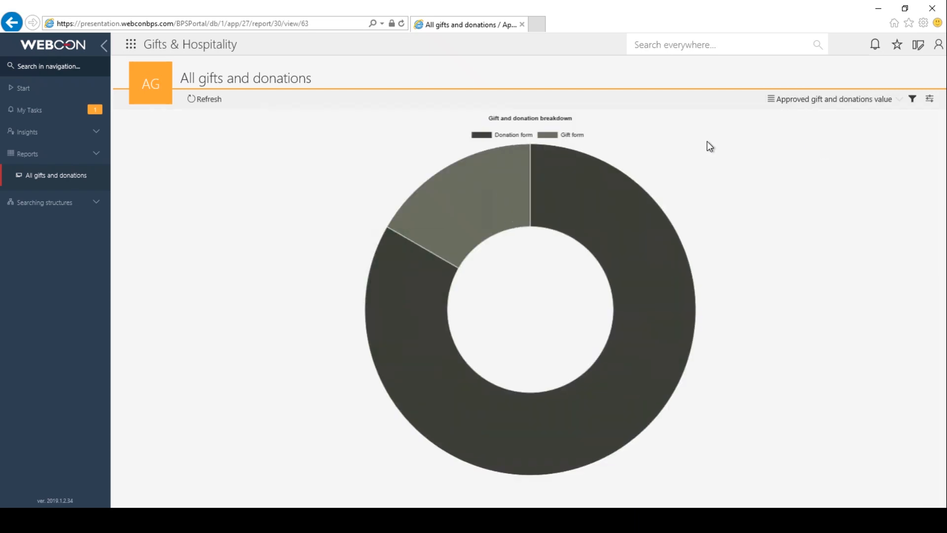
# Step: Check the Donation form versus Gift form donut against the table view, then reopen the chart's view settings
pyautogui.moveTo(604, 168)
pyautogui.moveTo(416, 279)
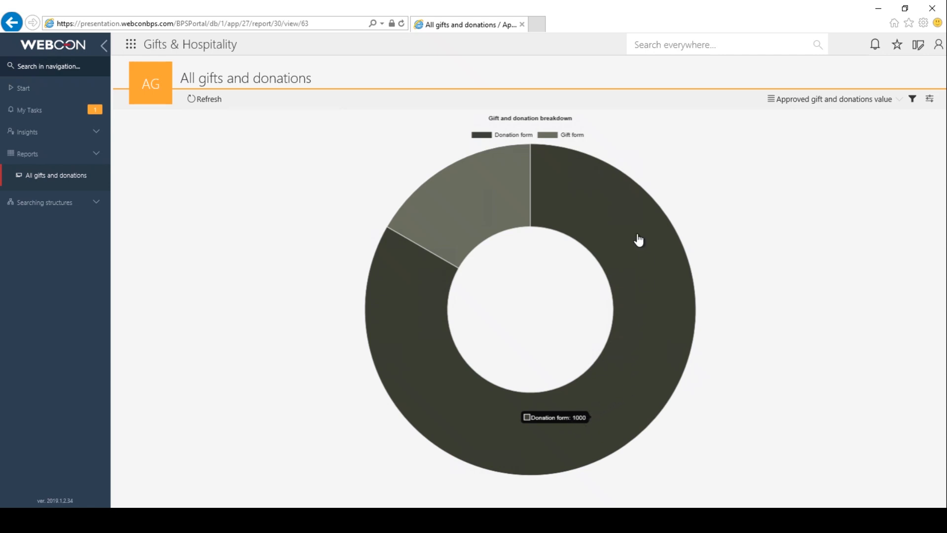
pyautogui.moveTo(466, 178)
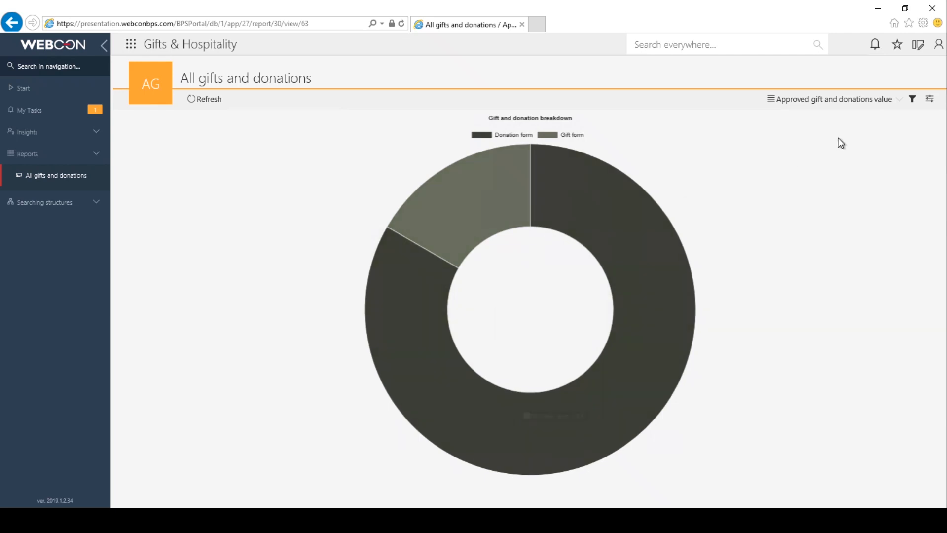
pyautogui.click(818, 101)
pyautogui.click(825, 134)
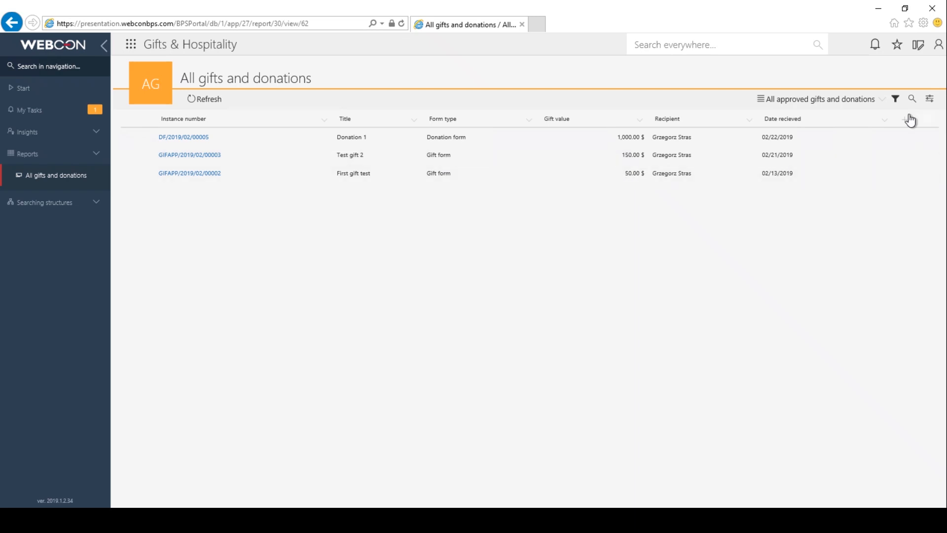
pyautogui.click(881, 101)
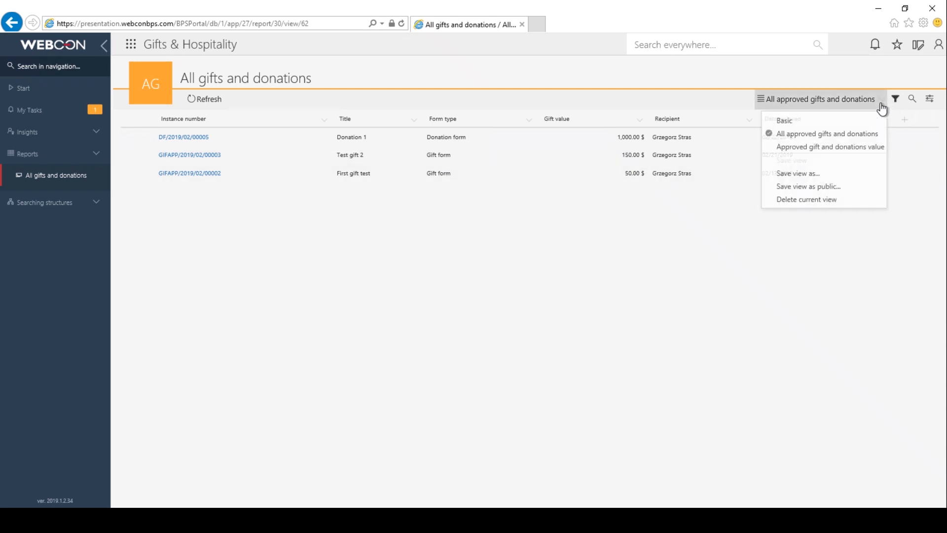
pyautogui.click(826, 150)
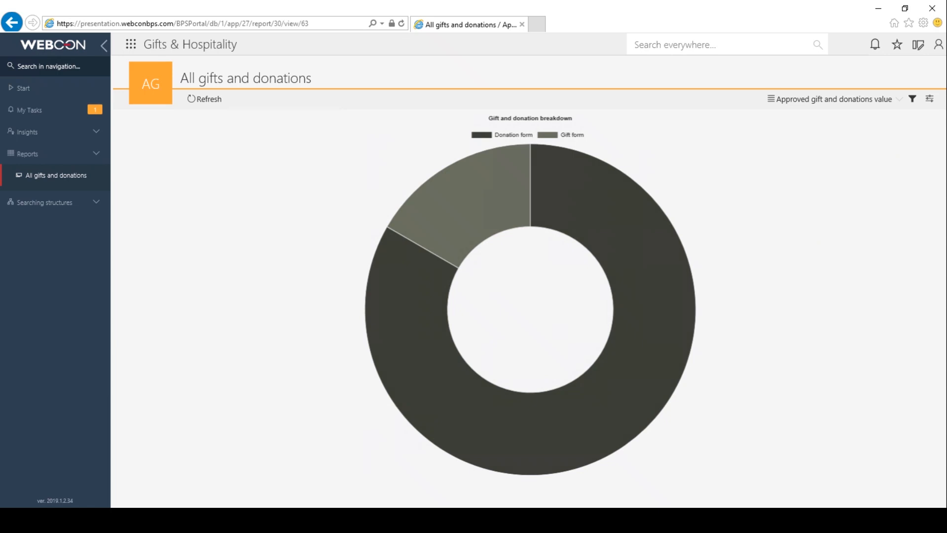
pyautogui.click(929, 98)
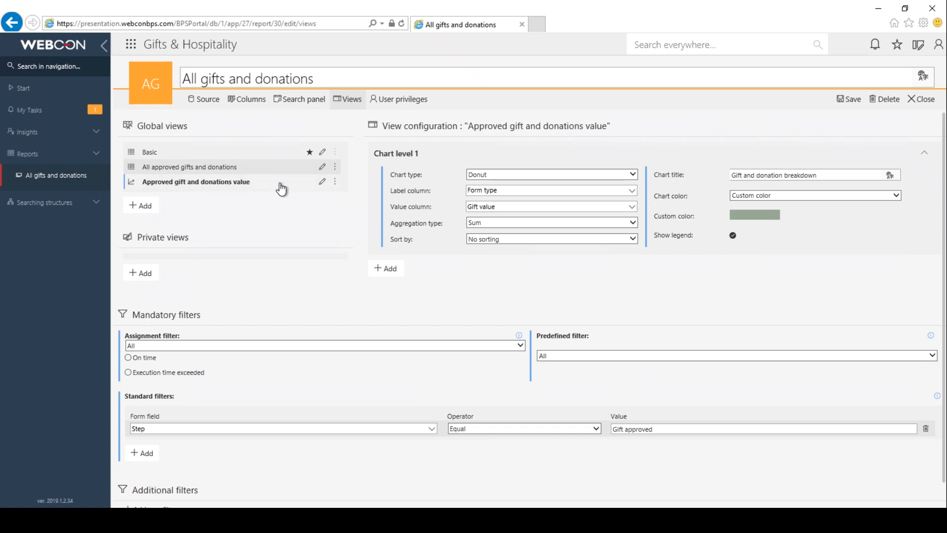
# Step: Add a Detailed data level below the chart, moving Instance number and Title up and hiding Step
pyautogui.click(387, 268)
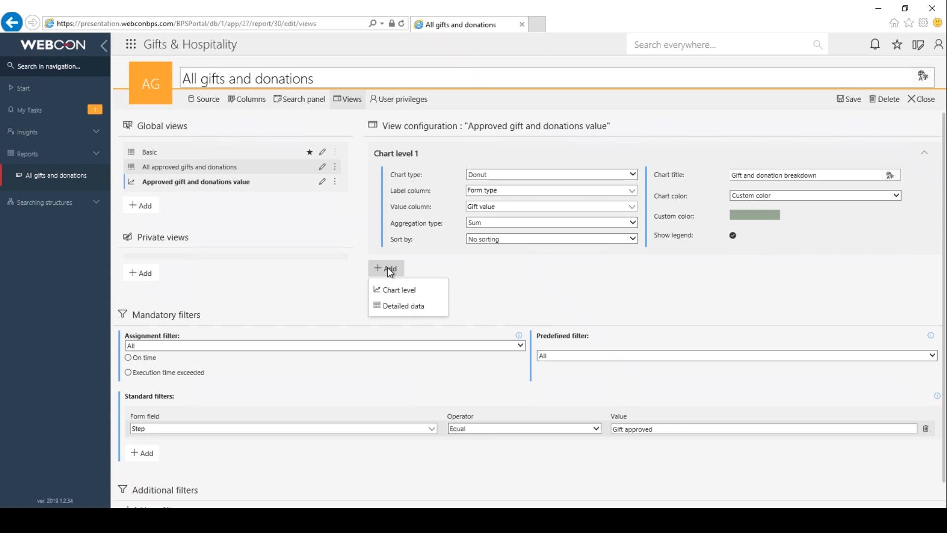
pyautogui.click(419, 311)
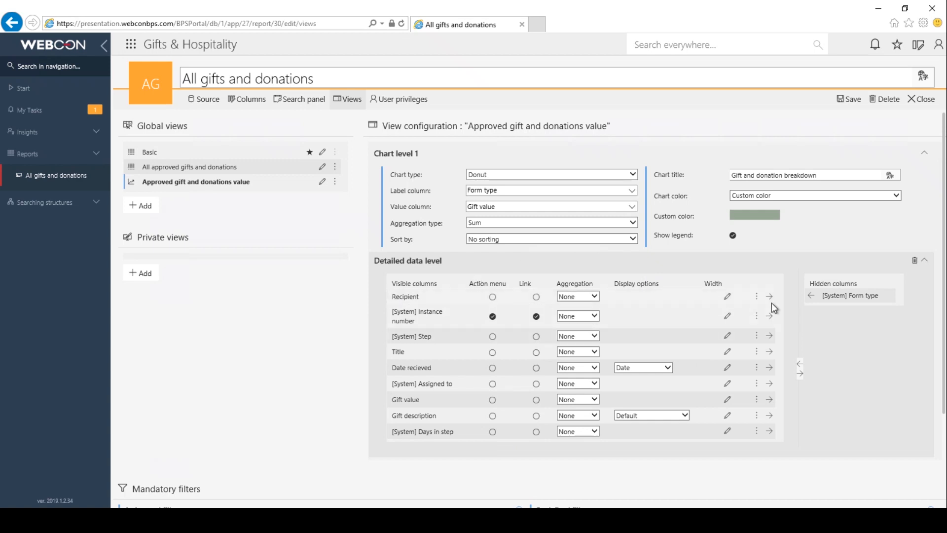
pyautogui.moveTo(423, 313); pyautogui.dragTo(420, 295)
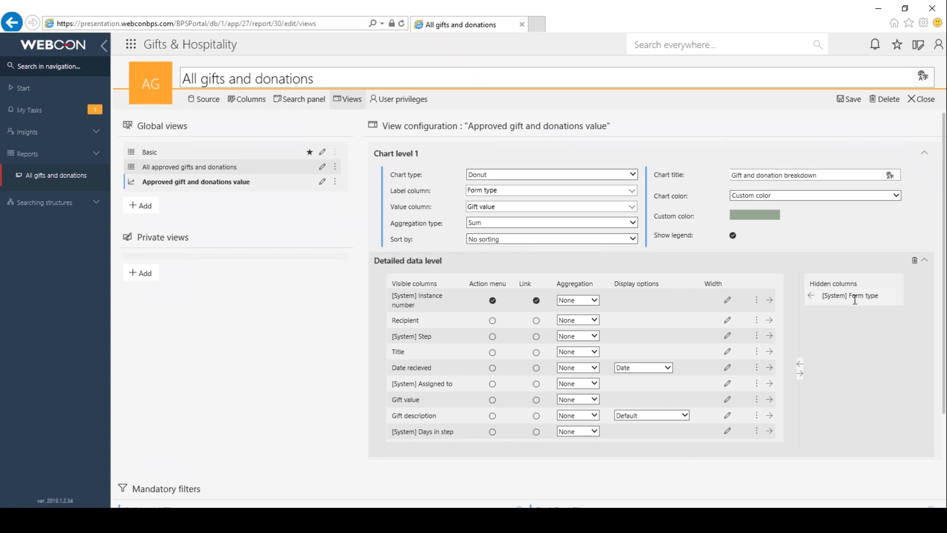
pyautogui.click(769, 336)
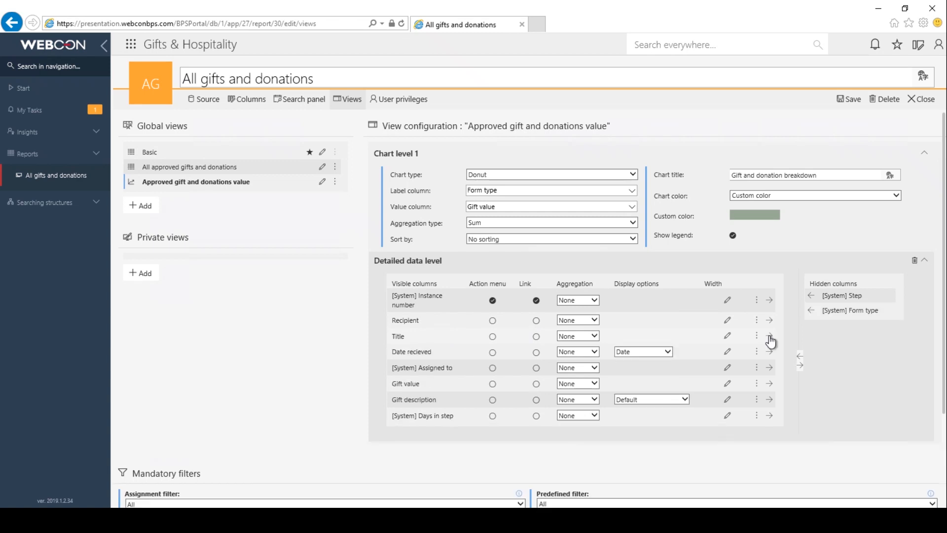
pyautogui.moveTo(400, 331); pyautogui.dragTo(420, 317)
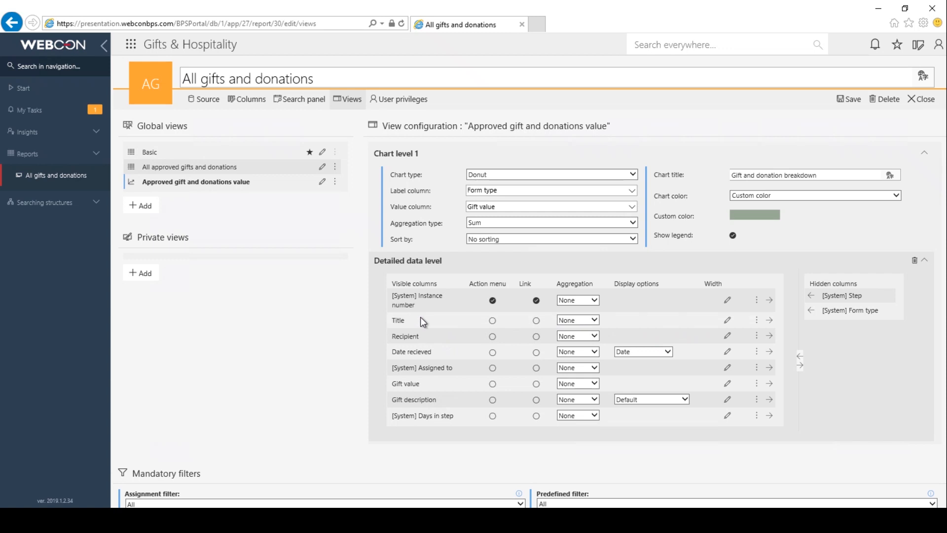
# Step: Move Gift value after Title, hide Assigned to, Gift description and Days in step, then save and close
pyautogui.click(770, 368)
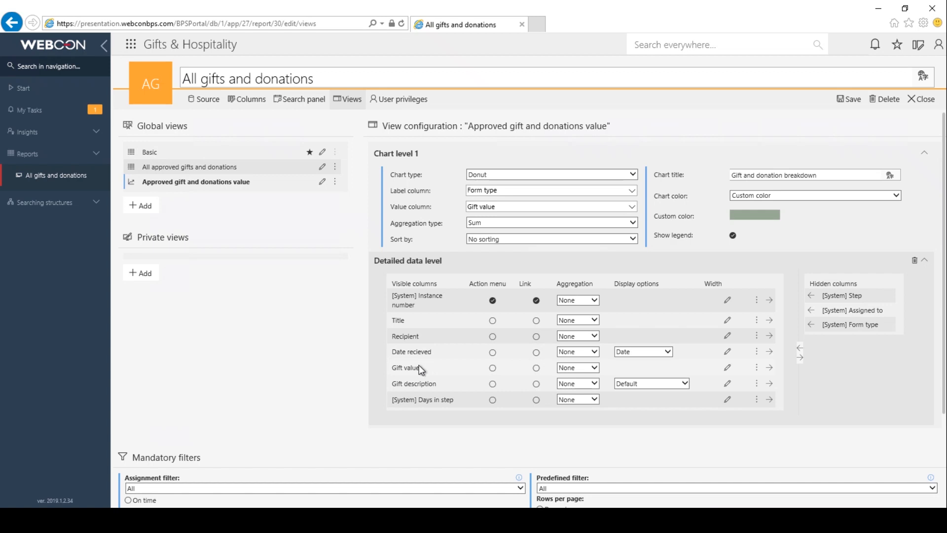
pyautogui.moveTo(416, 367); pyautogui.dragTo(421, 334)
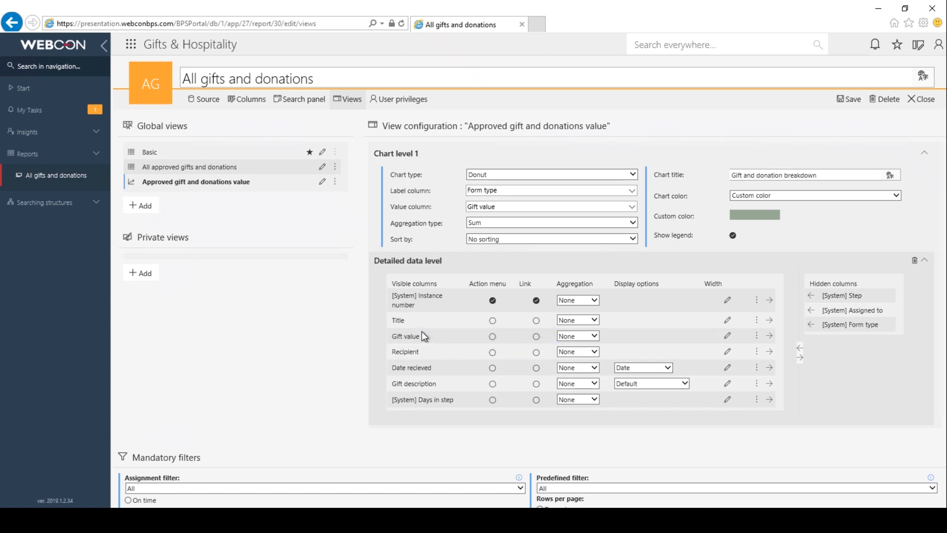
pyautogui.click(769, 384)
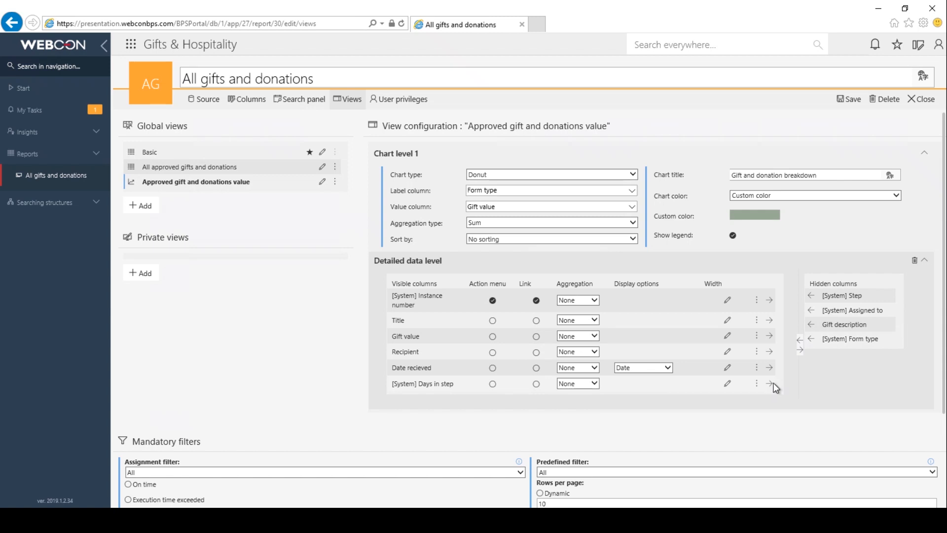
pyautogui.click(772, 384)
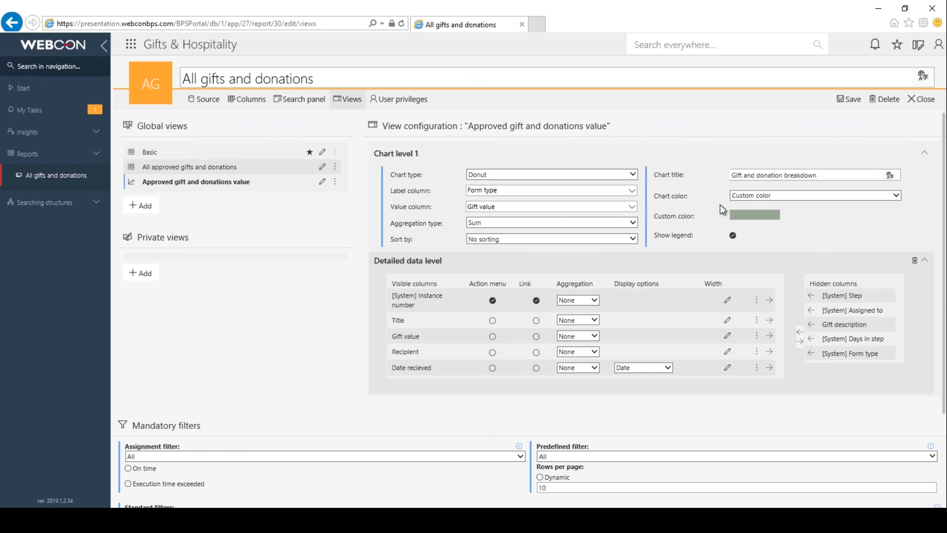
pyautogui.click(855, 100)
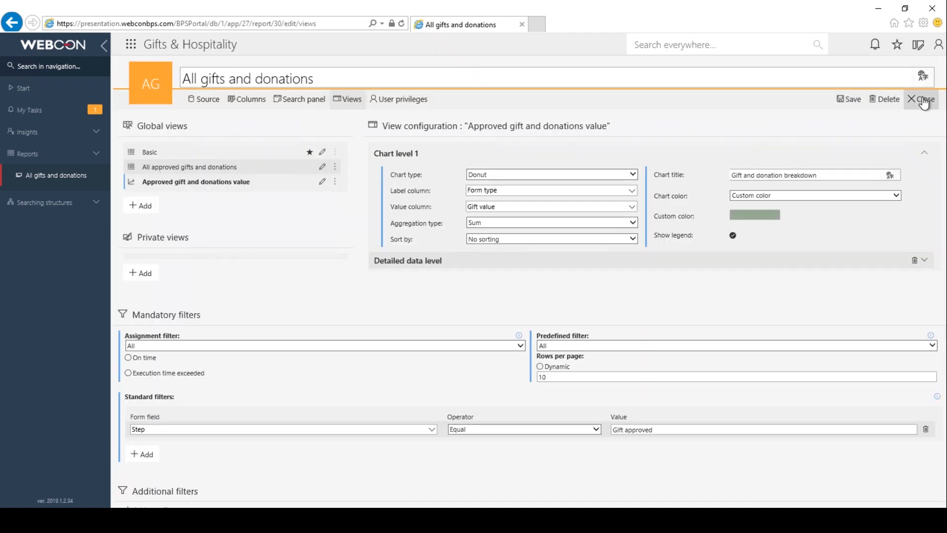
pyautogui.click(924, 101)
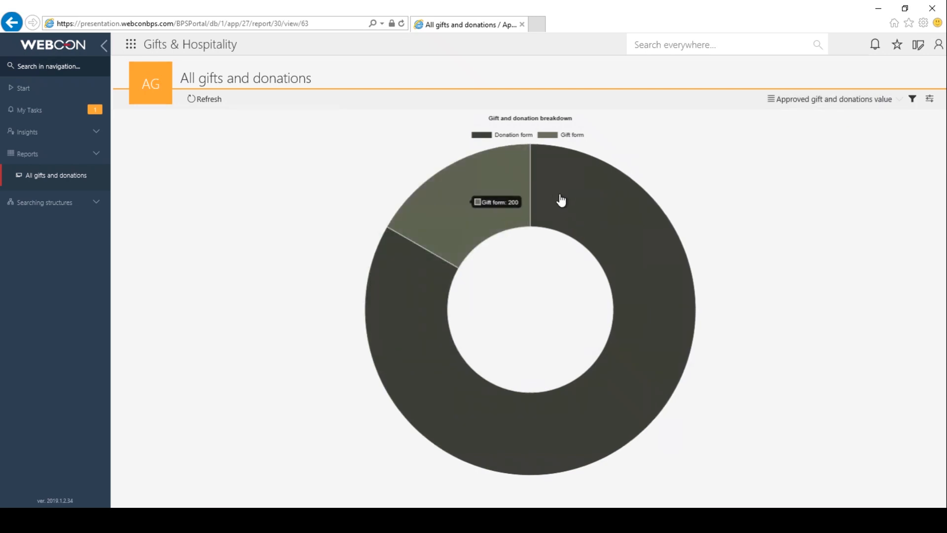
# Step: Drill into the Gift form slice and add Assigned to and Form type columns to the list
pyautogui.moveTo(493, 202)
pyautogui.click(483, 202)
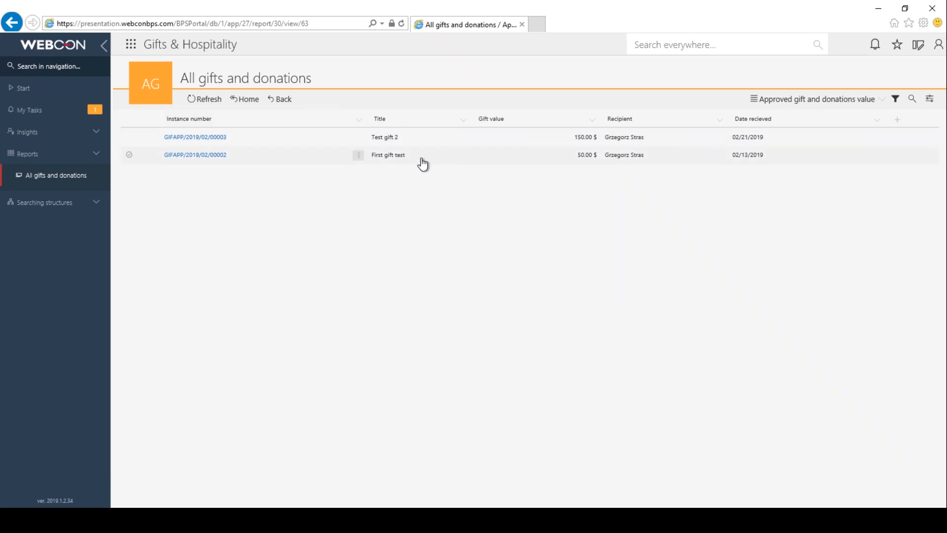
pyautogui.click(899, 119)
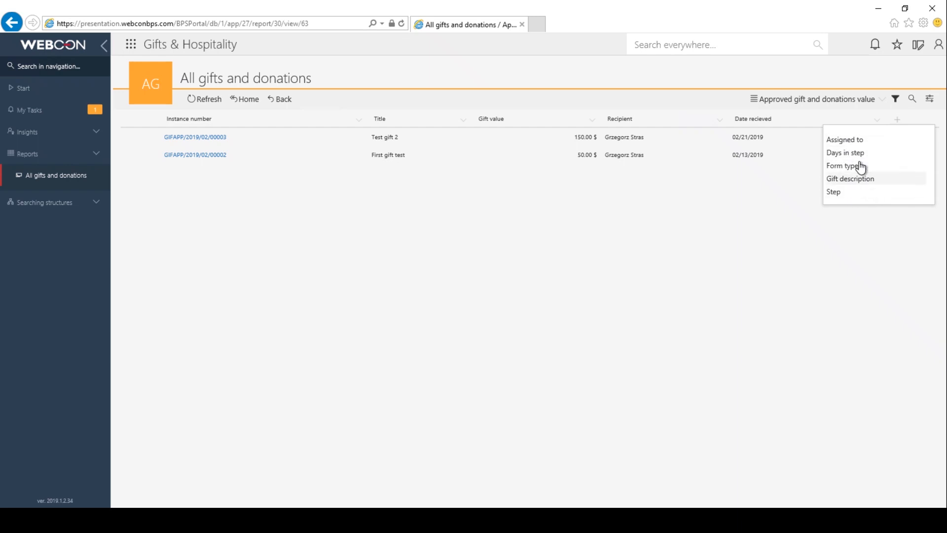
pyautogui.click(857, 144)
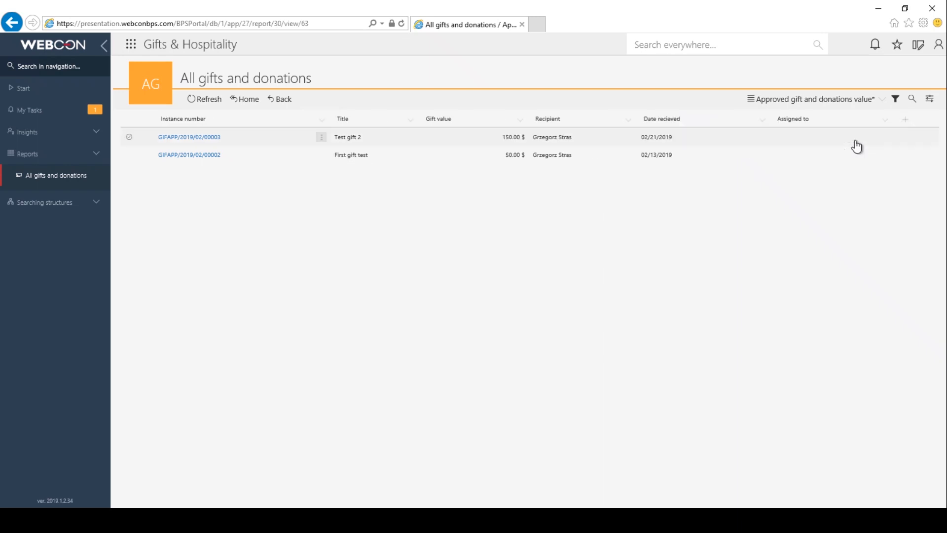
pyautogui.click(905, 120)
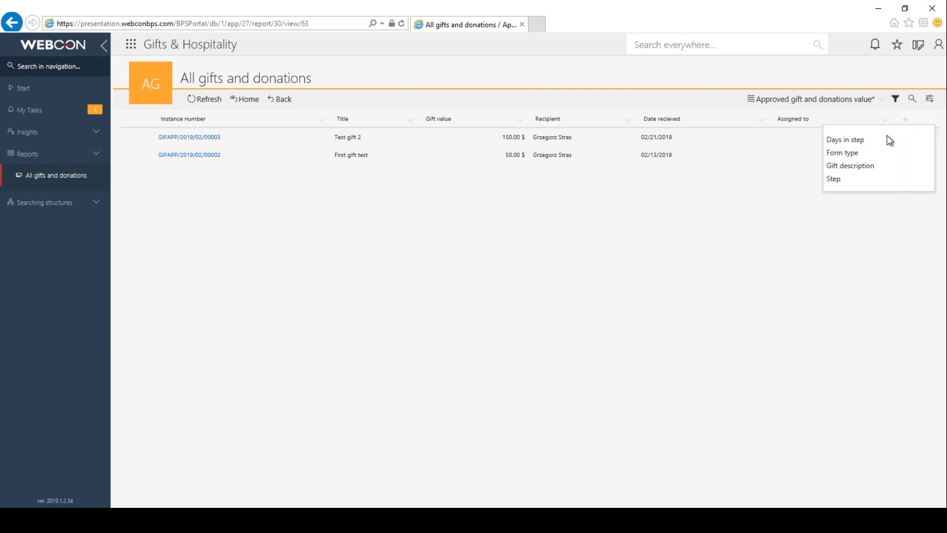
pyautogui.click(851, 155)
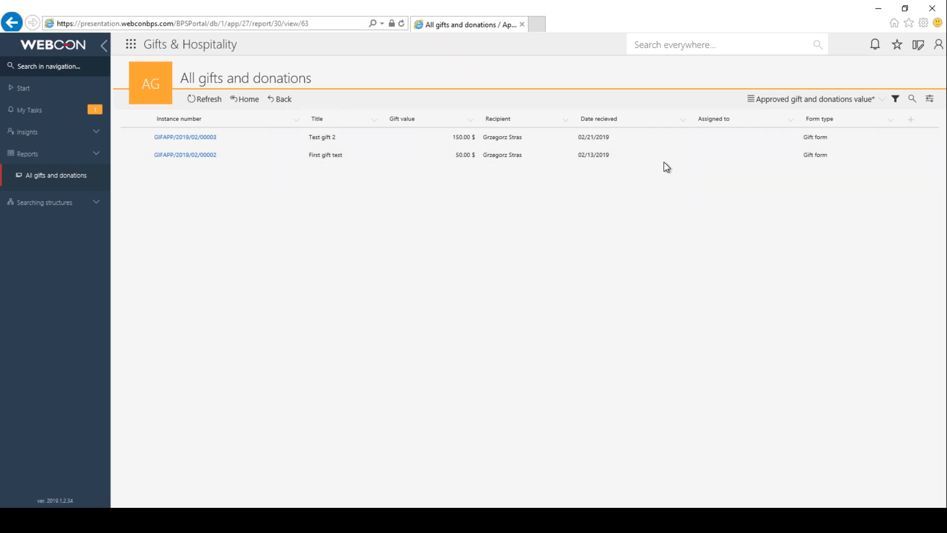
# Step: Reopen the donut chart view's configuration without switching views
pyautogui.click(880, 104)
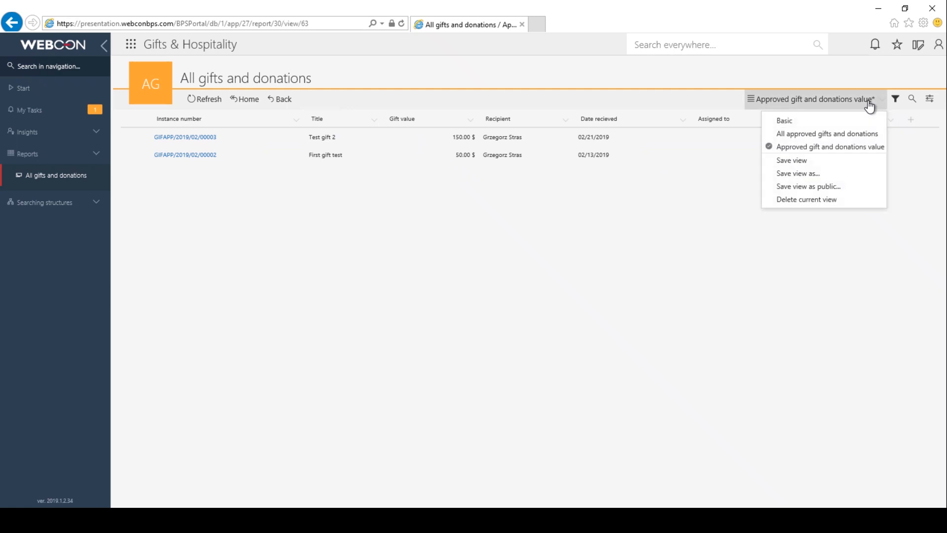
pyautogui.click(626, 208)
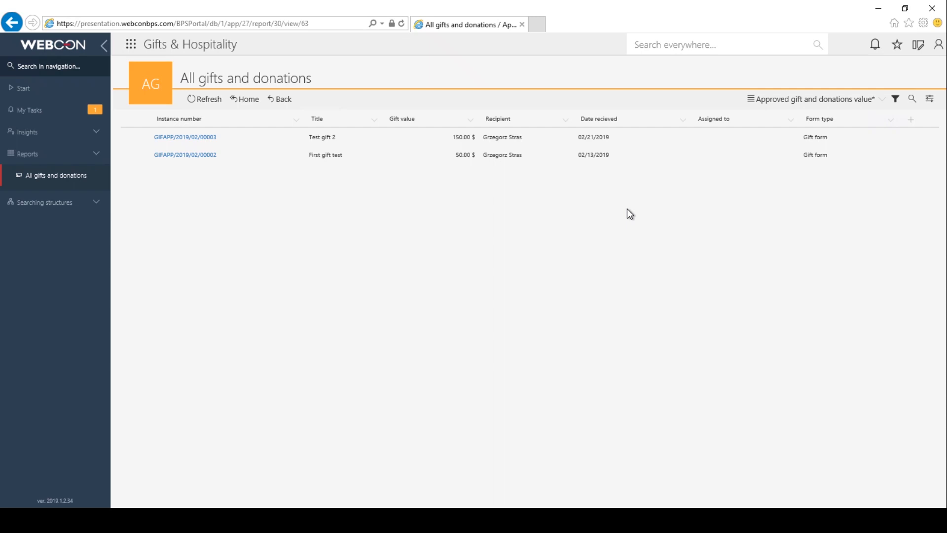
pyautogui.click(929, 99)
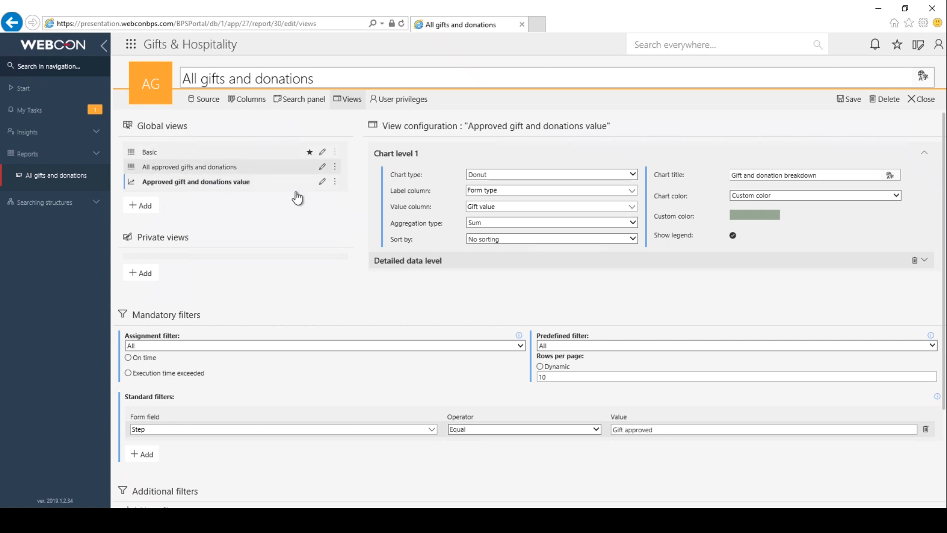
# Step: Close the view editor and switch the report to the All approved gifts and donations table
pyautogui.click(918, 99)
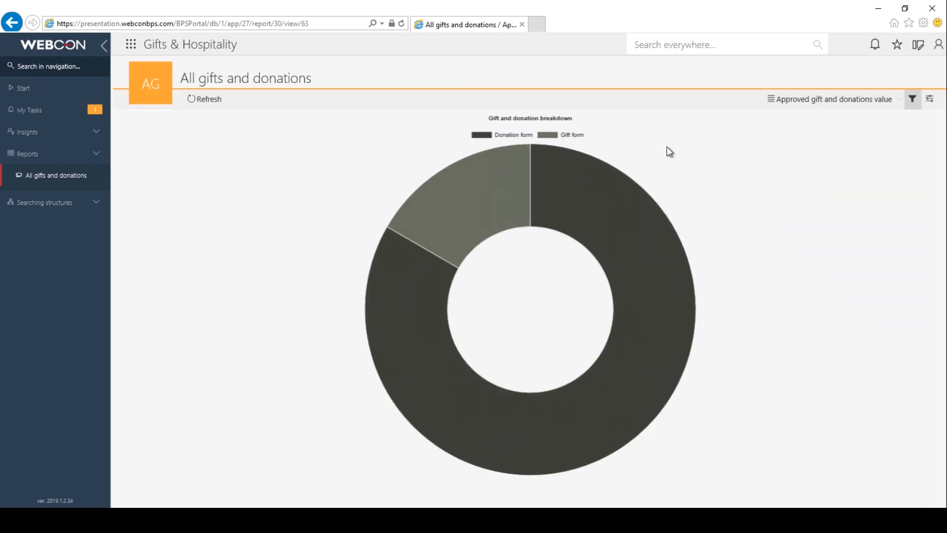
pyautogui.moveTo(498, 238)
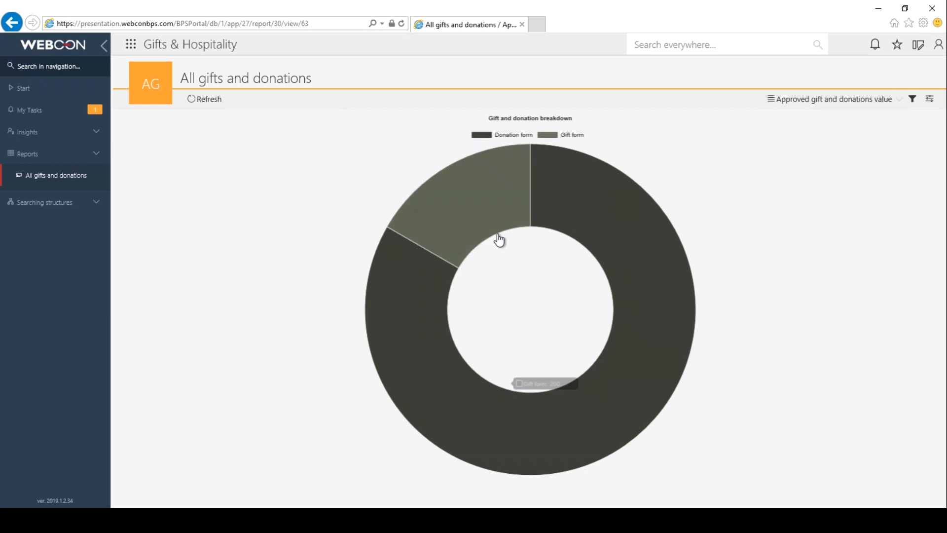
pyautogui.click(878, 105)
pyautogui.click(792, 132)
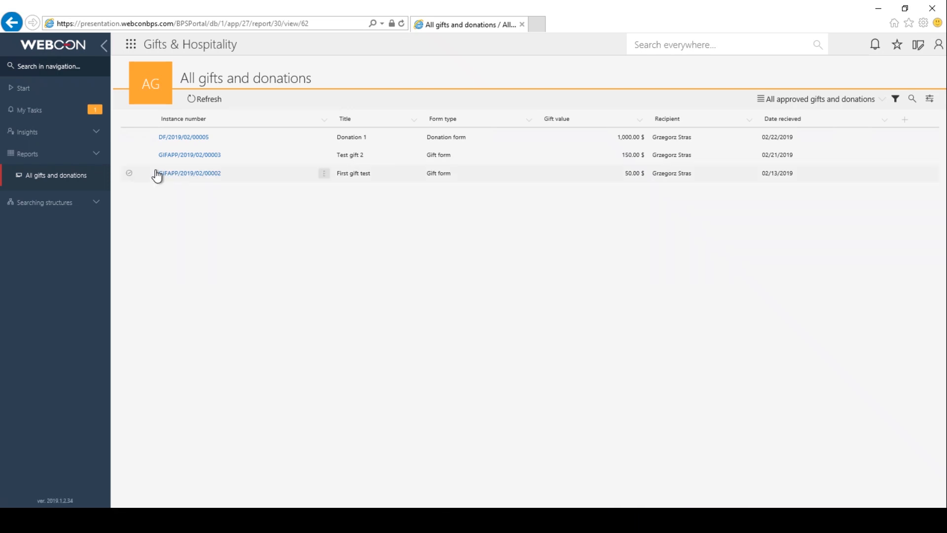
pyautogui.moveTo(544, 1)
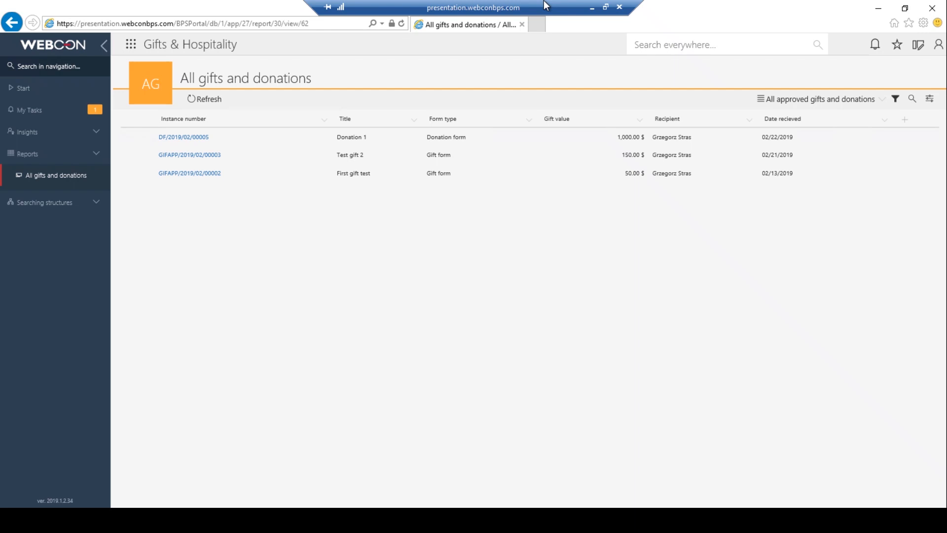
pyautogui.click(592, 8)
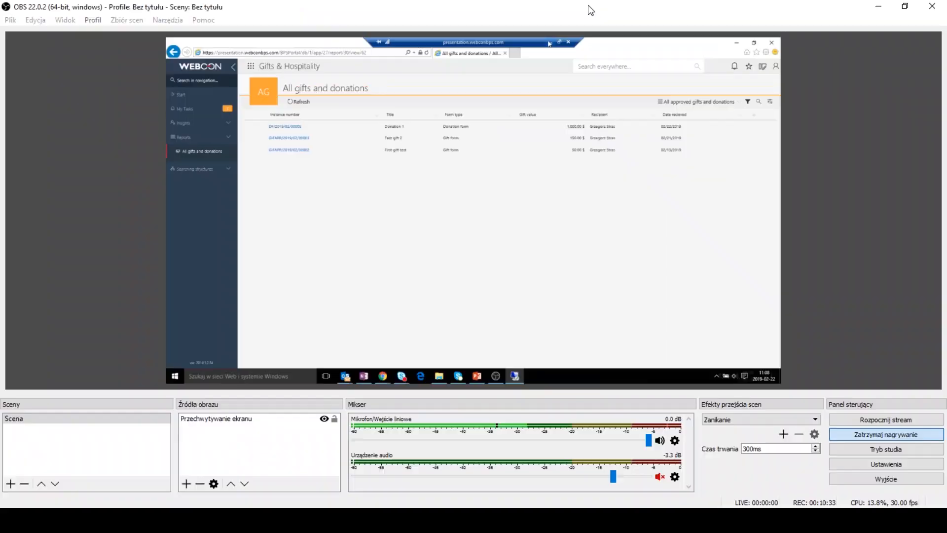
pyautogui.click(886, 434)
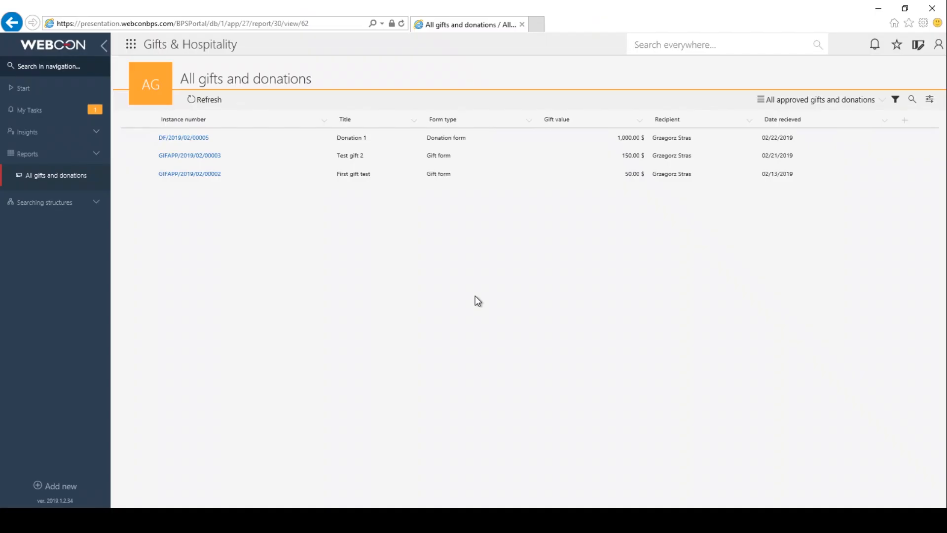
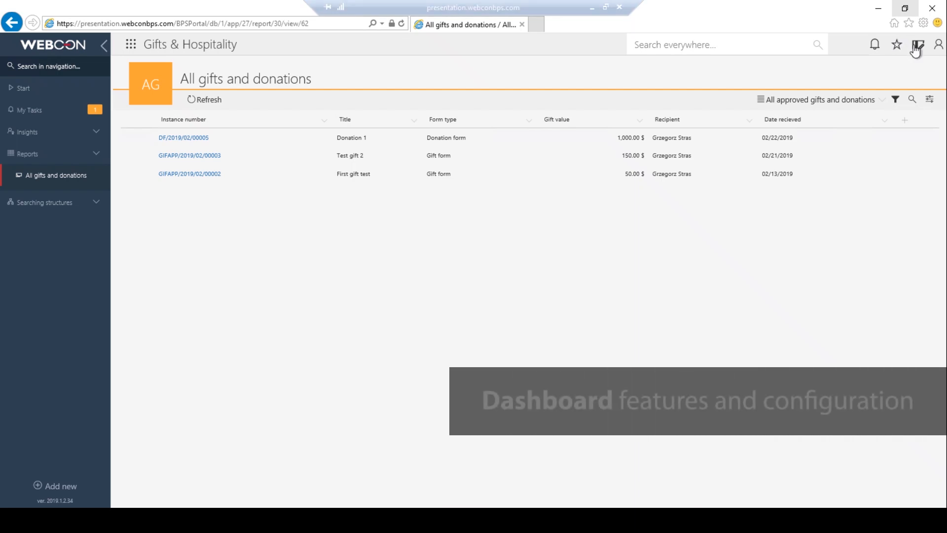
# Step: Add a new dashboard to the app and title it 'Gifts and Donations statistics'
pyautogui.click(915, 46)
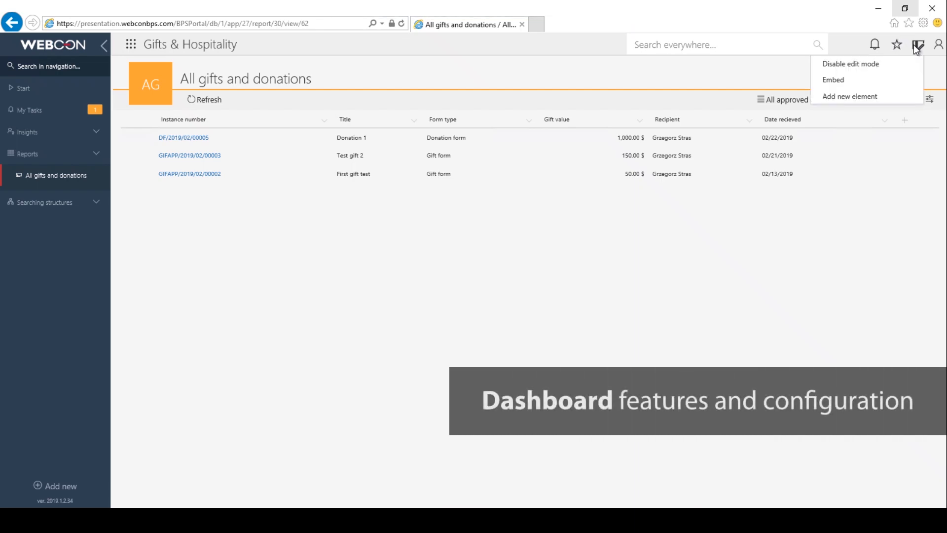
pyautogui.click(864, 97)
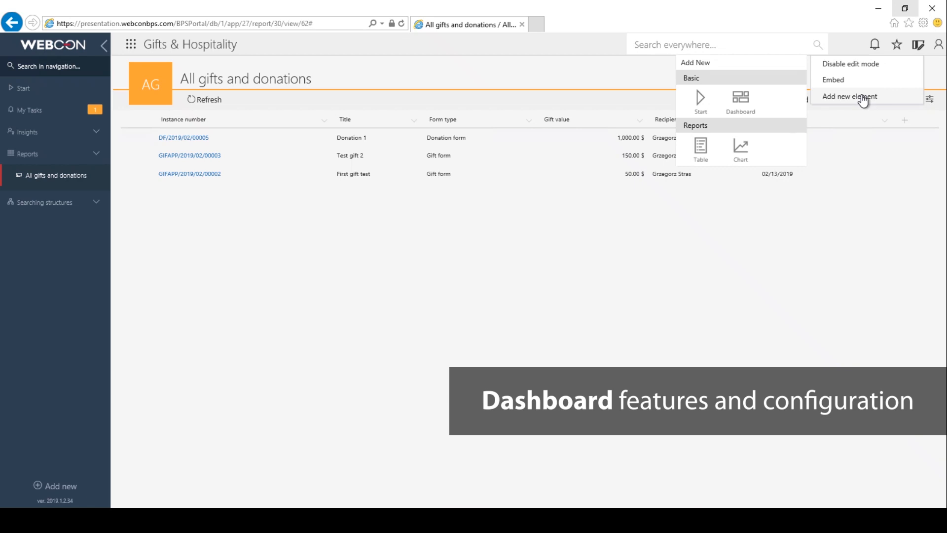
pyautogui.click(739, 103)
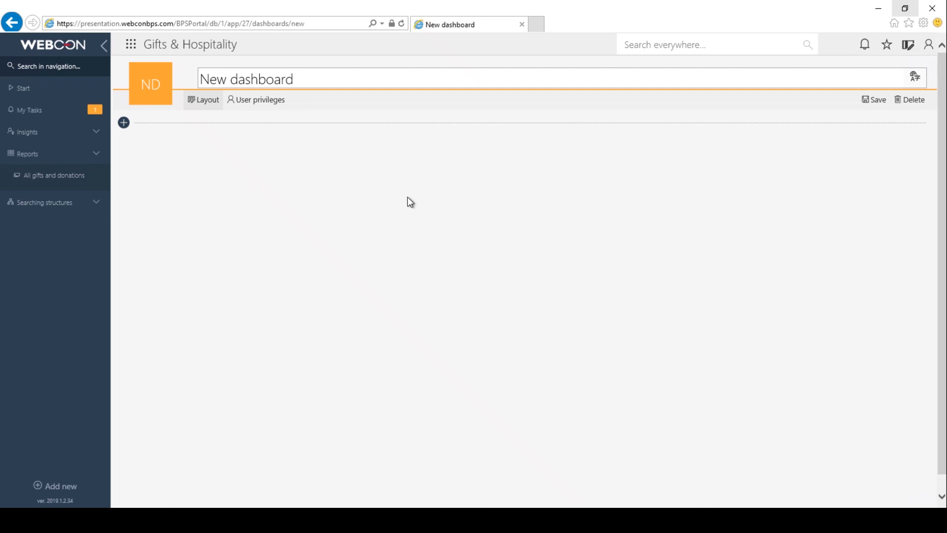
pyautogui.moveTo(321, 79); pyautogui.dragTo(199, 79)
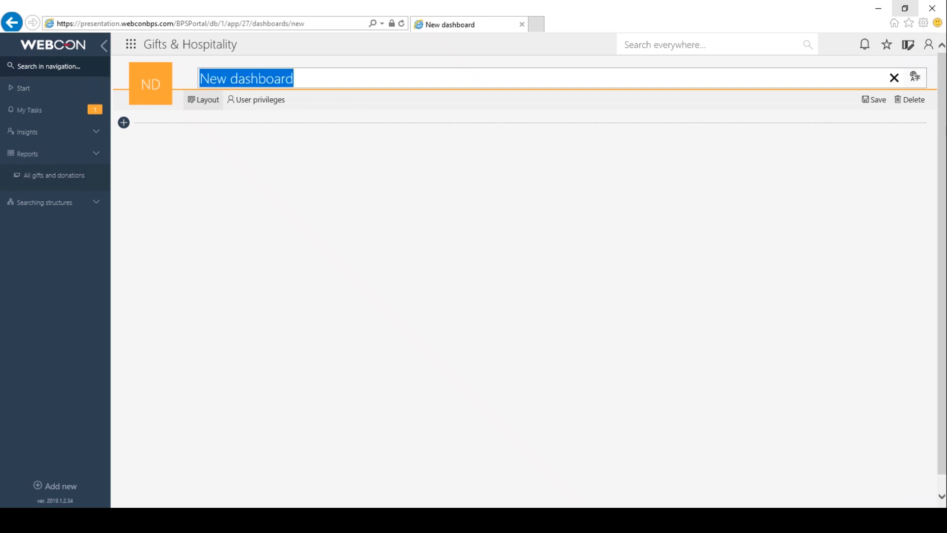
pyautogui.write('Gifts and')
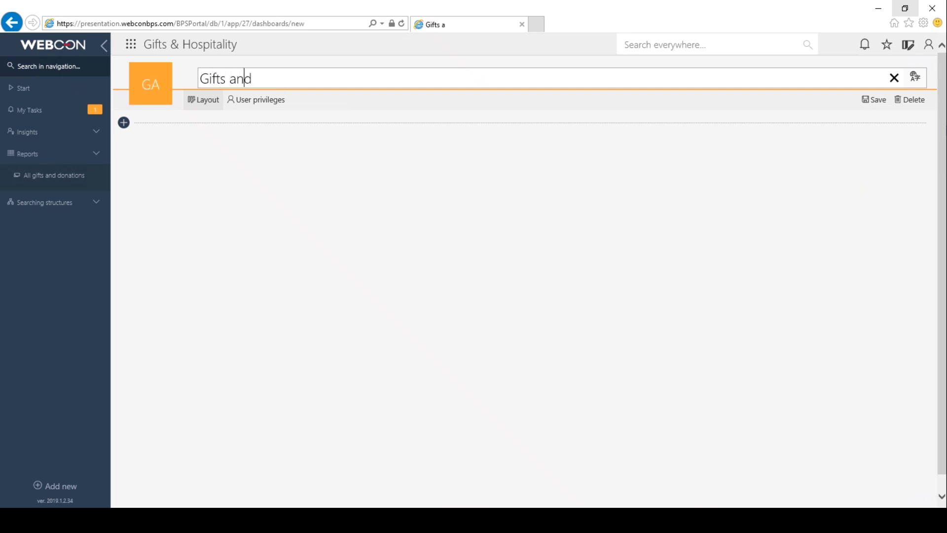
pyautogui.write(' Donations stat')
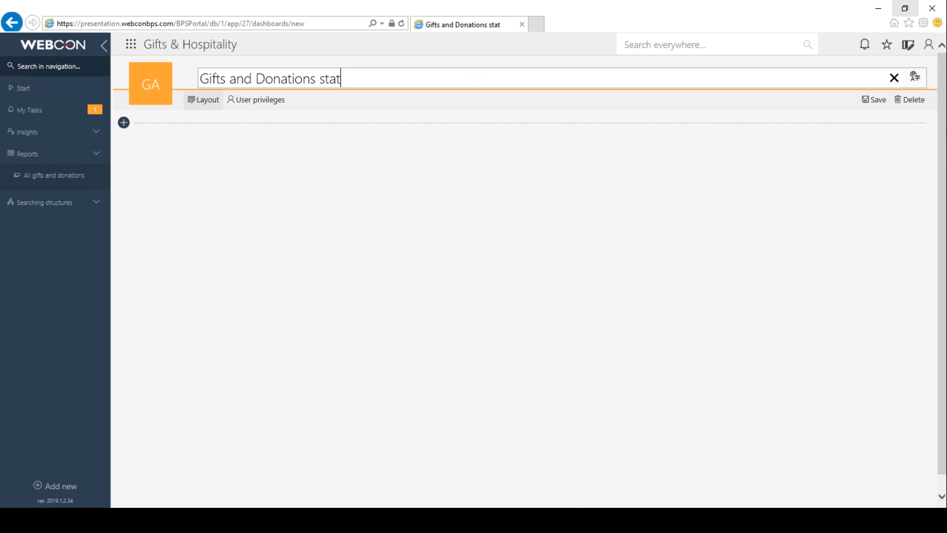
pyautogui.write('istics')
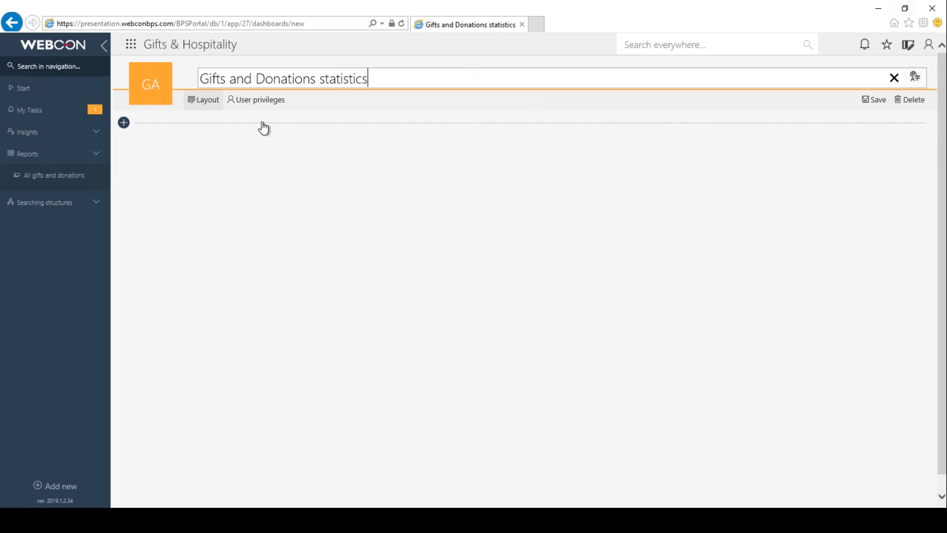
pyautogui.click(129, 124)
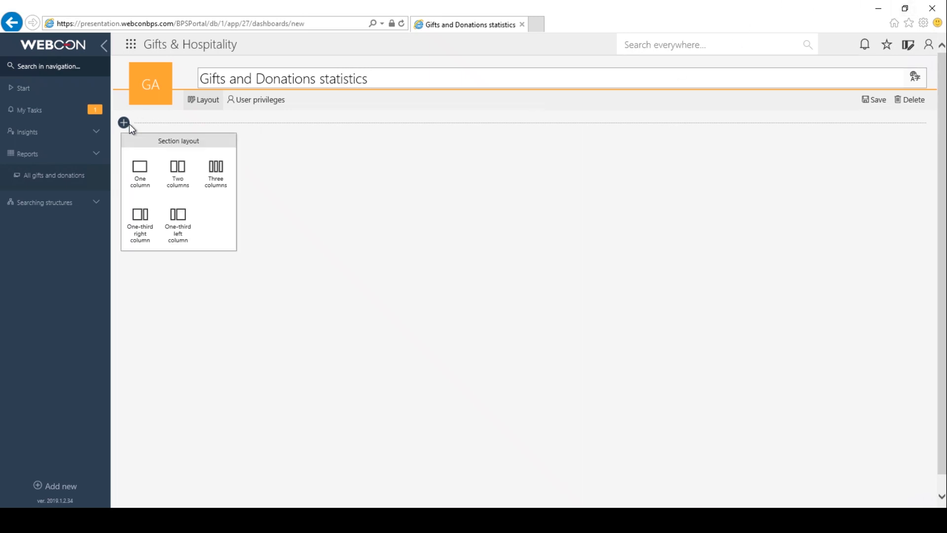
# Step: Make the section three columns and put a Register gift start tile in the first column
pyautogui.click(220, 180)
pyautogui.click(265, 147)
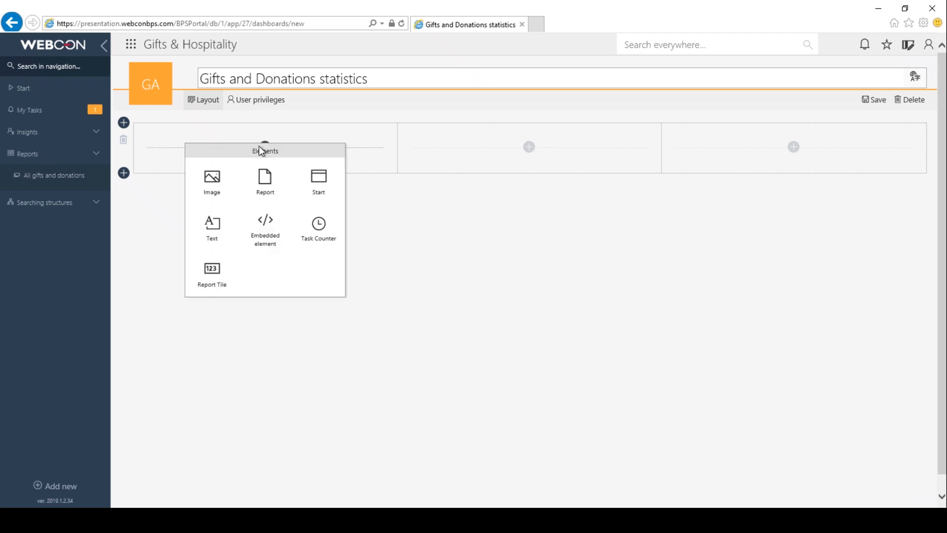
pyautogui.click(313, 182)
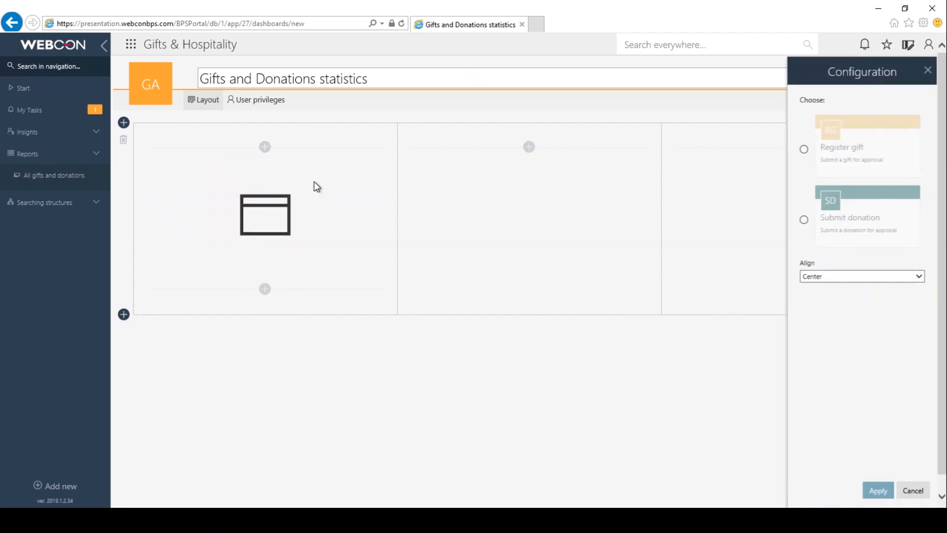
pyautogui.click(838, 149)
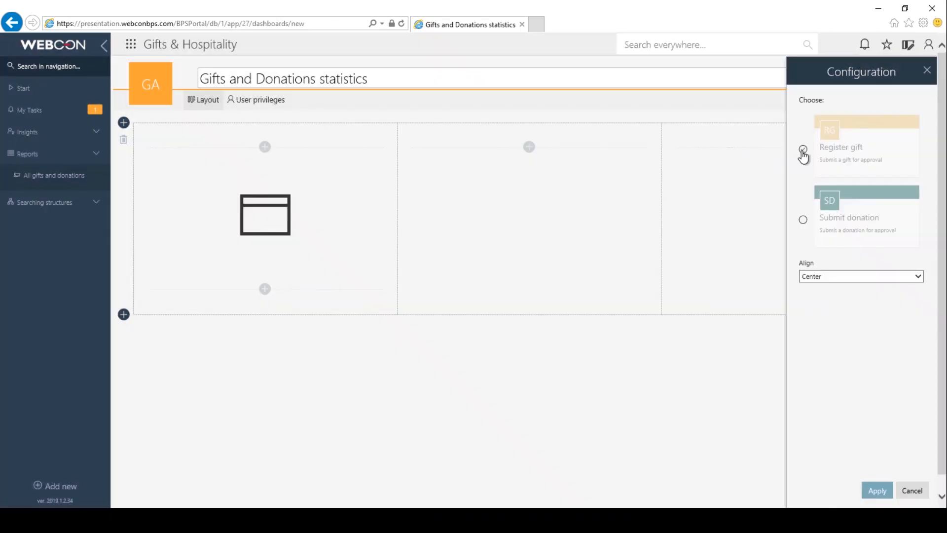
pyautogui.click(803, 149)
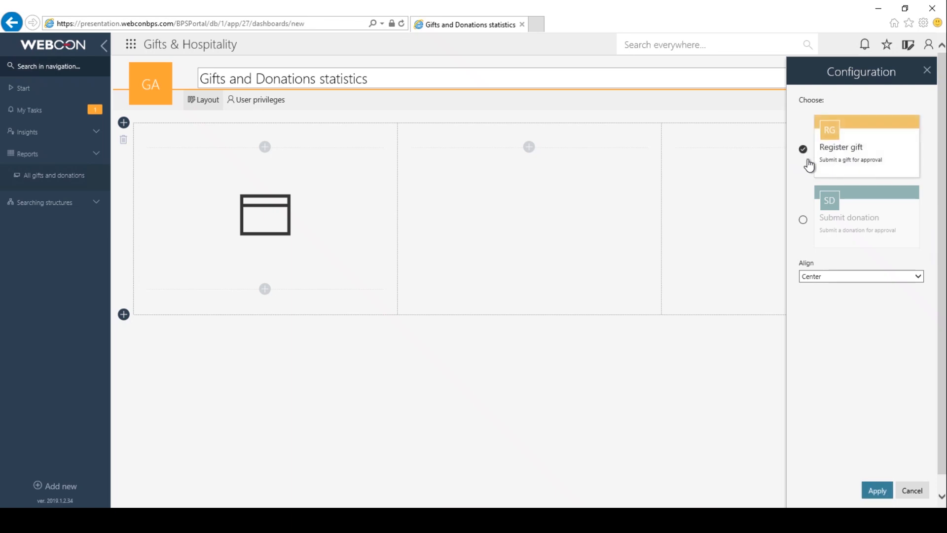
pyautogui.click(878, 491)
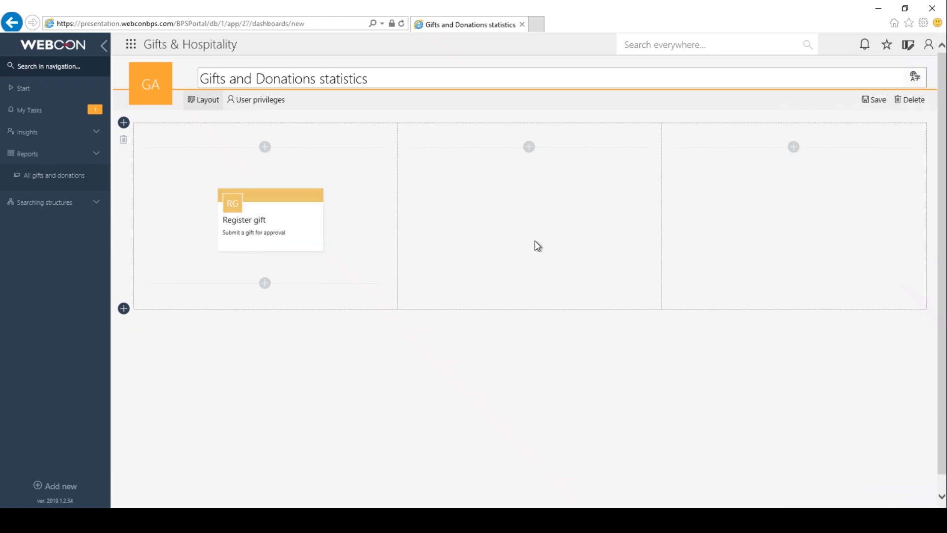
# Step: Add a Submit donation start tile to the middle column
pyautogui.click(530, 147)
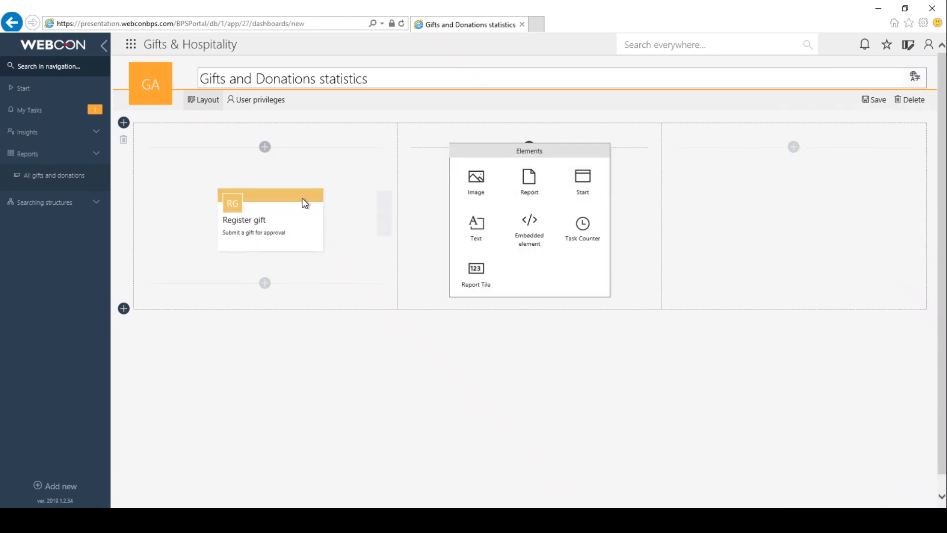
pyautogui.click(584, 184)
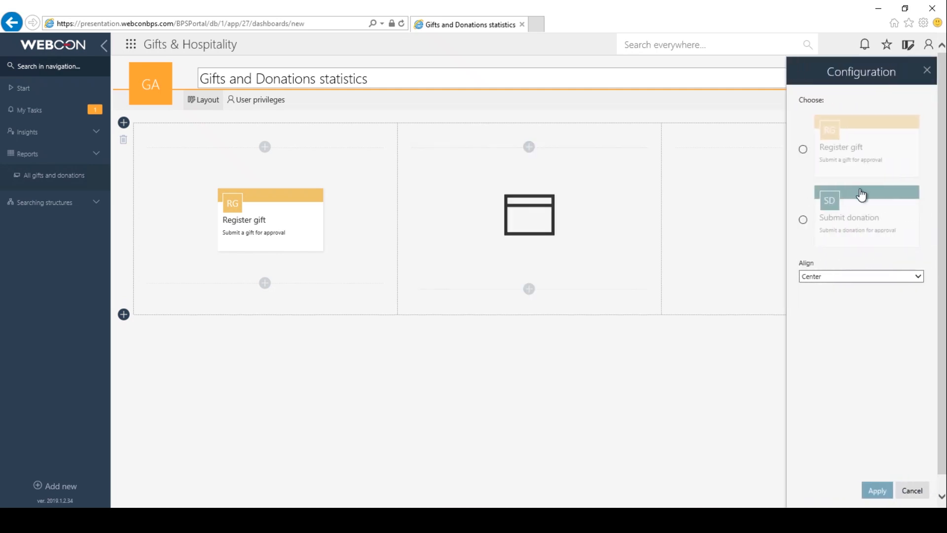
pyautogui.click(803, 221)
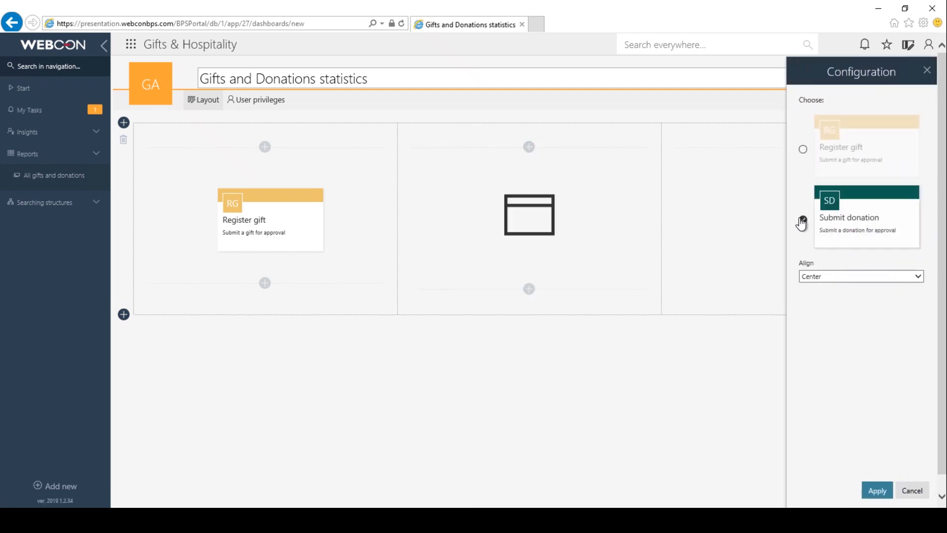
pyautogui.click(880, 491)
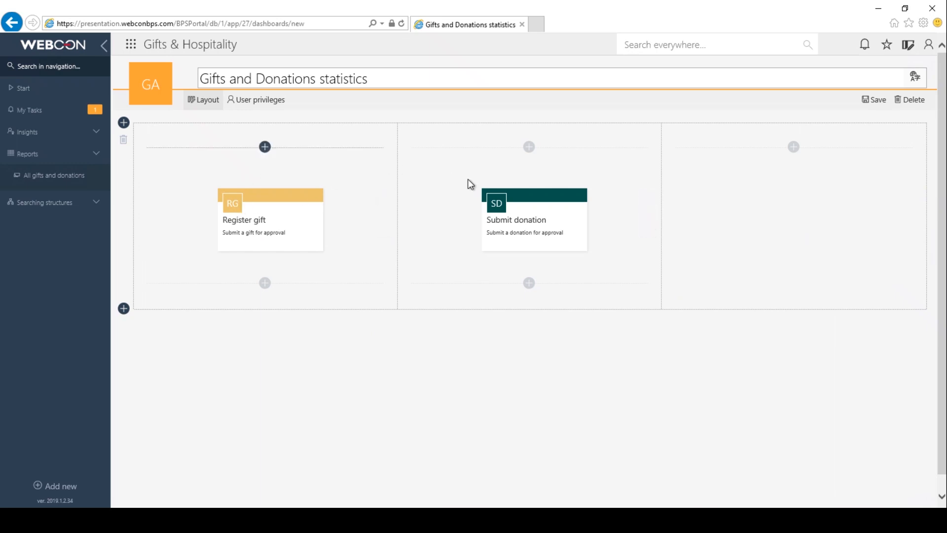
# Step: Add a report tile to the third column with grey text on a dark navy background
pyautogui.click(794, 147)
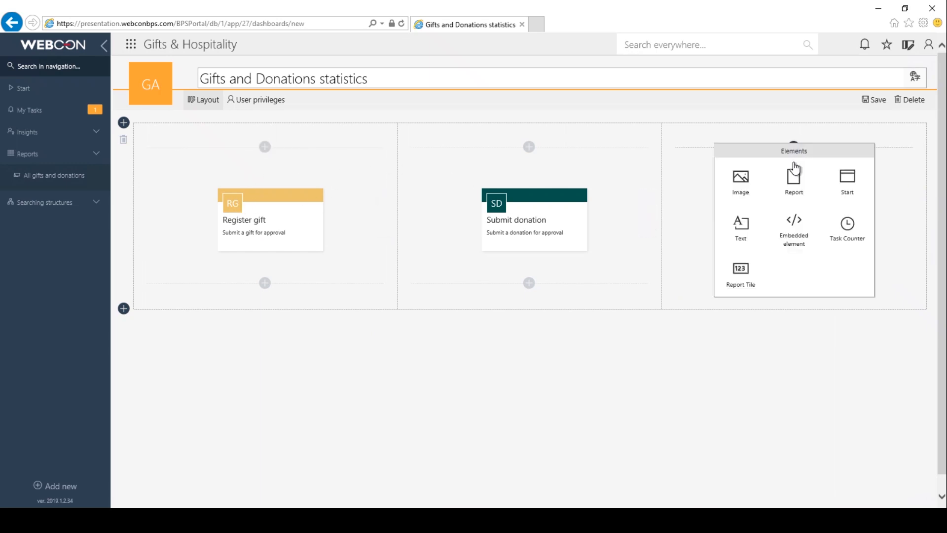
pyautogui.click(741, 271)
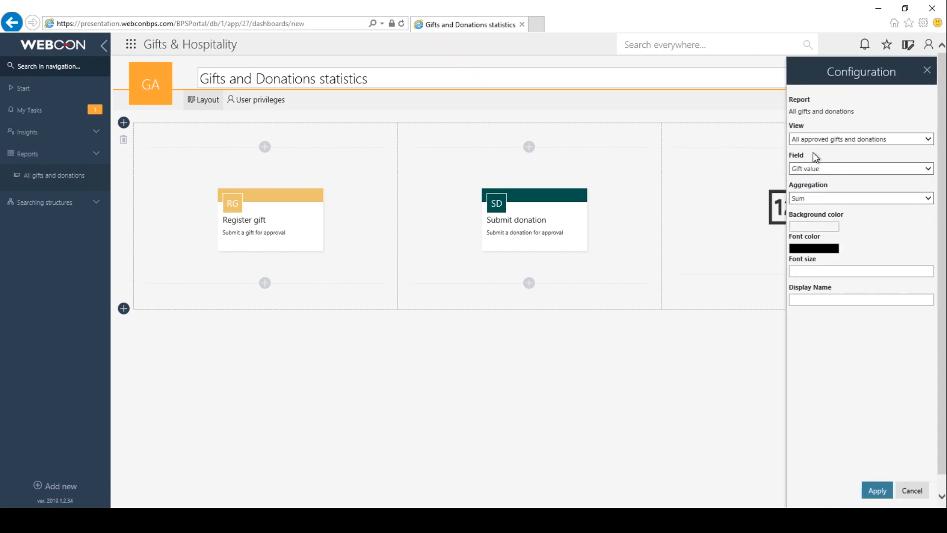
pyautogui.click(806, 249)
pyautogui.click(804, 259)
pyautogui.click(814, 226)
pyautogui.click(858, 258)
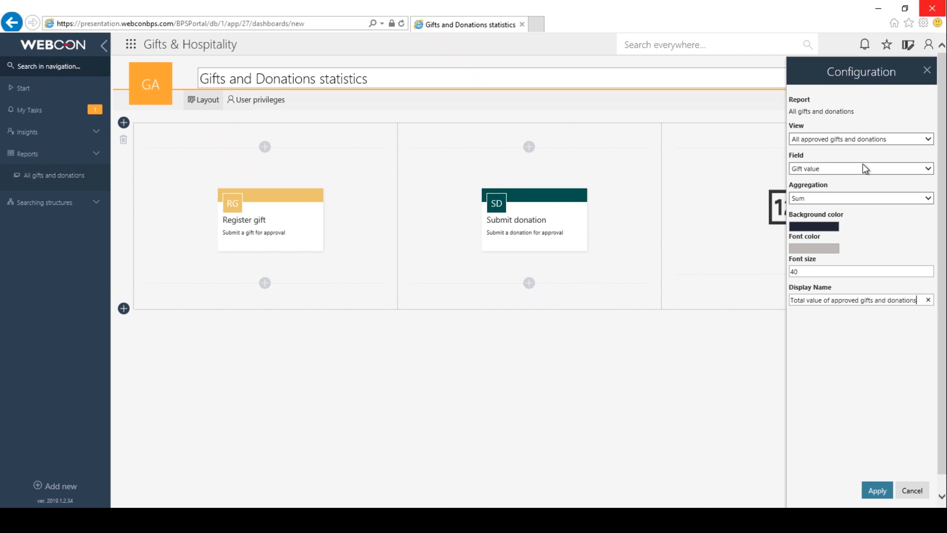
pyautogui.click(873, 491)
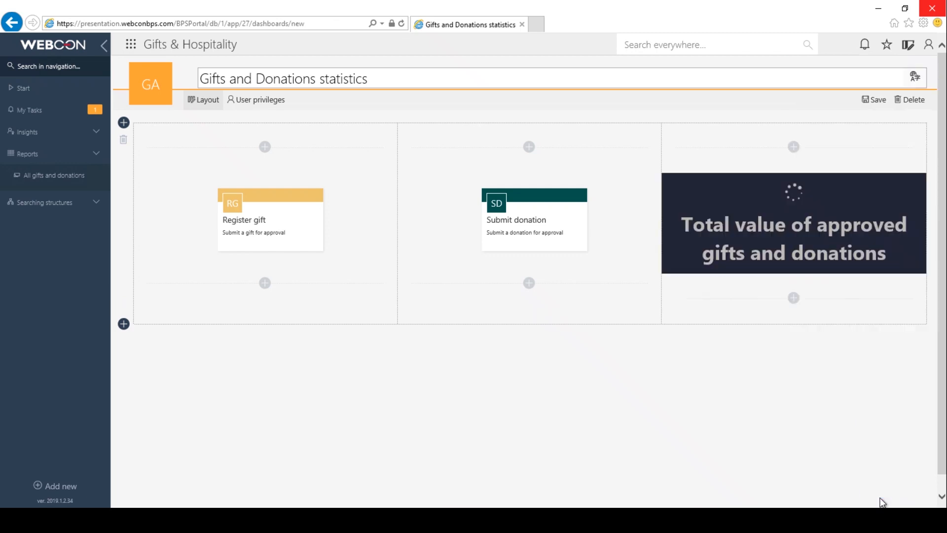
# Step: Select the 1200 total shown on the new tile, then start adding another row
pyautogui.moveTo(827, 224)
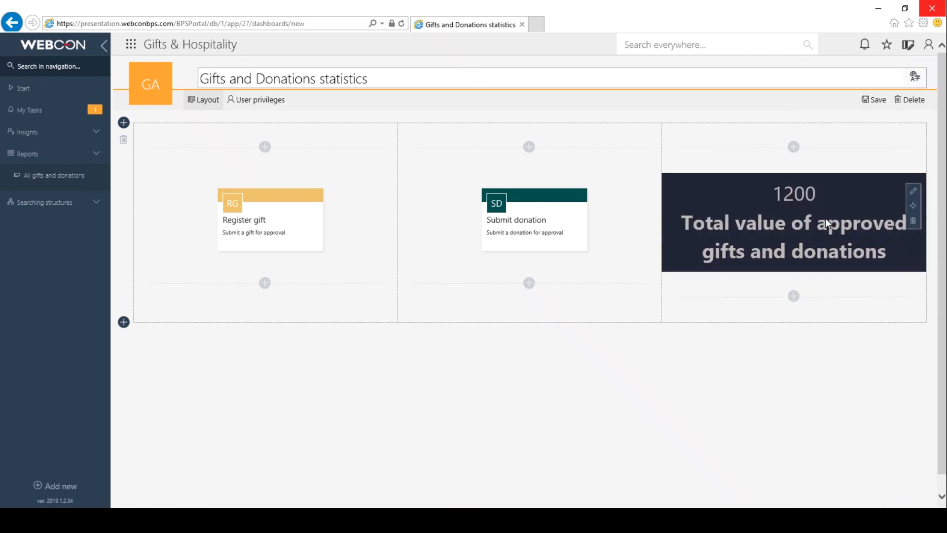
pyautogui.moveTo(791, 194); pyautogui.dragTo(822, 194)
pyautogui.doubleClick(797, 194)
pyautogui.click(783, 194)
pyautogui.doubleClick(782, 195)
pyautogui.click(783, 195)
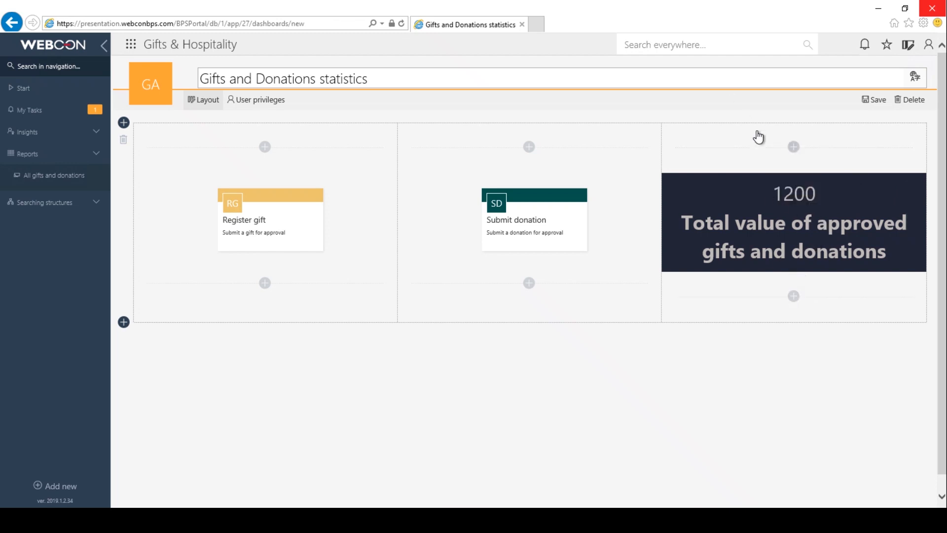
pyautogui.doubleClick(809, 195)
pyautogui.click(809, 197)
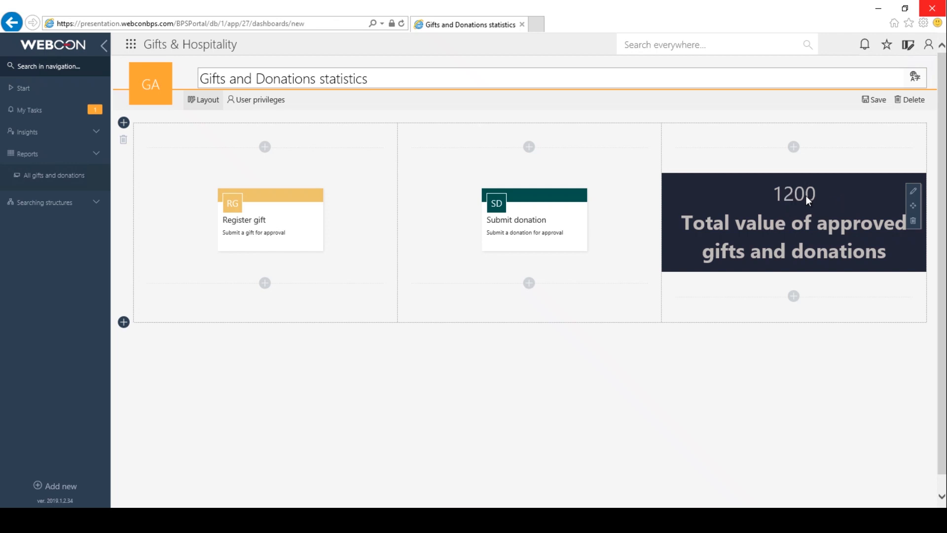
pyautogui.doubleClick(809, 197)
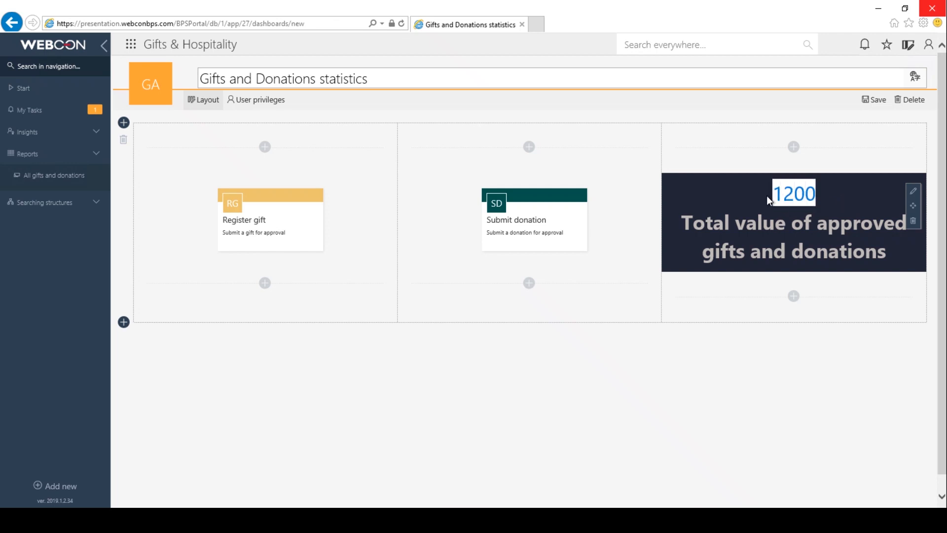
pyautogui.click(123, 324)
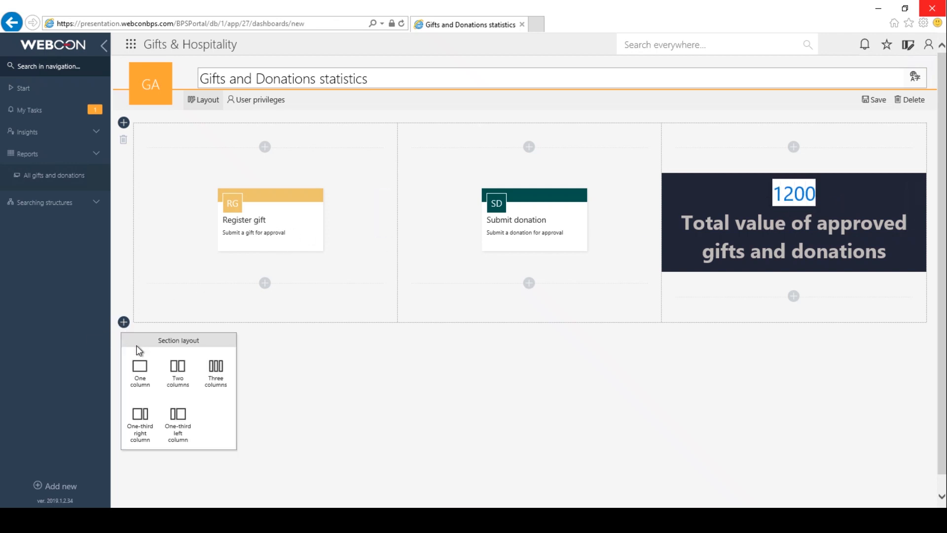
# Step: Add a two-column row with the All approved gifts and donations report in the left cell, shortening its display name
pyautogui.click(175, 370)
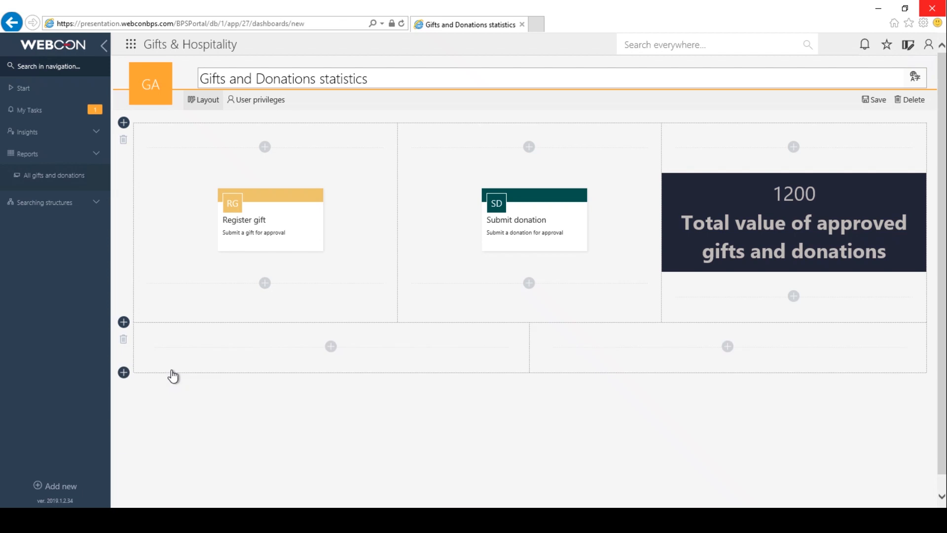
pyautogui.click(331, 347)
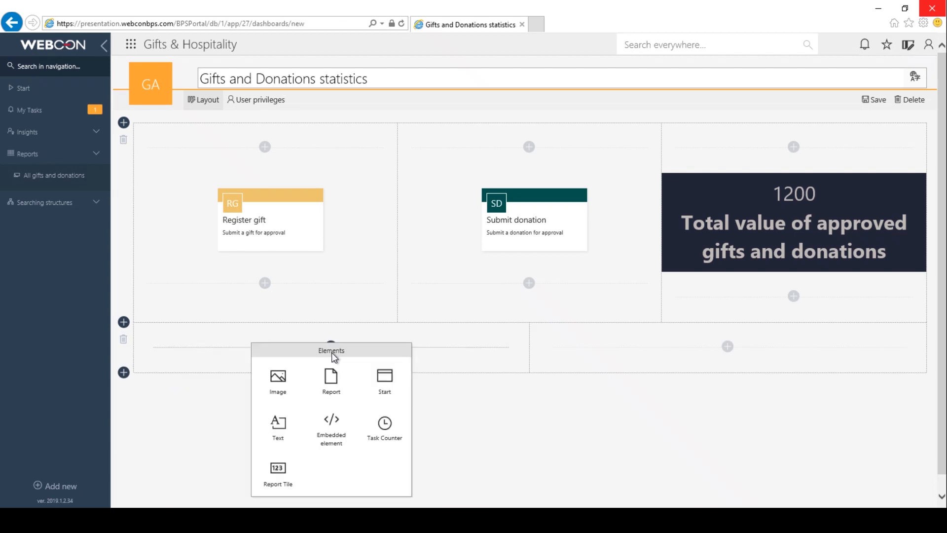
pyautogui.click(333, 392)
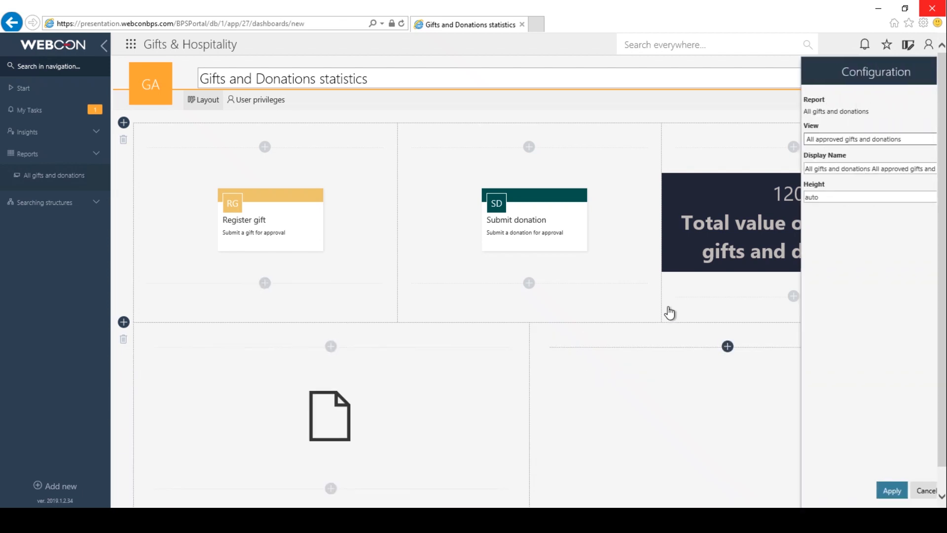
pyautogui.click(840, 142)
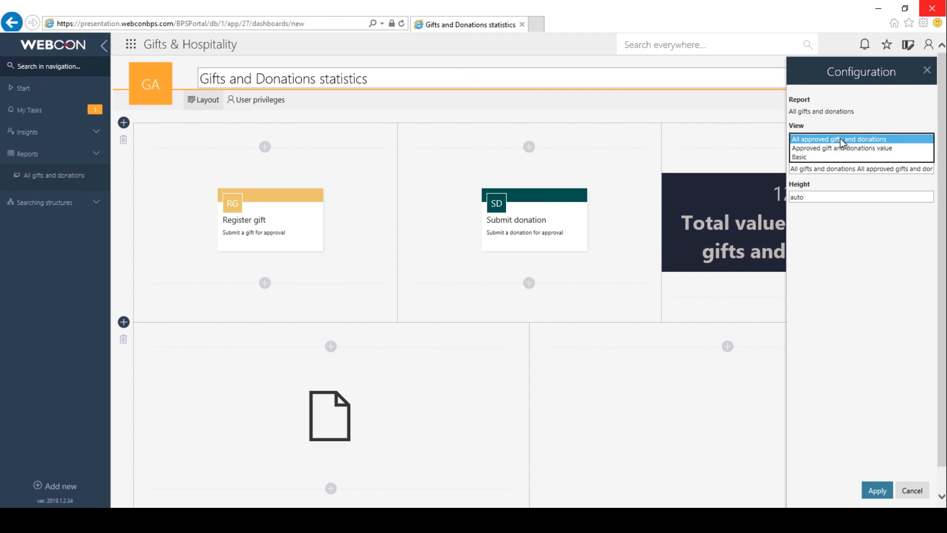
pyautogui.click(840, 138)
pyautogui.click(853, 170)
pyautogui.moveTo(857, 171); pyautogui.dragTo(764, 173)
pyautogui.press('BackSpace')
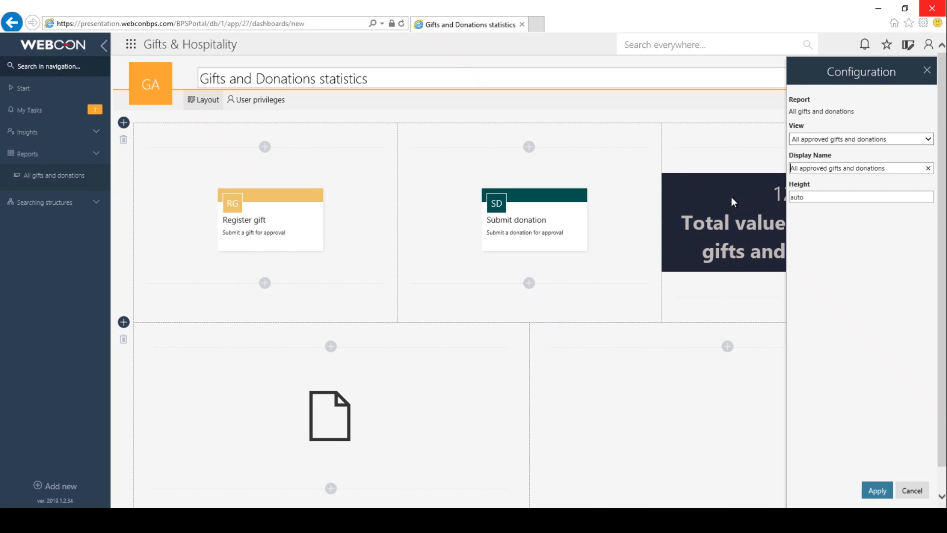
pyautogui.click(877, 491)
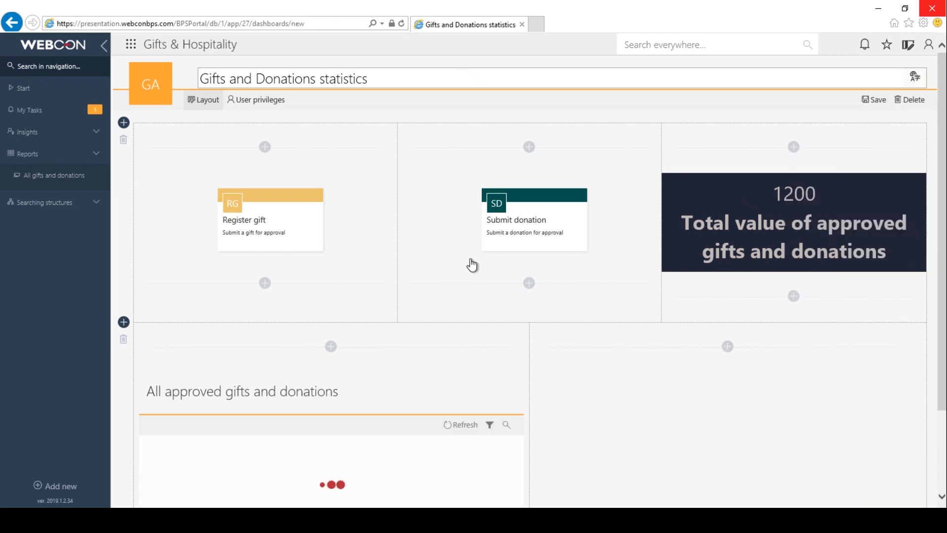
# Step: Put the Approved gift and donations value view in the right cell, titled 'Breakdown'
pyautogui.scroll(-2, 472, 264)
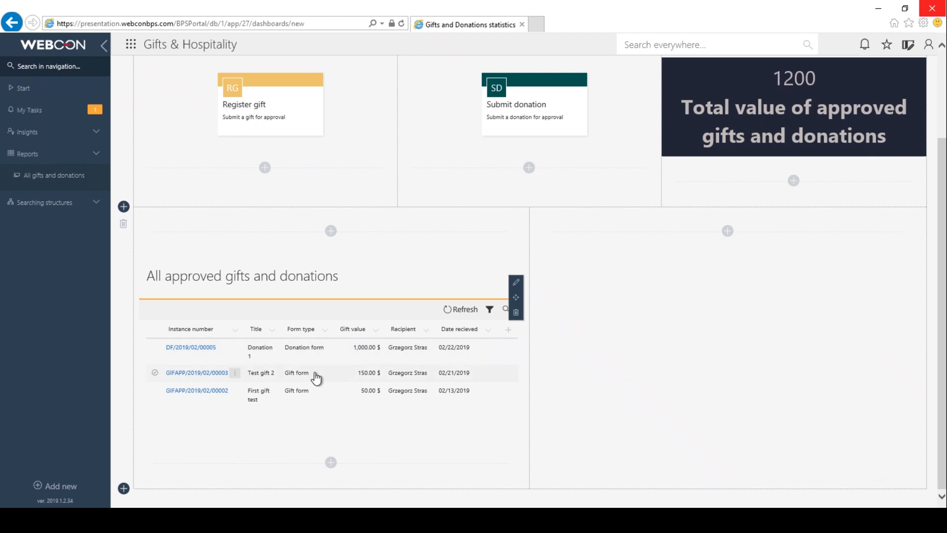
pyautogui.click(728, 232)
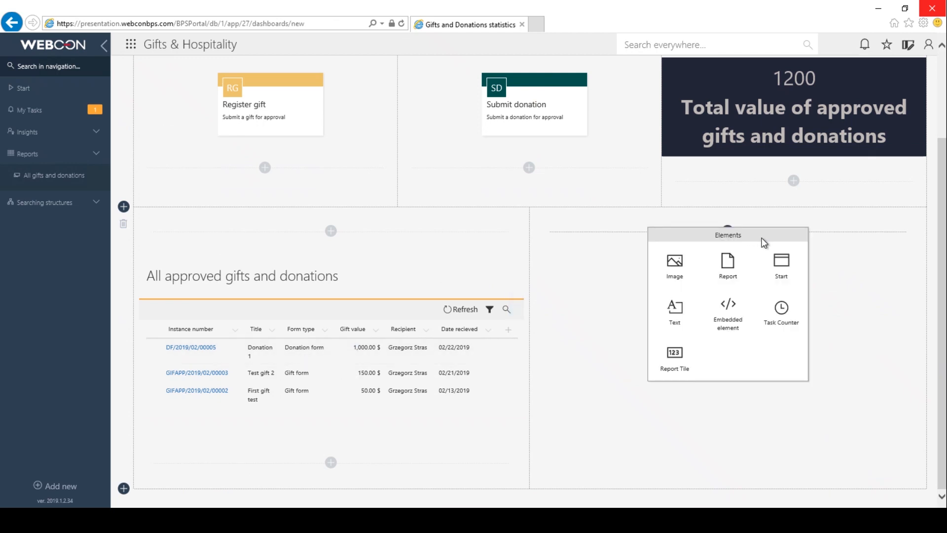
pyautogui.click(731, 276)
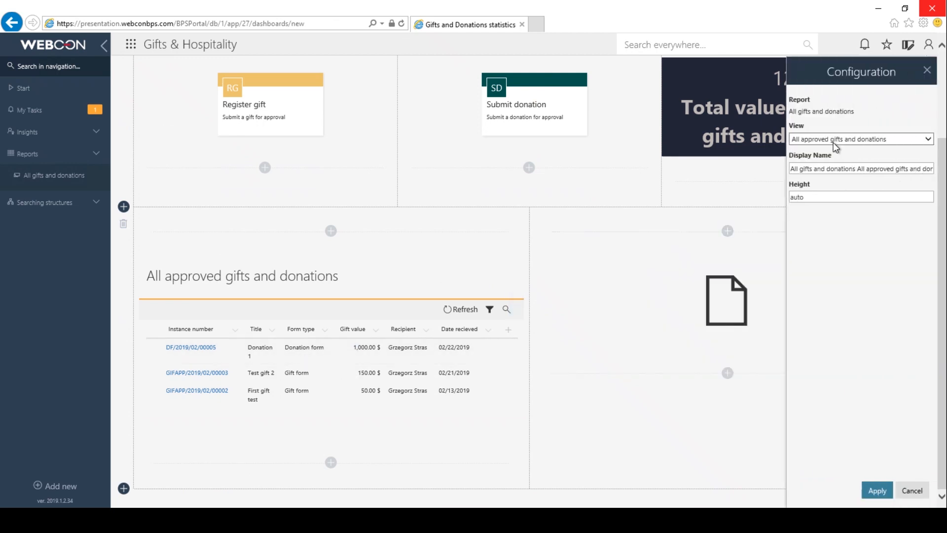
pyautogui.click(834, 142)
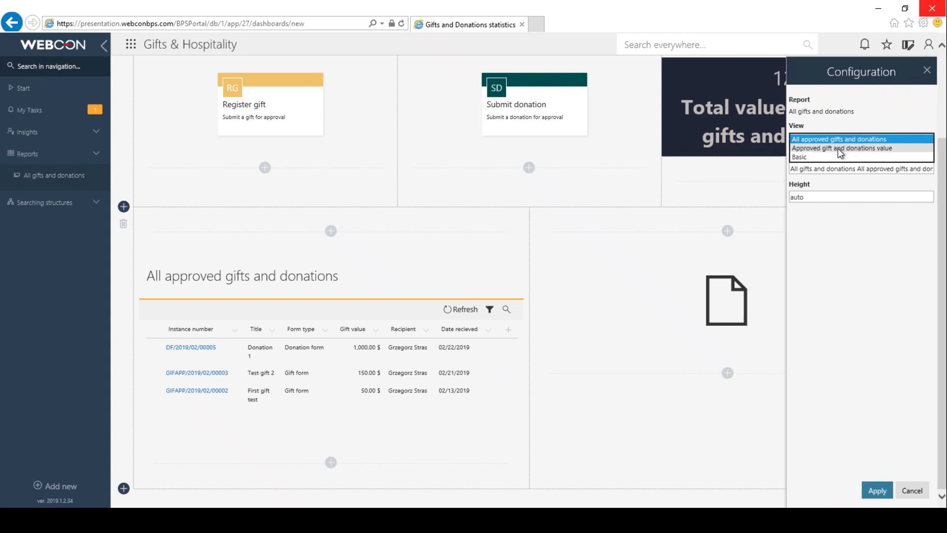
pyautogui.click(837, 148)
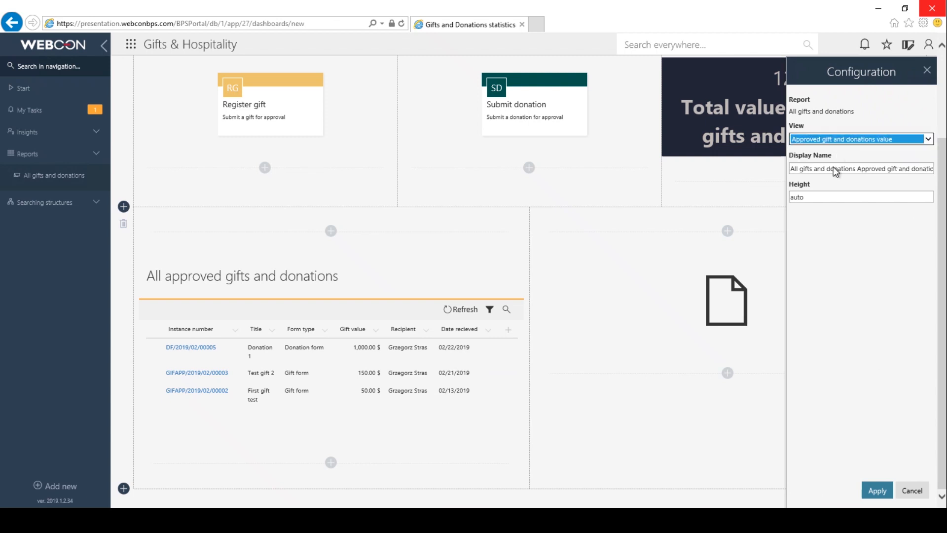
pyautogui.moveTo(861, 169); pyautogui.dragTo(737, 172)
pyautogui.click(867, 170)
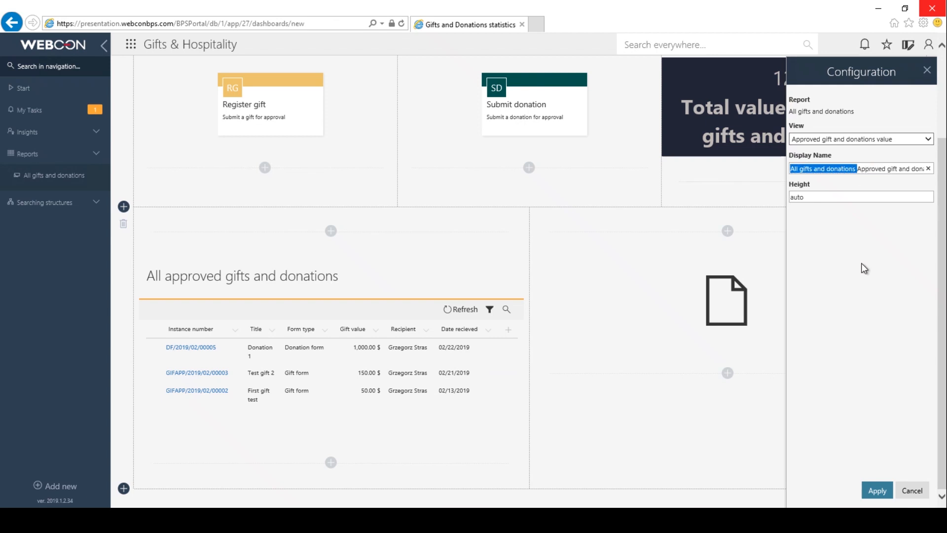
pyautogui.press('BackSpace')
pyautogui.moveTo(899, 168); pyautogui.dragTo(662, 162)
pyautogui.write('Breakdown')
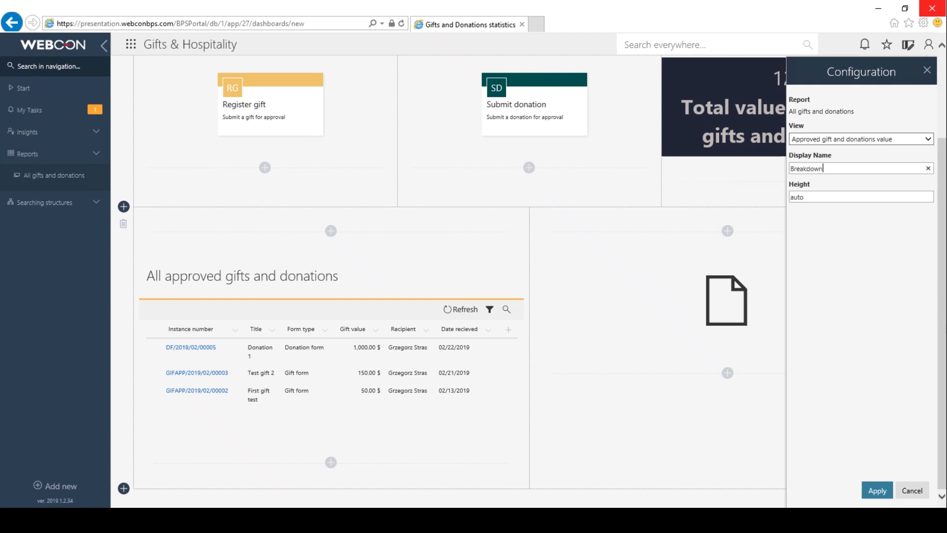
pyautogui.click(881, 496)
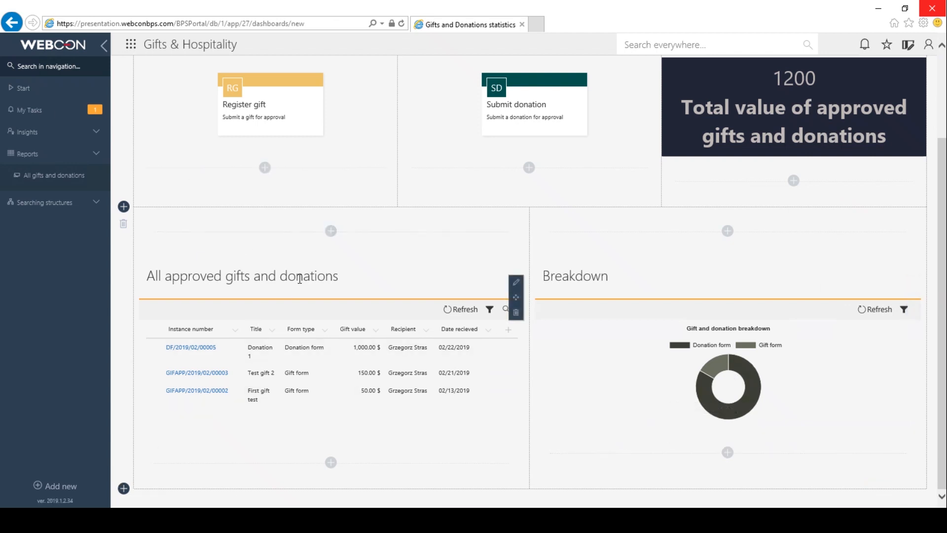
pyautogui.click(537, 25)
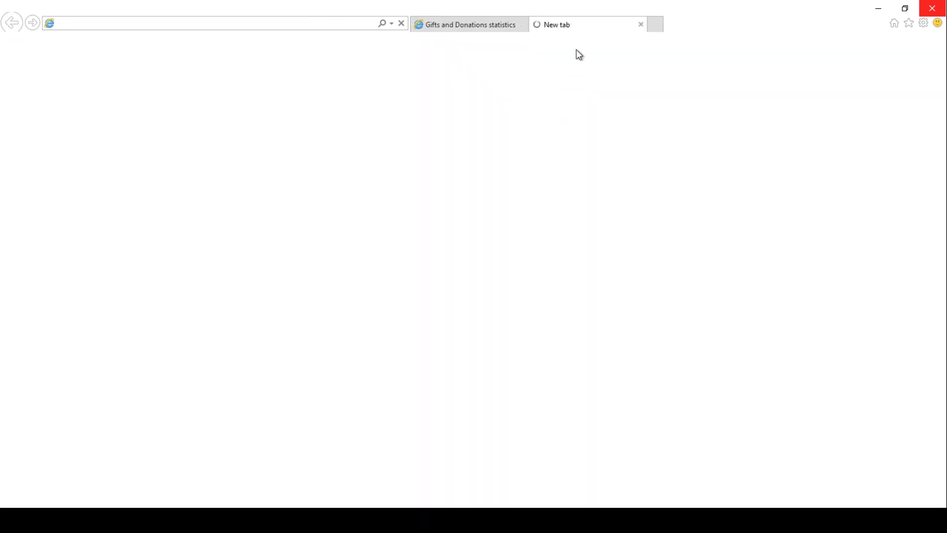
# Step: Search Bing for 'webcon bps youtube' and open the WEBCON BPS demo video
pyautogui.write('we')
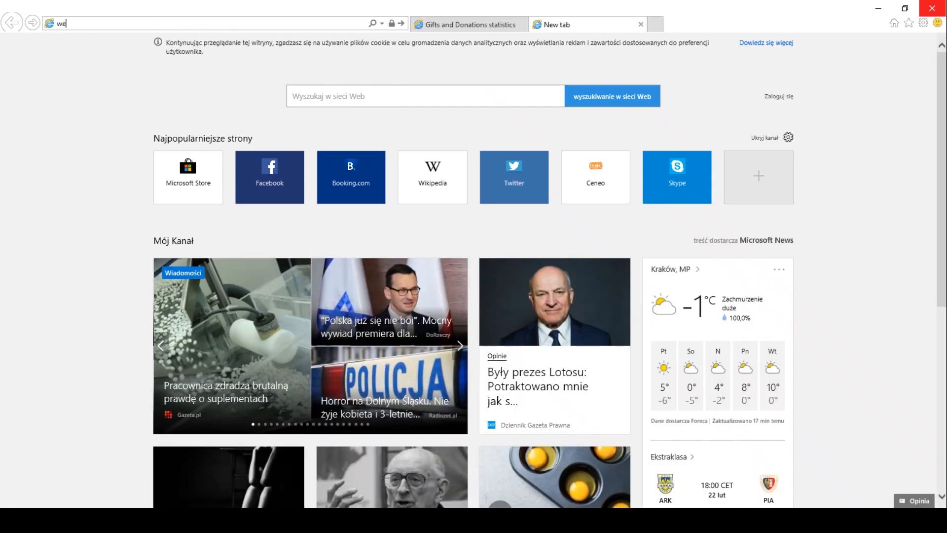
pyautogui.write('bcon bps youtube')
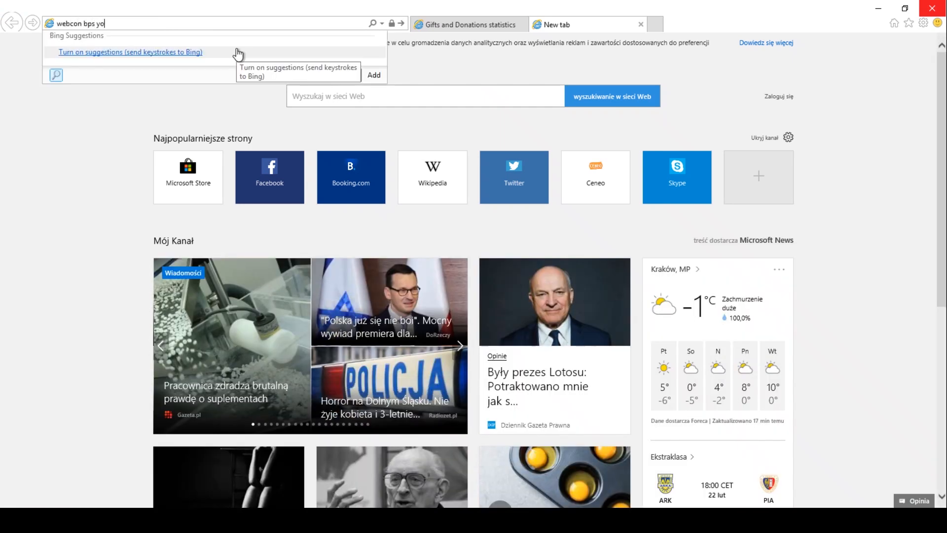
pyautogui.press('Return')
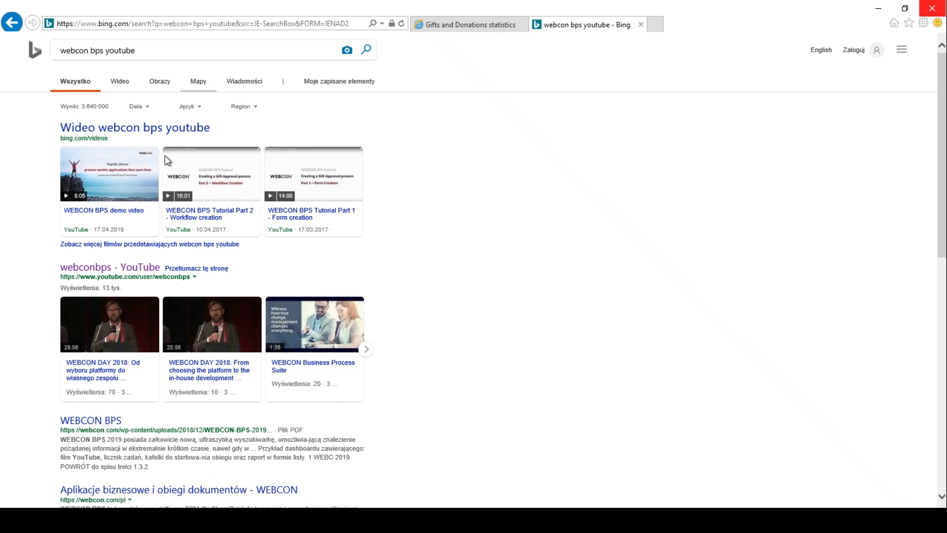
pyautogui.moveTo(96, 222)
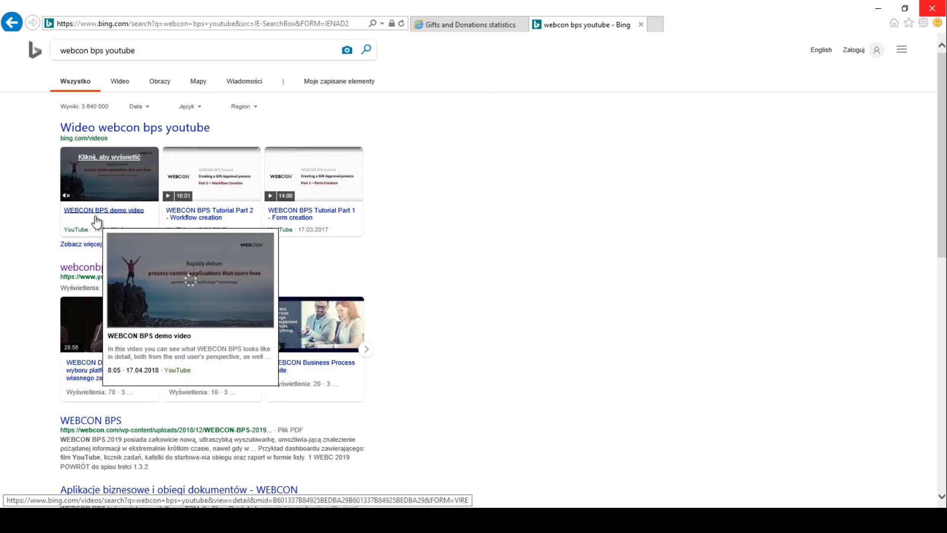
pyautogui.click(95, 217)
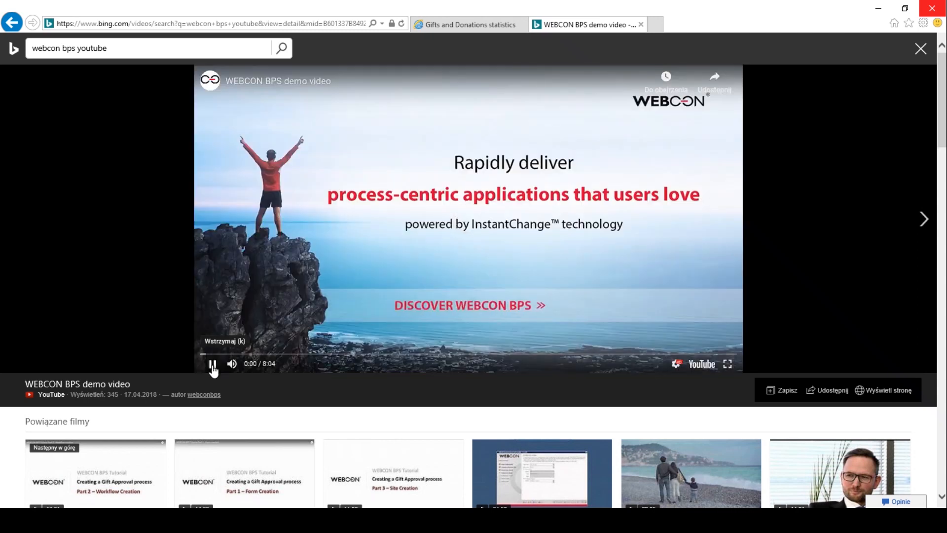
pyautogui.click(212, 368)
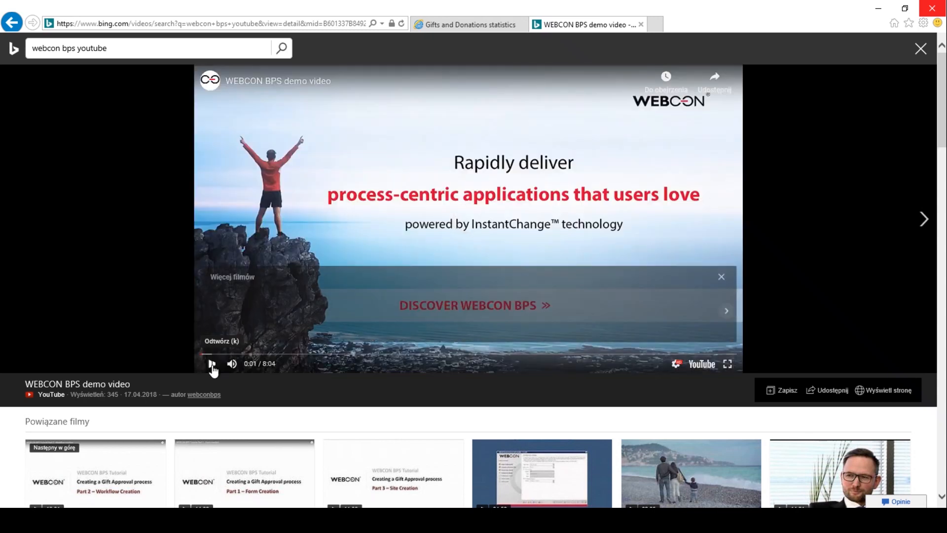
# Step: Copy the demo video's embed code and return to the dashboard tab
pyautogui.rightClick(412, 154)
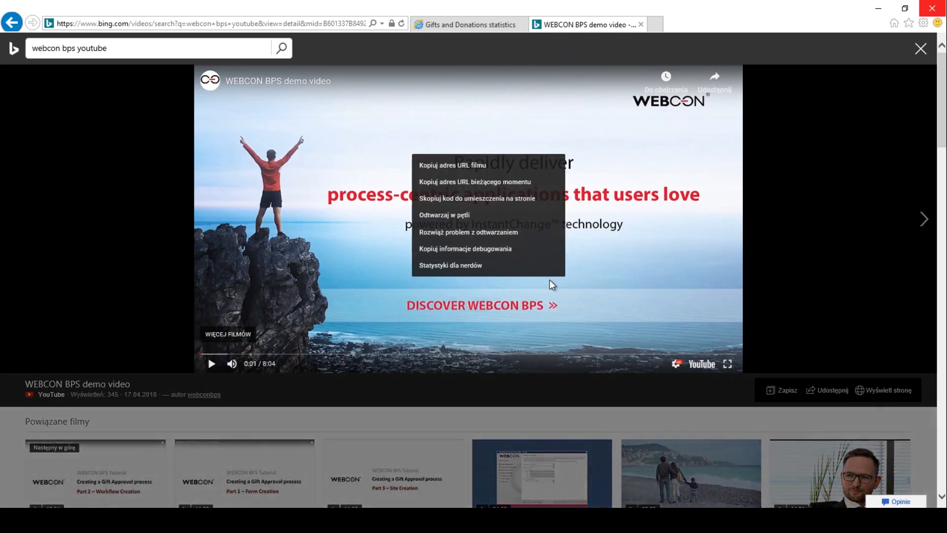
pyautogui.click(517, 200)
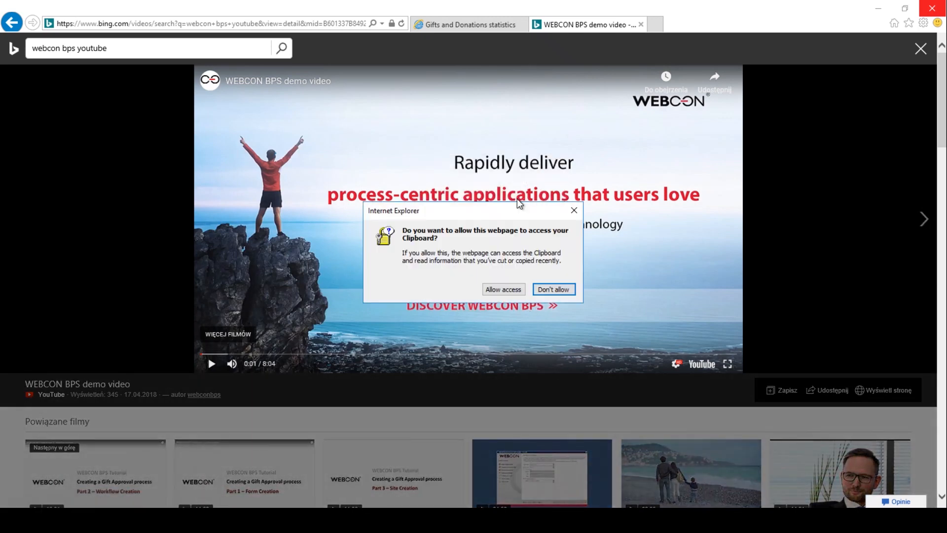
pyautogui.click(504, 293)
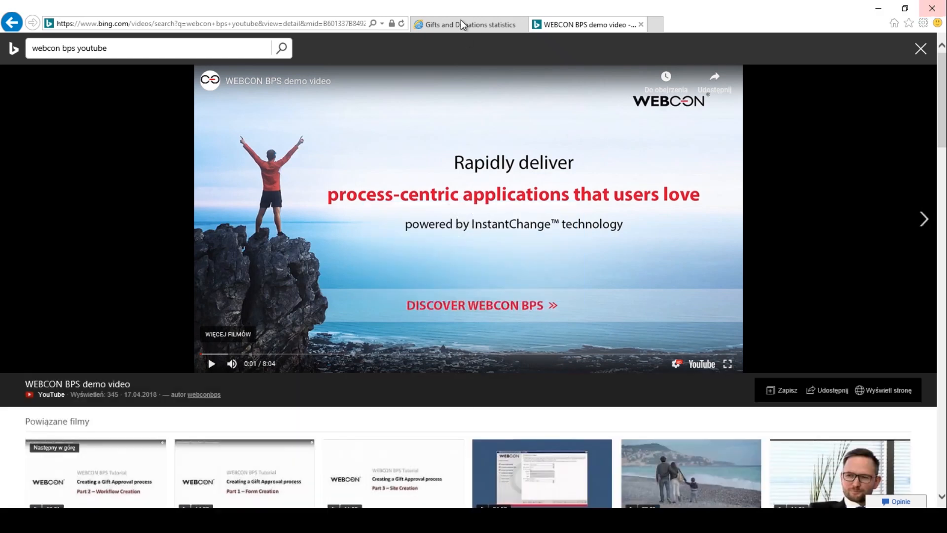
pyautogui.click(461, 23)
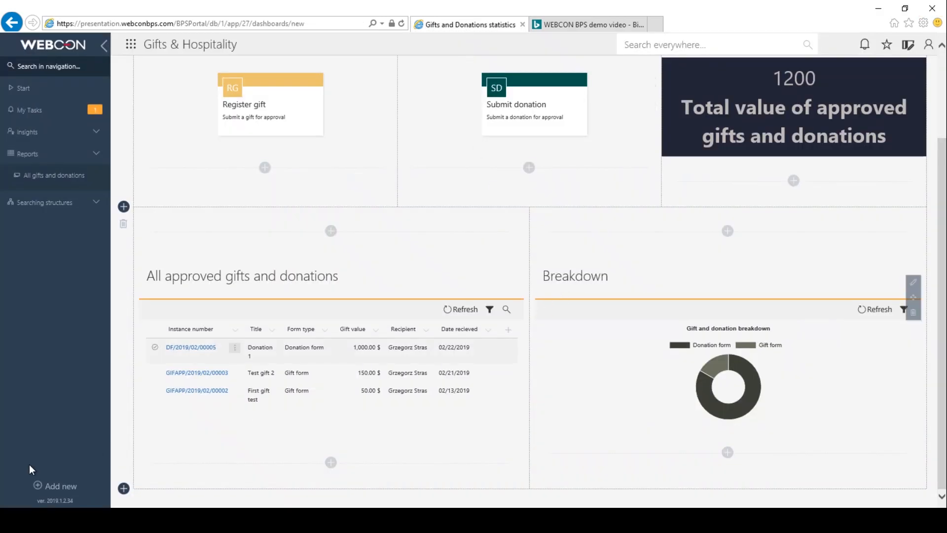
# Step: Add a one-column section embedding the WEBCON BPS demo video via its pasted iframe code
pyautogui.click(124, 488)
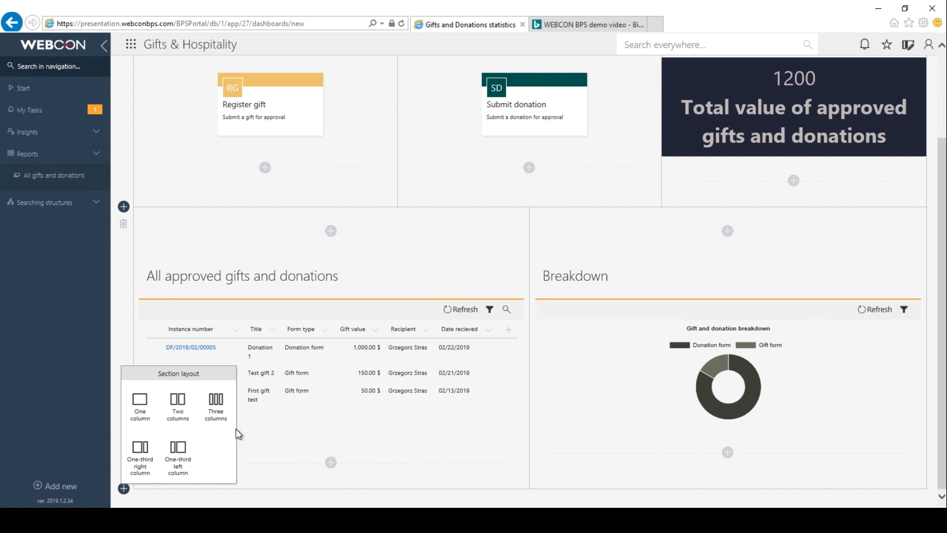
pyautogui.click(148, 407)
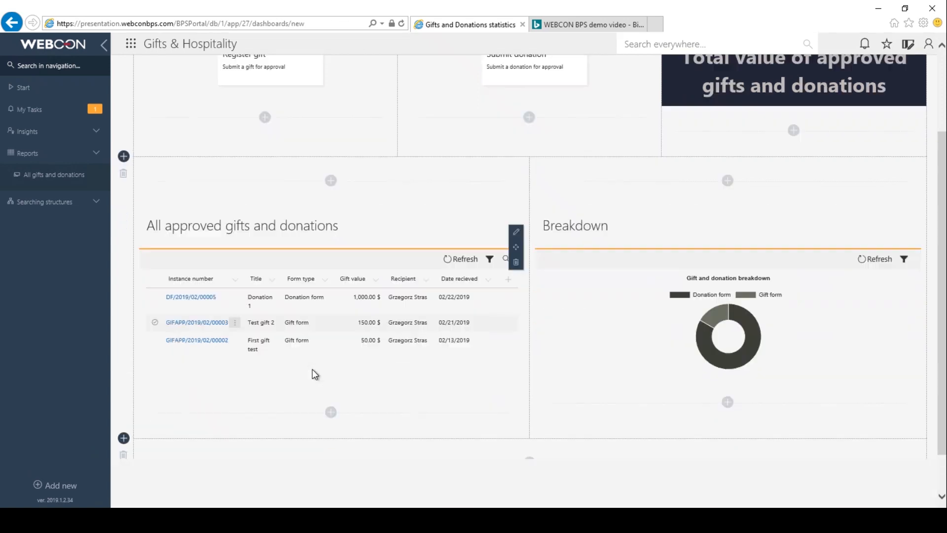
pyautogui.click(529, 464)
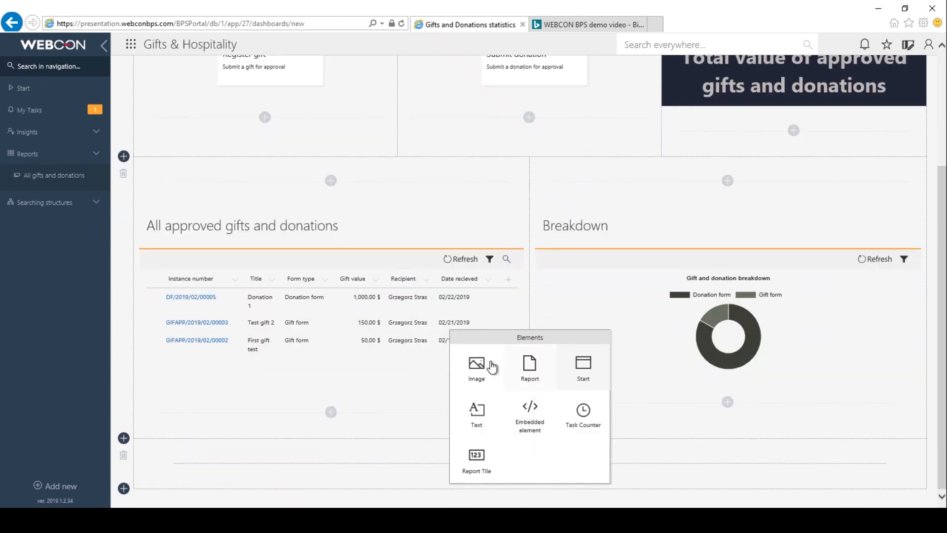
pyautogui.click(531, 412)
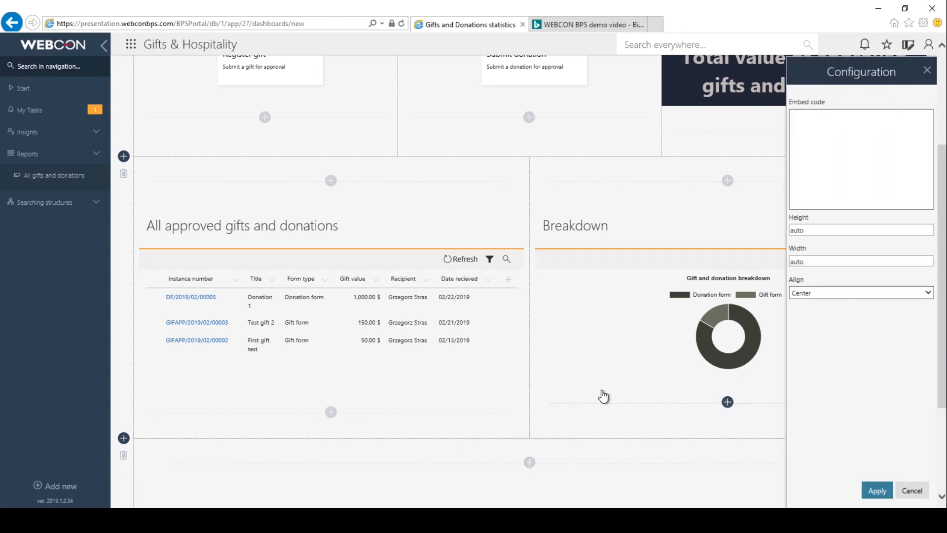
pyautogui.click(837, 173)
pyautogui.write('<iframe width="1090" height="613" src="https://www.youtube.com/embed/5eau0OPVdcg" frameborder="0" allow="accelerometer; autoplay; encrypted-media; gyroscope; picture-in-picture" allowfullscreen></iframe>')
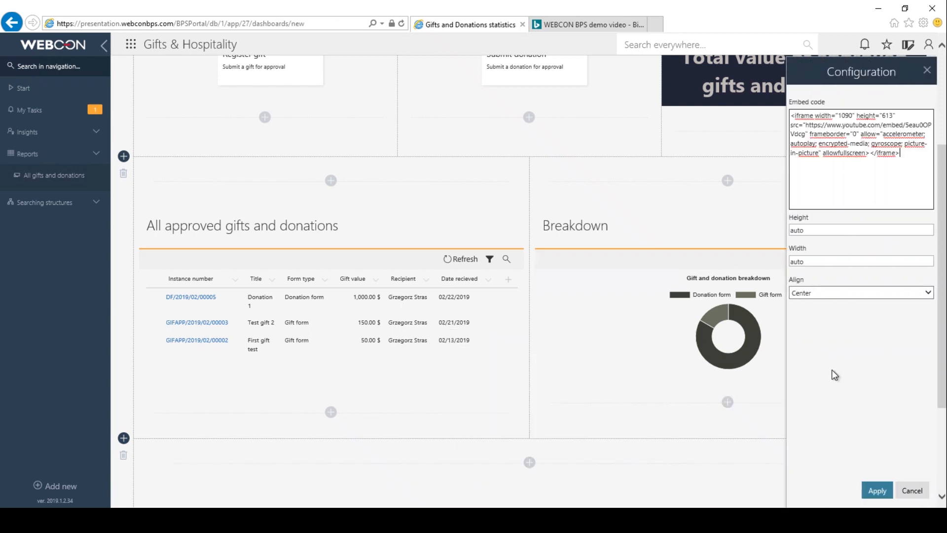
pyautogui.click(877, 491)
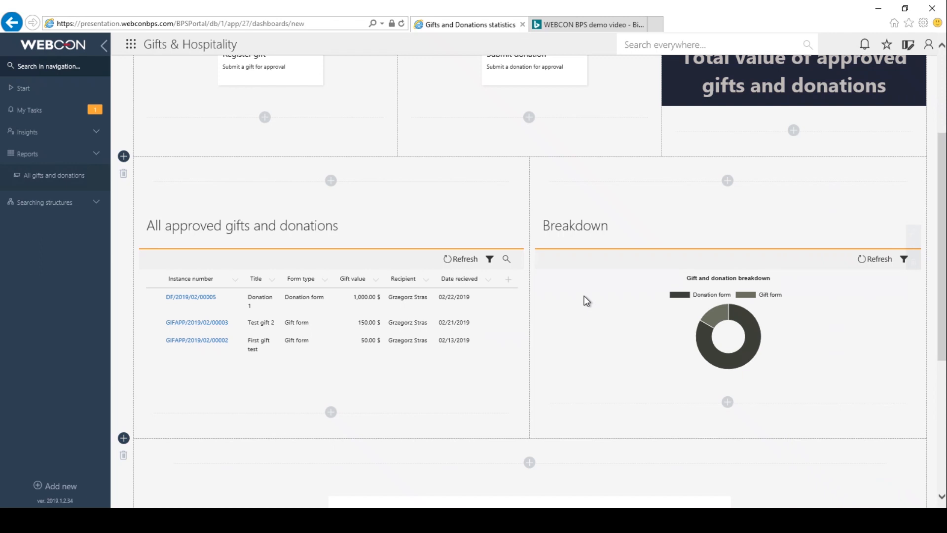
pyautogui.scroll(-5, 902, 372)
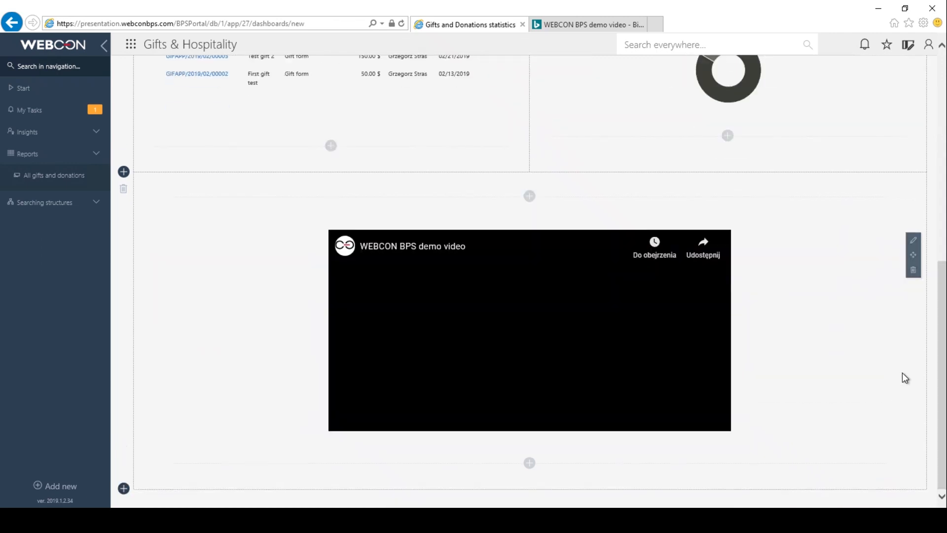
# Step: Add another empty one-column section below the video
pyautogui.click(123, 488)
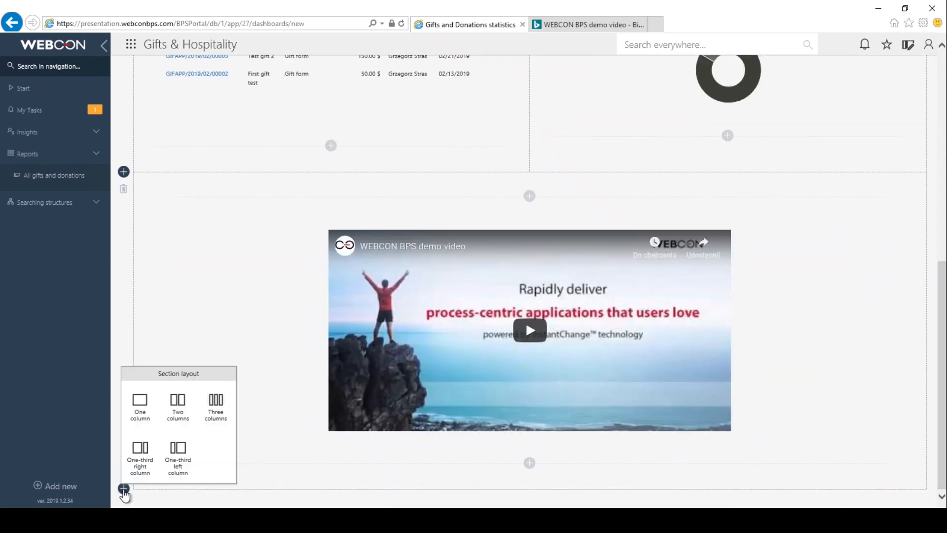
pyautogui.click(133, 399)
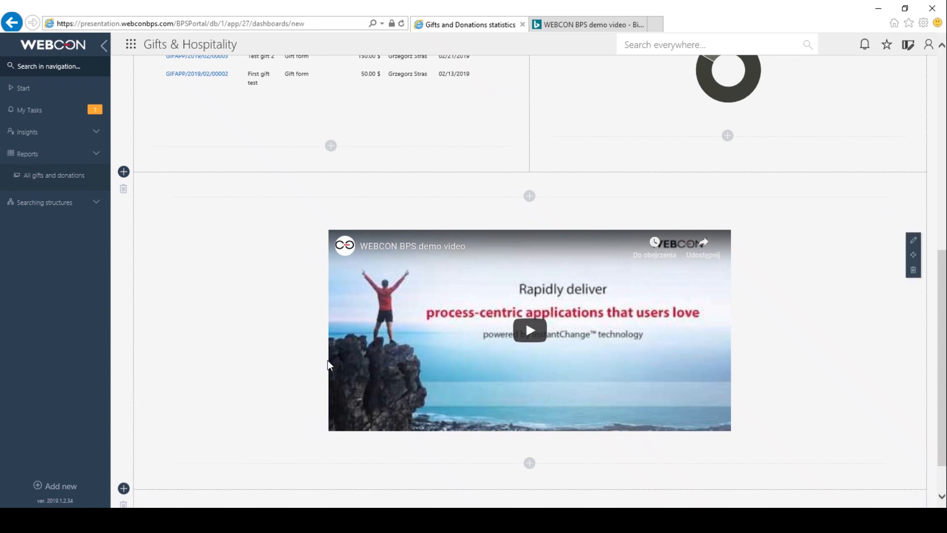
pyautogui.scroll(-1, 429, 402)
# Step: Place a Basic-view report named 'All submited gifts and donations' in the bottom section
pyautogui.click(529, 463)
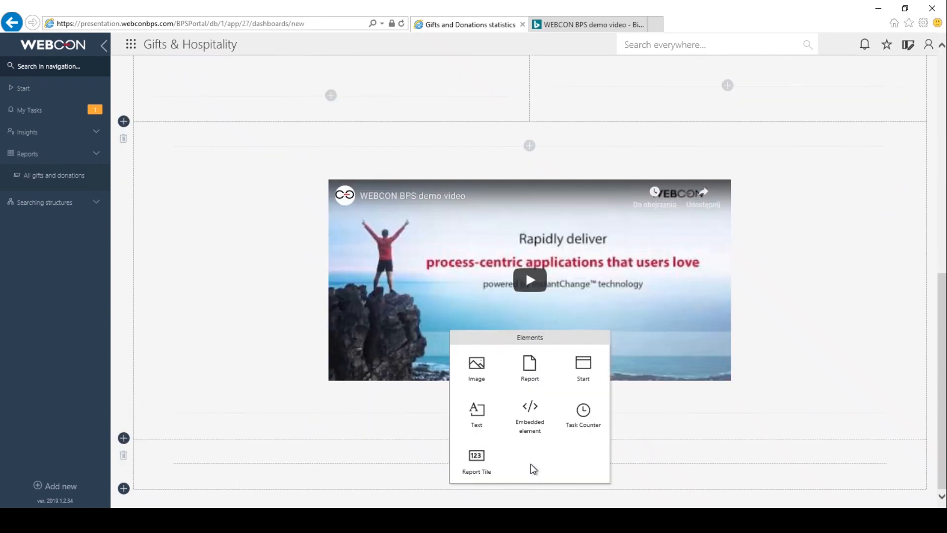
pyautogui.click(532, 378)
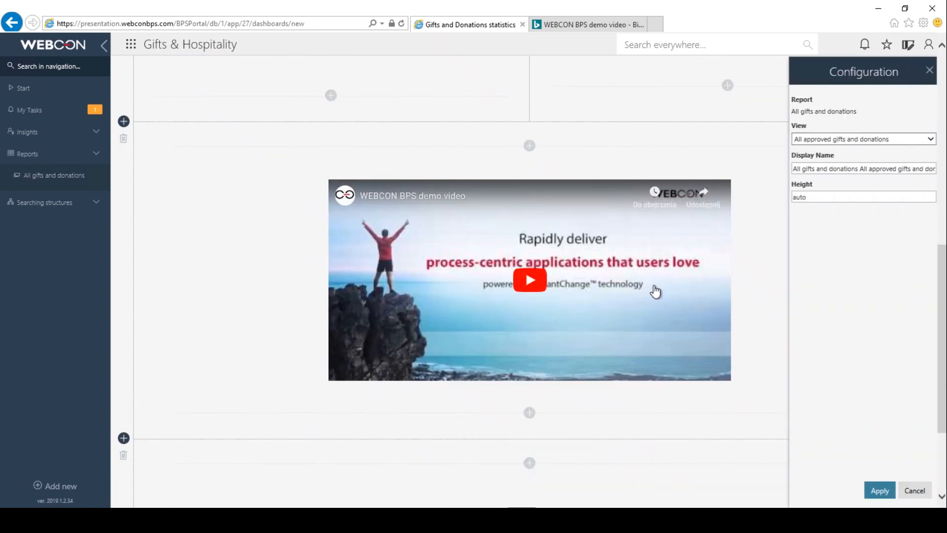
pyautogui.click(845, 141)
pyautogui.click(822, 157)
pyautogui.click(880, 169)
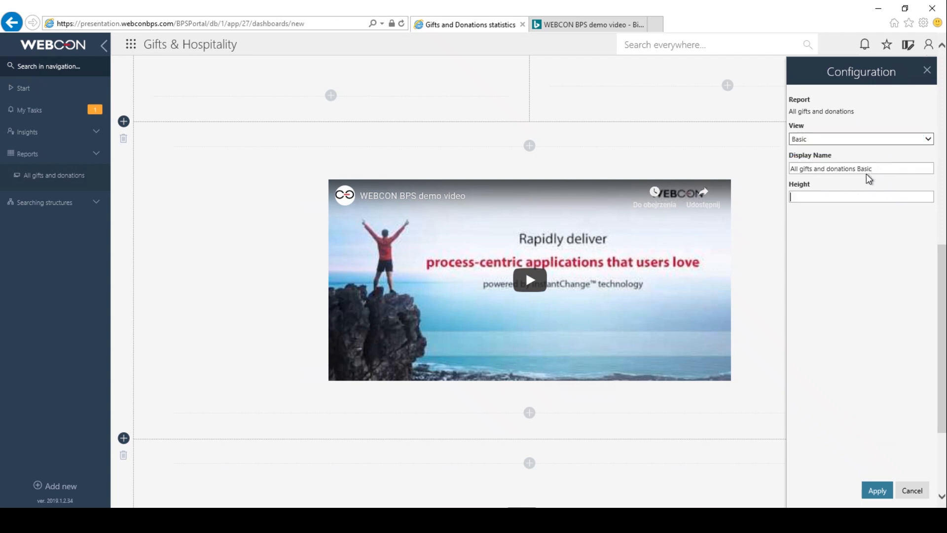
pyautogui.moveTo(797, 169); pyautogui.dragTo(782, 180)
pyautogui.write('A')
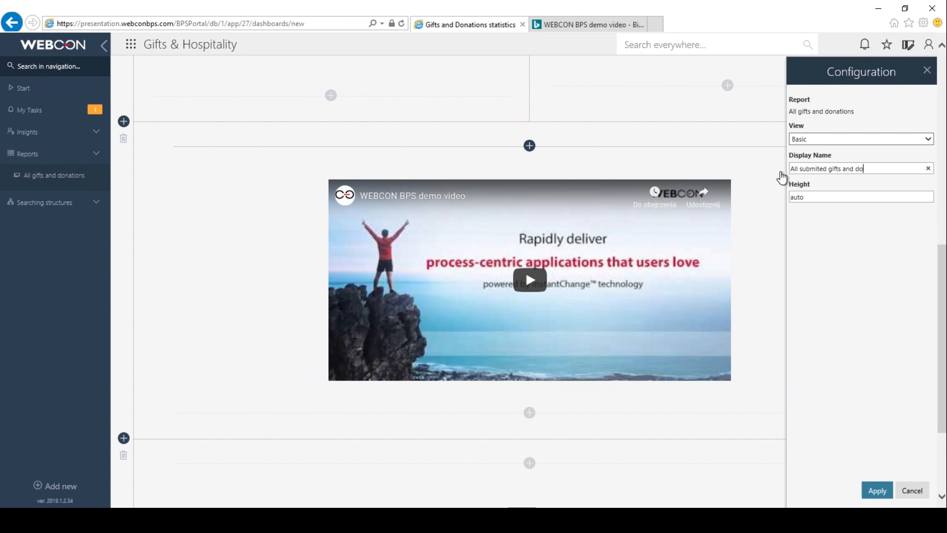
pyautogui.click(876, 490)
pyautogui.scroll(-5, 750, 300)
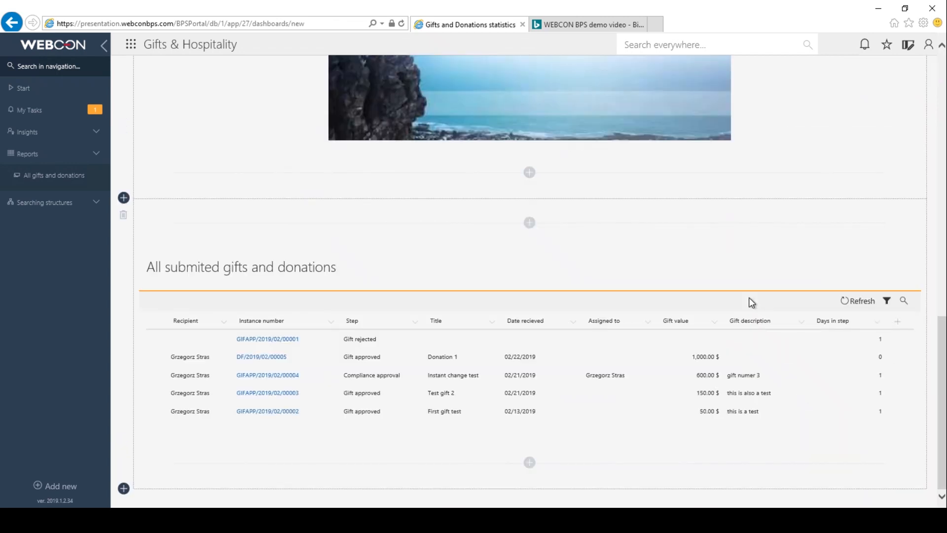
pyautogui.scroll(3, 735, 286)
pyautogui.scroll(10, 728, 276)
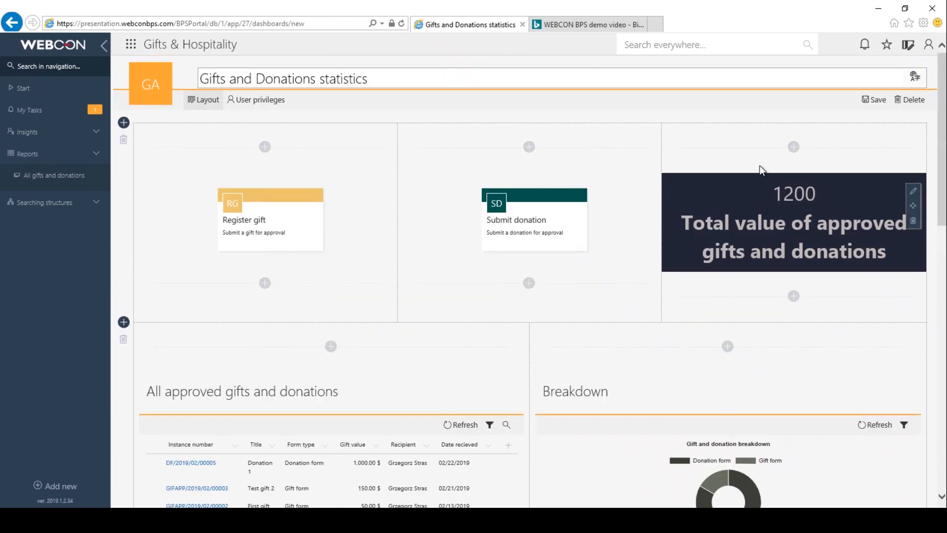
pyautogui.click(906, 50)
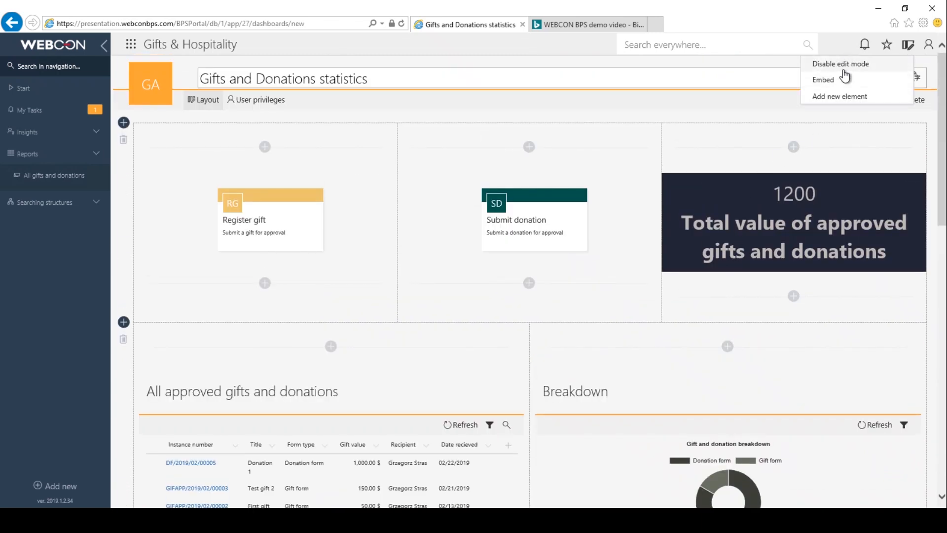
# Step: Save the dashboard, confirm the Saved message, and disable edit mode
pyautogui.click(929, 104)
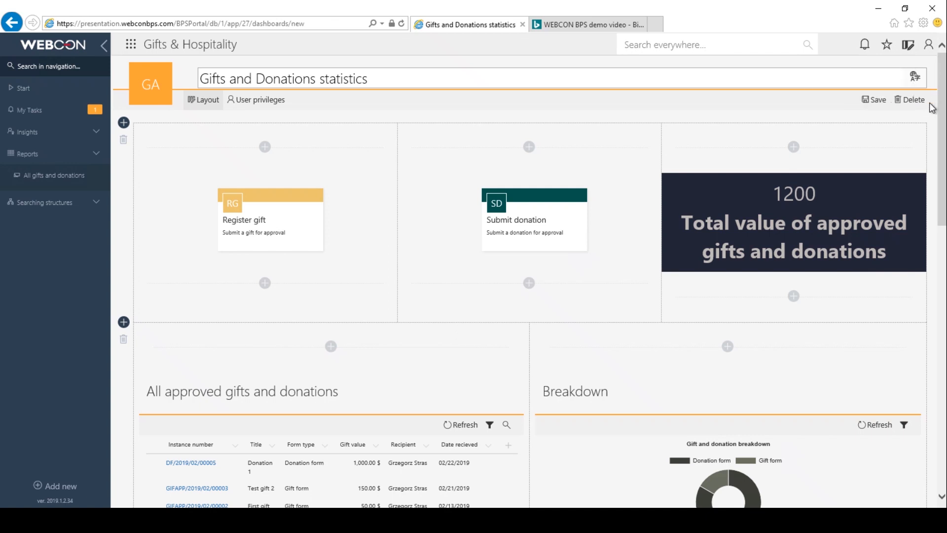
pyautogui.click(877, 100)
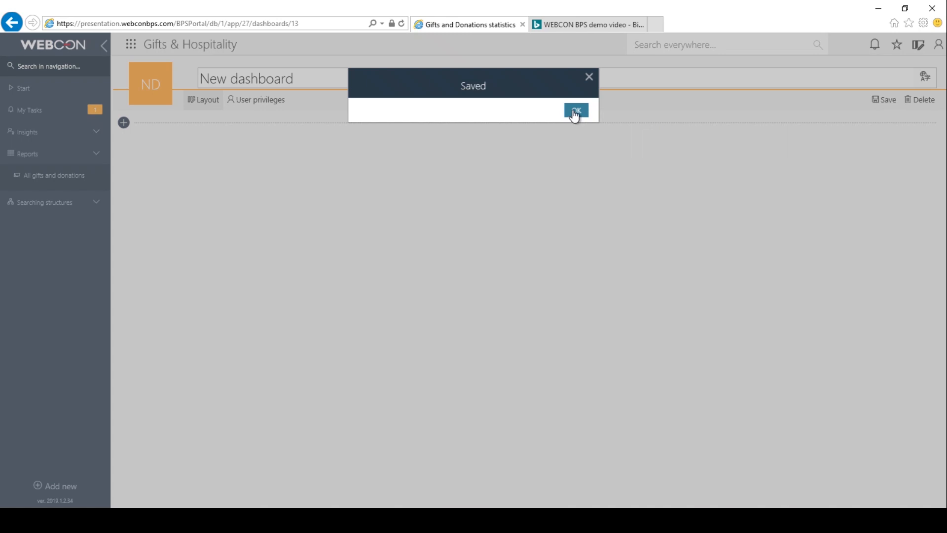
pyautogui.click(575, 112)
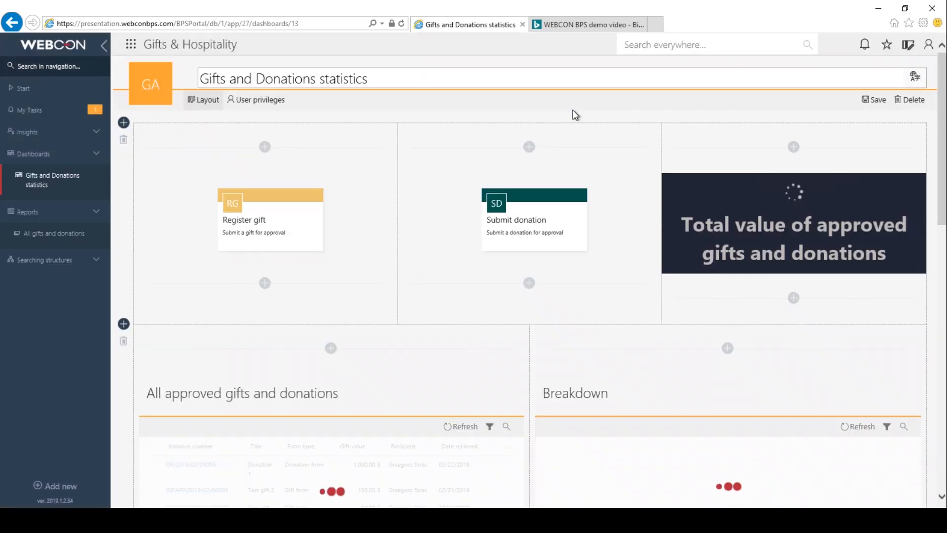
pyautogui.click(909, 47)
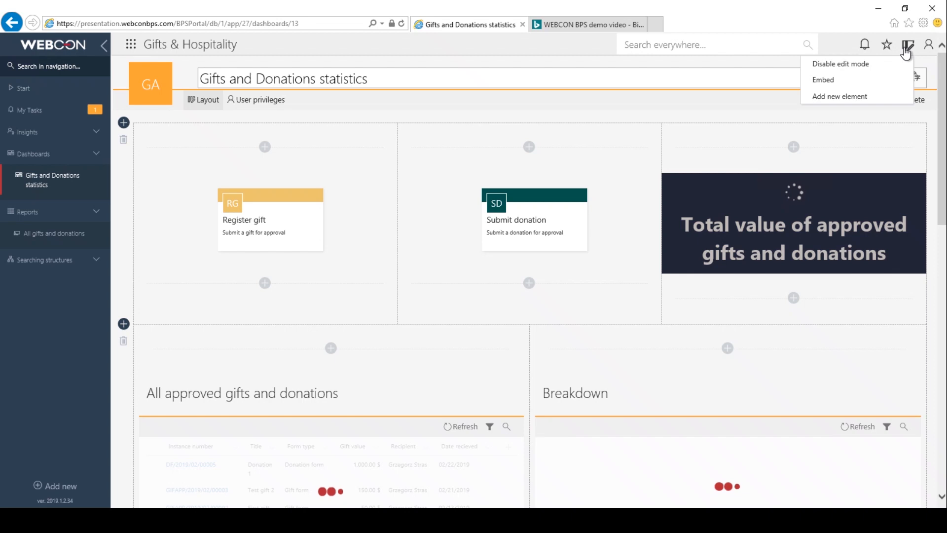
pyautogui.click(841, 65)
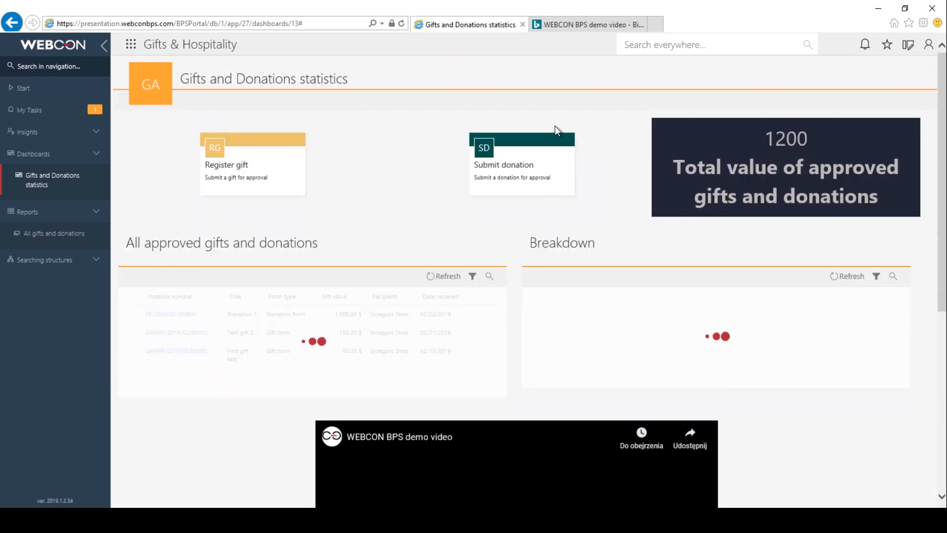
pyautogui.scroll(-5, 545, 120)
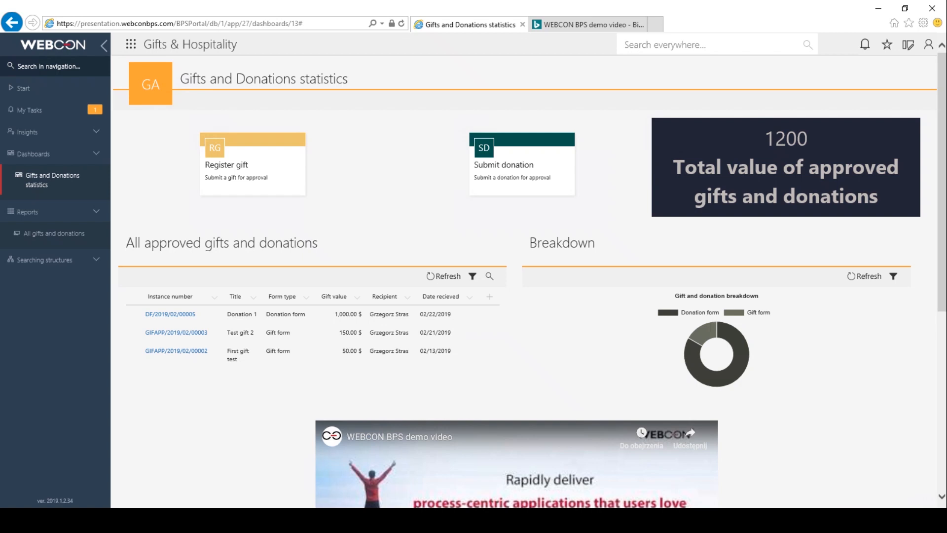
pyautogui.scroll(-1, 620, 185)
pyautogui.scroll(1, 585, 141)
pyautogui.scroll(-3, 493, 173)
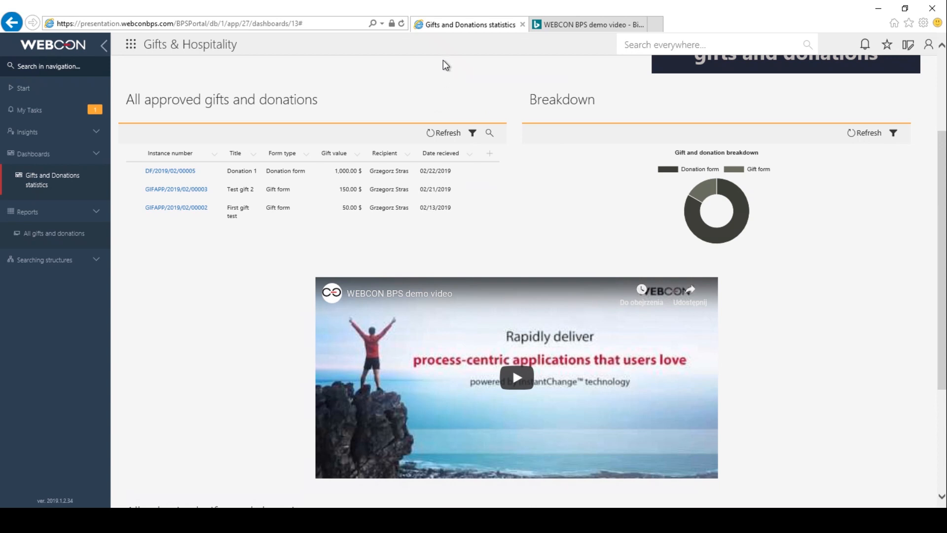
pyautogui.scroll(3, 586, 226)
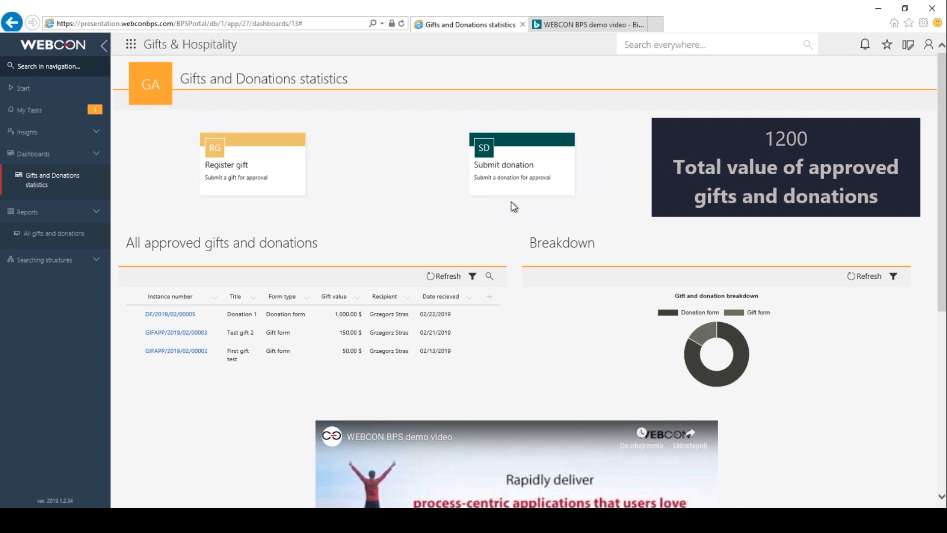
pyautogui.scroll(-3, 413, 189)
pyautogui.scroll(-4, 413, 188)
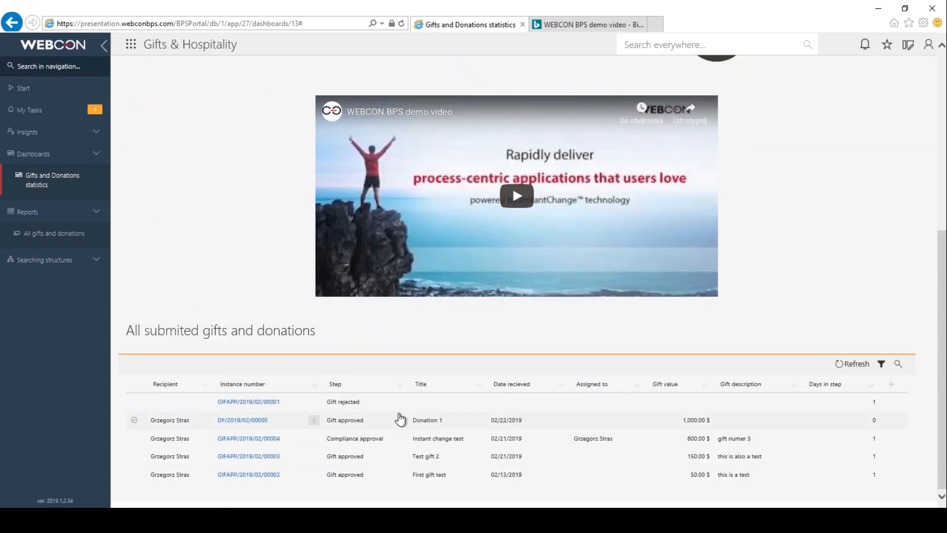
pyautogui.scroll(7, 453, 419)
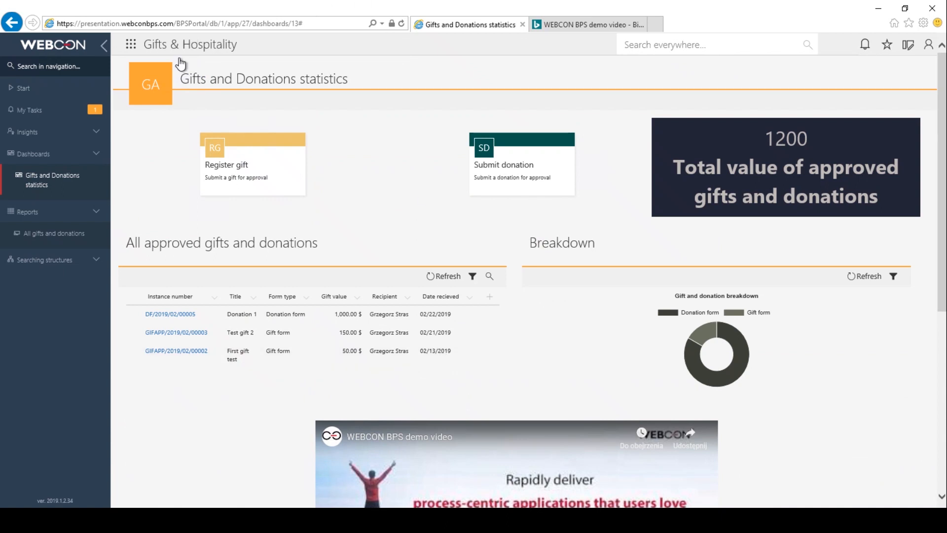
pyautogui.scroll(-3, 555, 132)
pyautogui.scroll(3, 556, 129)
pyautogui.scroll(-3, 518, 125)
pyautogui.scroll(3, 527, 118)
pyautogui.scroll(-3, 548, 114)
pyautogui.scroll(3, 553, 114)
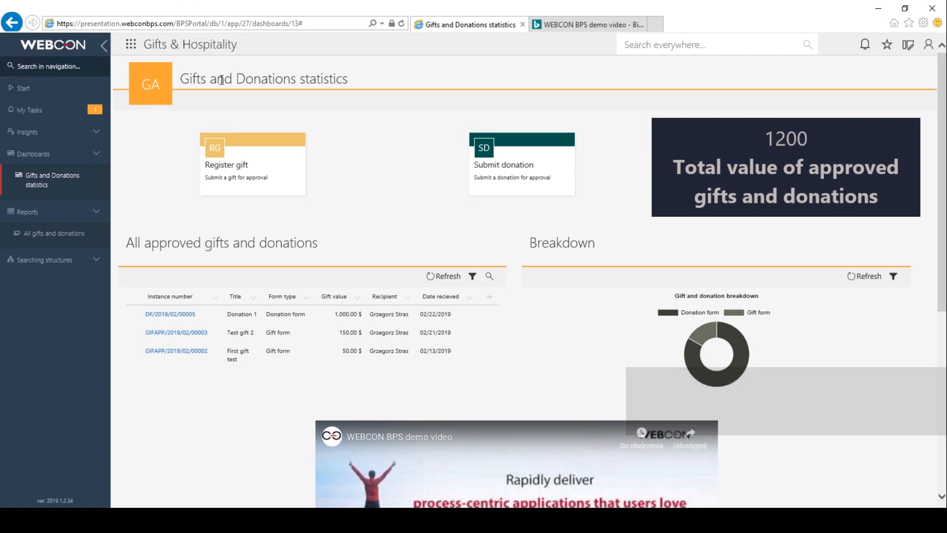
pyautogui.click(132, 45)
pyautogui.scroll(-3, 207, 143)
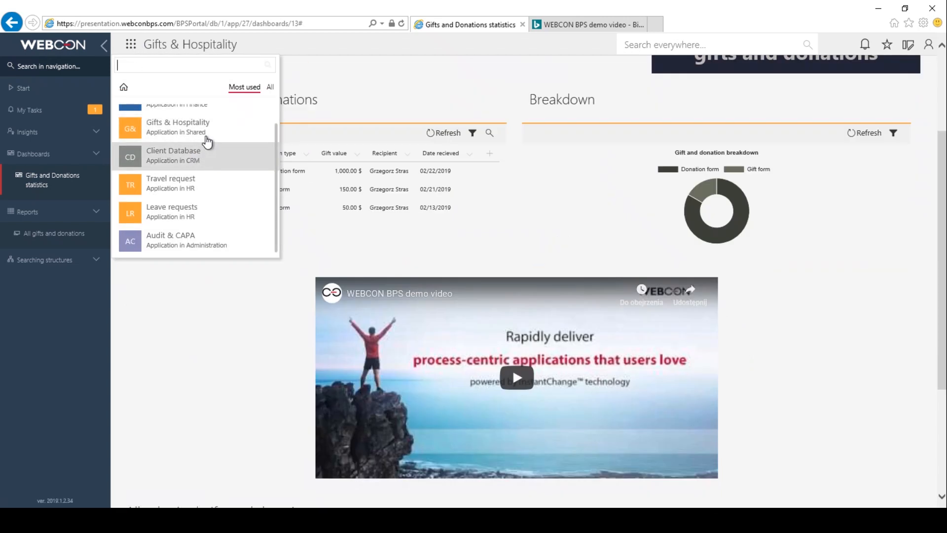
pyautogui.scroll(3, 207, 142)
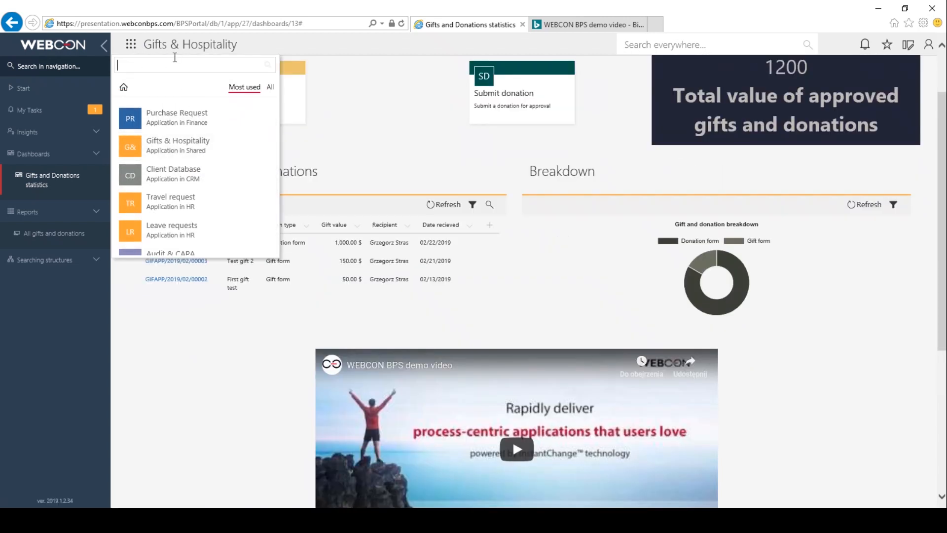
pyautogui.write('gift')
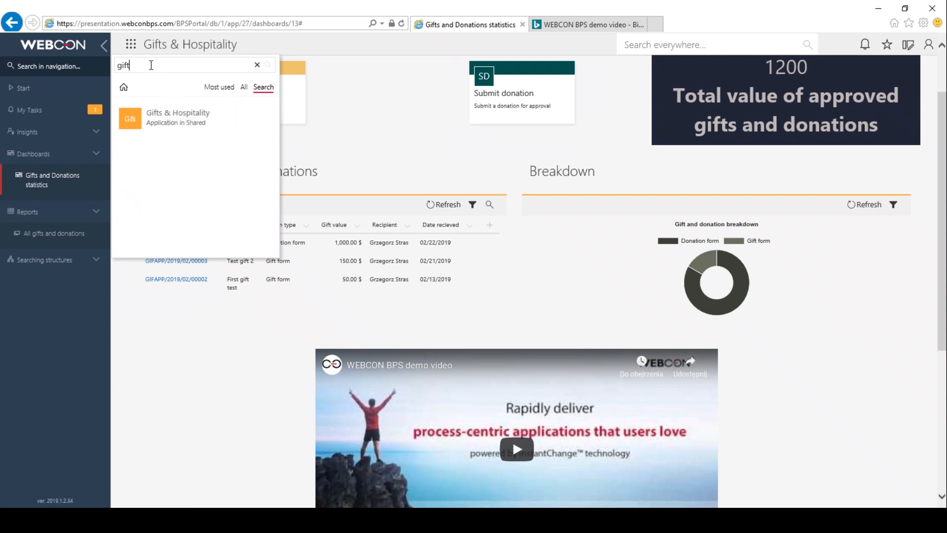
pyautogui.hotkey('ctrl', 'a')
pyautogui.click(257, 66)
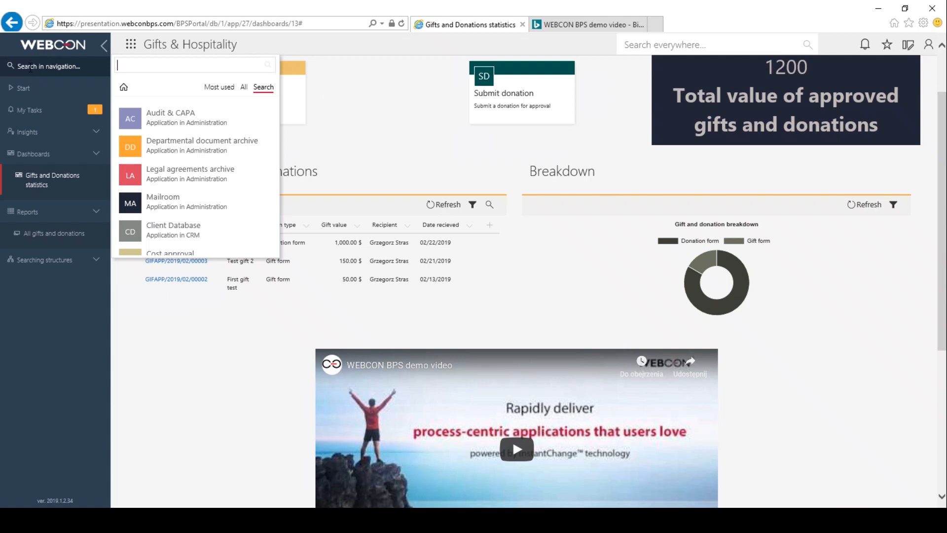
pyautogui.click(35, 67)
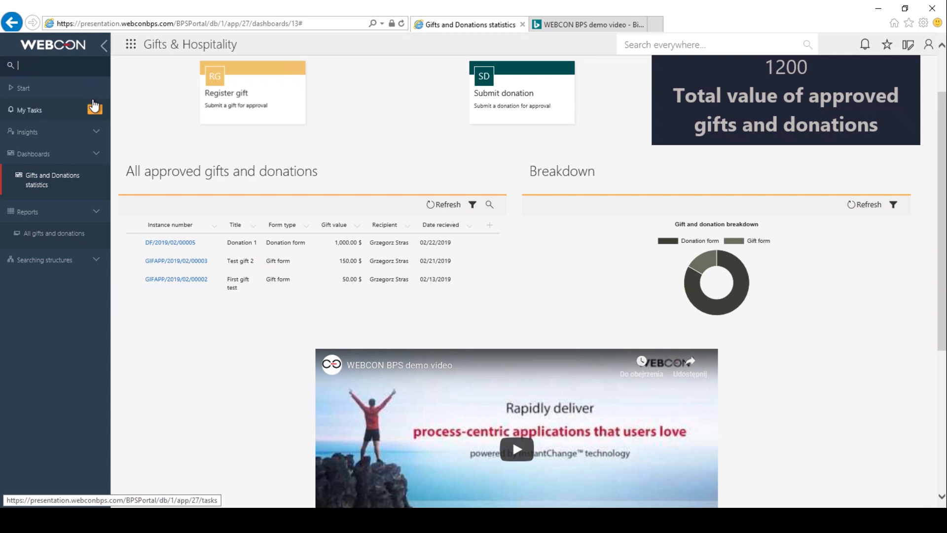
pyautogui.scroll(2, 141, 69)
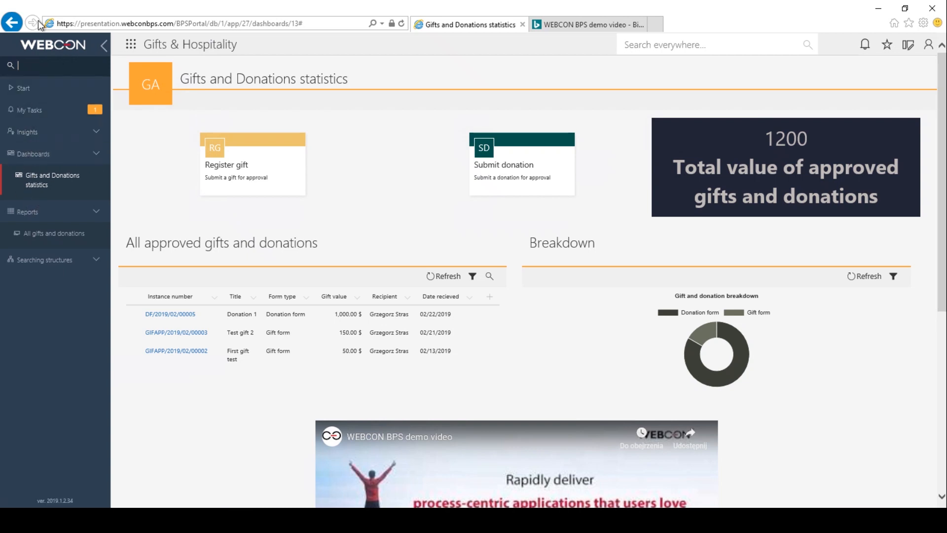
pyautogui.write('start')
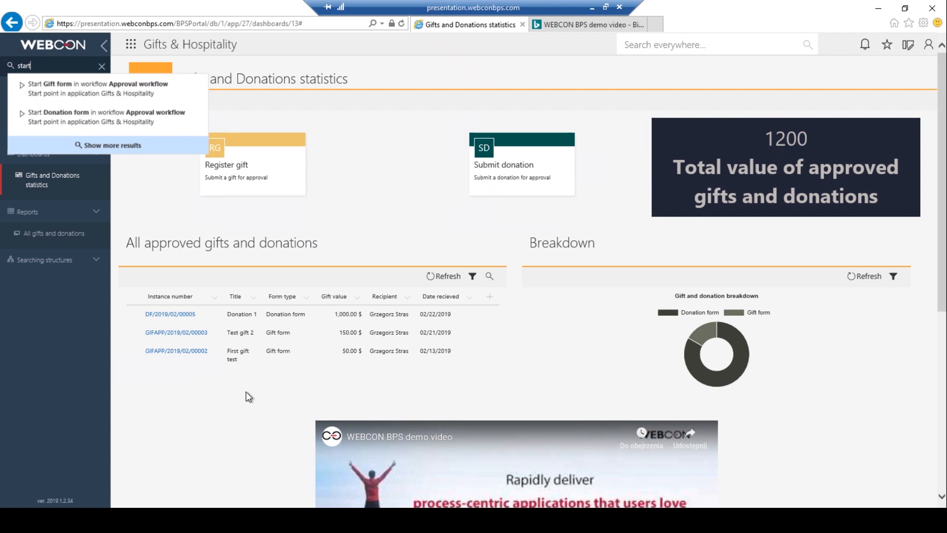
pyautogui.moveTo(35, 66); pyautogui.dragTo(4, 49)
pyautogui.press('BackSpace')
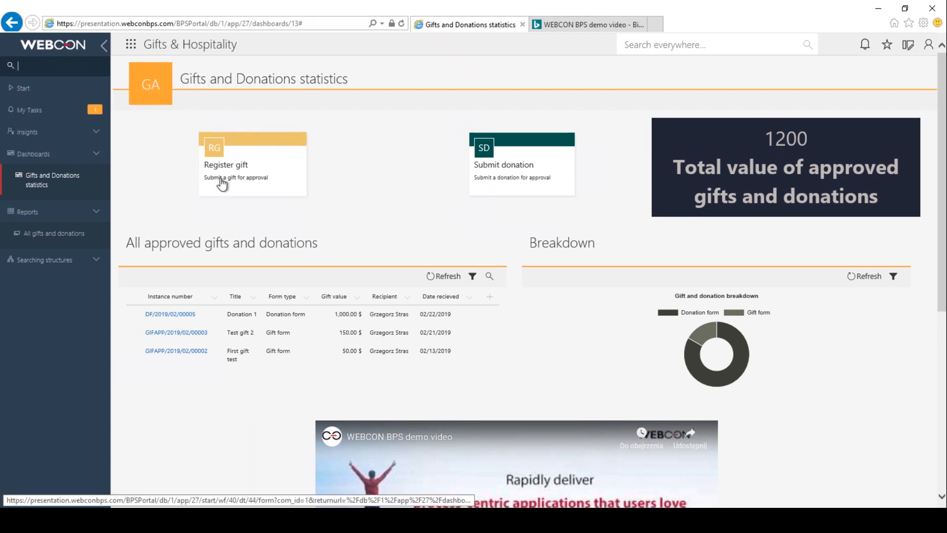
pyautogui.write('raprt')
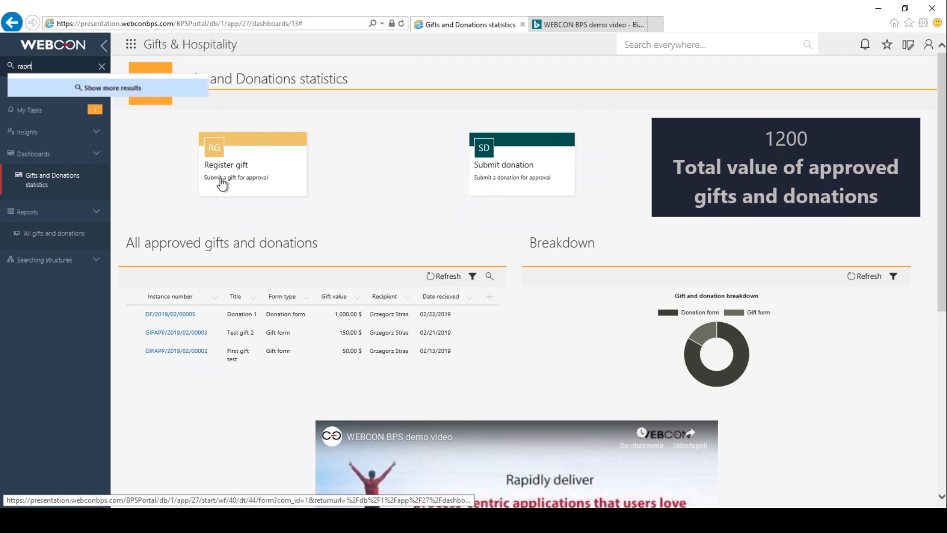
pyautogui.write('ep')
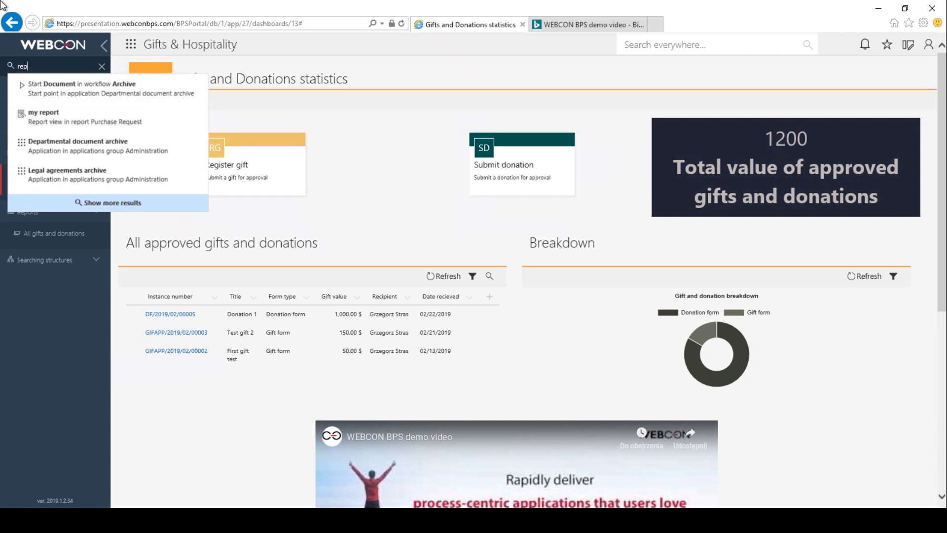
pyautogui.write('ort')
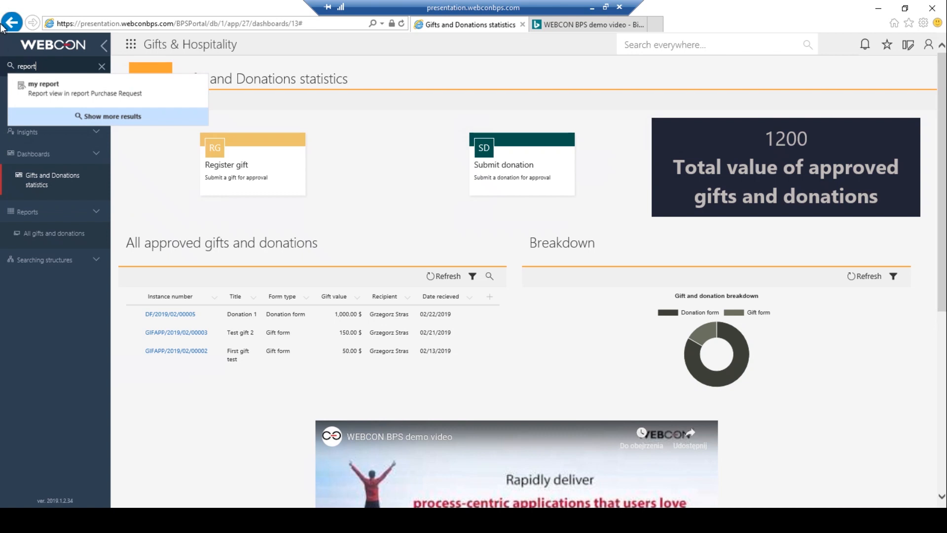
pyautogui.press('BackSpace')
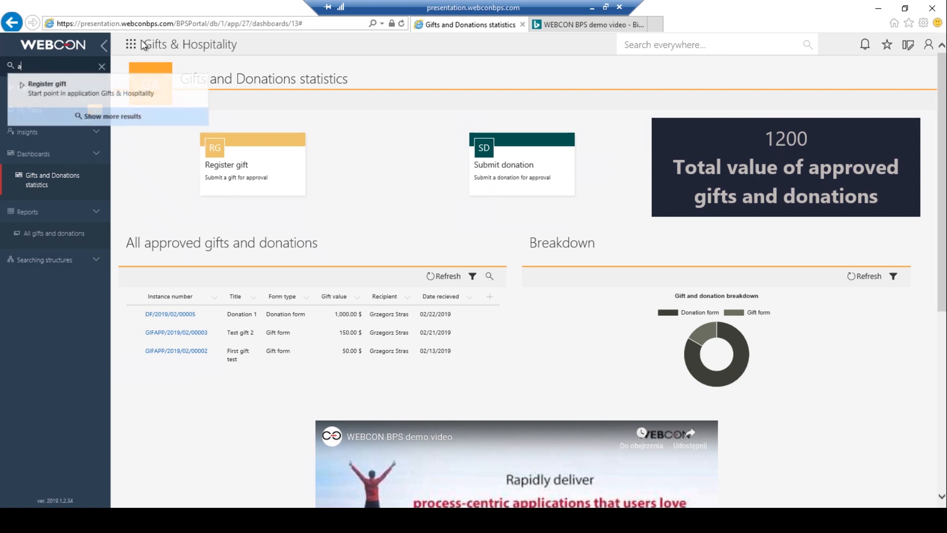
pyautogui.press('BackSpace')
pyautogui.write('all')
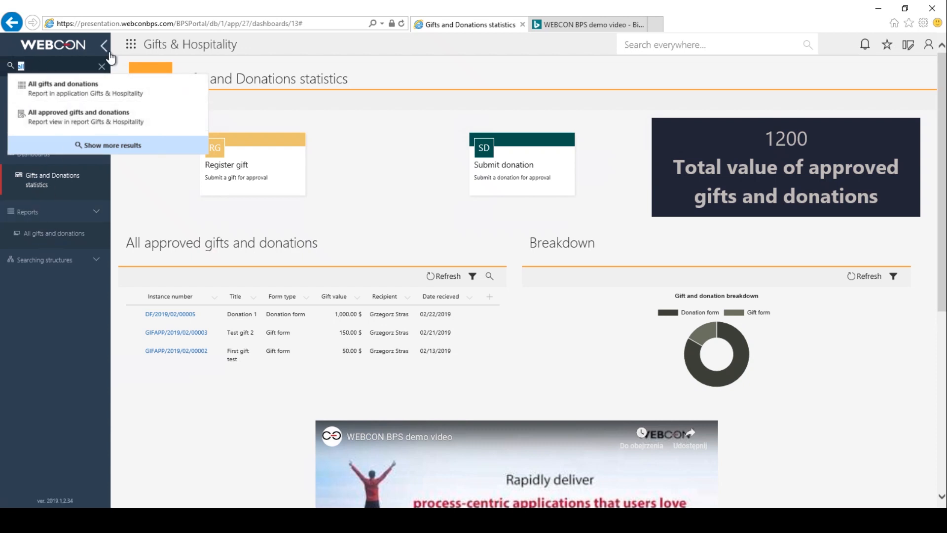
pyautogui.click(101, 66)
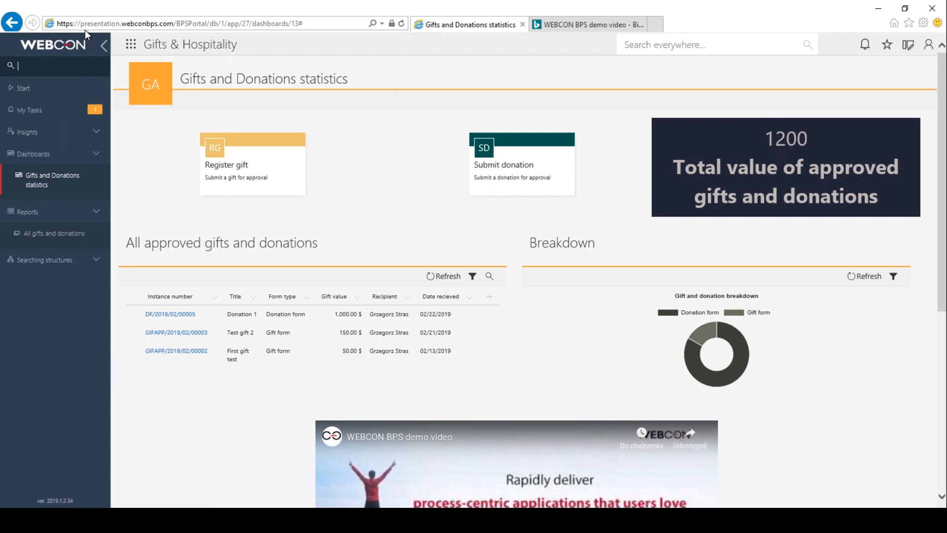
pyautogui.click(670, 46)
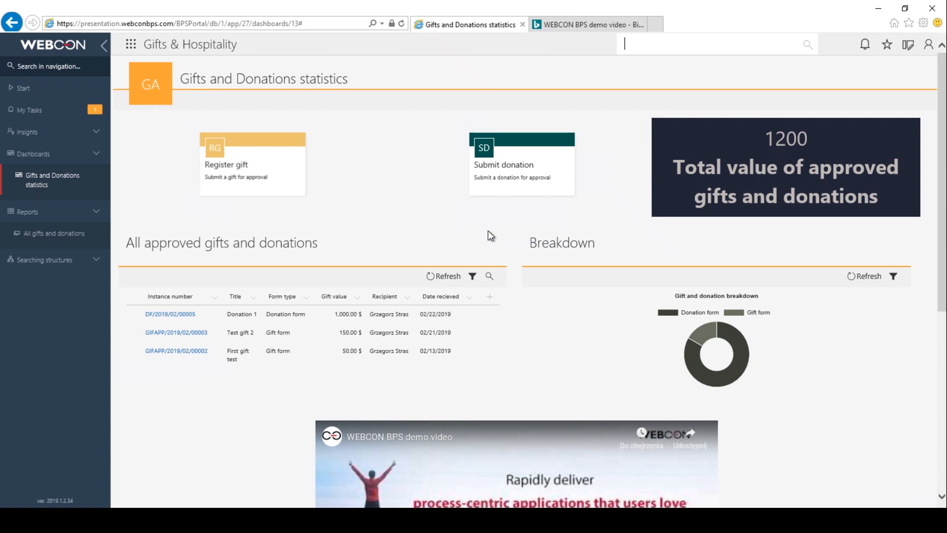
# Step: Search the portal for 'test' and review the 15 results across all applications
pyautogui.press('Return')
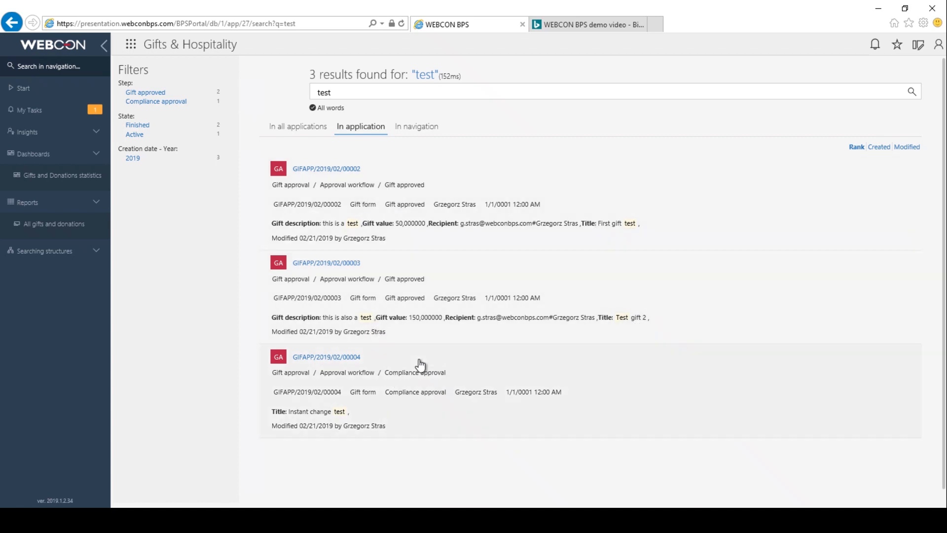
pyautogui.click(296, 128)
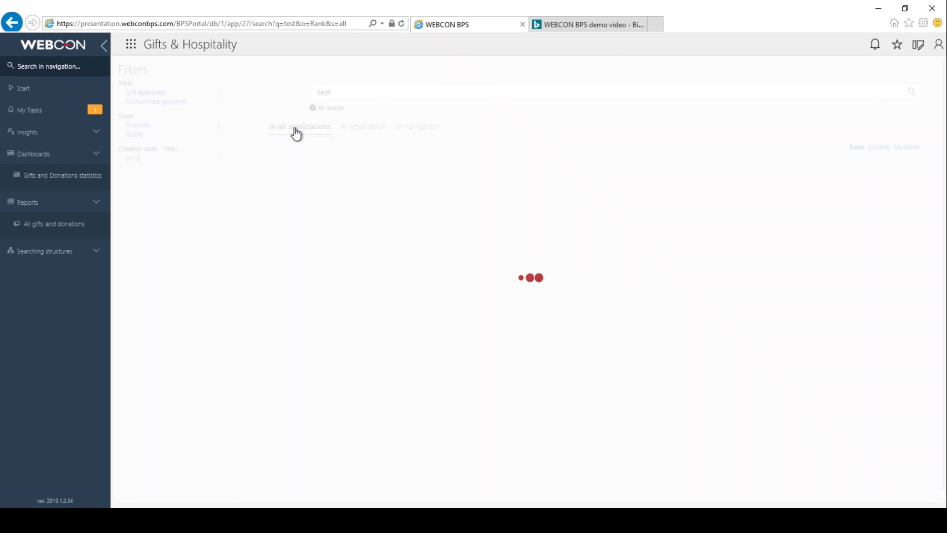
pyautogui.scroll(-6, 399, 170)
pyautogui.scroll(-8, 397, 168)
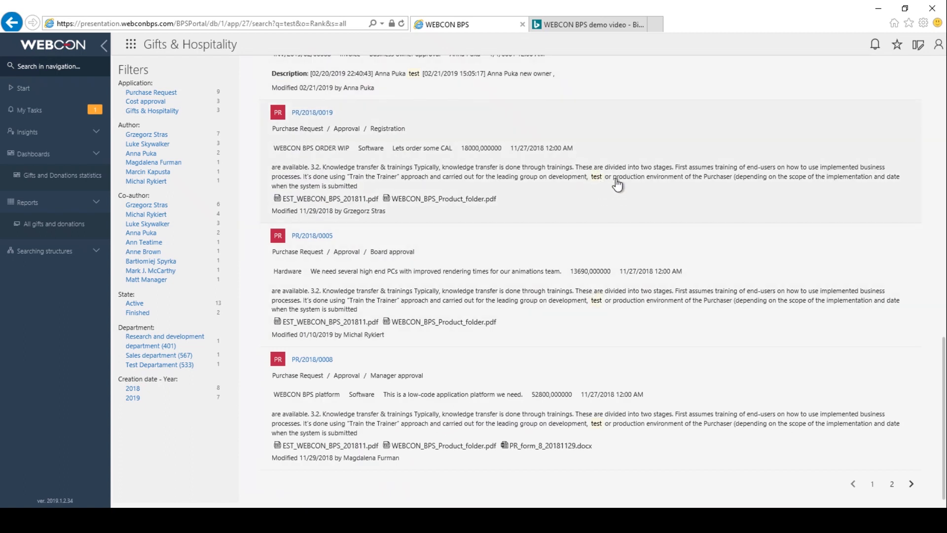
pyautogui.scroll(8, 590, 300)
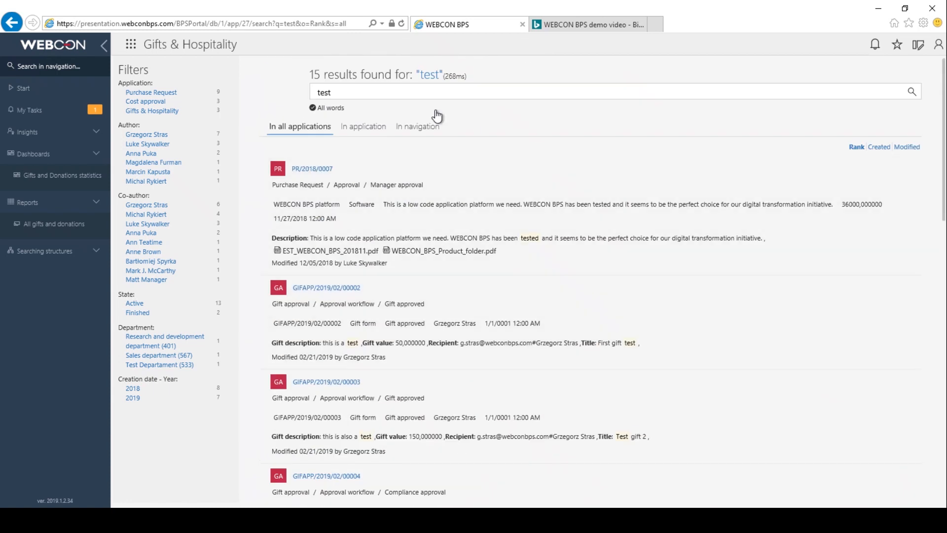
# Step: Narrow the 'test' results to navigation, then to the current application only
pyautogui.click(398, 126)
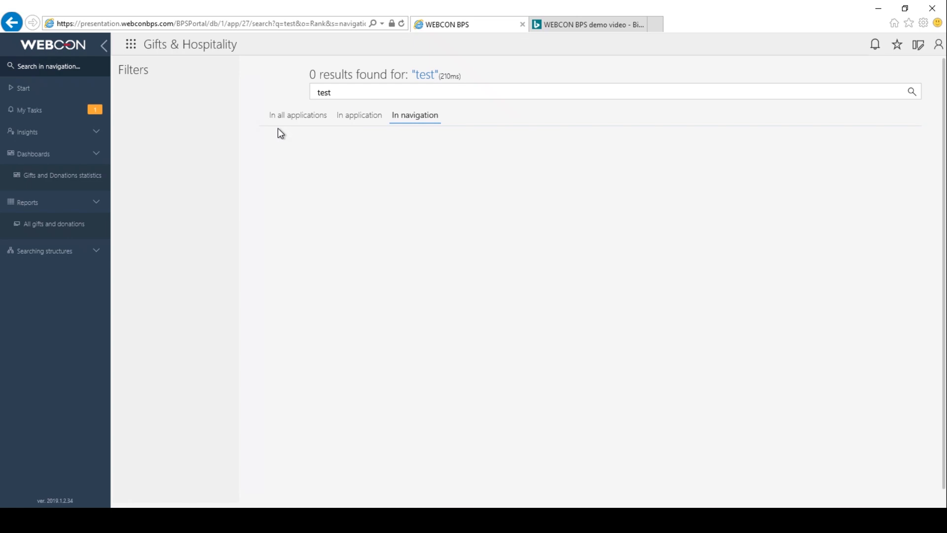
pyautogui.doubleClick(328, 93)
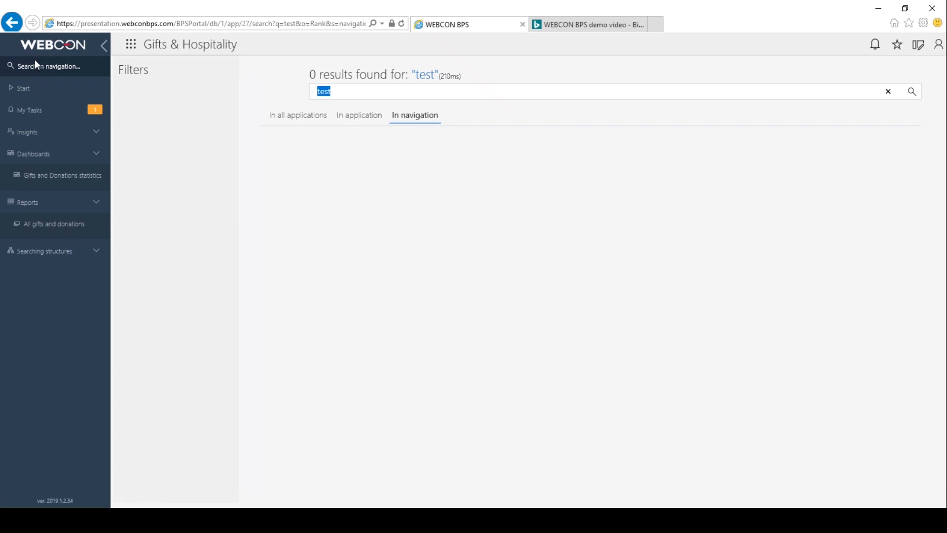
pyautogui.click(352, 121)
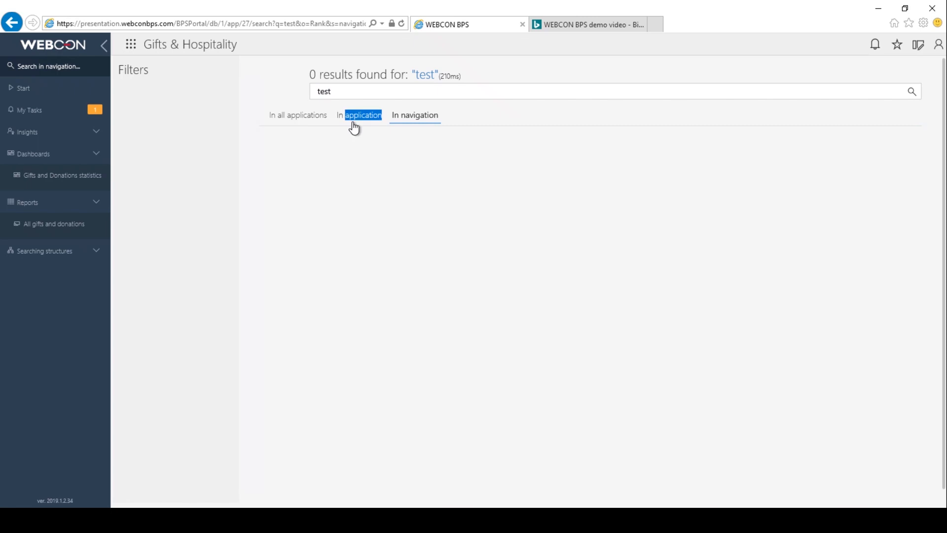